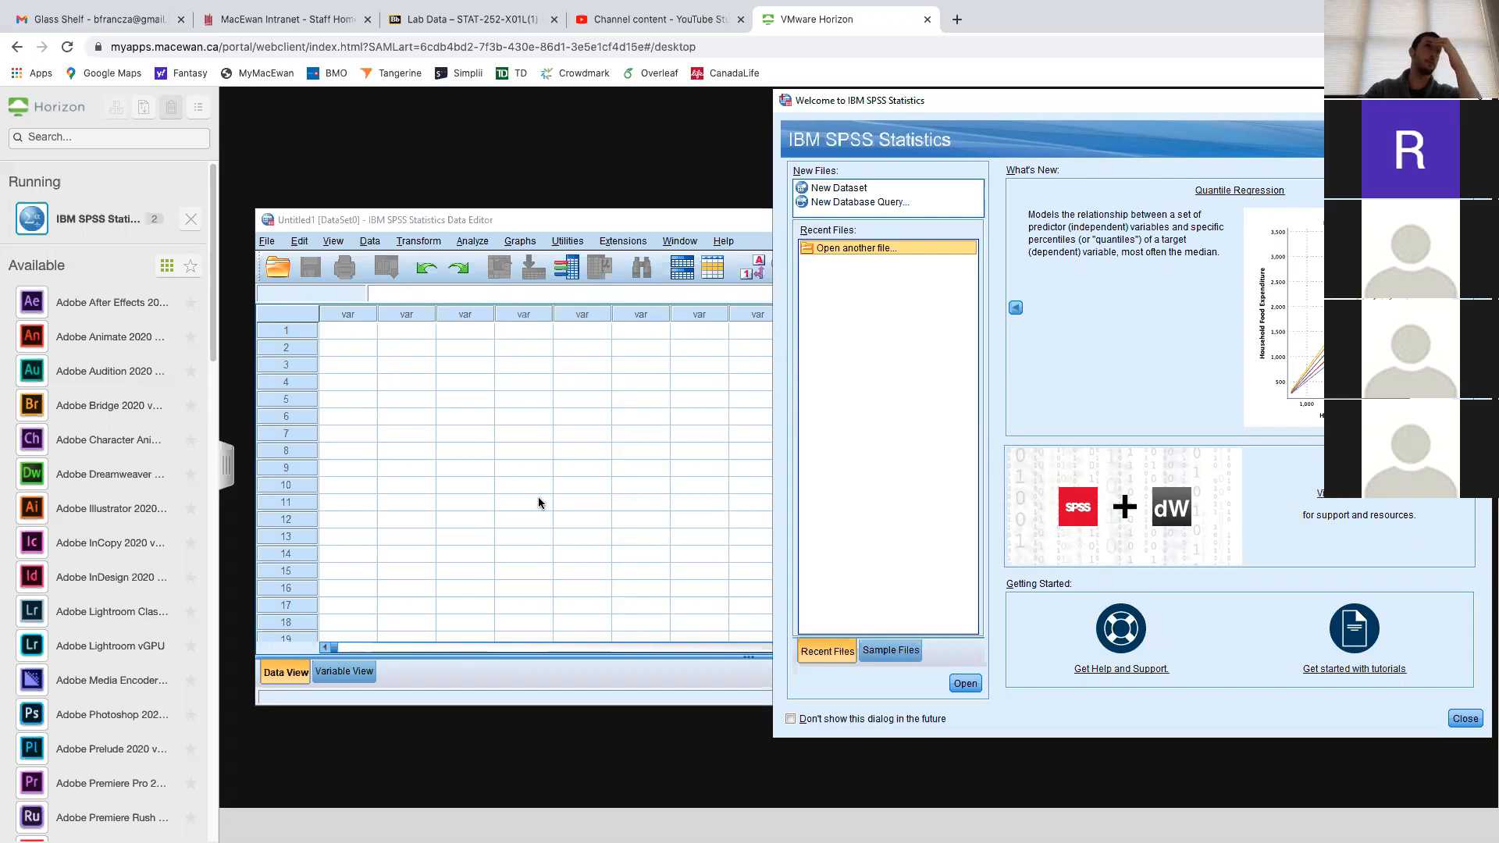
Switch to the Lab Data course page and download achieve.sav to the Downloads folder
click(479, 21)
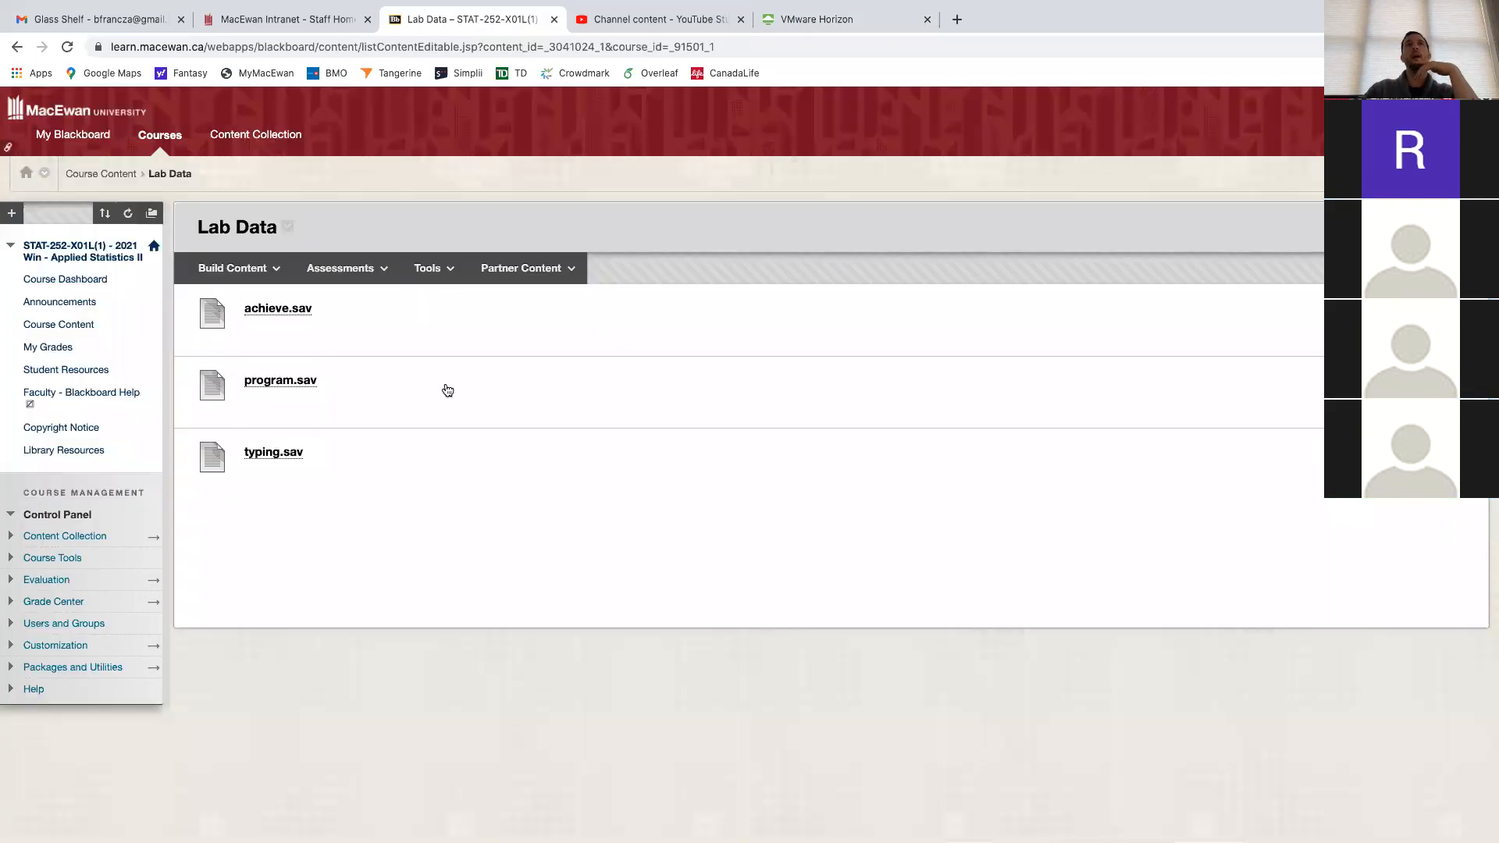
click(278, 310)
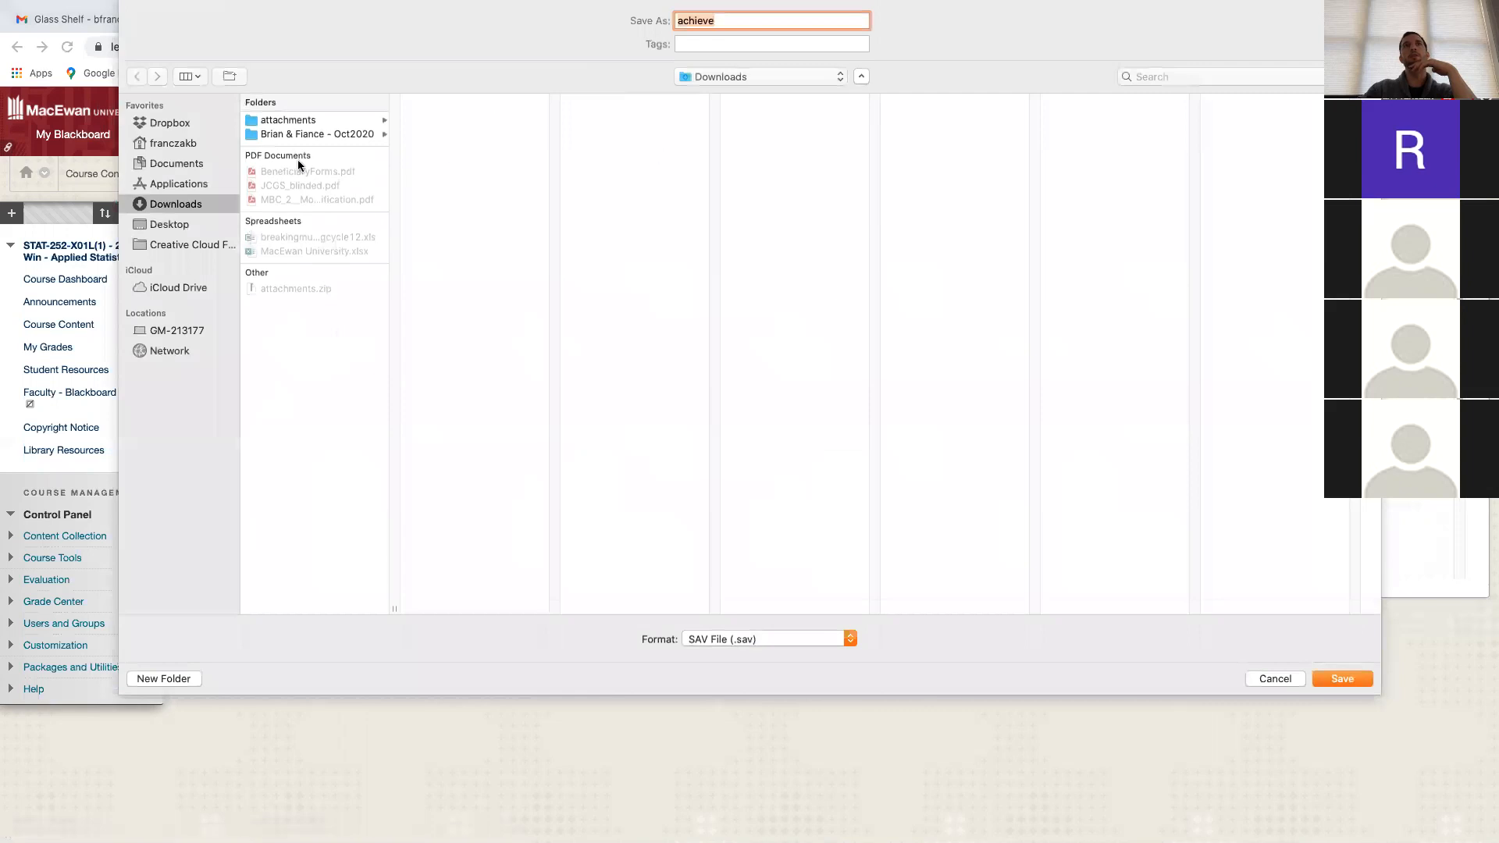
click(1342, 679)
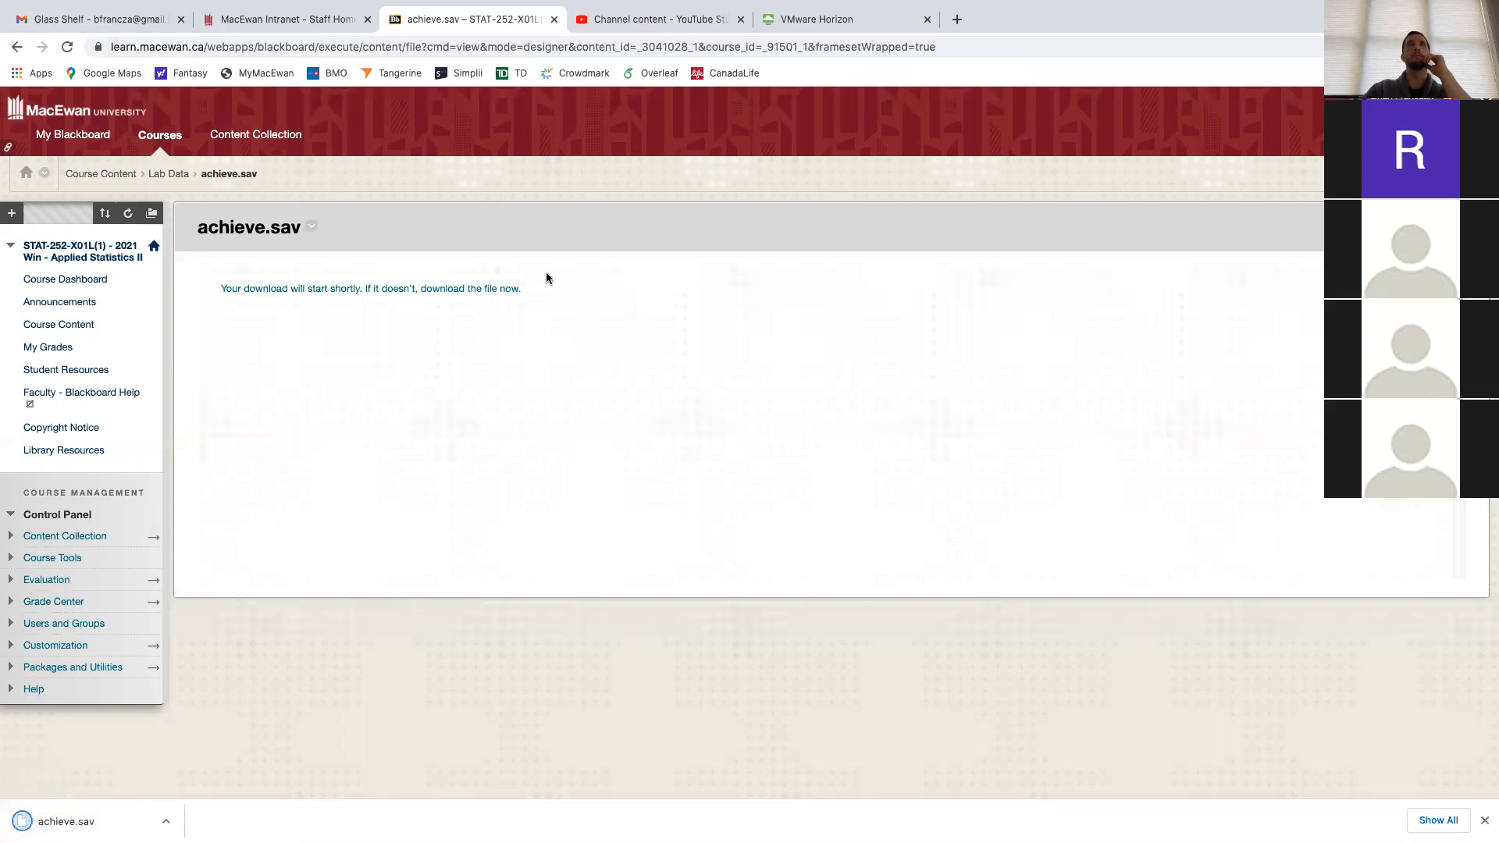
Switch to the VMware Horizon session and upload achieve.sav from the Downloads folder through its file transfer
click(813, 20)
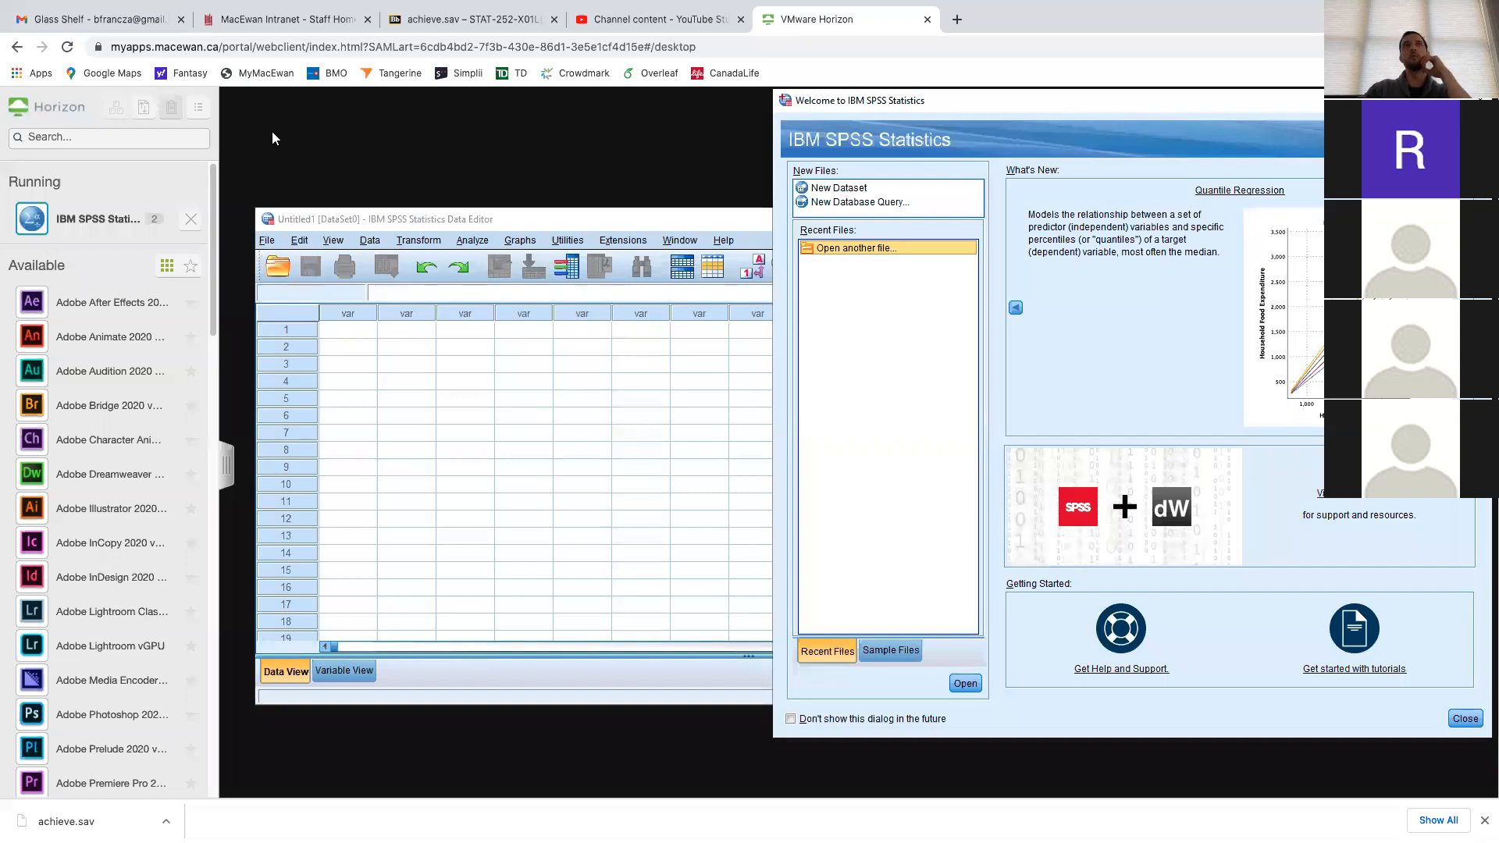
click(143, 112)
drag(1161, 141, 896, 368)
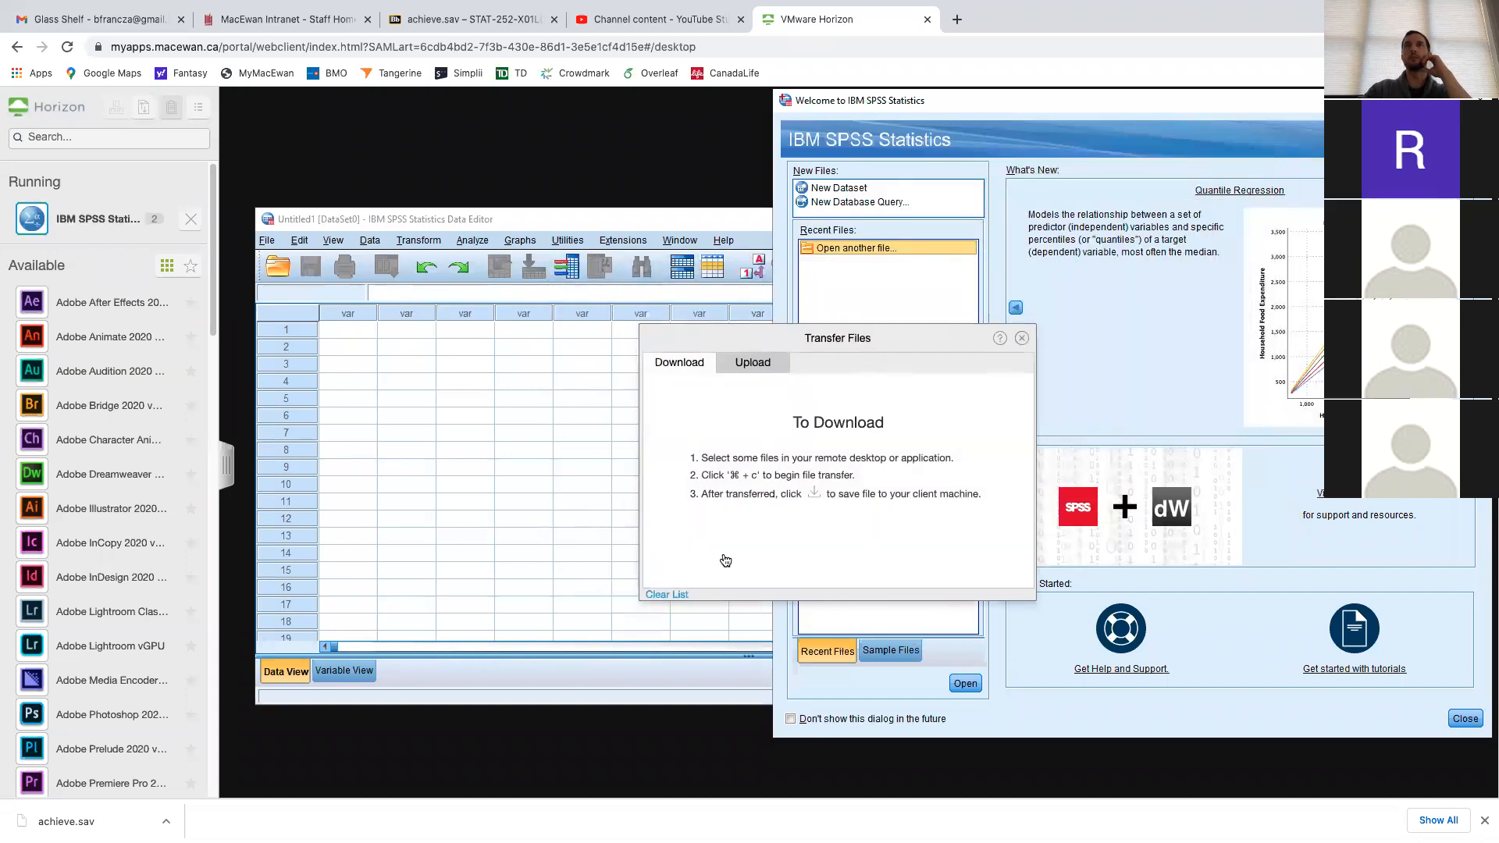
mouse_move(923, 6)
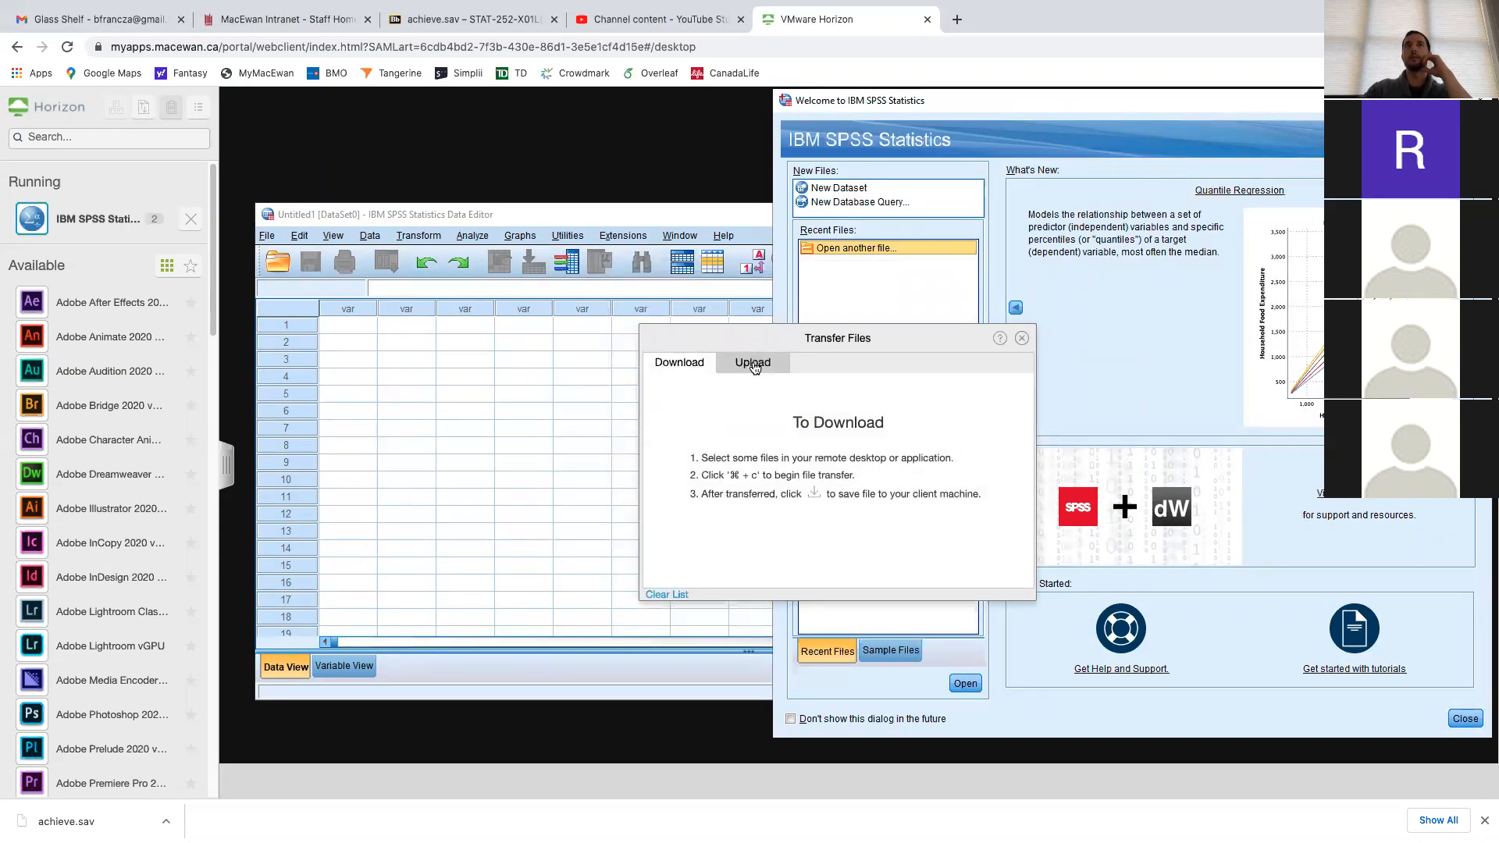
click(753, 367)
click(702, 365)
click(750, 363)
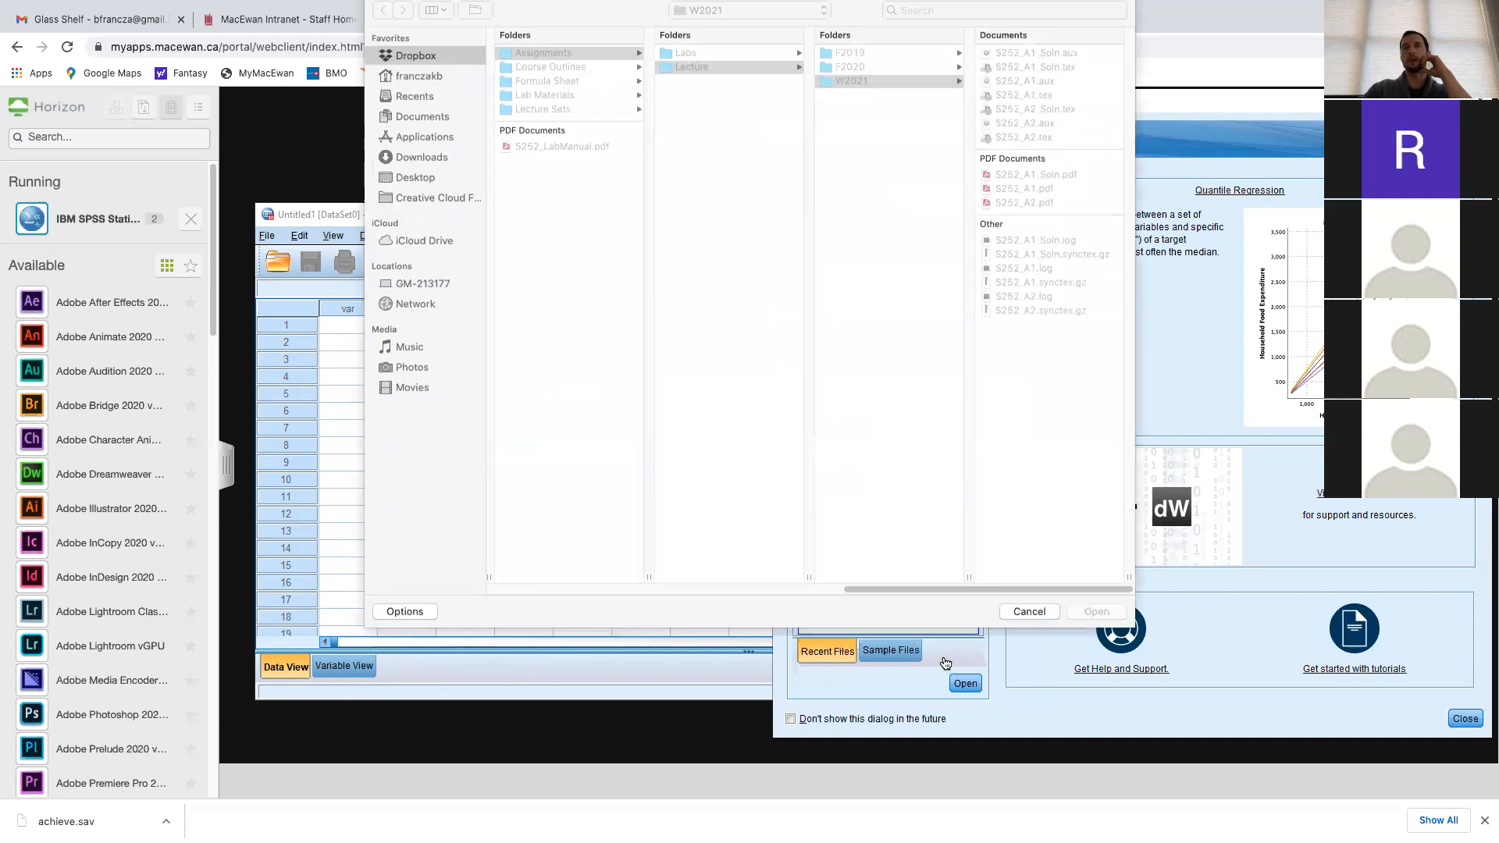
click(442, 164)
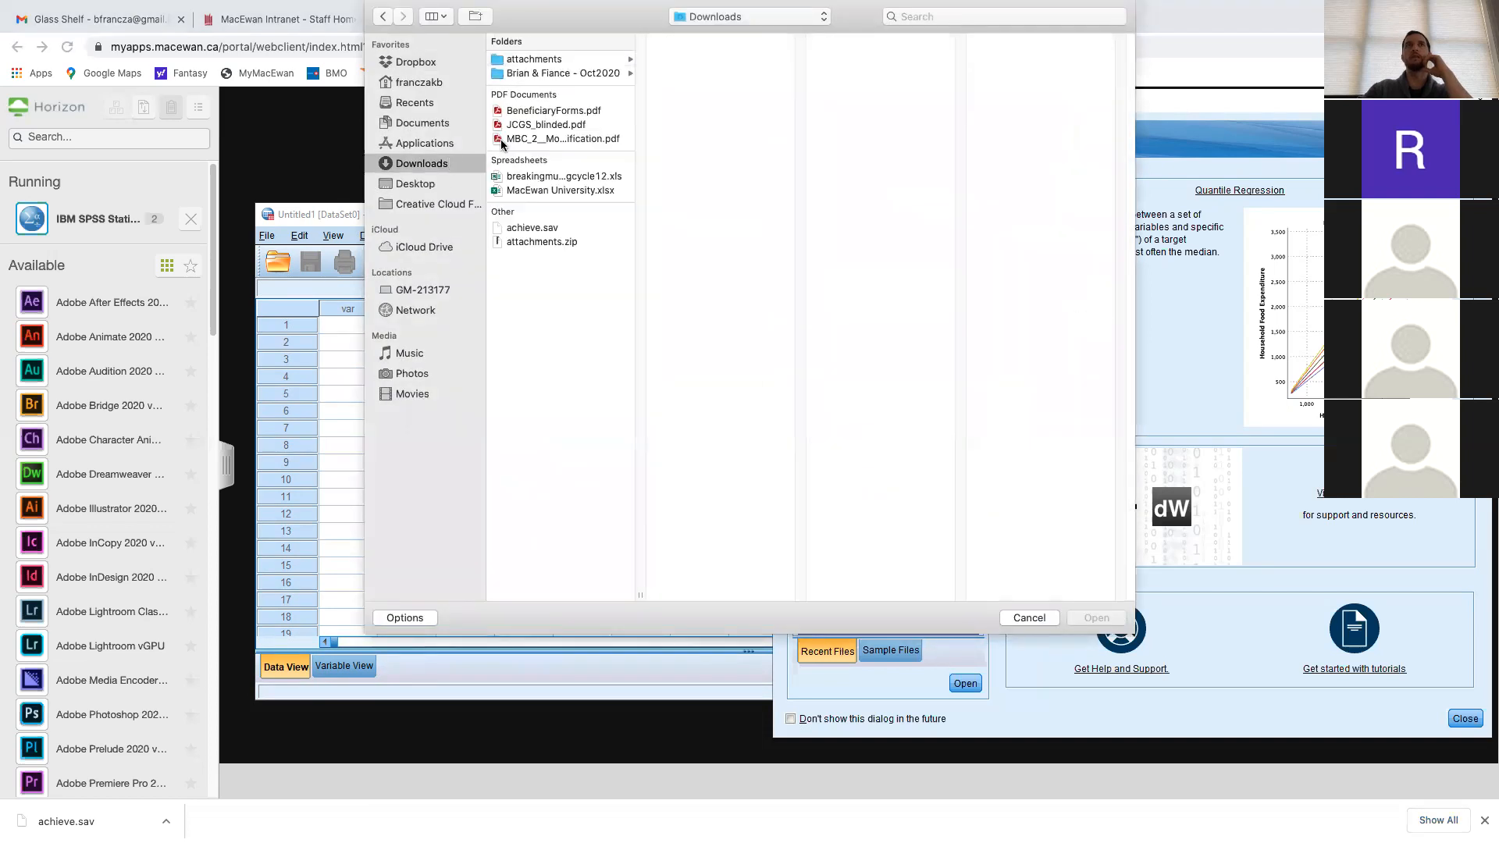
click(546, 227)
double_click(598, 231)
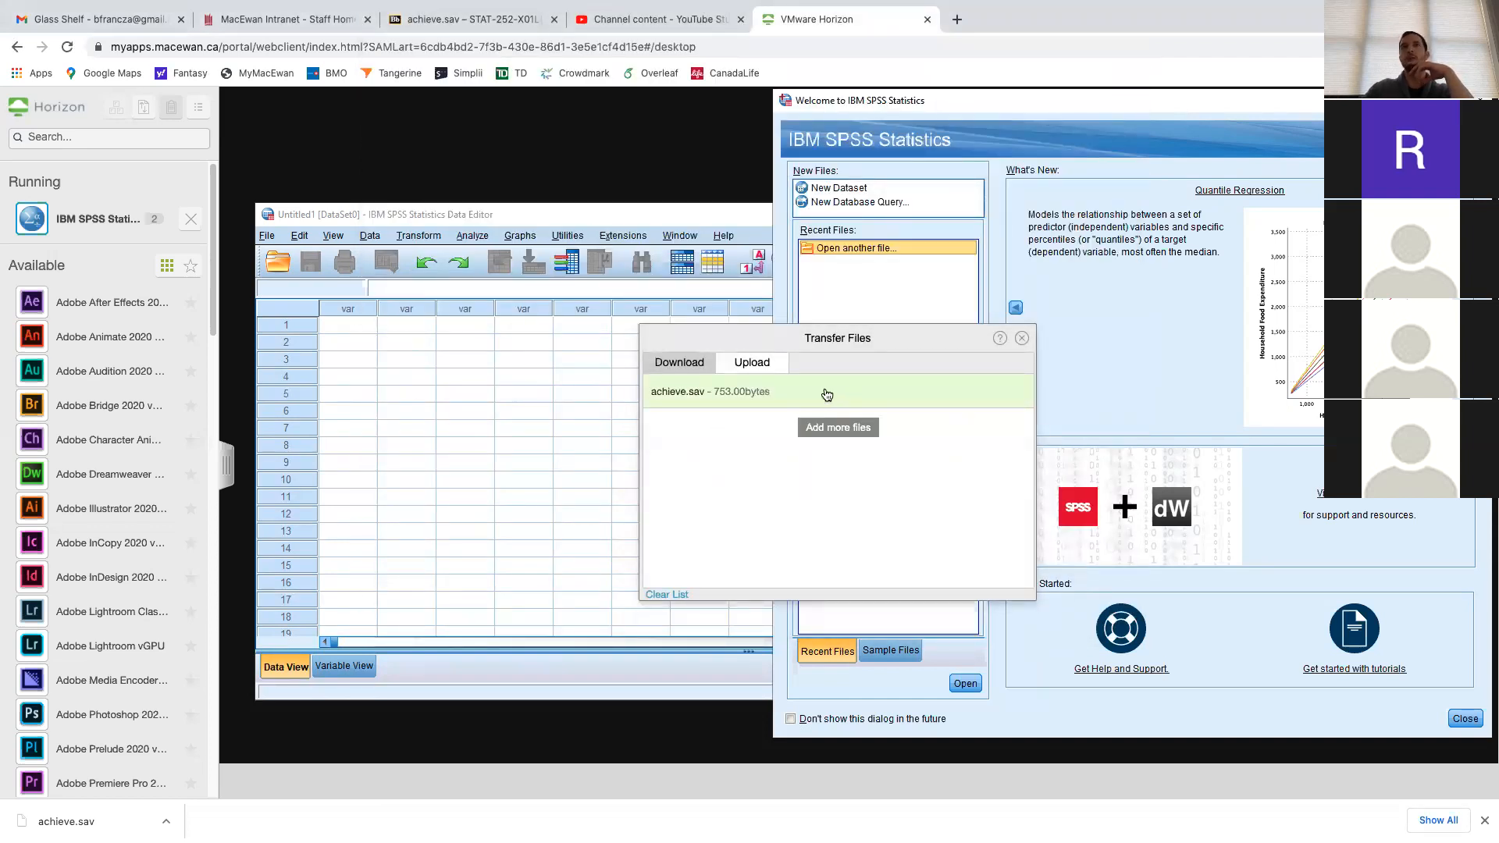
Launch Windows Explorer in the remote session and open the Documents folder to check for the uploaded file
drag(784, 344, 368, 109)
scroll(144, 497, down, 3)
scroll(145, 497, down, 10)
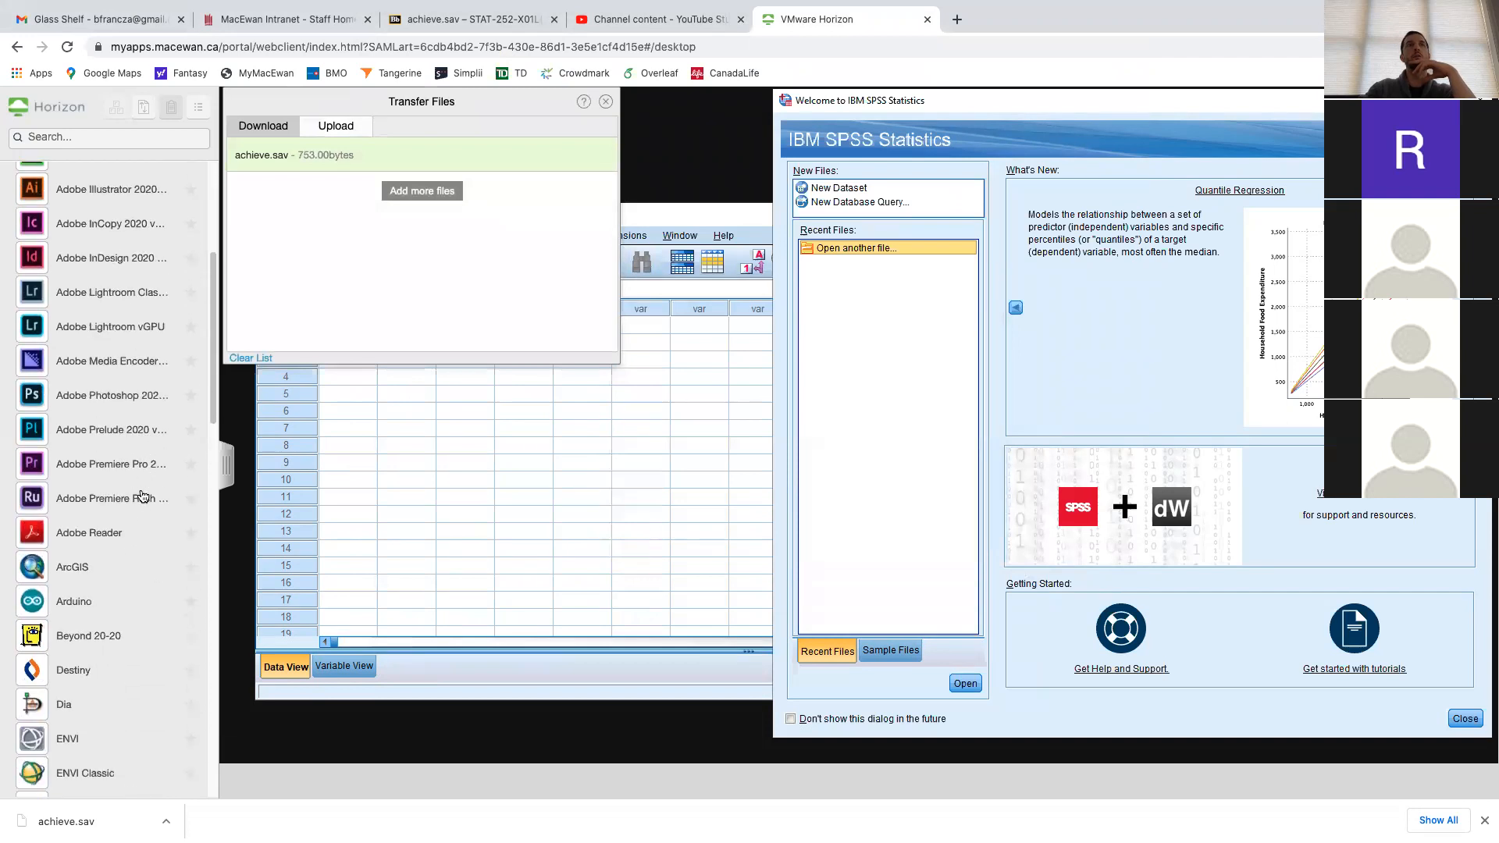
click(89, 529)
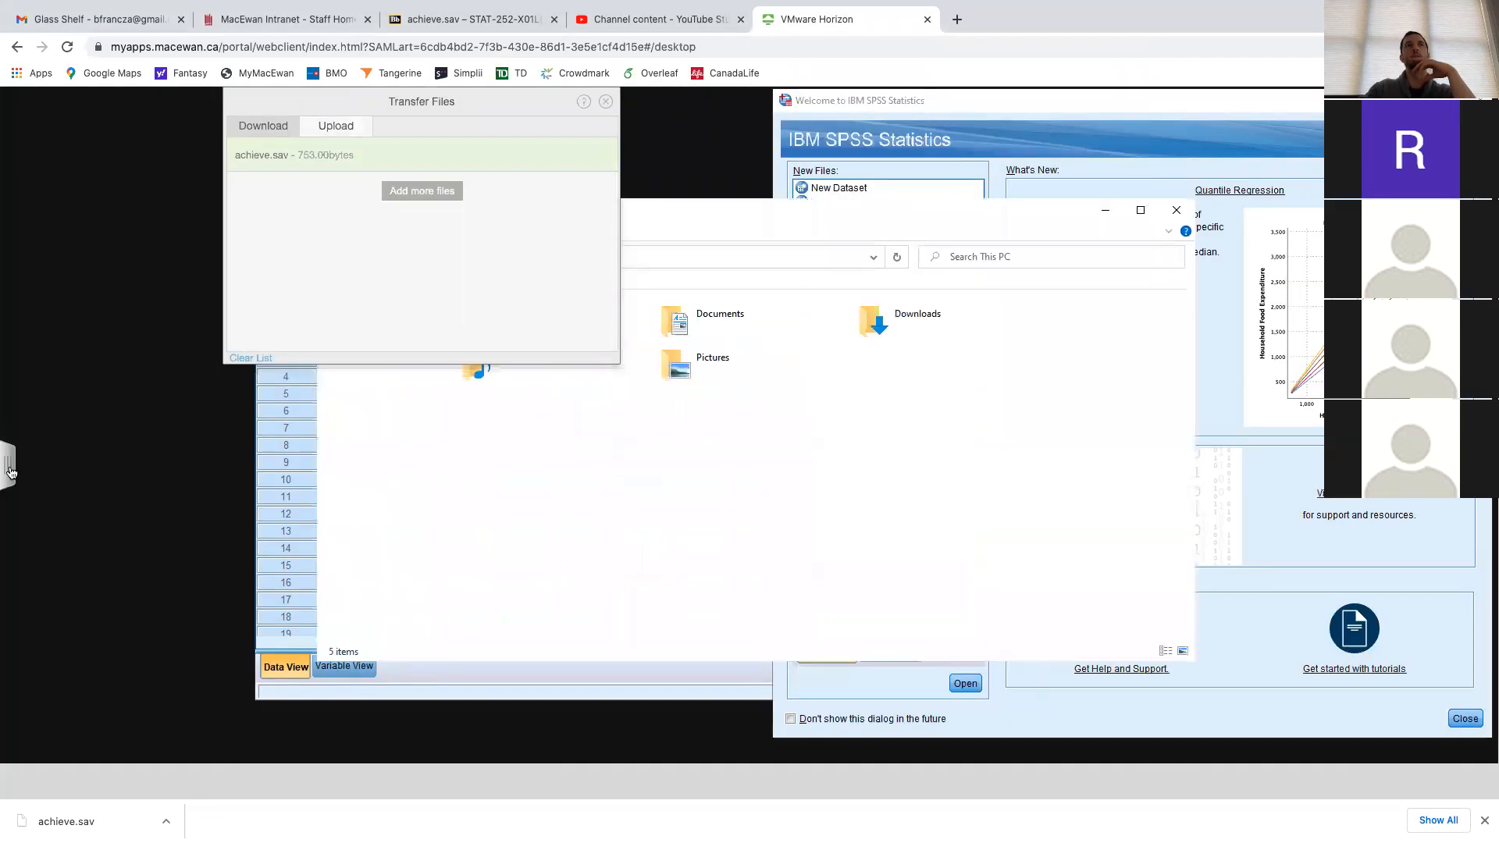
click(7, 468)
drag(767, 219, 1075, 102)
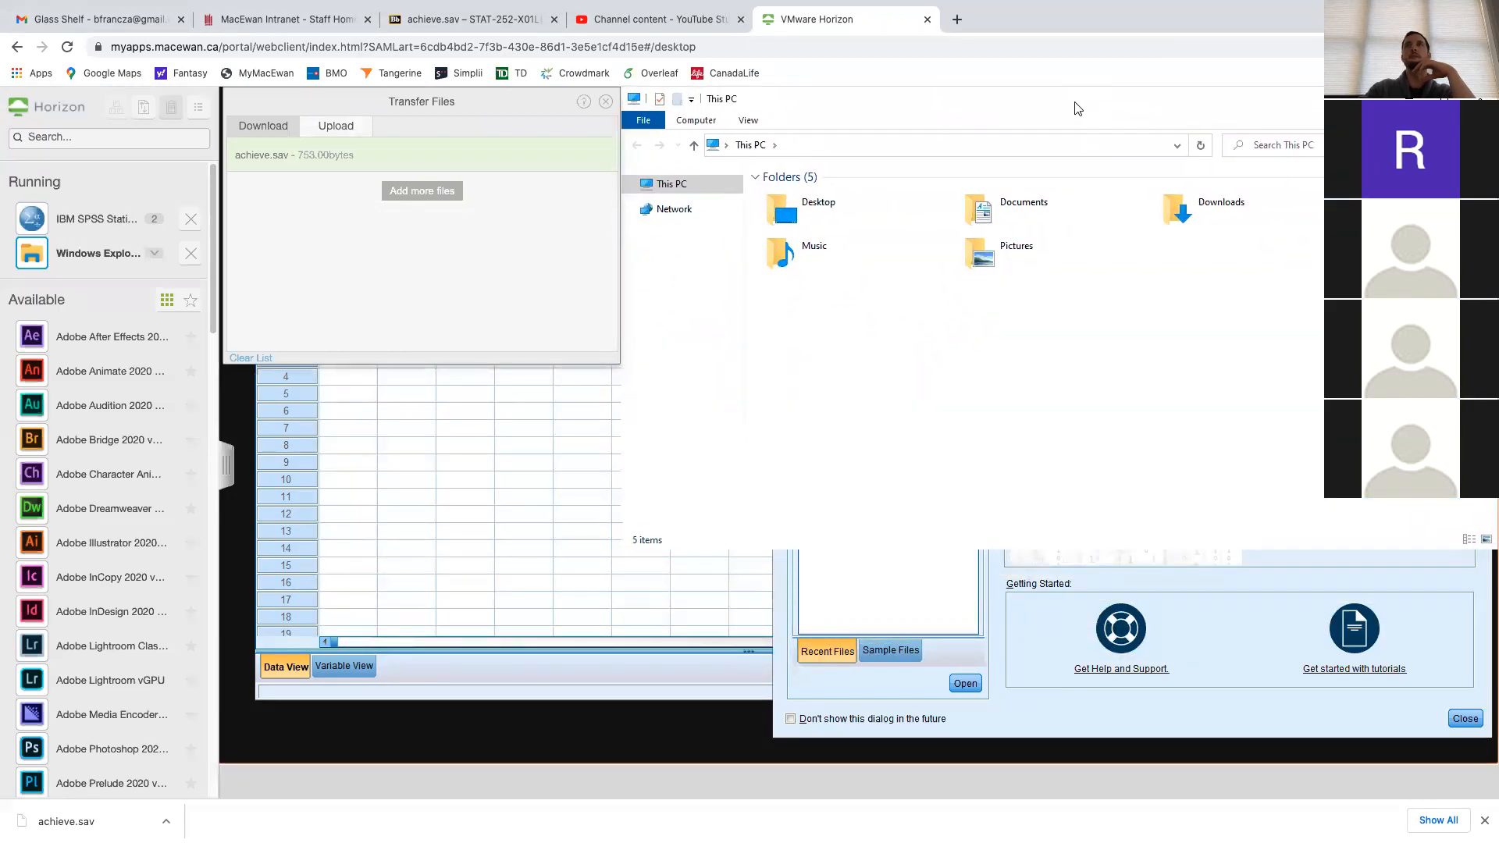
click(1013, 211)
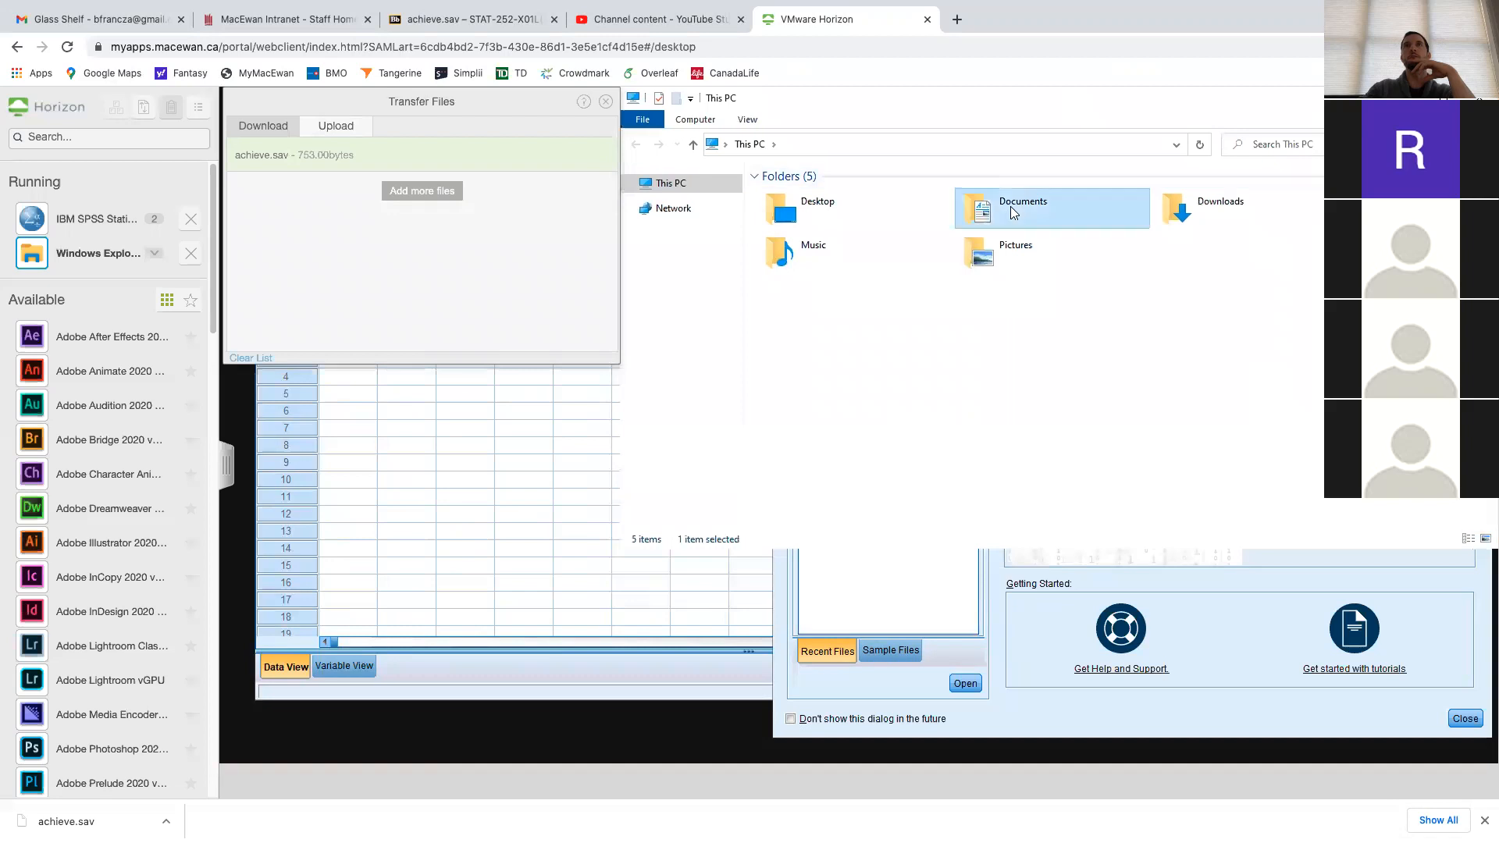
double_click(1089, 207)
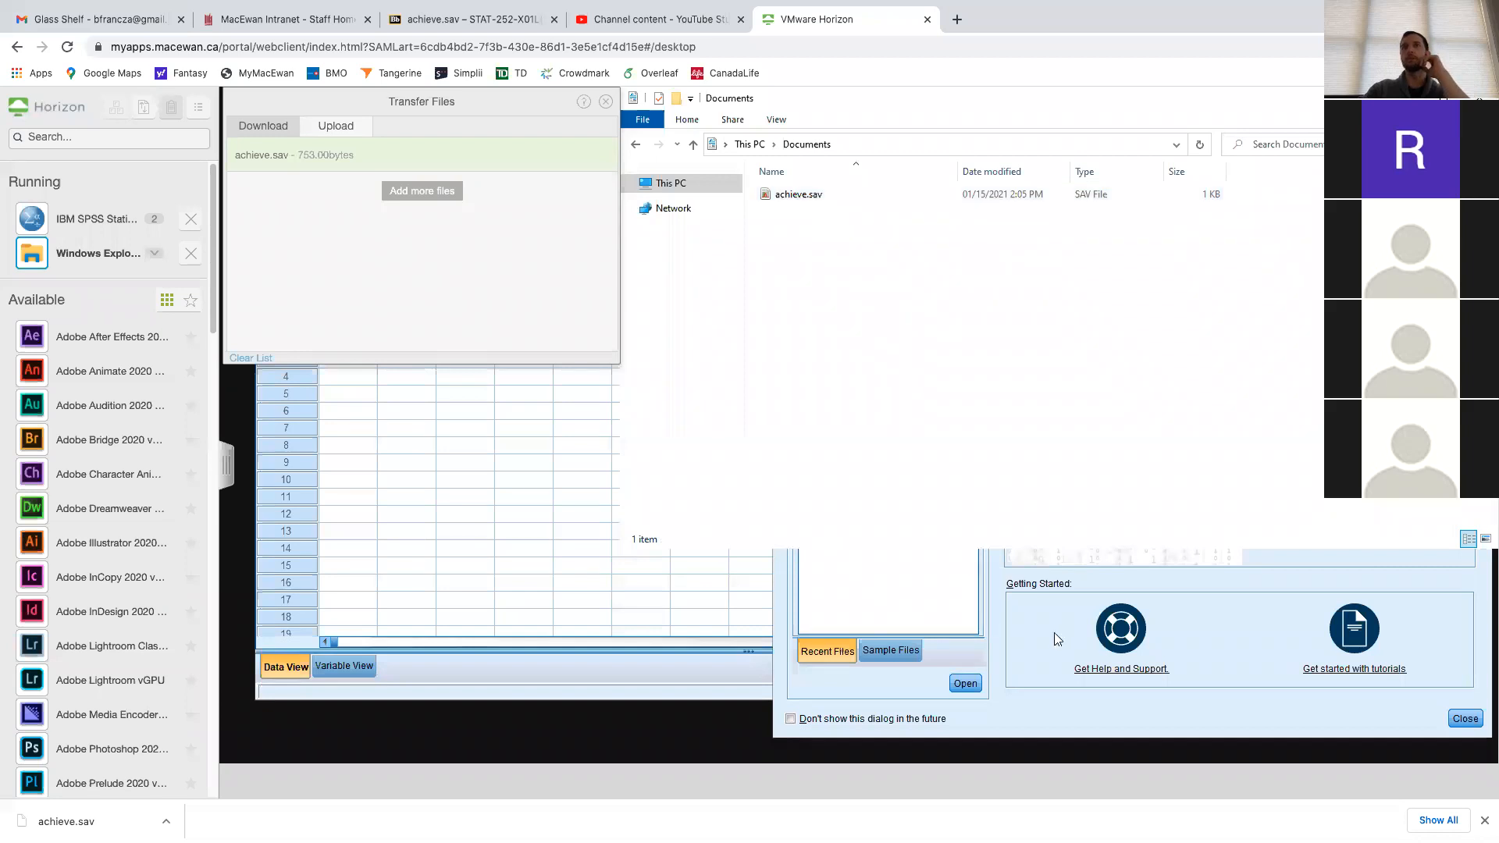
Open achieve.sav from Documents in SPSS, setting string variables to the minimum width required
click(1019, 629)
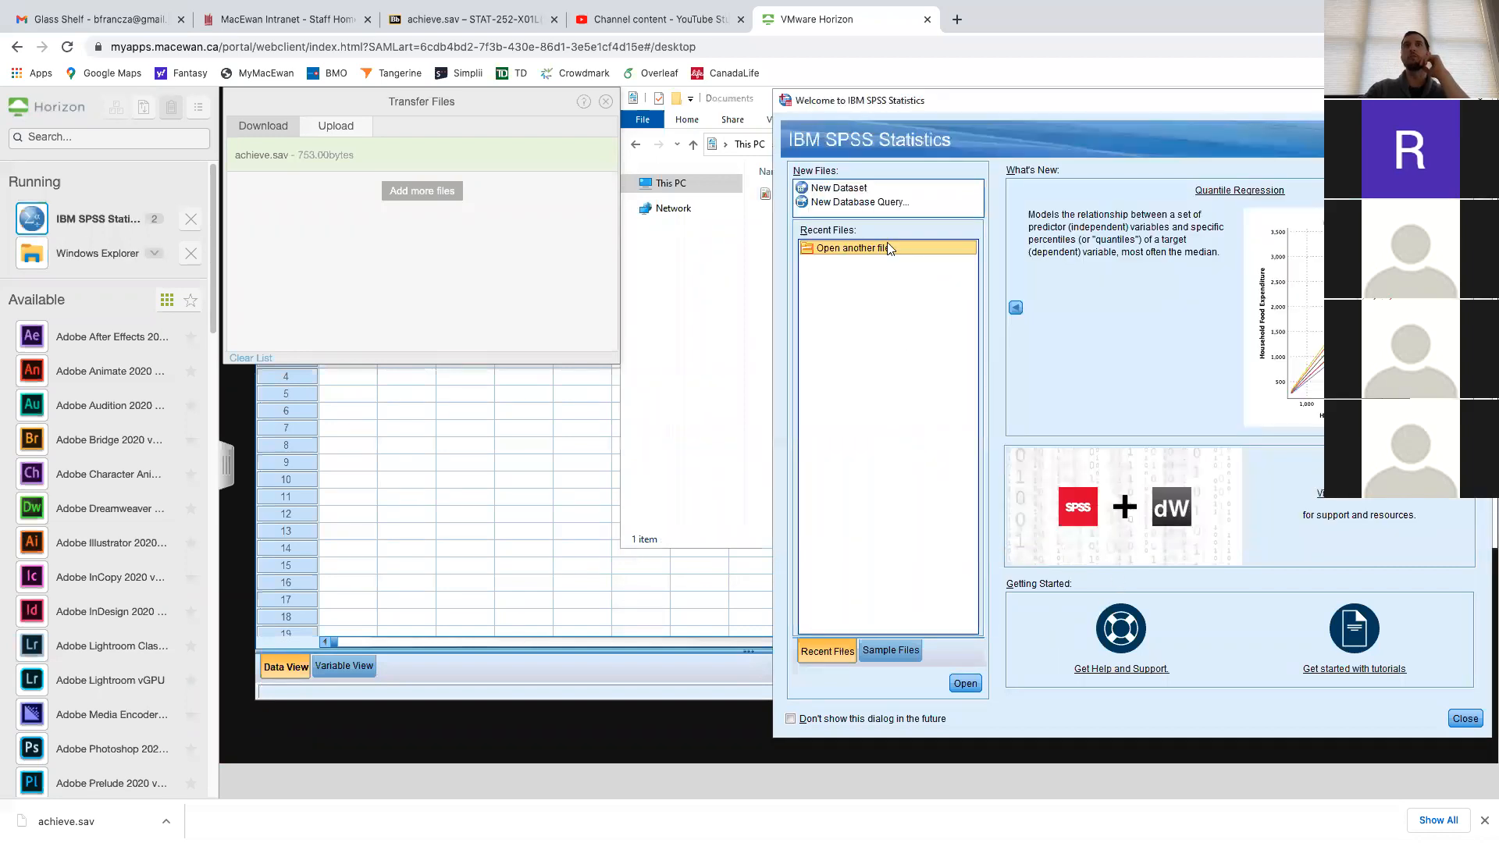
click(896, 191)
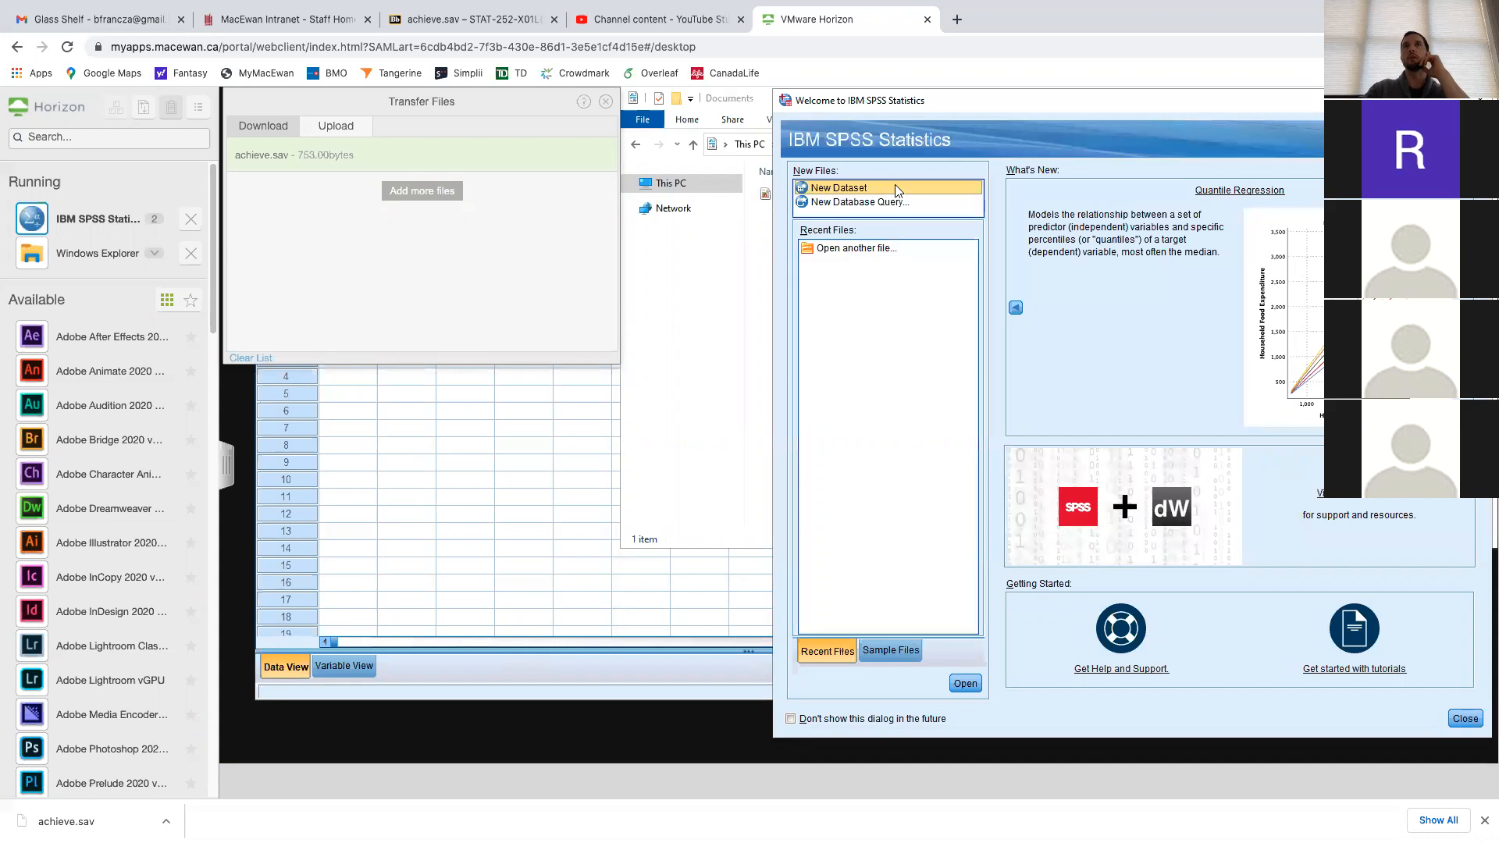
click(878, 249)
click(969, 685)
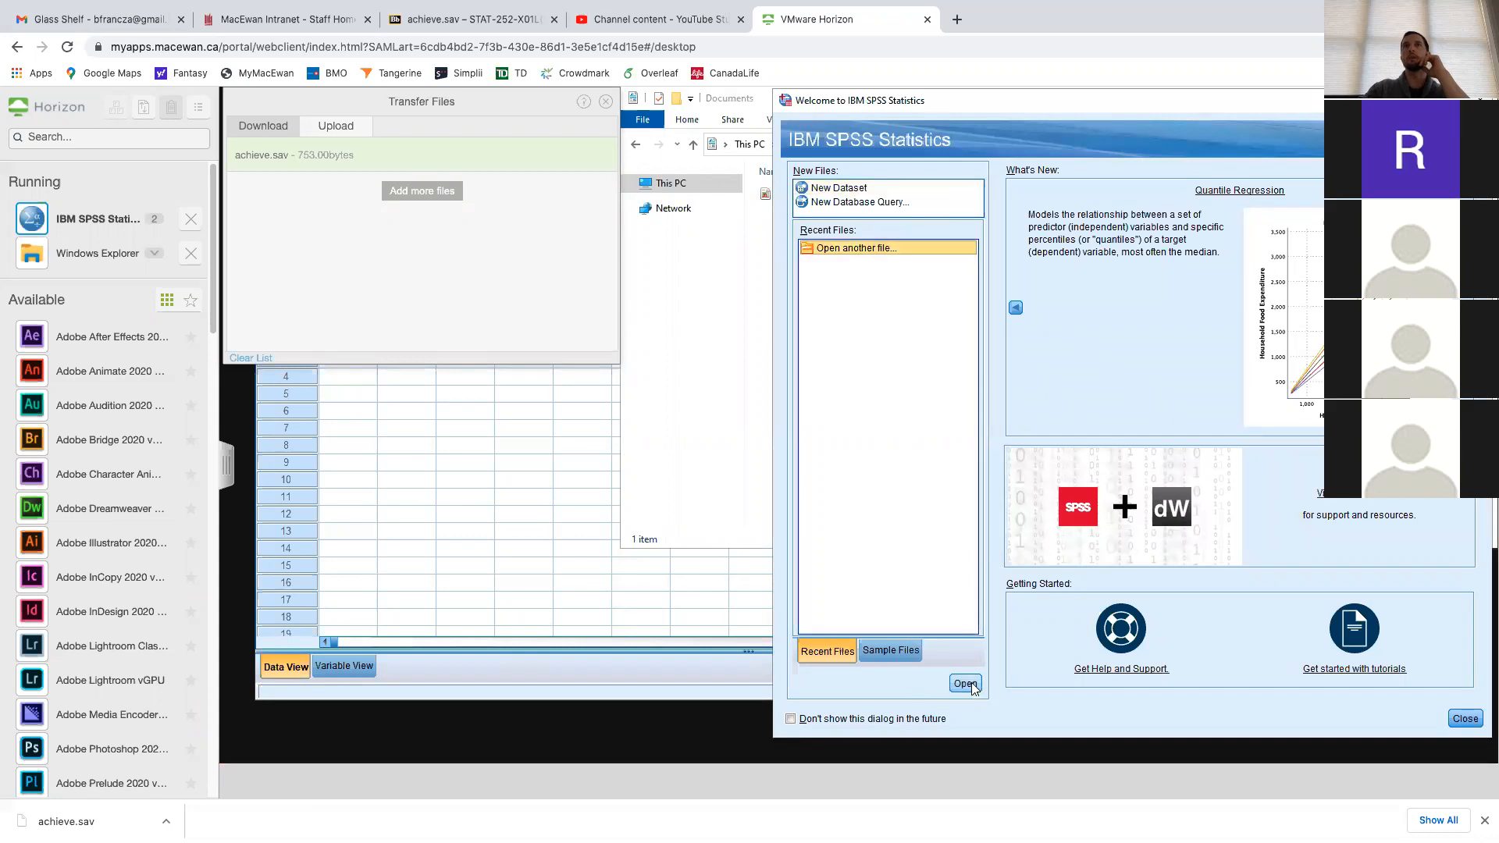
click(948, 366)
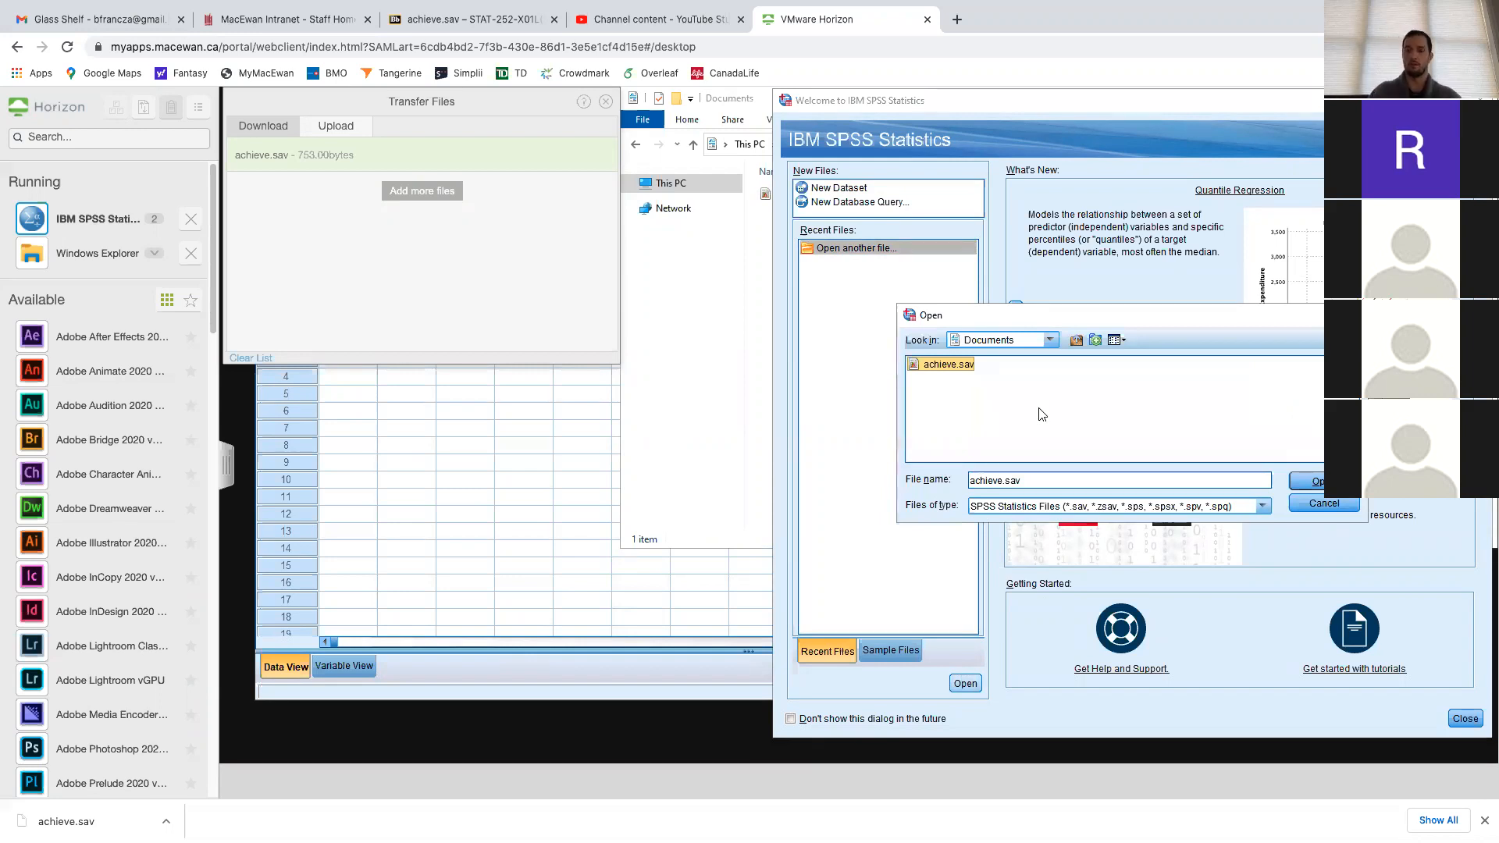
key(Return)
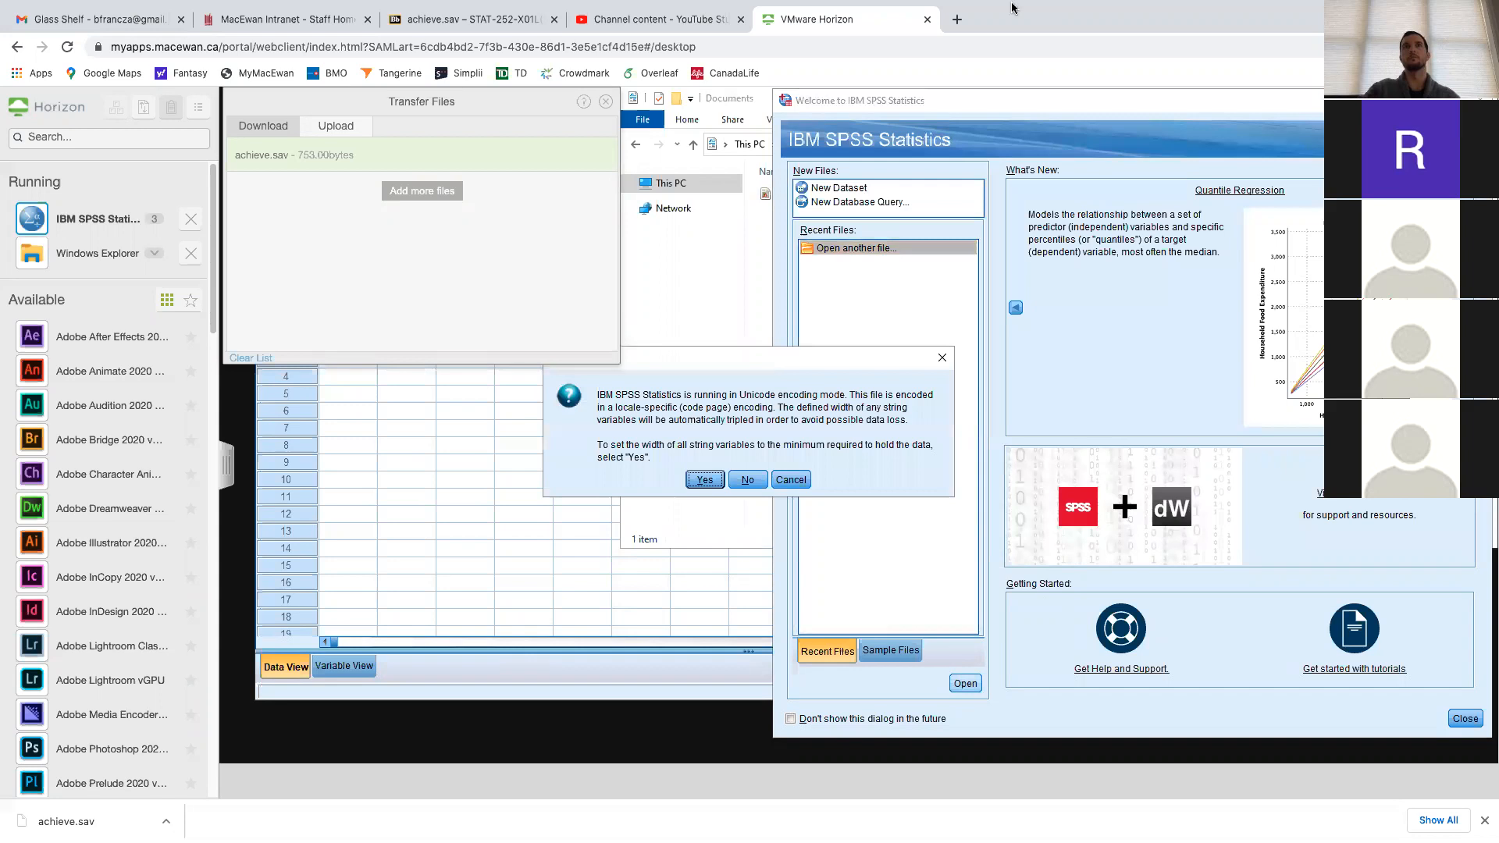
click(705, 480)
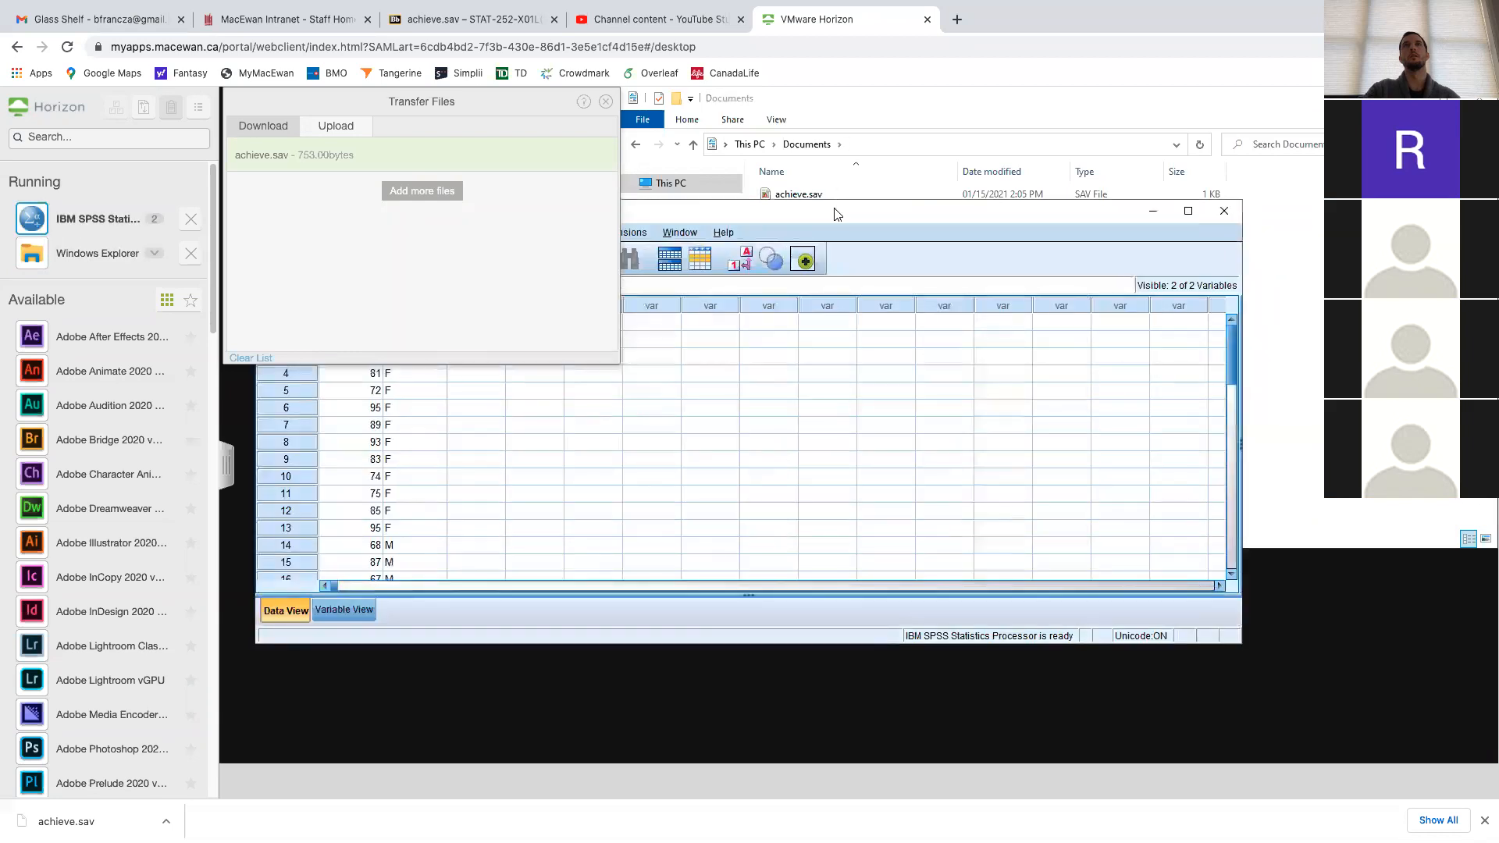
Close the file transfer window, then reposition and enlarge the SPSS Data Editor so all data rows fit
drag(839, 216, 884, 213)
click(605, 103)
drag(623, 219, 543, 105)
drag(1208, 534, 1253, 576)
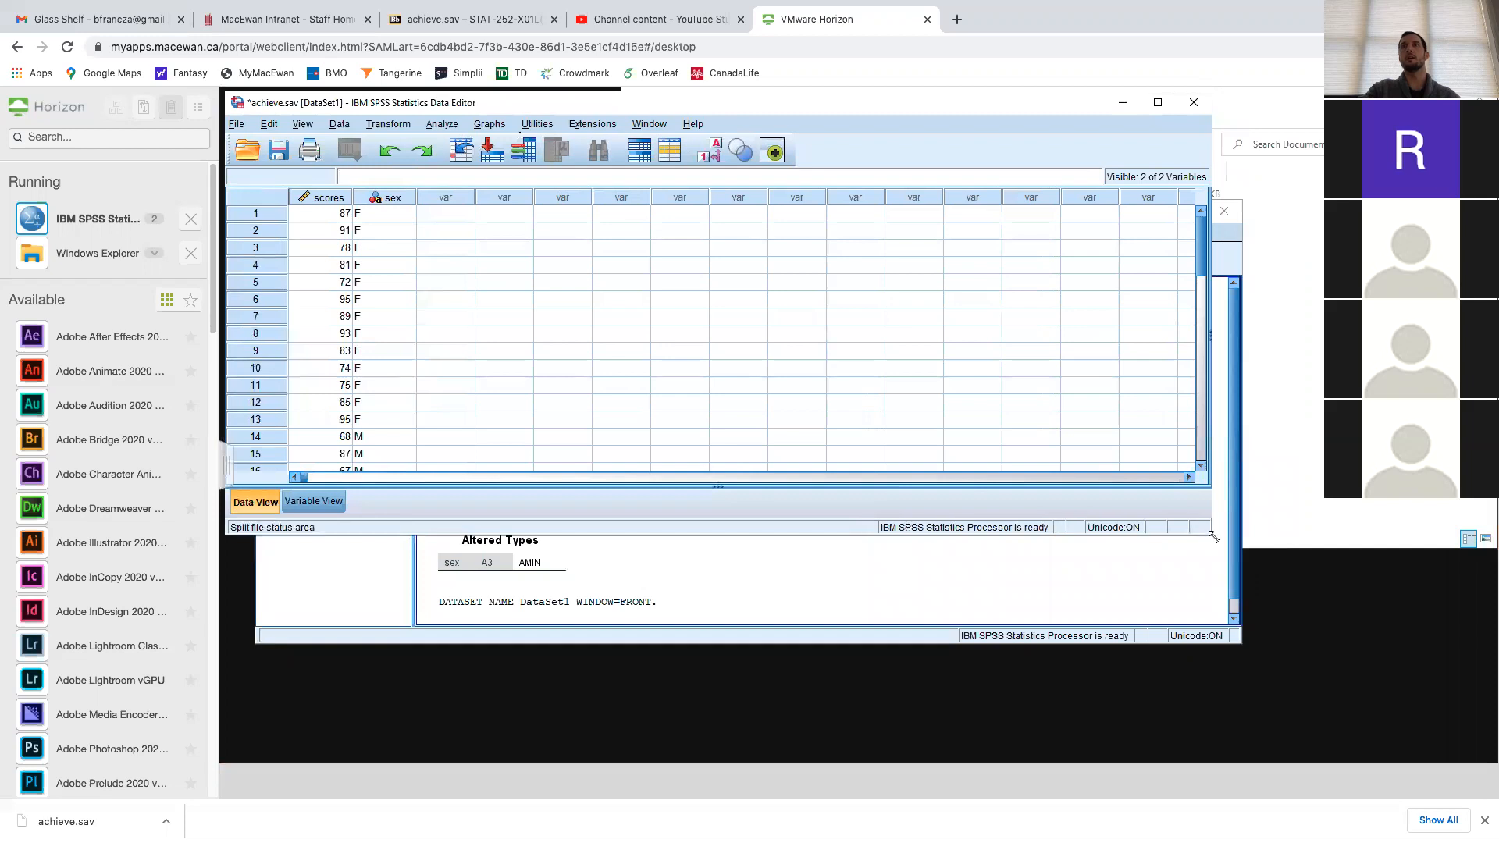
drag(1208, 535, 1411, 706)
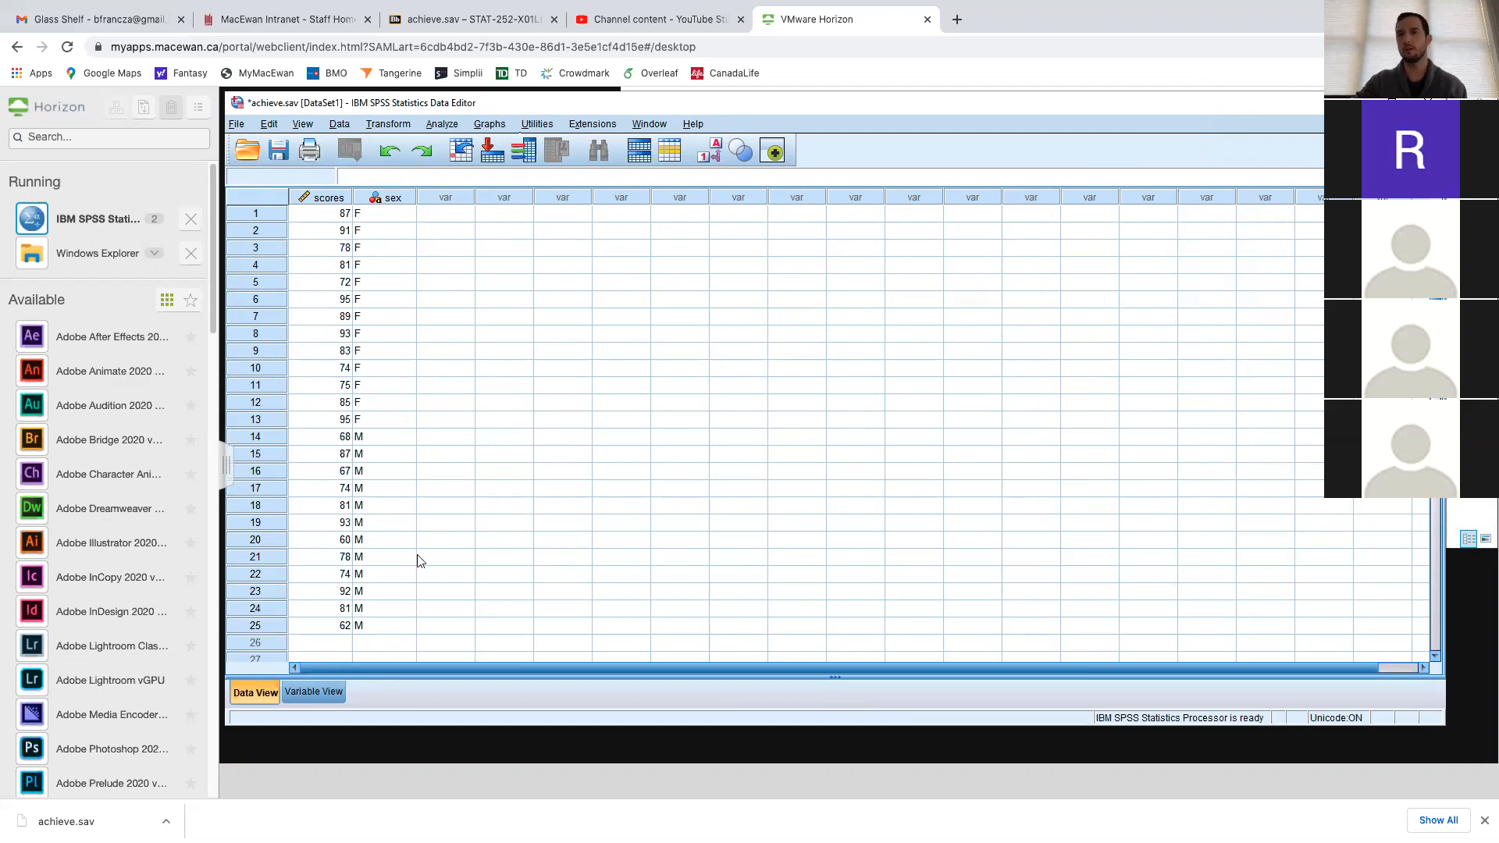
Switch to the Word lab session document and zoom in to 294%
key(ctrl+Right)
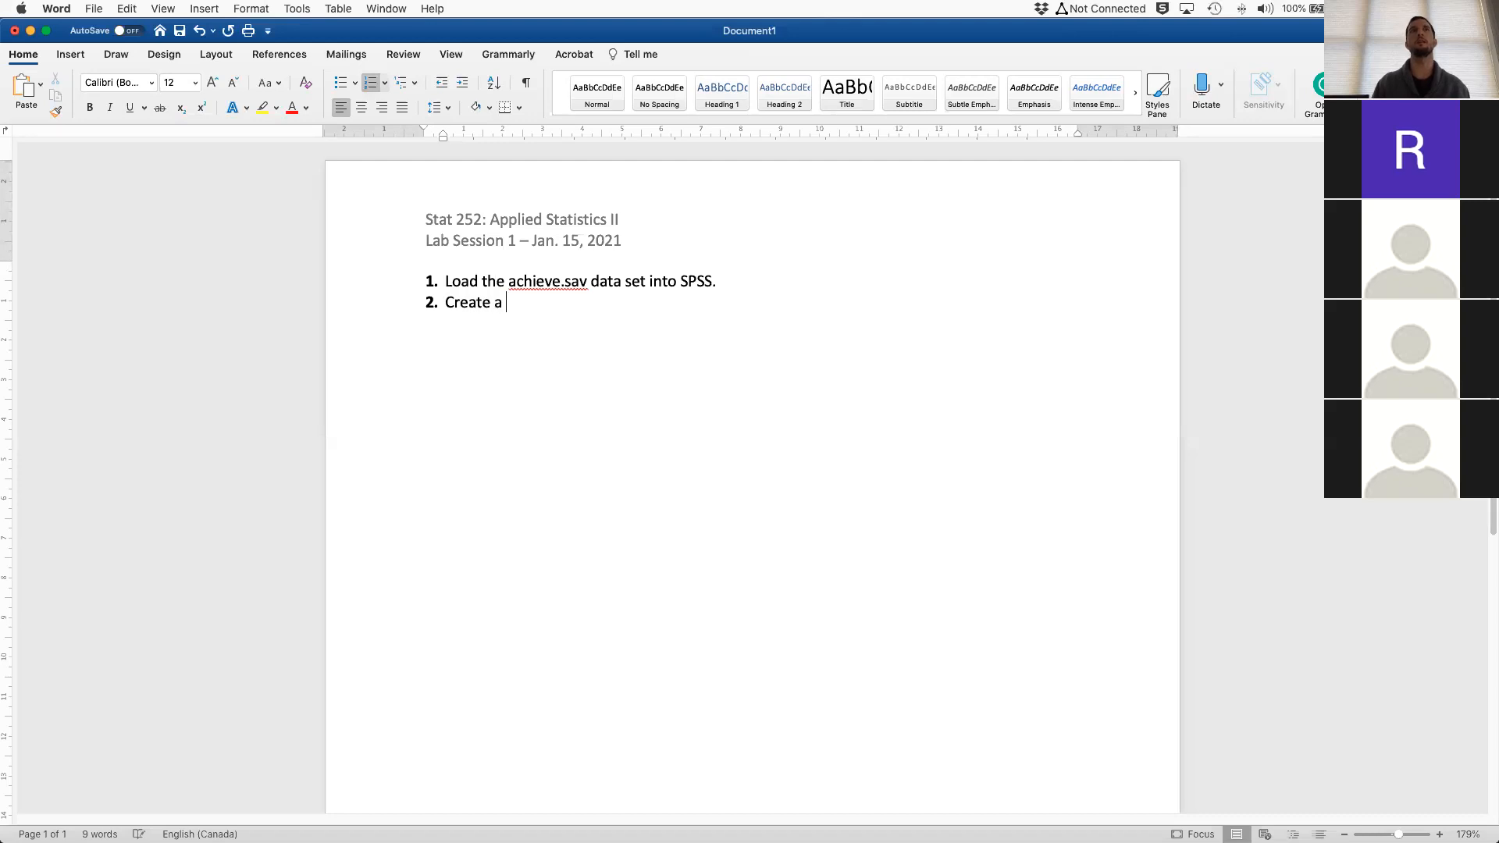
scroll(753, 363, up, 10)
scroll(426, 361, up, 2)
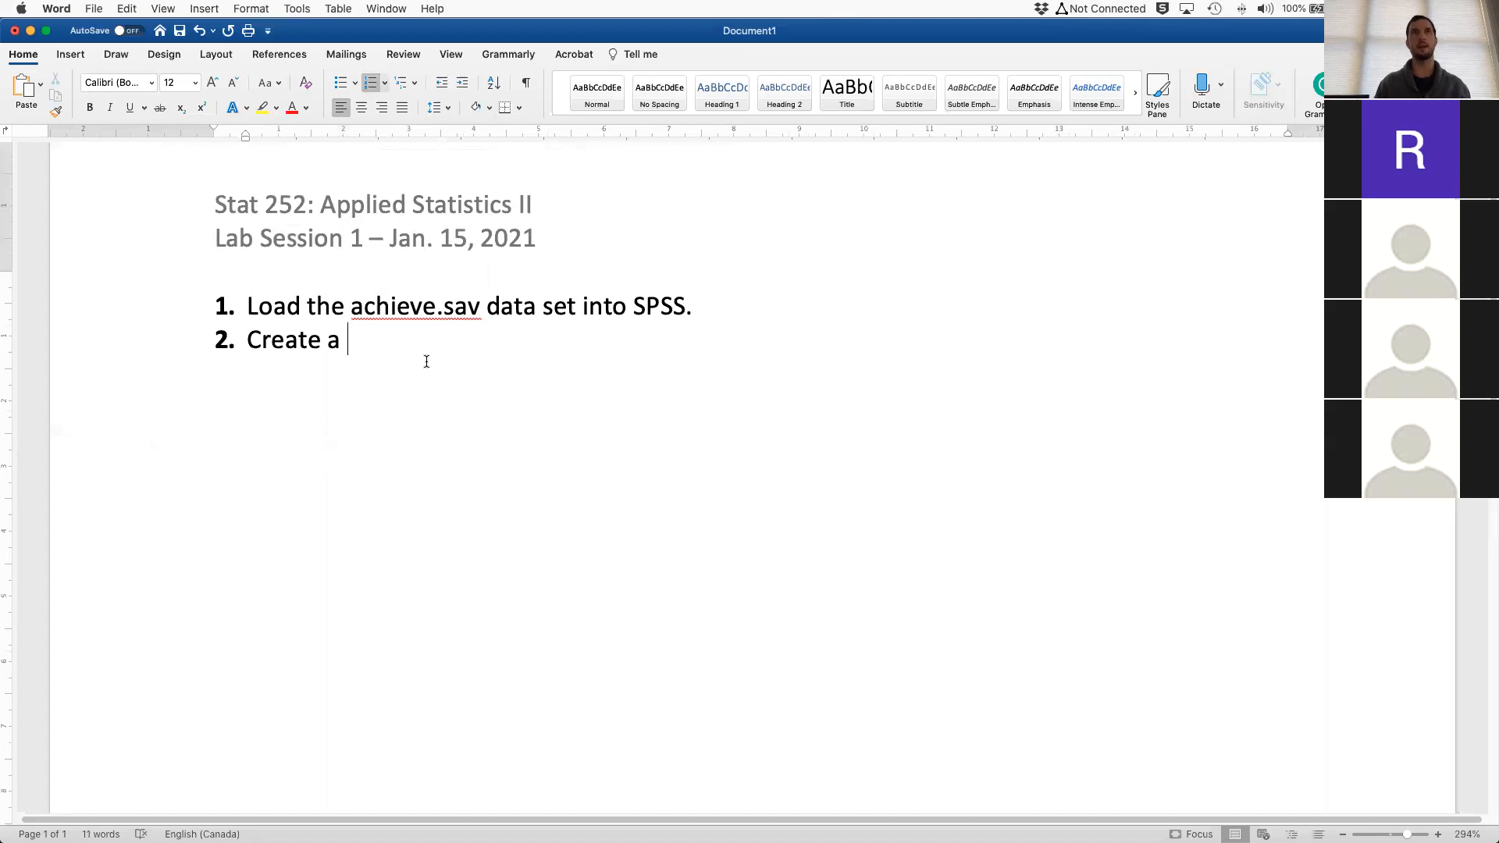
Clear the draft wording beginning with "Create a" from the second numbered item
text(able)
key(BackSpace)
key(BackSpace)
key(BackSpace)
key(BackSpace)
key(BackSpace)
key(BackSpace)
key(BackSpace)
key(BackSpace)
key(BackSpace)
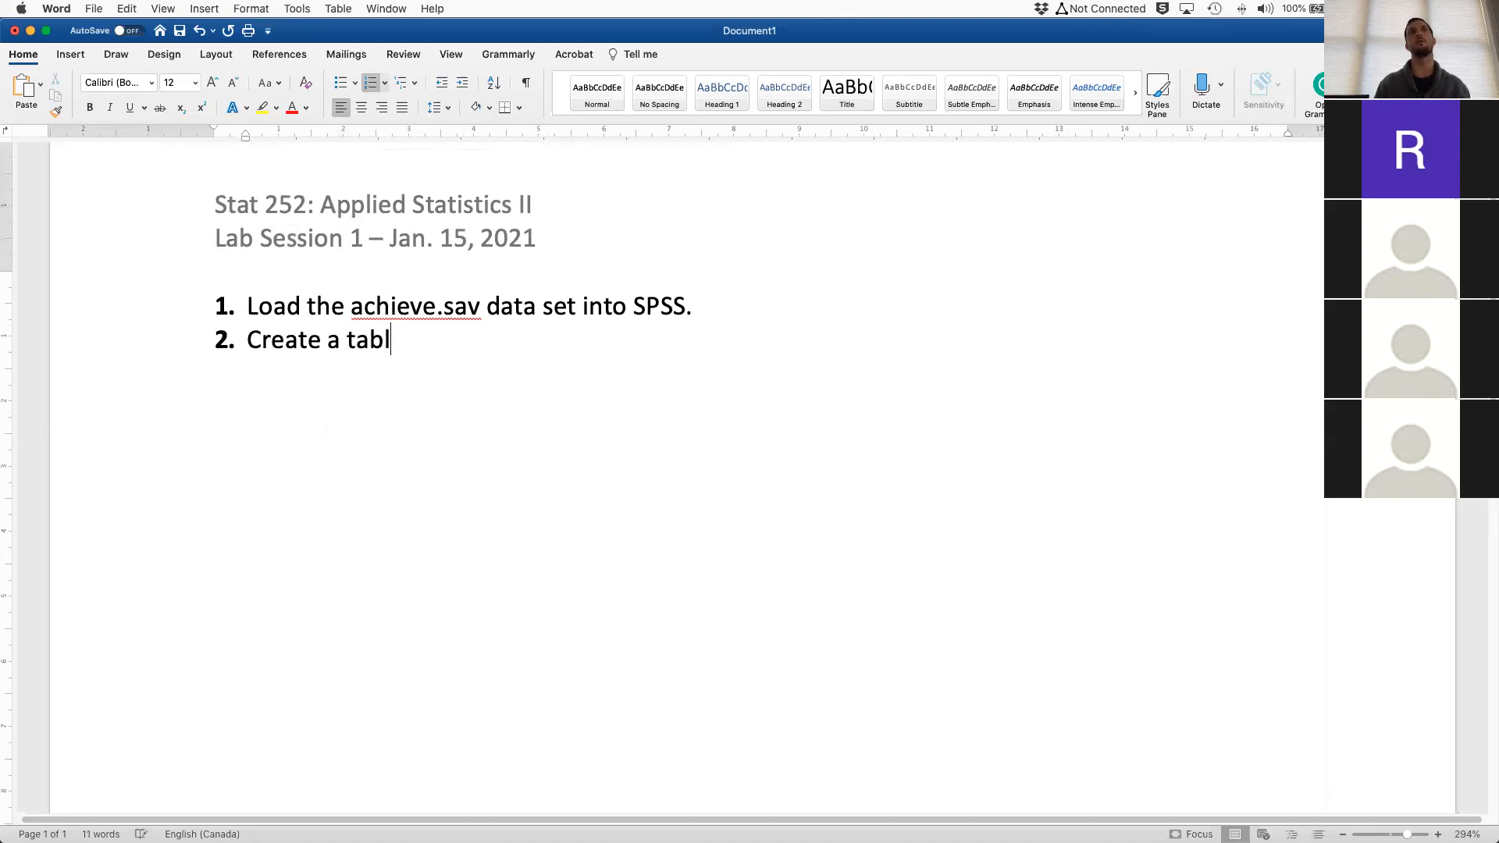
key(BackSpace)
key(BackSpace)
key(BackSpace)
key(BackSpace)
key(BackSpace)
text(Find a)
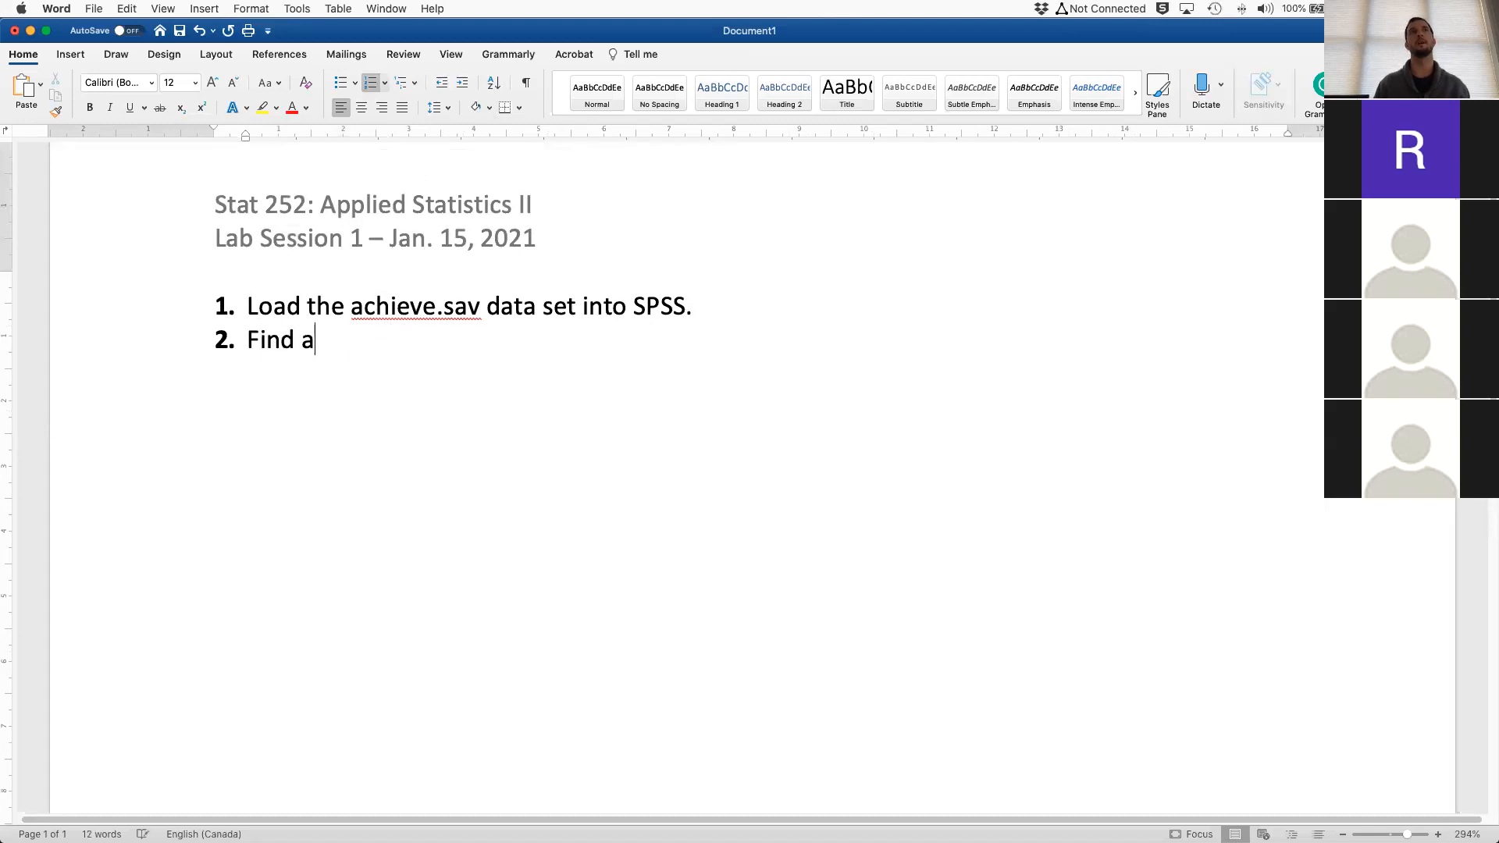
key(BackSpace)
key(BackSpace)
key(BackSpace)
key(BackSpace)
key(BackSpace)
key(BackSpace)
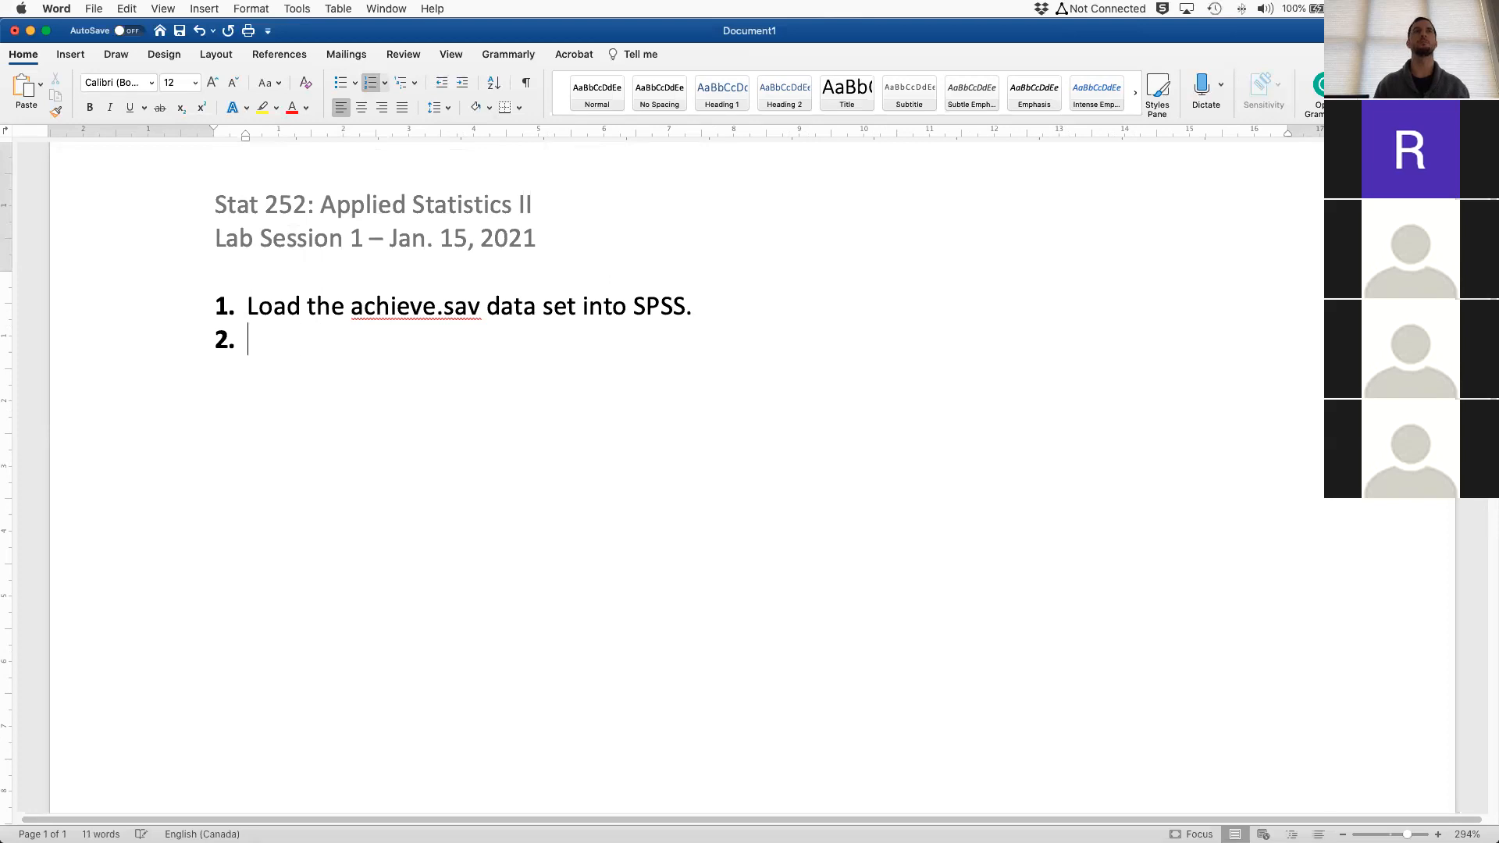
text(G)
key(BackSpace)
Write "Use SPSS to create a table of summary statistics and provide a histogram of" as the second numbered item
text(Use SPSS to create a table of su)
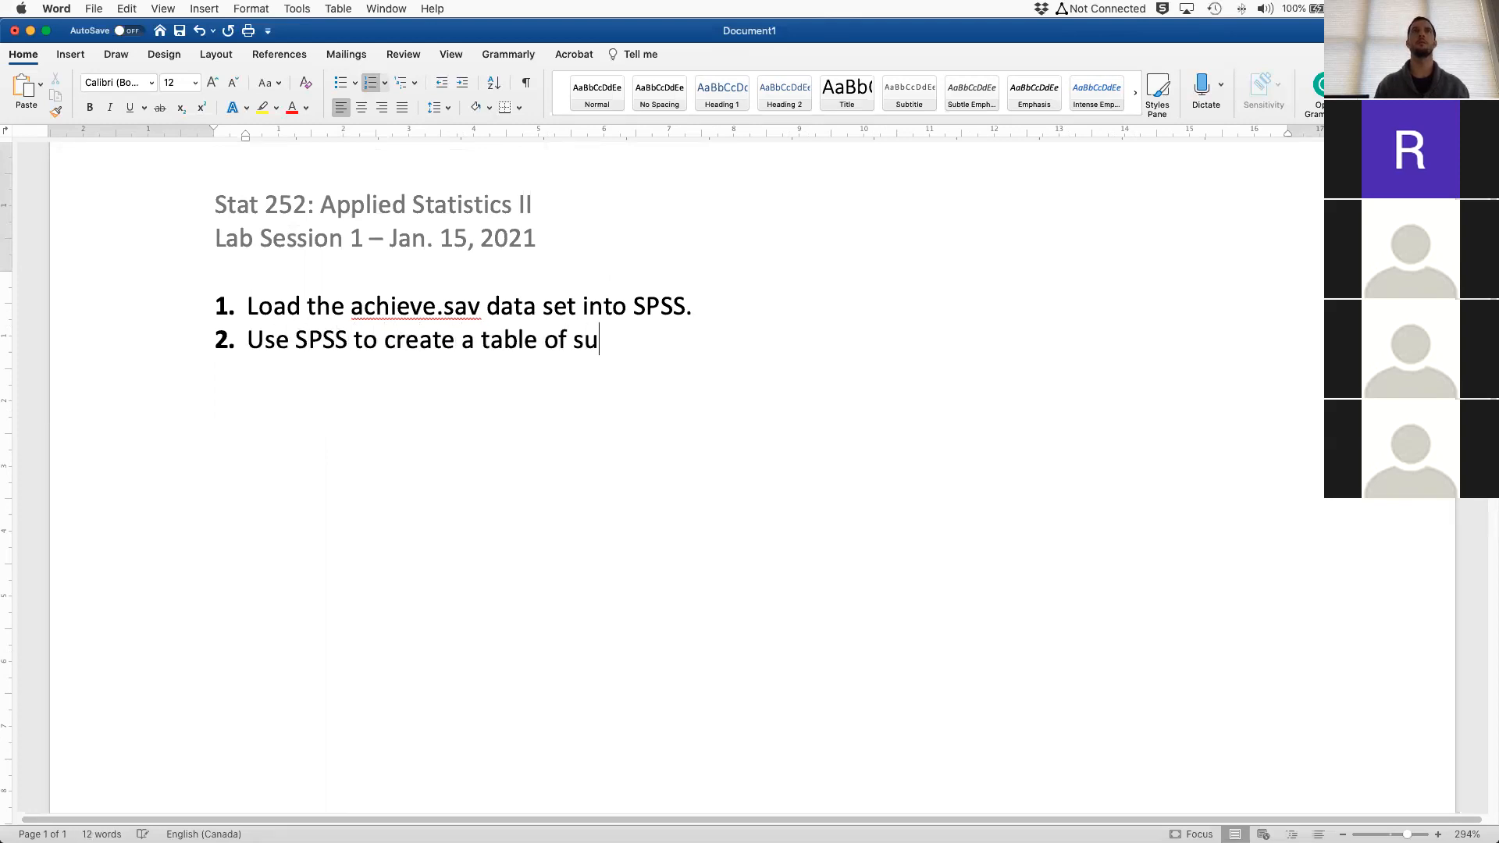
text(mmary statisticas)
key(BackSpace)
key(BackSpace)
key(BackSpace)
text(s and provide a histogram of)
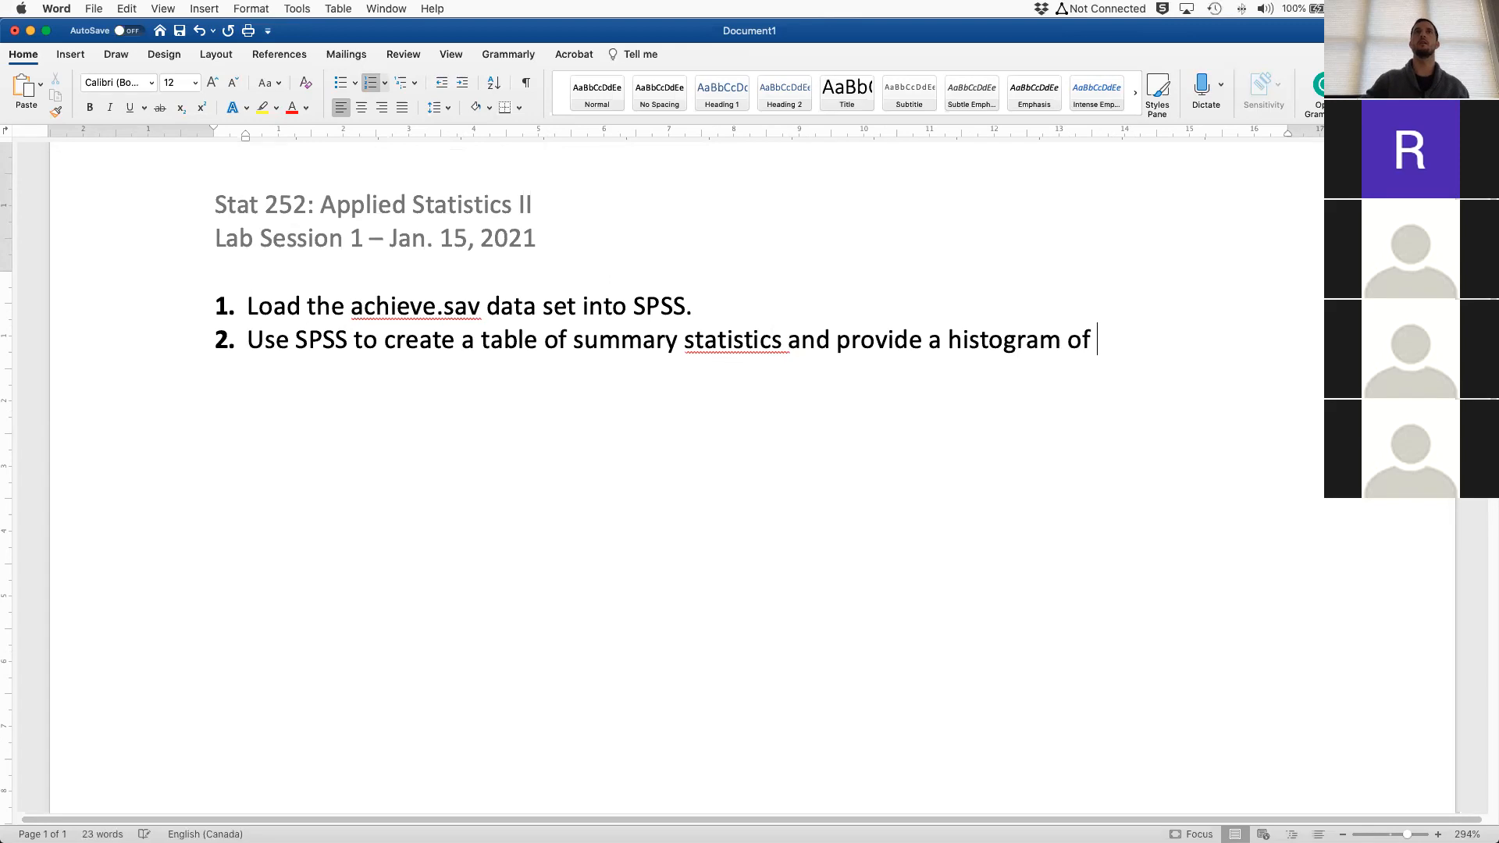
Replace "provide" with "produce" in the second item and end its sentence with "the data."
double_click(859, 341)
text(produce)
key(Down)
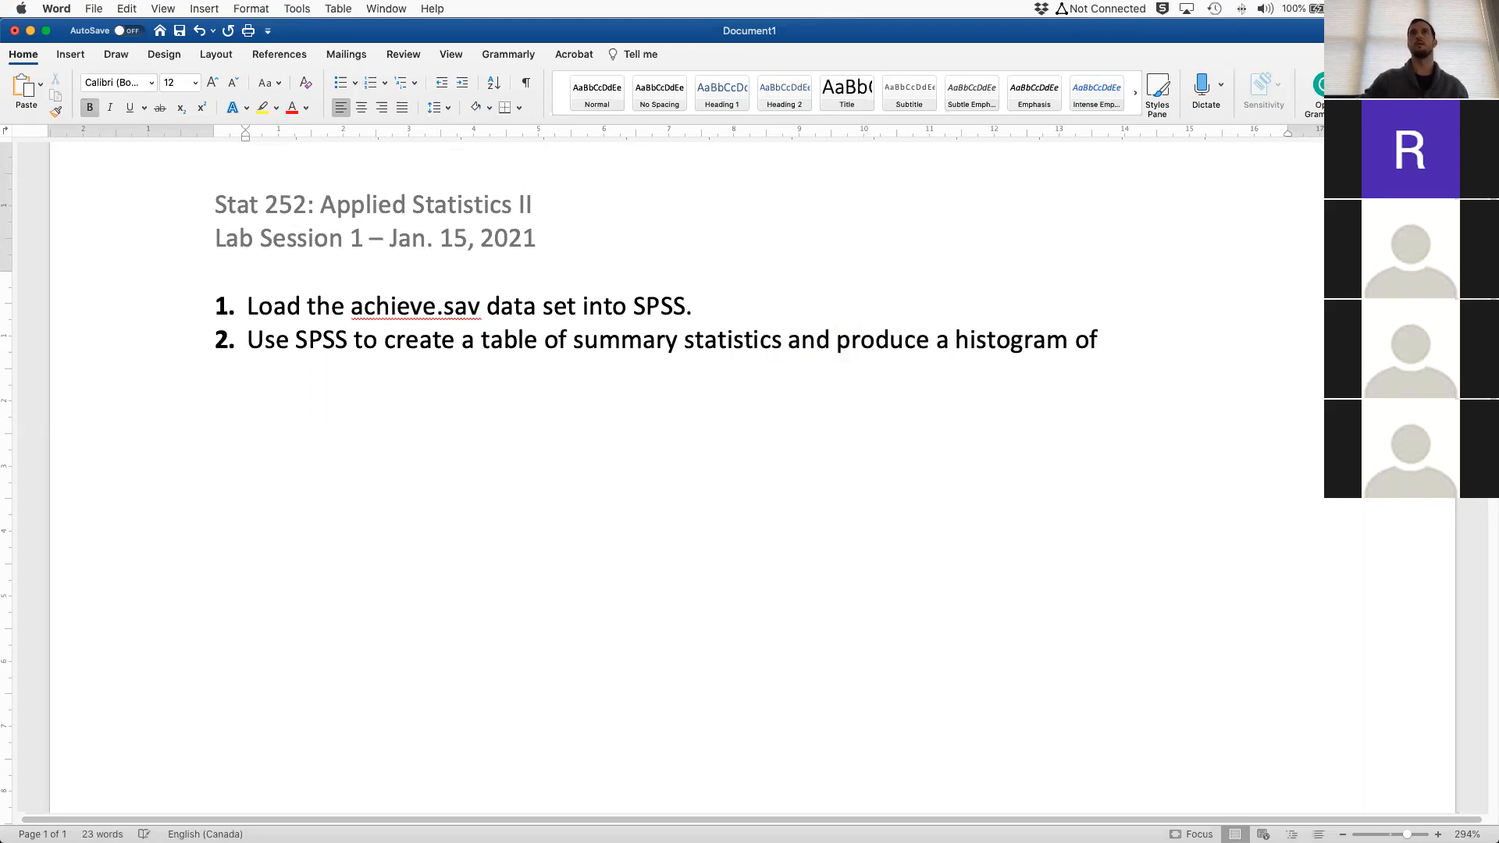
click(1132, 345)
text(the data.)
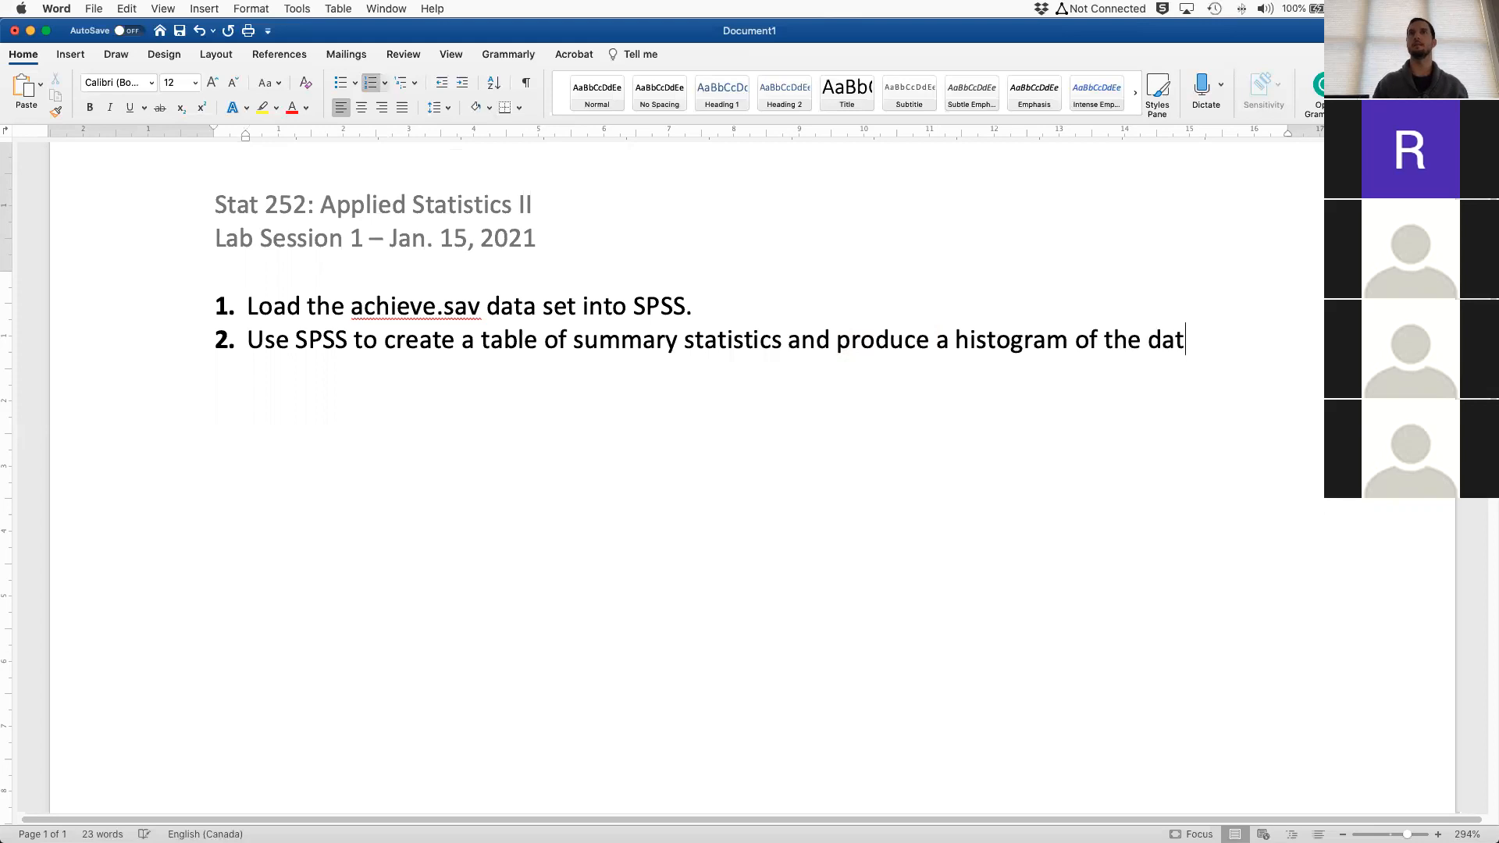
key(Down)
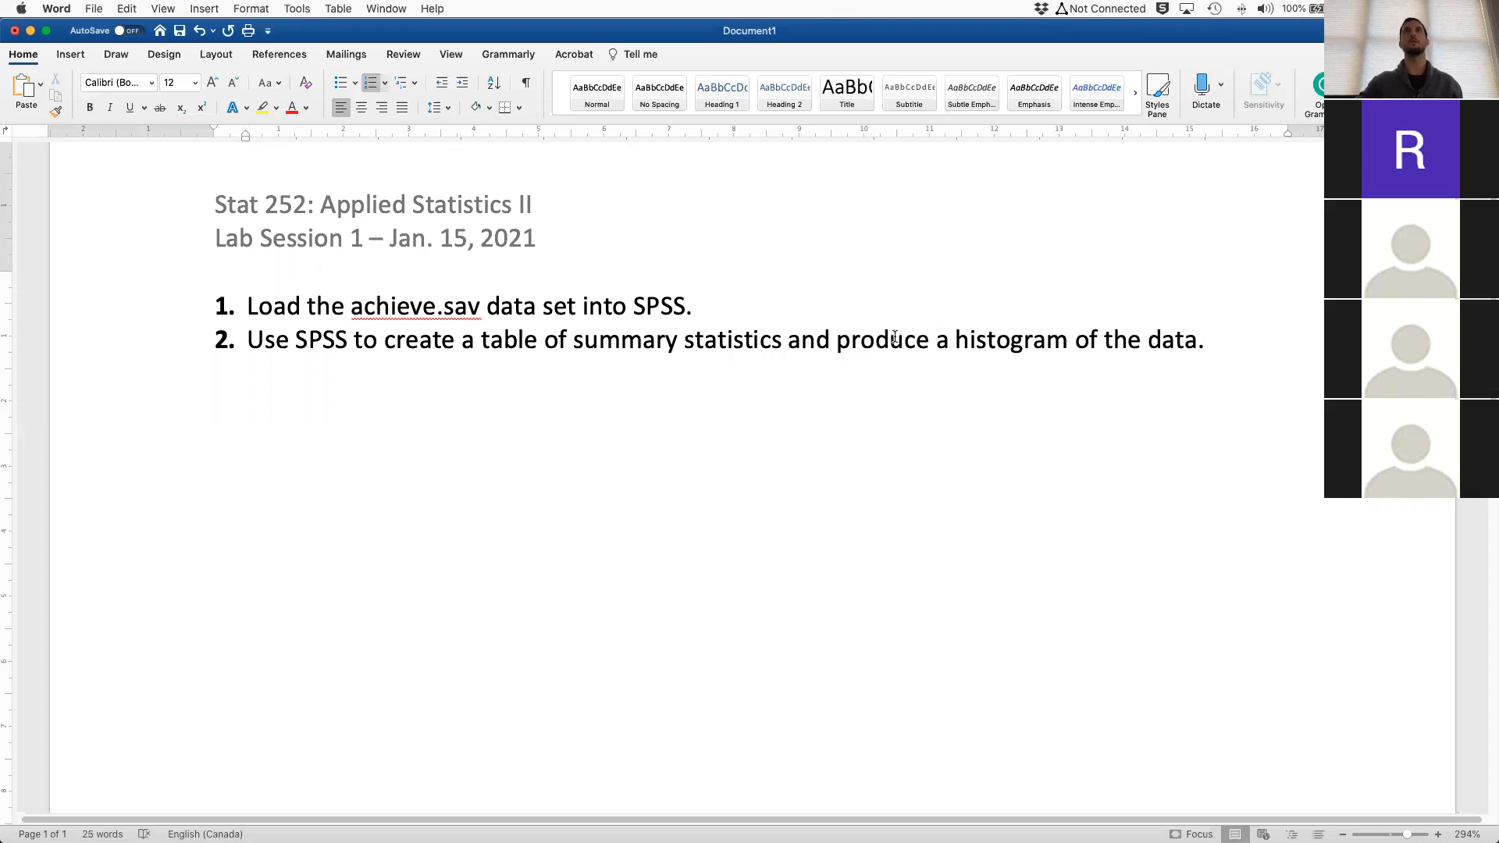
Switch back to the SPSS session, collapse the Horizon sidebar and move the Data Editor window into the freed space
key(ctrl+Left)
scroll(421, 234, down, 1)
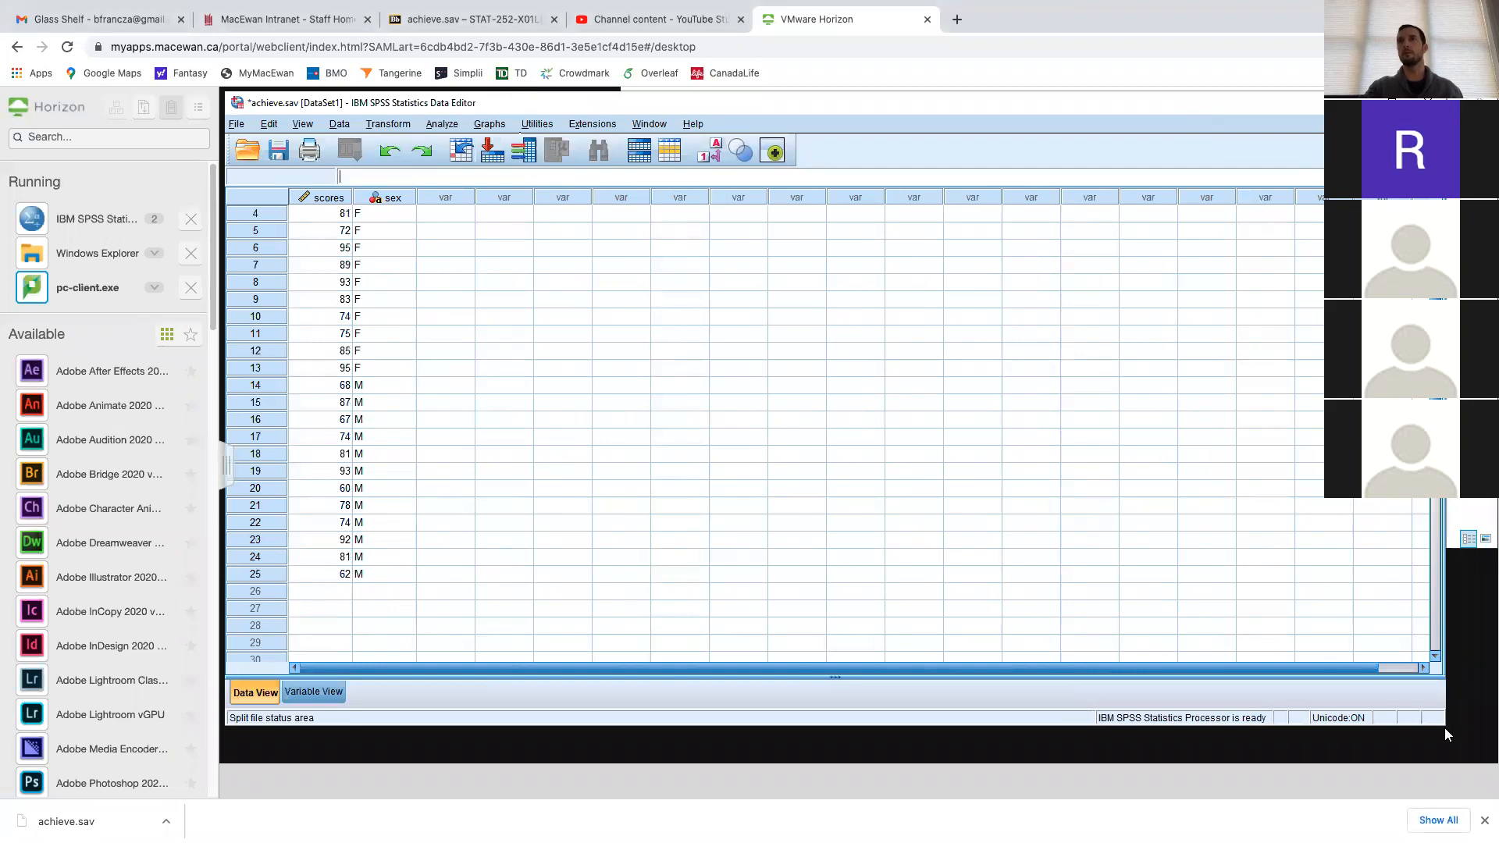
click(227, 472)
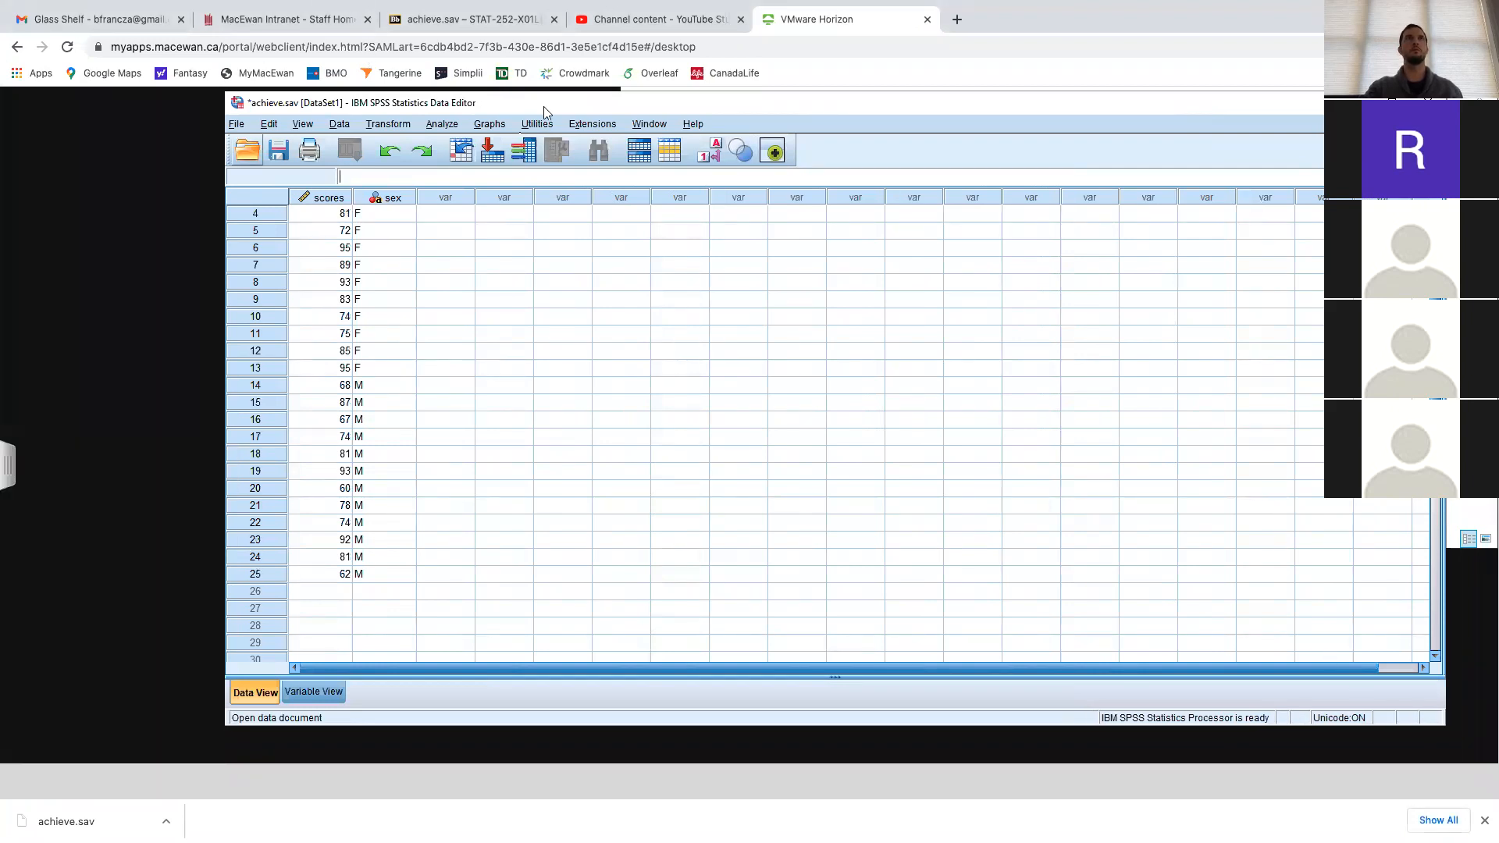
drag(549, 110, 333, 107)
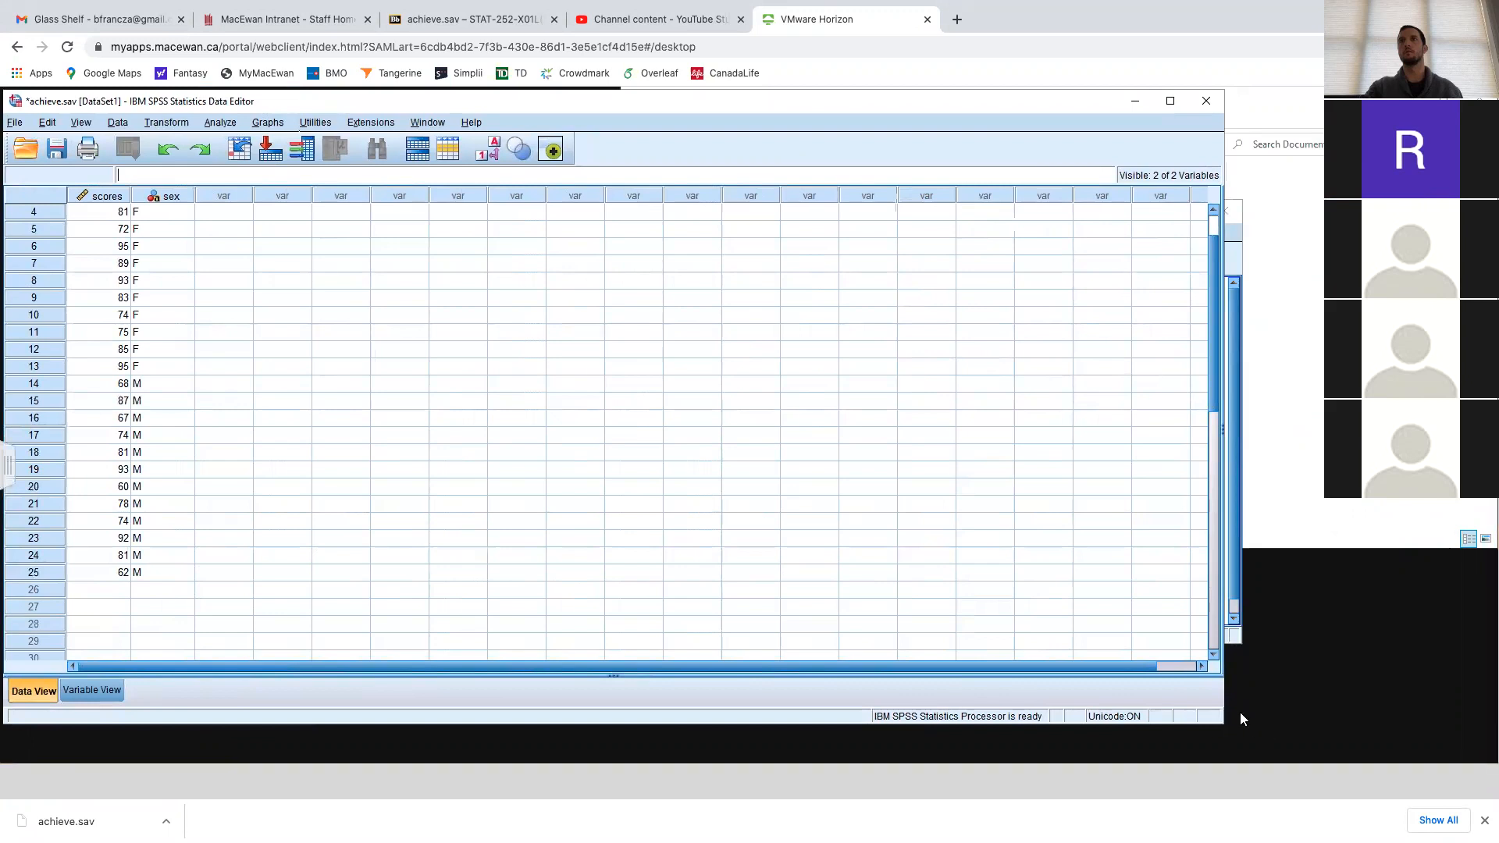
Widen the Data Editor window and start an Explore analysis with scores as the dependent variable
drag(1226, 706, 1480, 706)
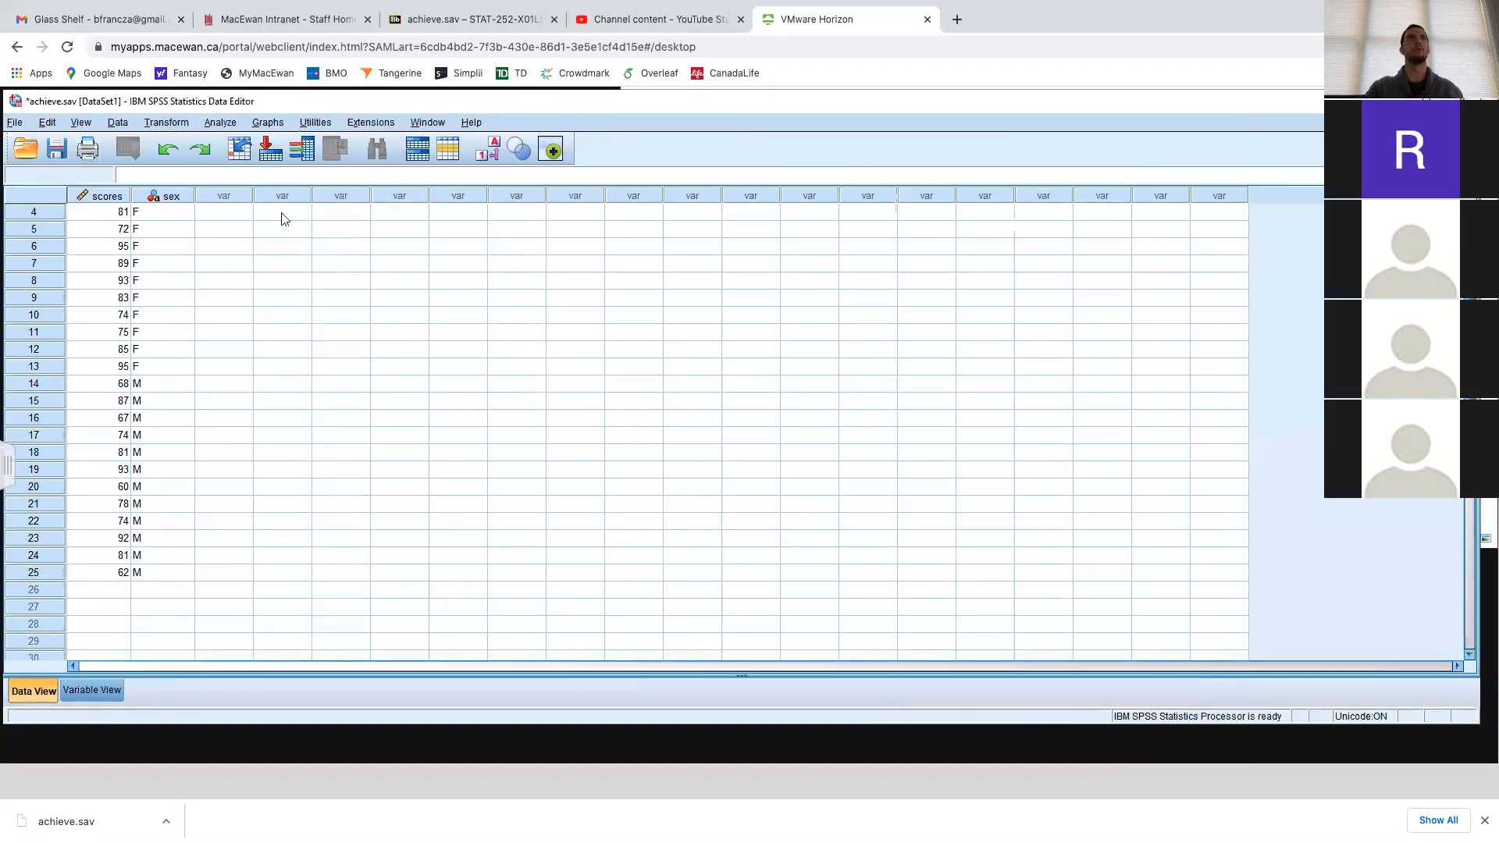
click(224, 122)
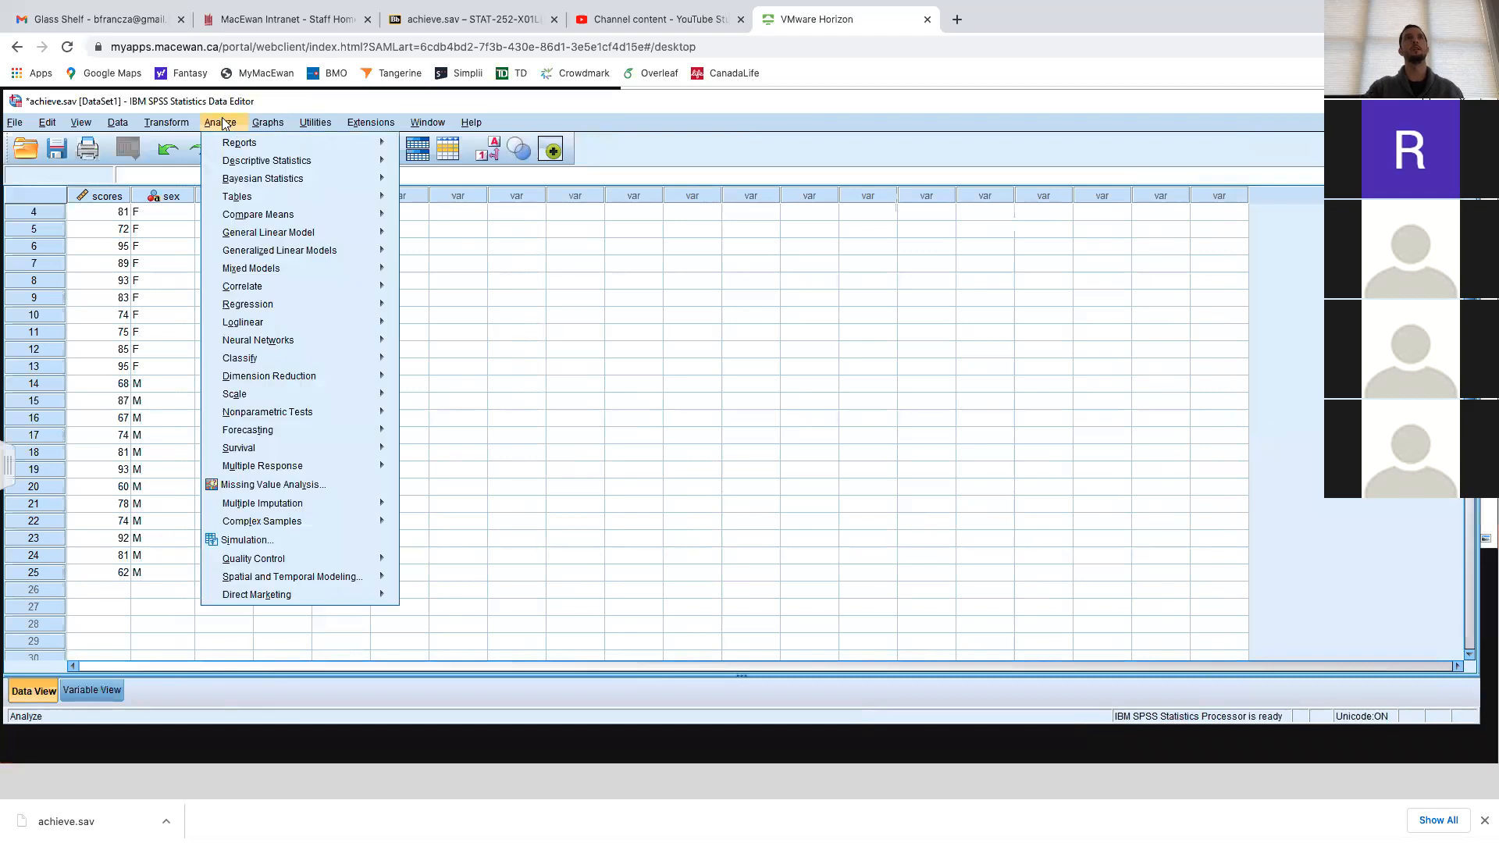
mouse_move(246, 164)
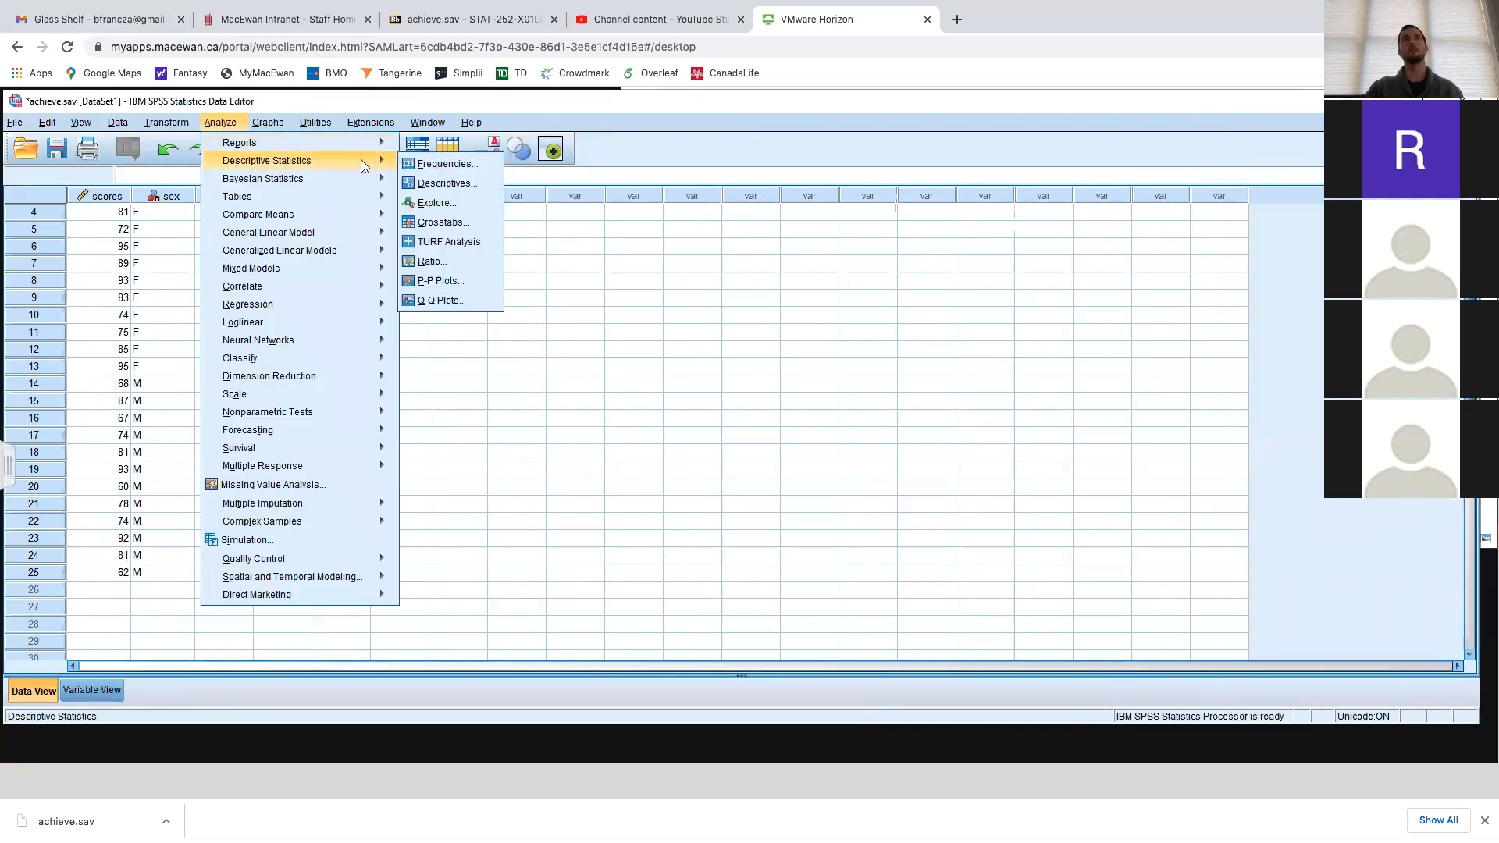
click(451, 203)
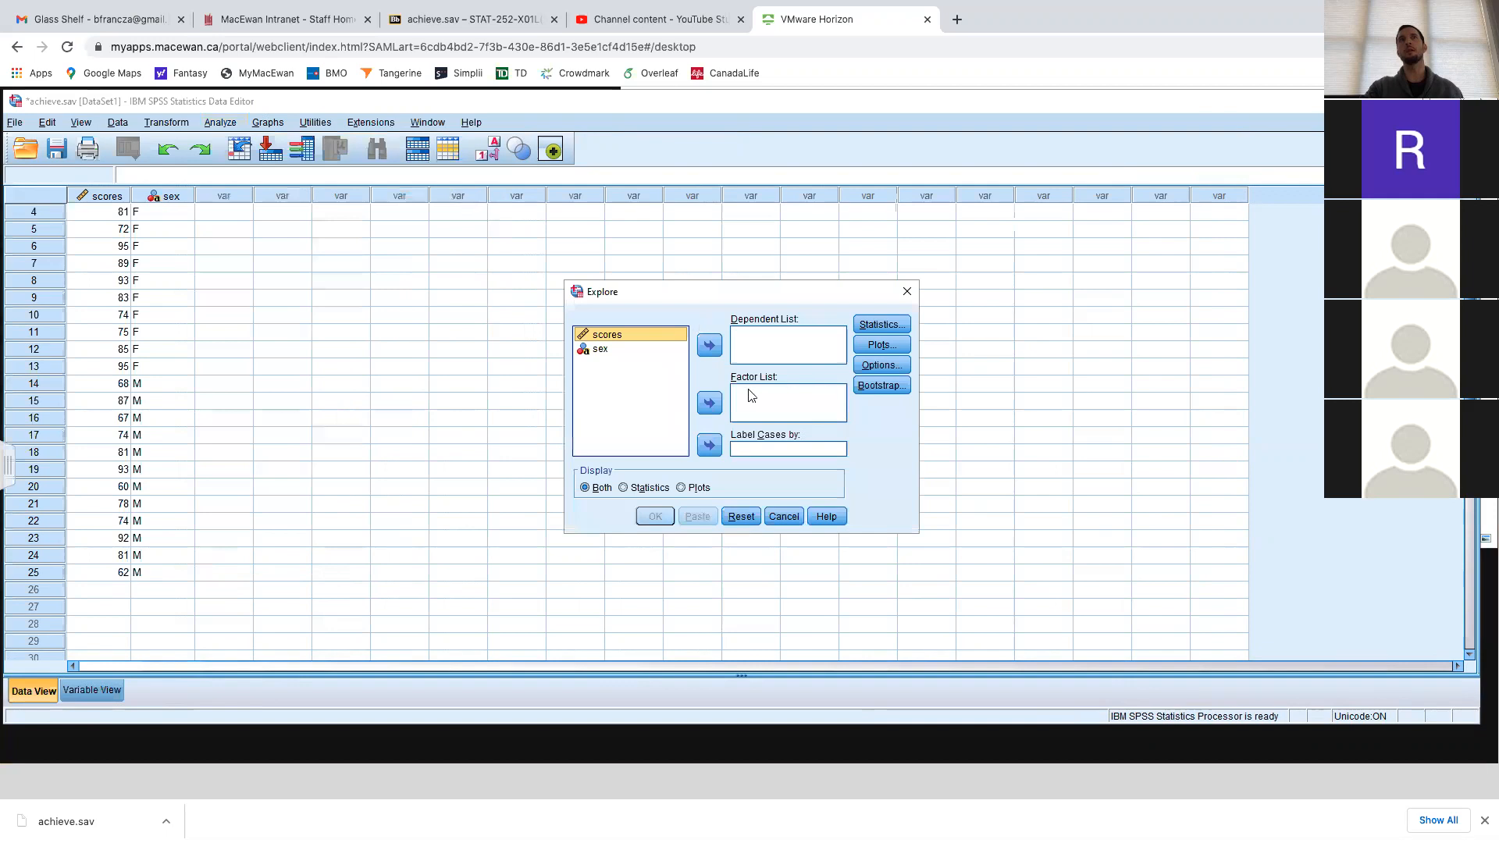
click(710, 346)
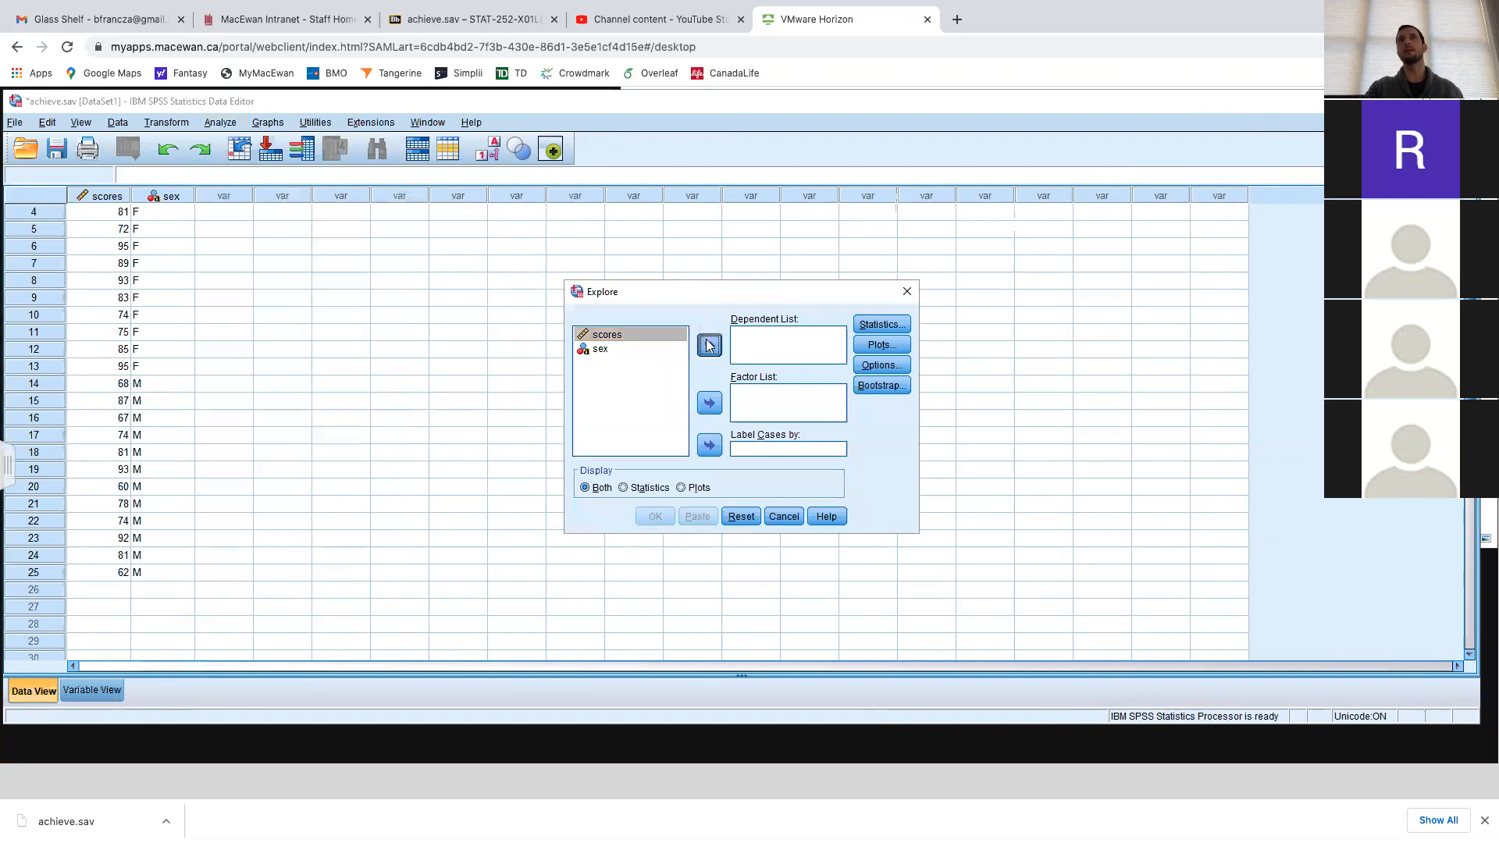
Review the Explore statistics options without changing them, then run the analysis with both statistics and plots displayed
click(895, 327)
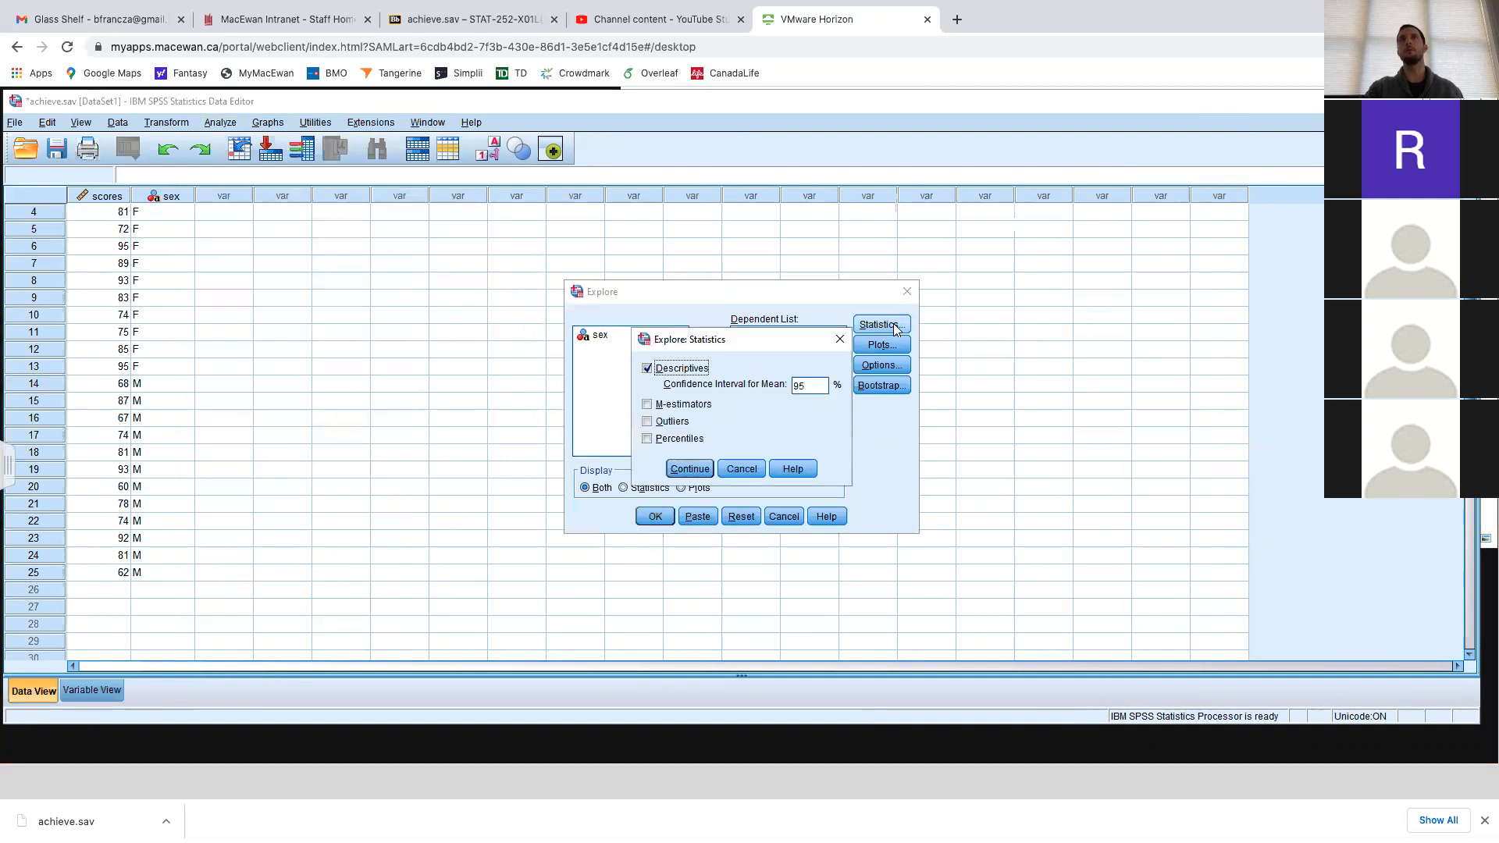
click(731, 465)
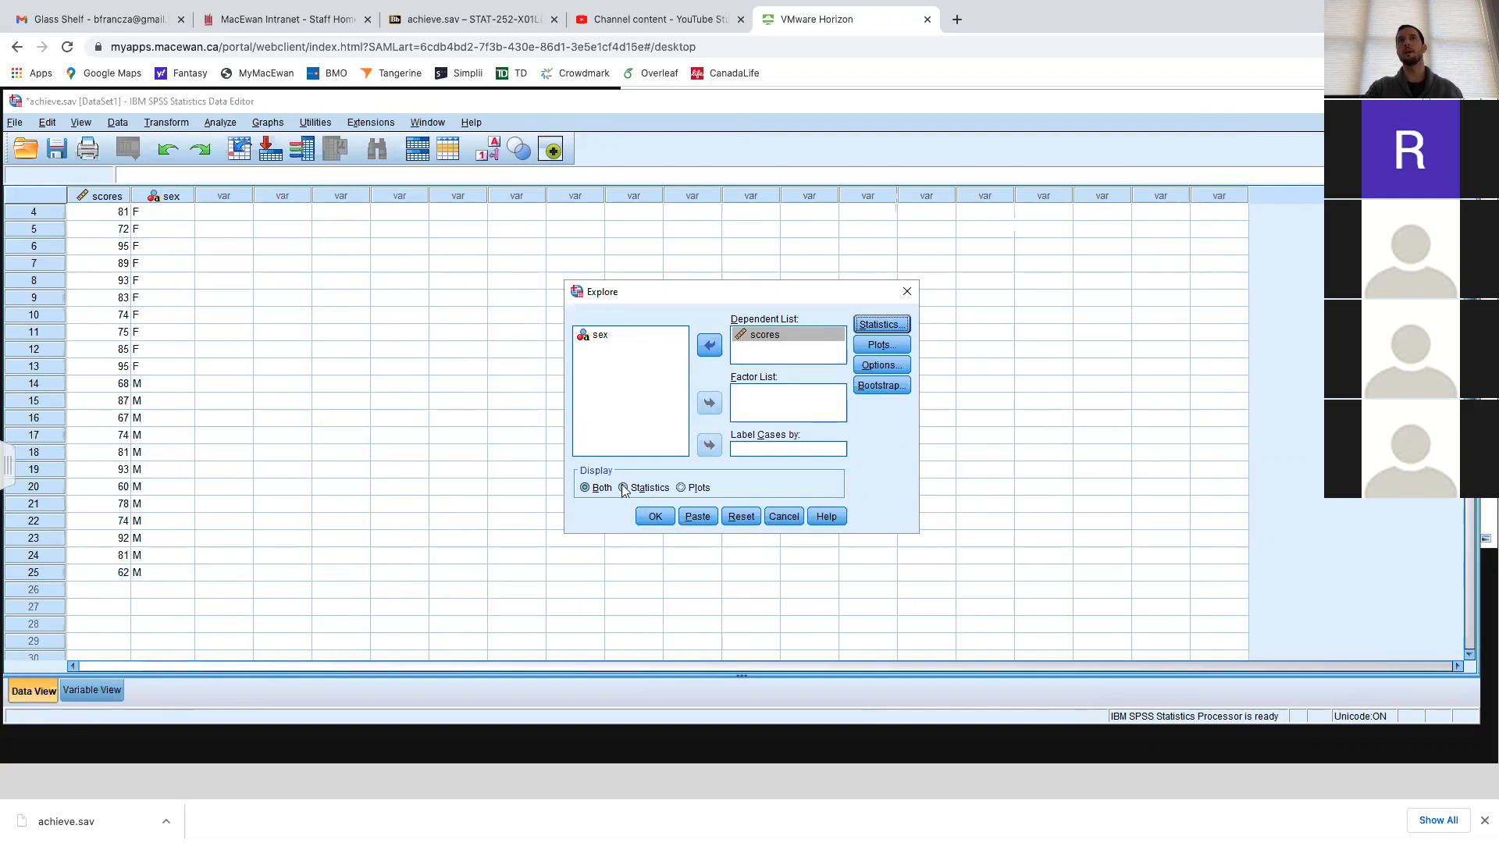
click(624, 488)
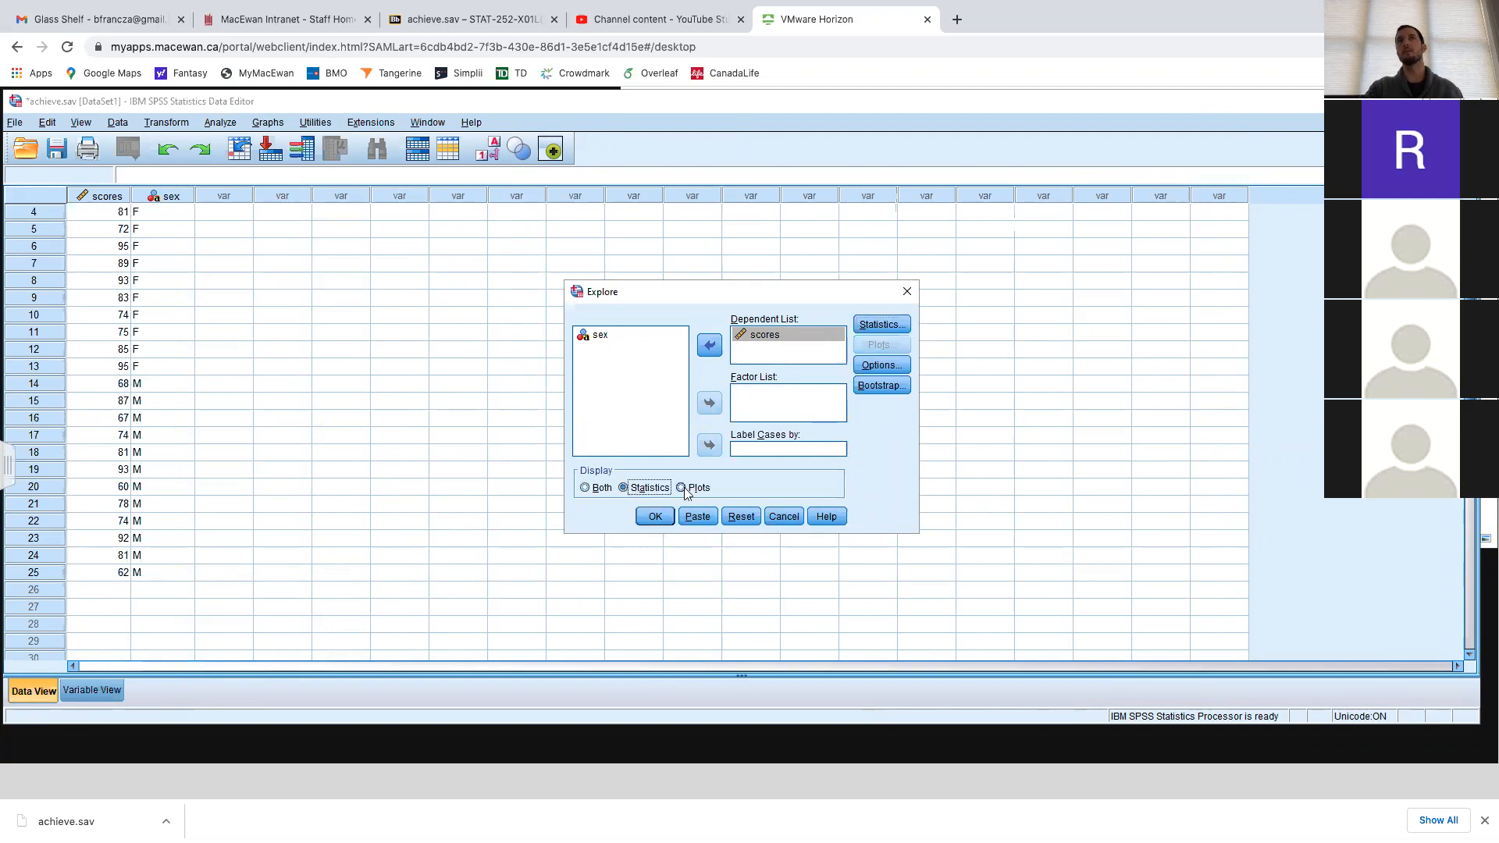
click(682, 489)
click(604, 495)
click(655, 517)
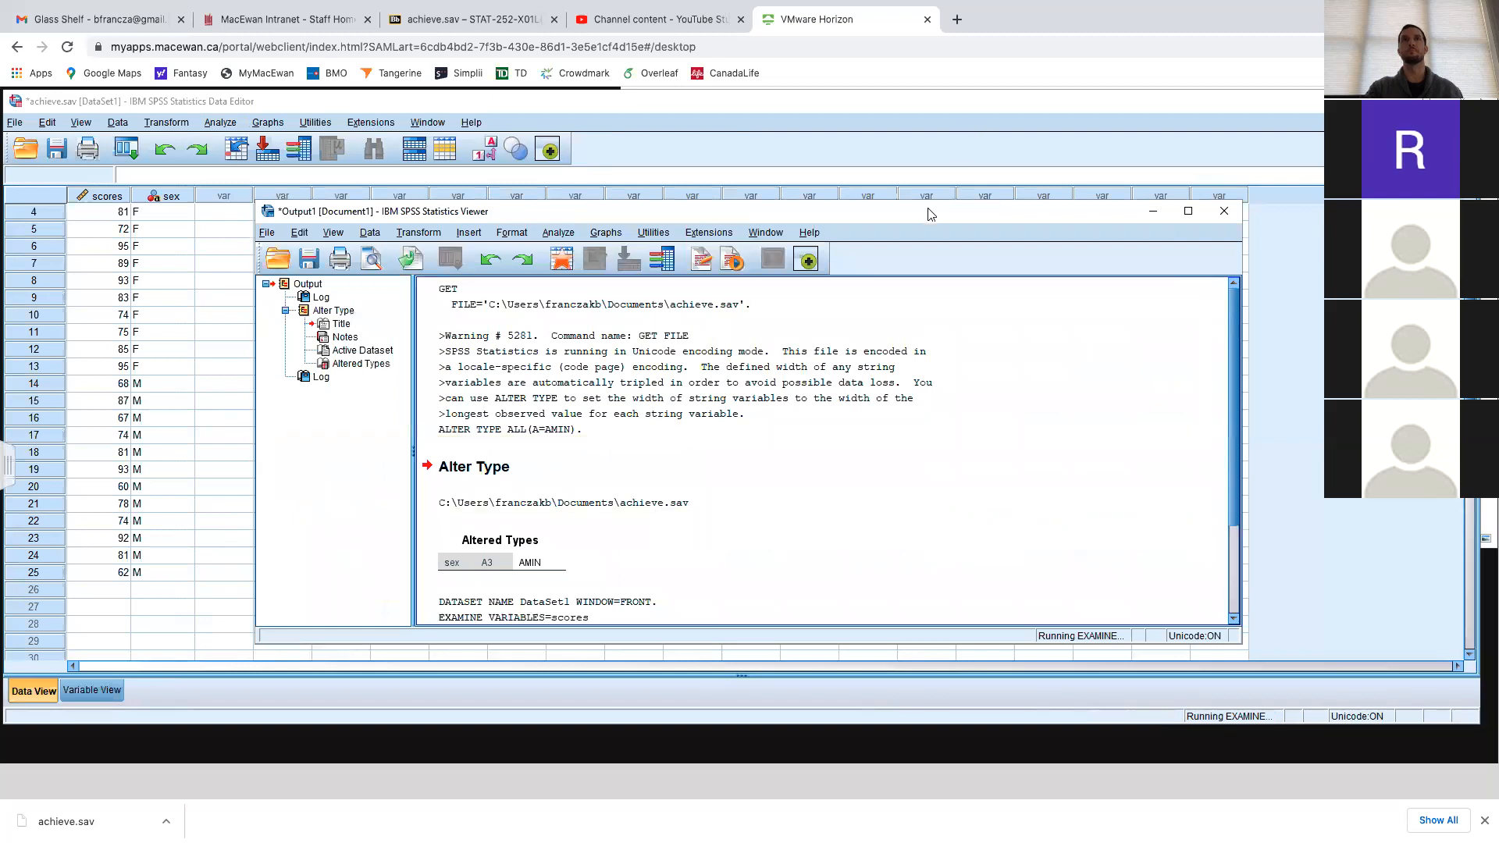
Move the output window over the Data Editor, make it taller and select the Descriptives table
drag(884, 205, 719, 102)
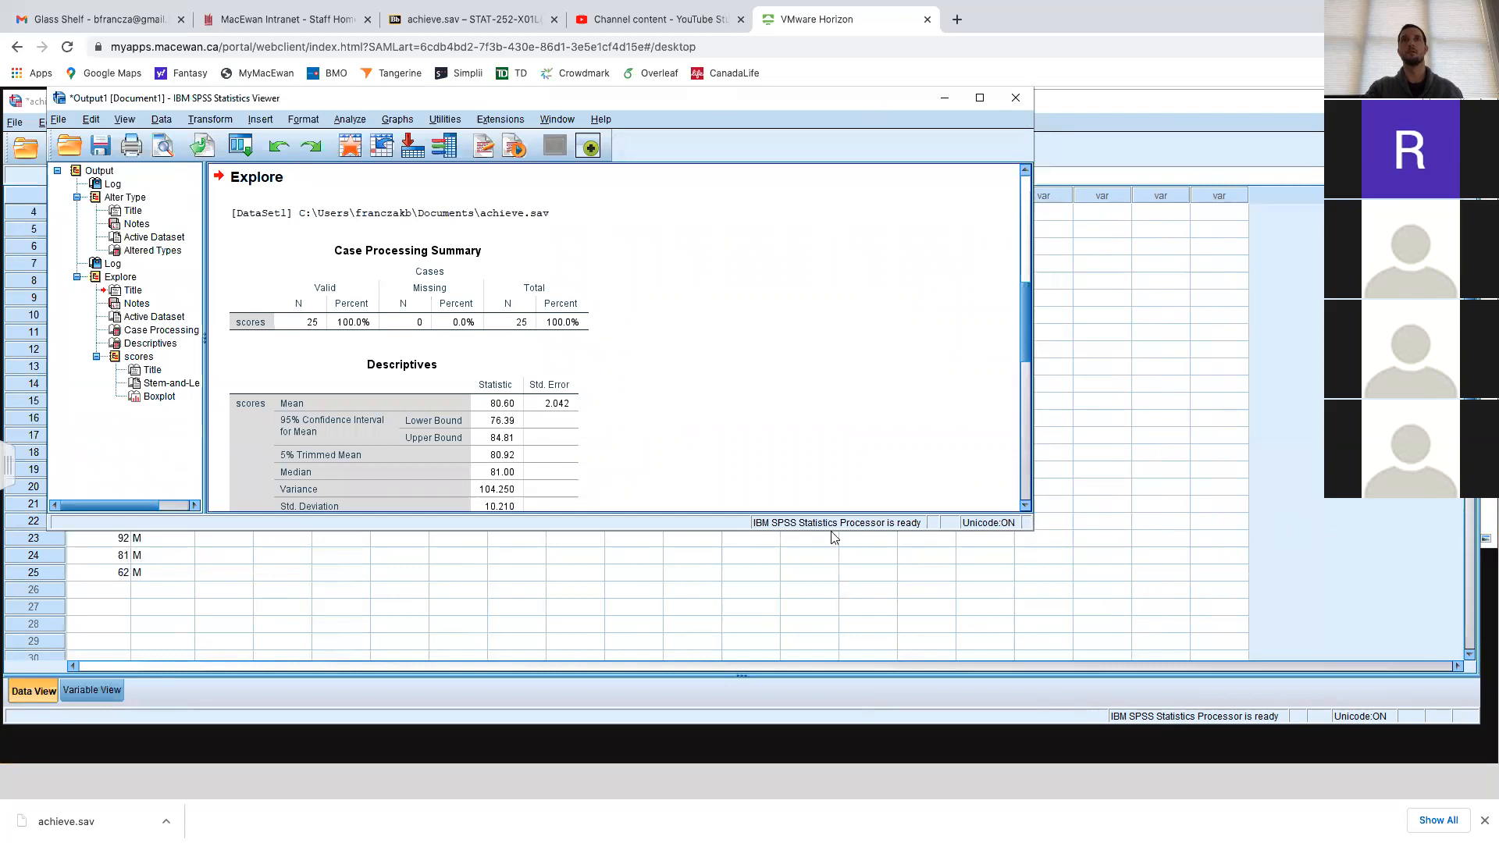
drag(831, 535, 833, 729)
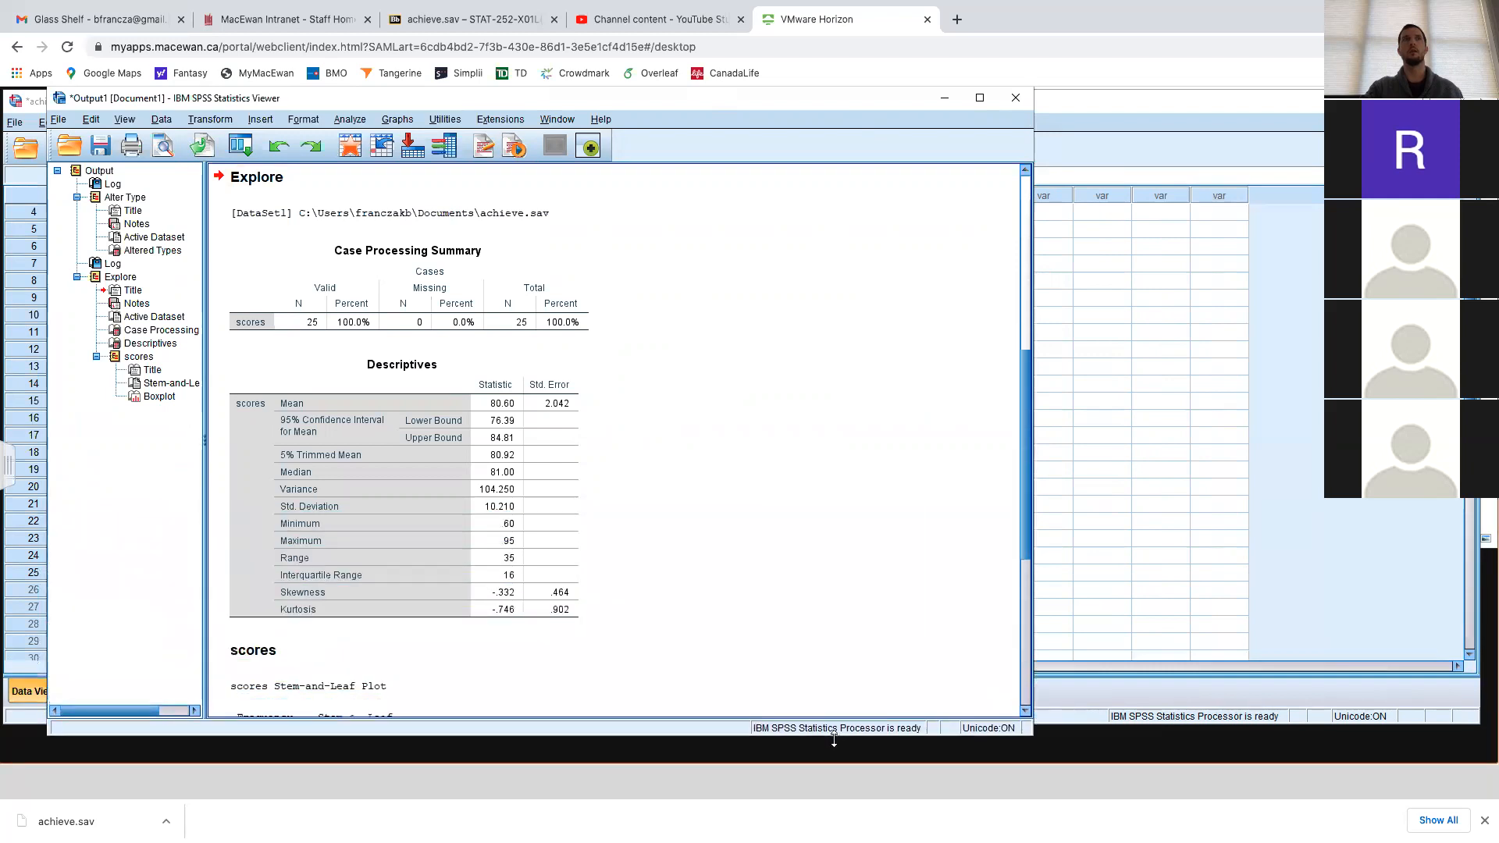
click(473, 471)
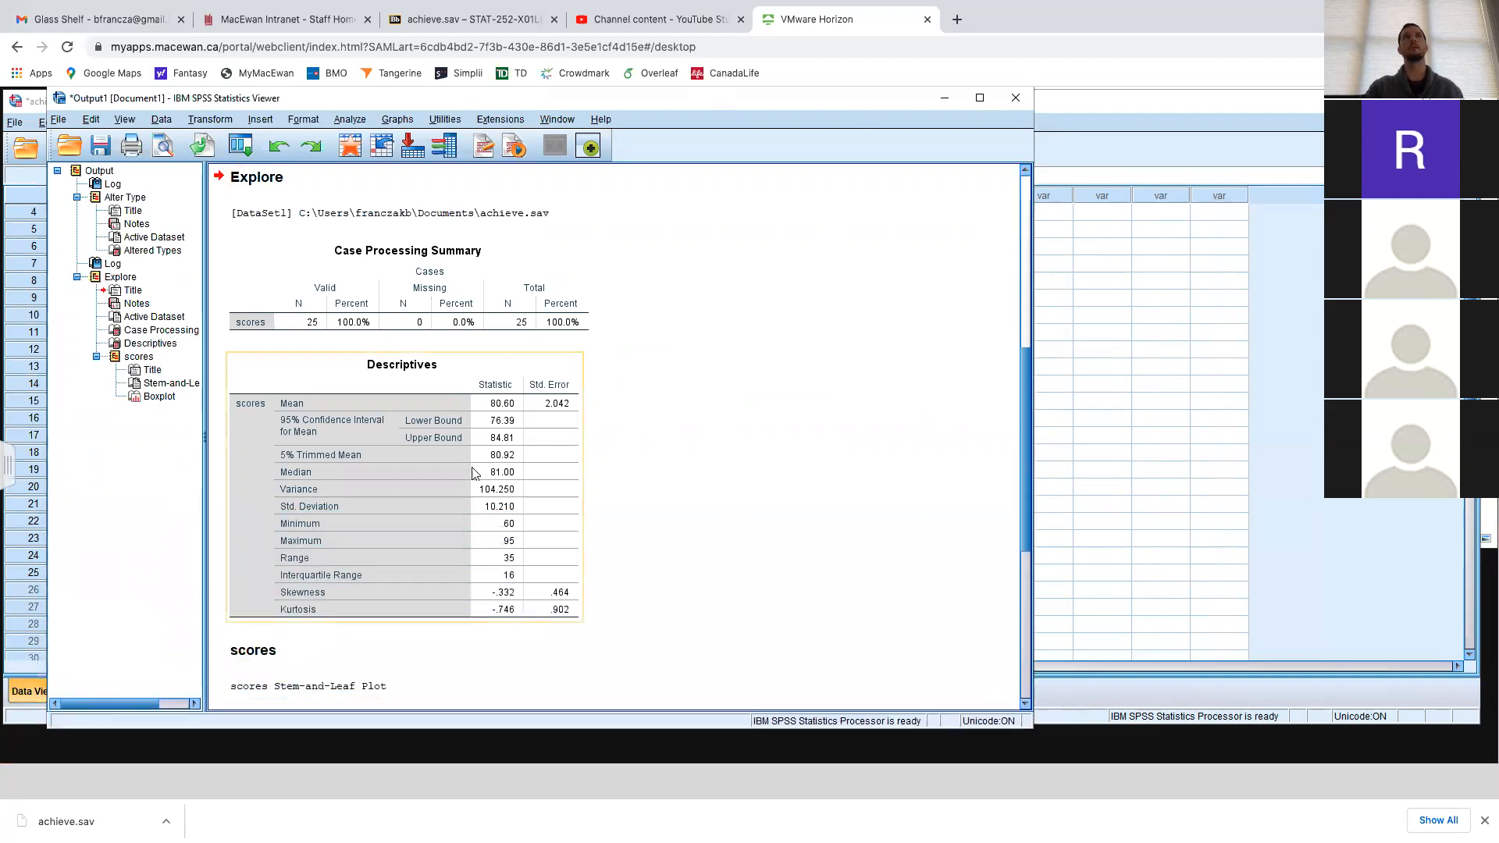
click(312, 363)
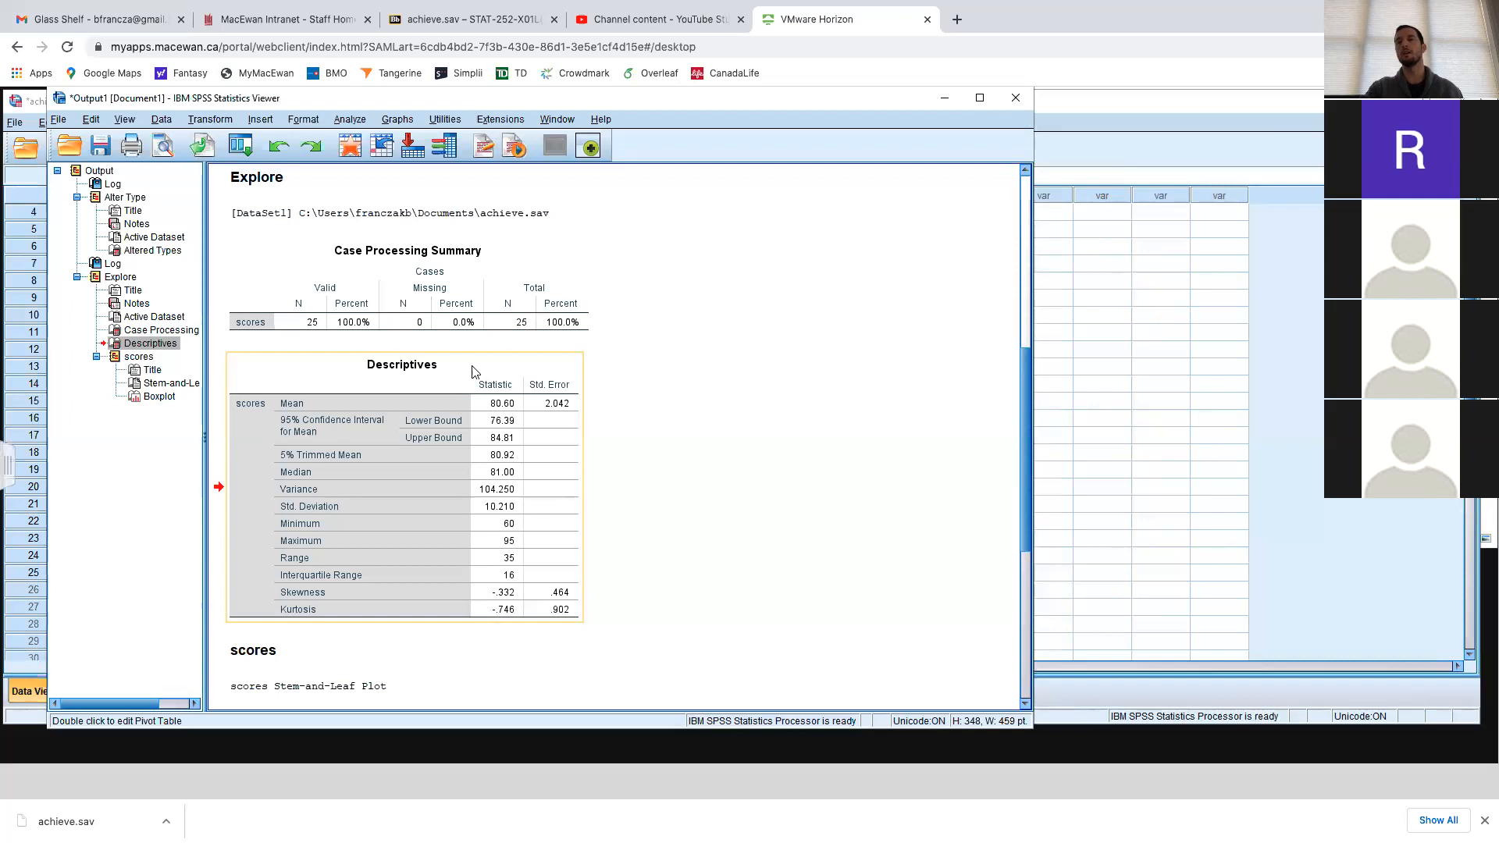
scroll(460, 344, up, 3)
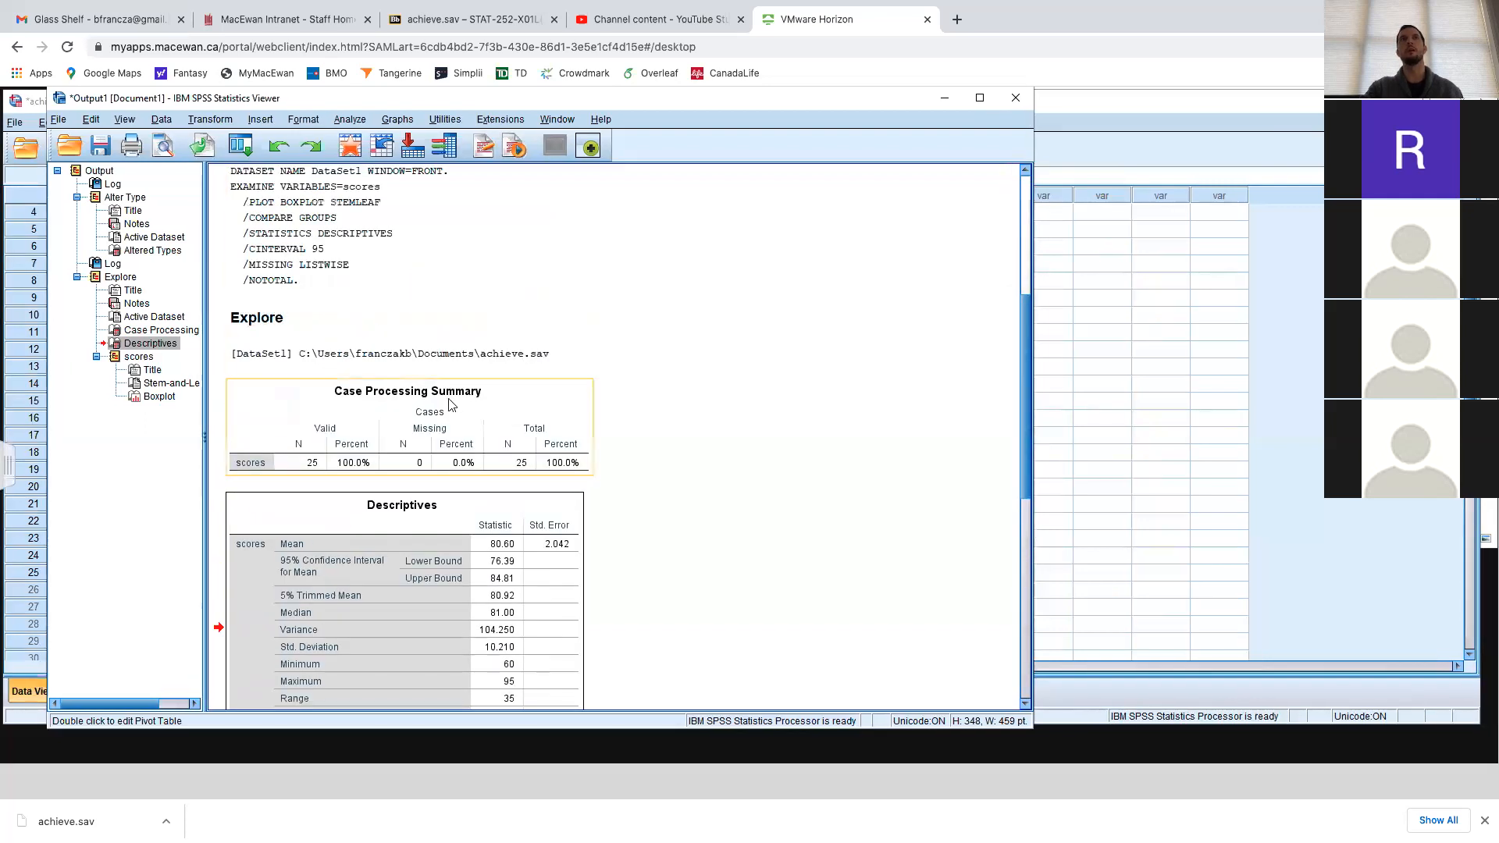
scroll(446, 401, down, 3)
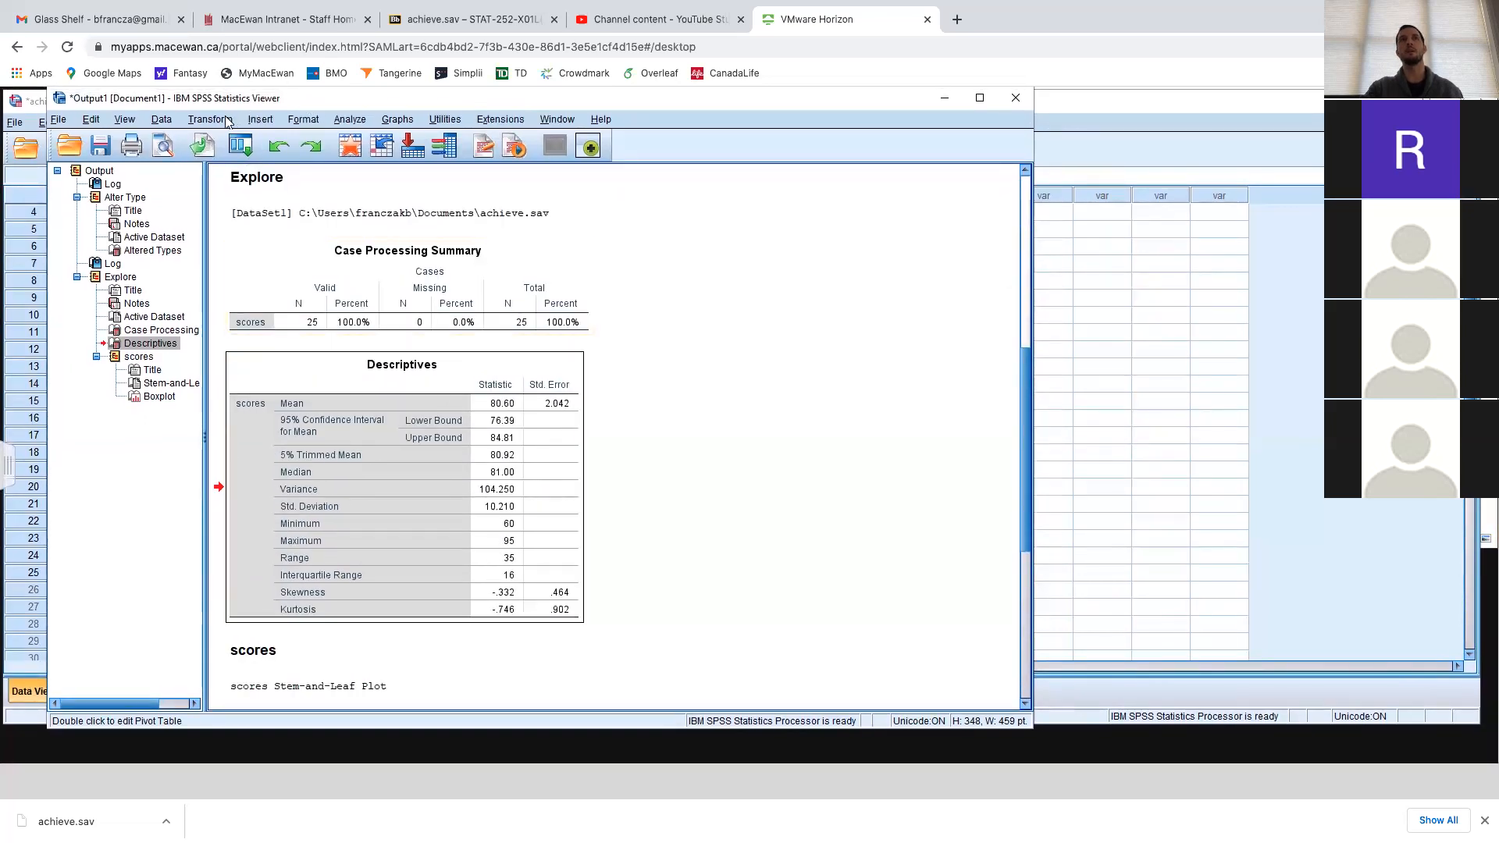
click(350, 119)
click(350, 119)
click(350, 119)
click(349, 119)
click(351, 120)
click(353, 121)
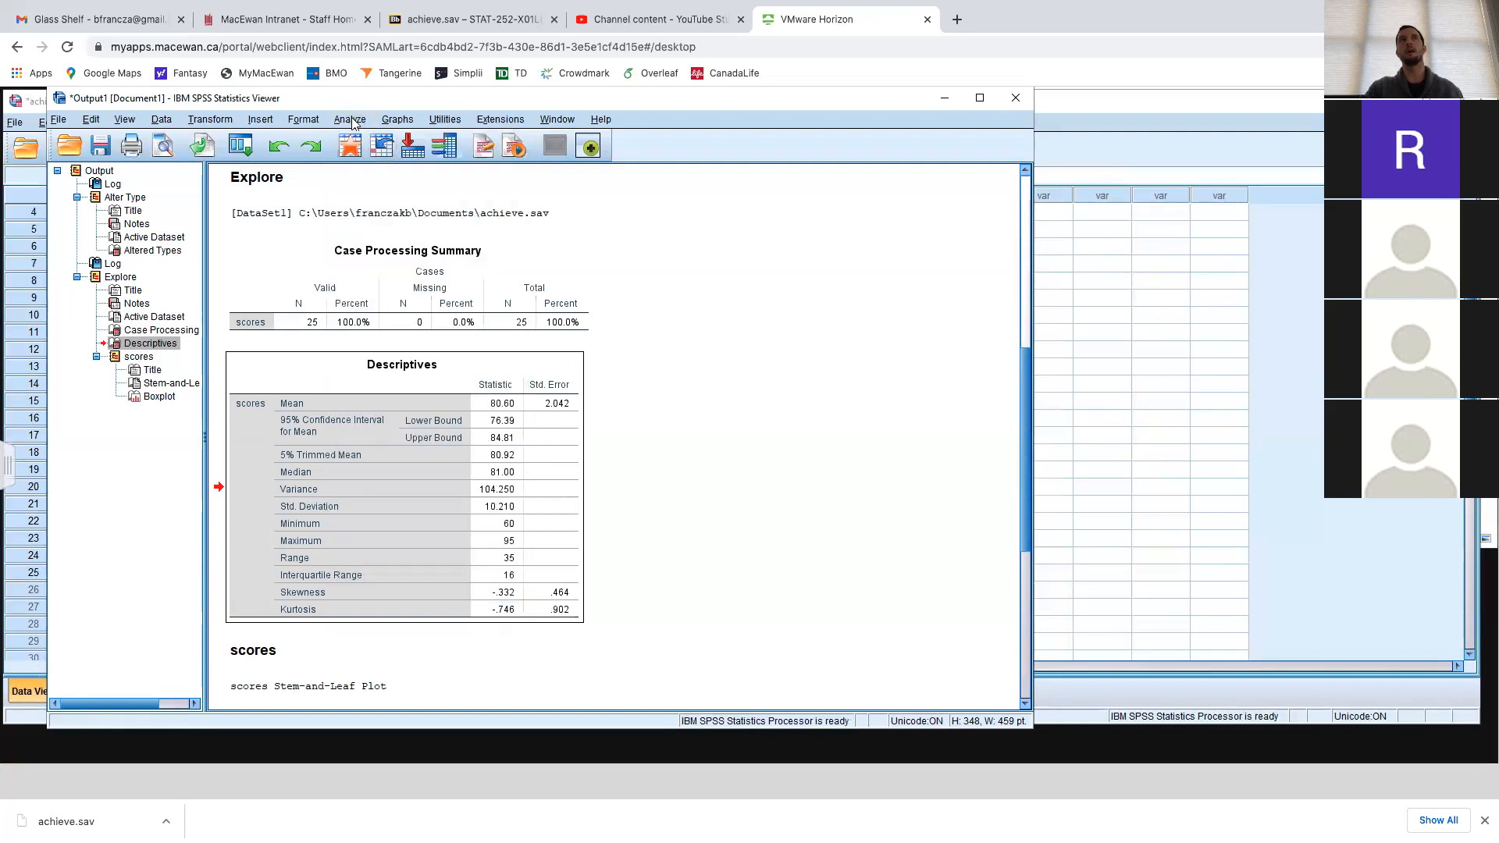
click(351, 120)
mouse_move(406, 158)
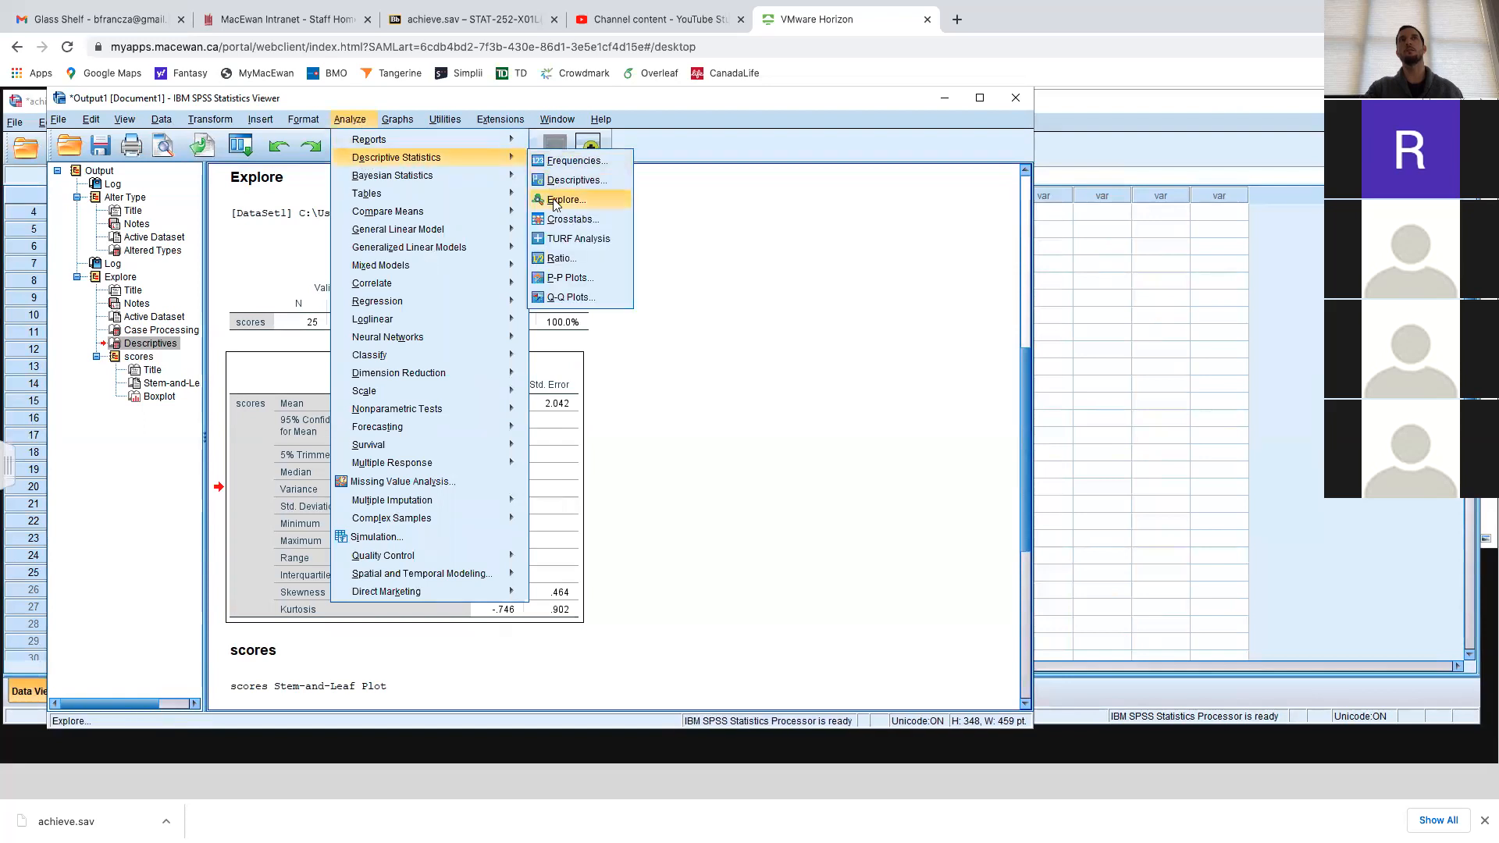
click(732, 334)
Copy the Descriptives table from the Explore output
scroll(410, 406, down, 1)
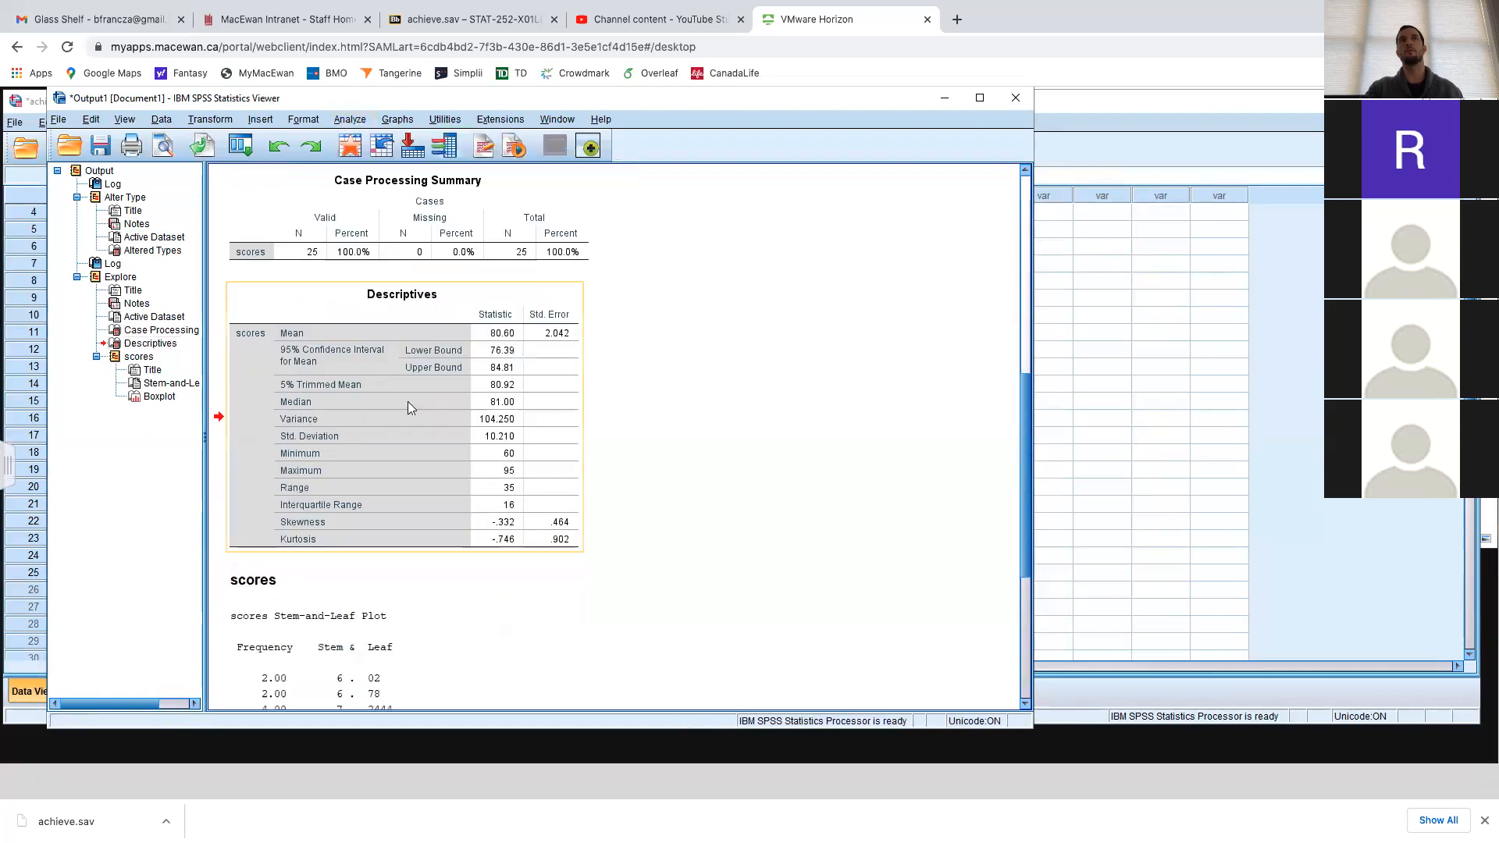
right_click(336, 300)
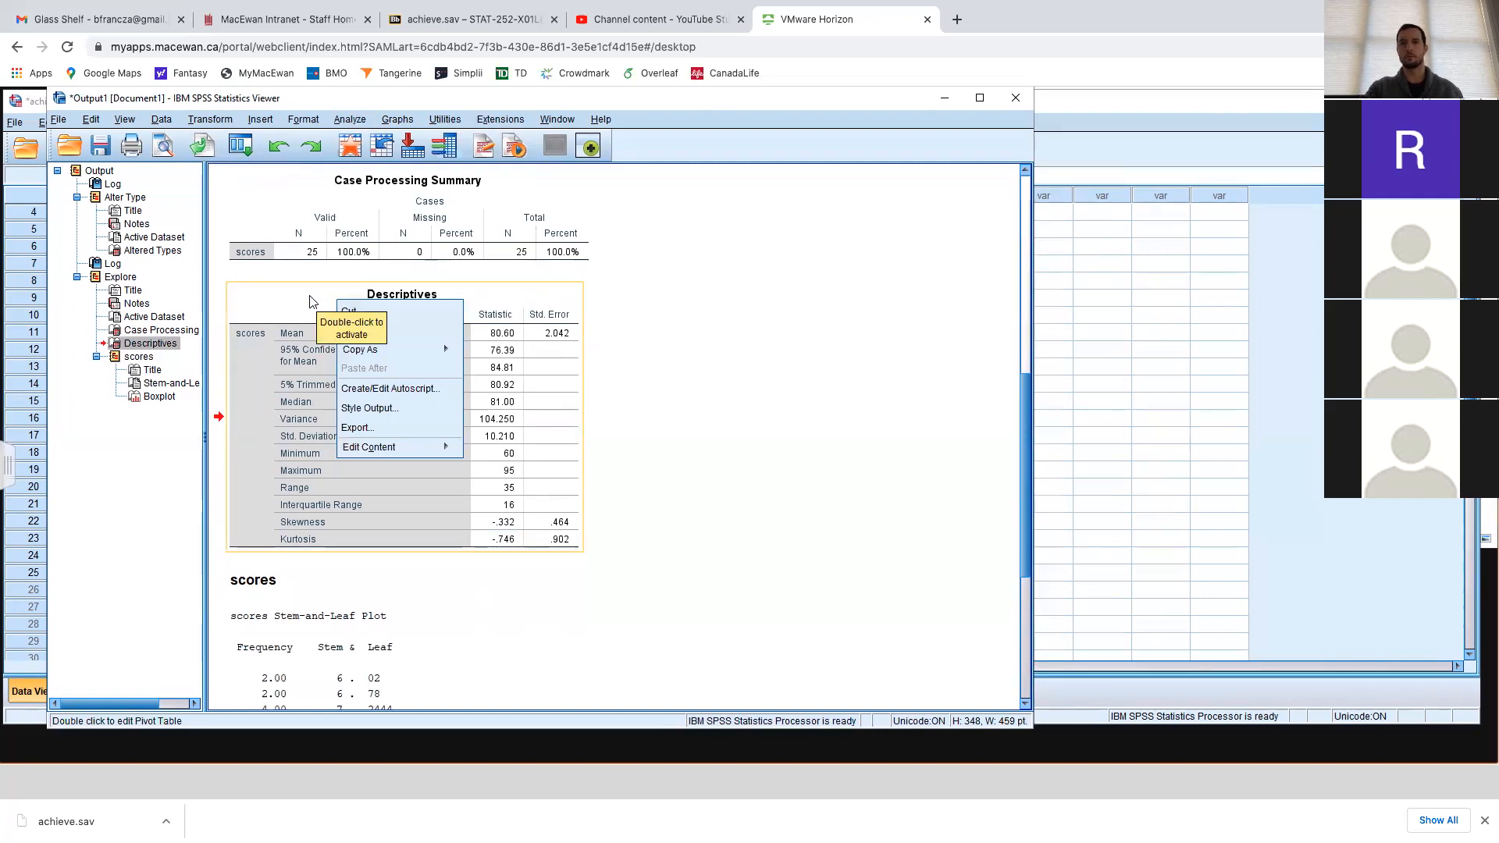
scroll(312, 298, up, 3)
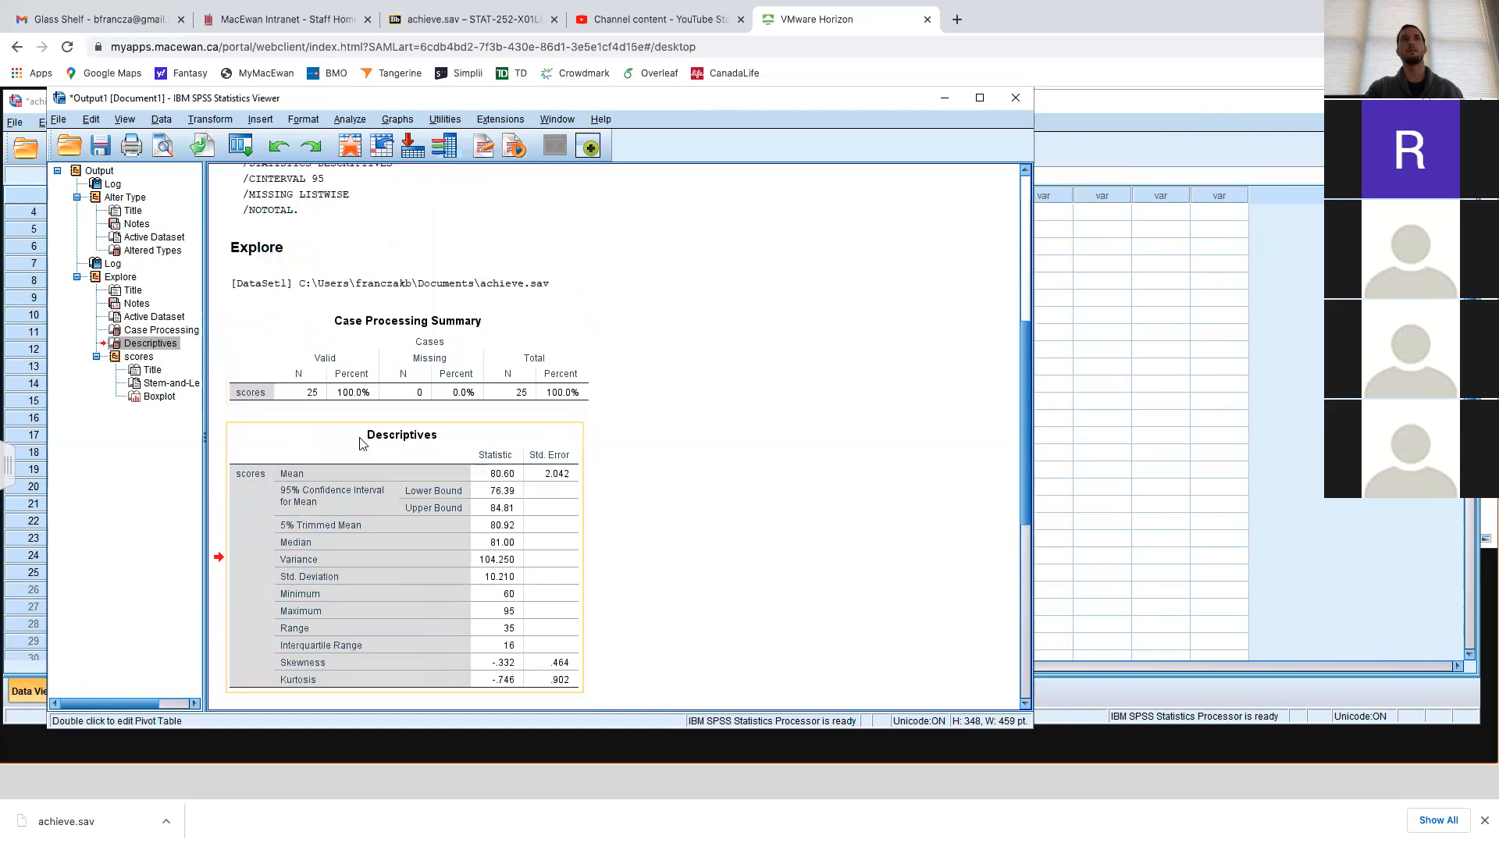
right_click(361, 443)
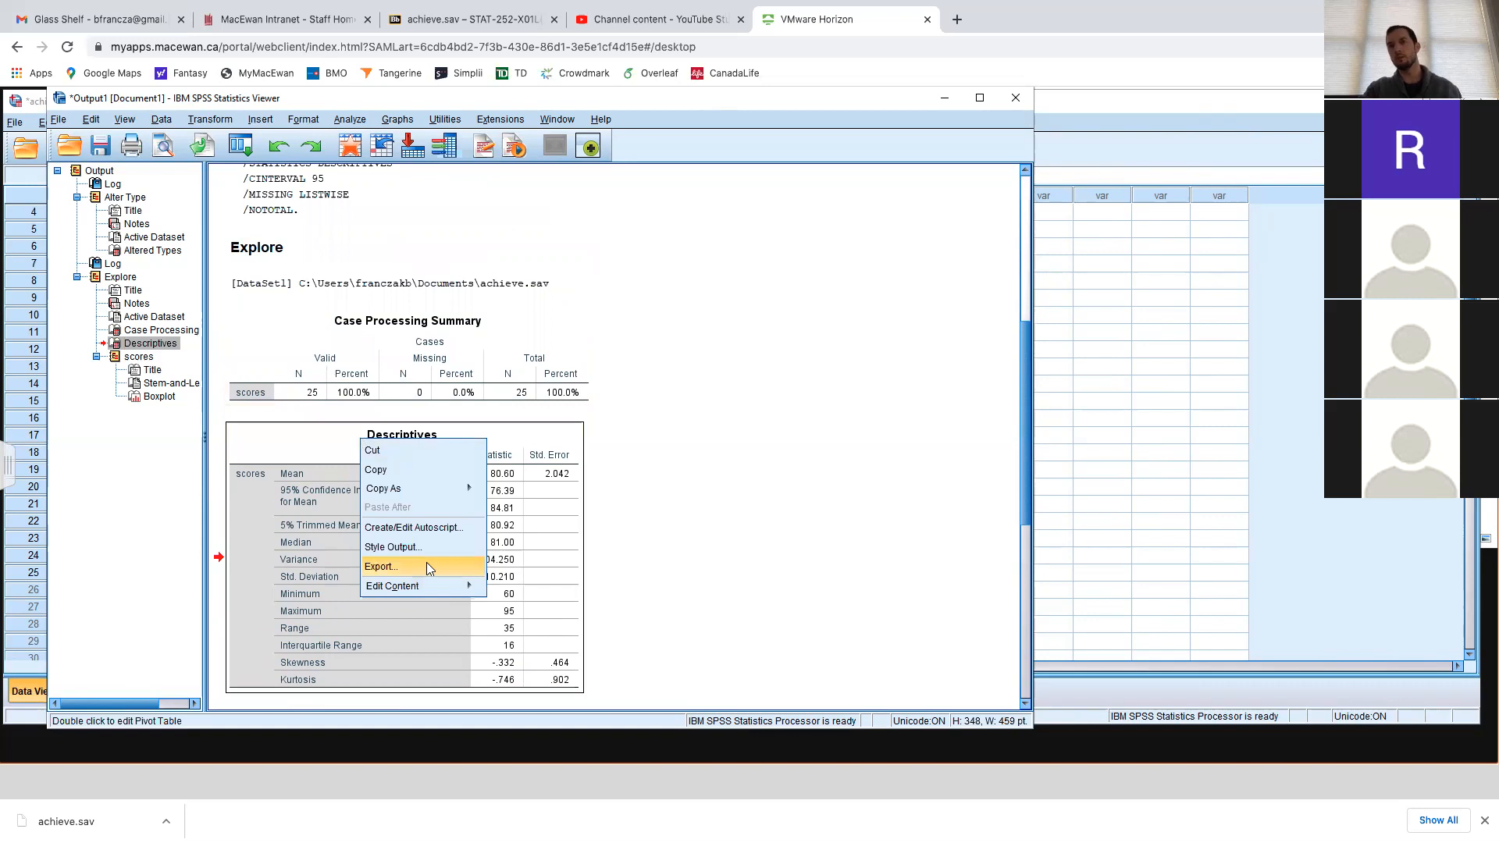
click(395, 470)
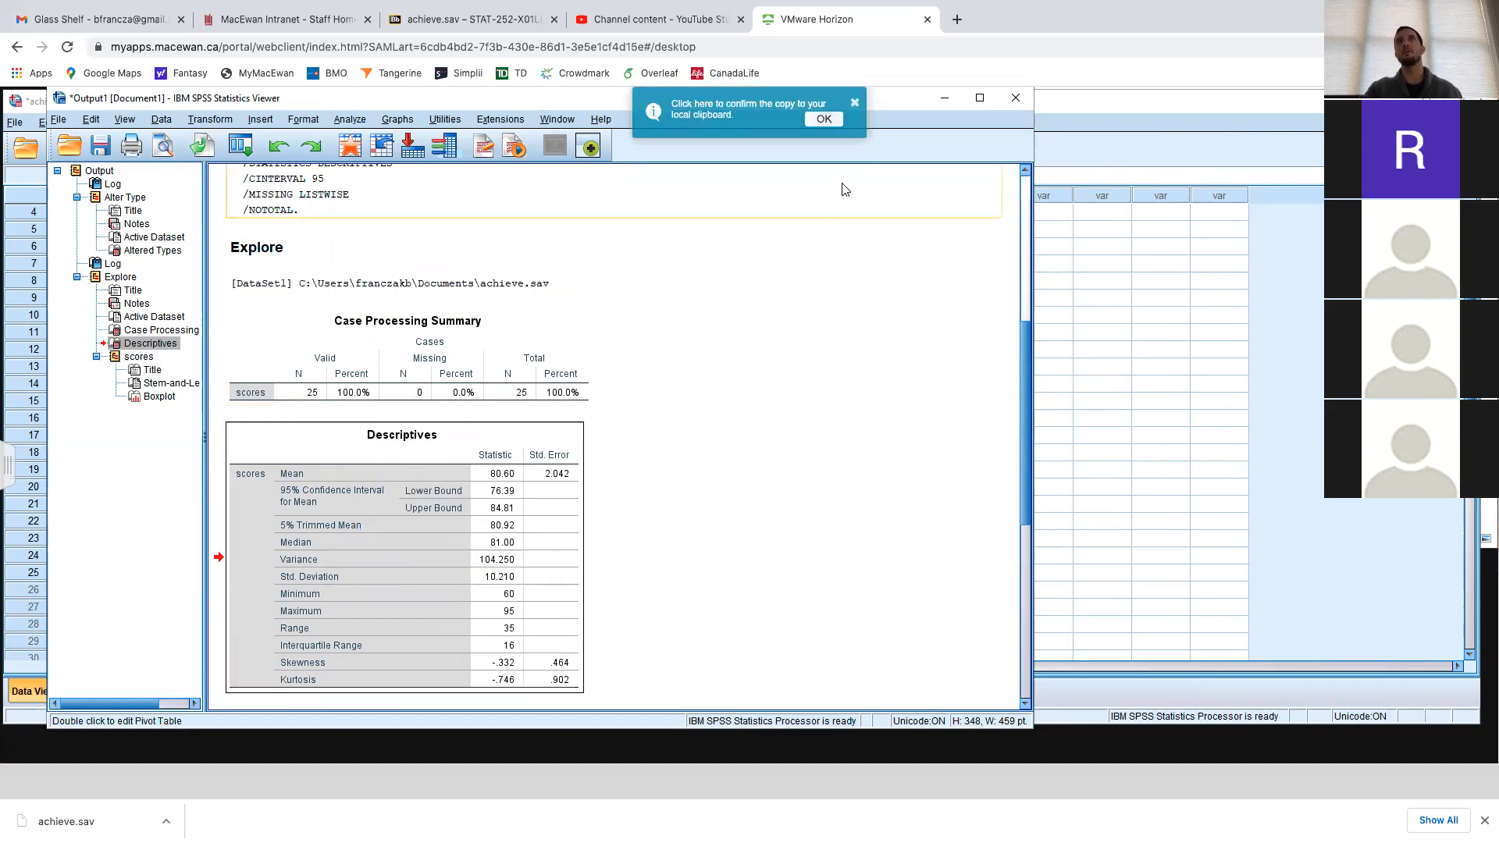
Switch to Word, try to paste the copied table below the second numbered item and undo the paste
key(ctrl+Right)
text(Lecture Set 2 (Updated: Jan. 15))
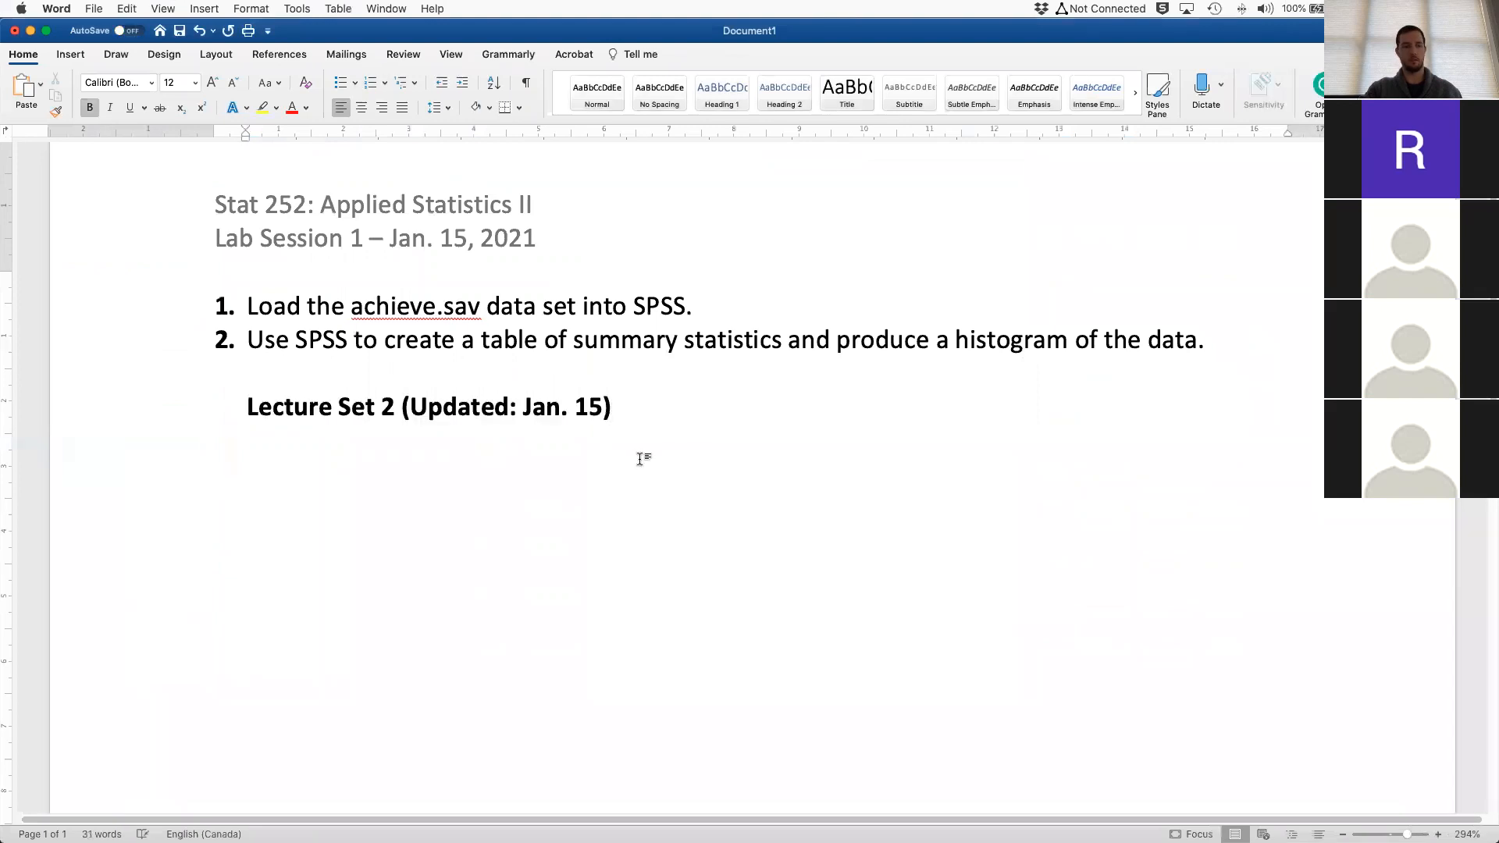
text(Lecture Set 2 (Updated: Jan. 15))
key(super+z)
key(super+z)
Switch back to the SPSS session and set up a Word/RTF export of the selected Descriptives table named descriptives.doc
key(ctrl+Left)
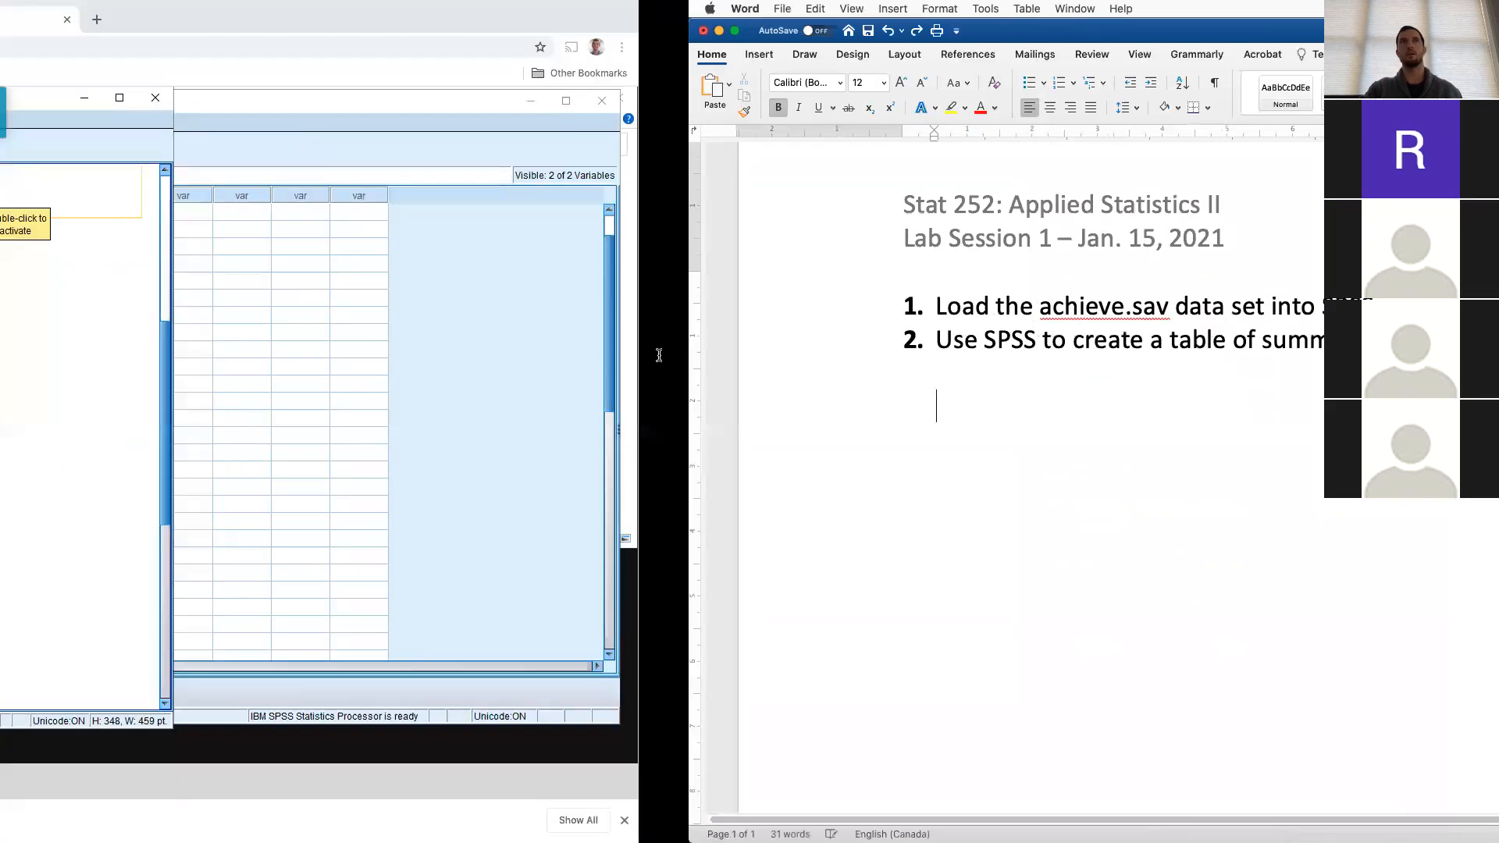
right_click(427, 445)
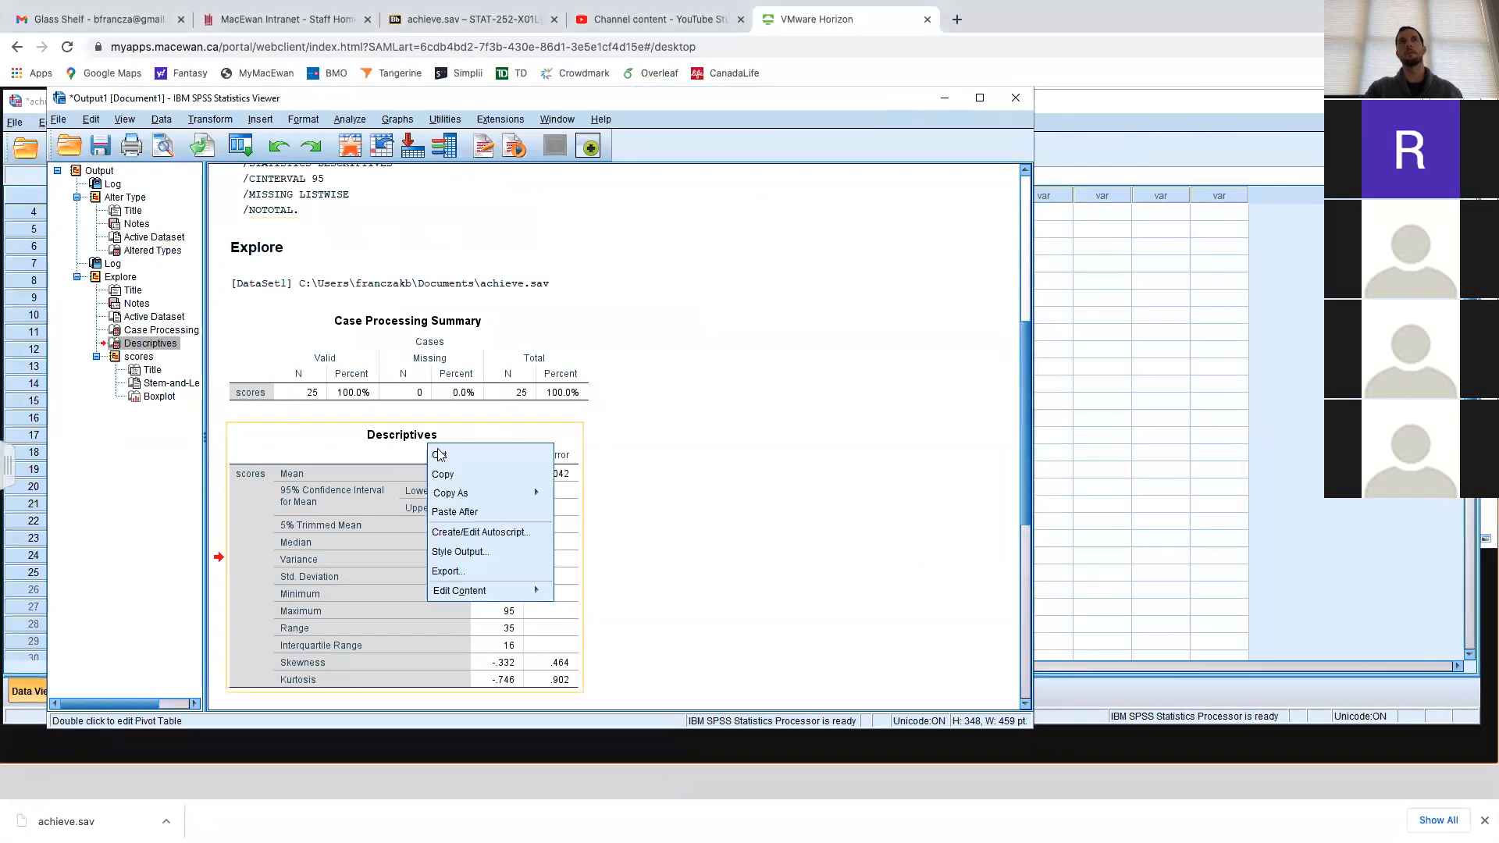
click(481, 570)
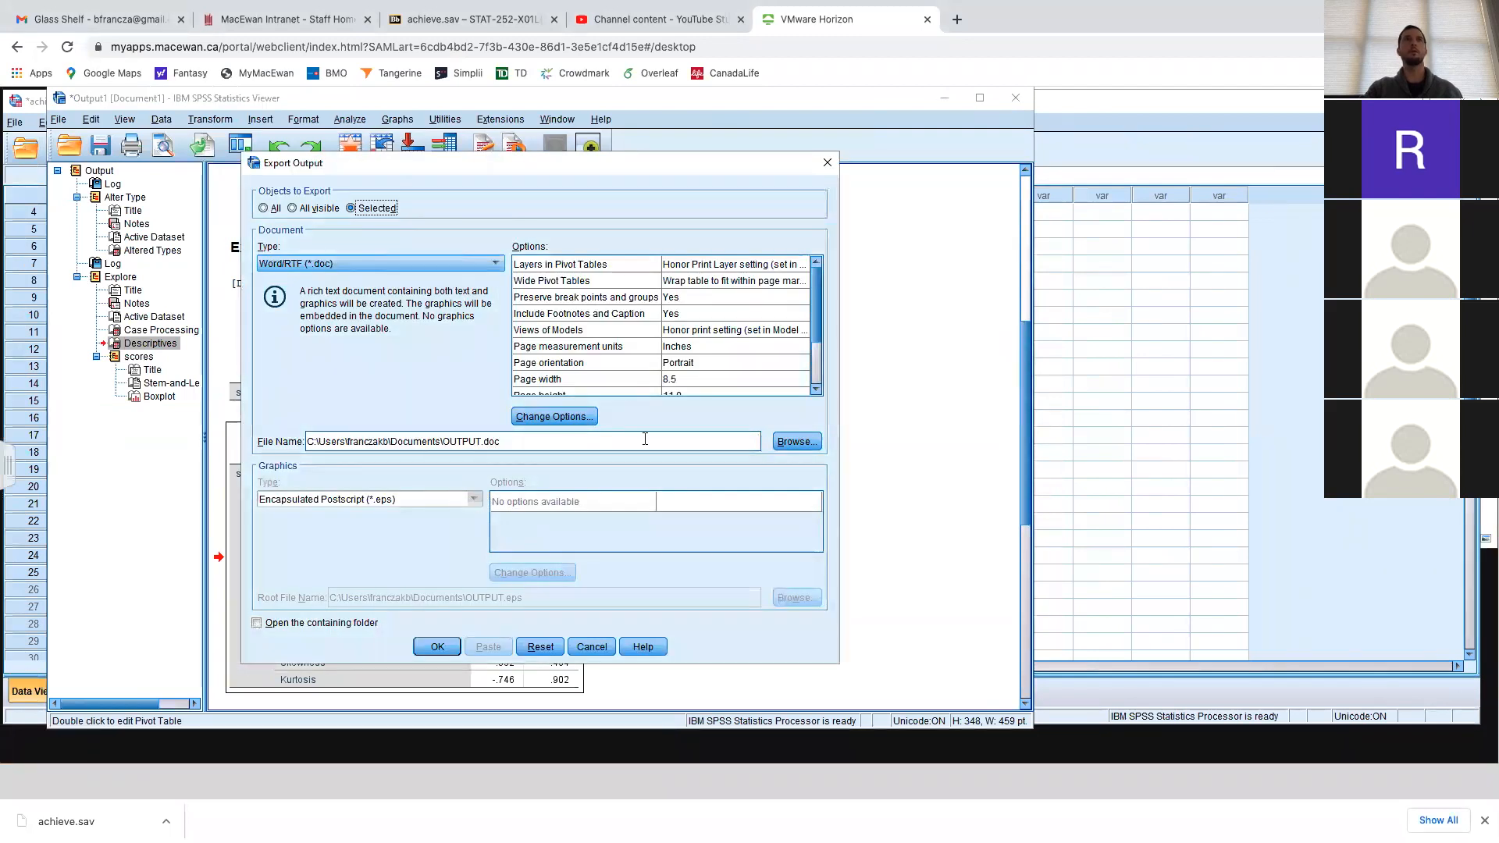
click(443, 439)
drag(443, 441, 479, 440)
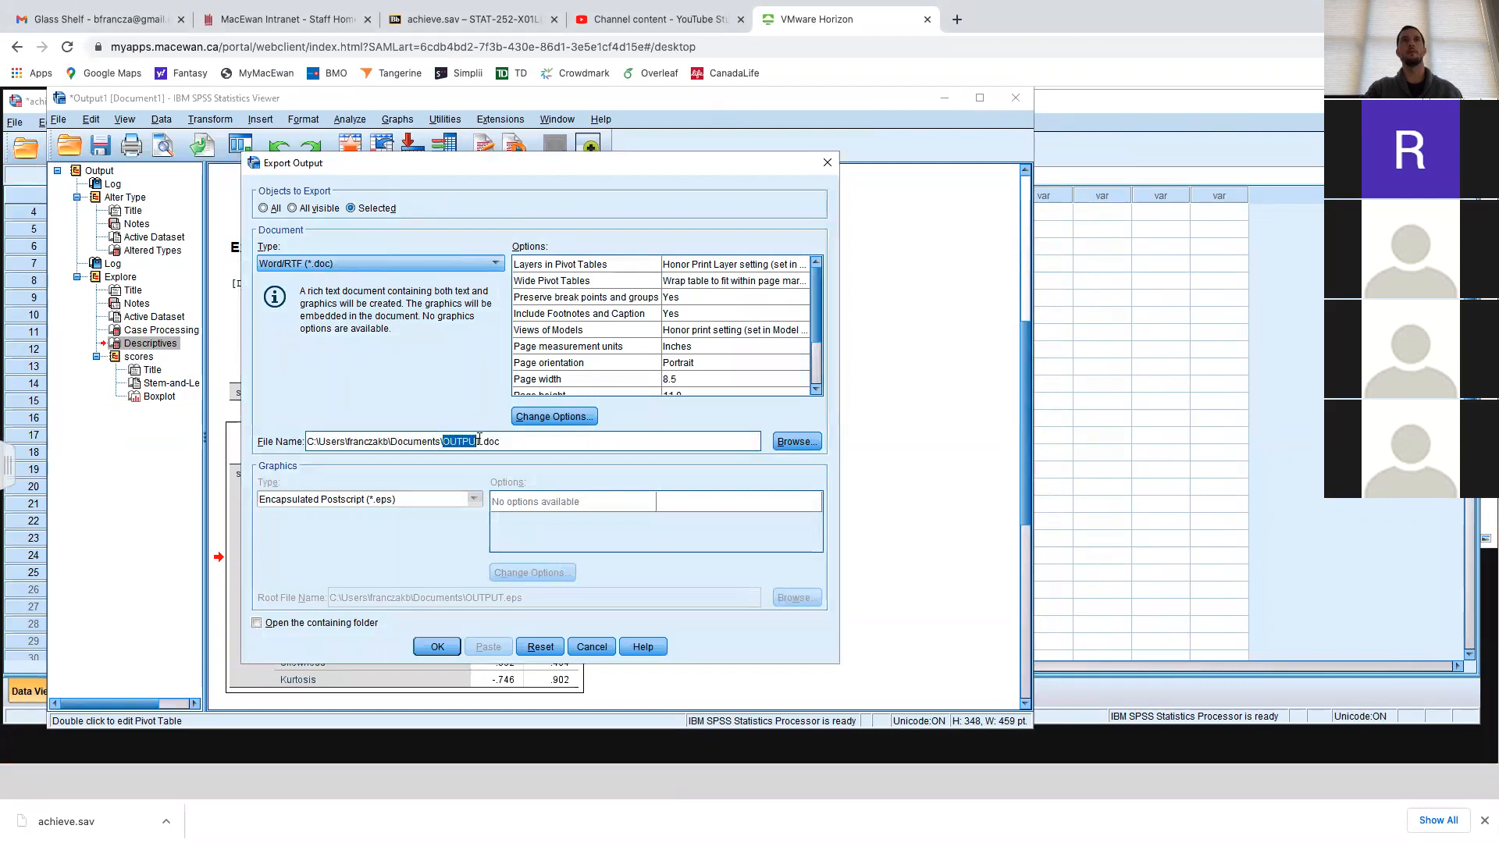
text(desctip)
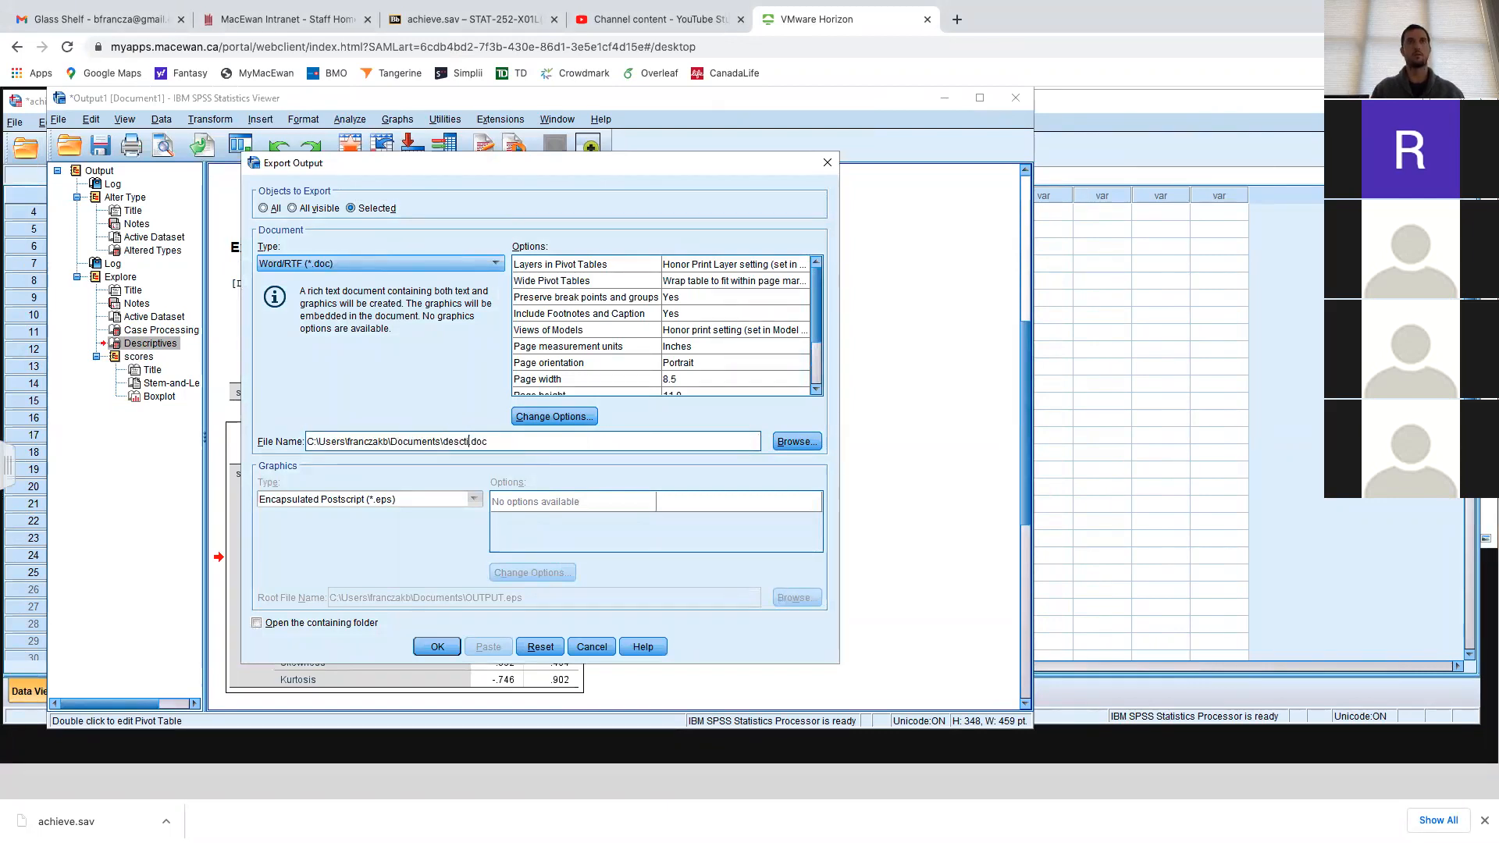
text(tives)
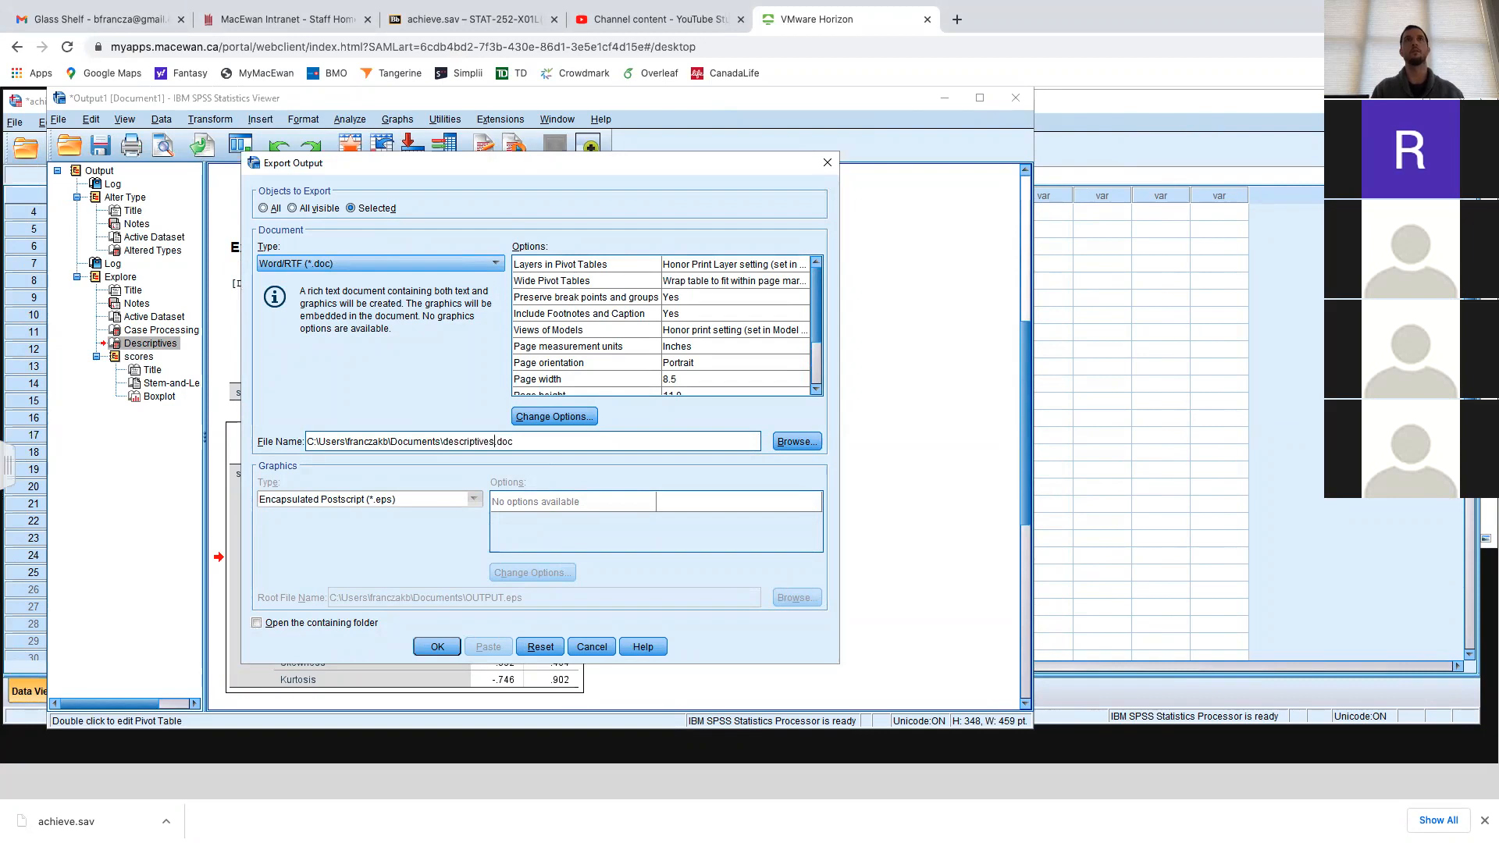
Set the export's save location to the Documents folder with the file name descriptives and run the export
click(798, 441)
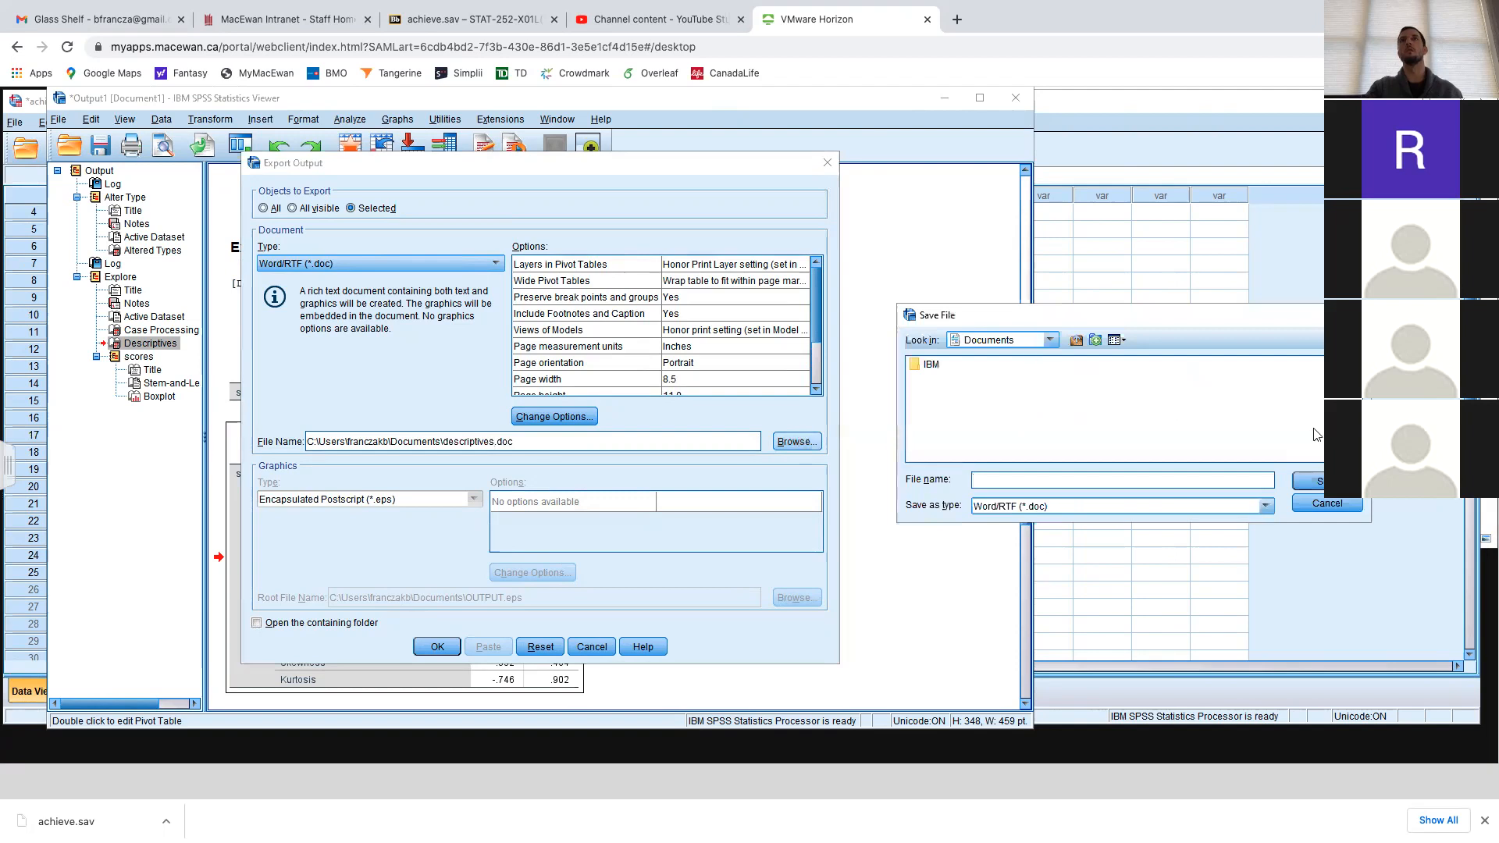
click(1306, 481)
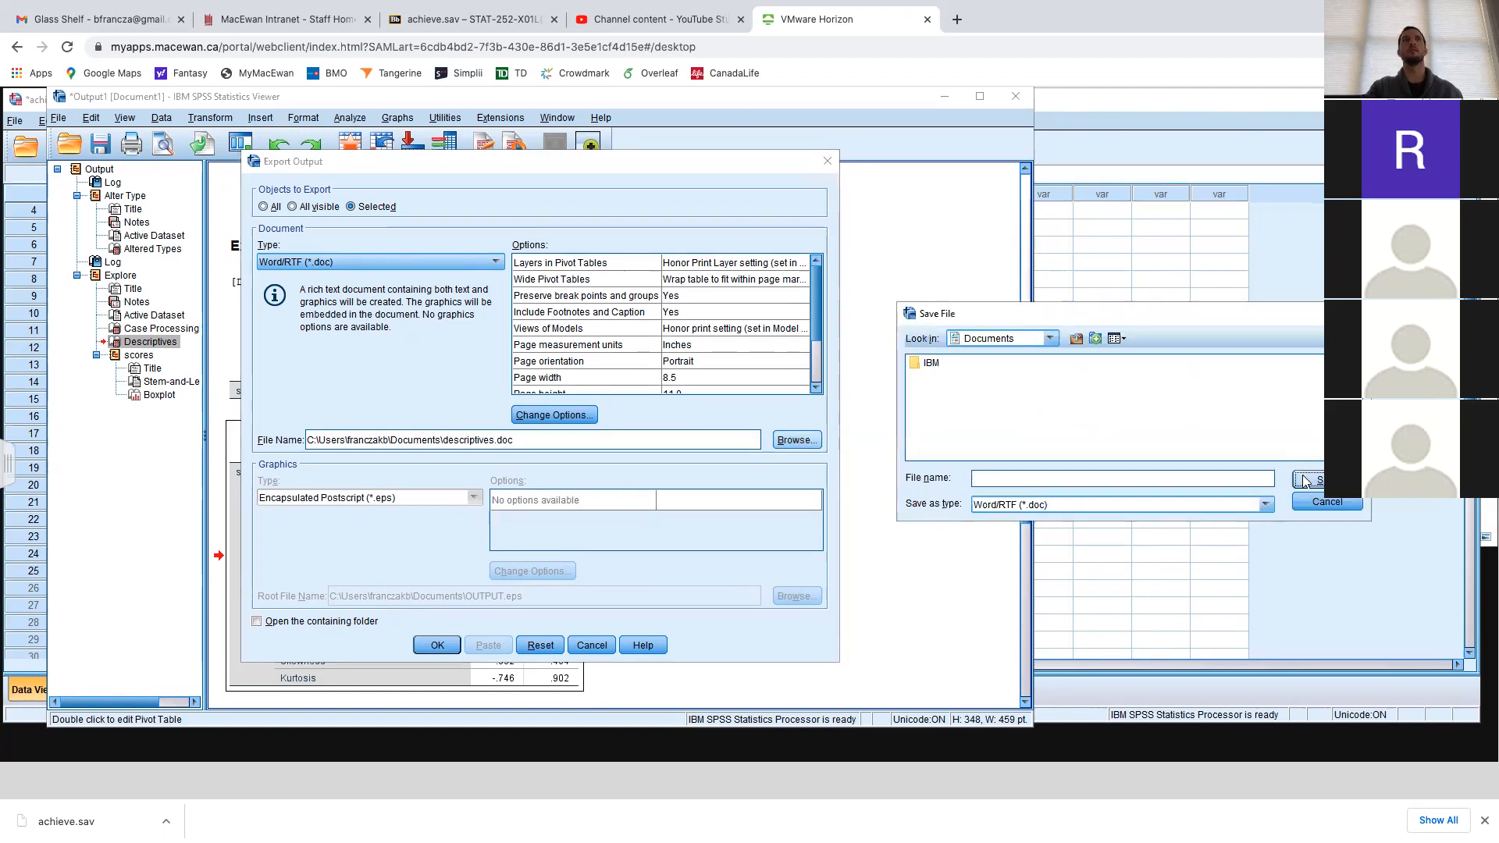
click(500, 264)
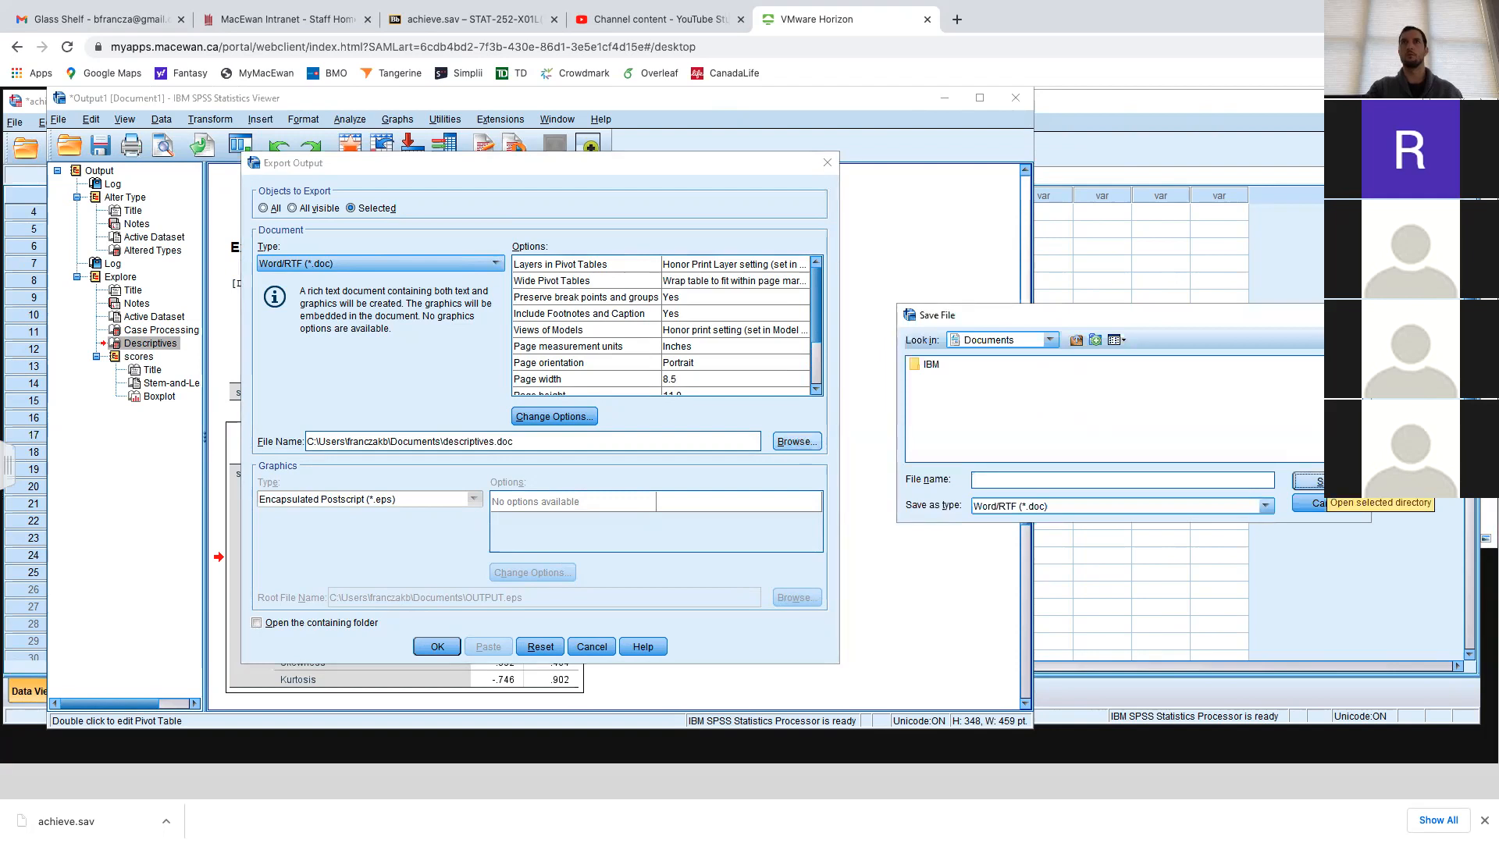
drag(952, 314, 953, 324)
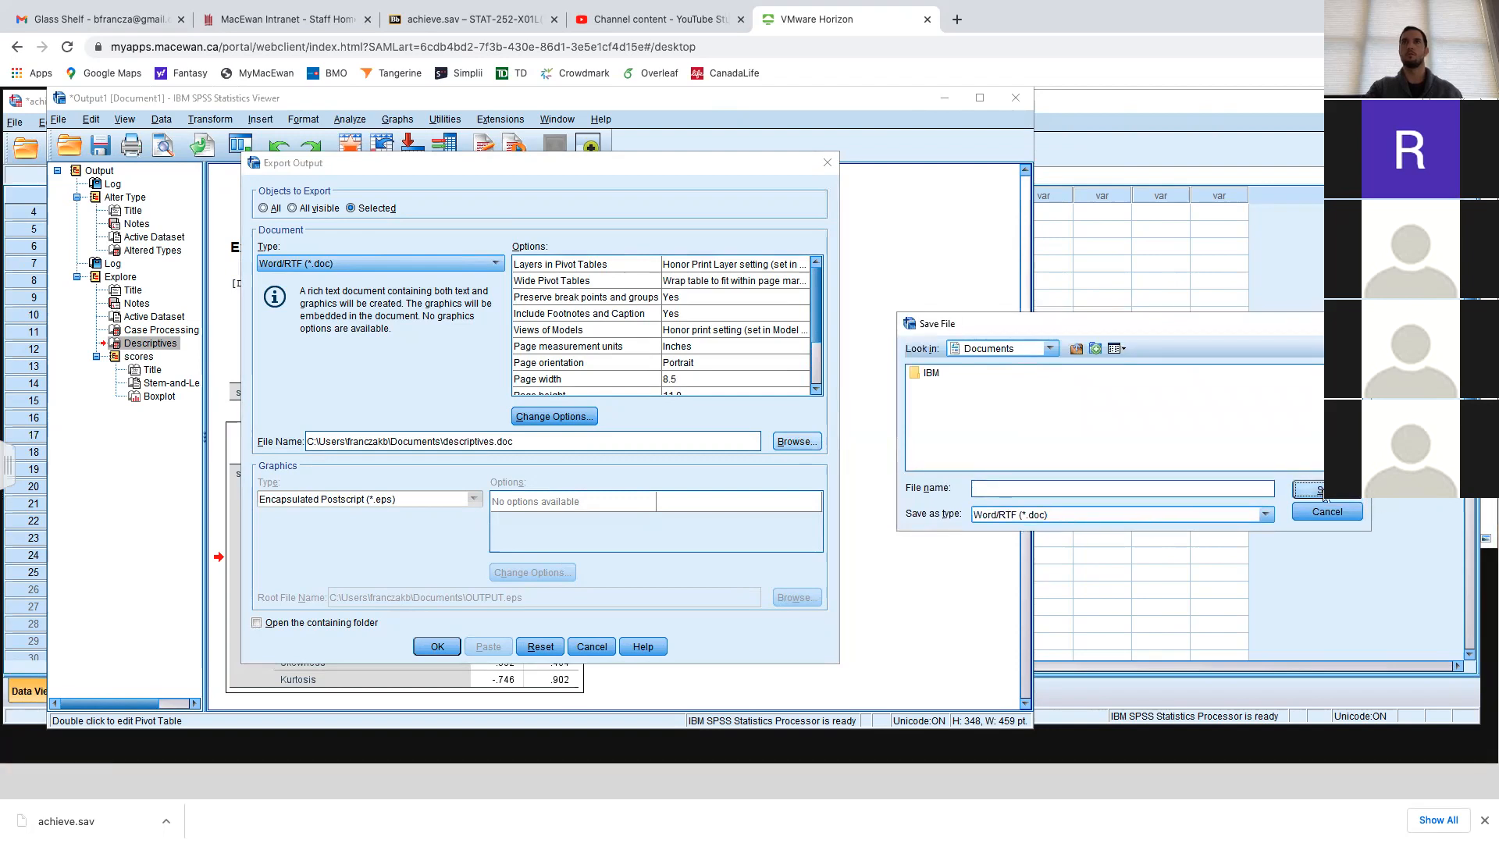
click(982, 495)
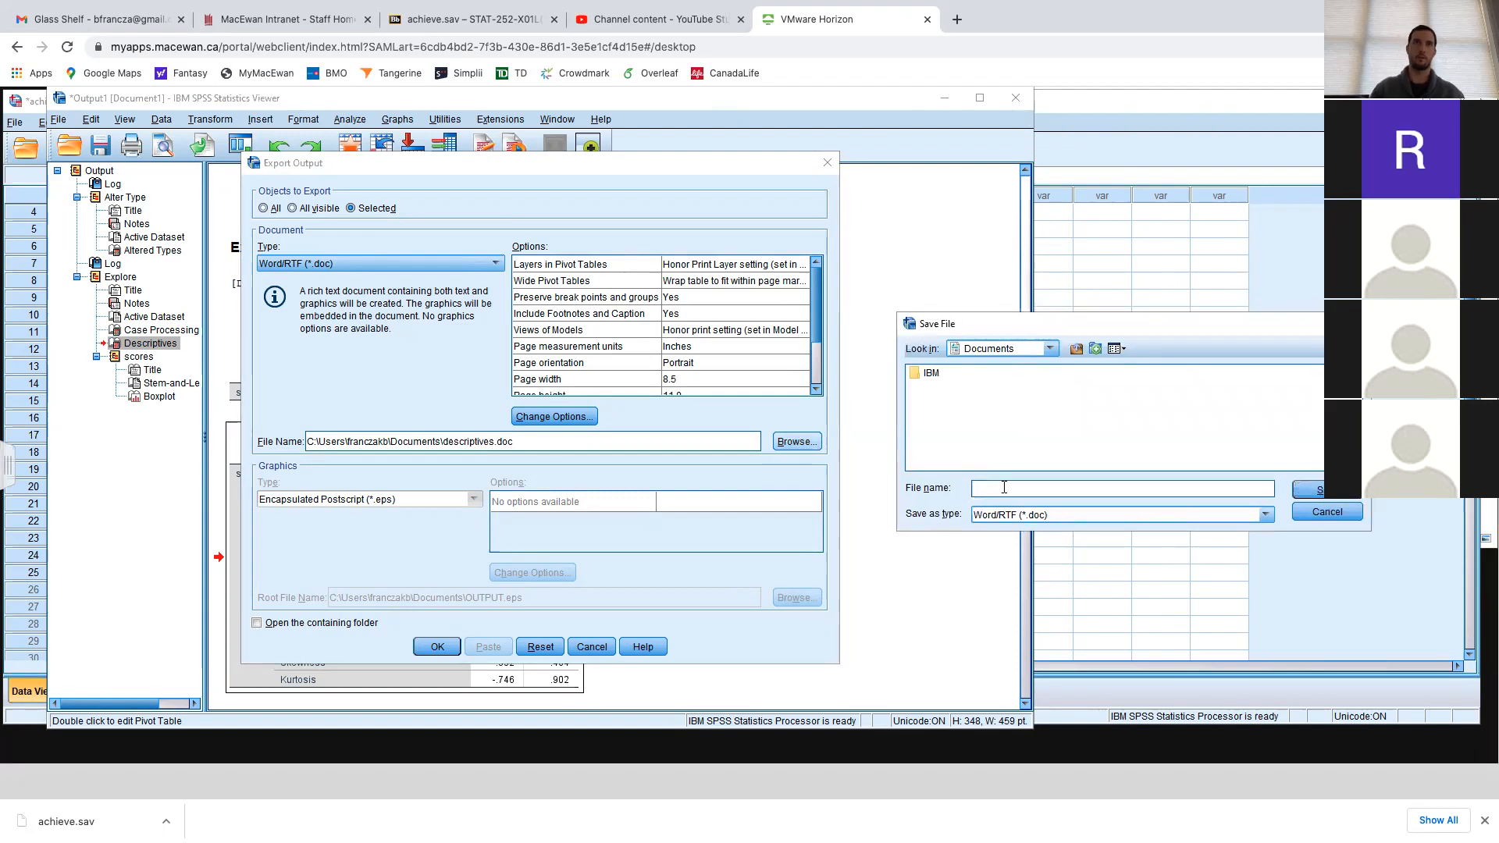
text(desrip)
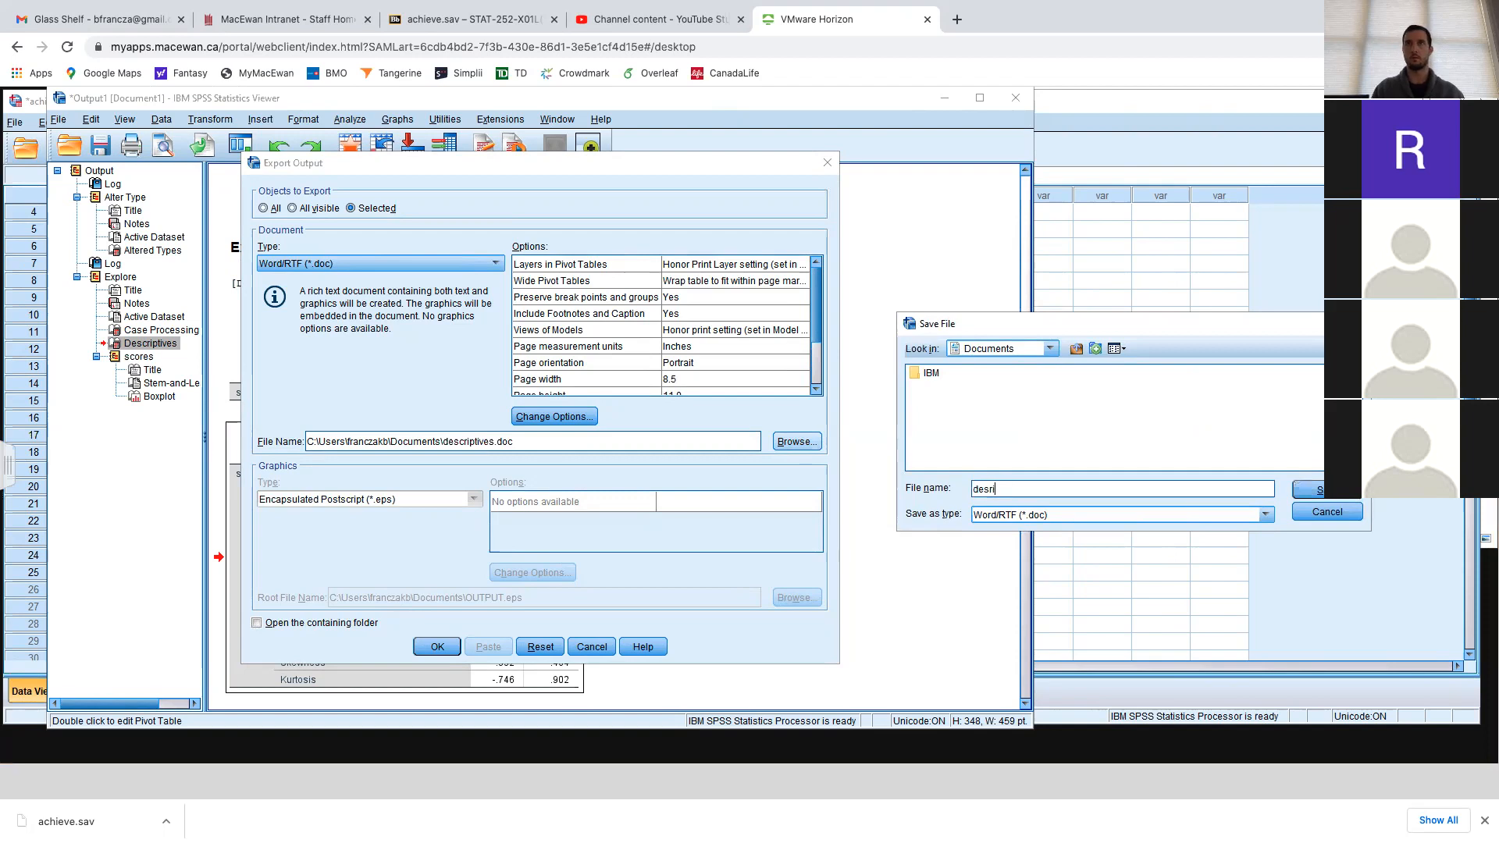
key(BackSpace)
text(iptives)
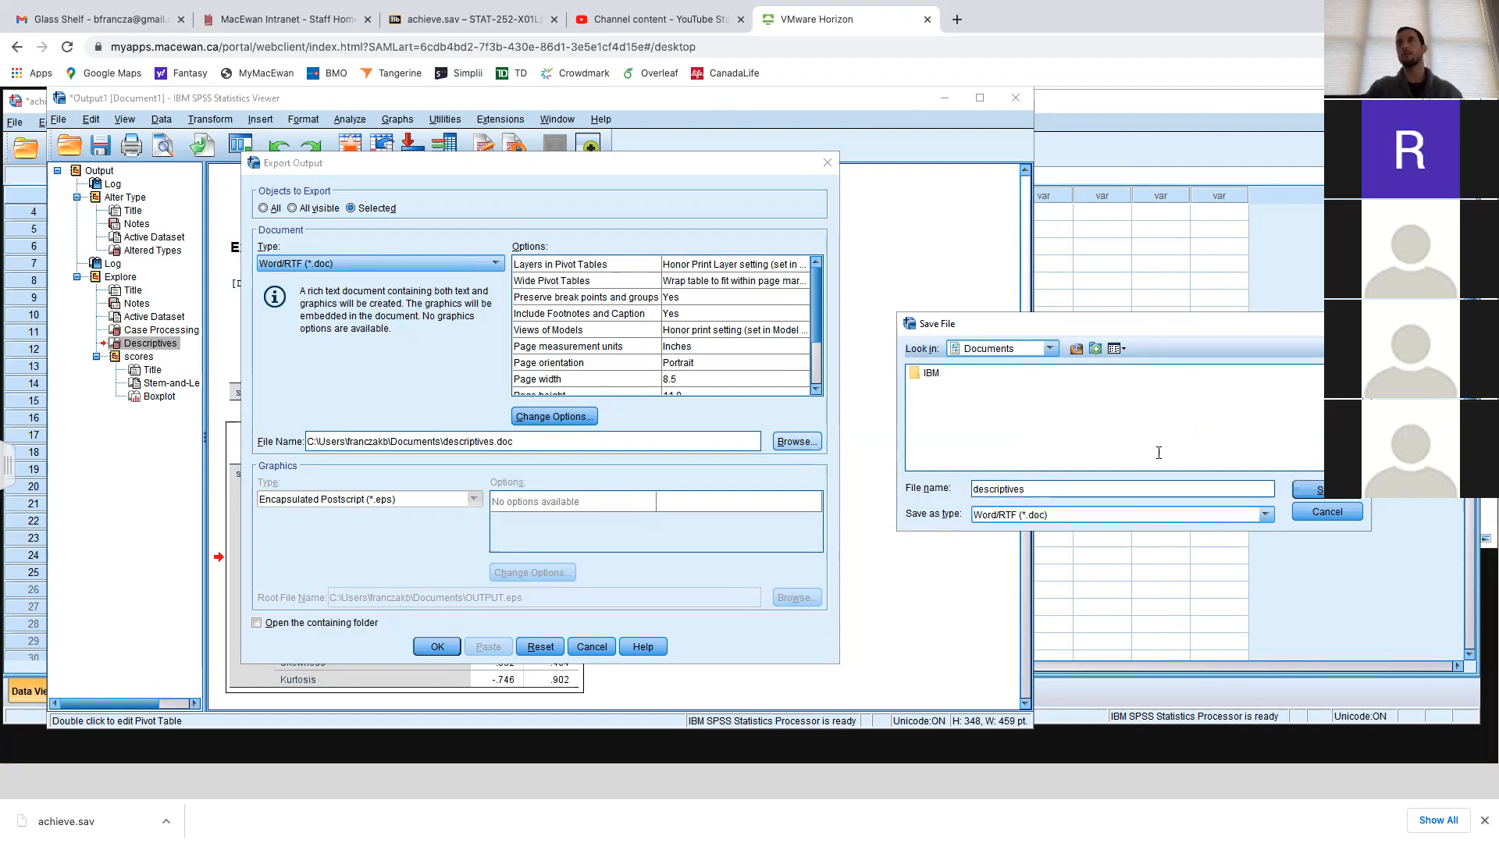
click(1317, 492)
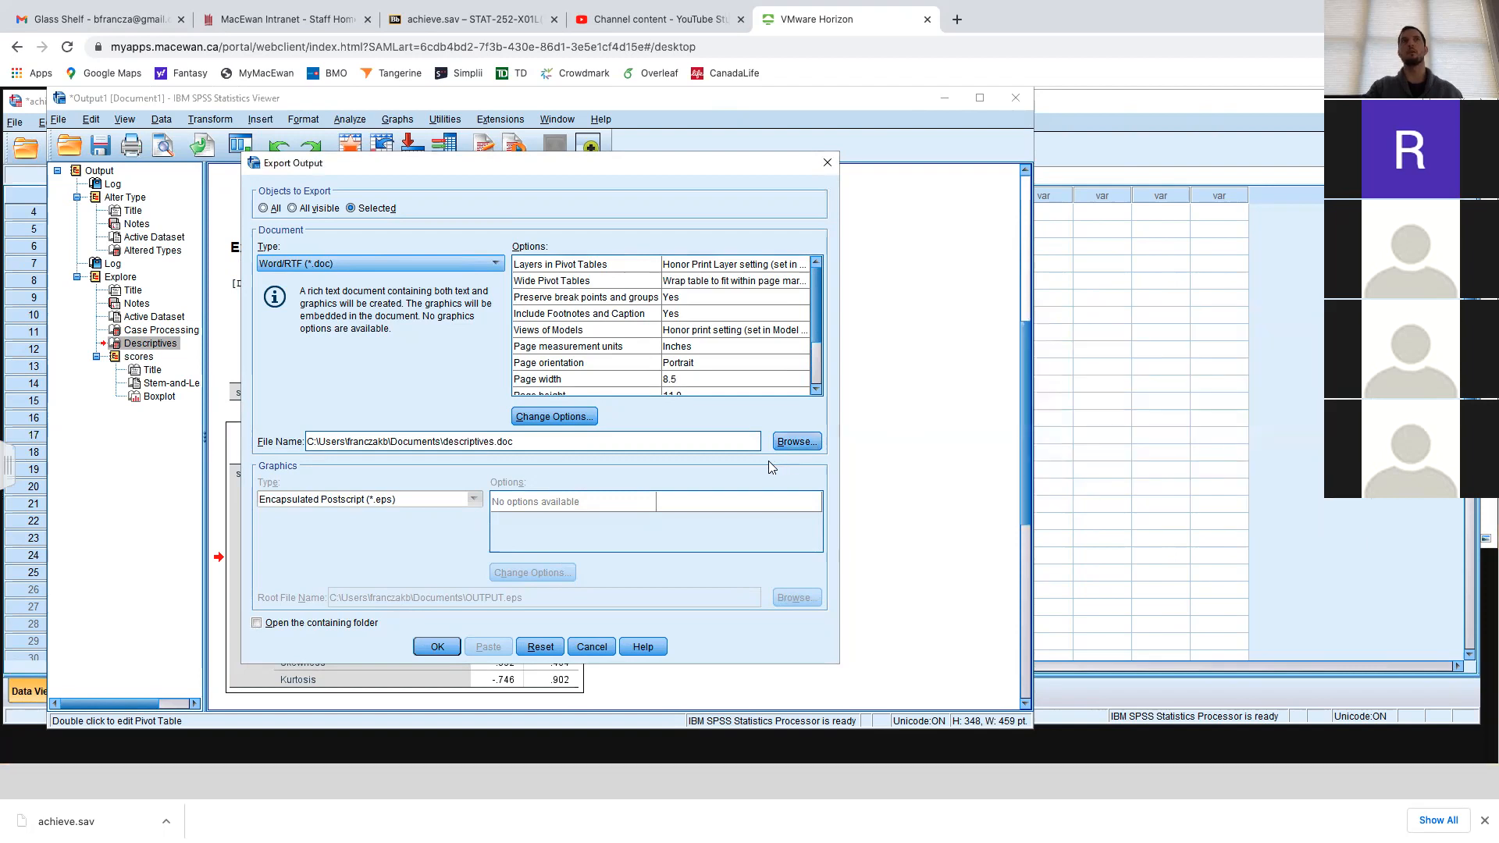
click(439, 647)
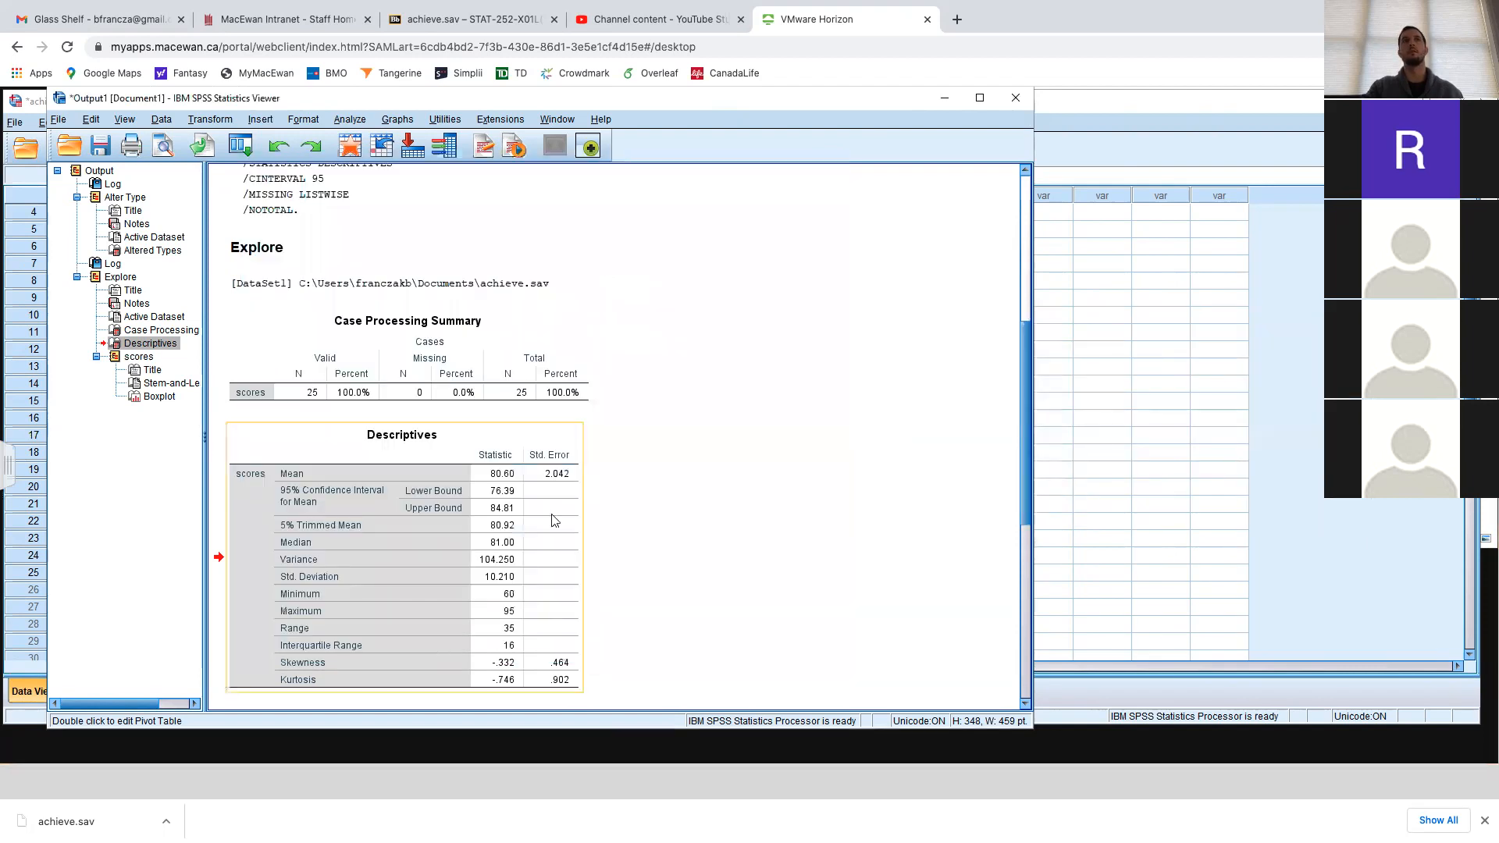
Narrow the Data Editor window to uncover the remote Documents folder and select descriptives.doc there
key(ctrl+Up)
click(972, 228)
key(ctrl+Up)
click(705, 36)
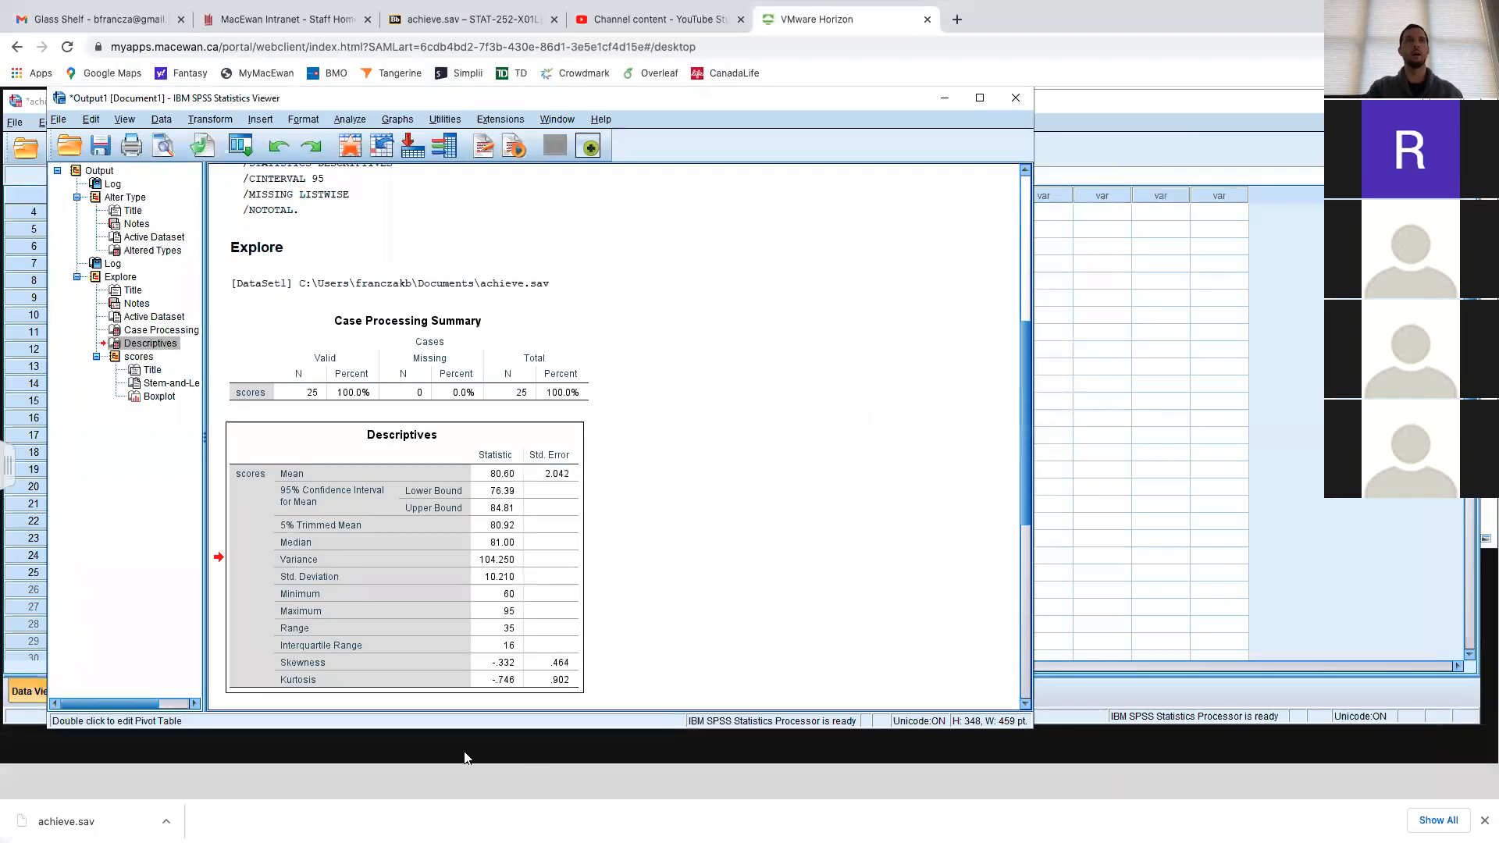
drag(698, 106, 698, 119)
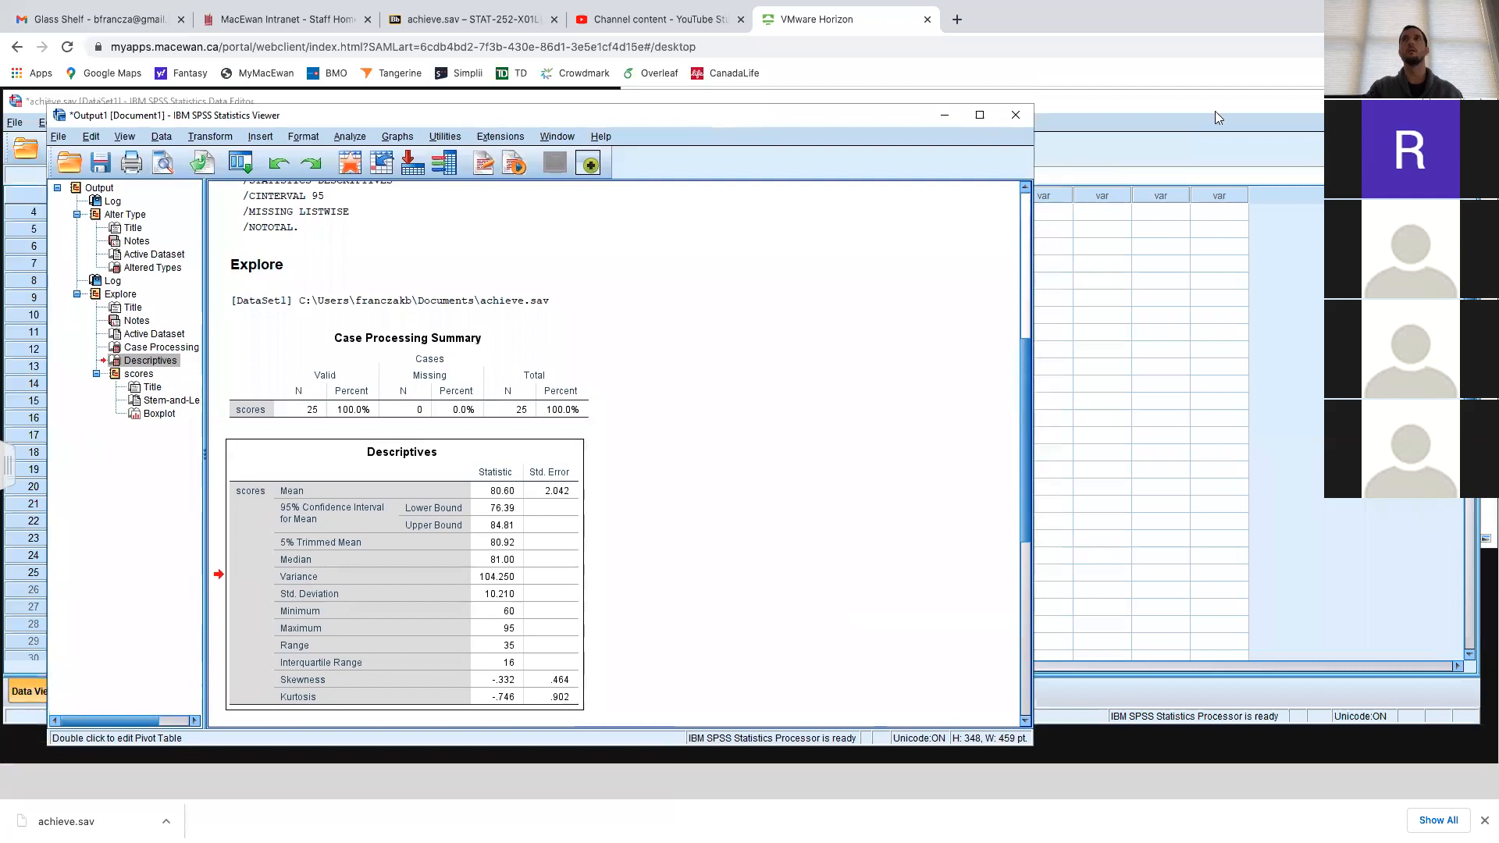
click(1237, 104)
drag(1313, 108, 1313, 113)
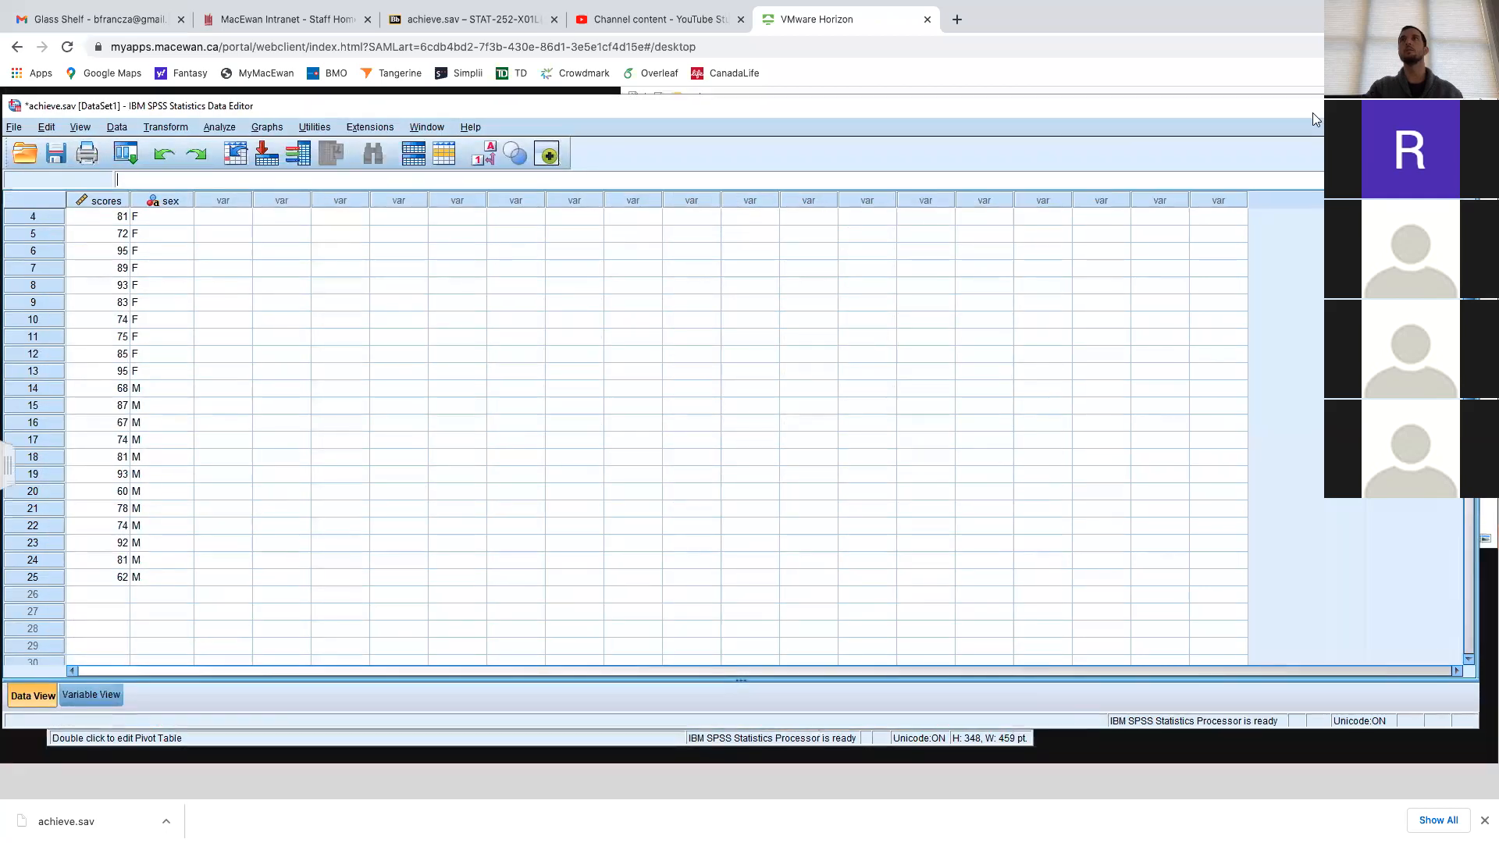
drag(1478, 659, 702, 659)
click(1305, 443)
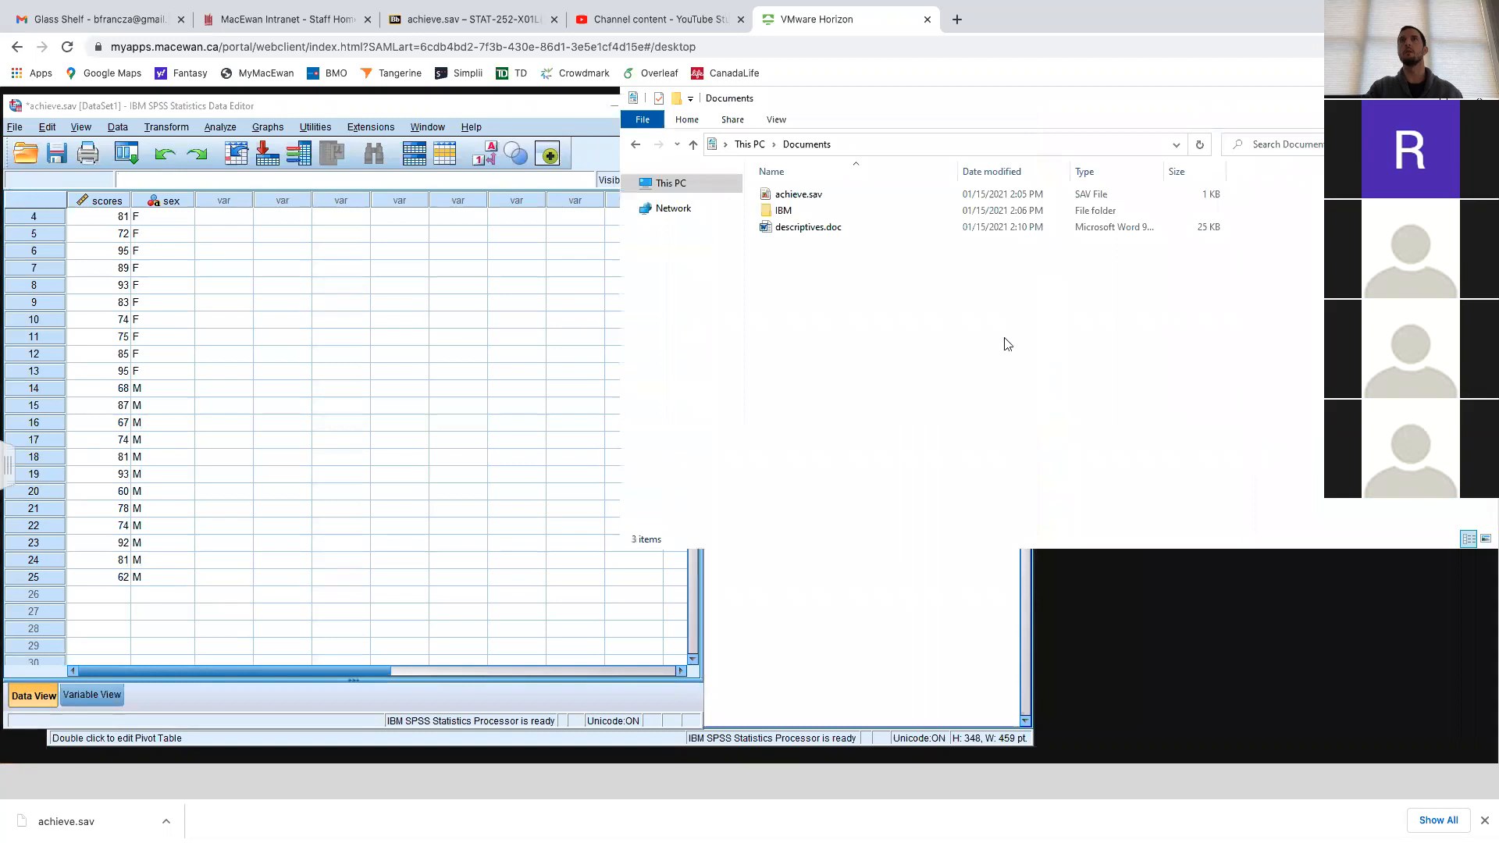
click(810, 228)
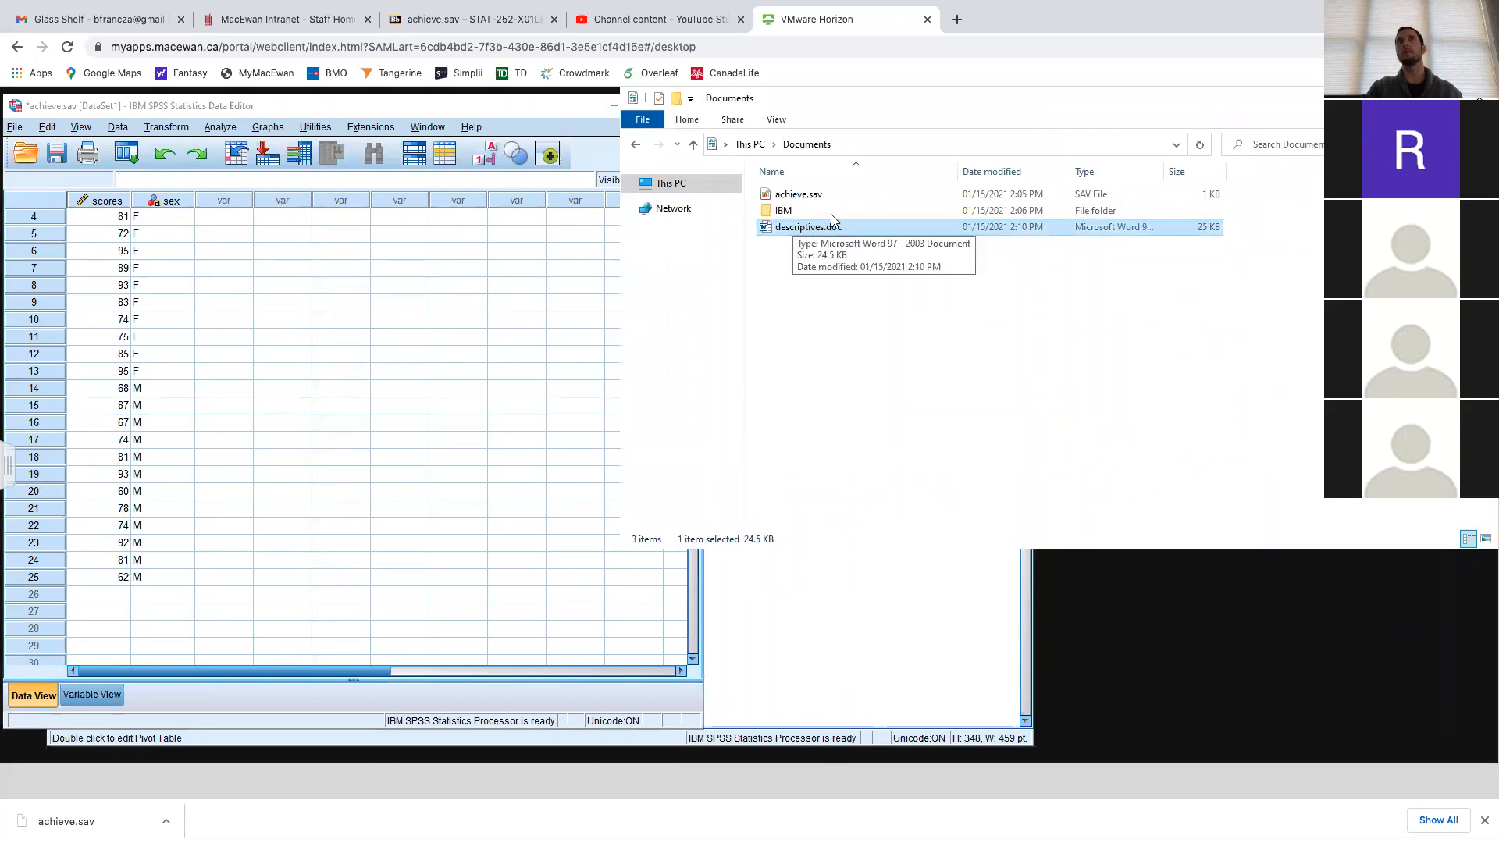
Transfer descriptives.doc out of the remote session with Horizon's file download and save it in the local Downloads folder
click(3, 467)
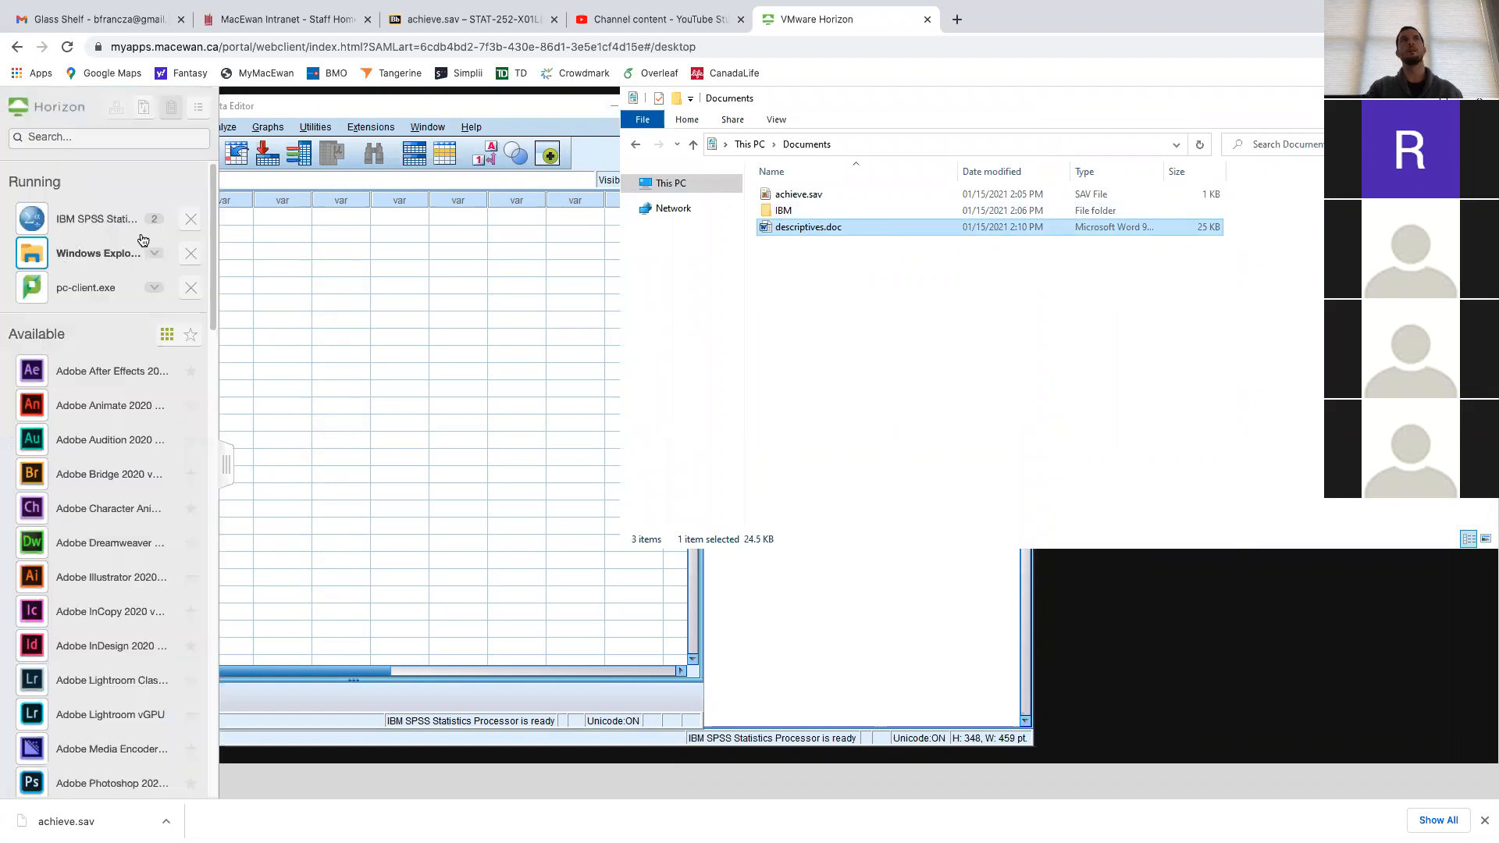
click(145, 113)
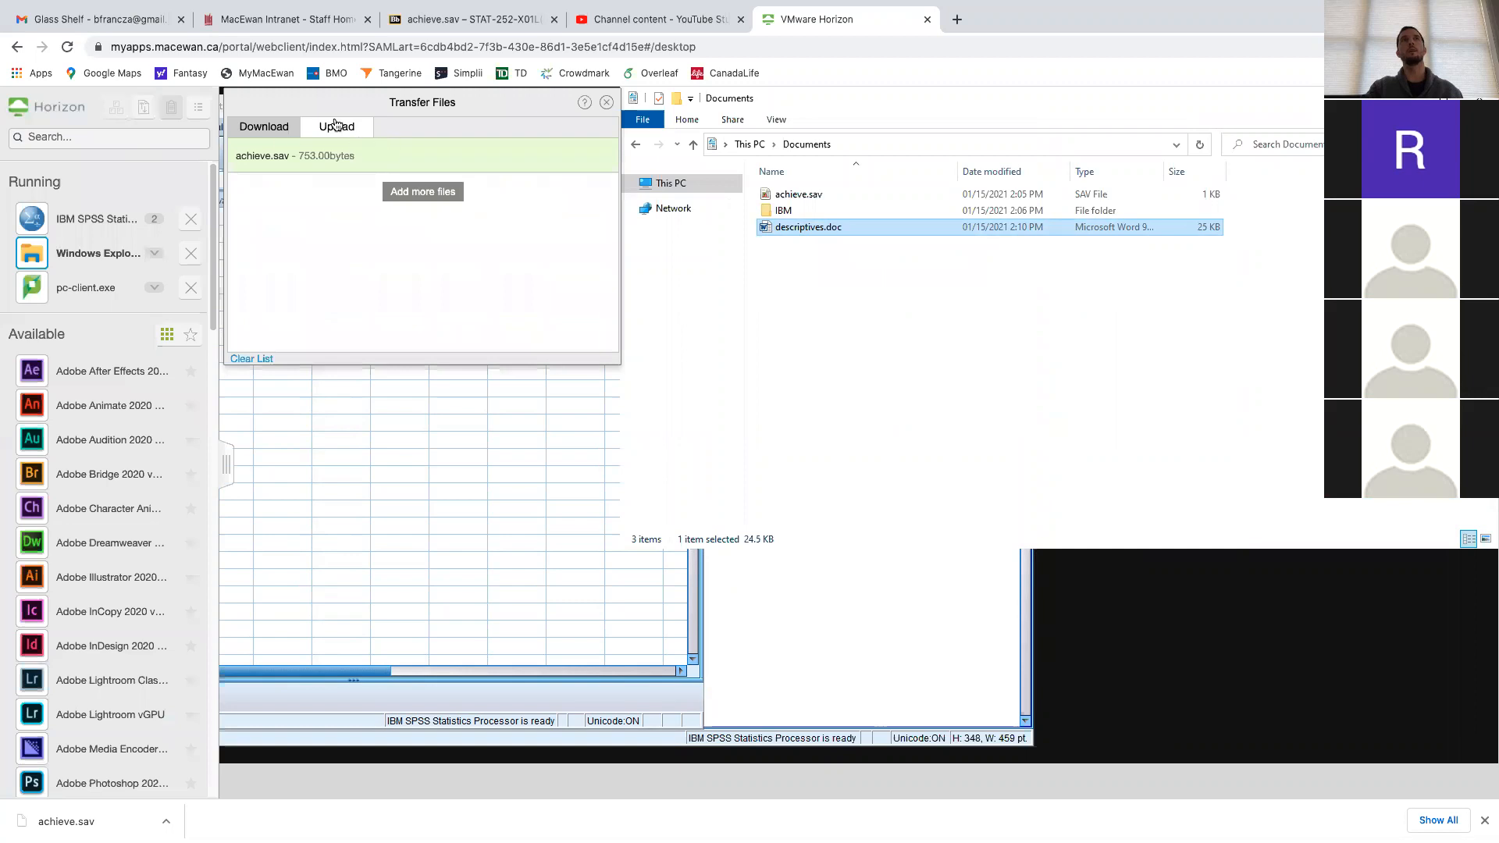
click(266, 128)
click(851, 231)
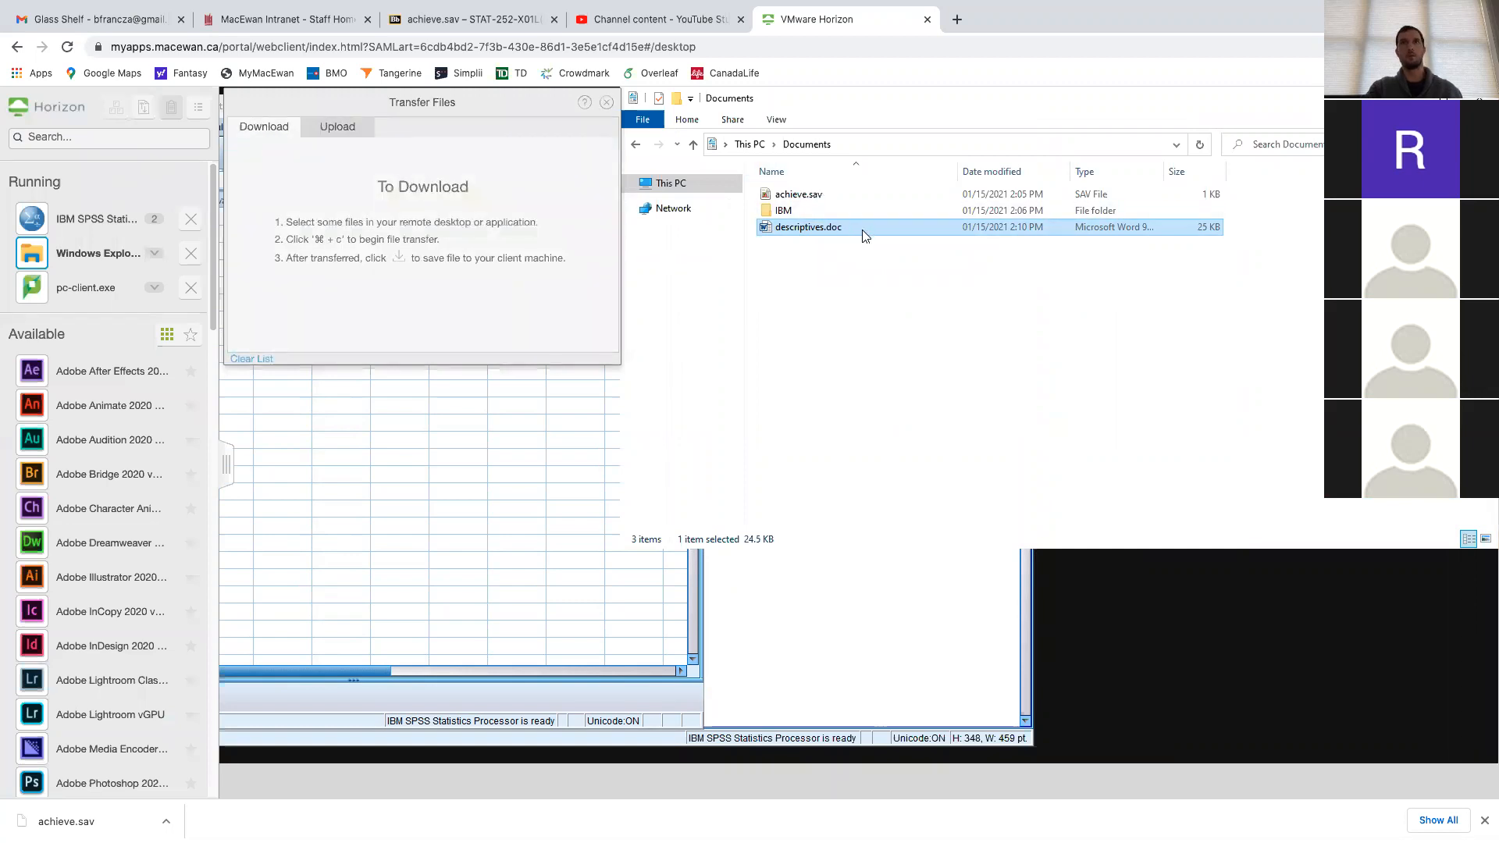
key(super+c)
click(337, 164)
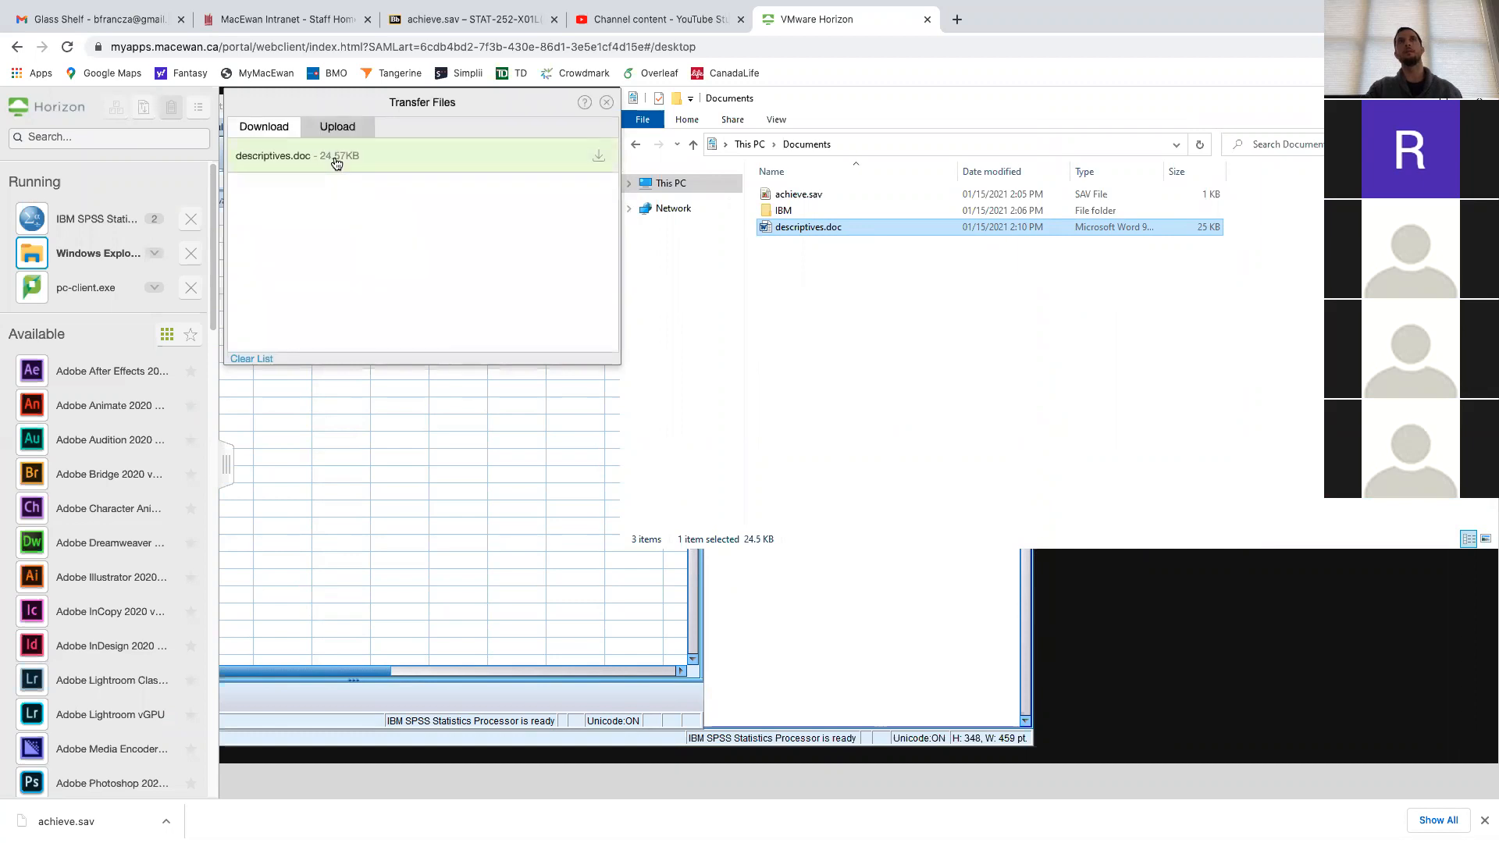
click(598, 162)
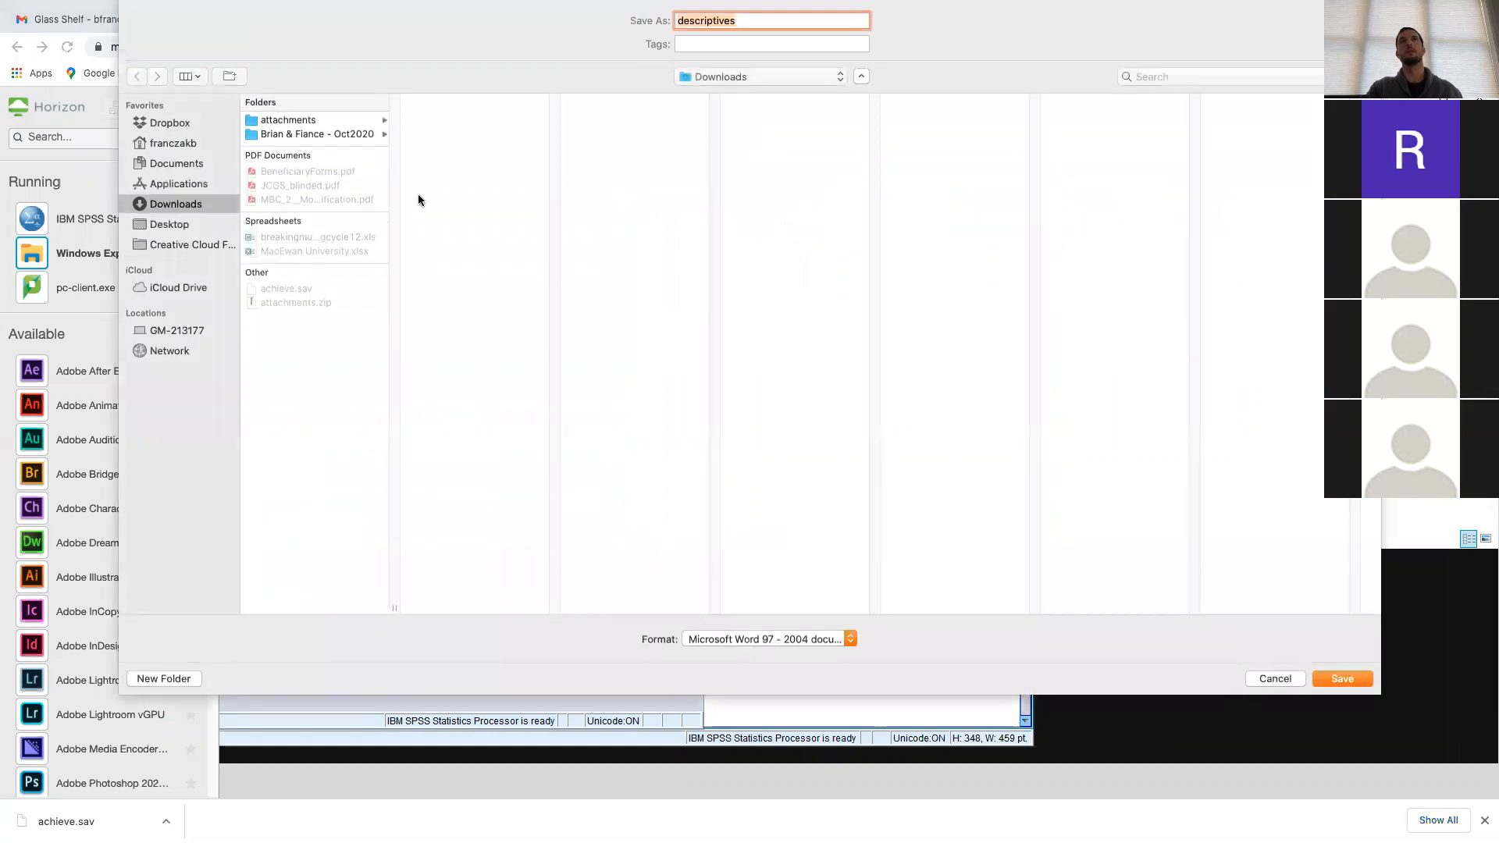
click(1333, 684)
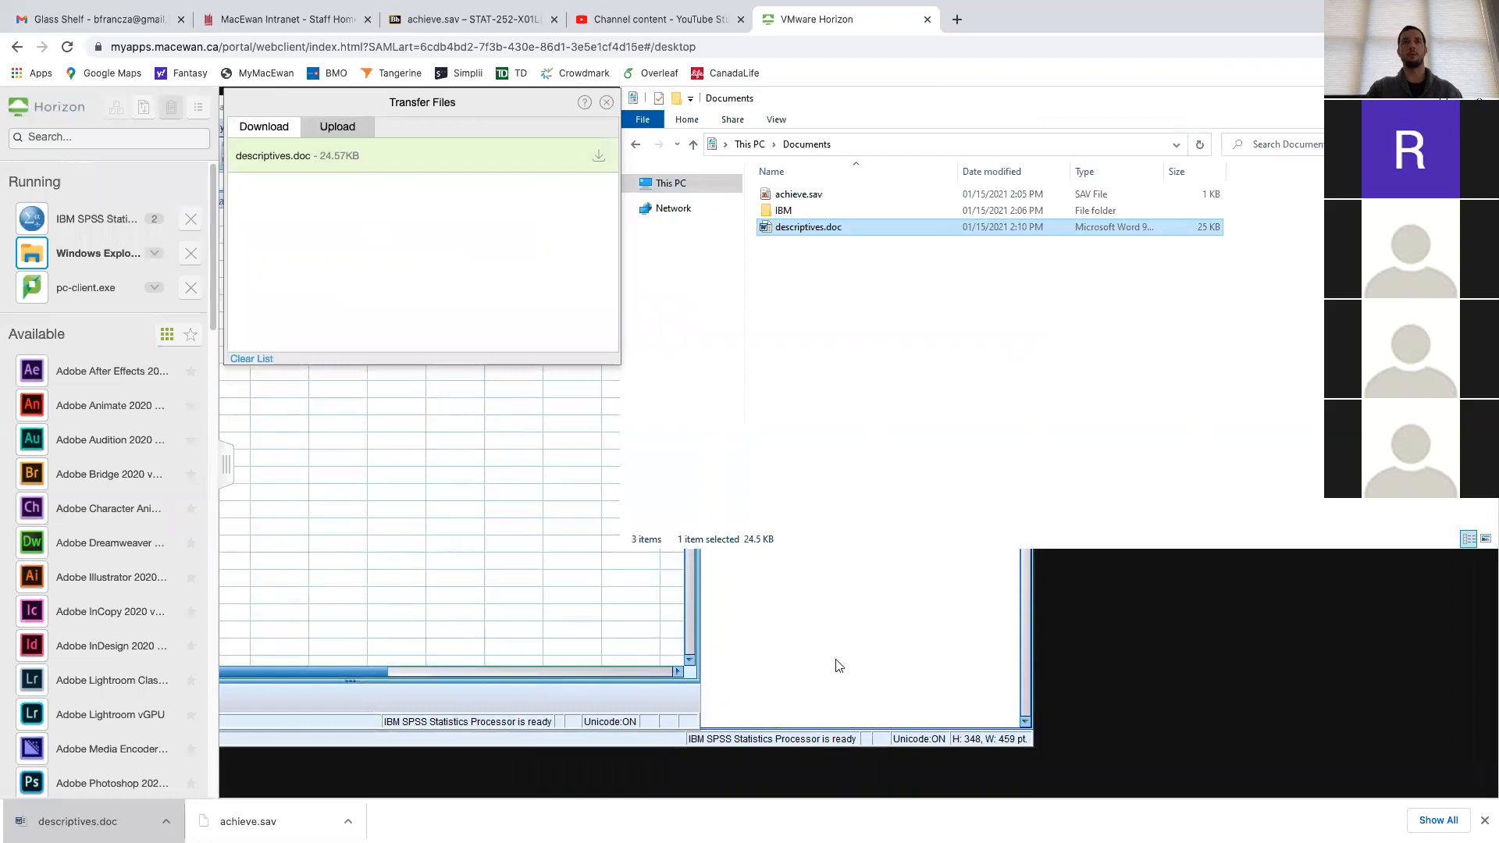
Switch to Word, move the descriptives document off the lab document and copy its whole Descriptives table
key(ctrl+Up)
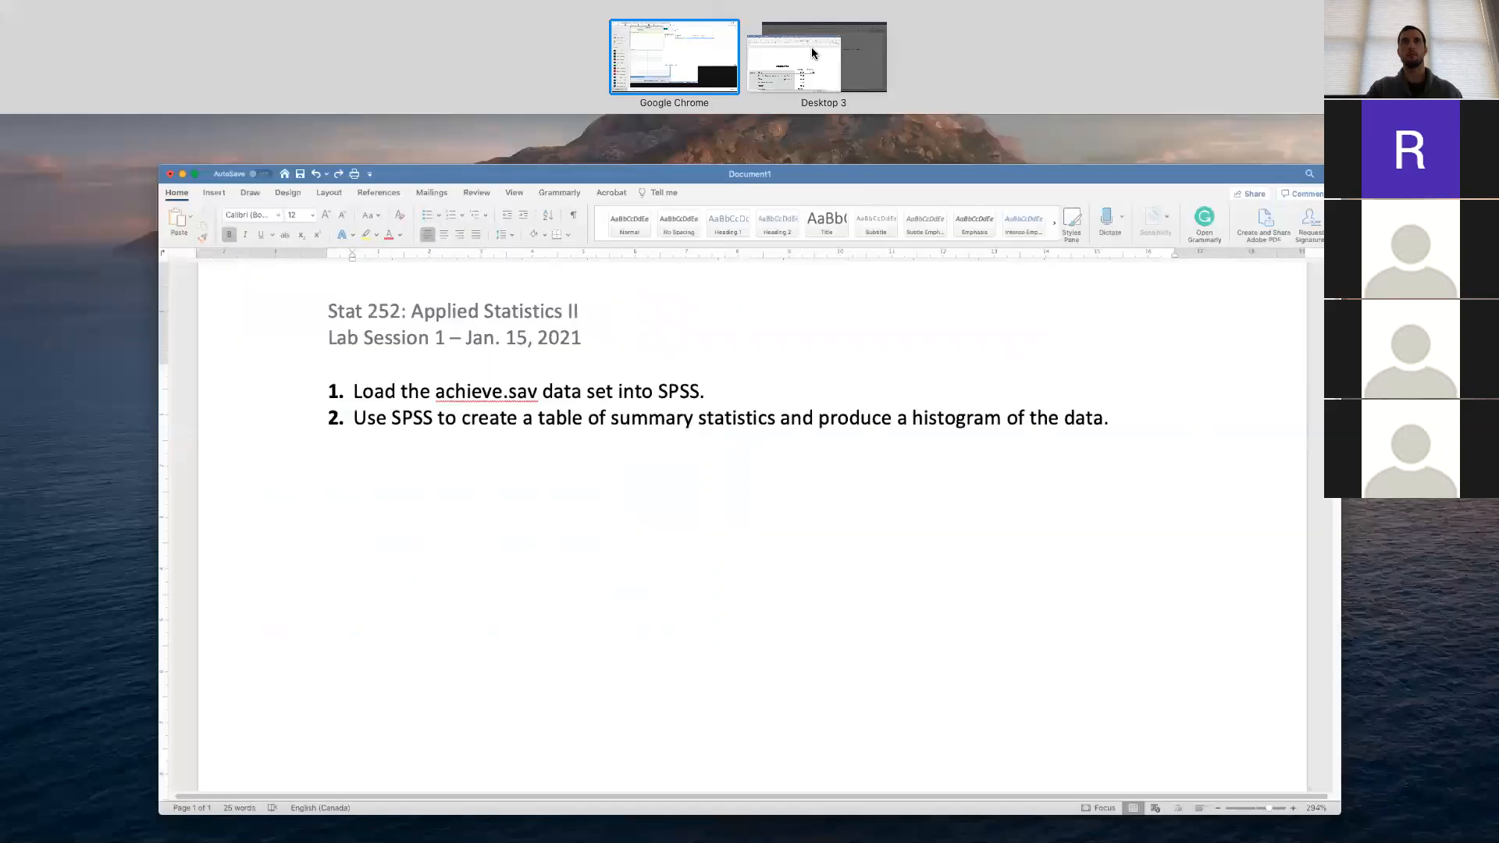
click(649, 306)
drag(744, 169, 1329, 28)
click(622, 384)
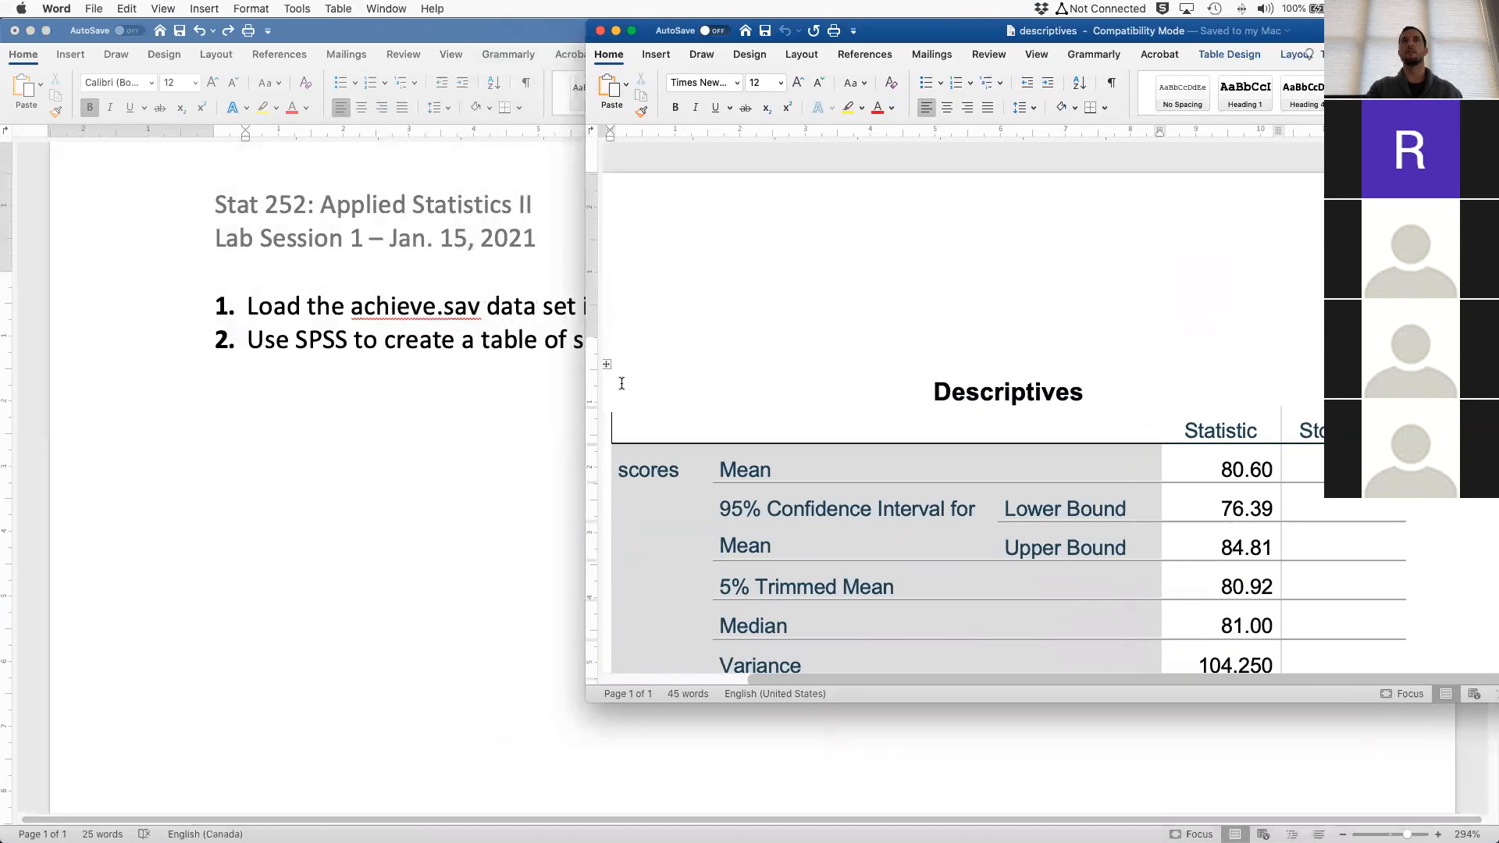
click(606, 367)
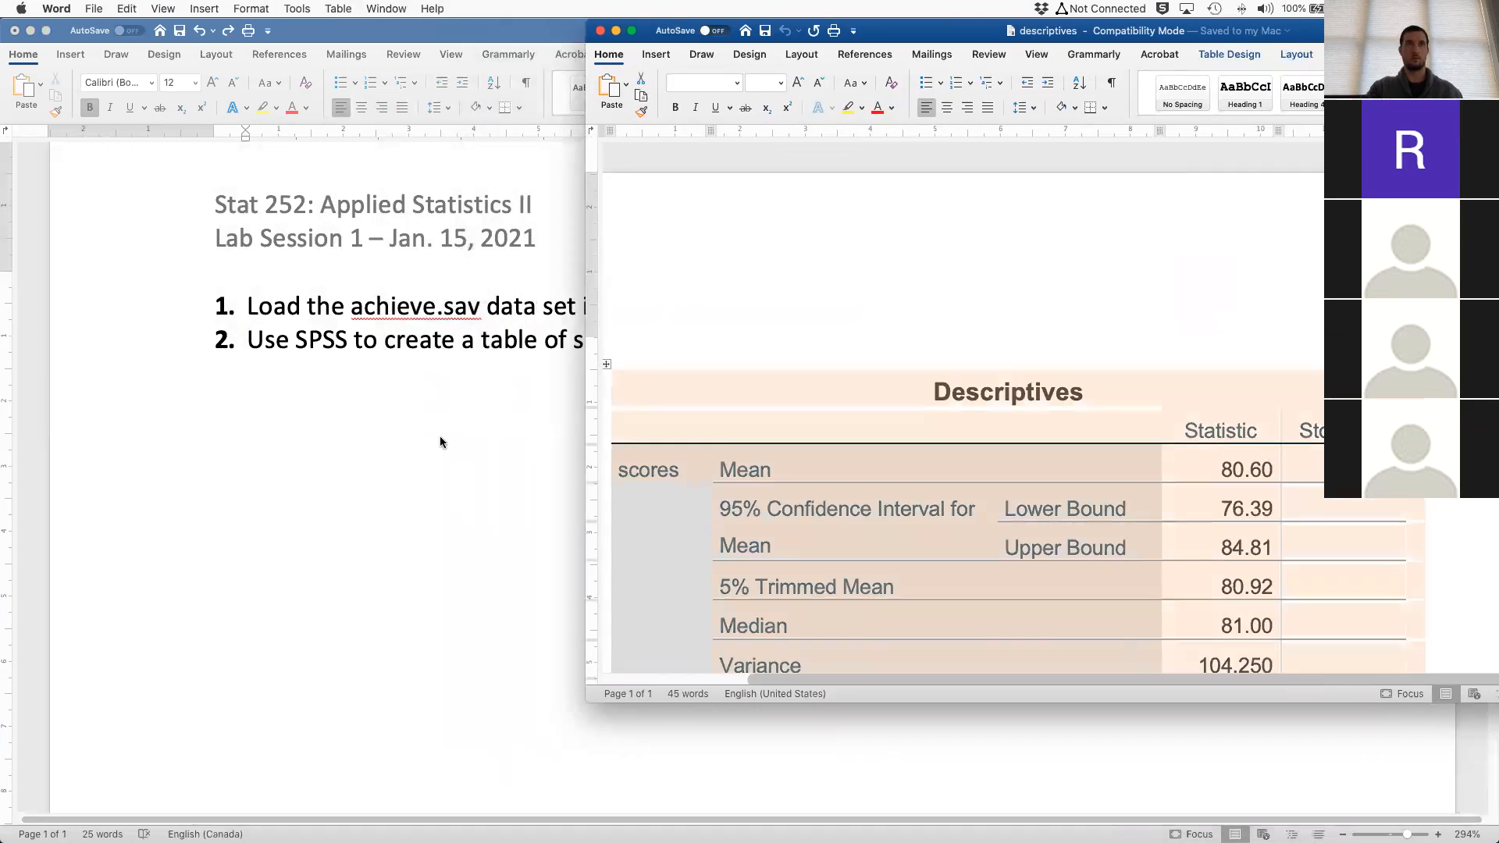
Paste the Descriptives table below the second numbered item of the lab document and select the pasted table
click(422, 407)
key(super+v)
scroll(622, 429, down, 5)
scroll(622, 429, up, 2)
scroll(891, 493, down, 1)
scroll(891, 492, down, 1)
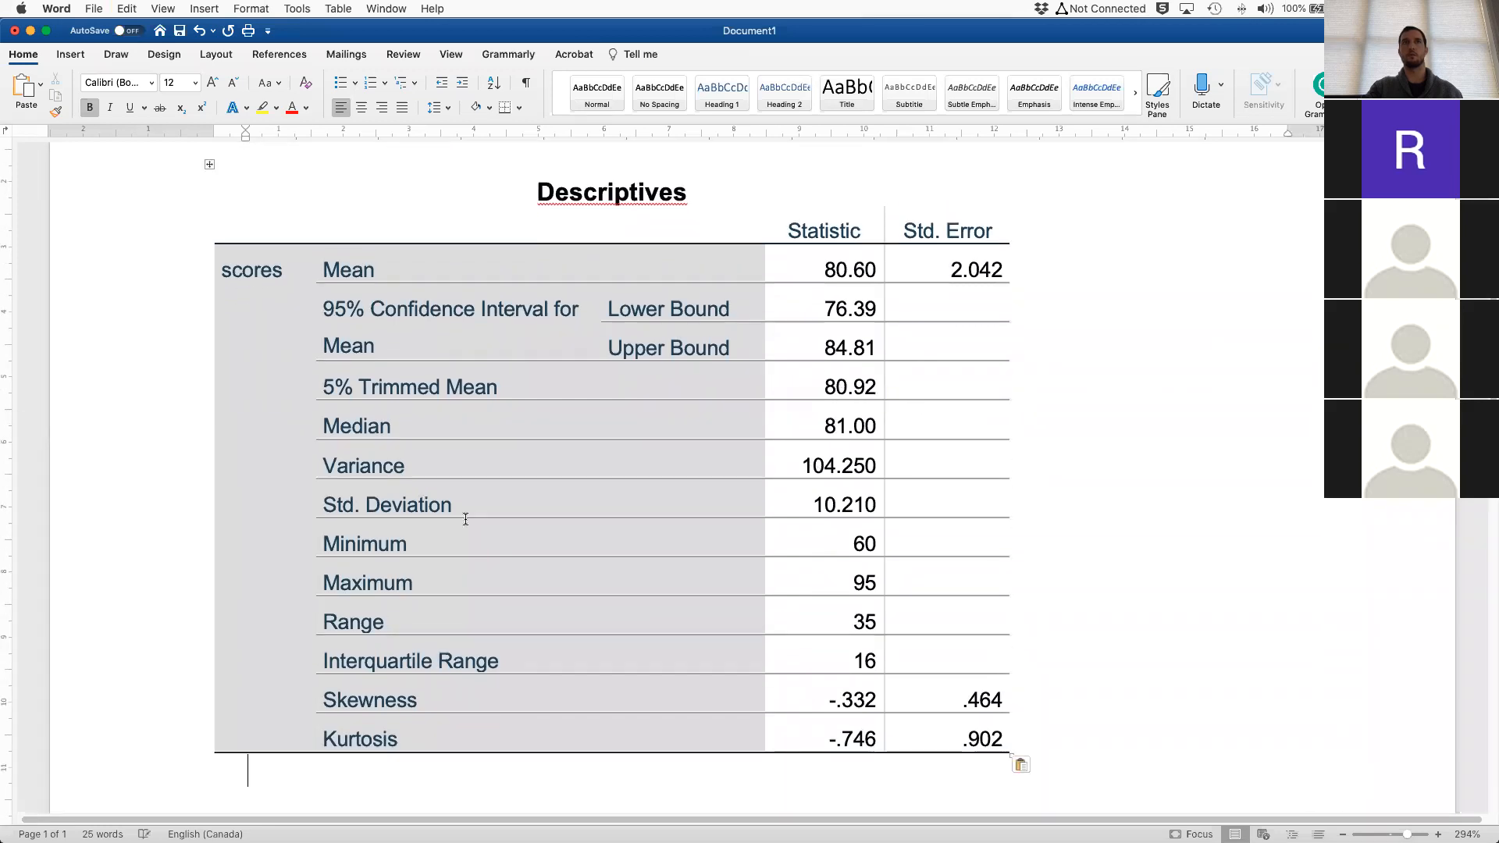
scroll(466, 520, up, 1)
click(209, 228)
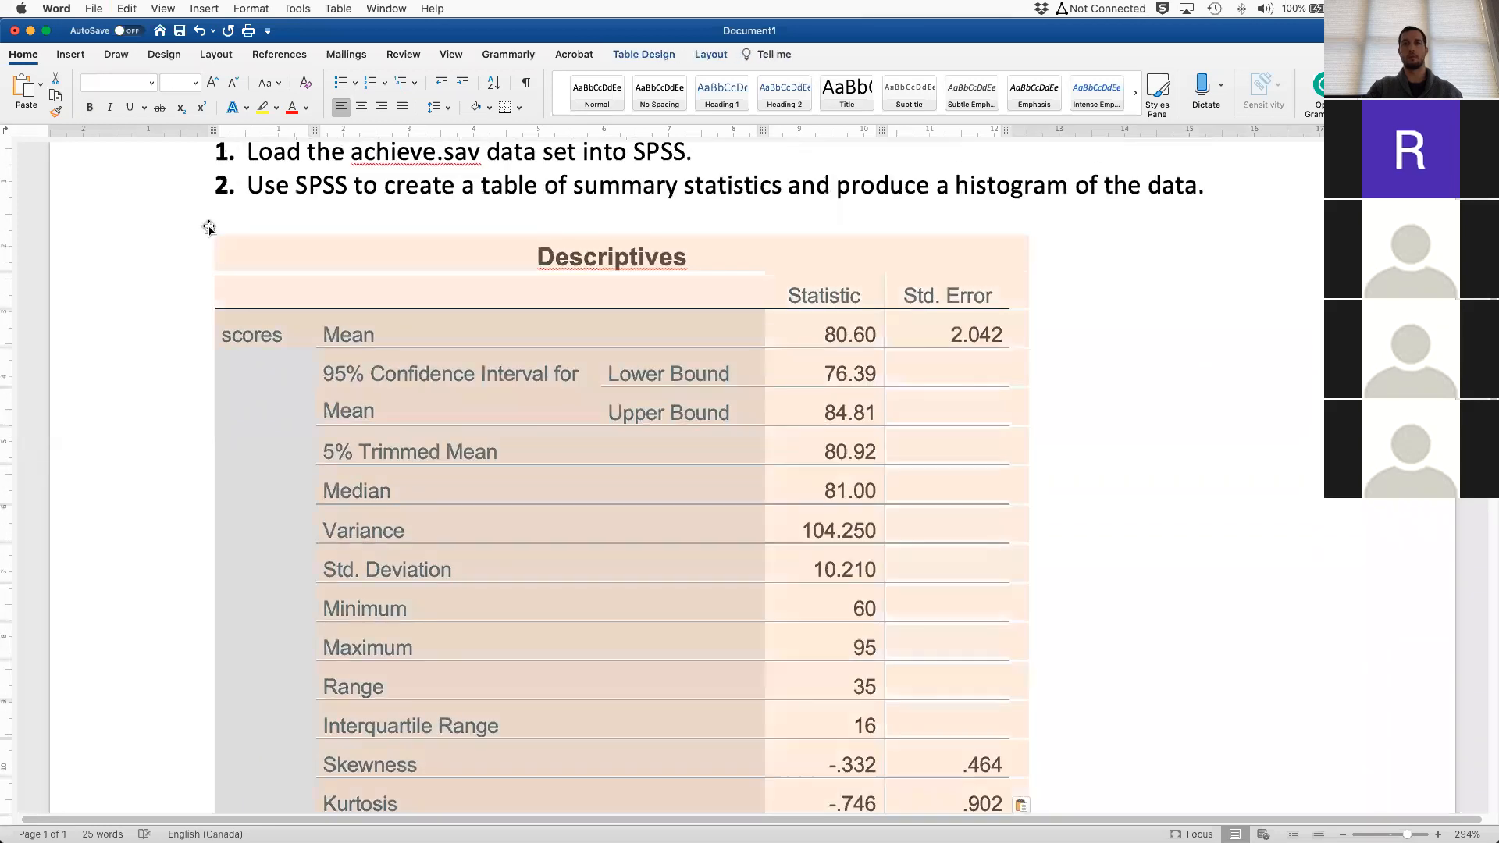
scroll(645, 383, down, 1)
scroll(846, 378, up, 4)
scroll(899, 388, down, 1)
Switch back to the Horizon session, close the file transfer dialog and bring the SPSS output window to the front
key(ctrl+Up)
click(662, 28)
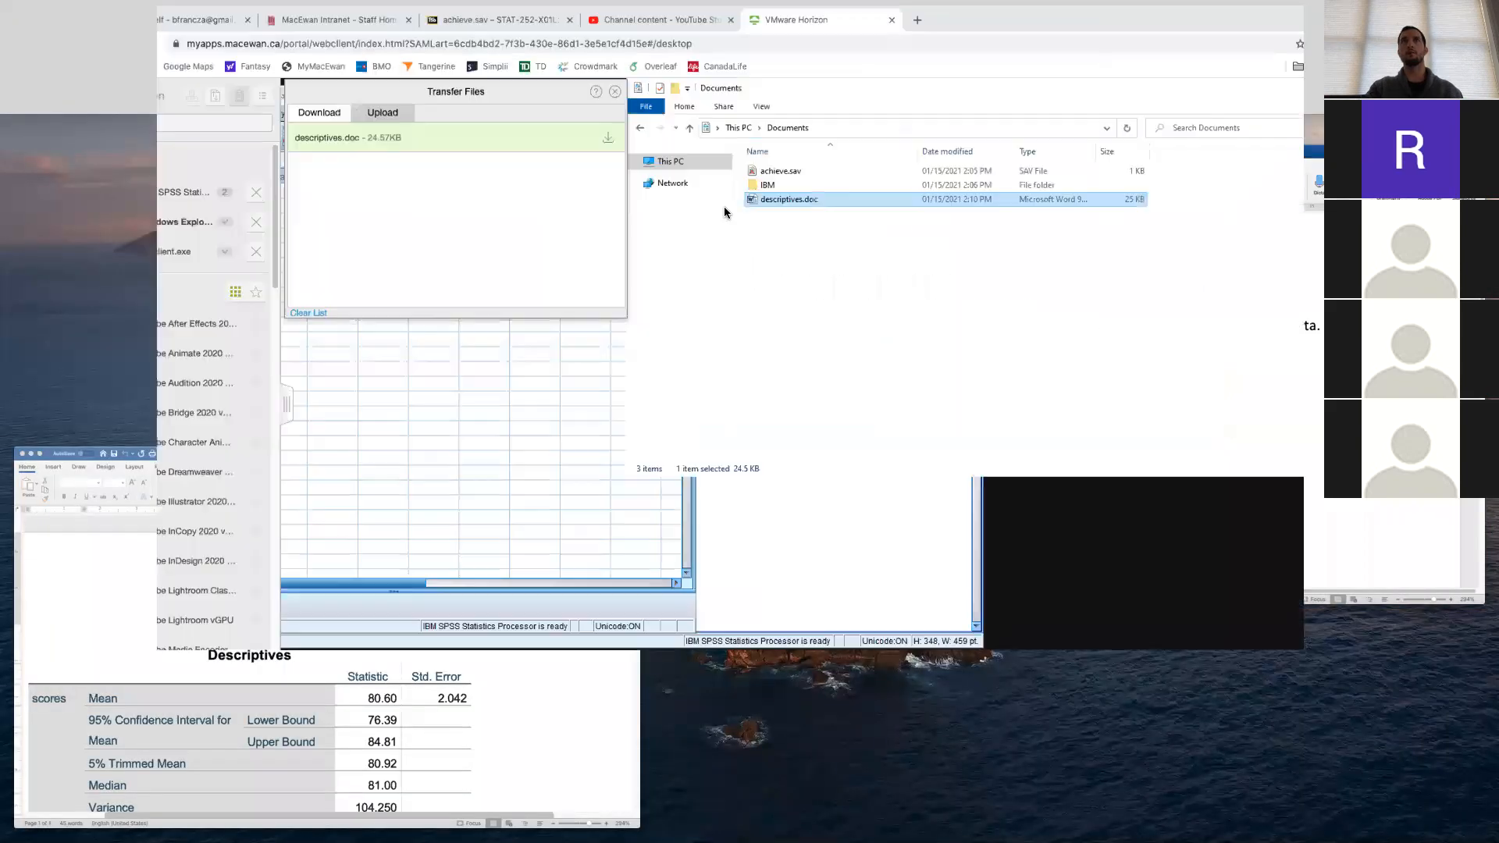
click(607, 102)
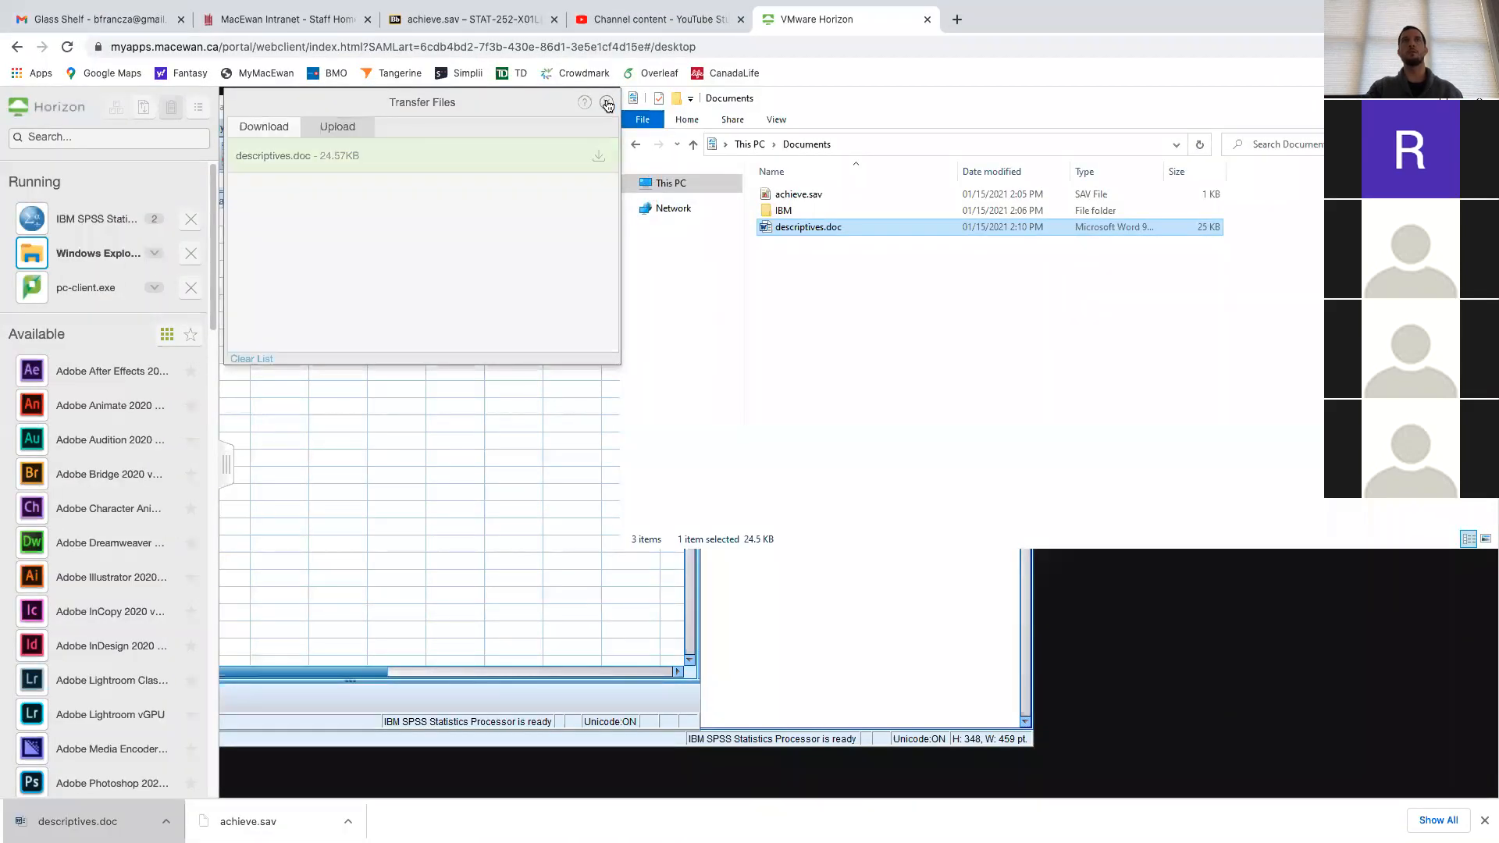
click(838, 667)
key(ctrl+Up)
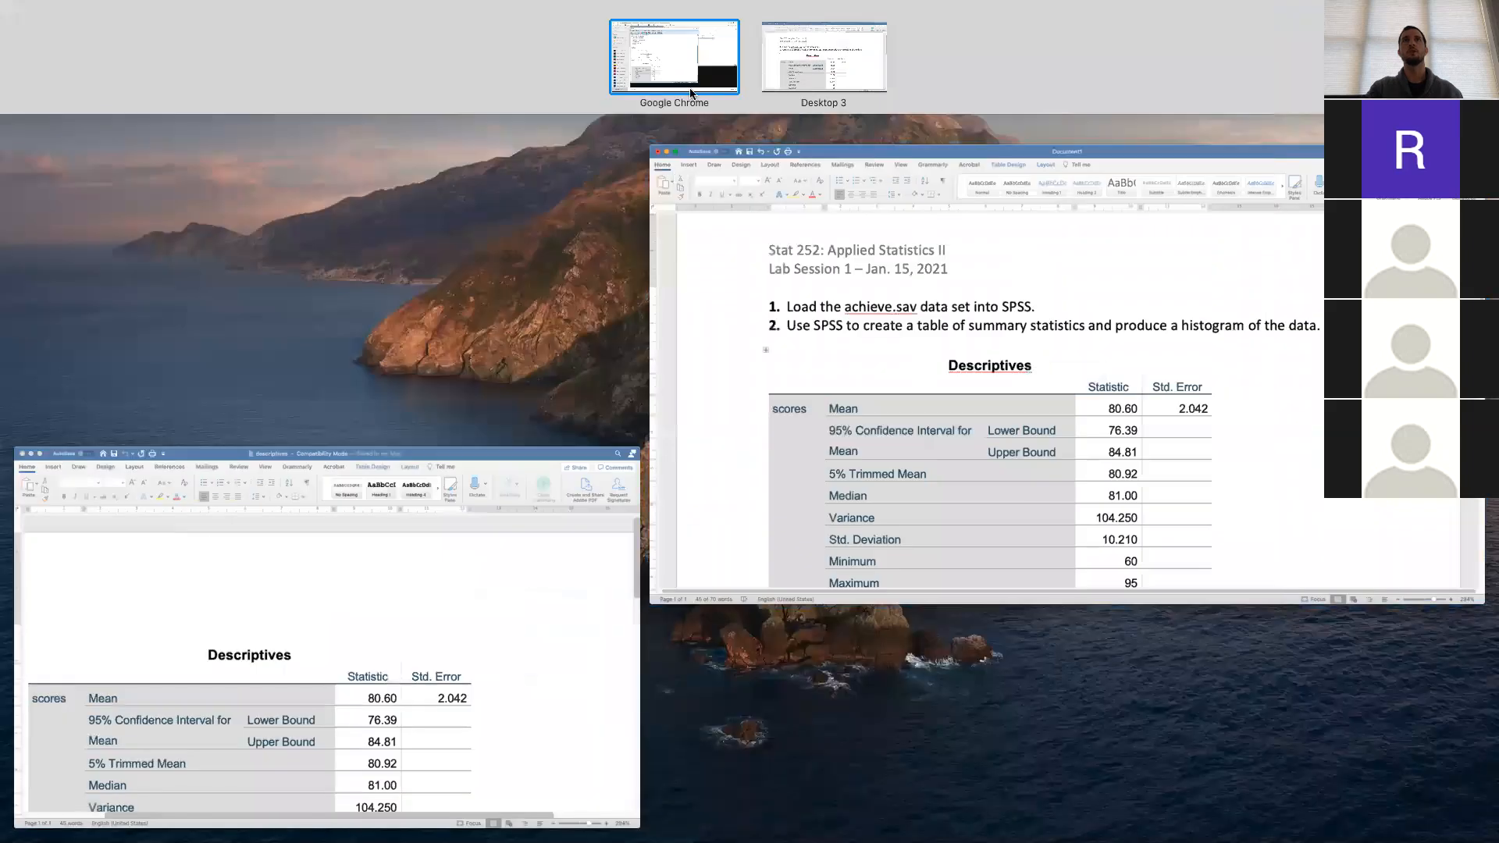
click(678, 62)
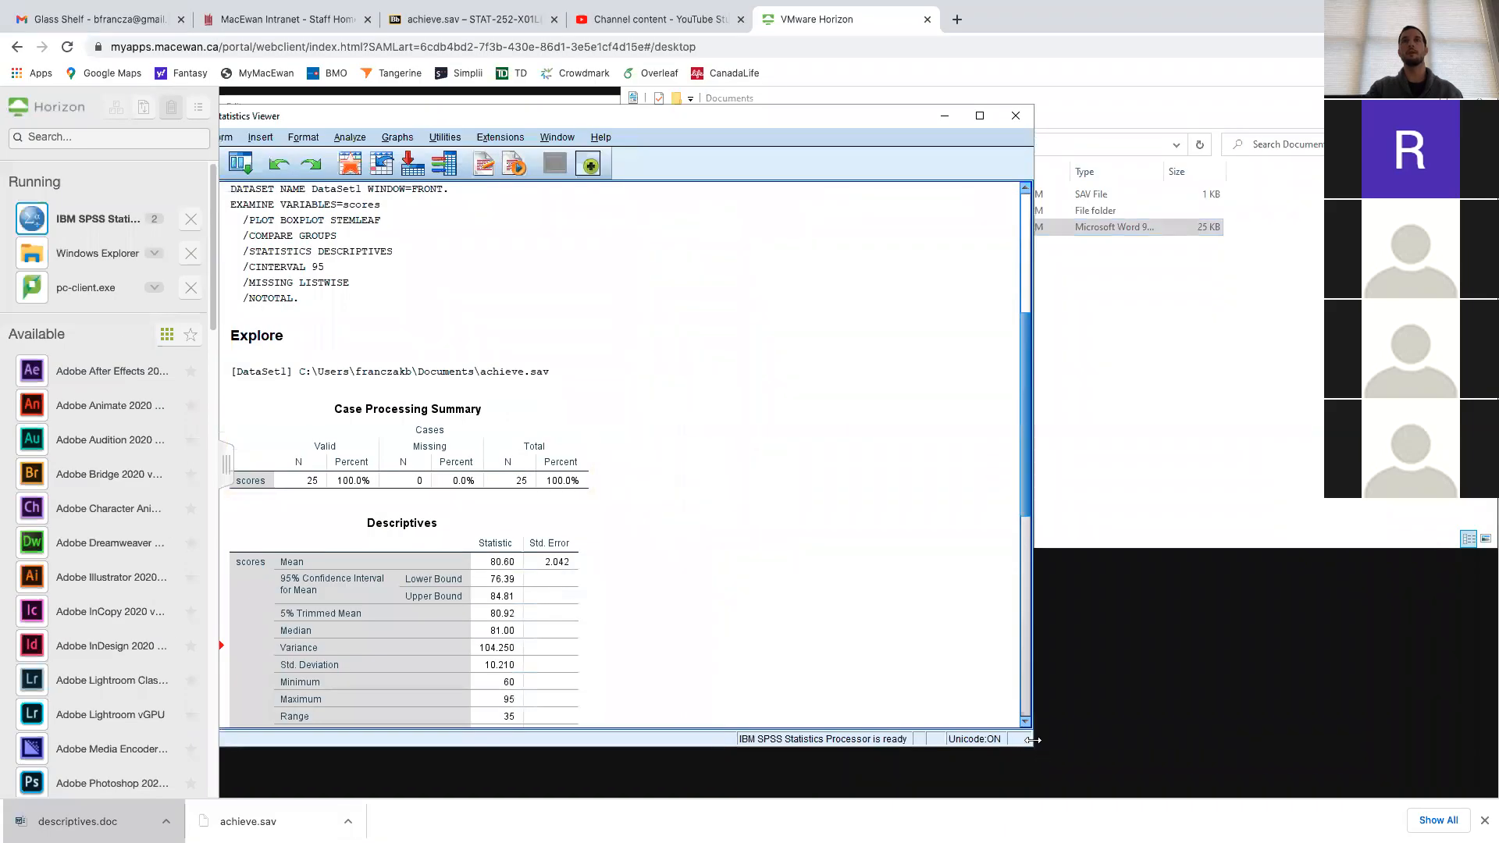
Collapse the Horizon sidebar and capture a screenshot of the Descriptives table area in the output
scroll(683, 531, down, 3)
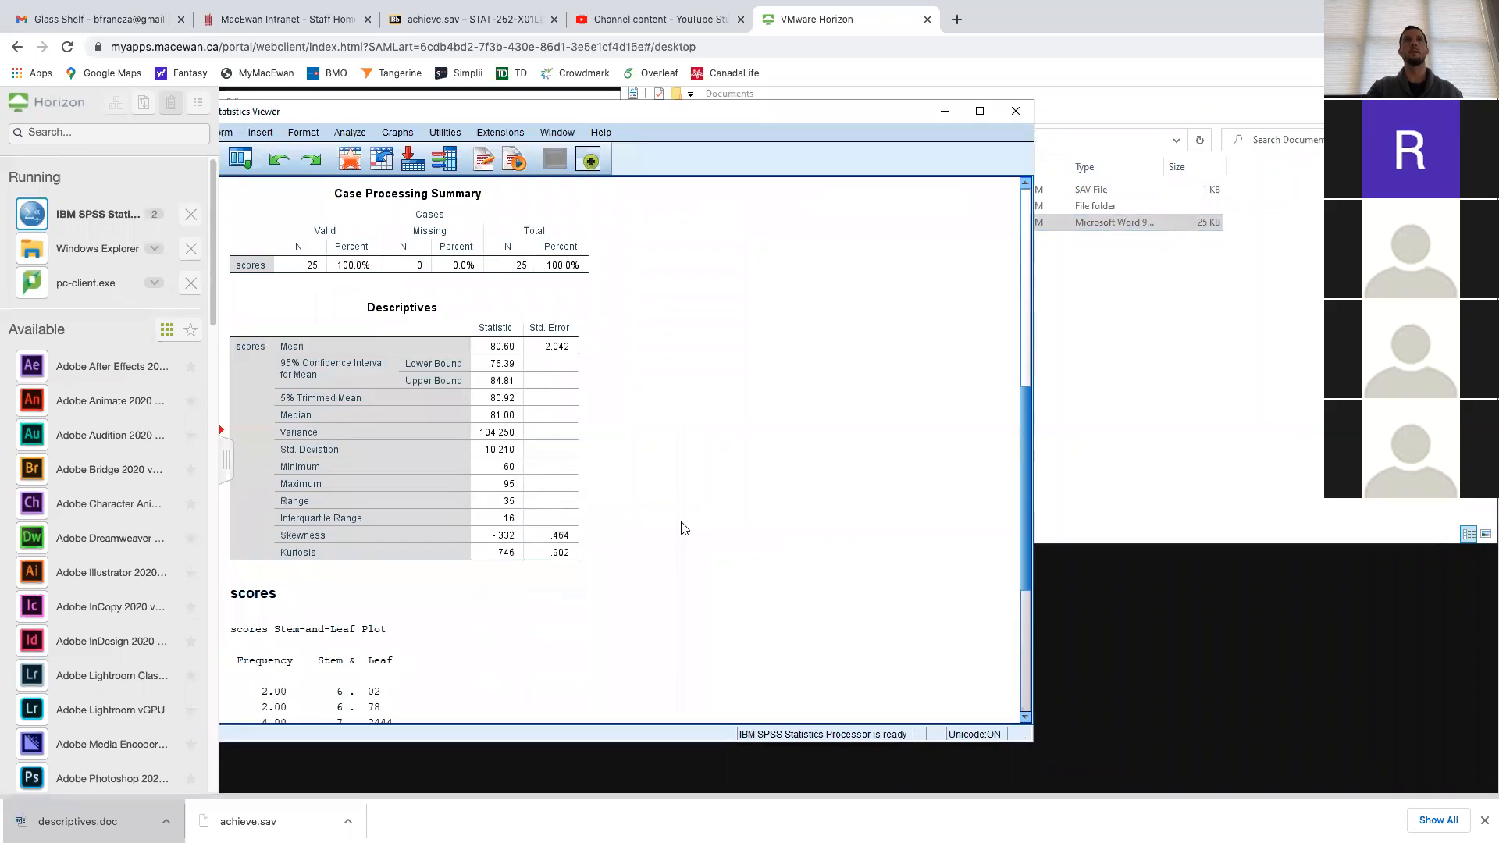
scroll(681, 523, up, 2)
click(234, 477)
click(228, 469)
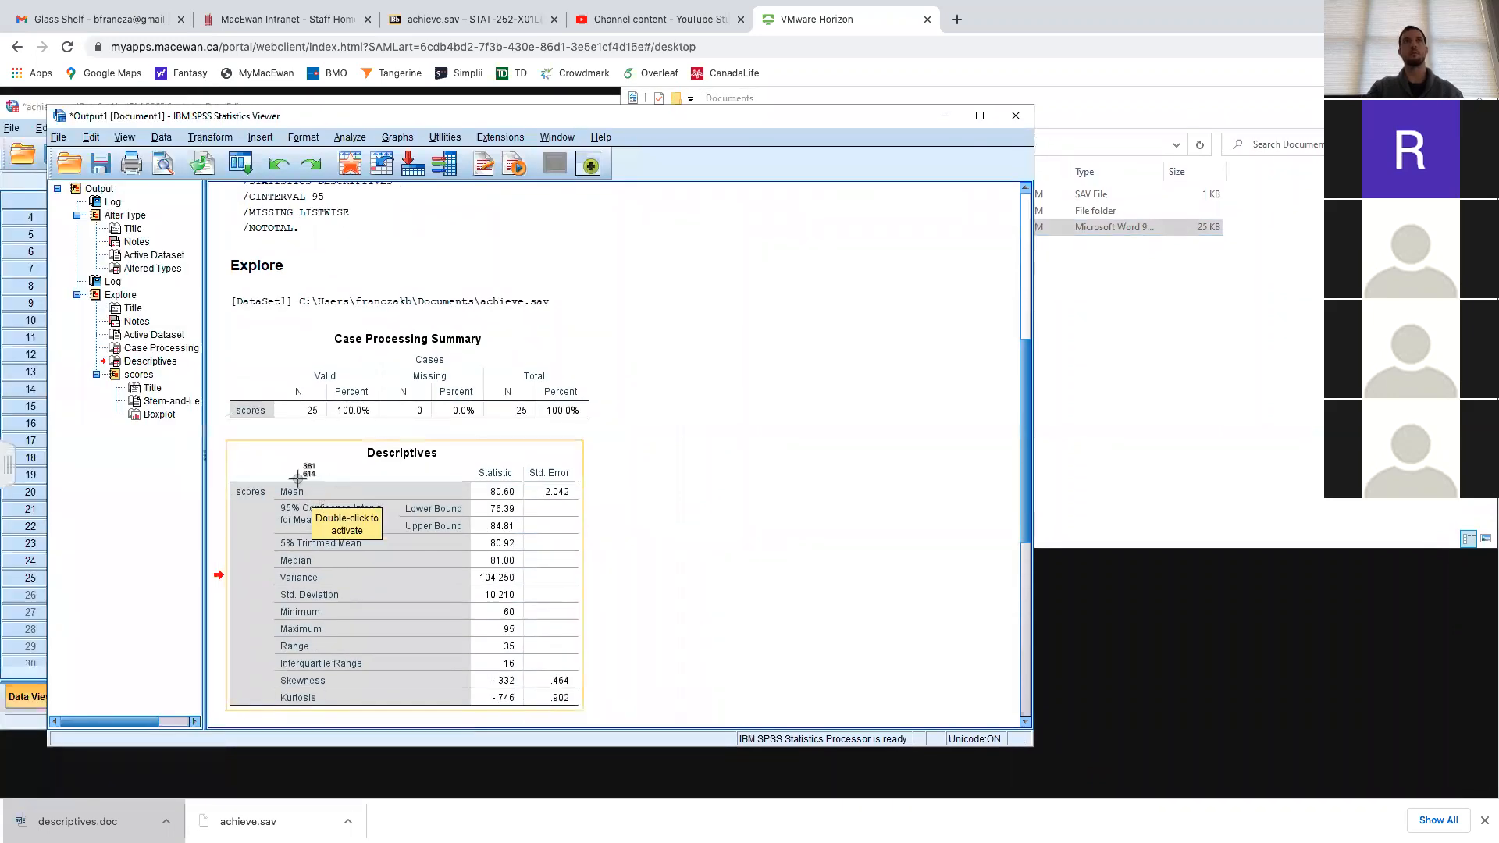
drag(225, 435, 594, 705)
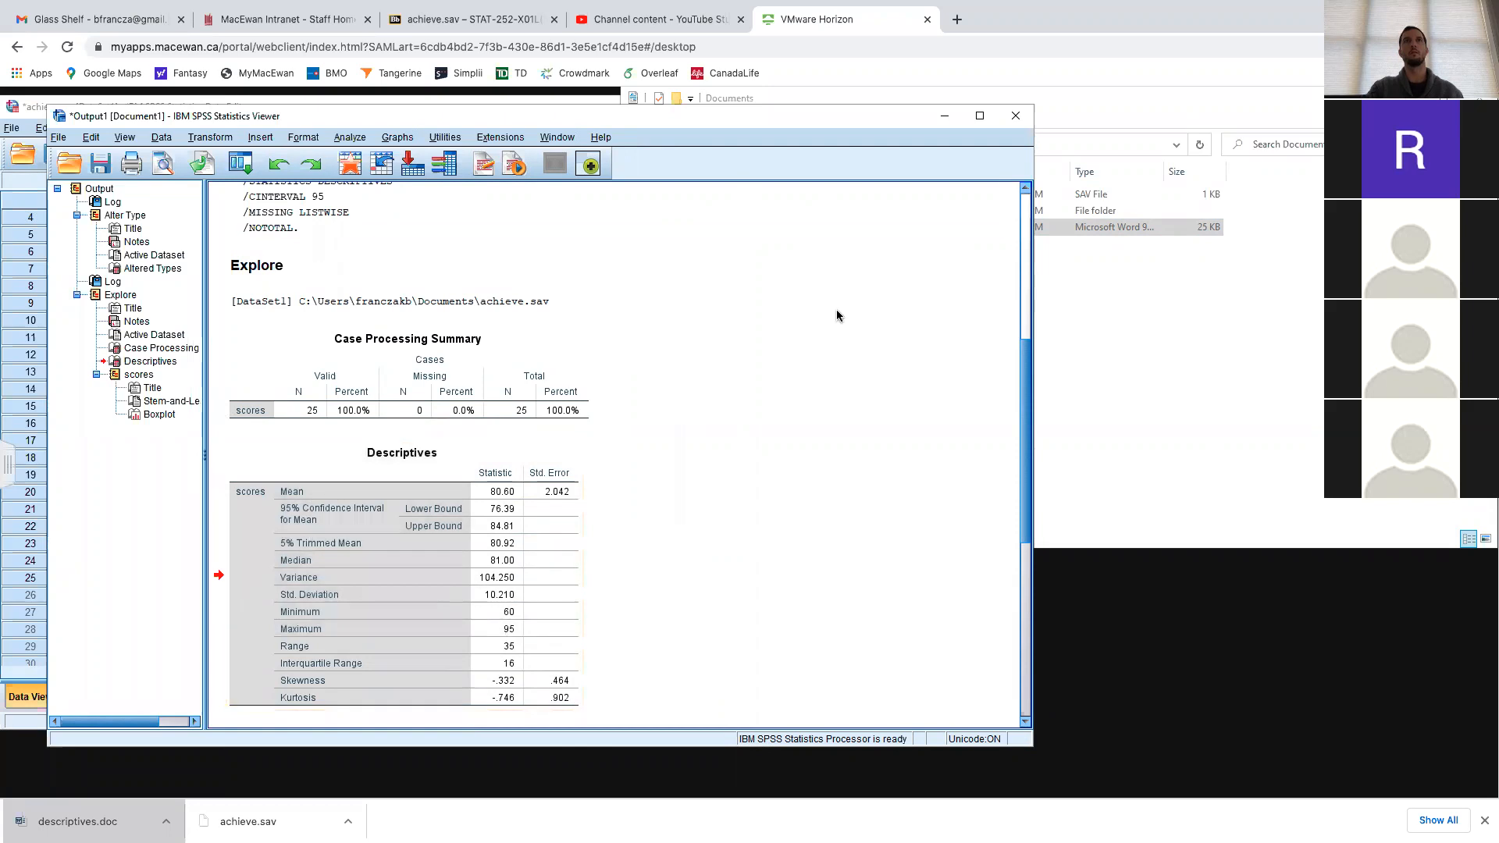
Switch to the lab document in Word and delete the pasted Descriptives table
key(ctrl+Right)
key(ctrl+Left)
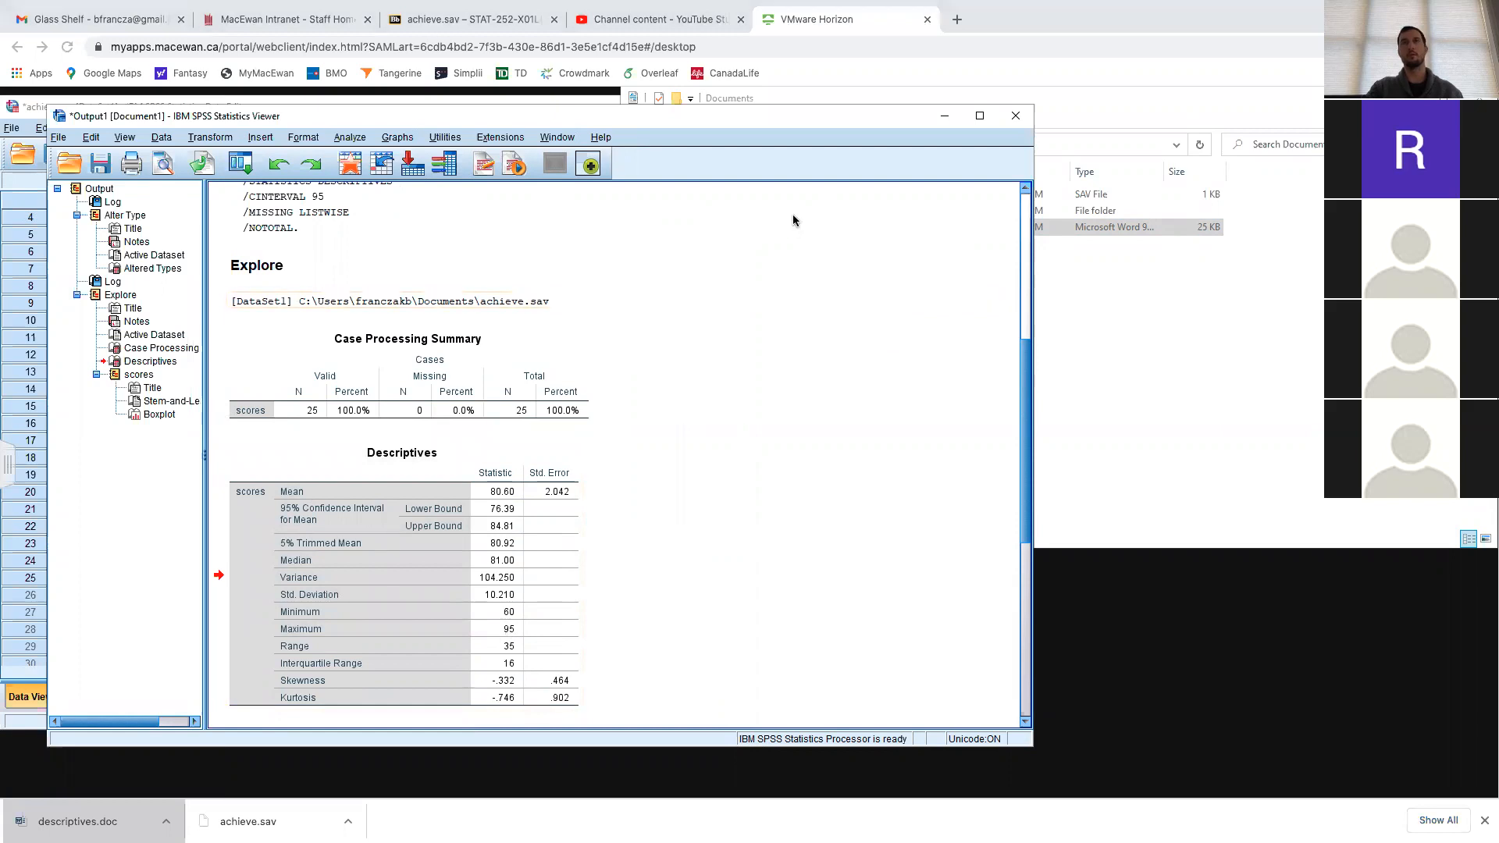
key(ctrl+Right)
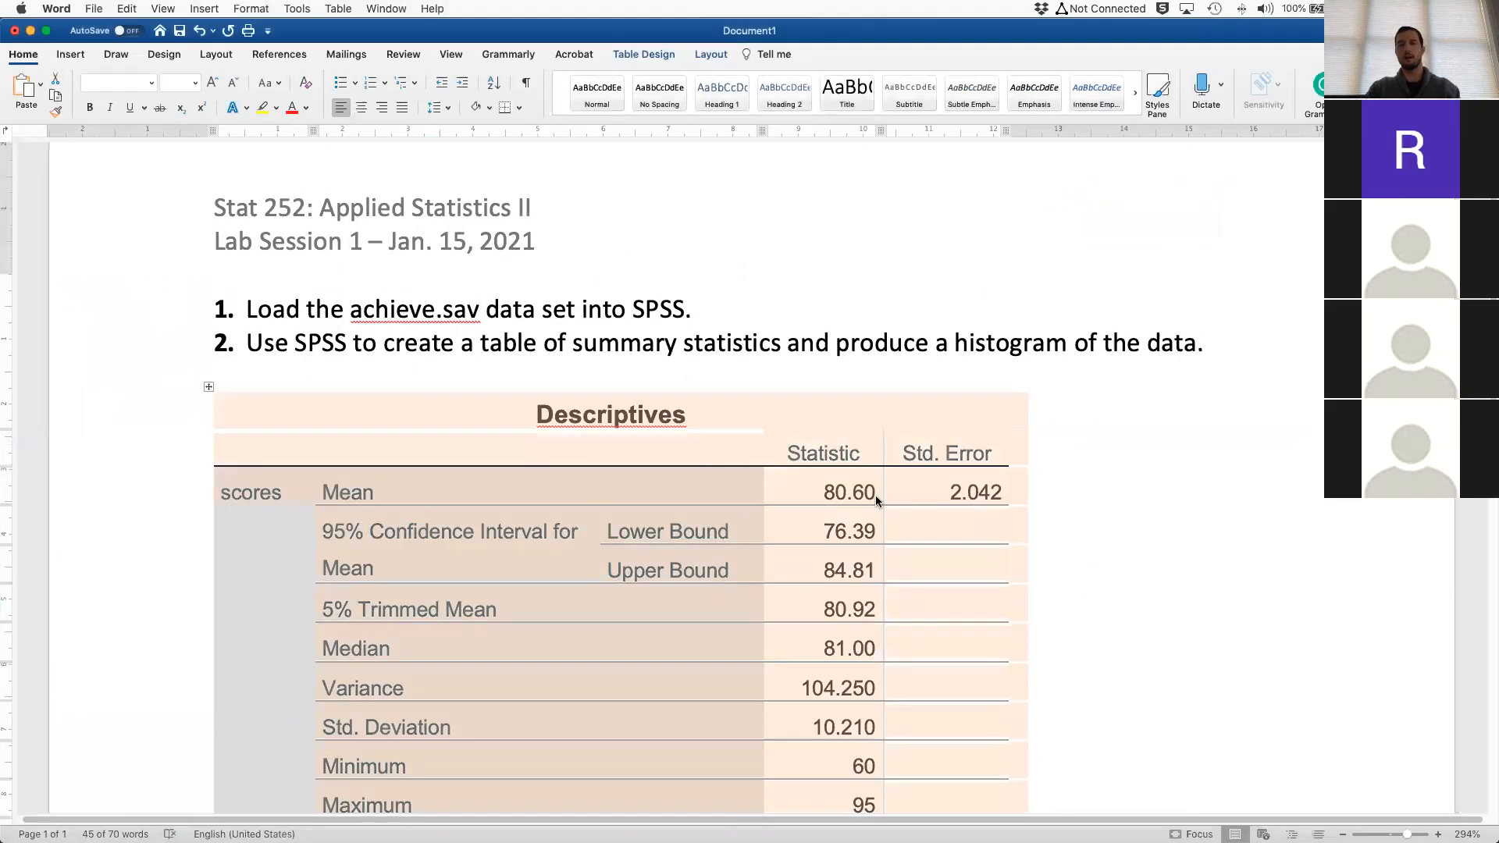
key(BackSpace)
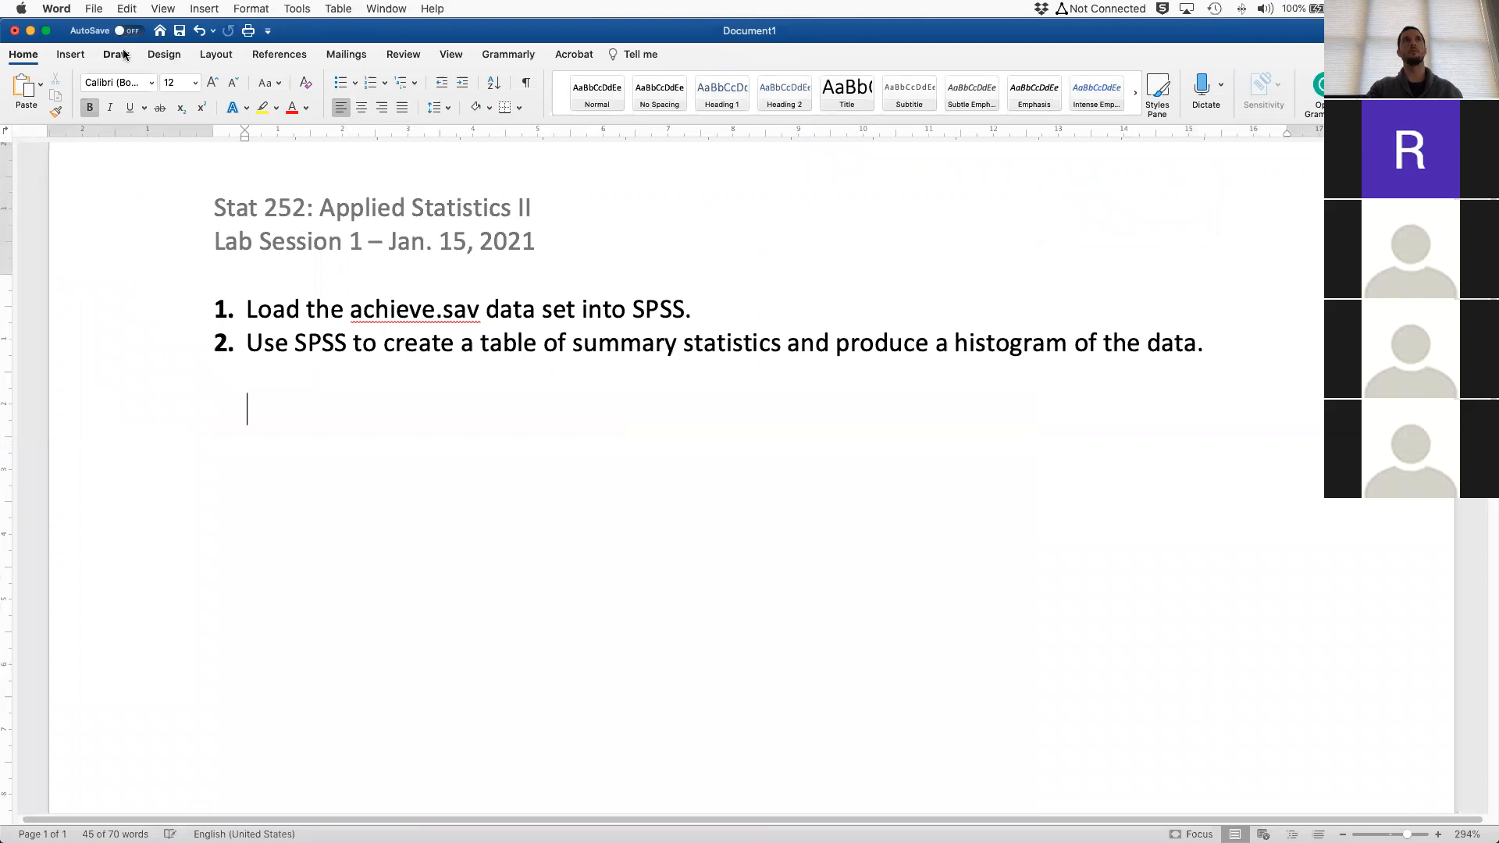
Insert the Descriptives table screenshot from the Desktop as a picture below the second numbered item
click(123, 53)
click(80, 56)
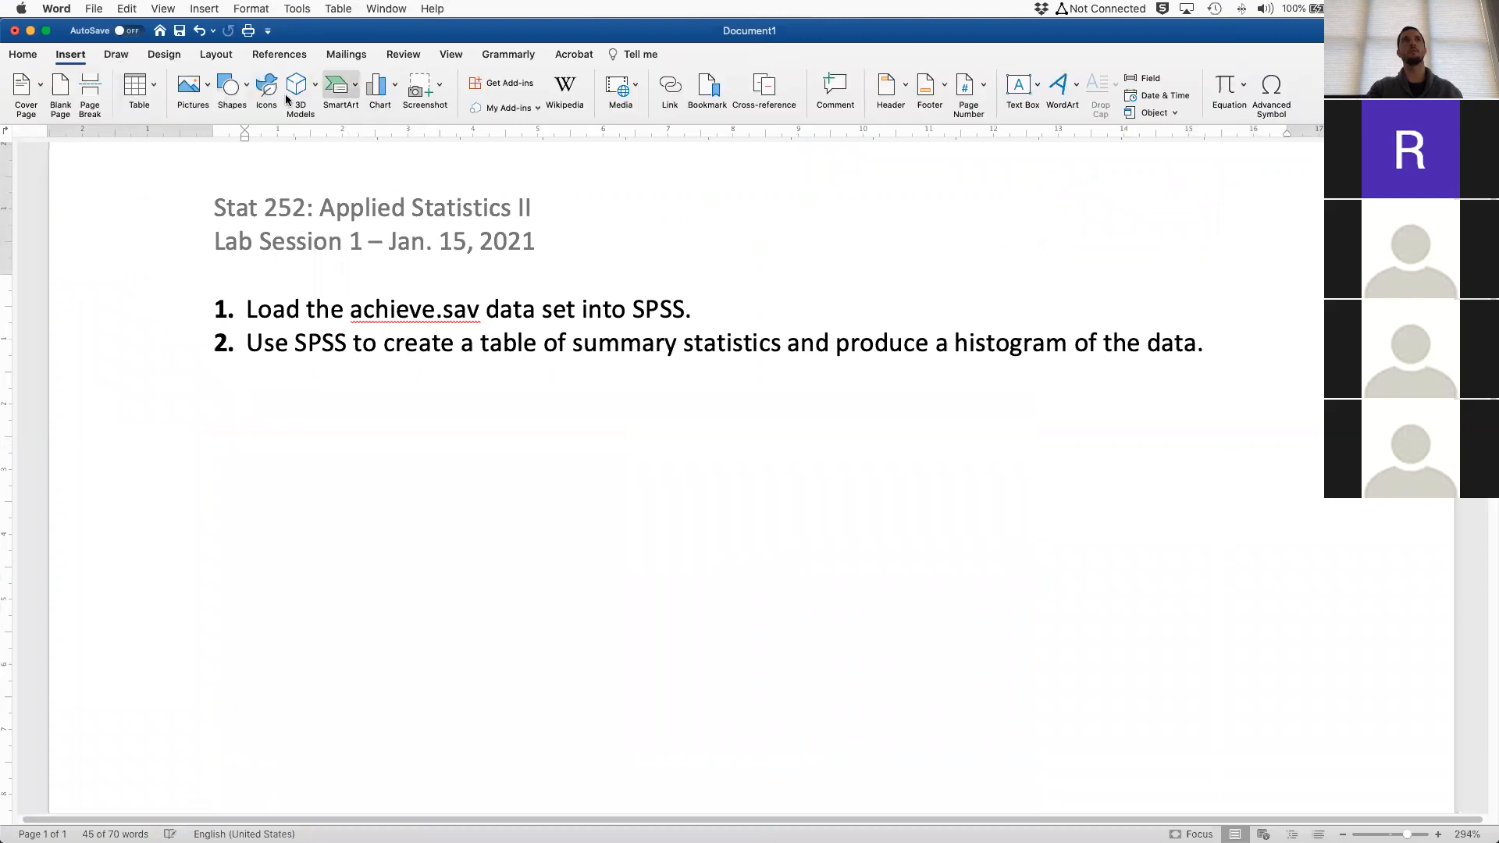
click(189, 93)
click(228, 125)
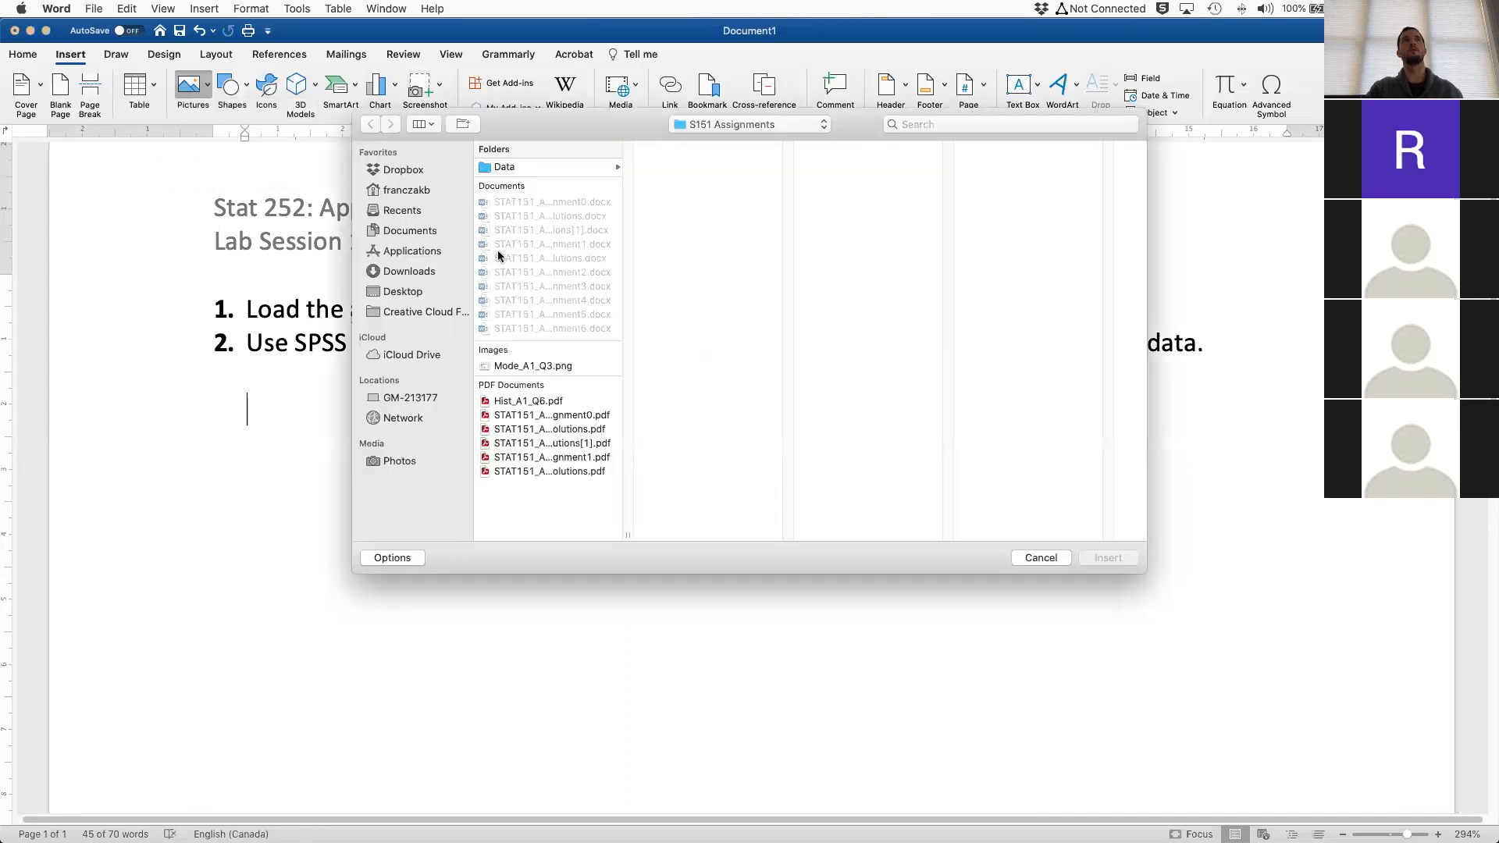
click(401, 290)
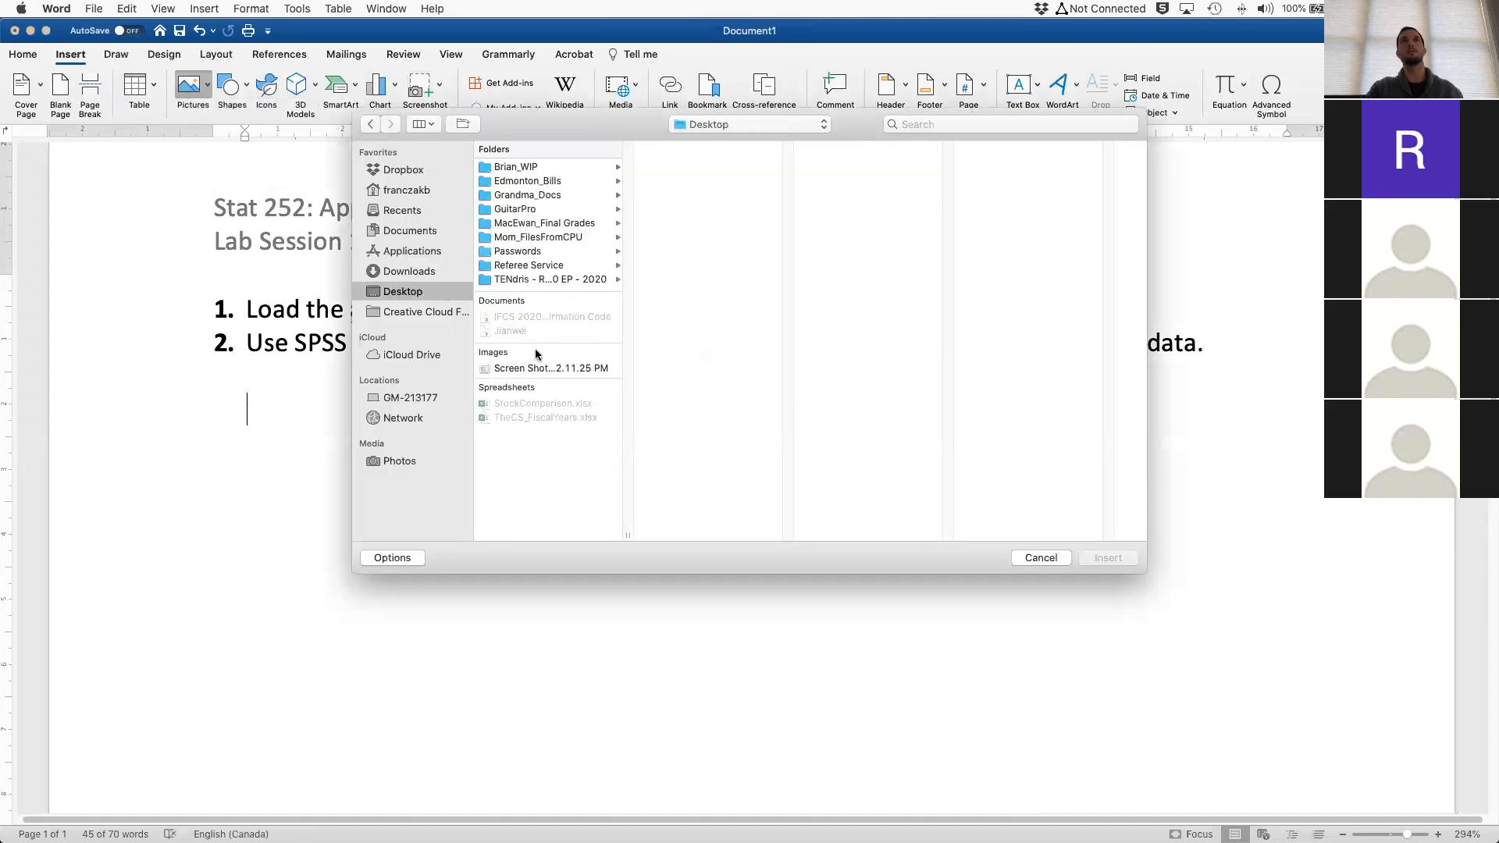
click(537, 367)
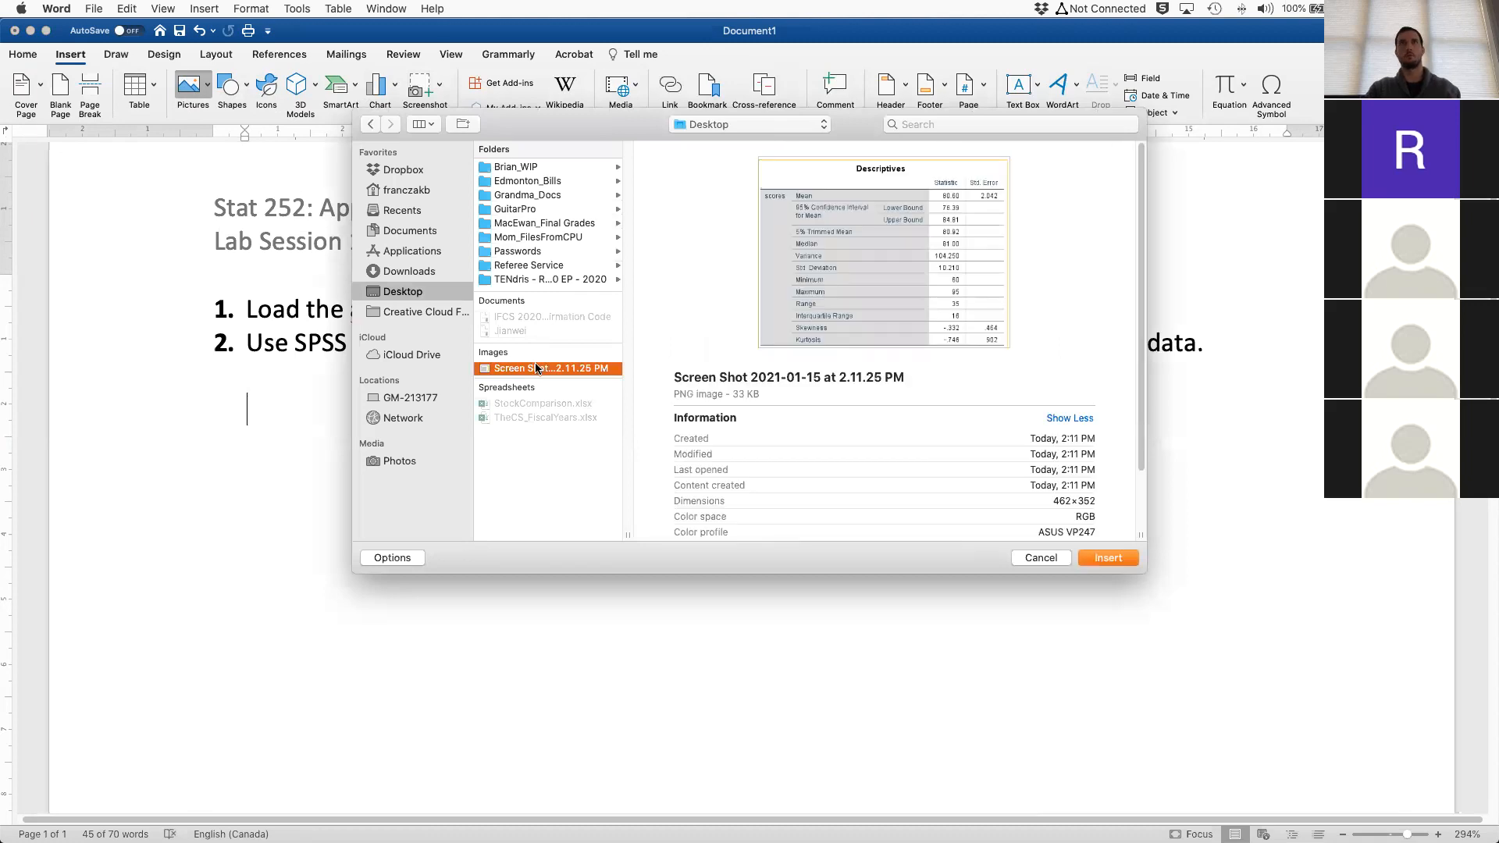
double_click(536, 369)
Shrink the inserted Descriptives picture and narrow it to about 6.5 cm wide by 5.5 cm high
scroll(591, 493, down, 3)
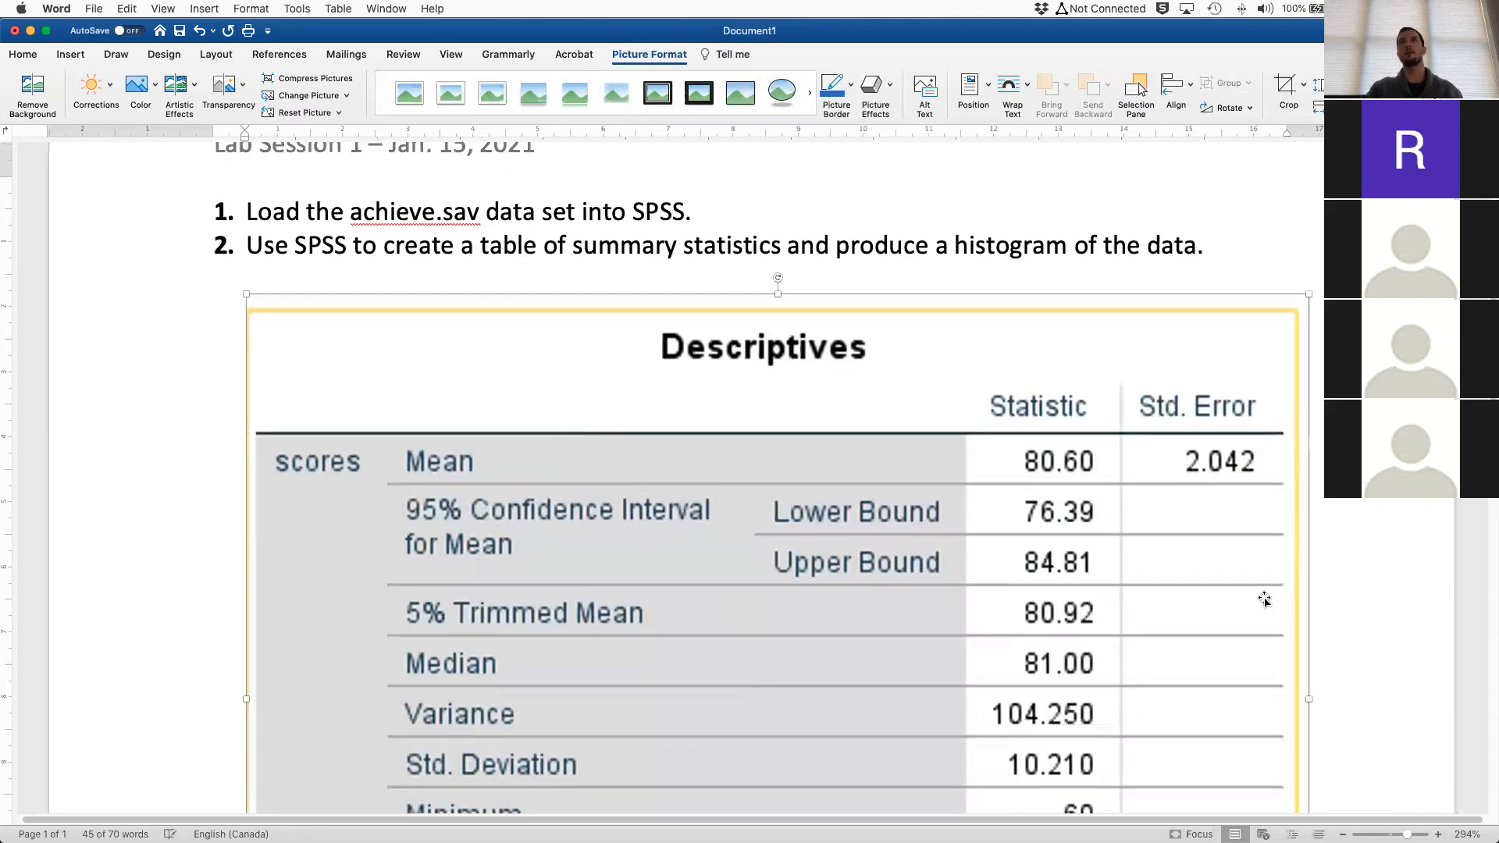
scroll(1265, 600, down, 10)
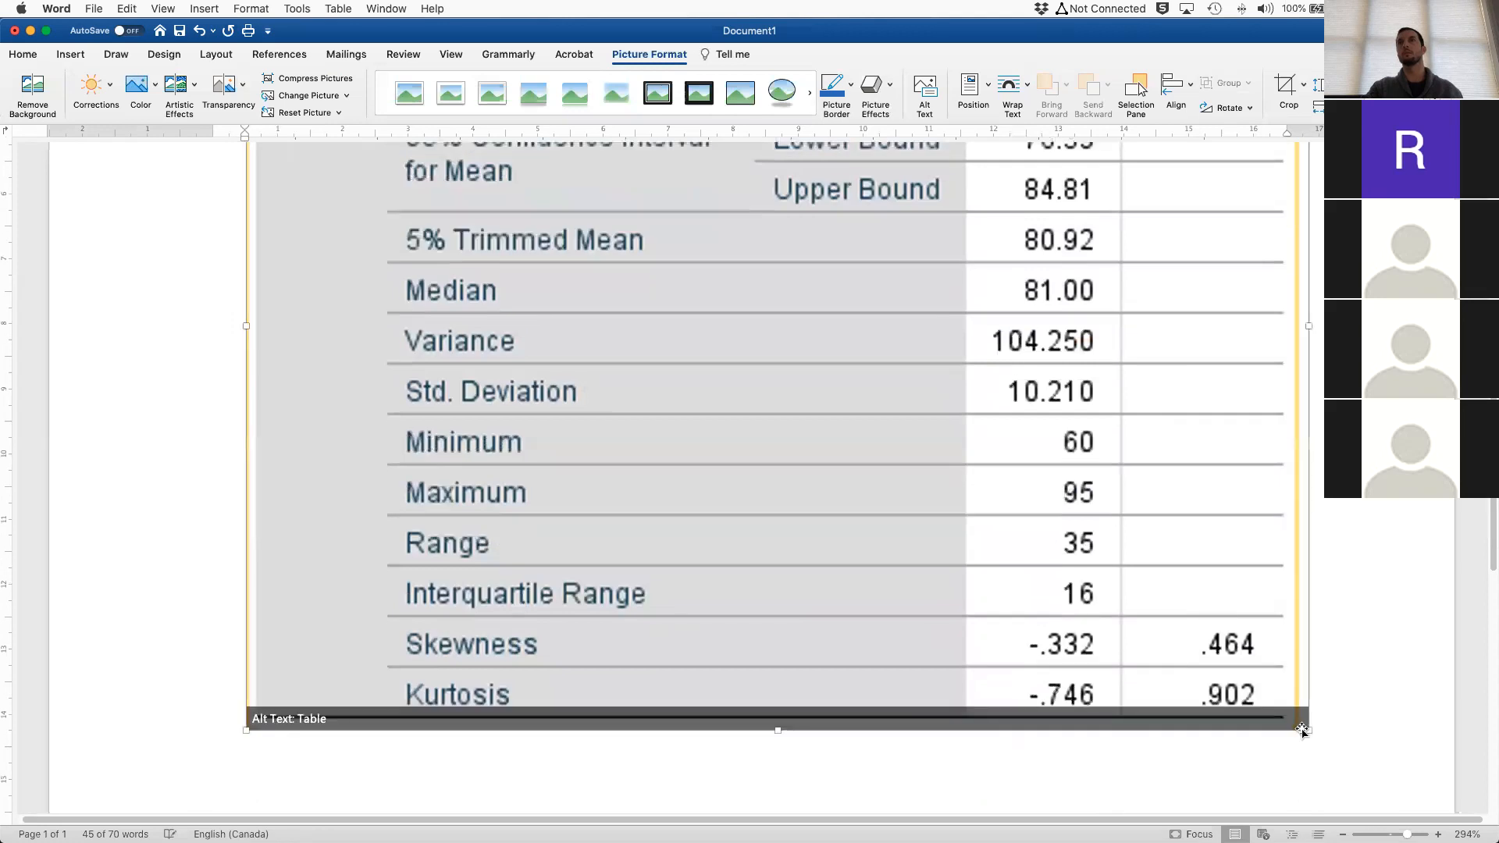
drag(1308, 729, 781, 367)
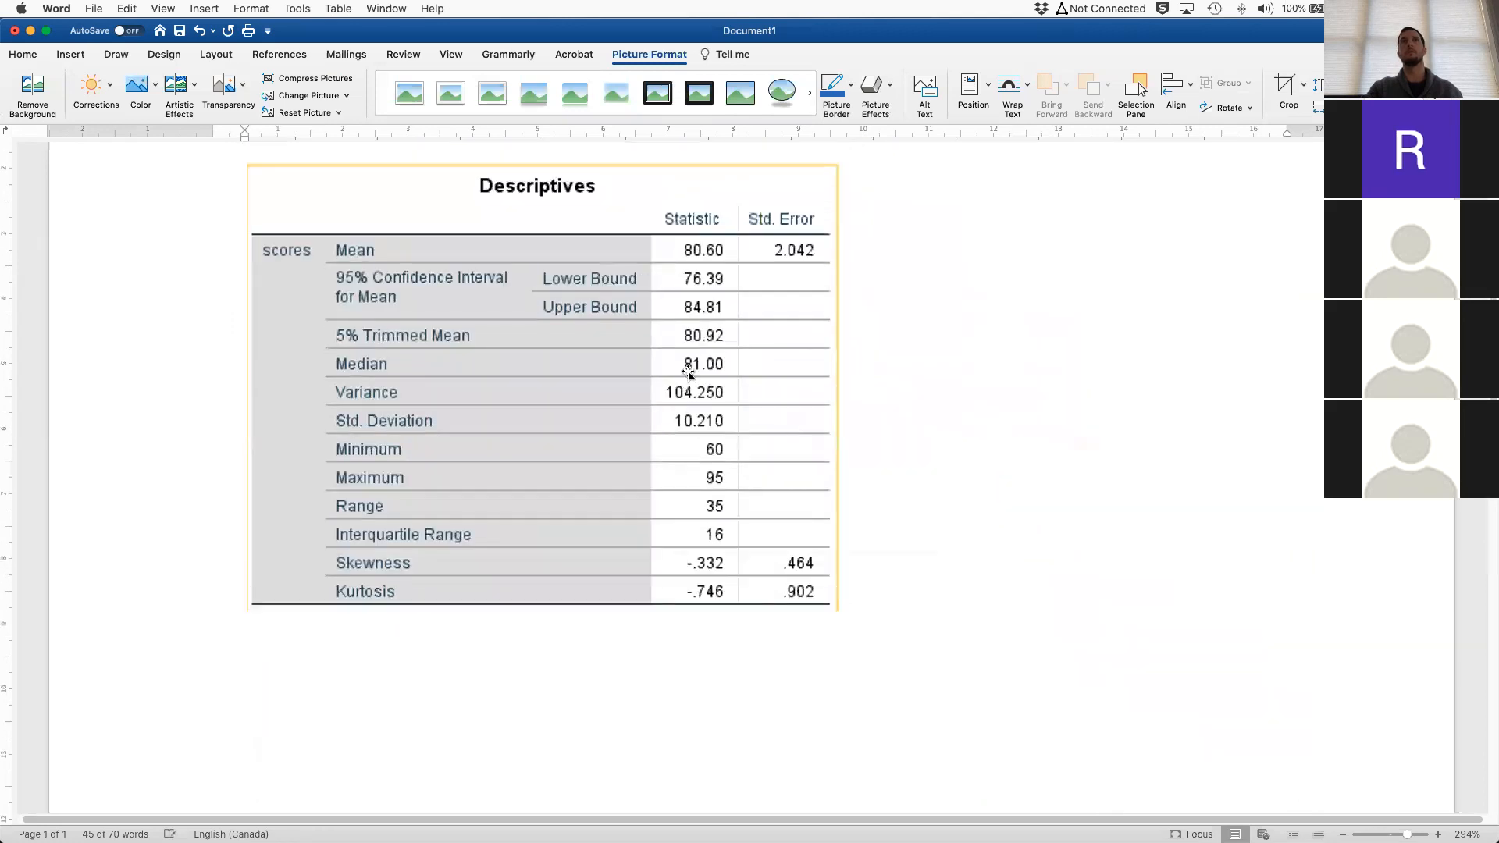
drag(816, 714, 711, 640)
scroll(850, 331, up, 2)
scroll(880, 566, up, 2)
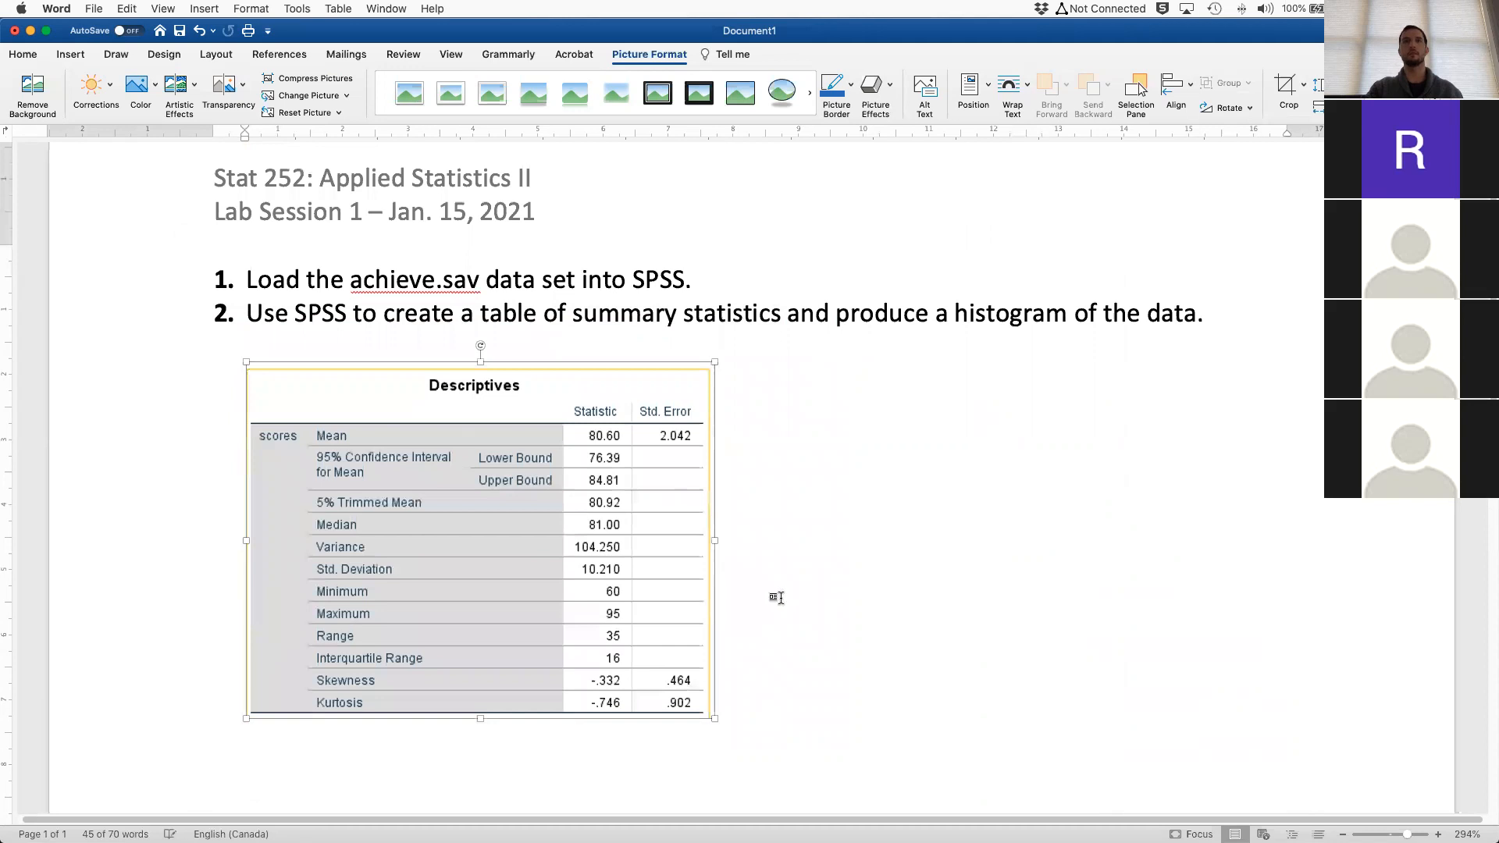
drag(715, 540, 666, 541)
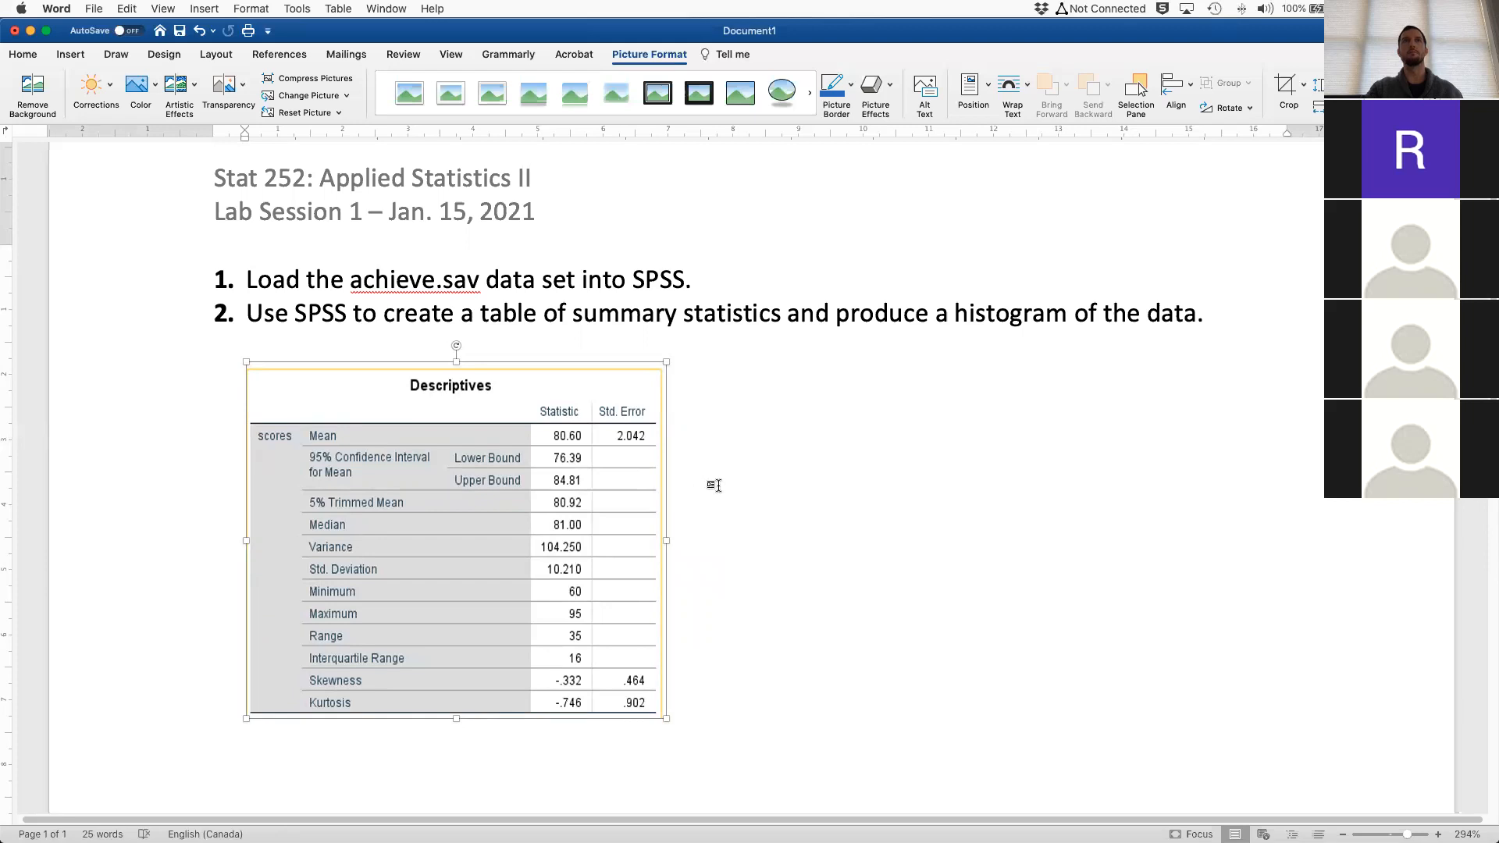
Select the Descriptives picture and set its text wrapping to In Line with Text
scroll(715, 485, up, 1)
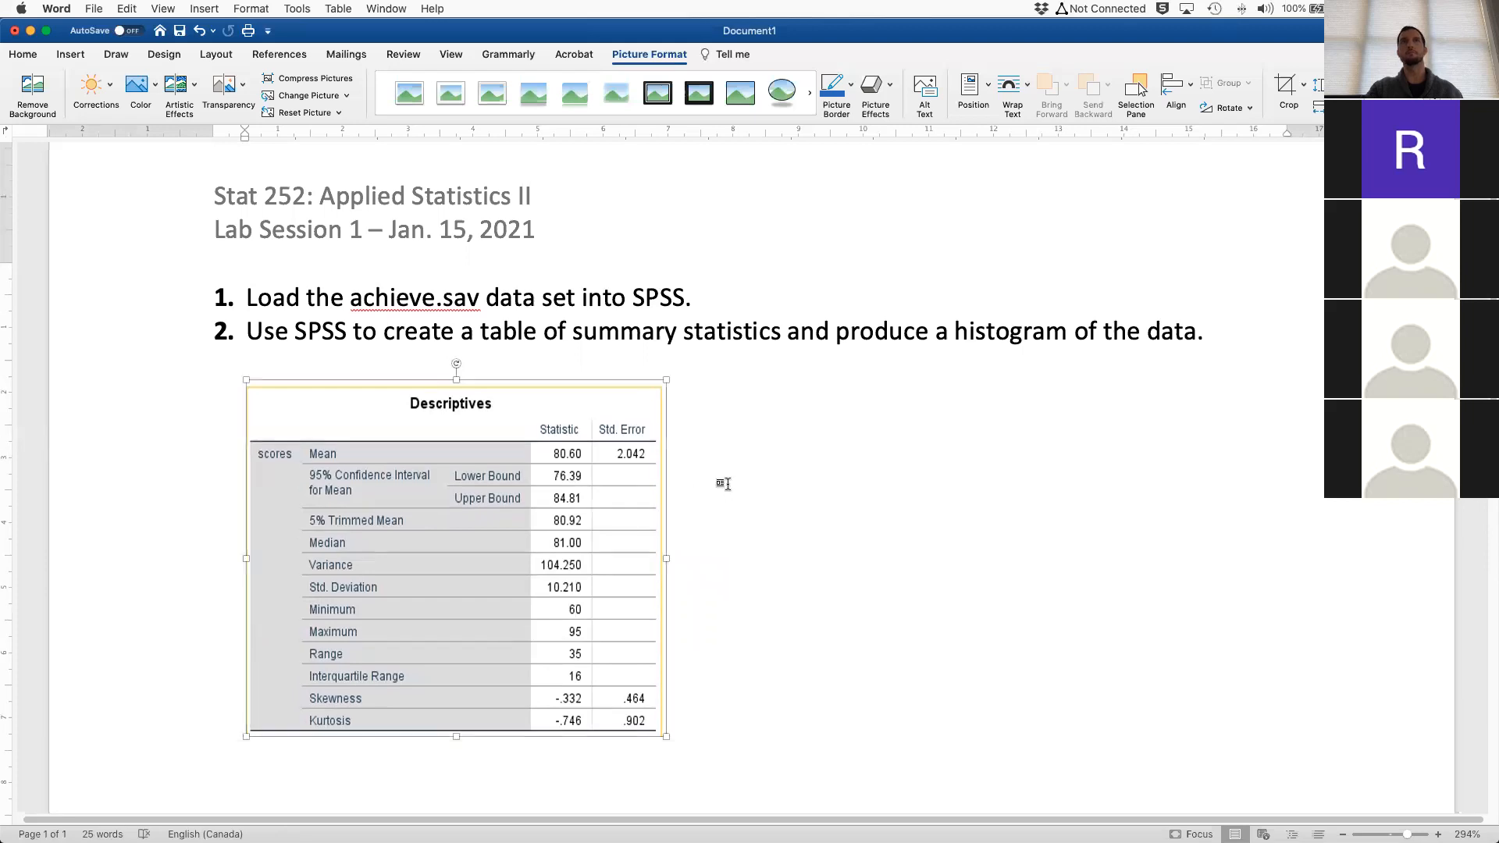
click(772, 435)
scroll(781, 426, up, 3)
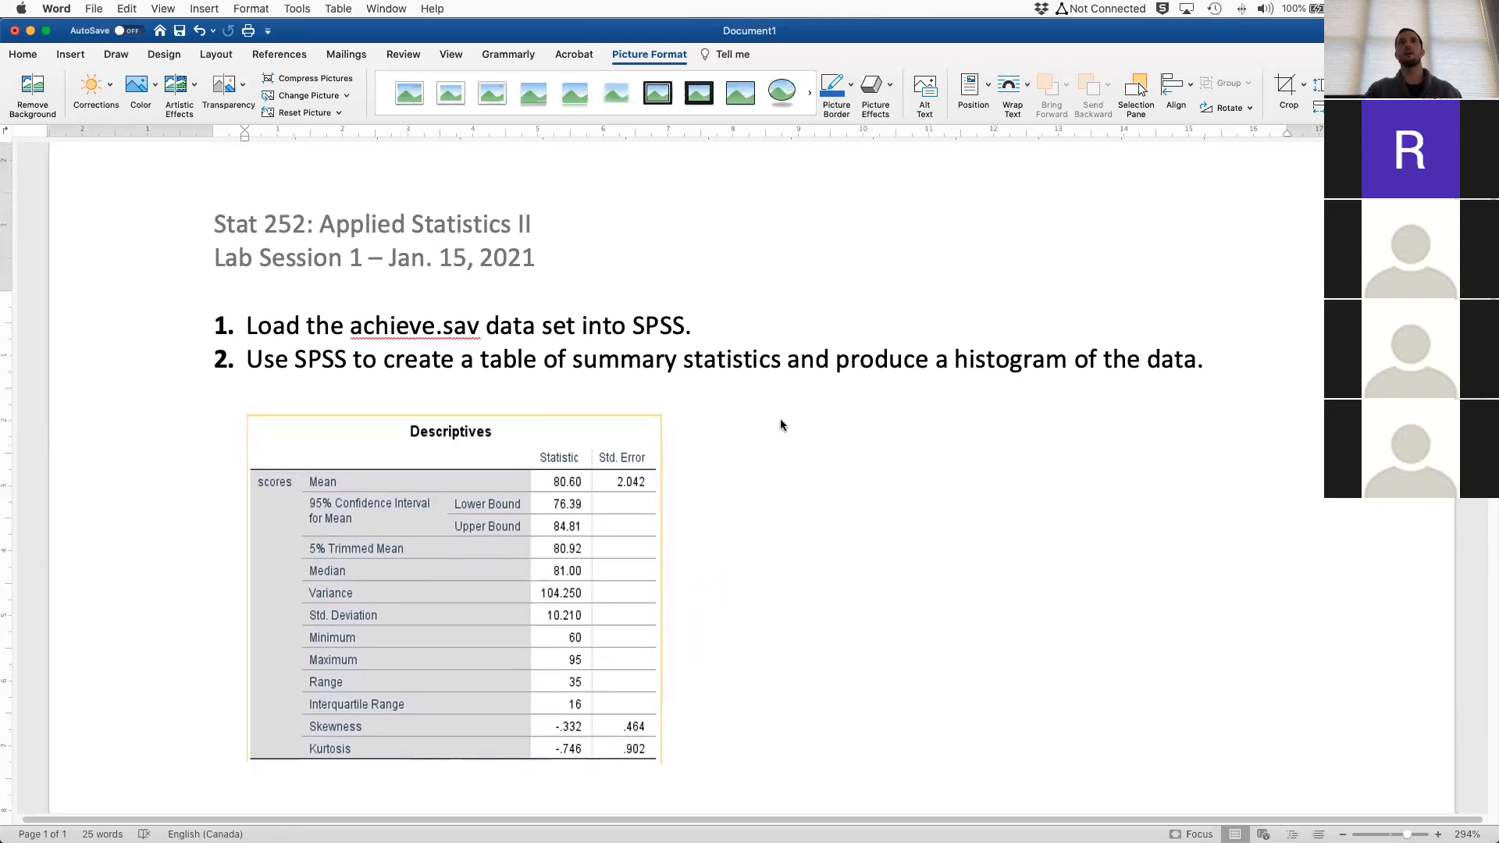
scroll(780, 426, down, 2)
click(606, 481)
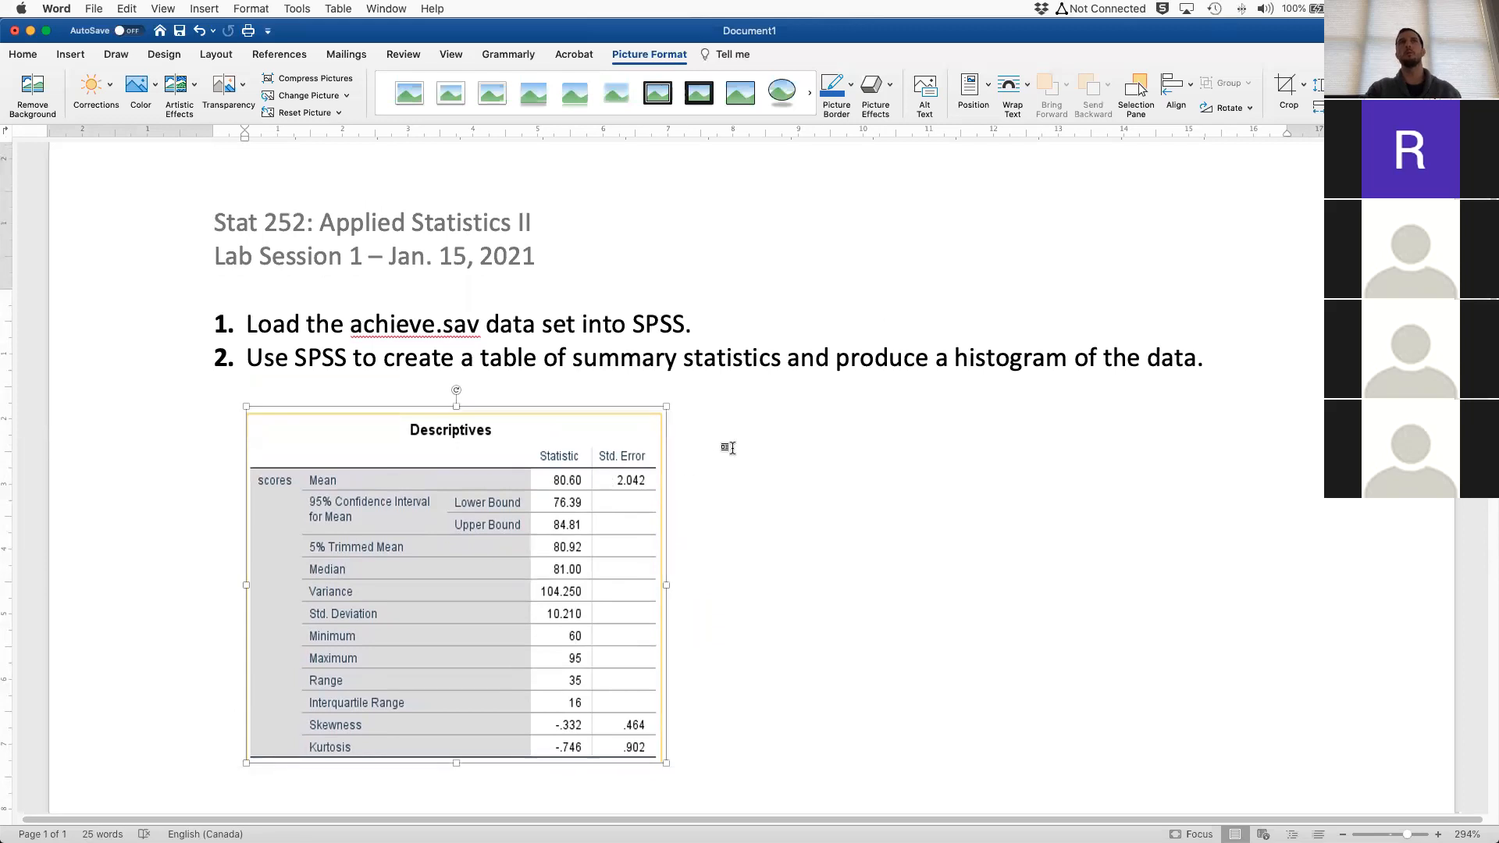
scroll(773, 464, up, 1)
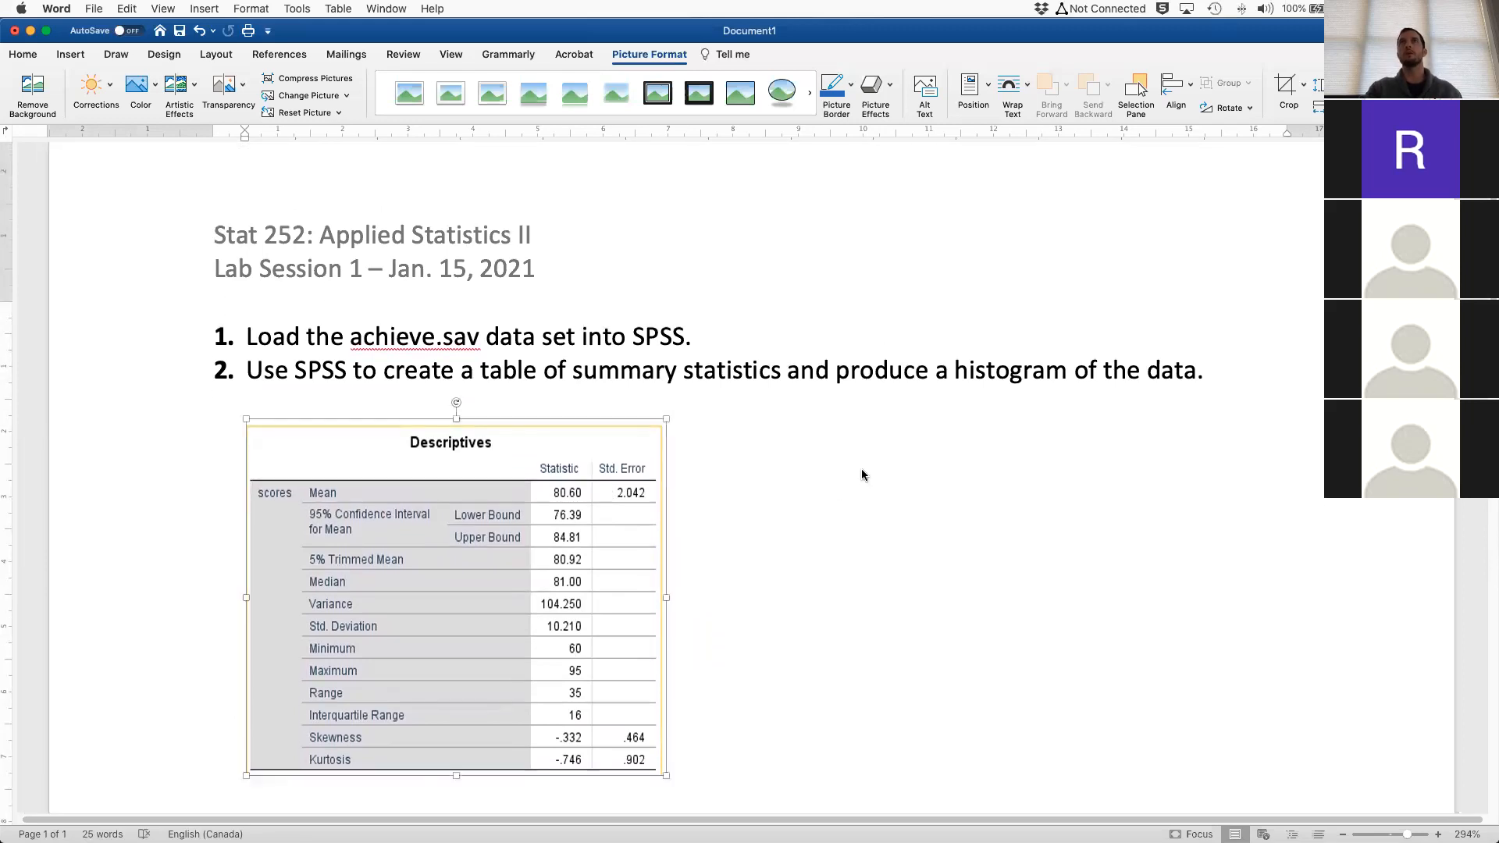
scroll(697, 534, up, 1)
click(1013, 86)
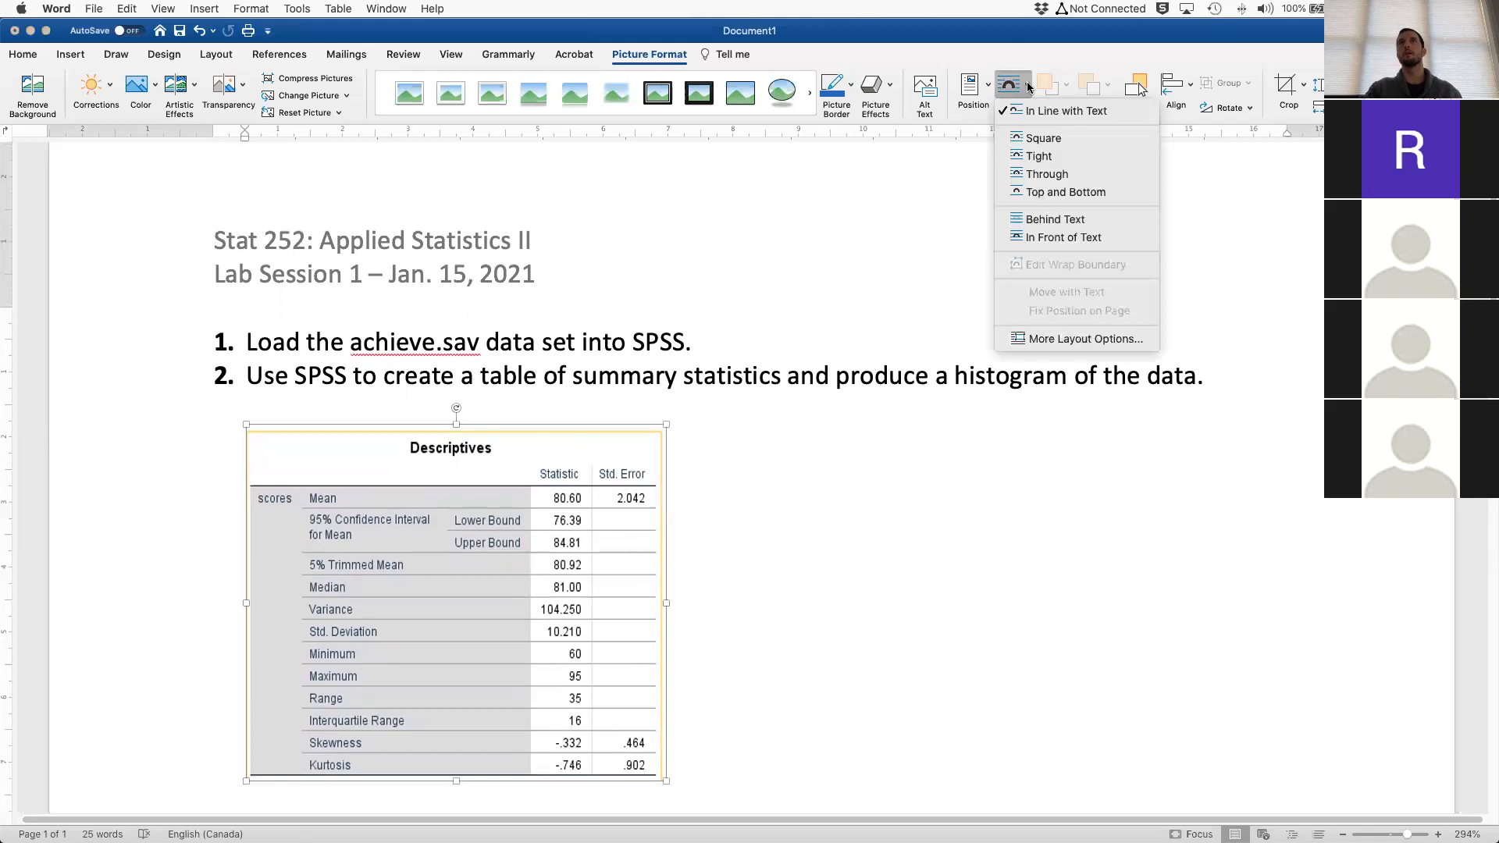
click(1059, 114)
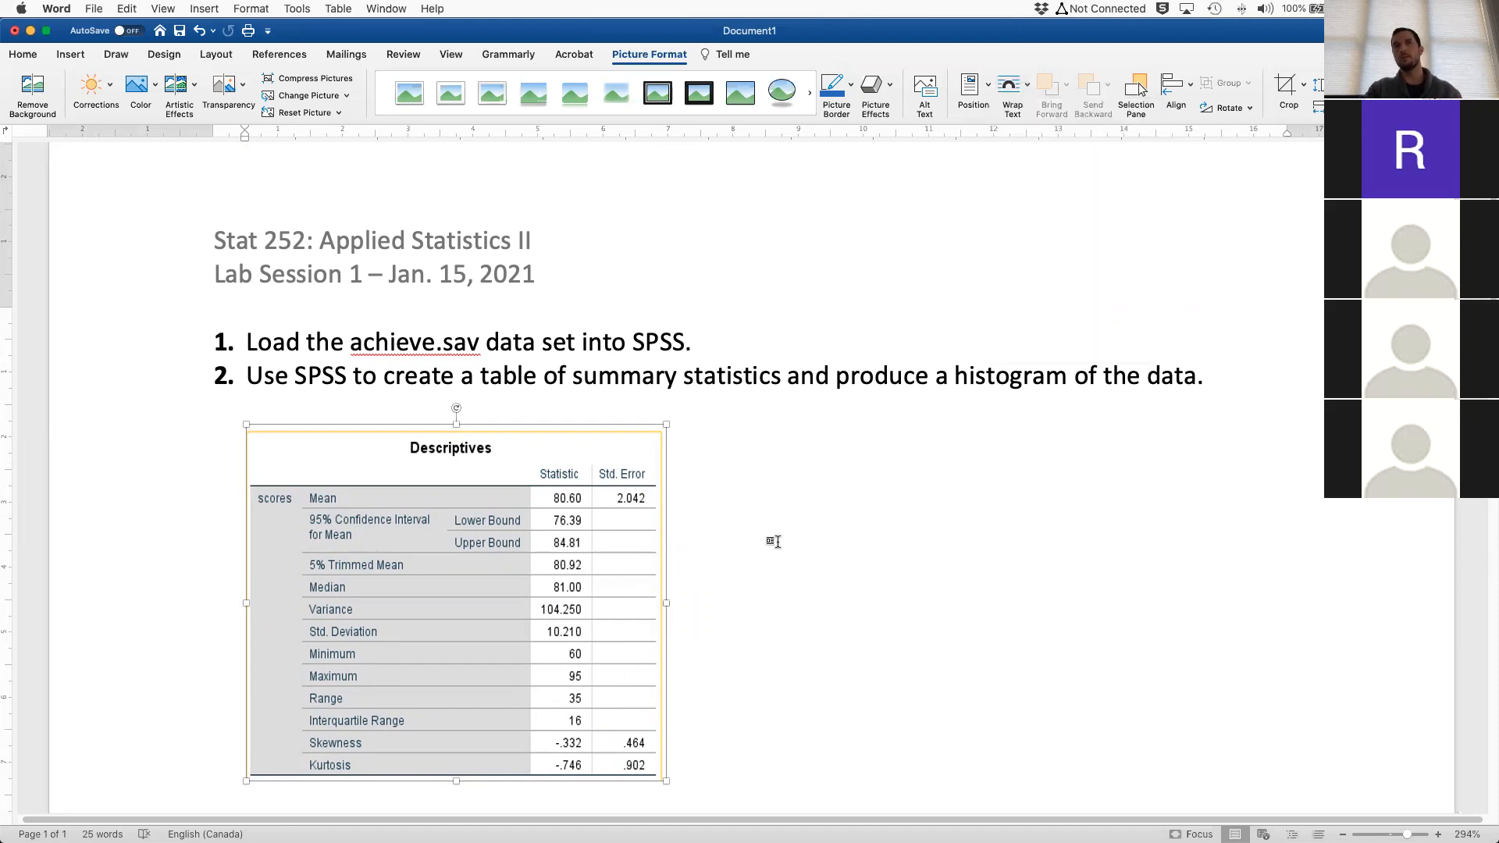
scroll(770, 539, down, 2)
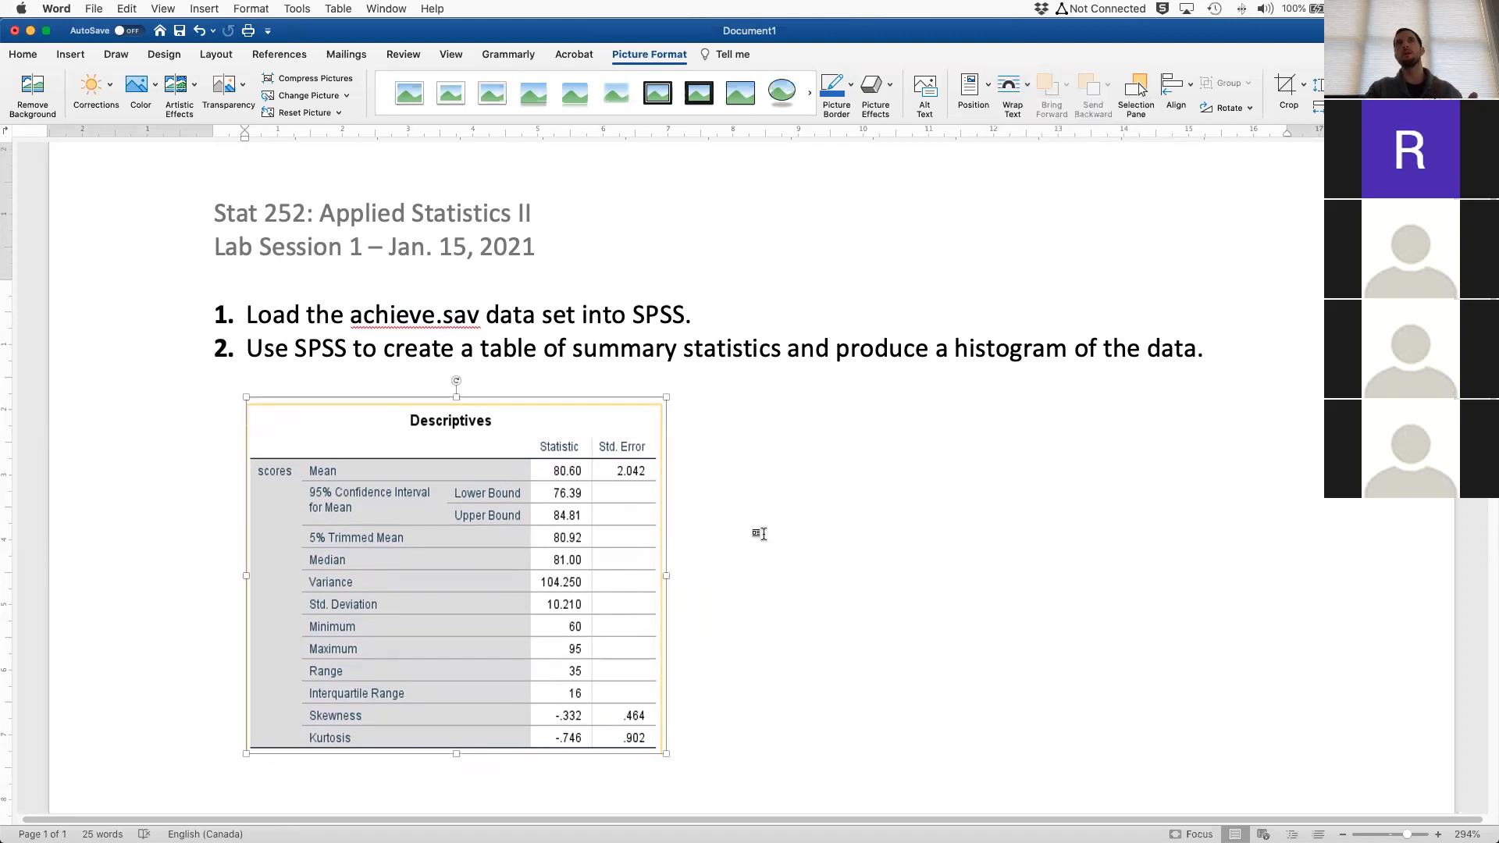
scroll(760, 534, down, 1)
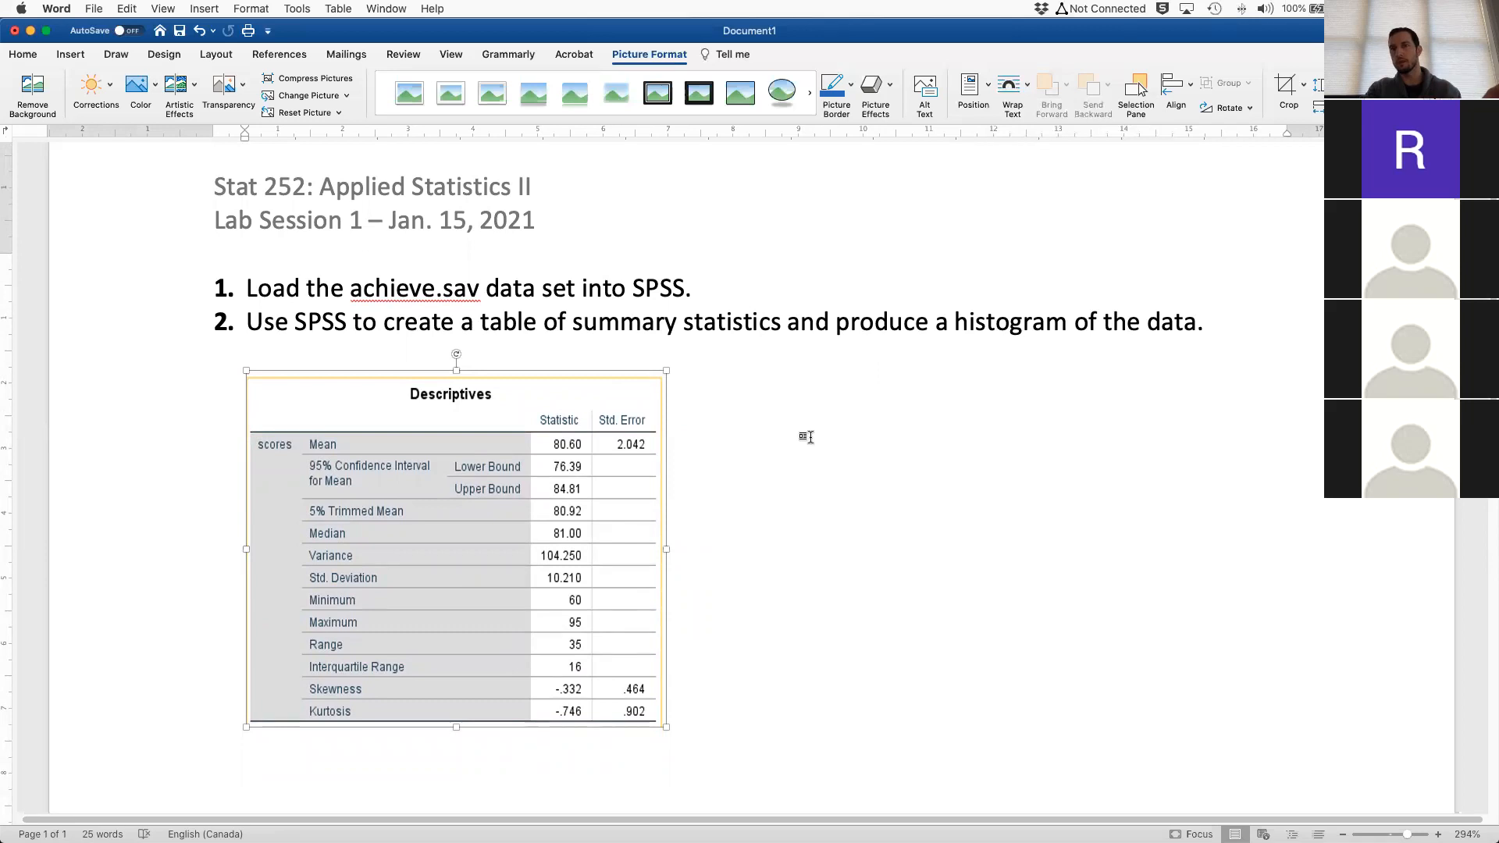
click(816, 477)
scroll(816, 477, down, 1)
scroll(816, 477, down, 1)
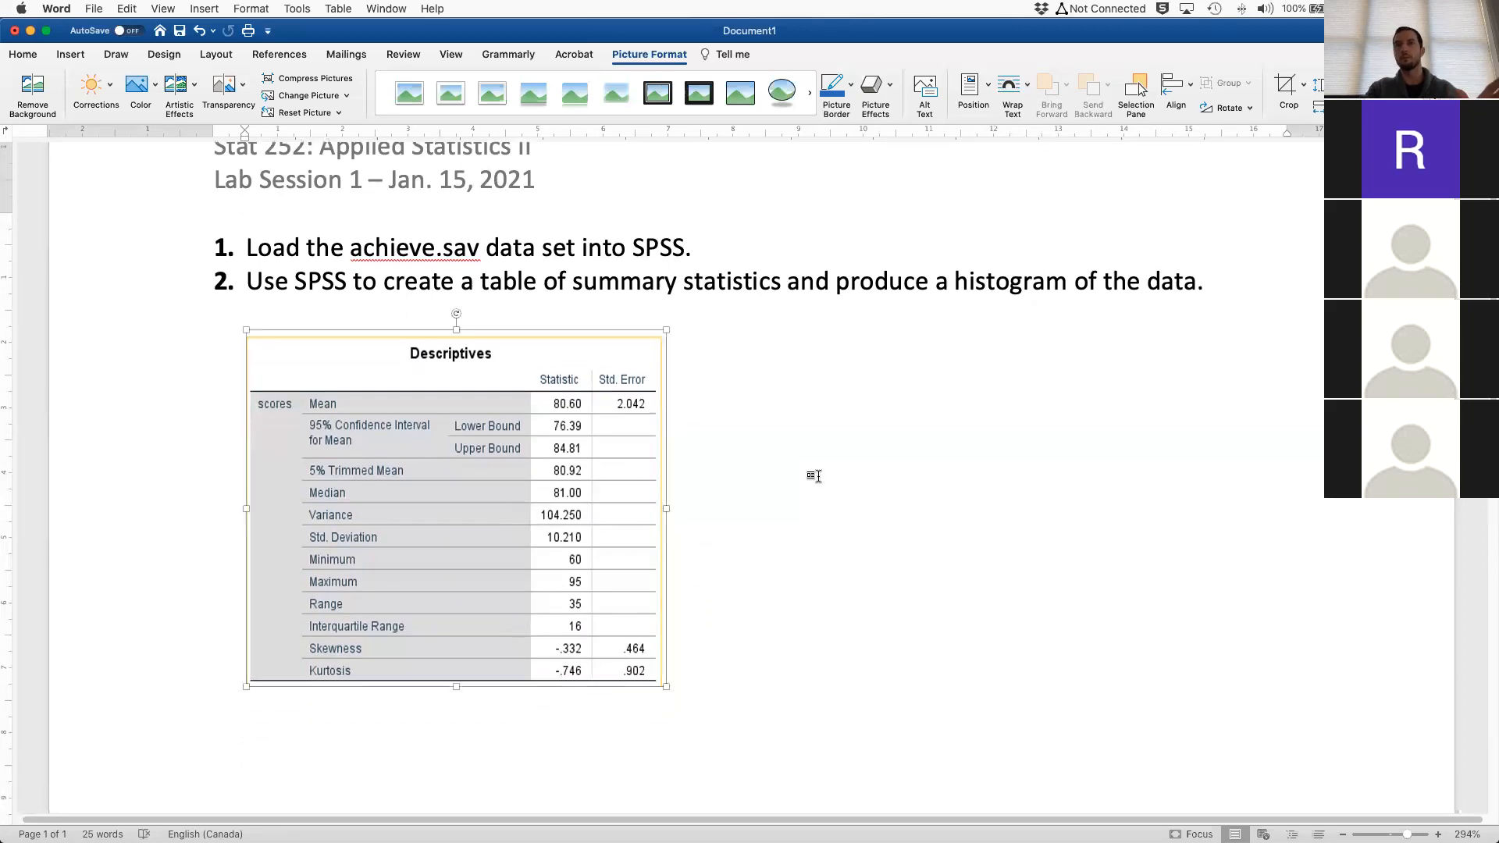
scroll(813, 473, down, 1)
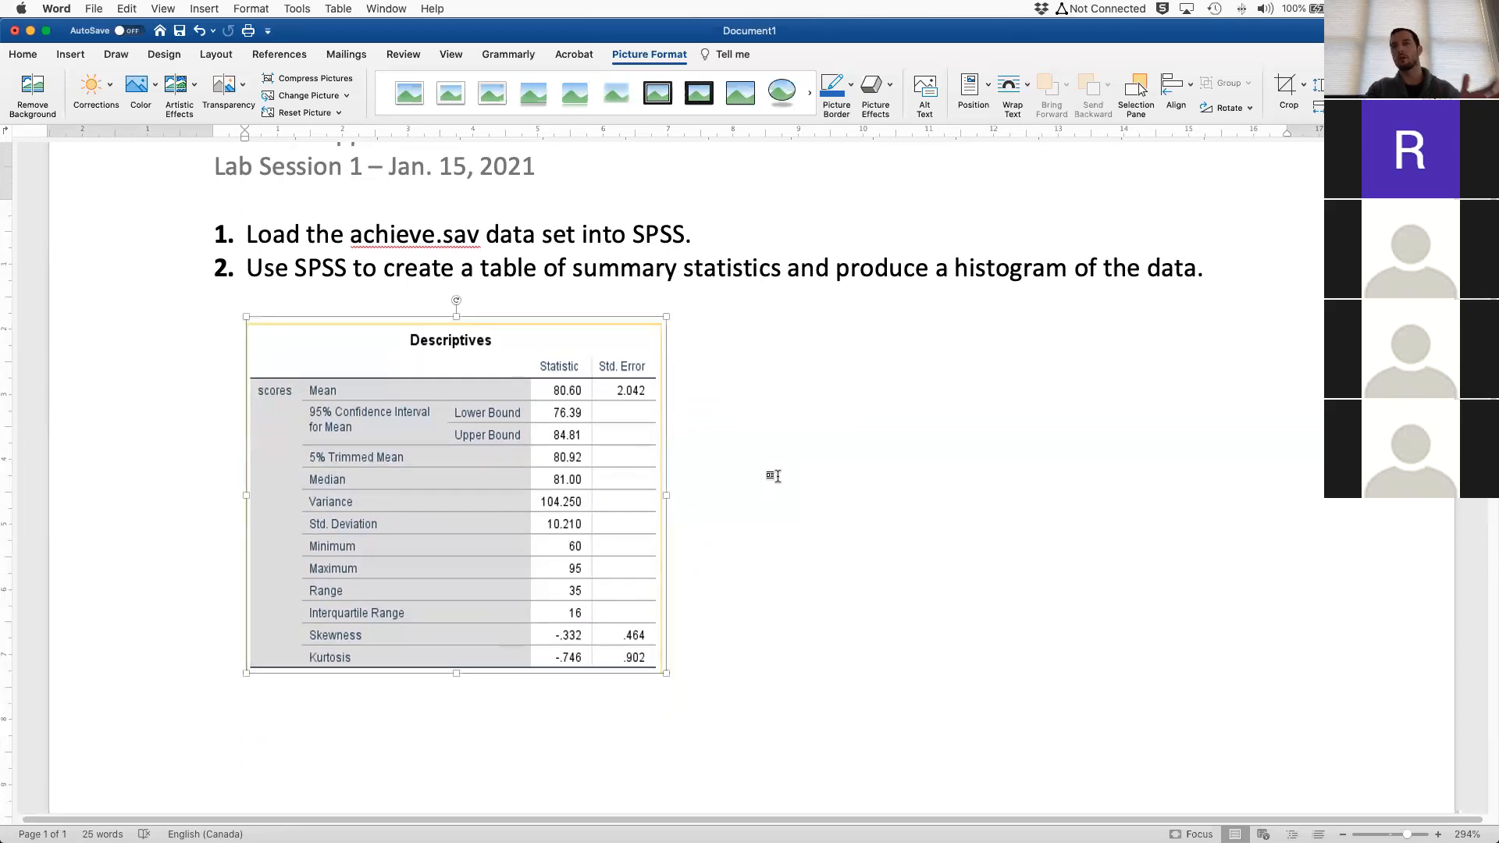
scroll(773, 473, down, 3)
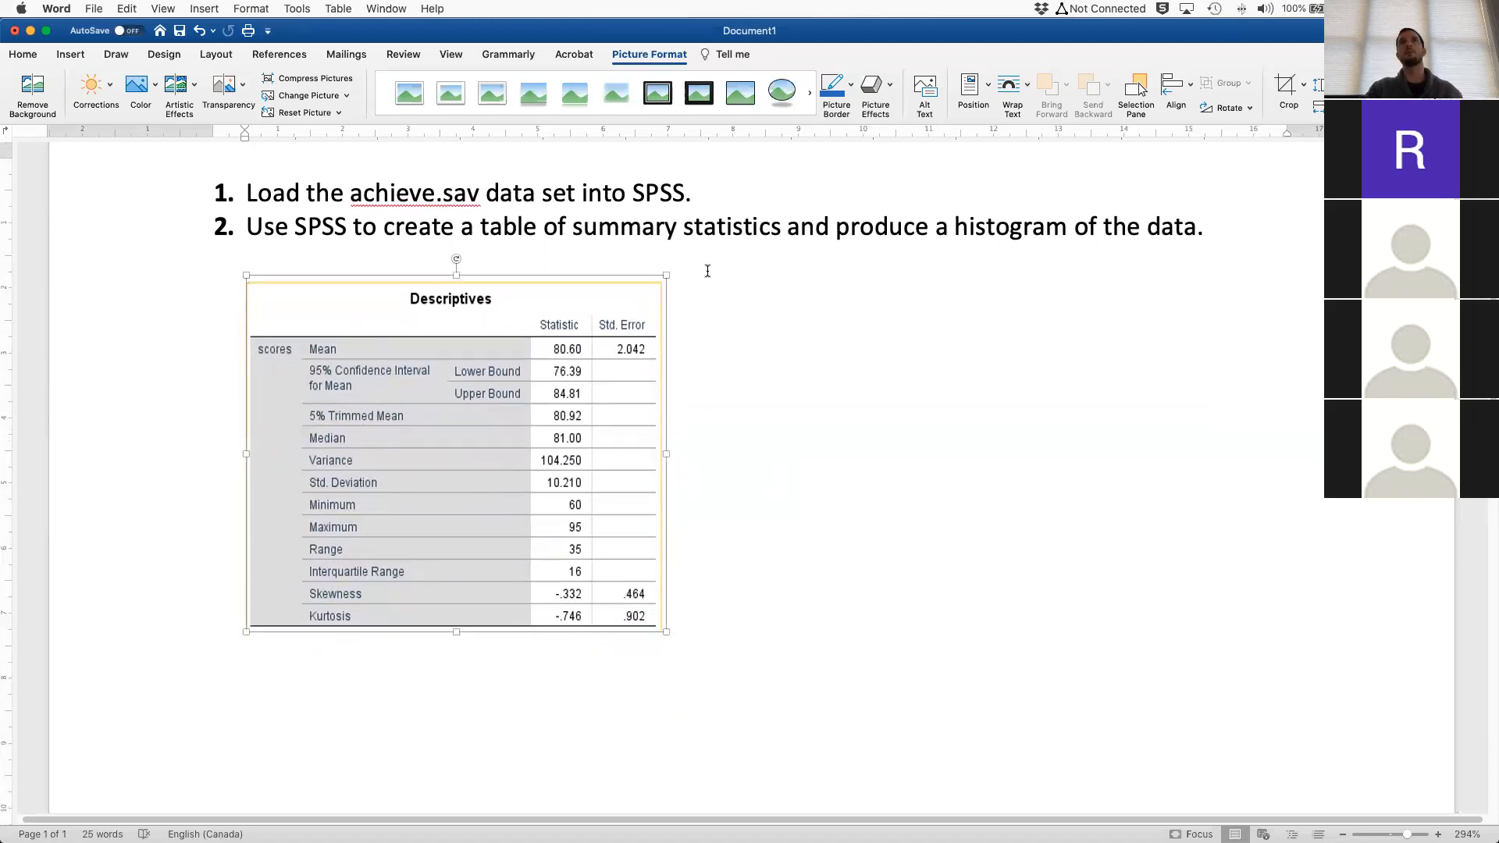
Switch back to the Horizon session and examine the stem-and-leaf plot and boxplot of scores in the SPSS output
key(ctrl+Left)
scroll(592, 445, down, 9)
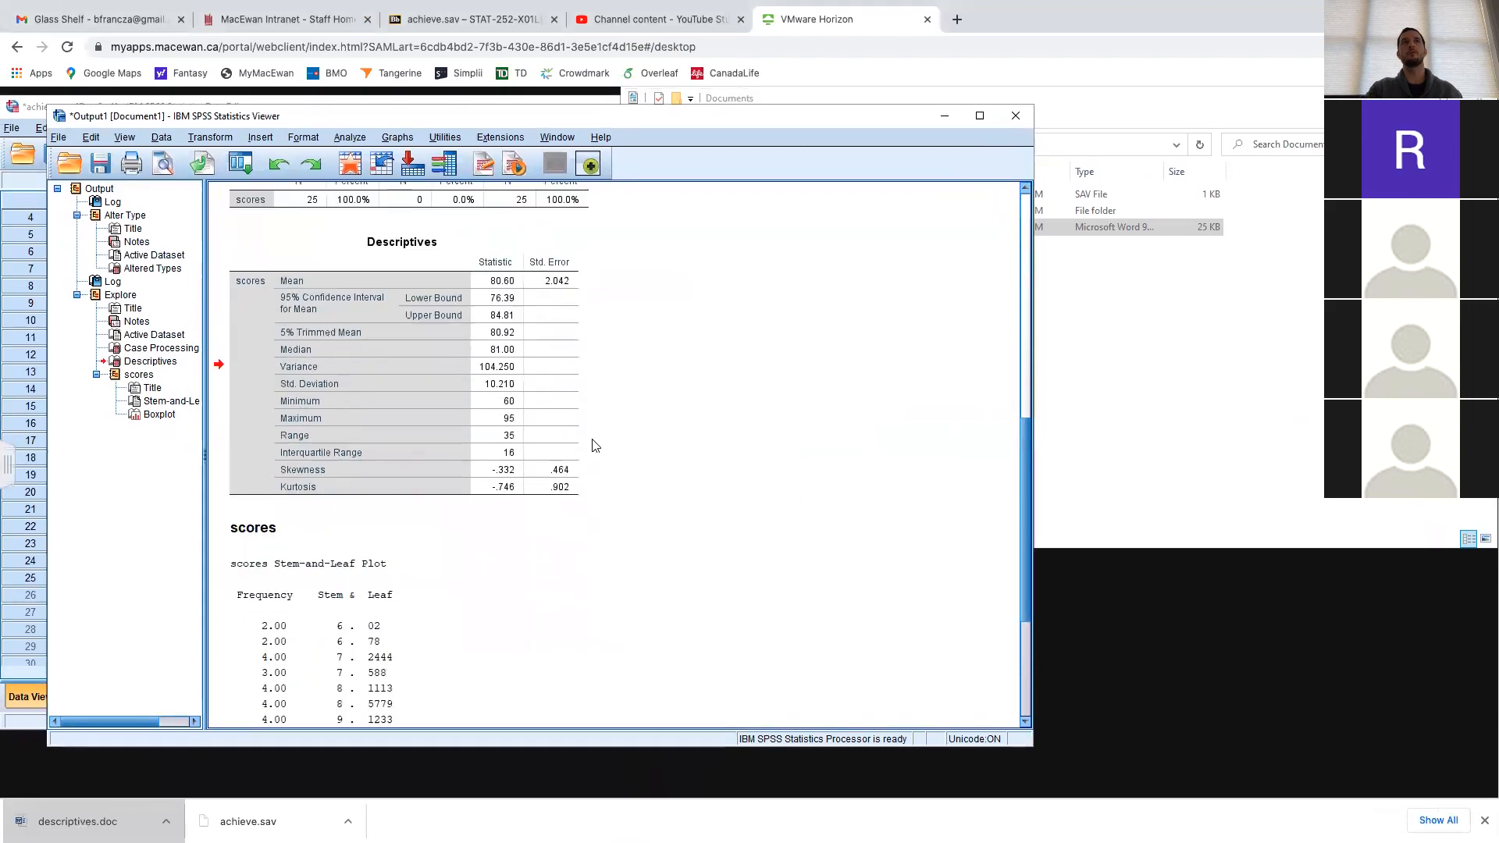
scroll(593, 446, down, 10)
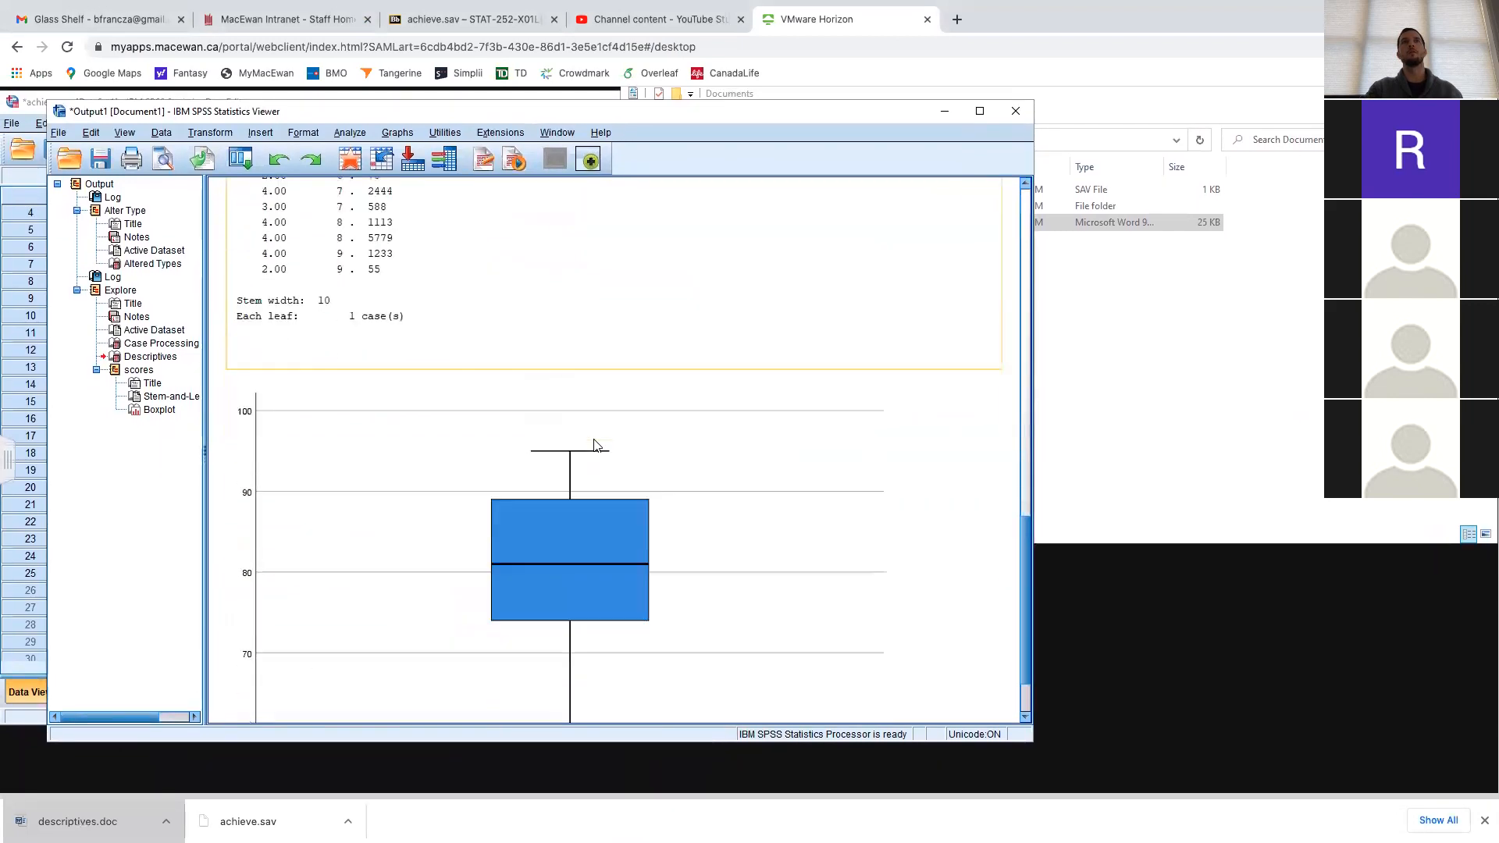
scroll(593, 445, down, 3)
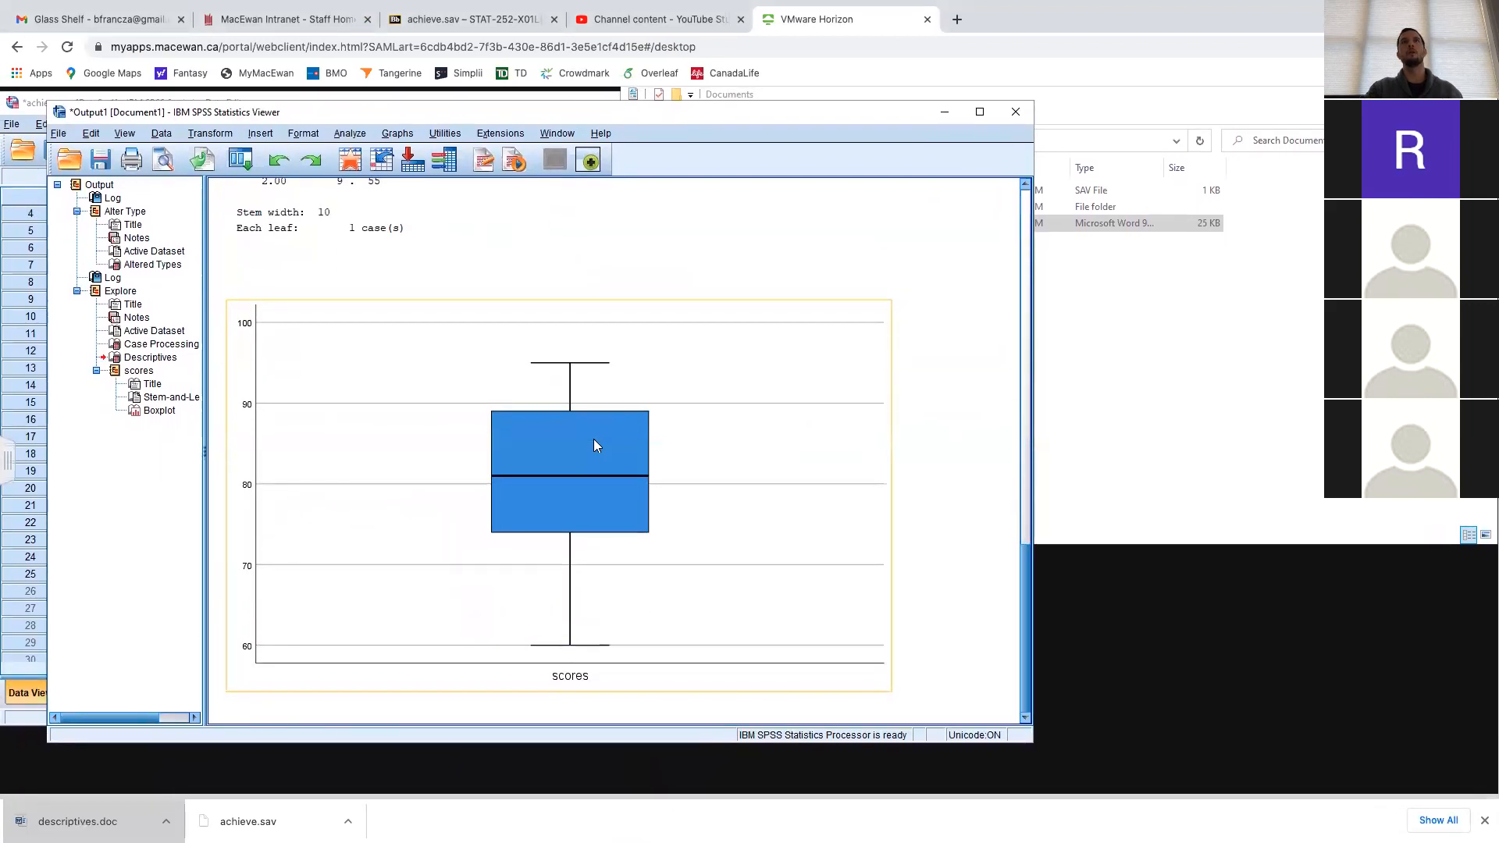
scroll(546, 445, up, 1)
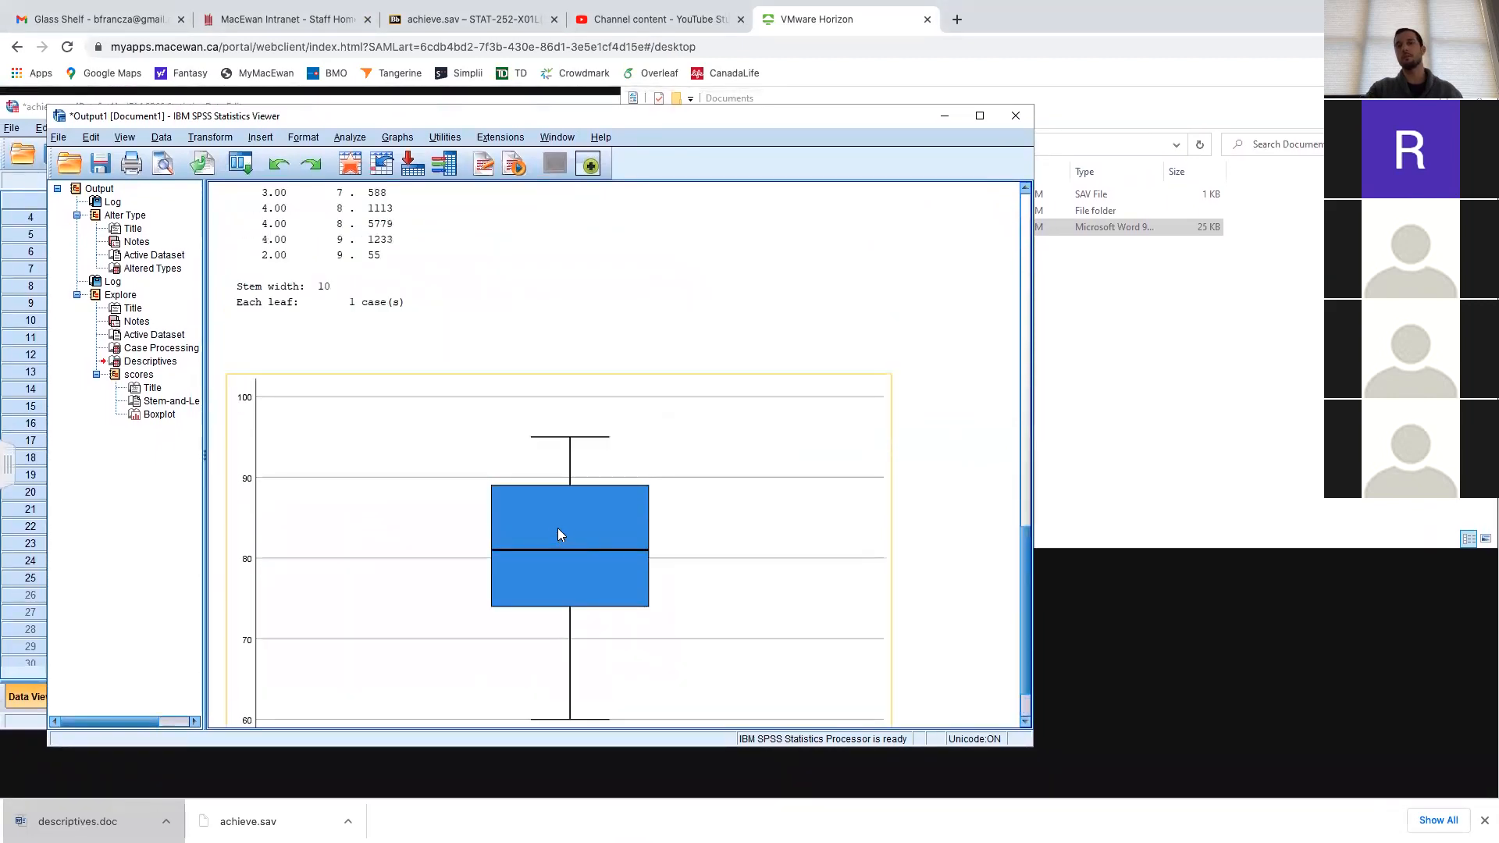
scroll(547, 500, down, 1)
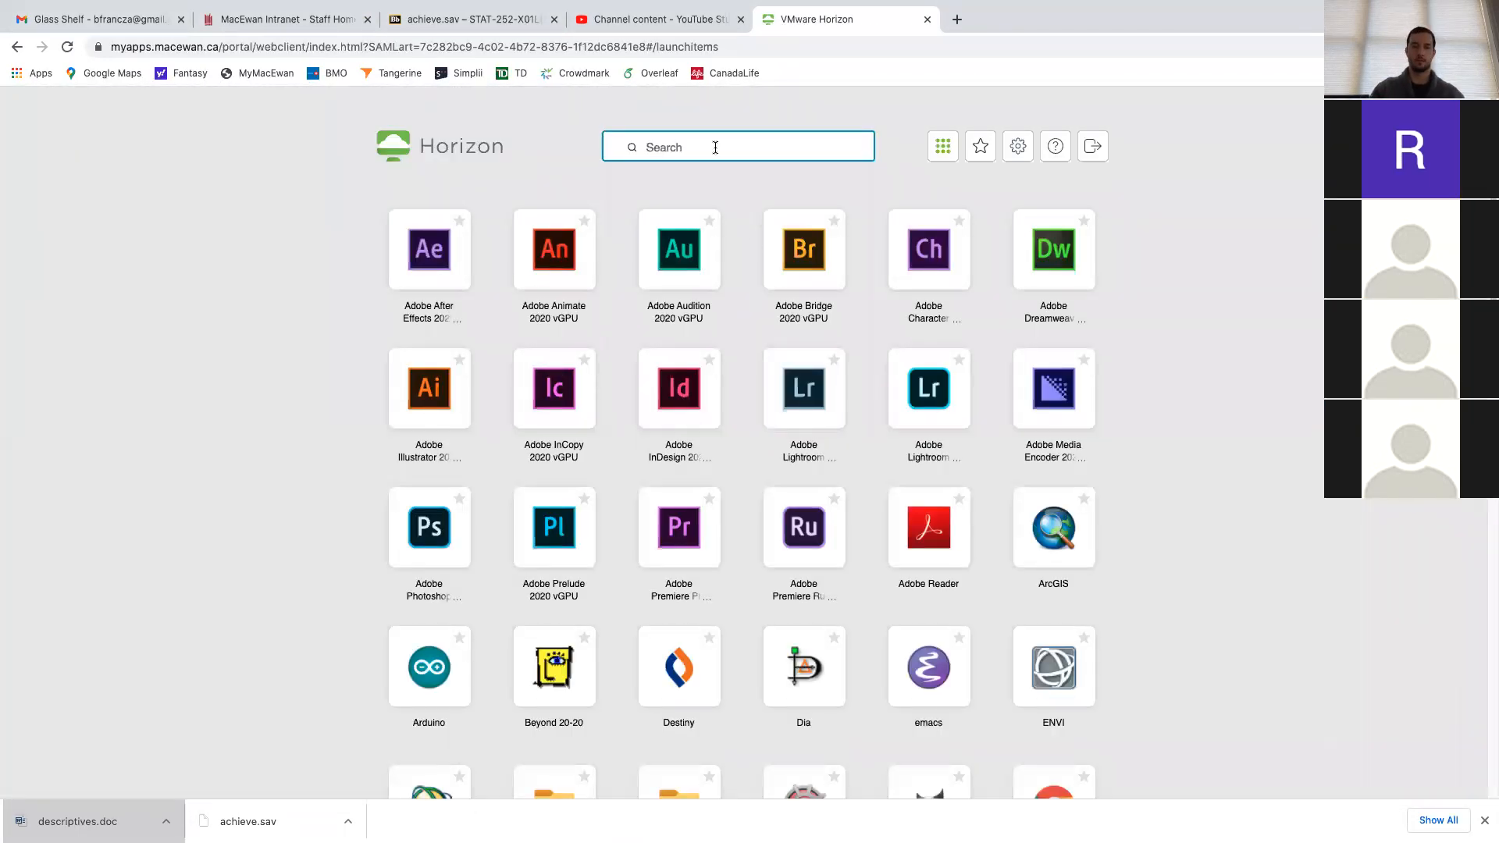
Search the Horizon application catalogue for SPSS and relaunch it, closing the browser's downloads page
text(SPSS)
click(431, 253)
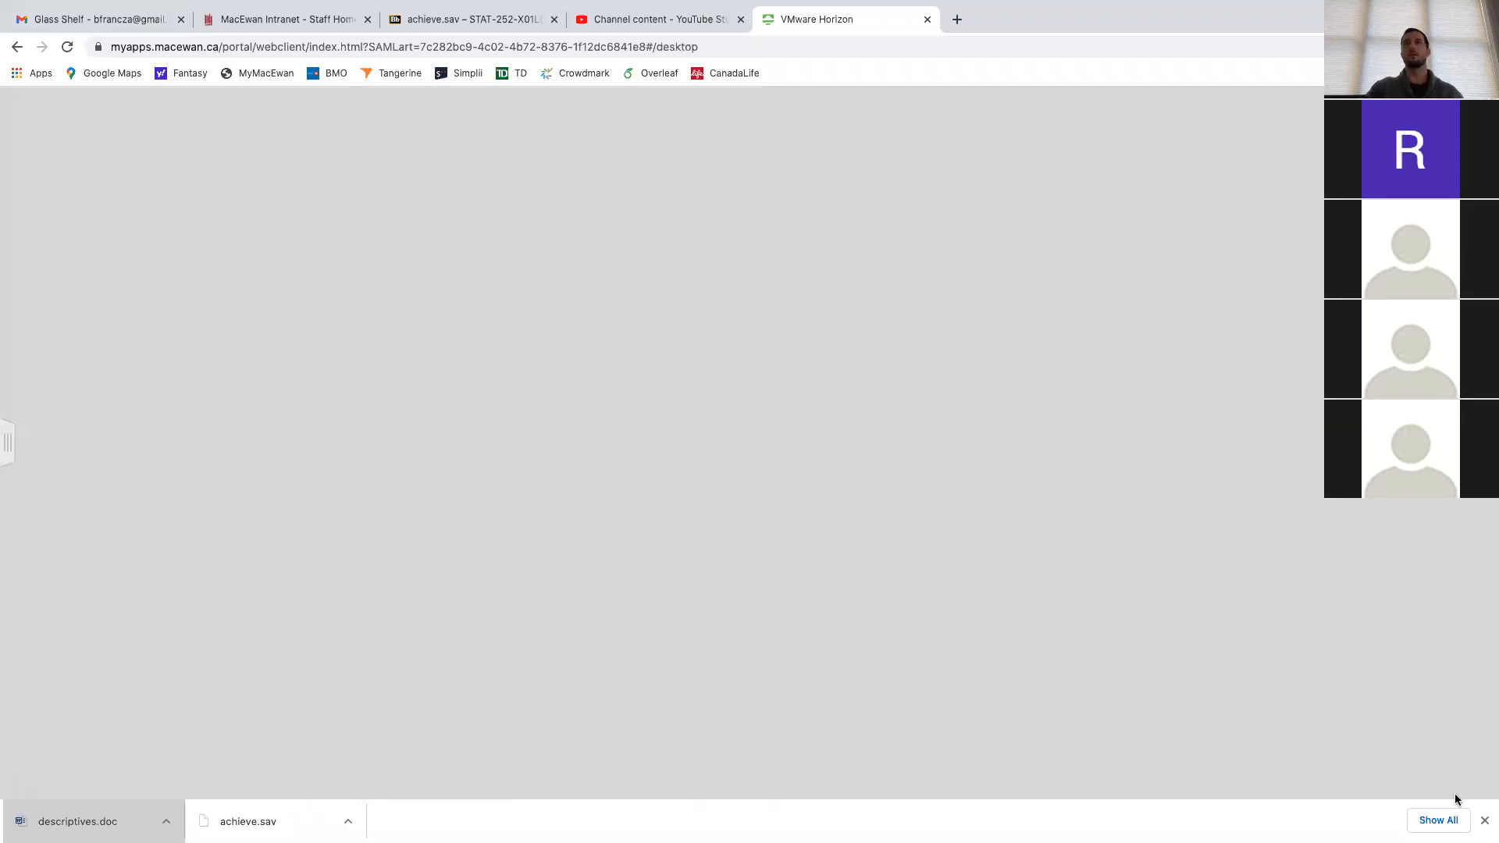
click(1439, 820)
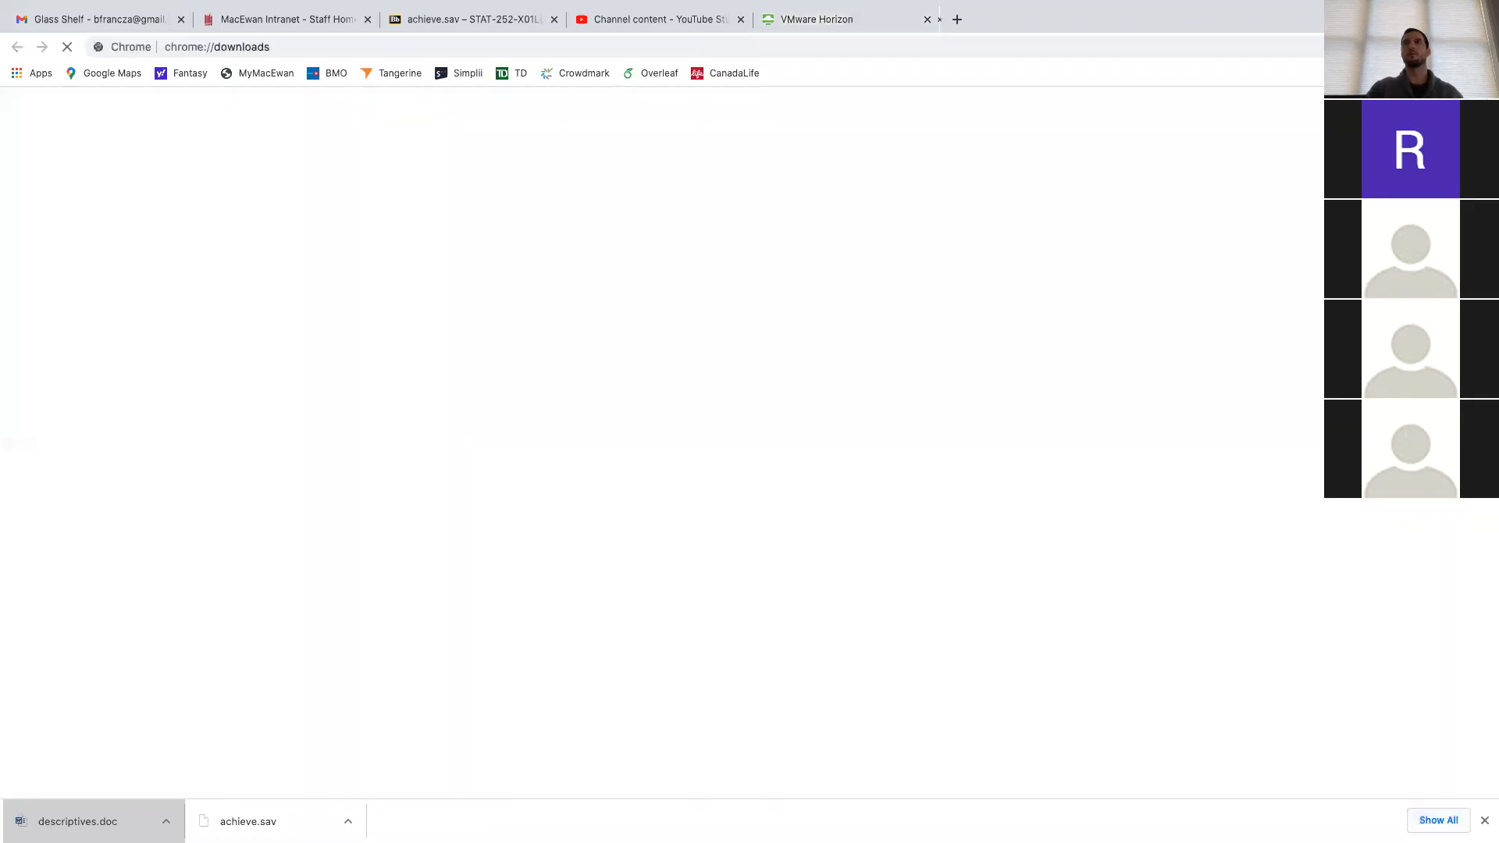
click(1114, 18)
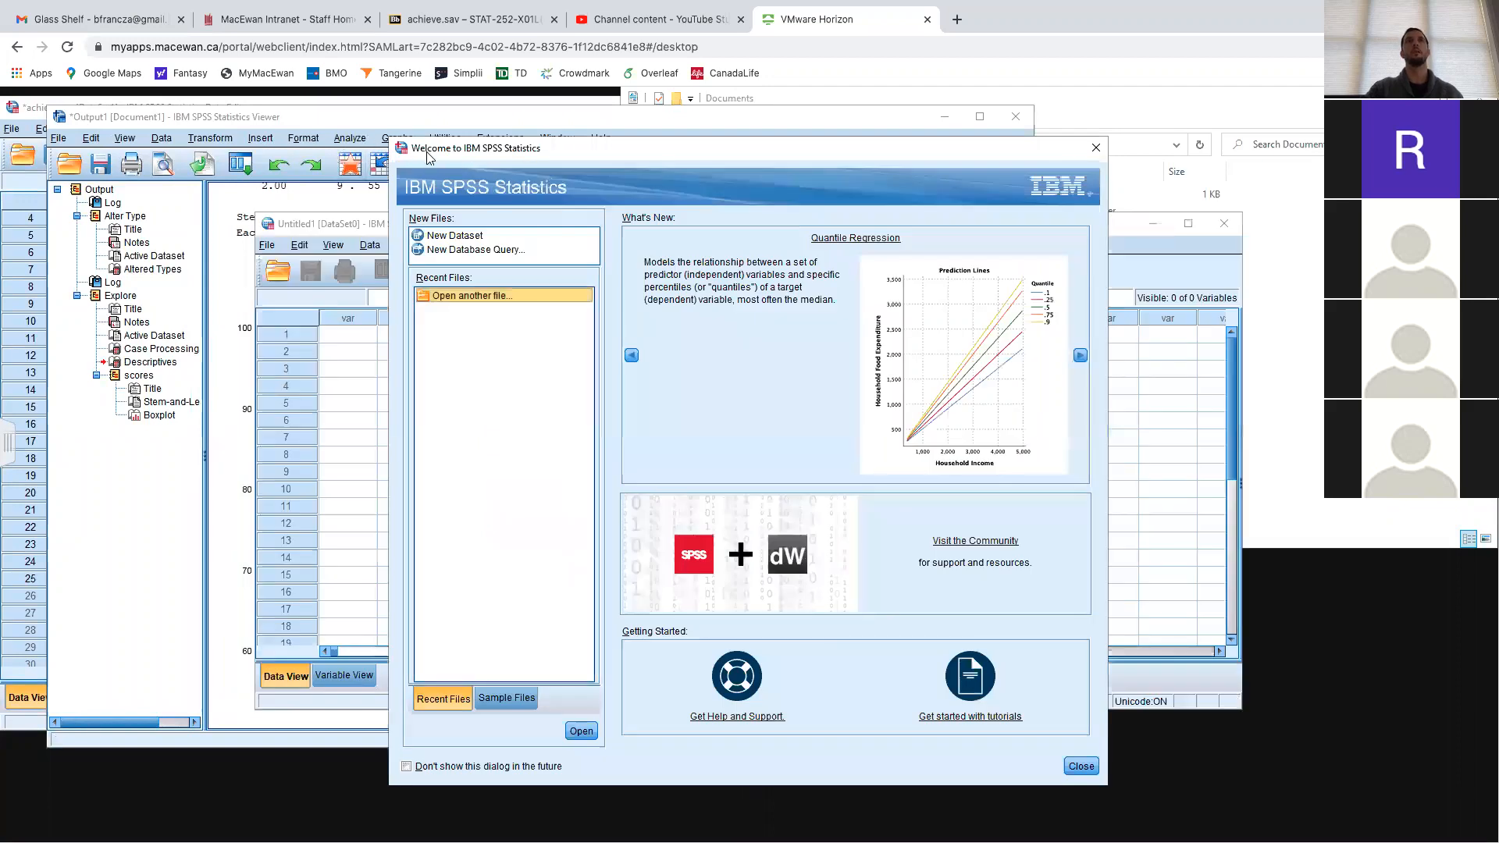
Close the SPSS welcome dialog and the empty Untitled1 data editor to return to the existing output window
click(1096, 148)
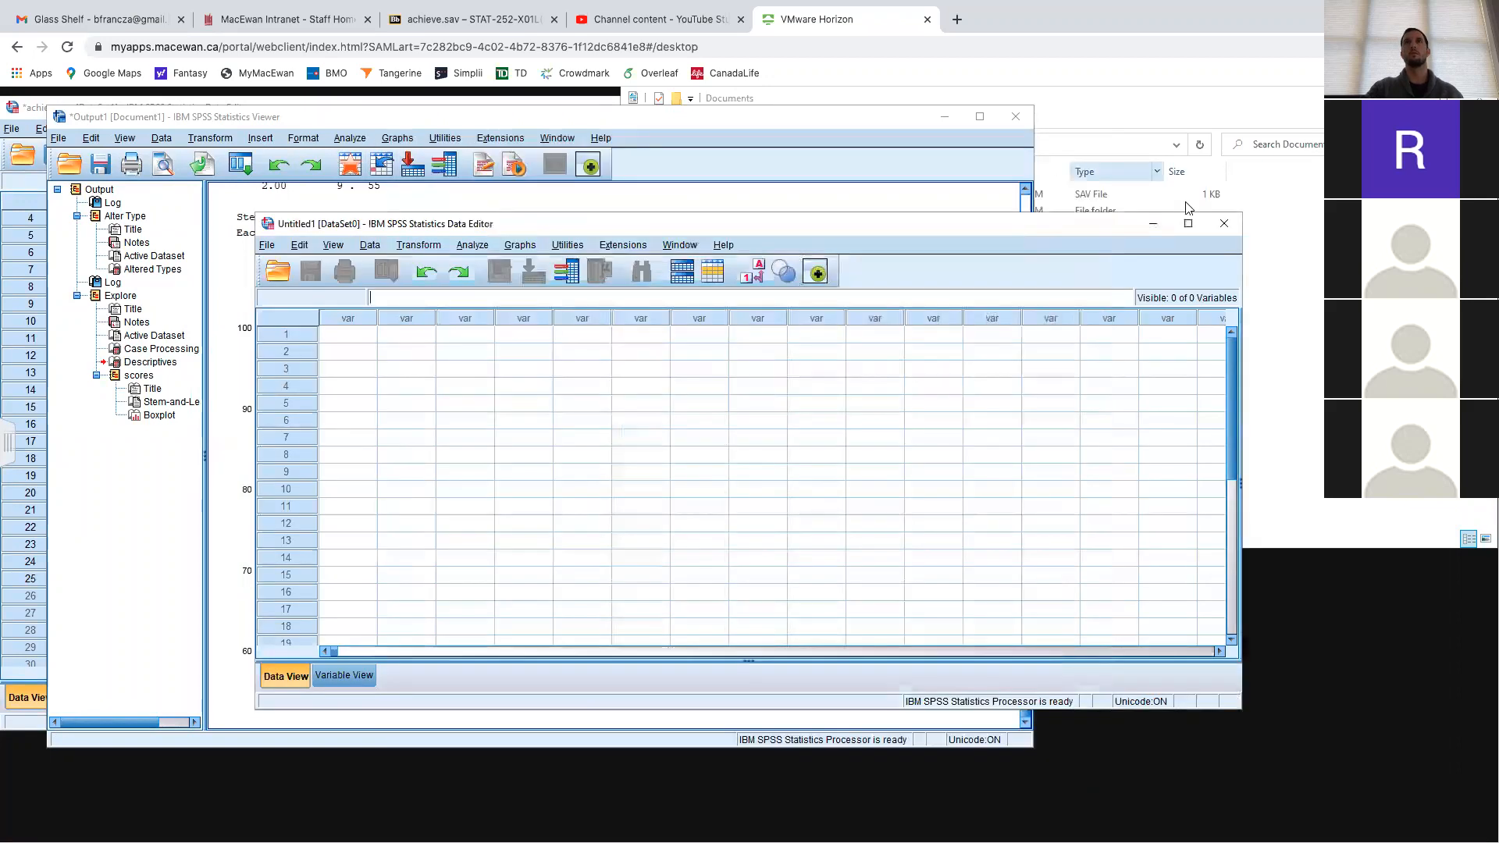
click(1223, 224)
click(731, 507)
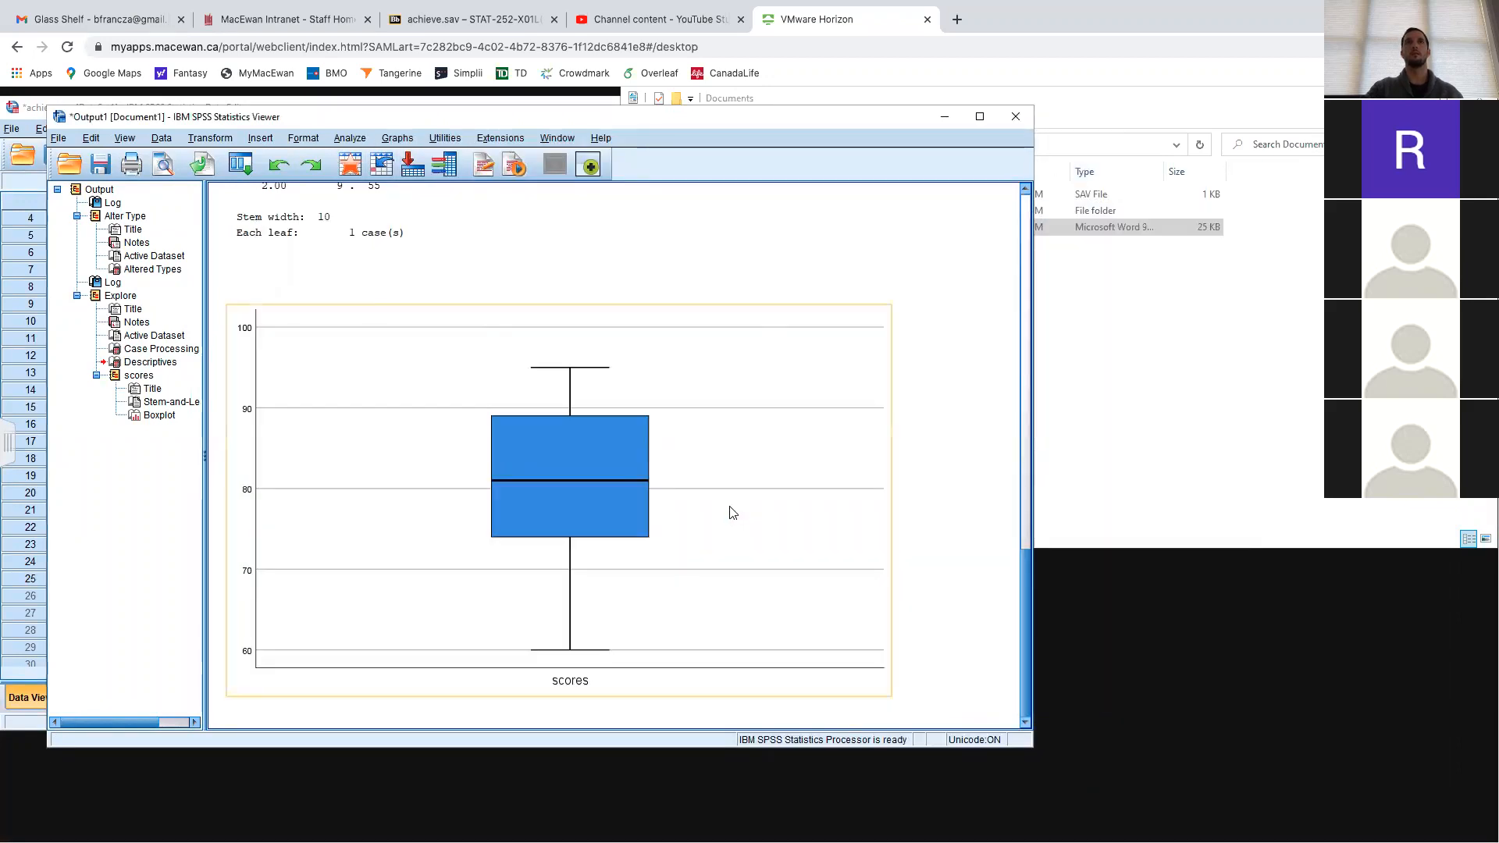
Open the legacy Histogram dialog from the SPSS output window
click(398, 138)
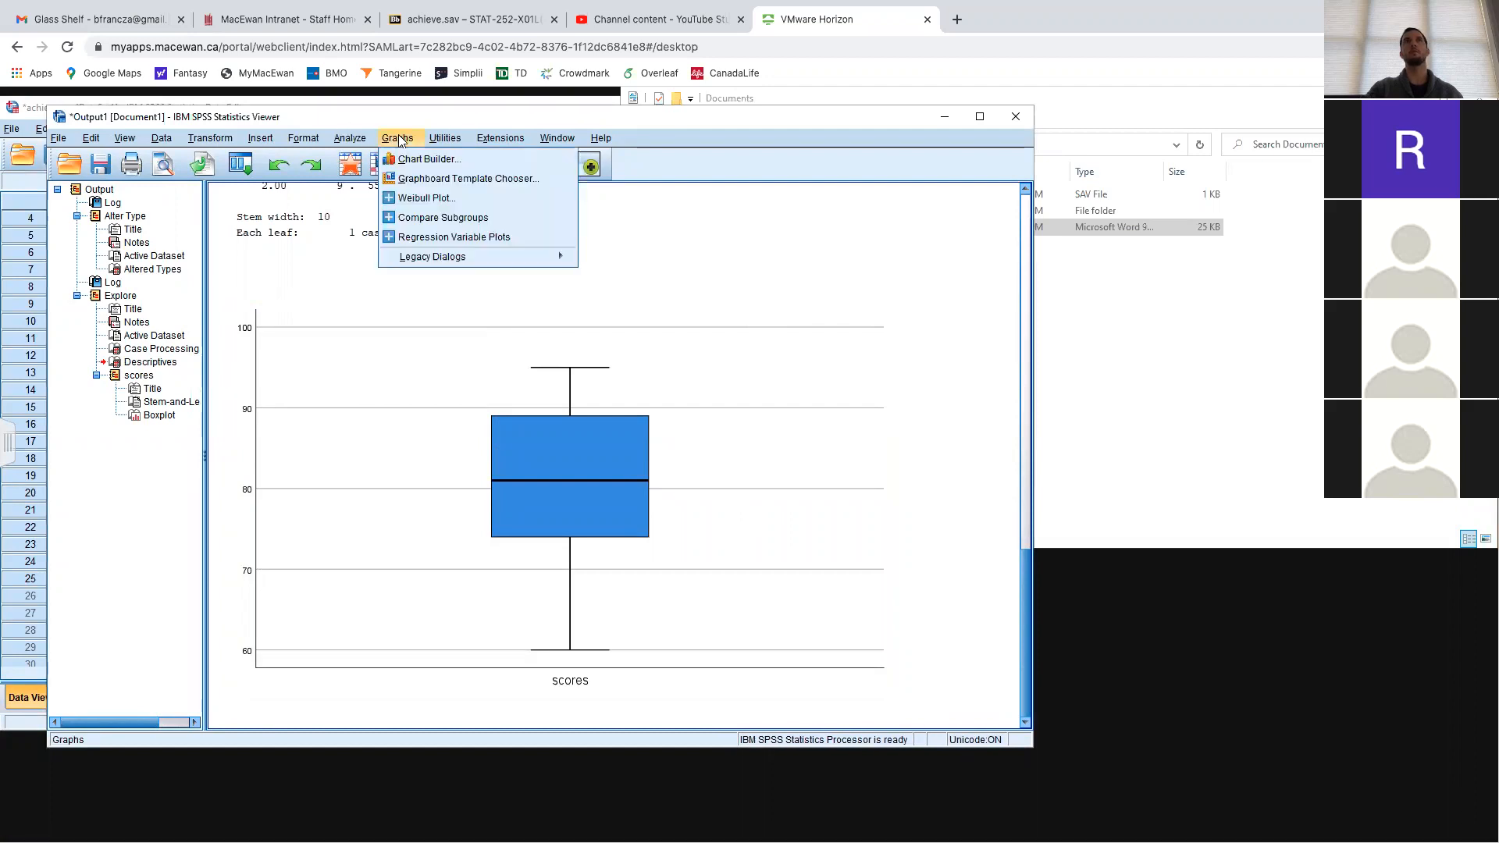
mouse_move(429, 261)
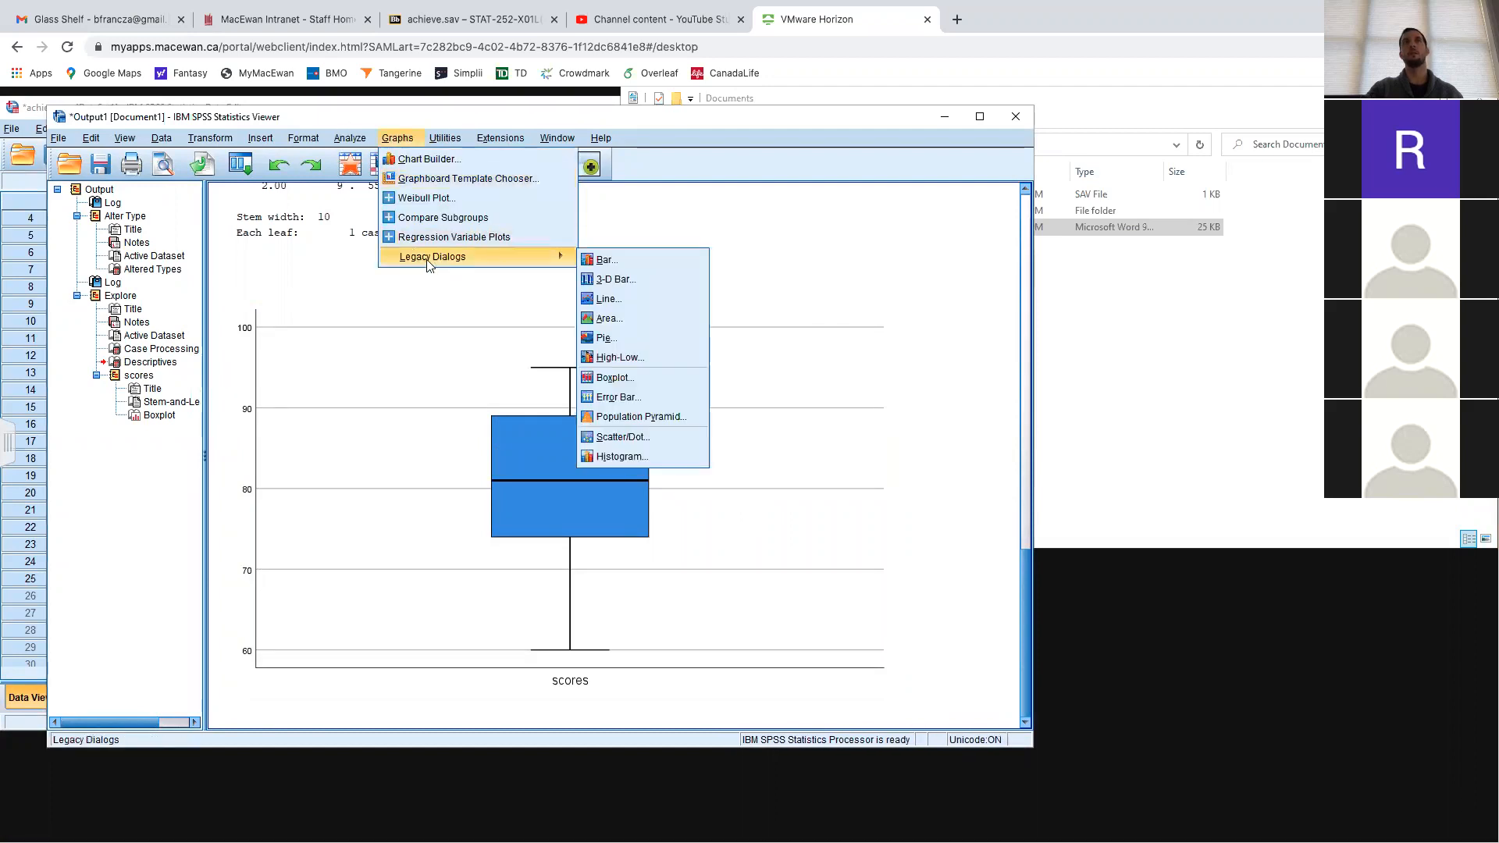
click(618, 457)
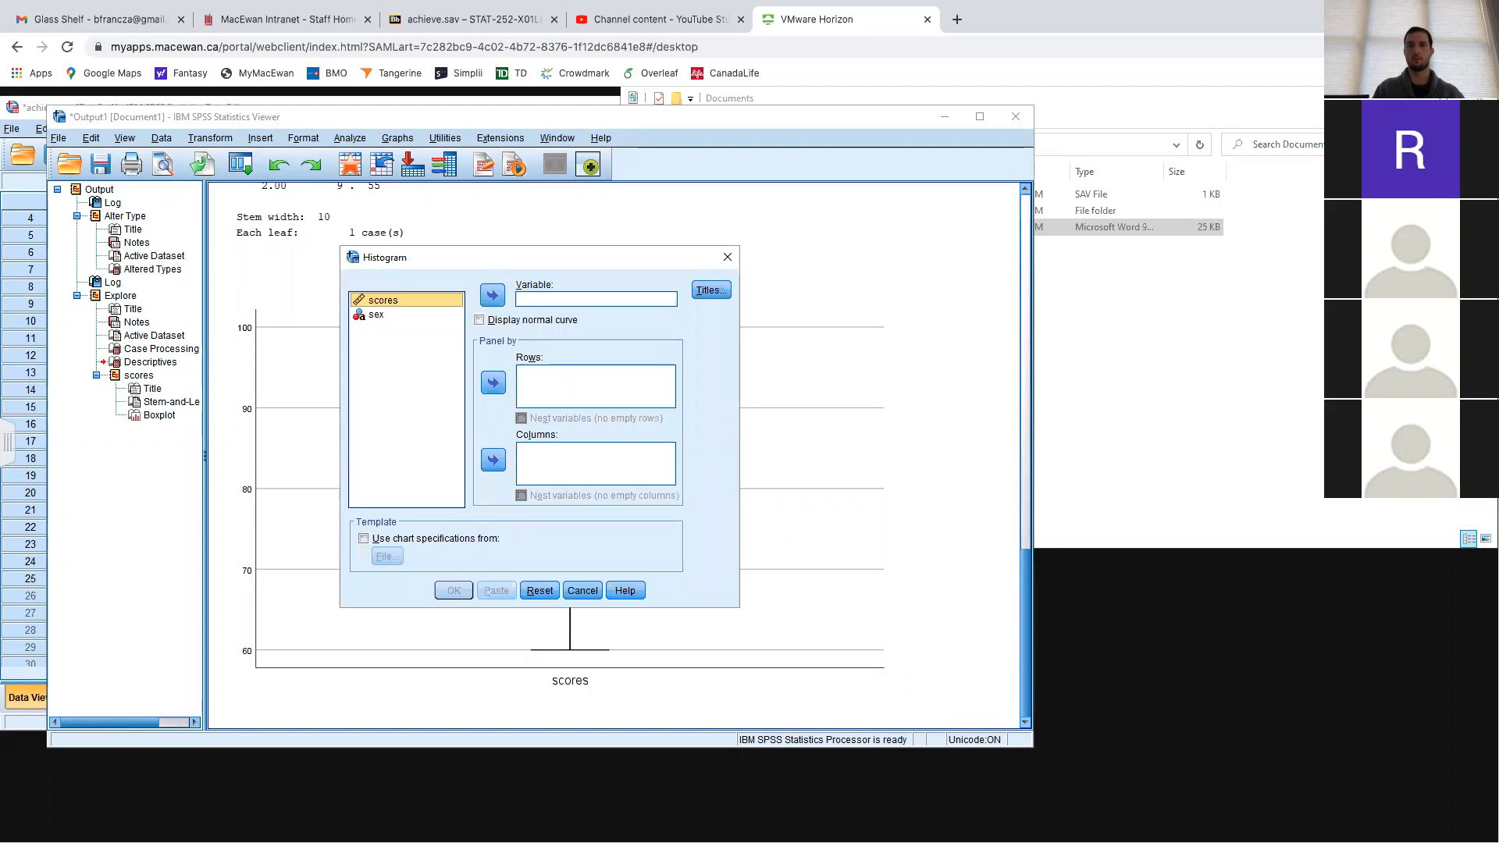
key(shift)
key(shift)
key(shift)
key(shift)
key(shift)
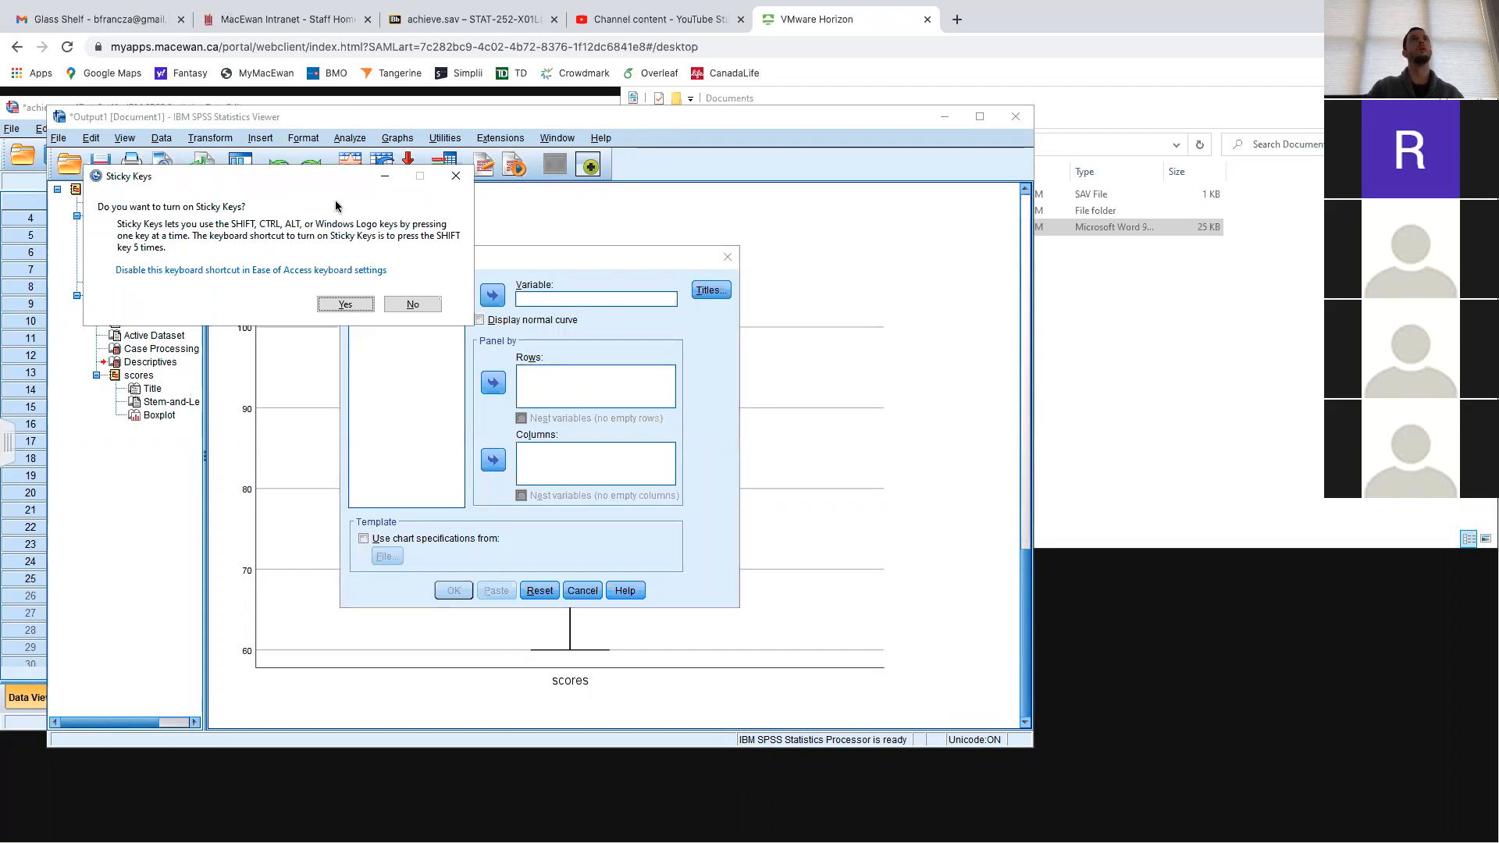
click(409, 306)
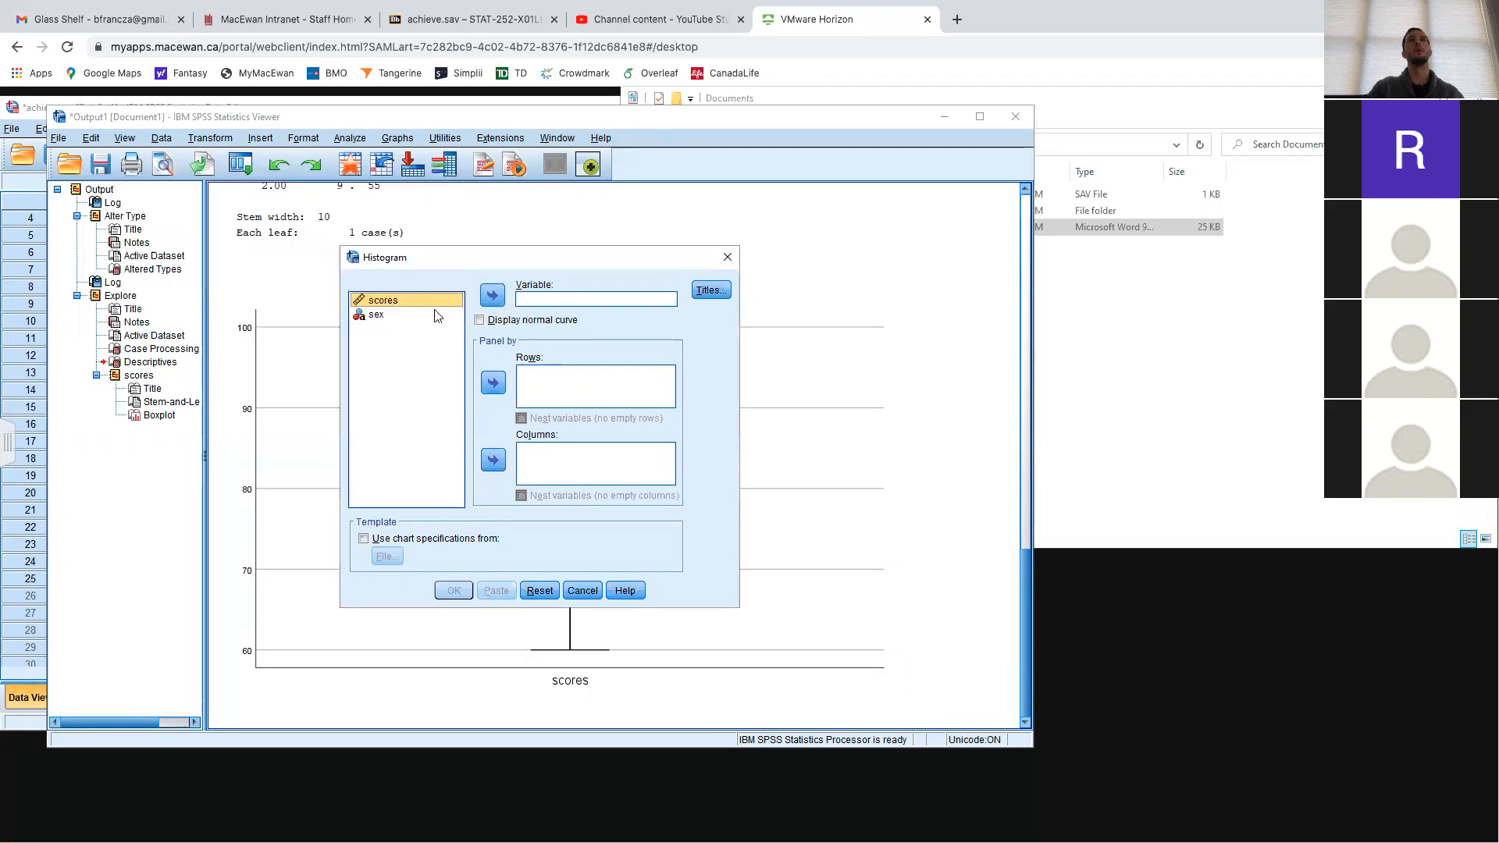
Produce a histogram of the scores variable and open the resulting chart in the Chart Editor
click(491, 294)
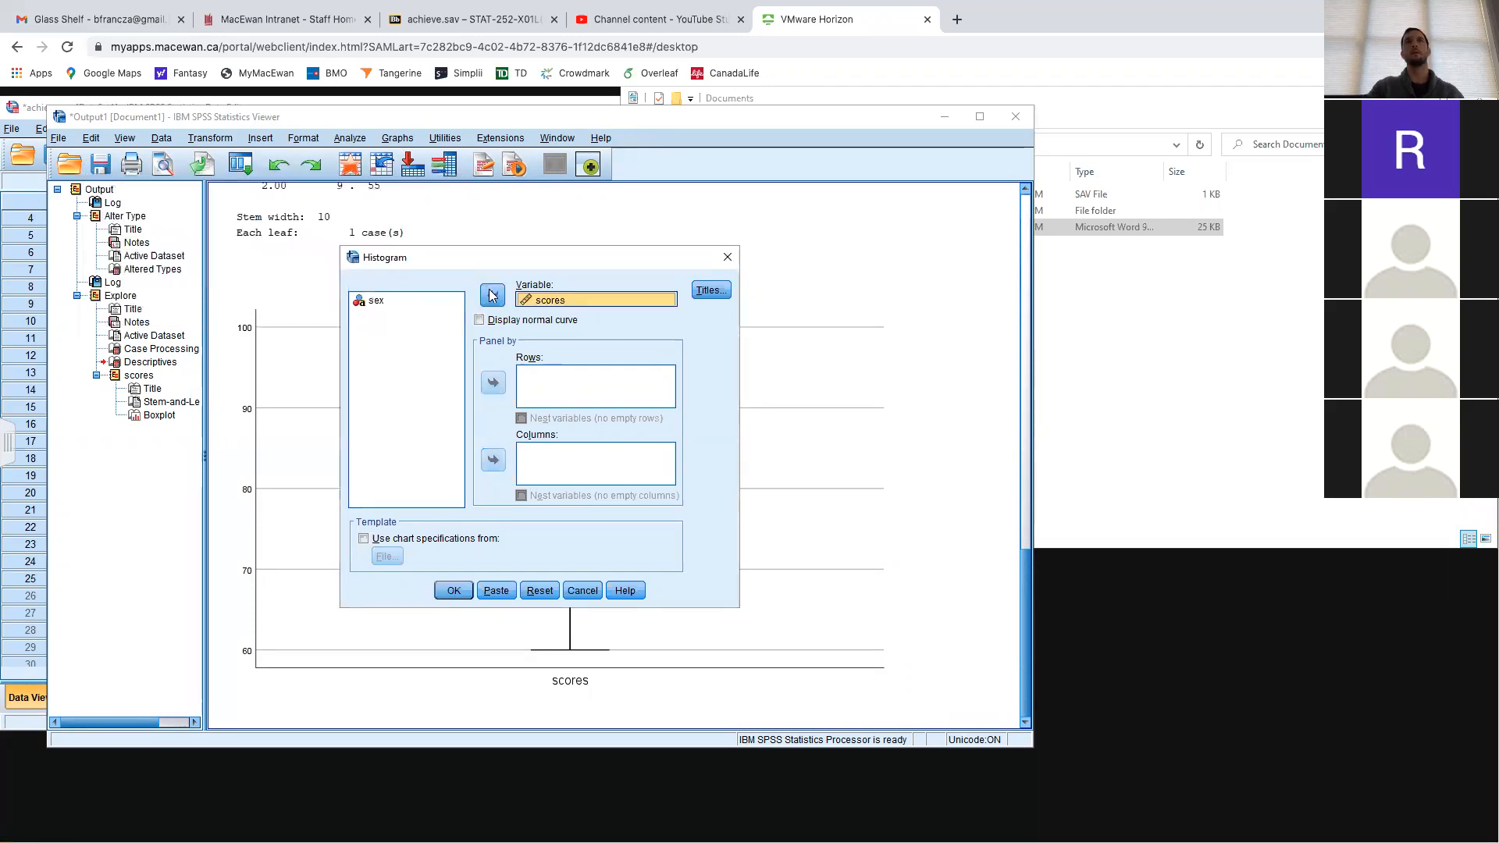
click(456, 591)
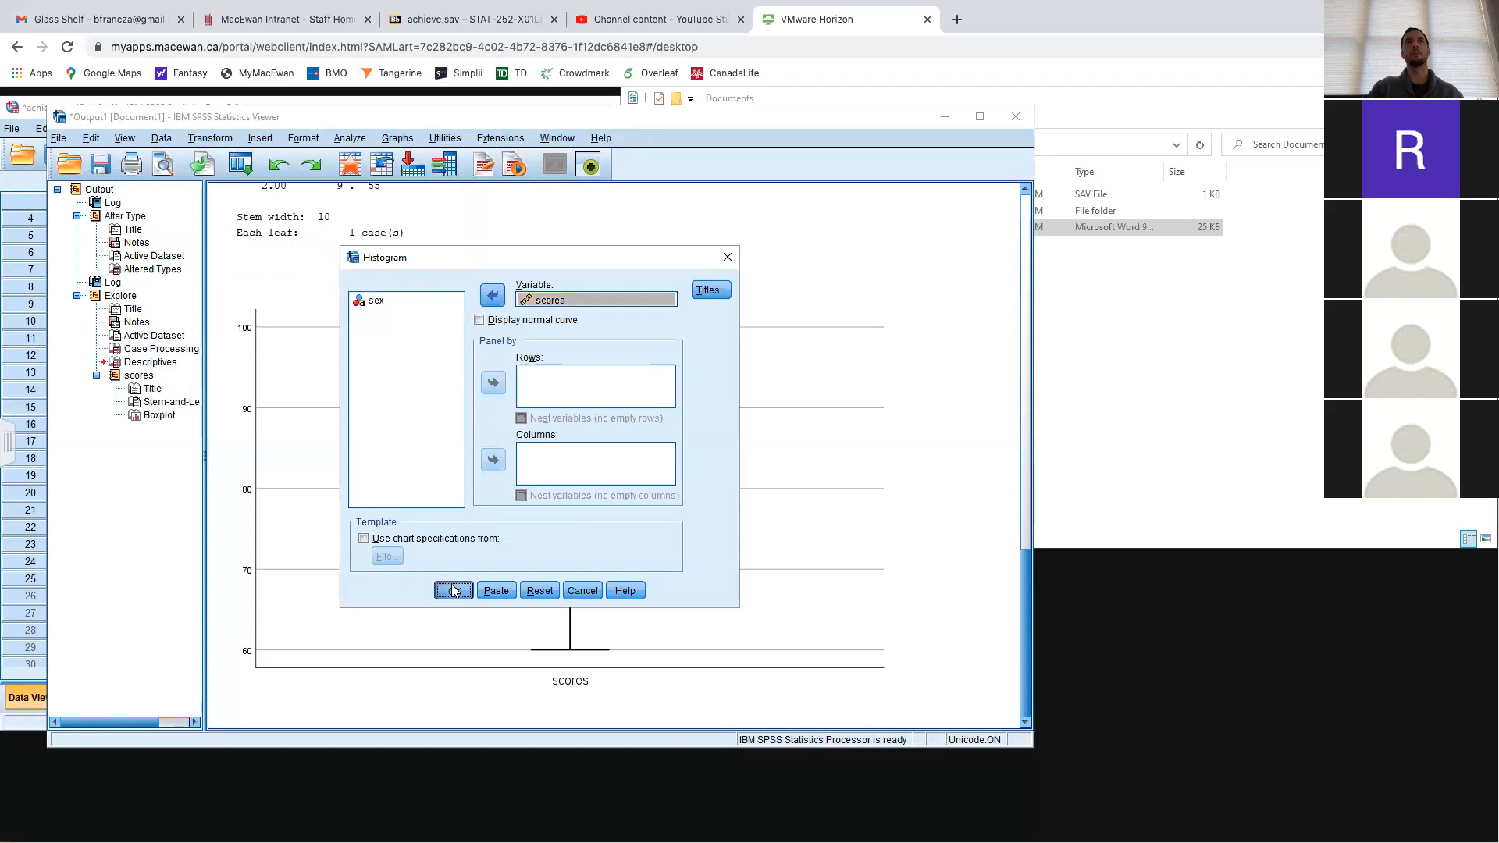
scroll(698, 530, down, 5)
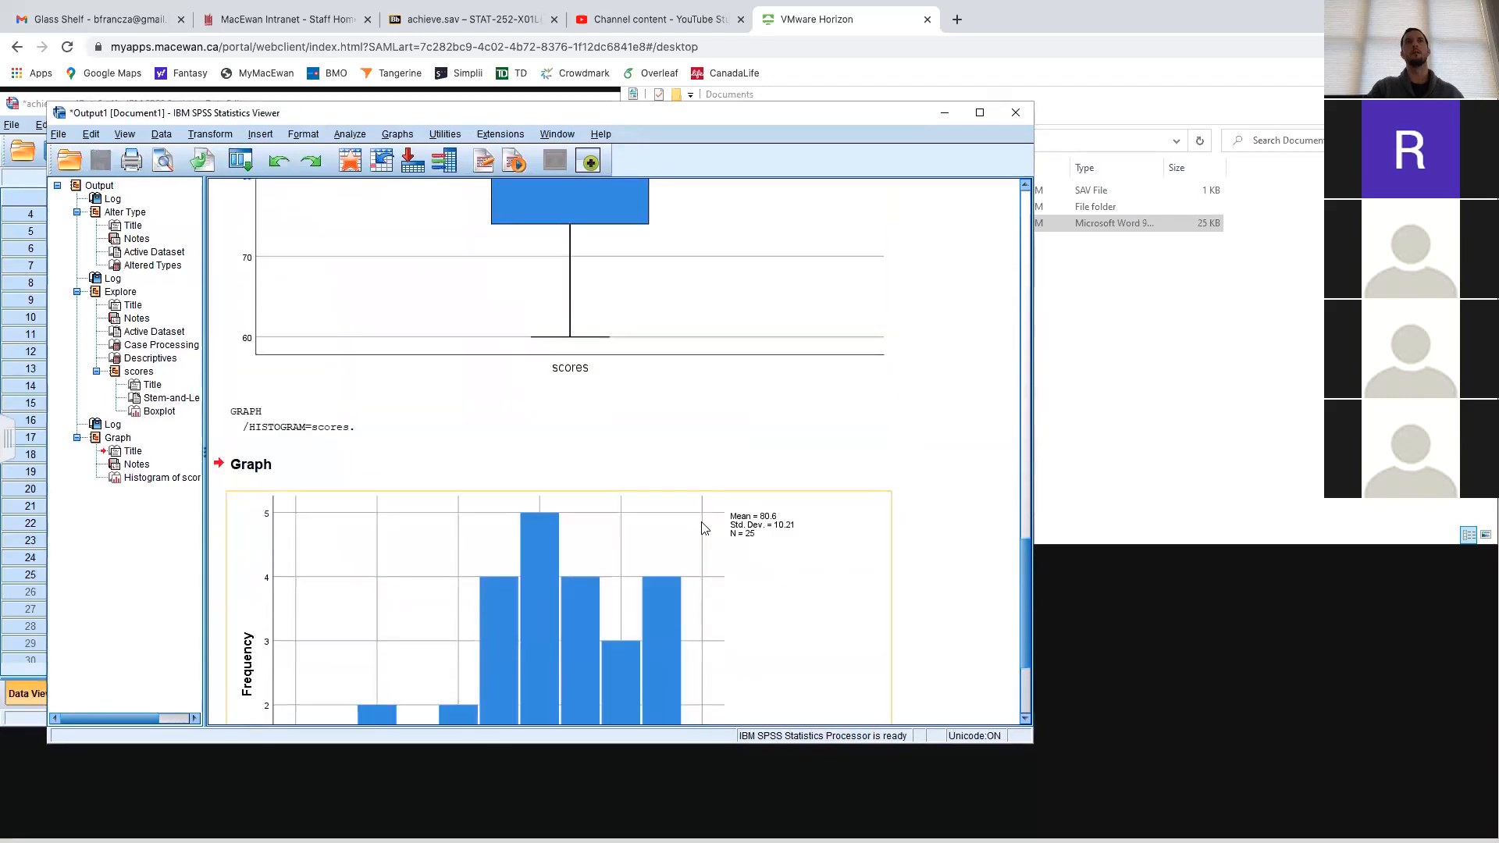
click(517, 509)
scroll(517, 625, up, 1)
scroll(517, 541, down, 1)
double_click(504, 684)
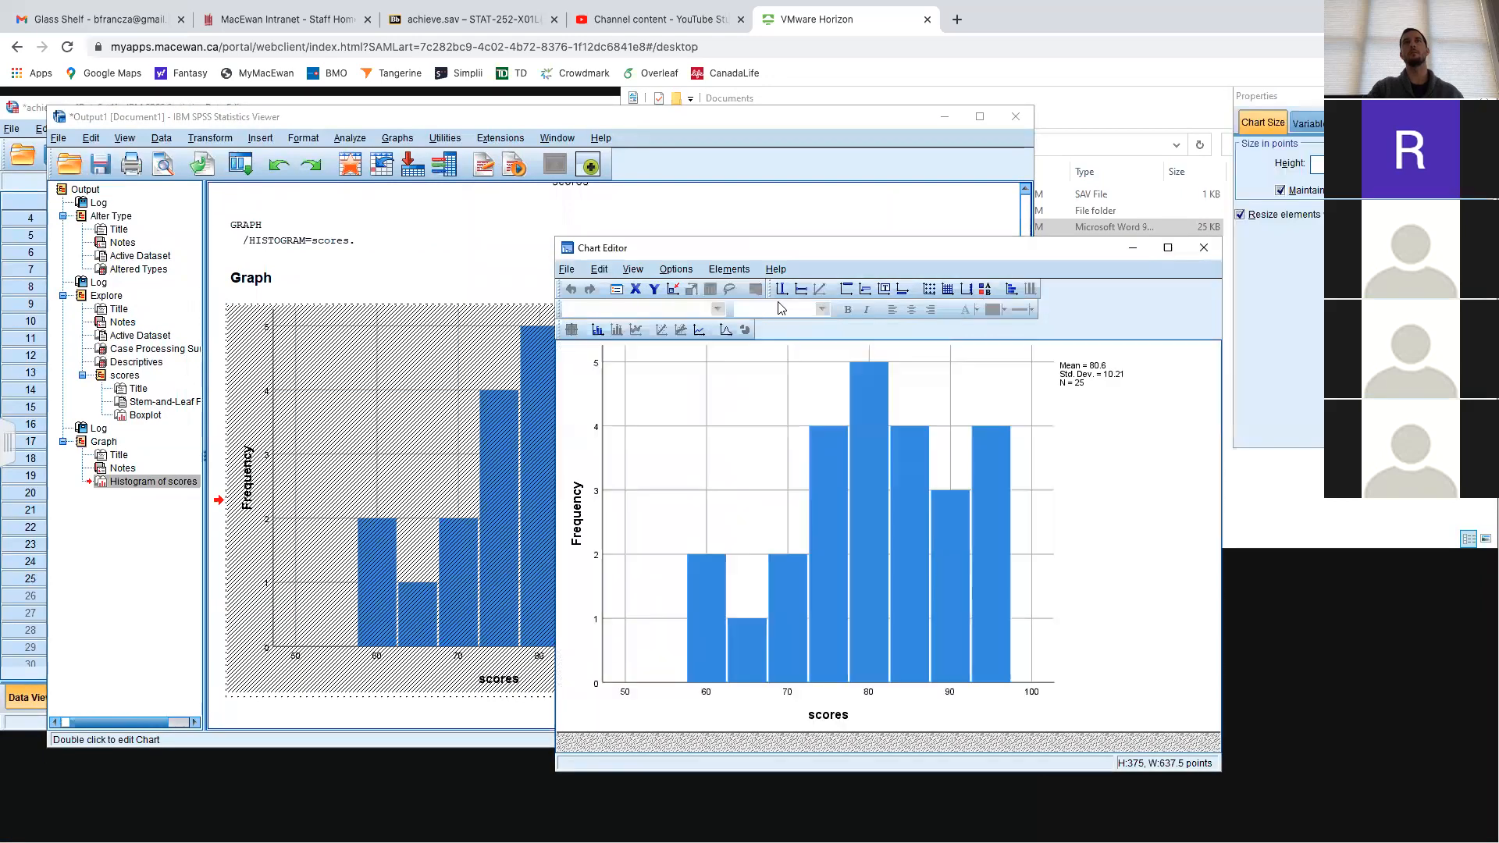
click(828, 715)
click(820, 712)
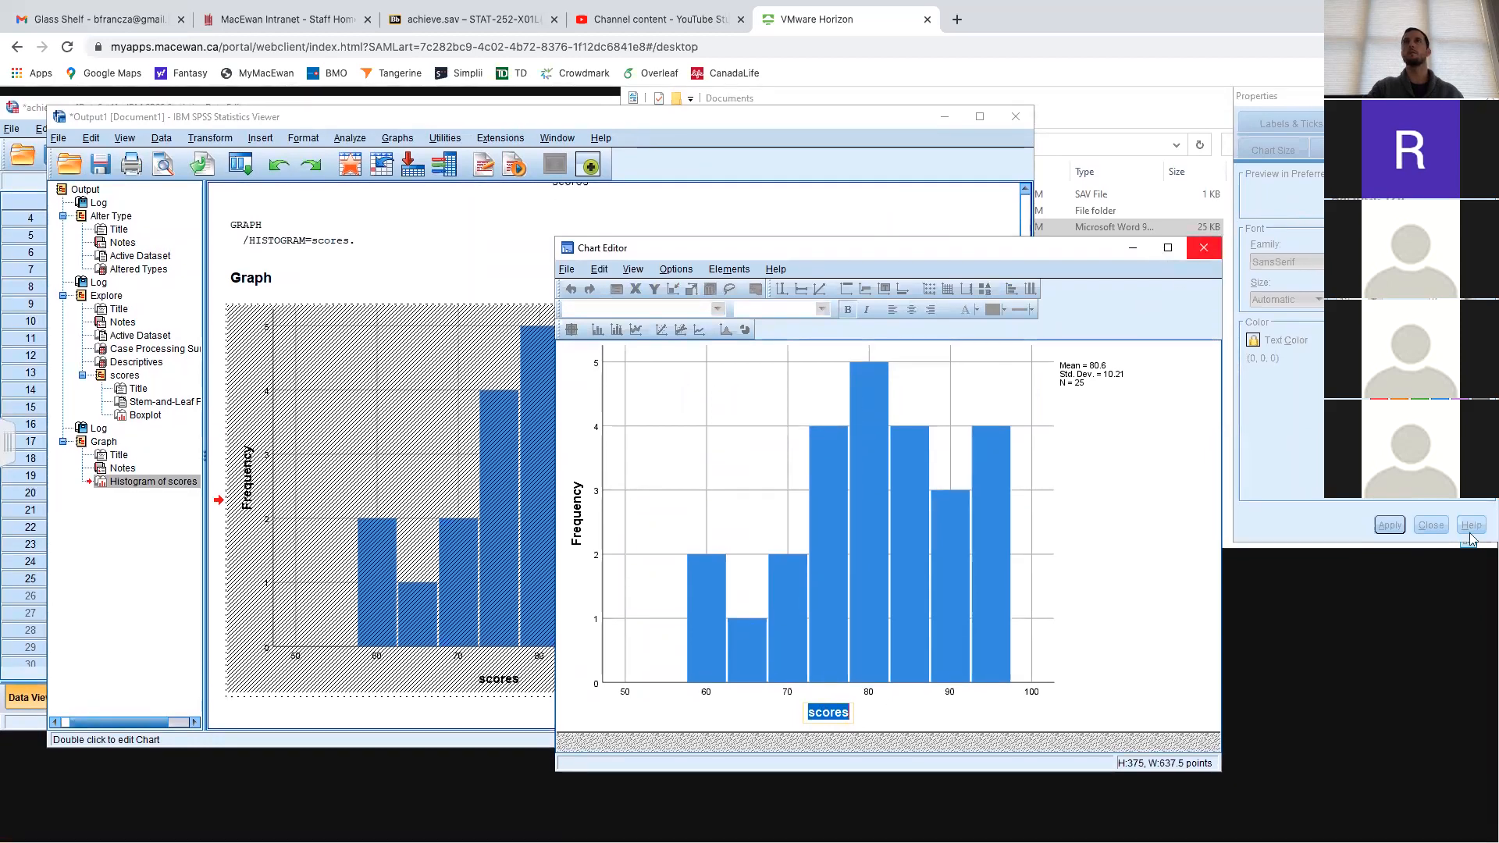
click(1432, 524)
click(1479, 96)
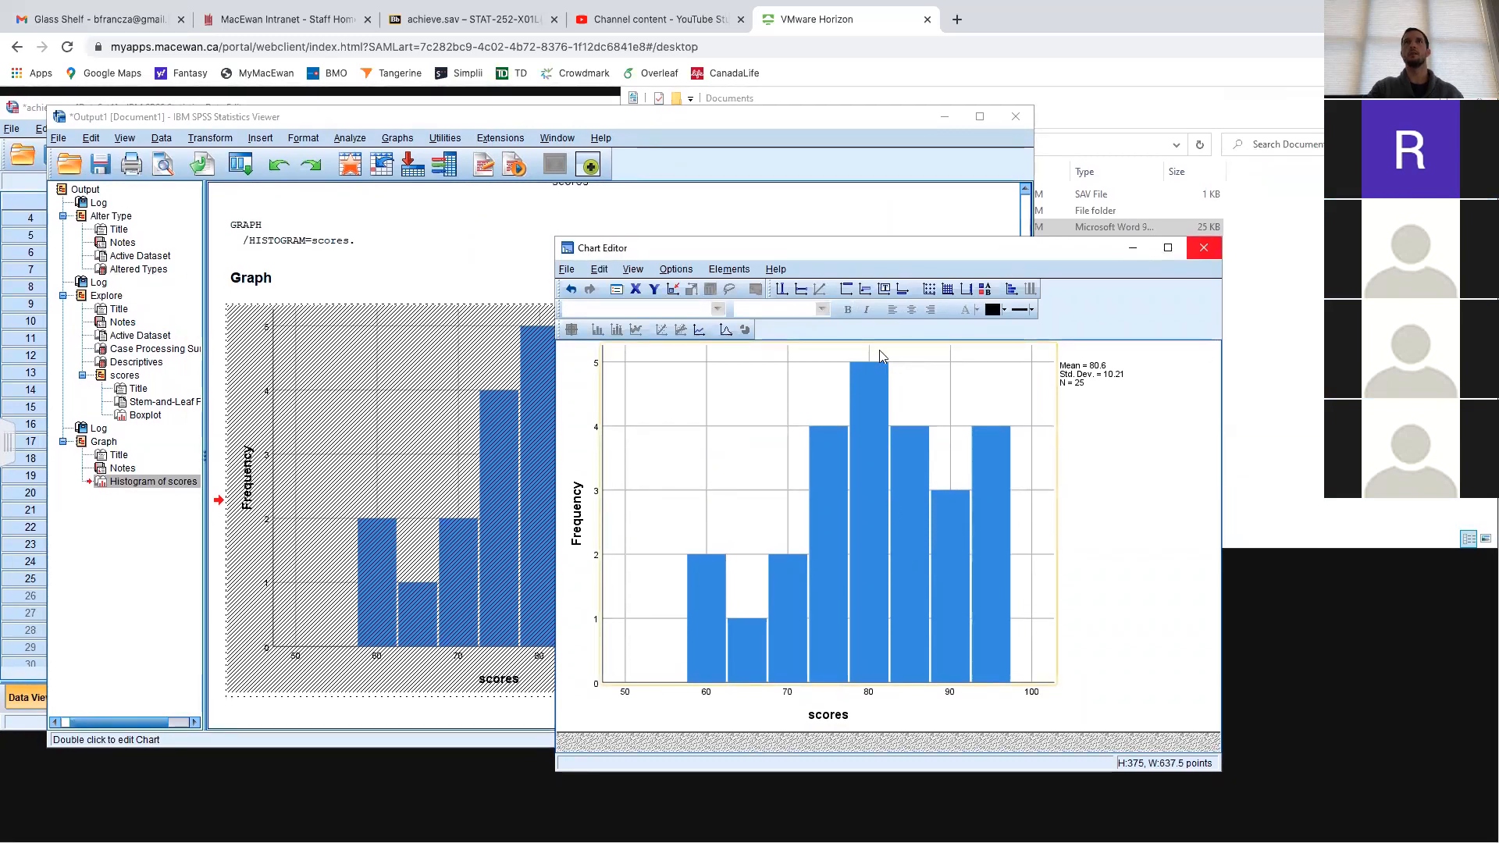
Add the title "Histogram of Scores" to the chart and close the Chart Editor
right_click(881, 348)
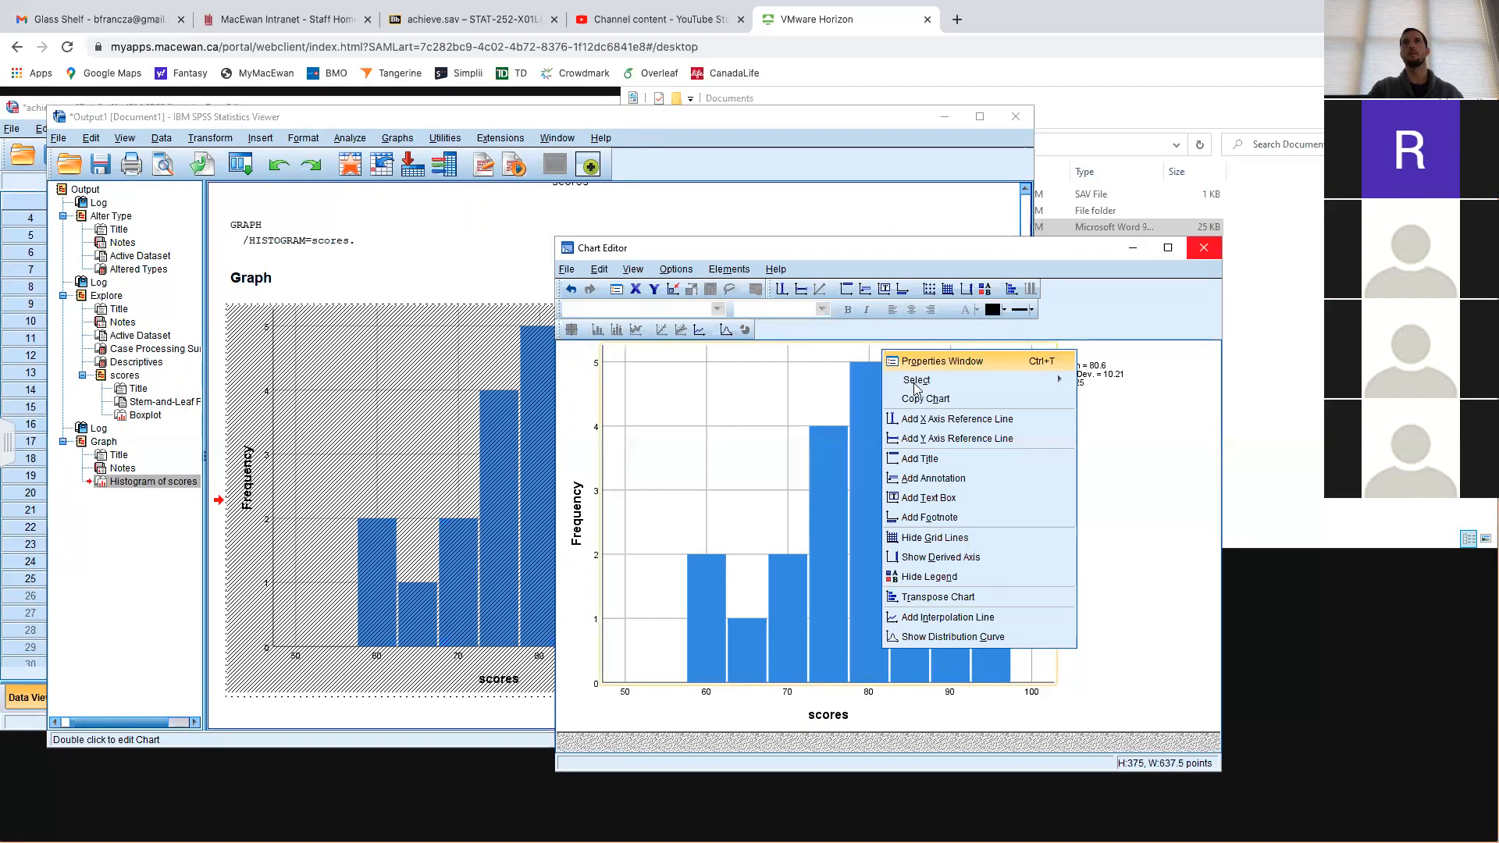
click(929, 459)
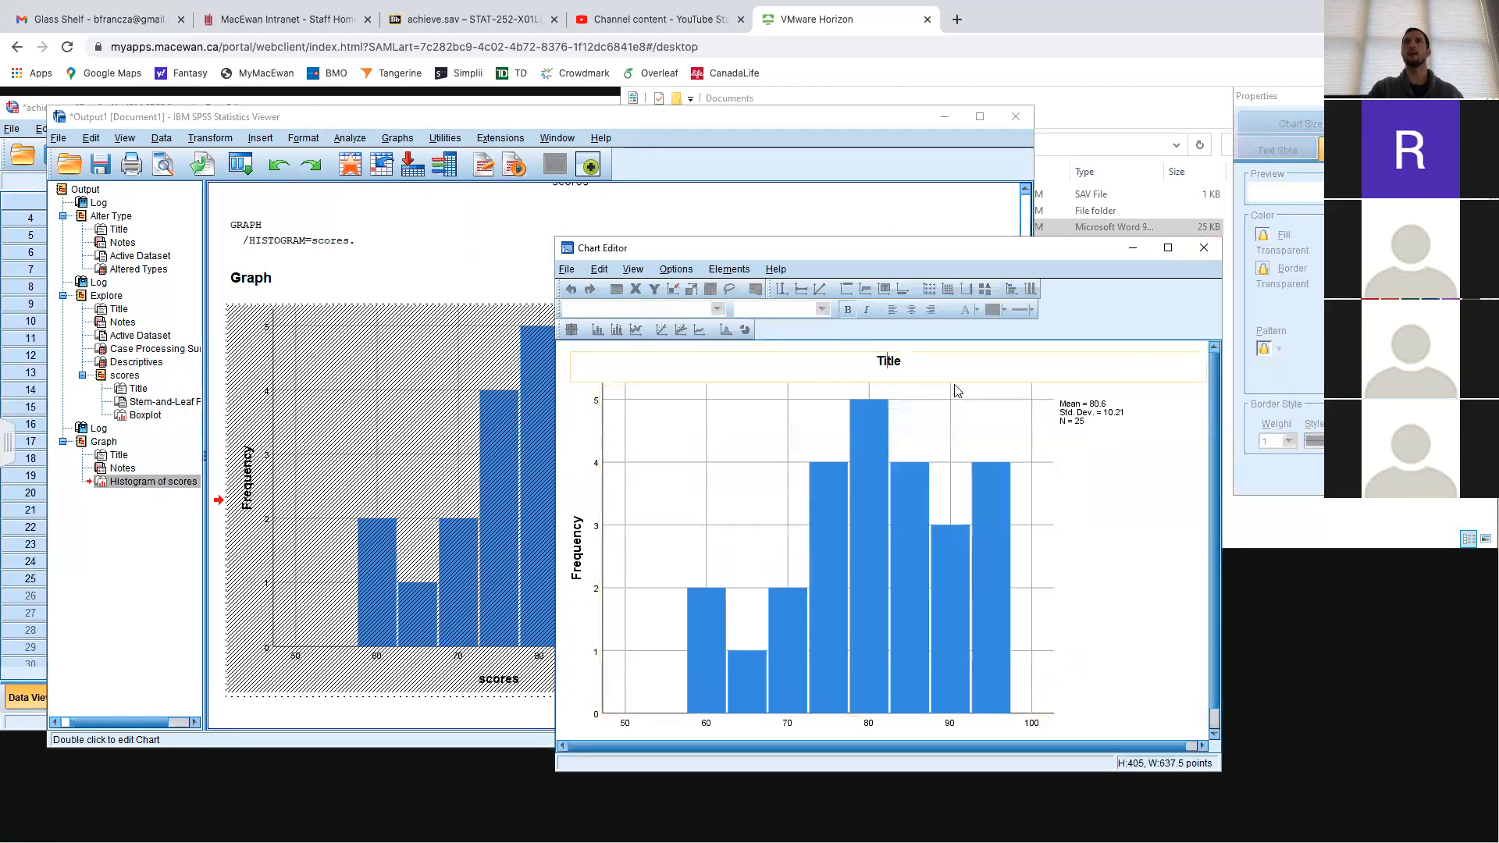
double_click(897, 364)
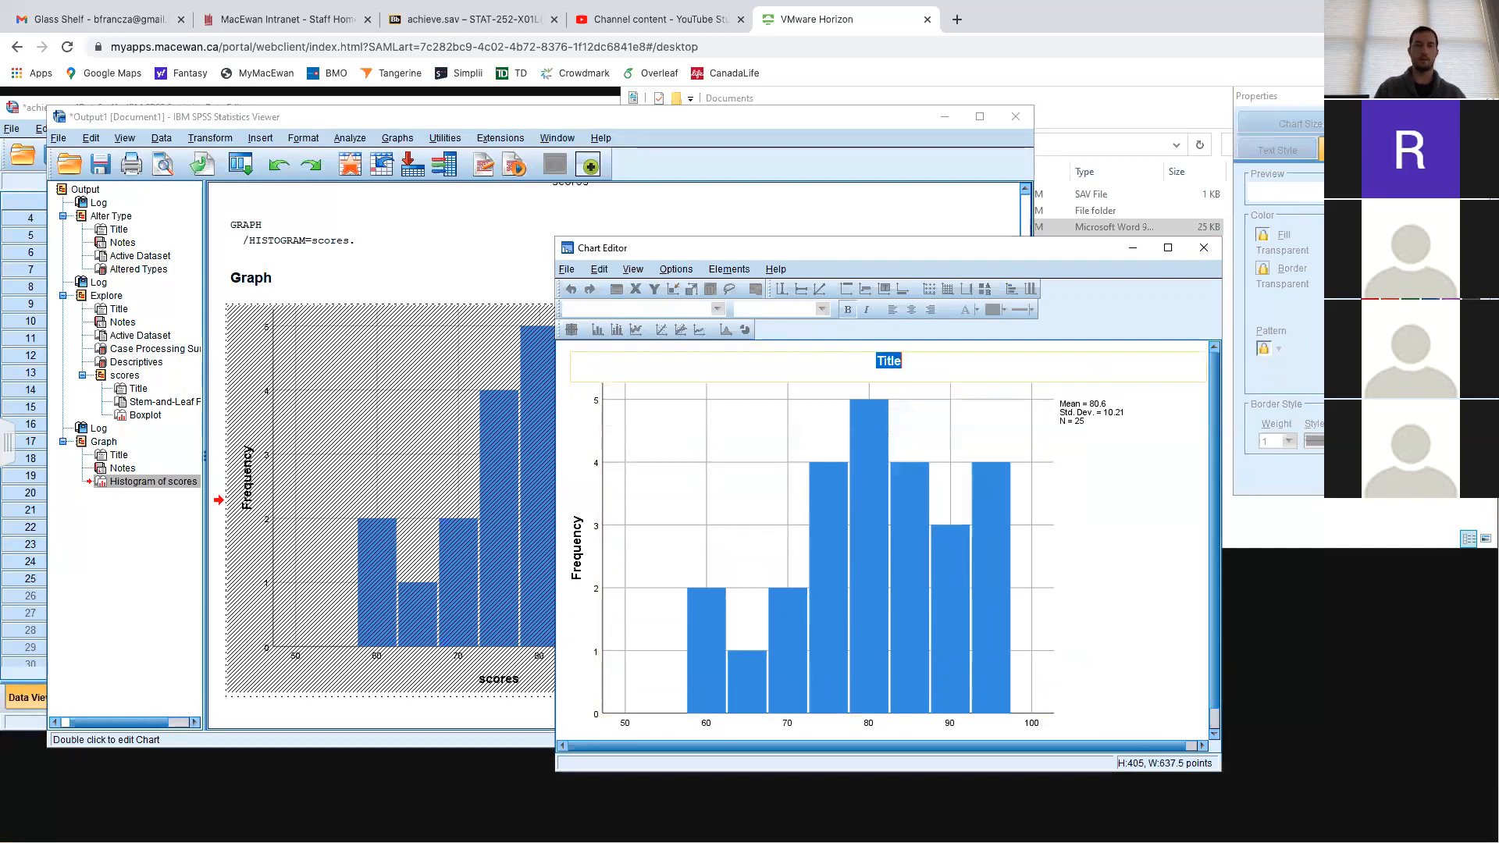
text(of Scores)
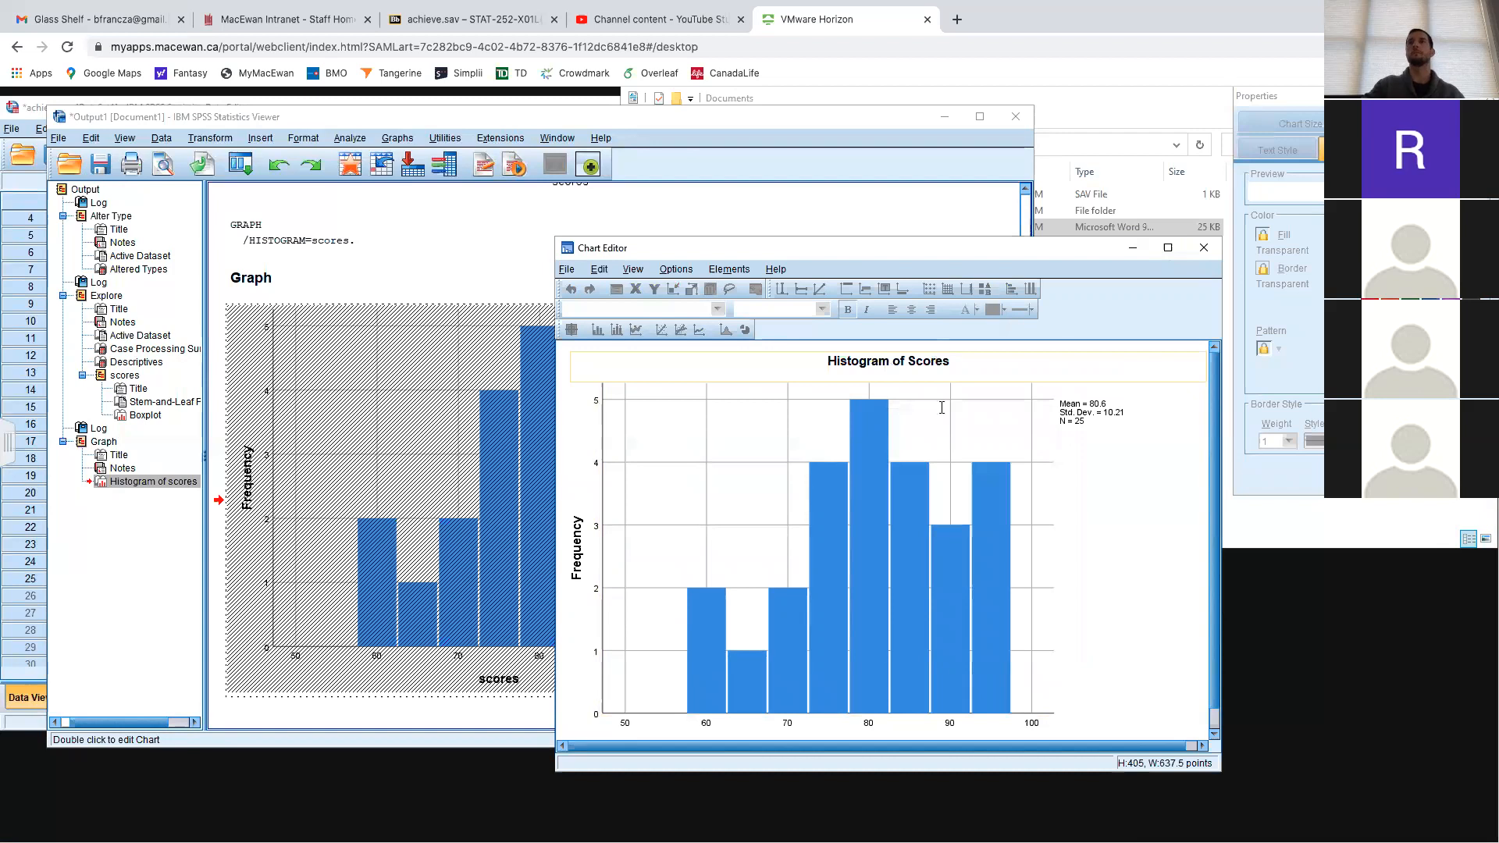
click(1203, 247)
scroll(688, 462, down, 5)
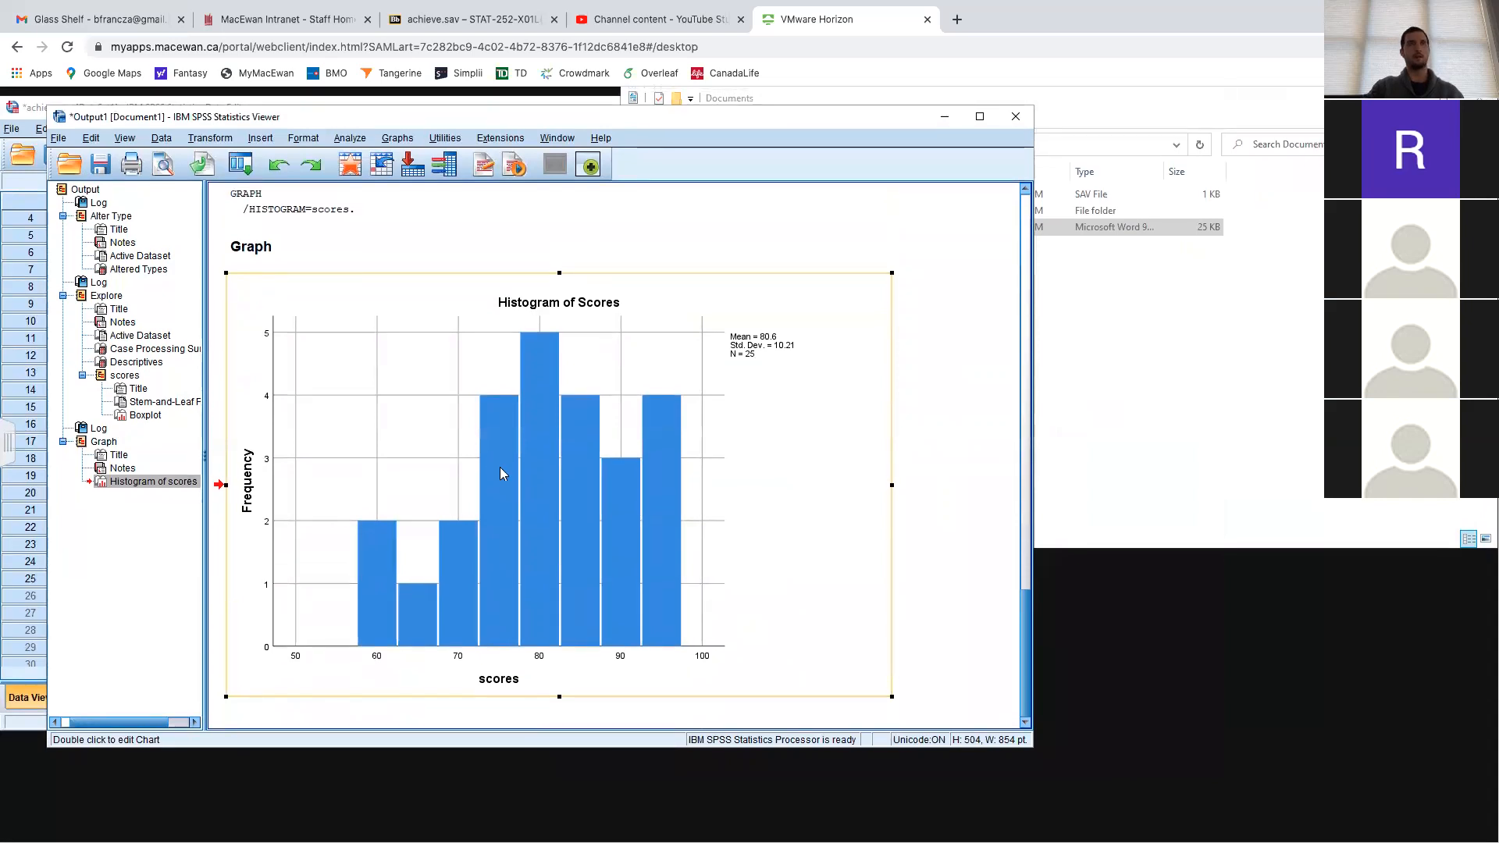
Capture a screenshot of the titled histogram and insert that image after the Descriptives table in the Word document
drag(225, 271, 894, 702)
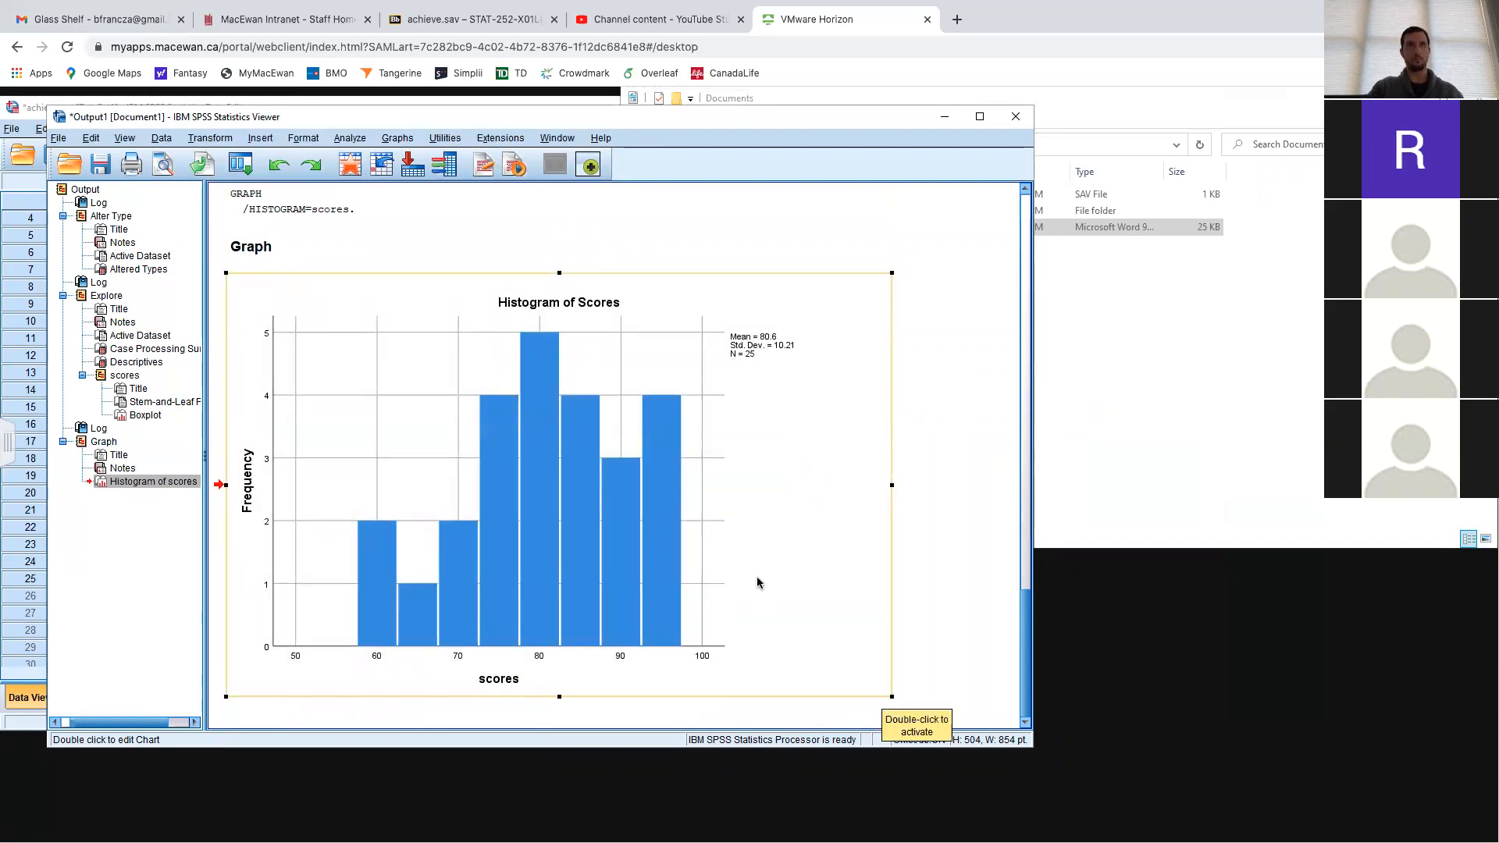
key(ctrl+Right)
right_click(774, 339)
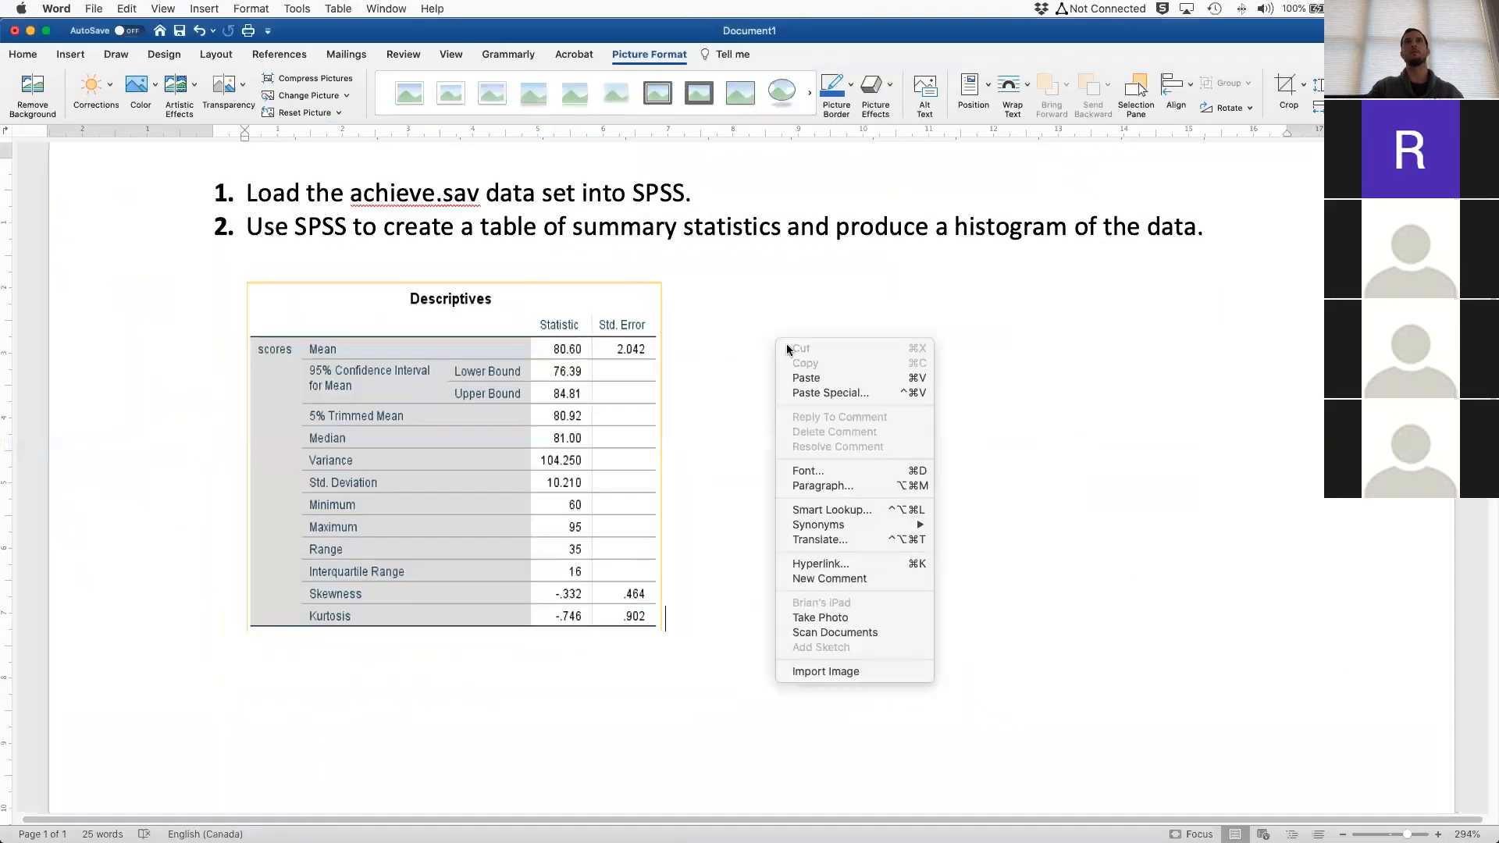
click(727, 338)
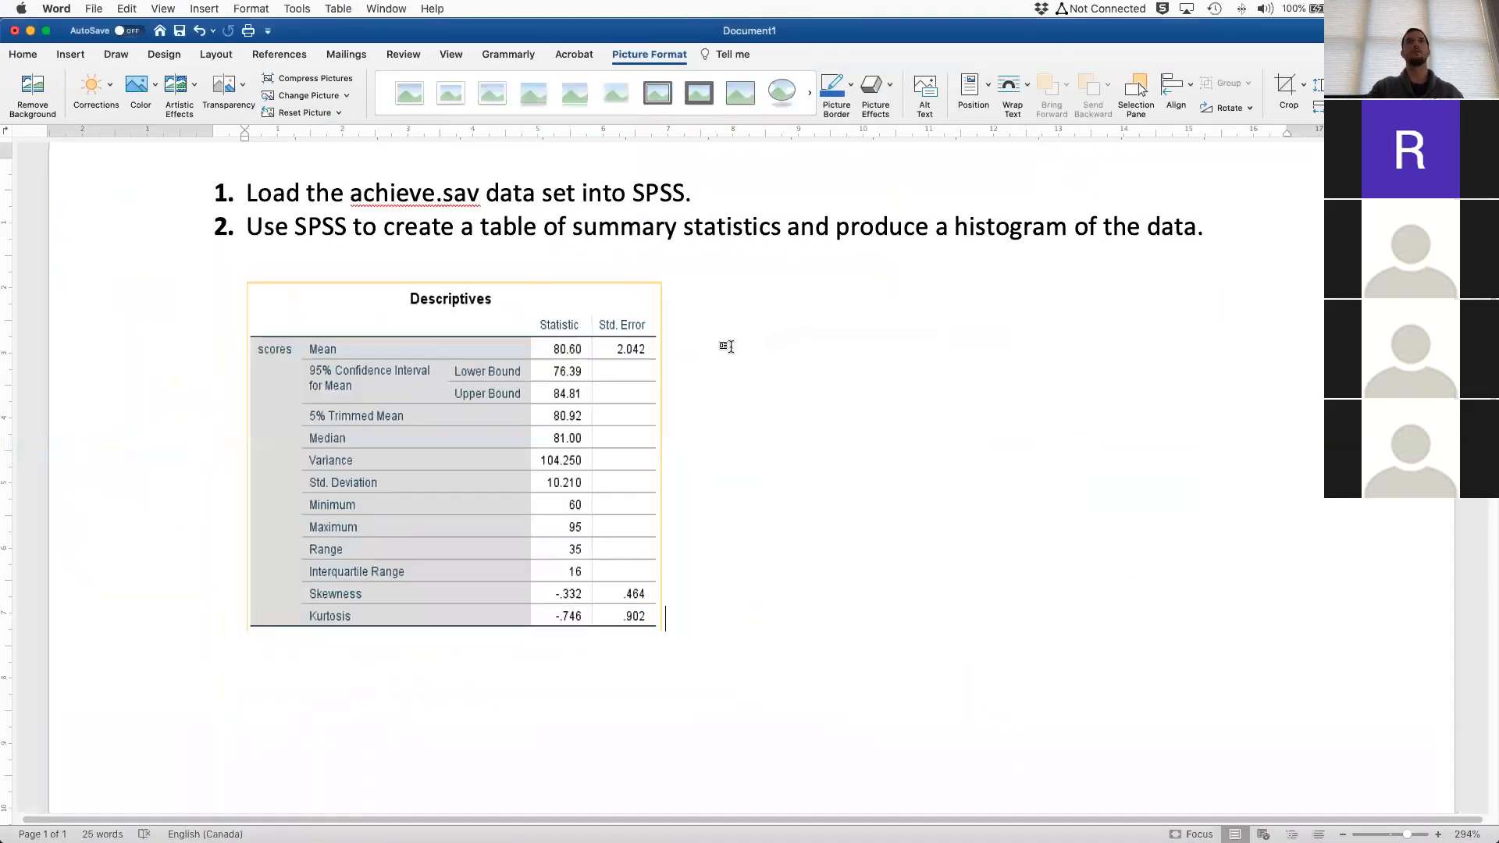
click(72, 55)
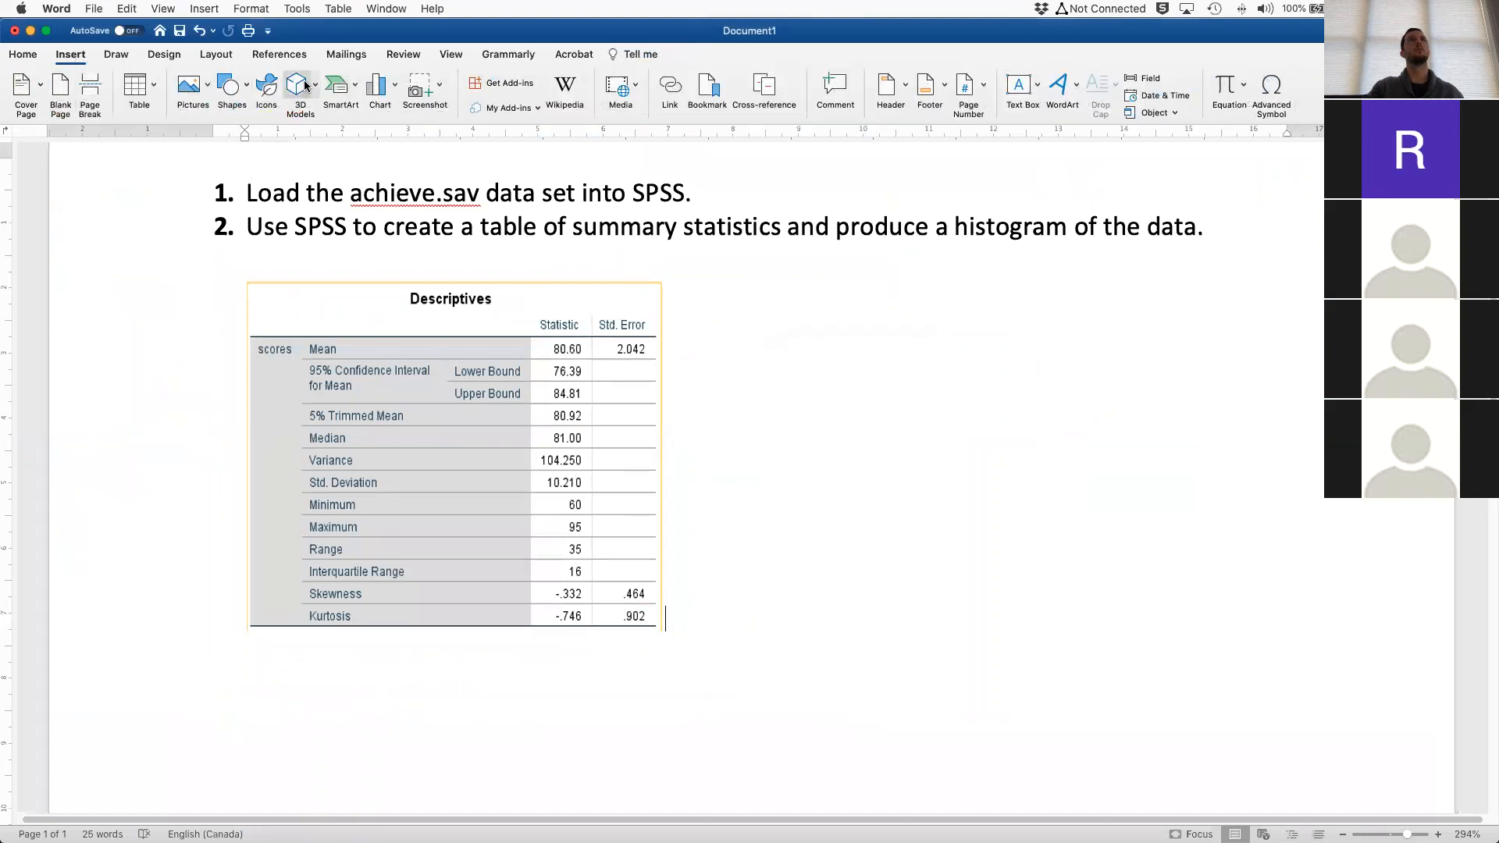
click(193, 85)
click(231, 131)
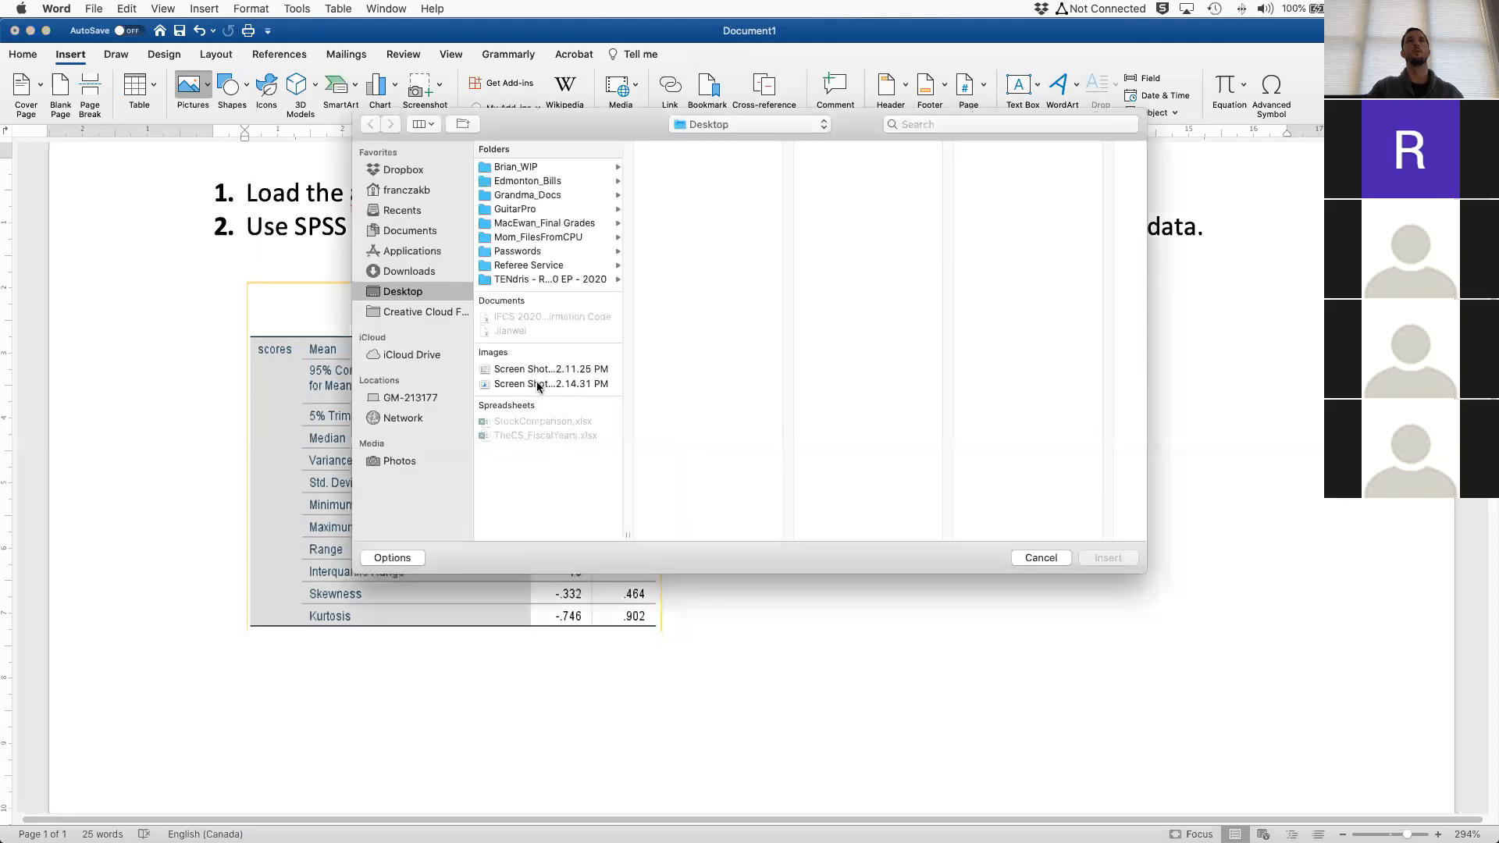
click(538, 385)
double_click(569, 385)
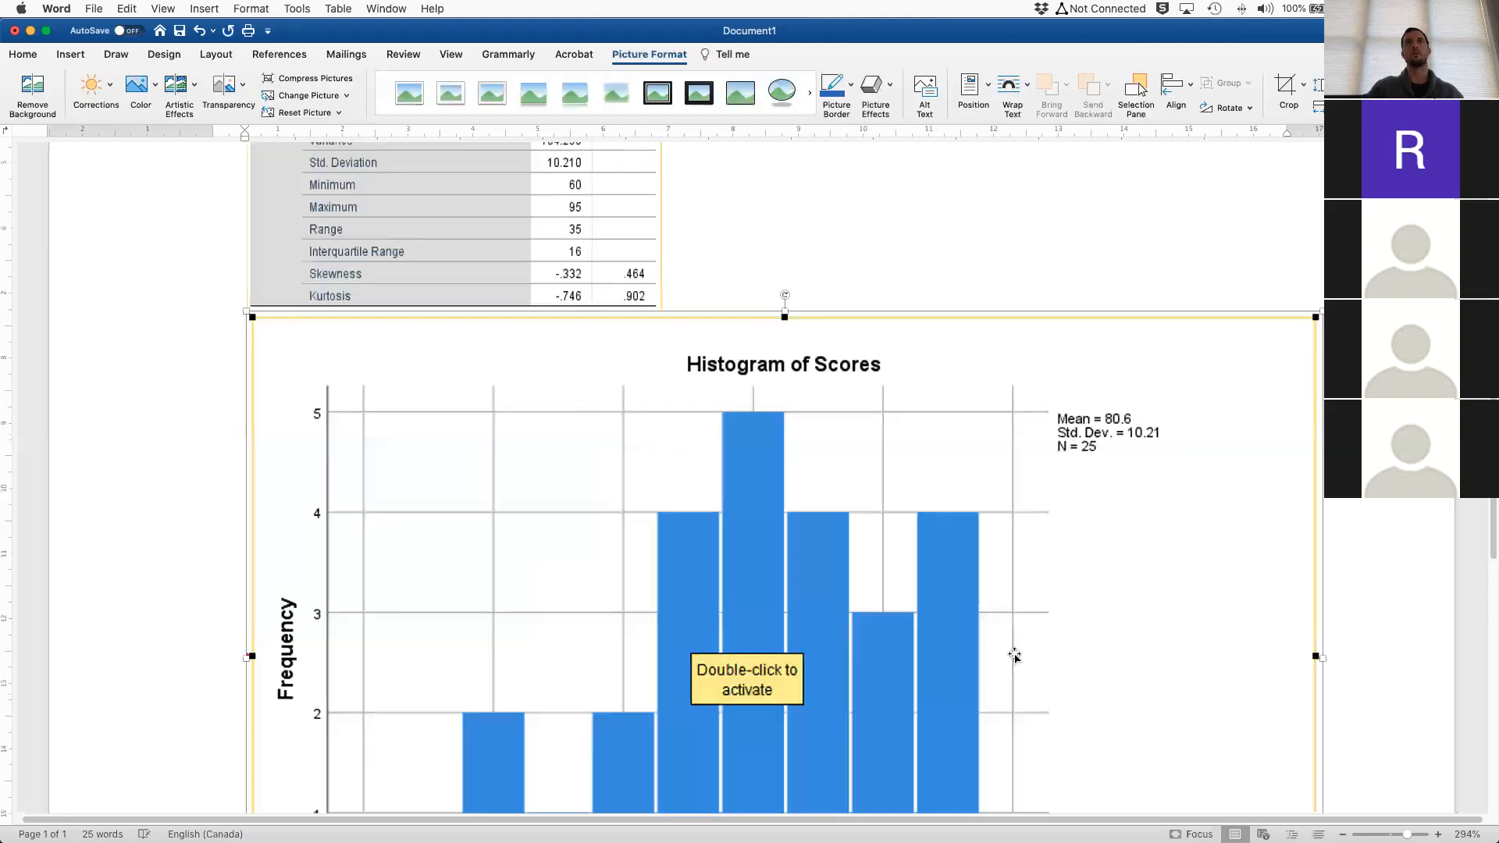
Shrink the histogram image until it fits beside the Descriptives table
scroll(1015, 656, down, 10)
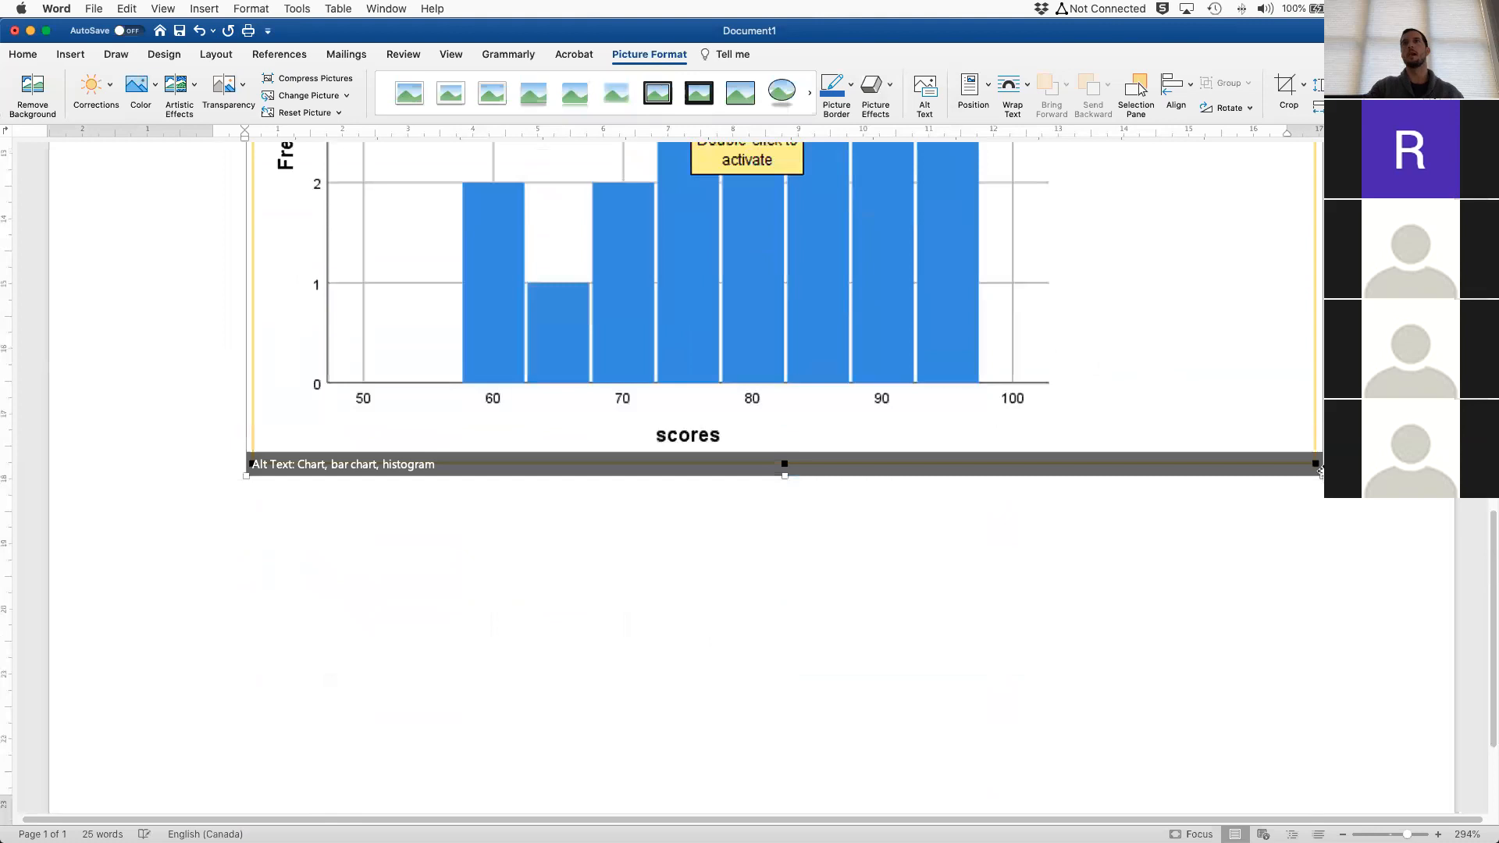
drag(1304, 472, 641, 239)
scroll(641, 239, up, 5)
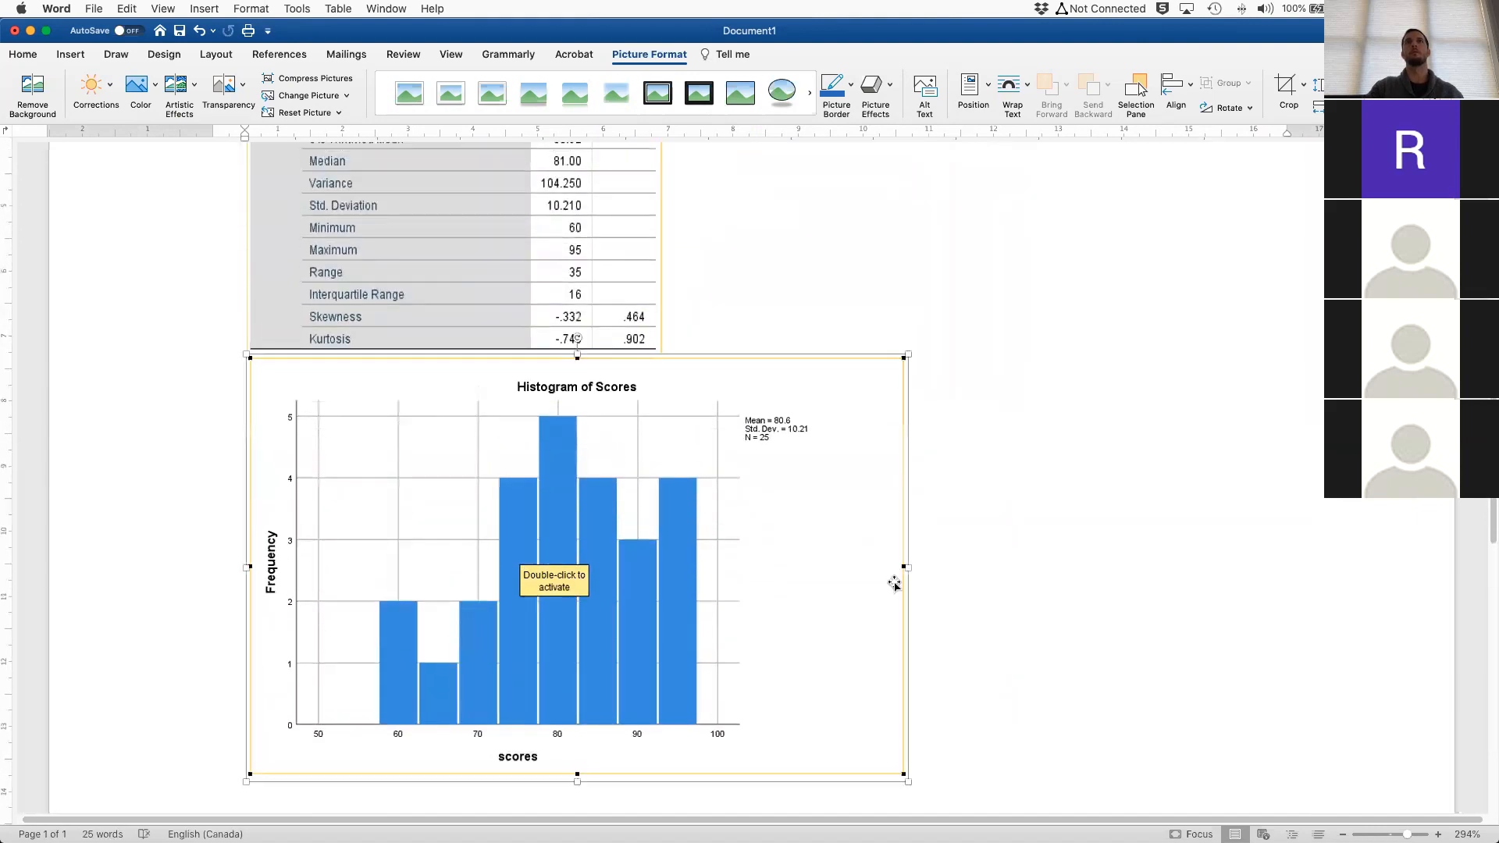
drag(909, 568, 724, 546)
scroll(725, 547, up, 5)
Enlarge the Descriptives table image in width and height to match the height of the histogram beside it
click(655, 441)
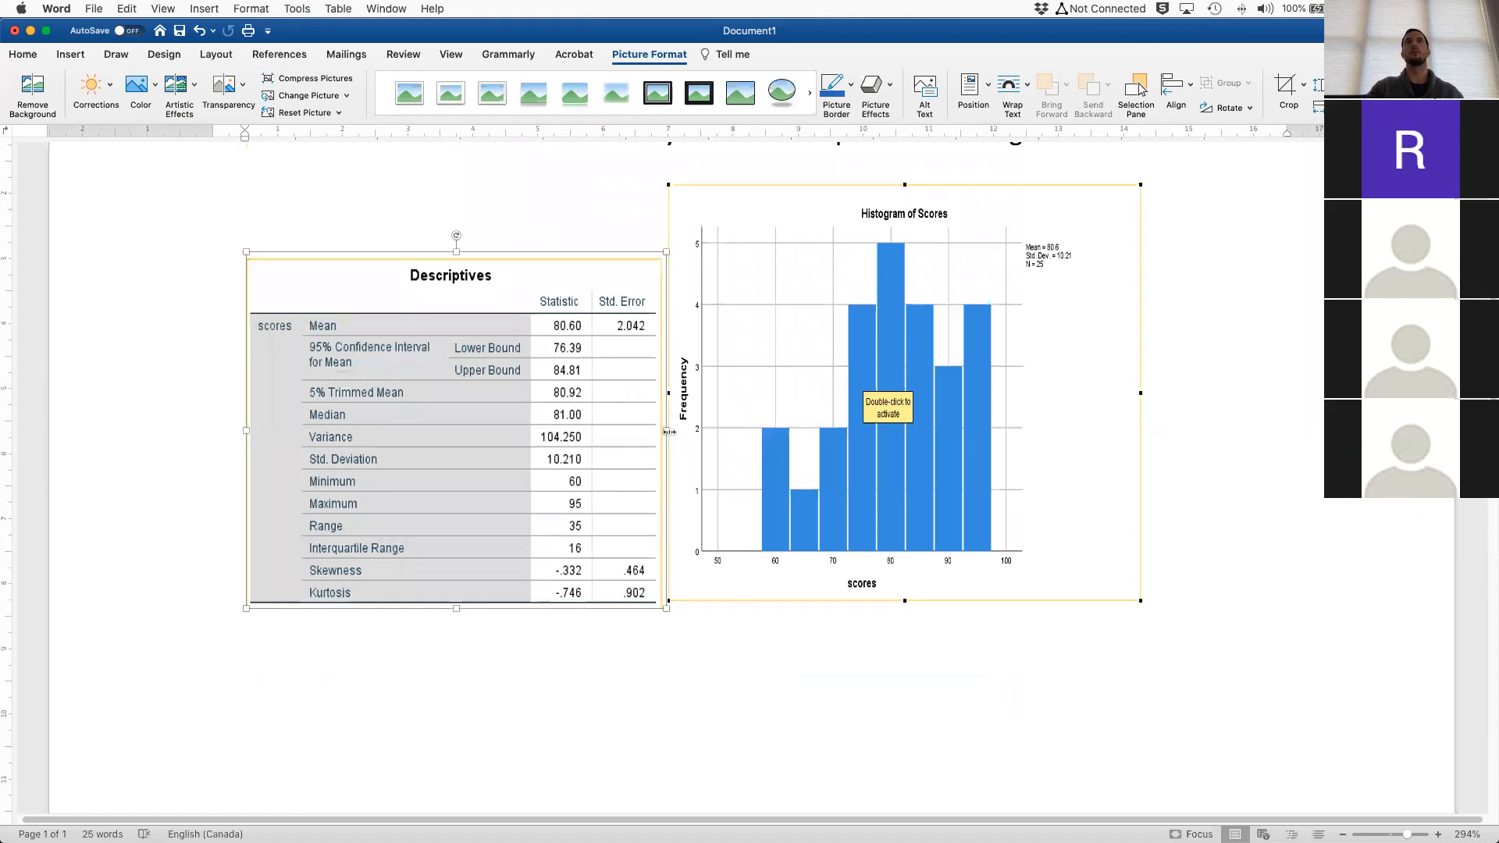
drag(670, 430, 726, 539)
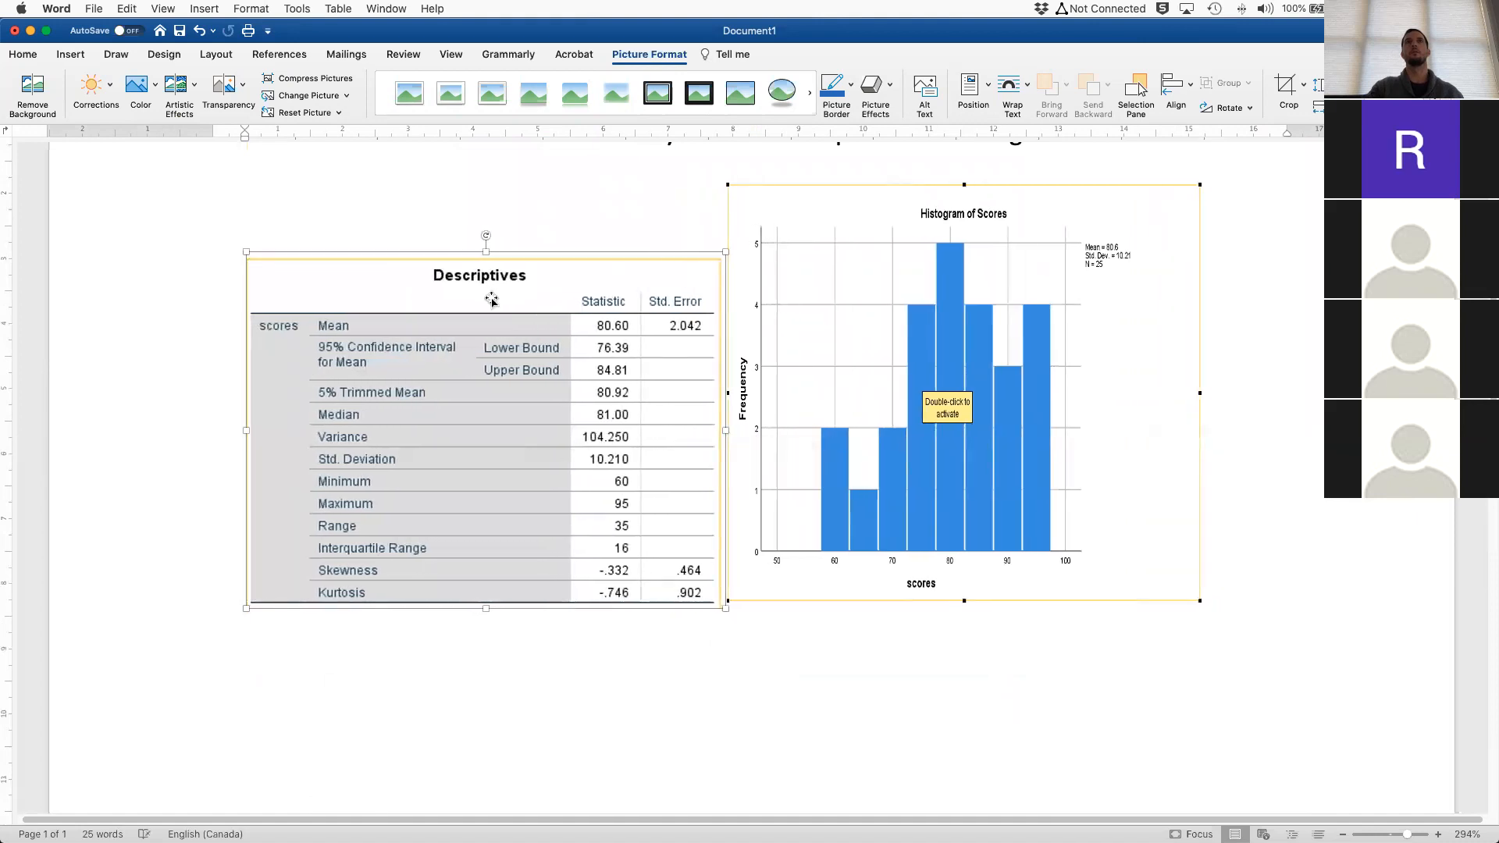
drag(486, 252, 489, 185)
scroll(890, 344, up, 1)
Narrow the Descriptives table image and widen the histogram to about 8.8 cm so both sit side by side
drag(1202, 442, 1272, 447)
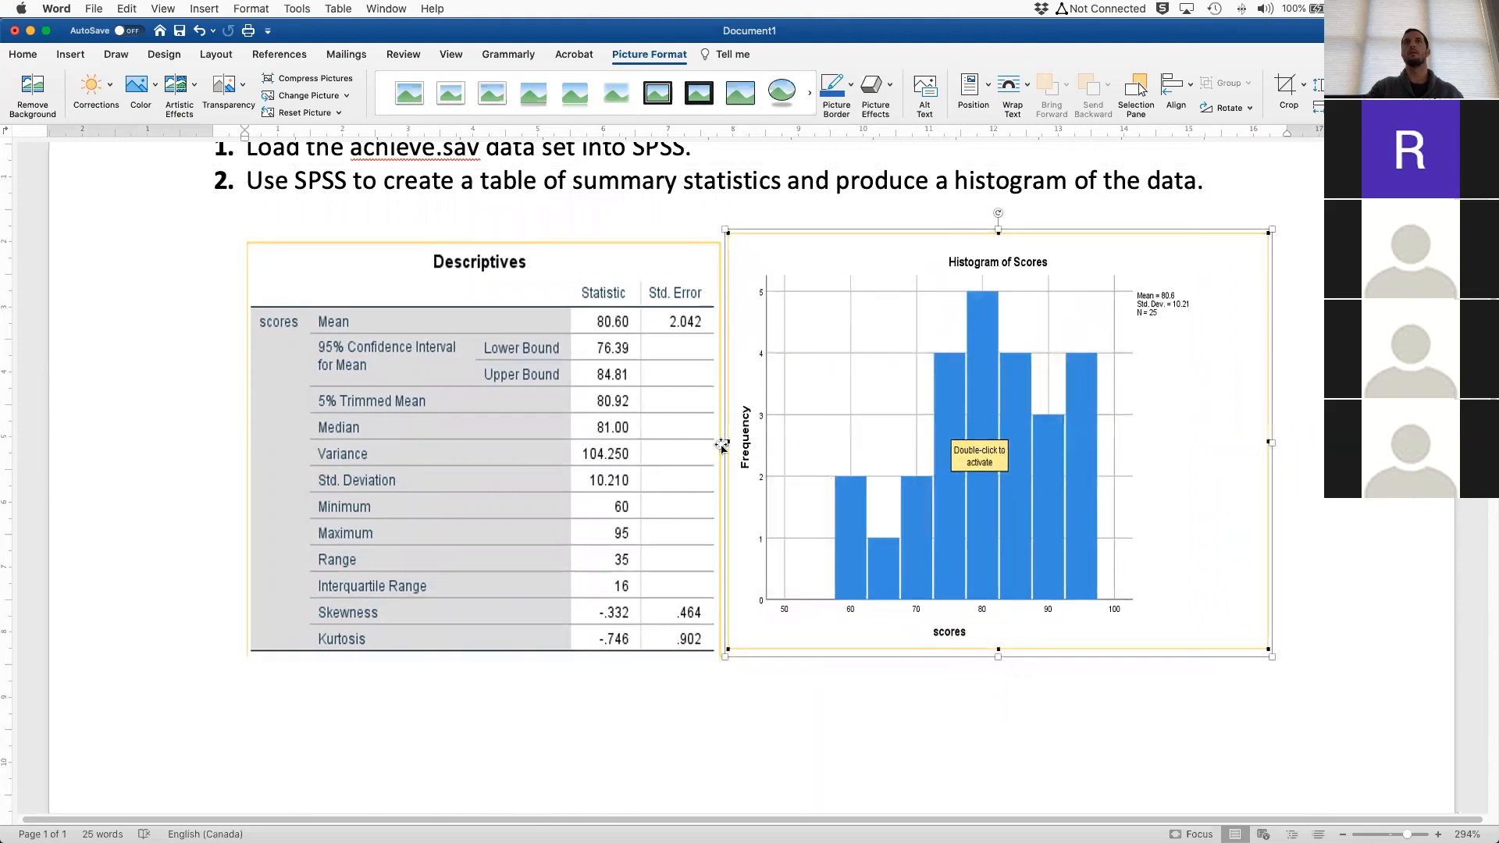
click(712, 444)
drag(724, 446, 663, 446)
click(1207, 443)
drag(1211, 442, 1240, 443)
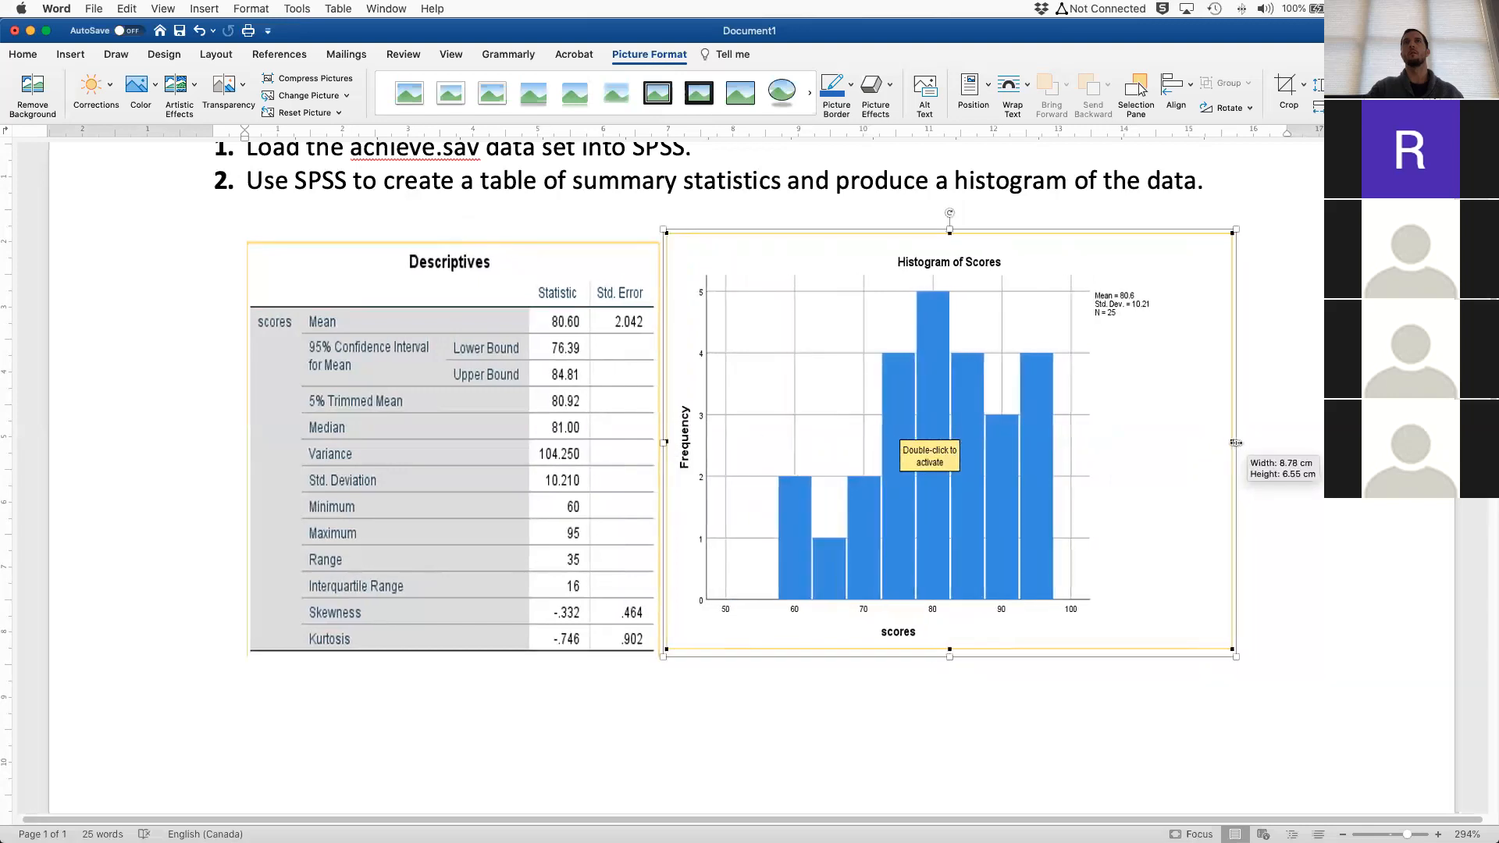
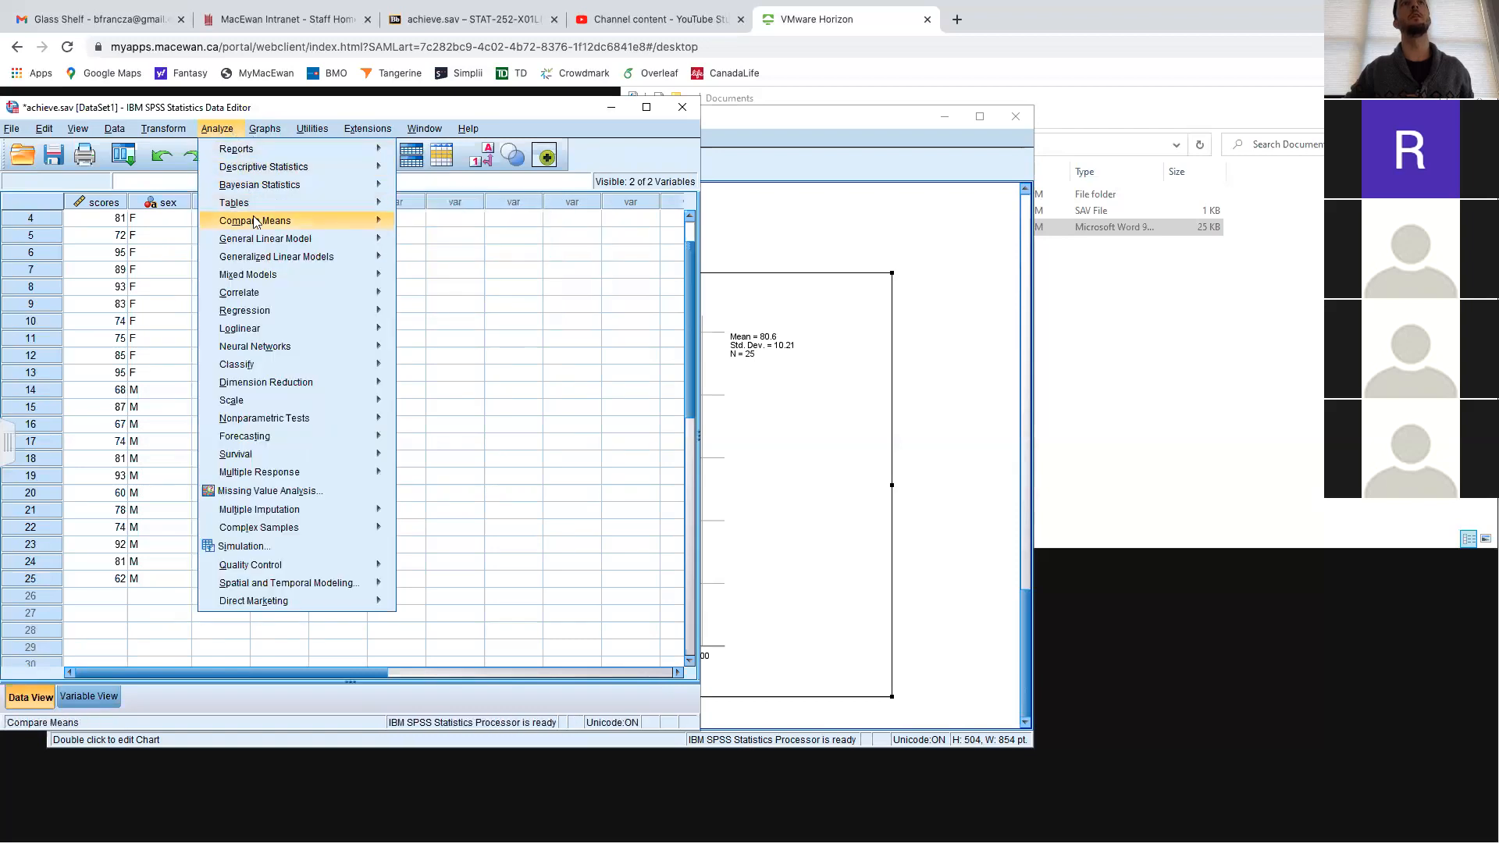
Open the One-Sample T Test dialog for the achieve.sav data in SPSS
mouse_move(255, 224)
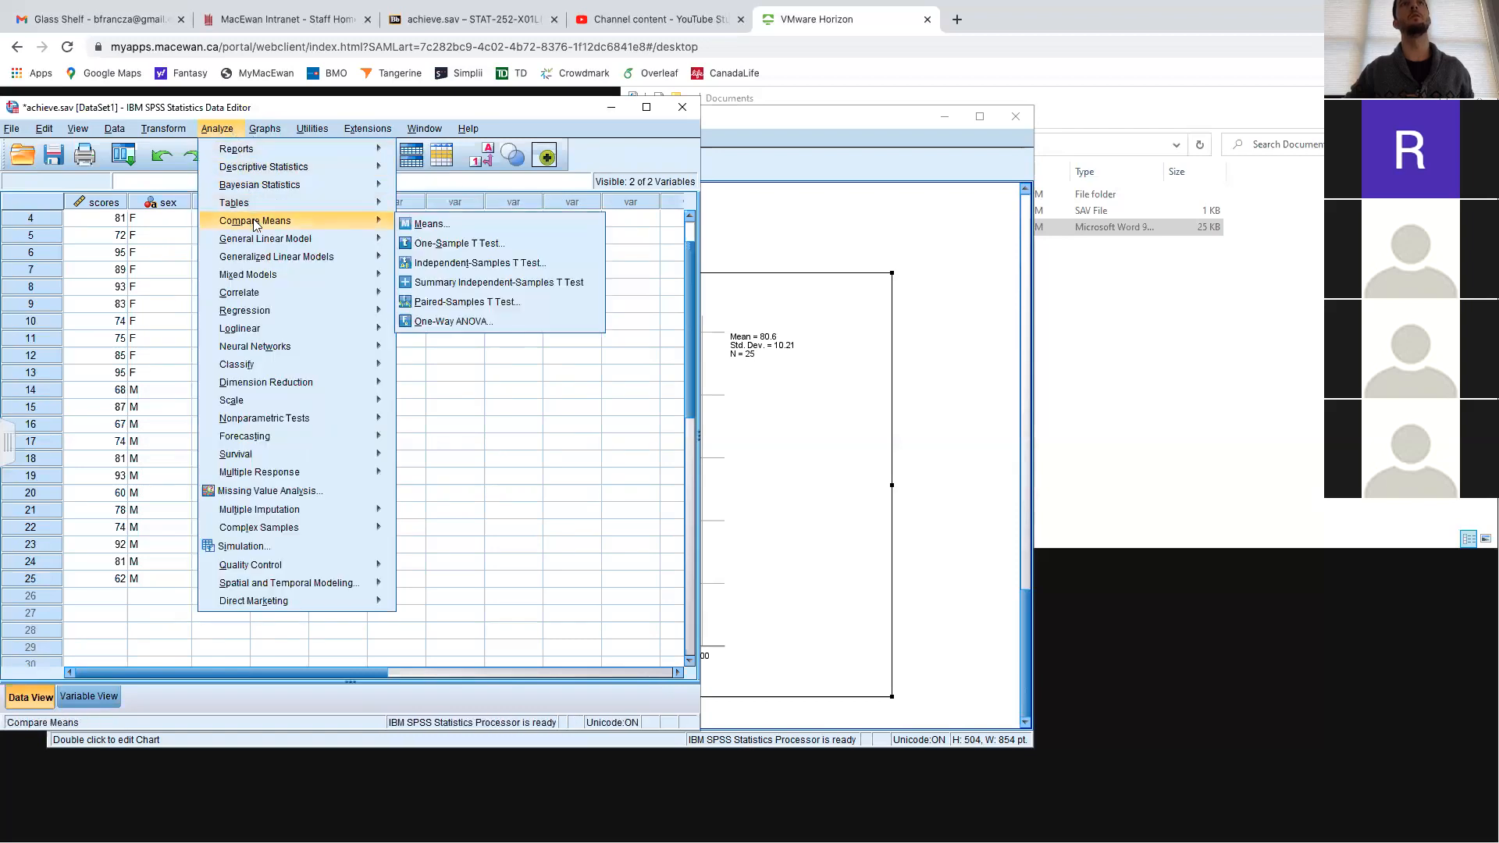
click(450, 246)
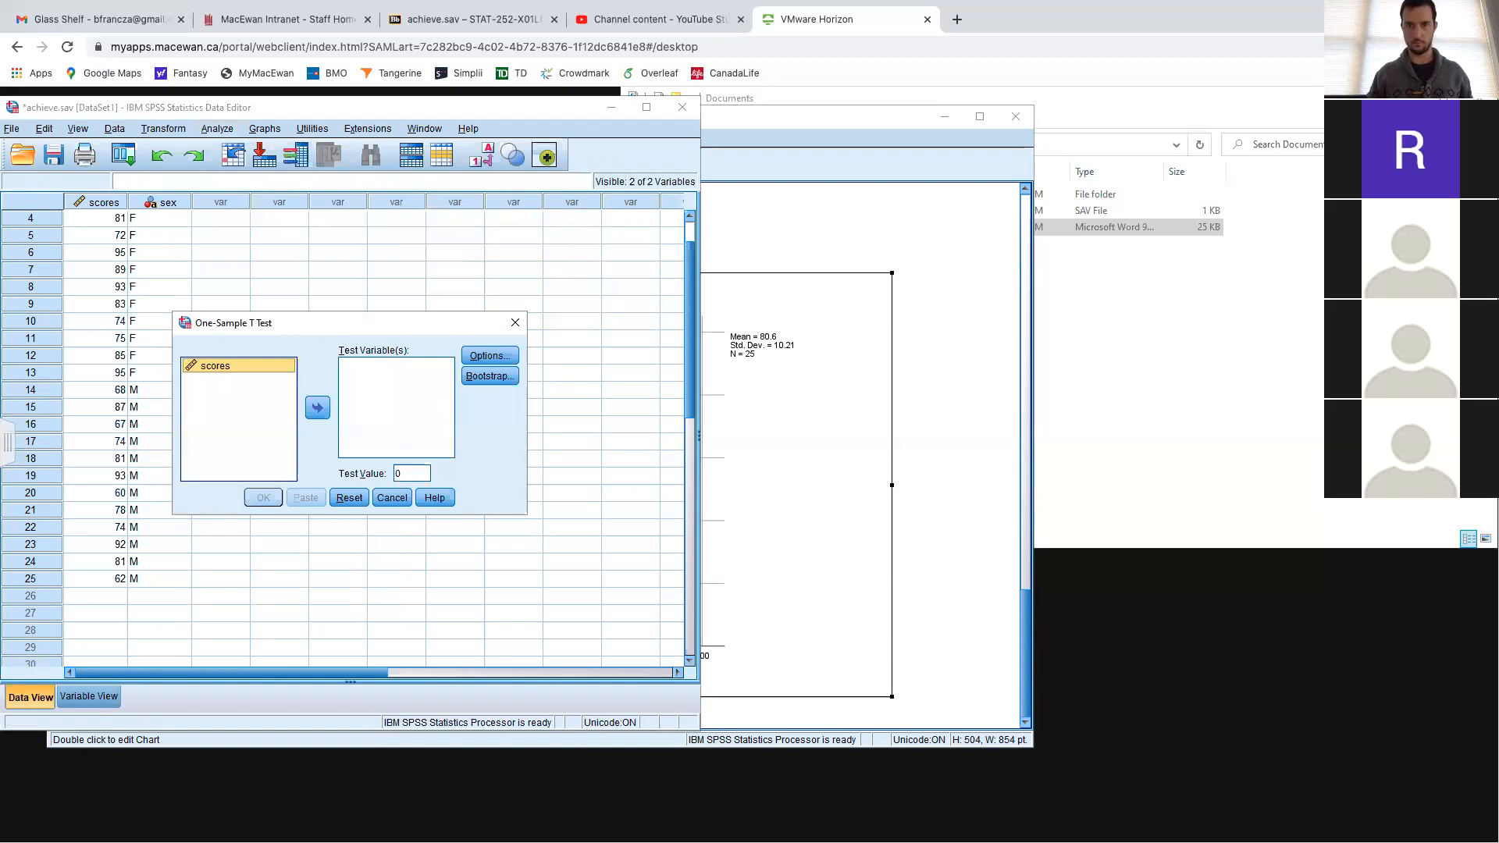
key(shift)
key(shift)
key(shift)
key(shift)
key(shift)
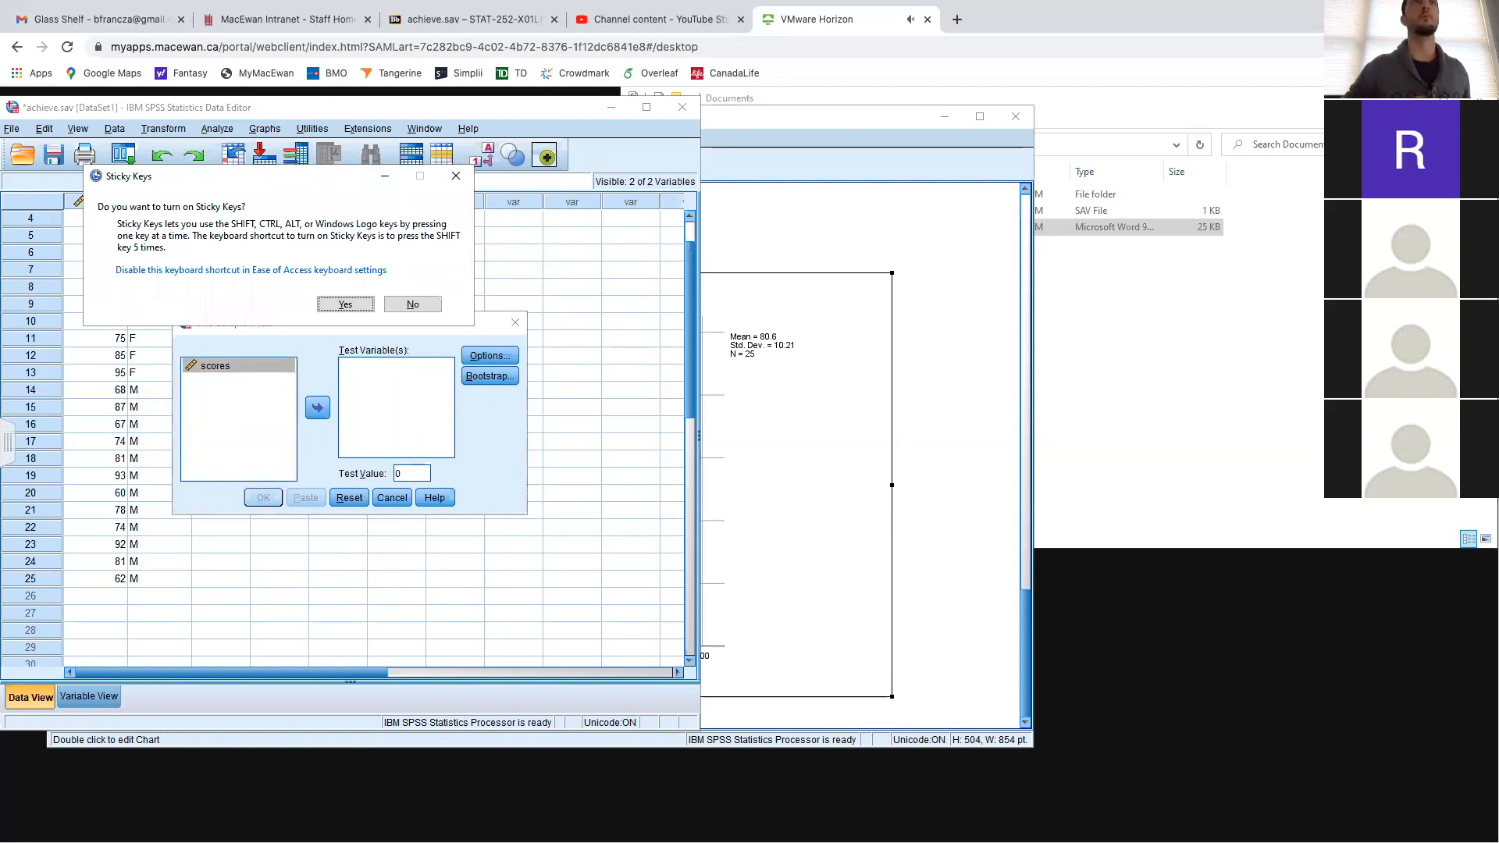
click(412, 303)
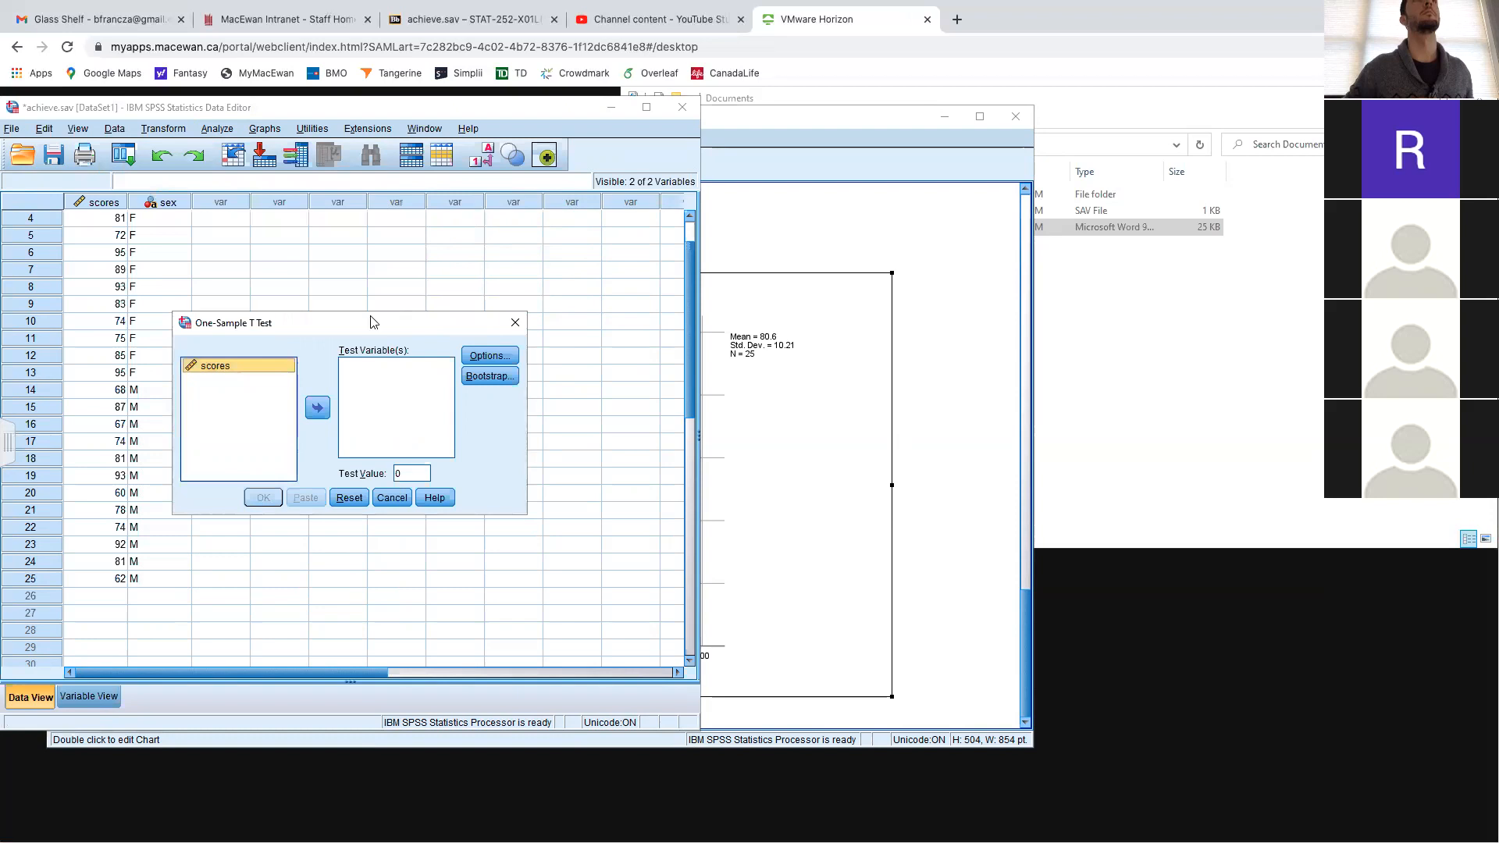
Run the one-sample t test on the scores variable with a 90% confidence interval
click(320, 410)
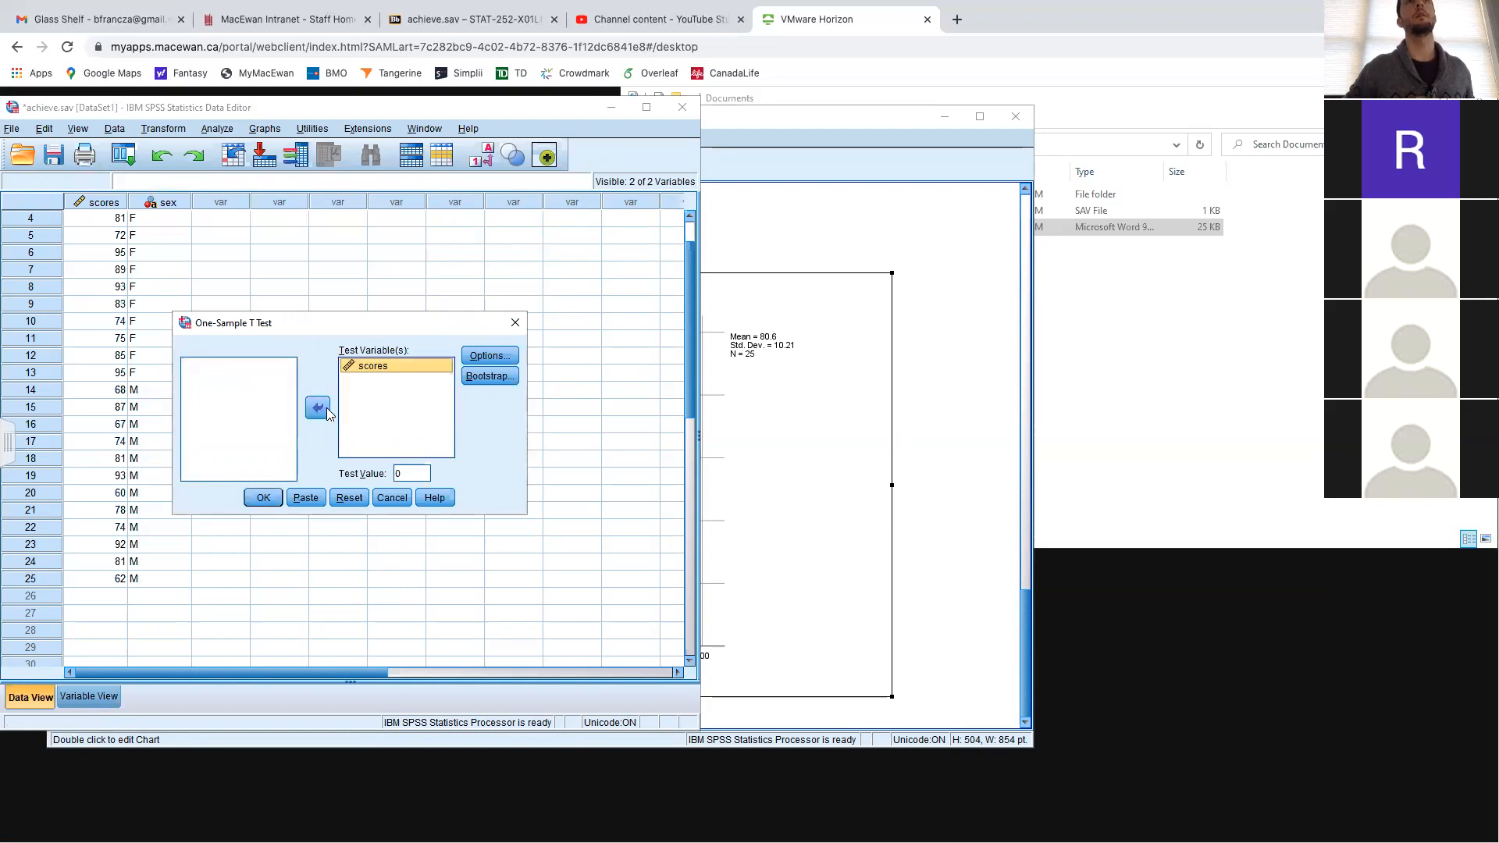
drag(406, 327, 424, 308)
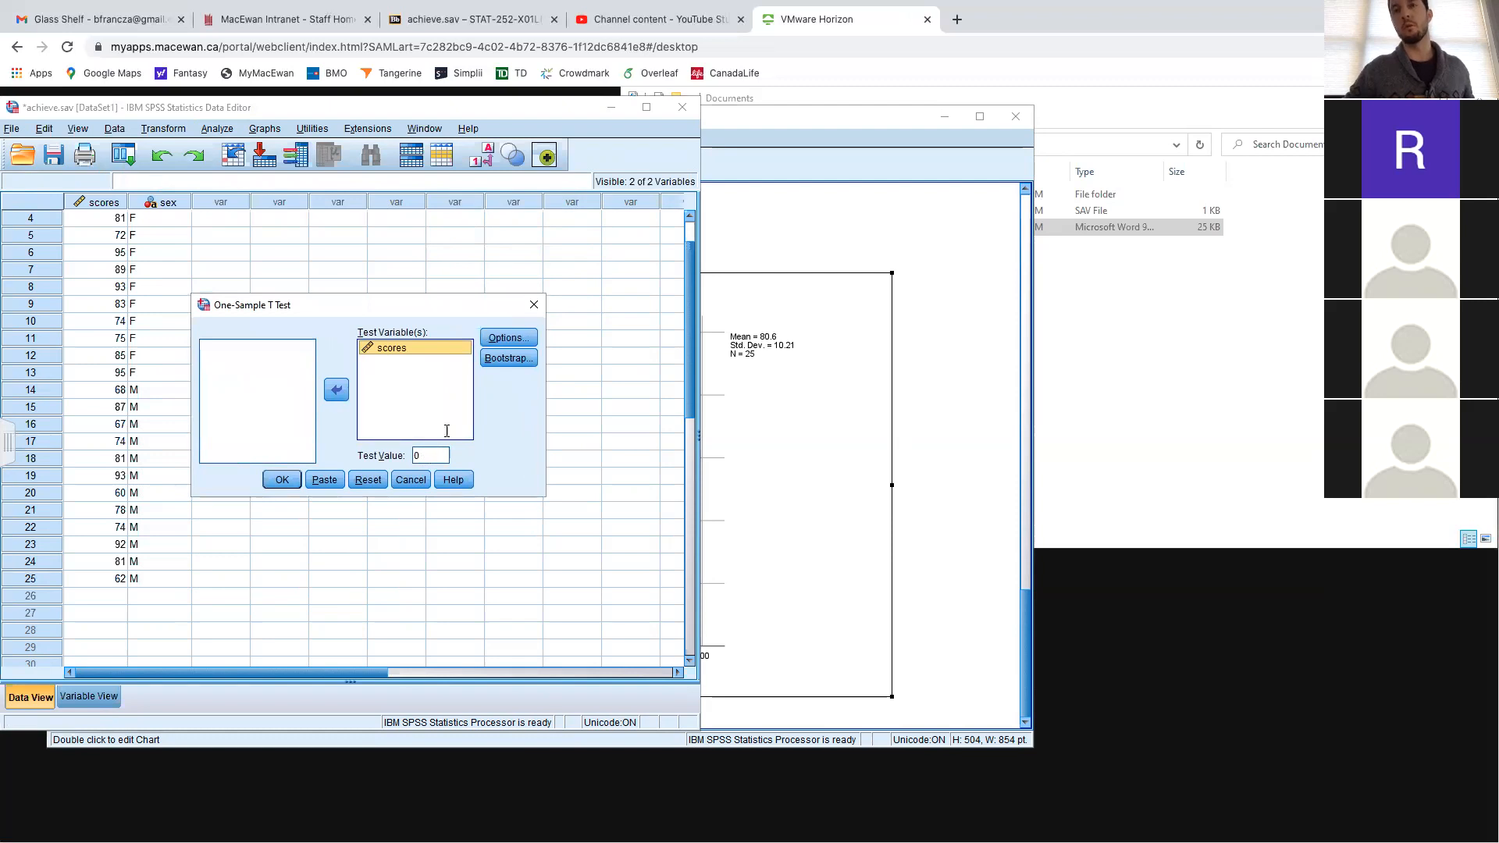
click(506, 339)
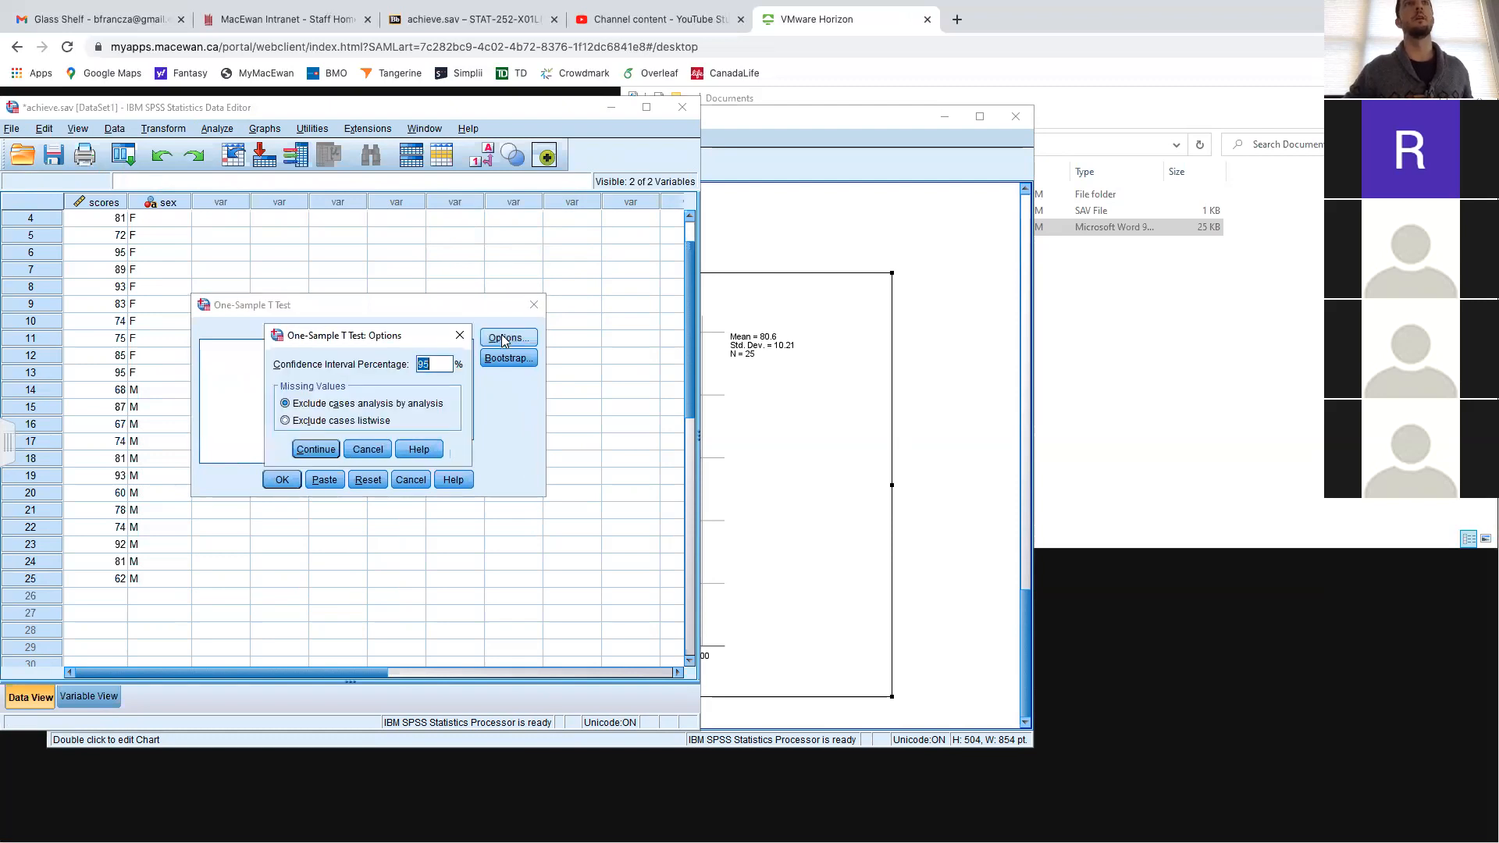
click(460, 337)
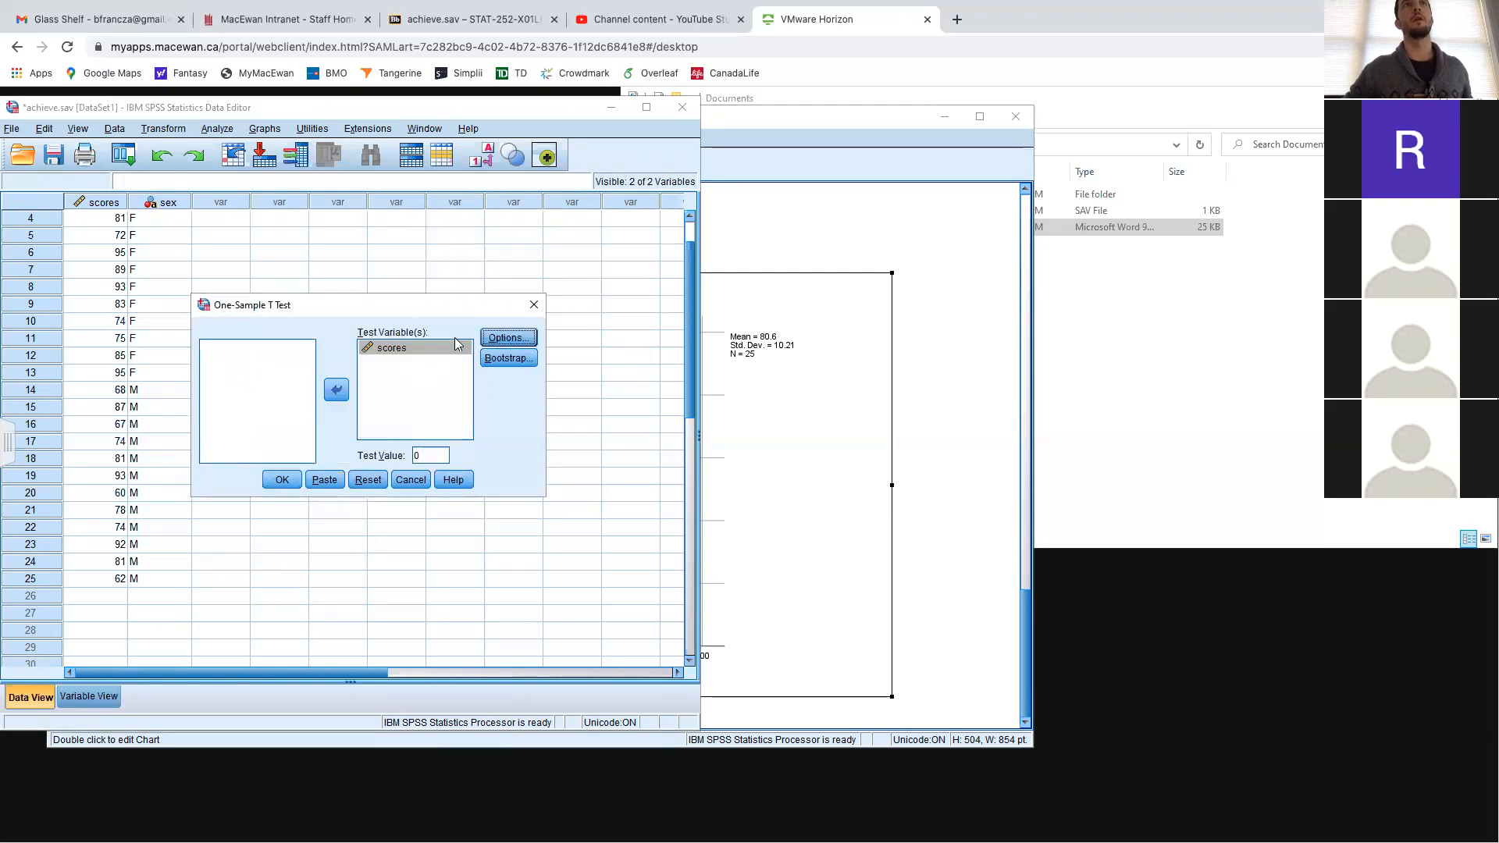
click(507, 337)
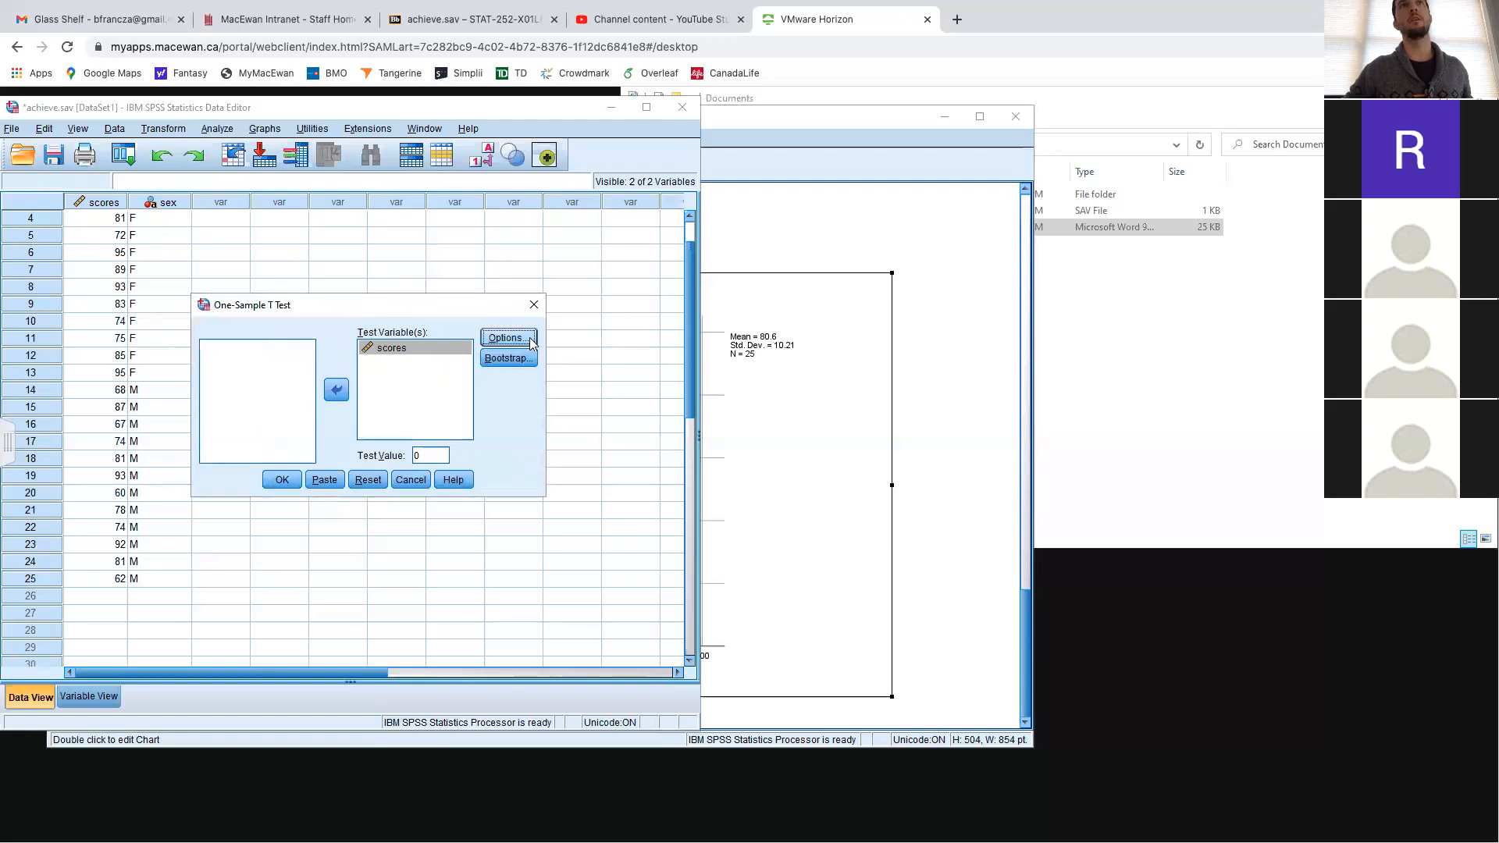
text(90)
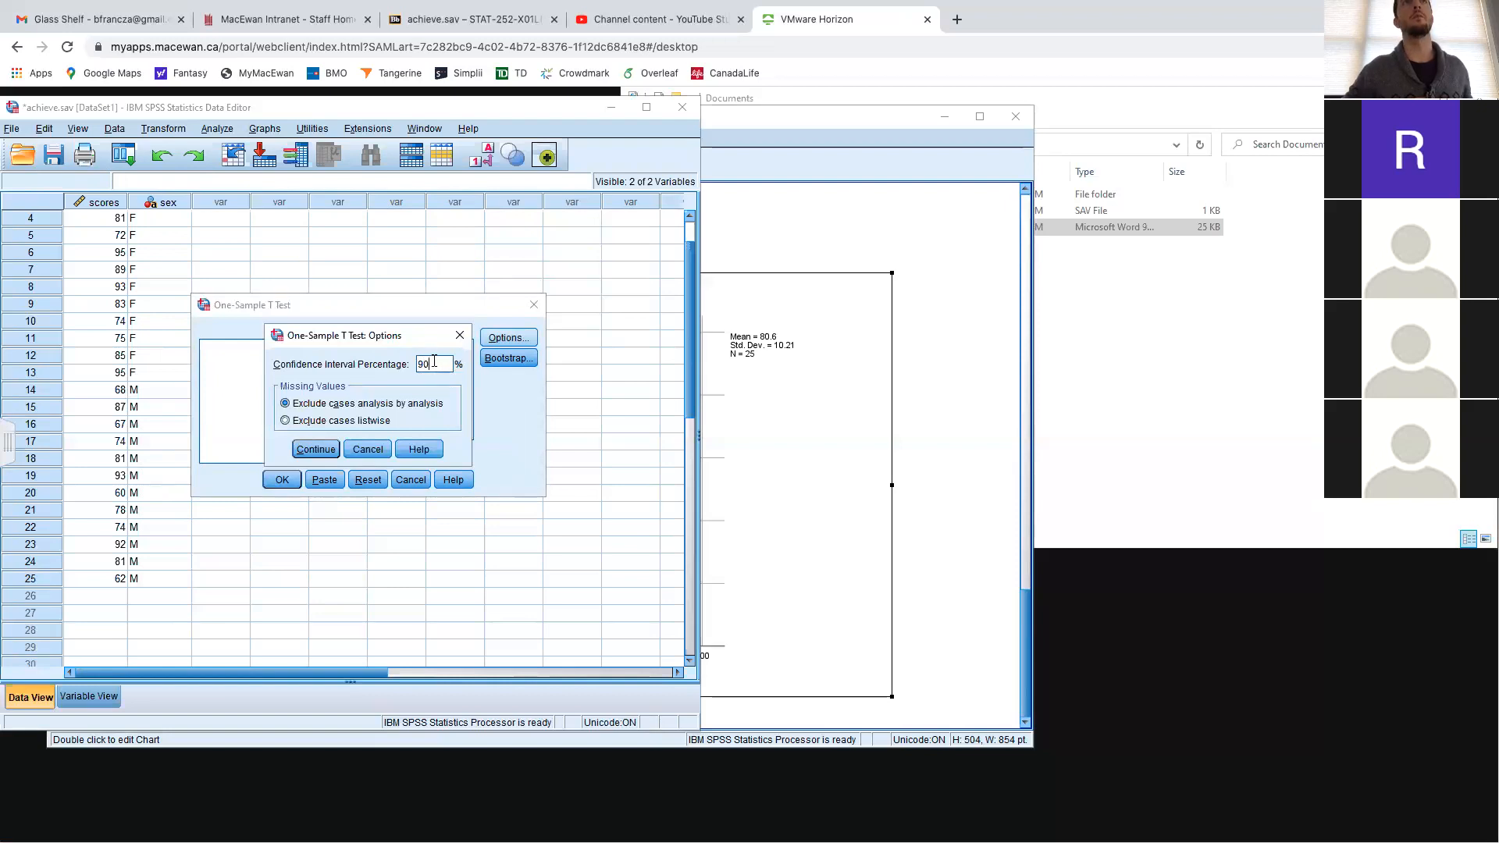
drag(427, 344, 434, 337)
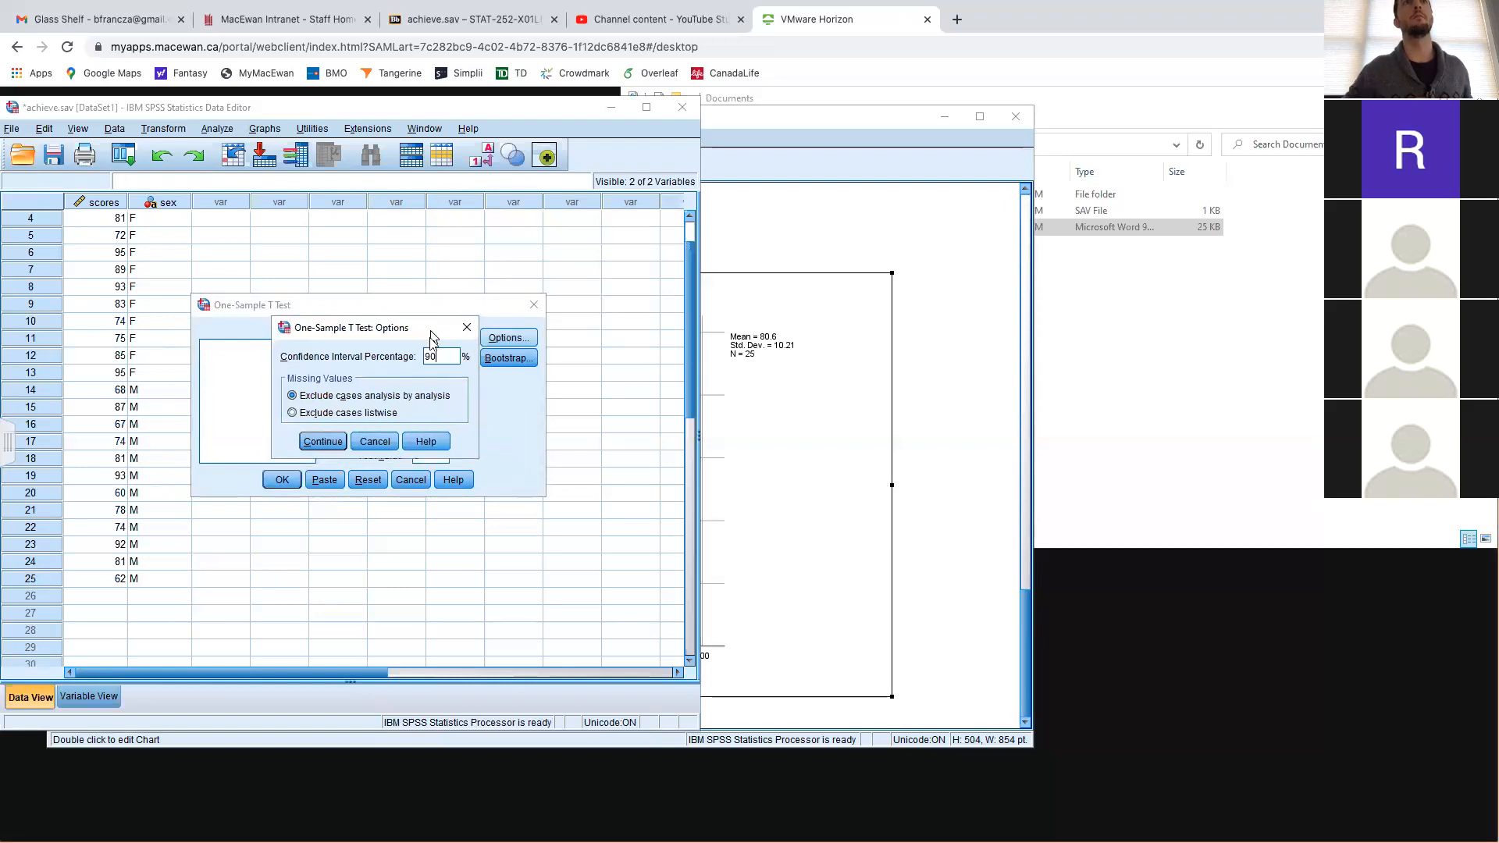
click(323, 442)
click(294, 479)
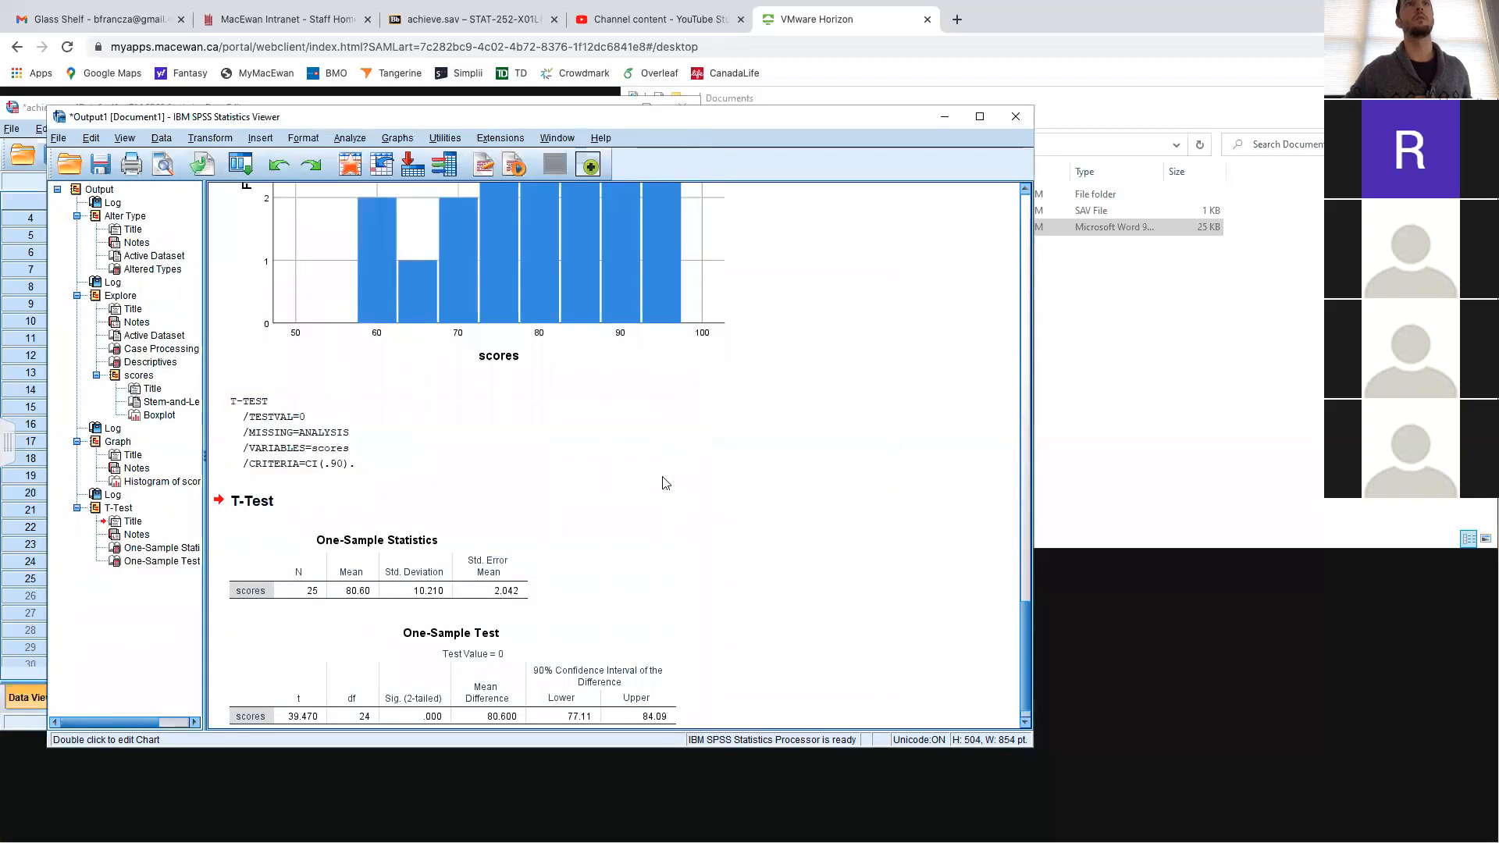
Capture a screenshot of the One-Sample Test table in the SPSS output
scroll(665, 483, down, 2)
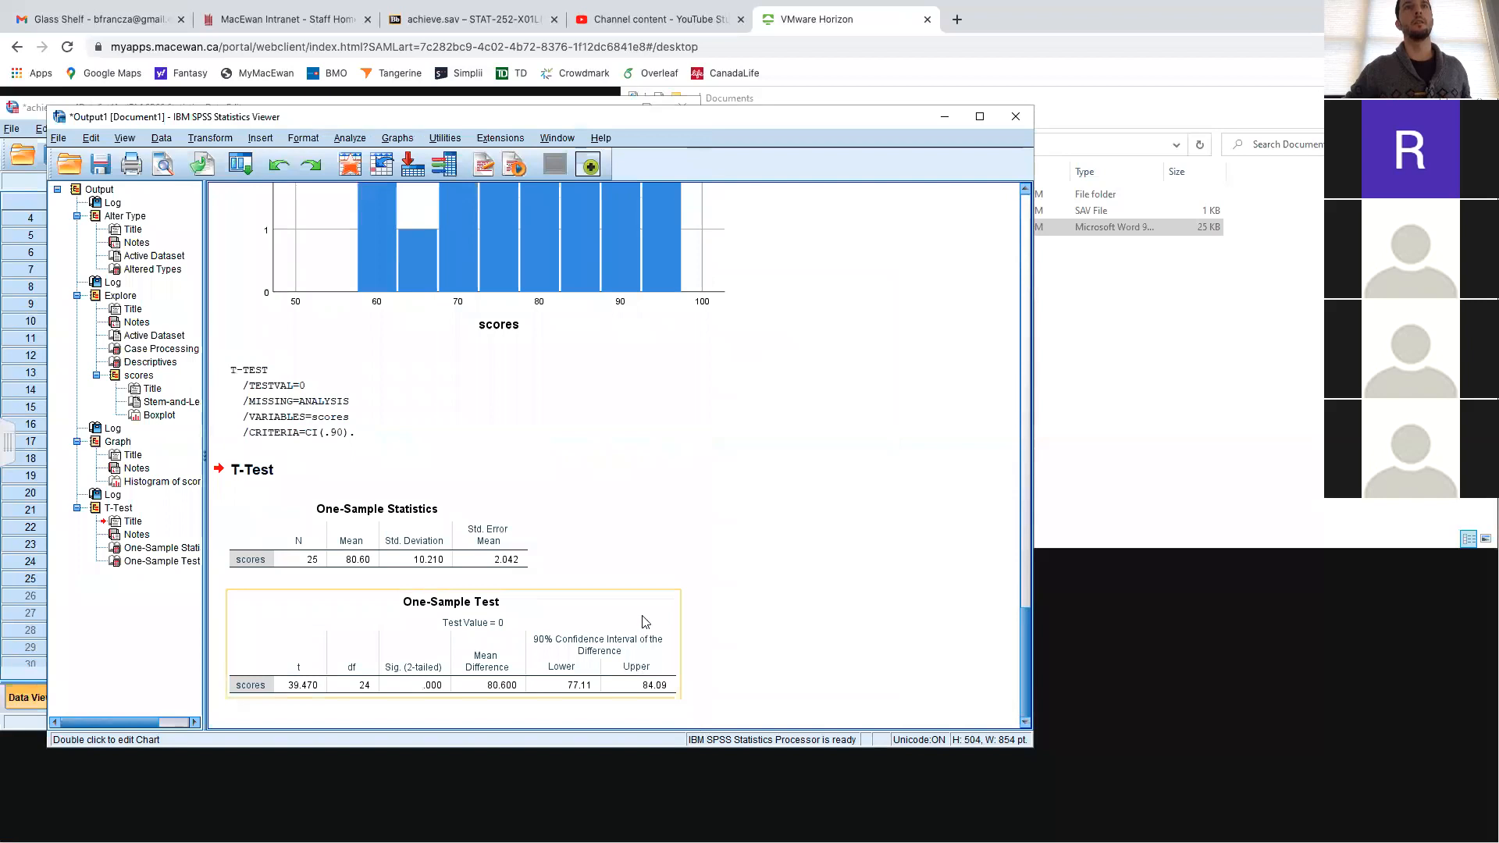
click(614, 614)
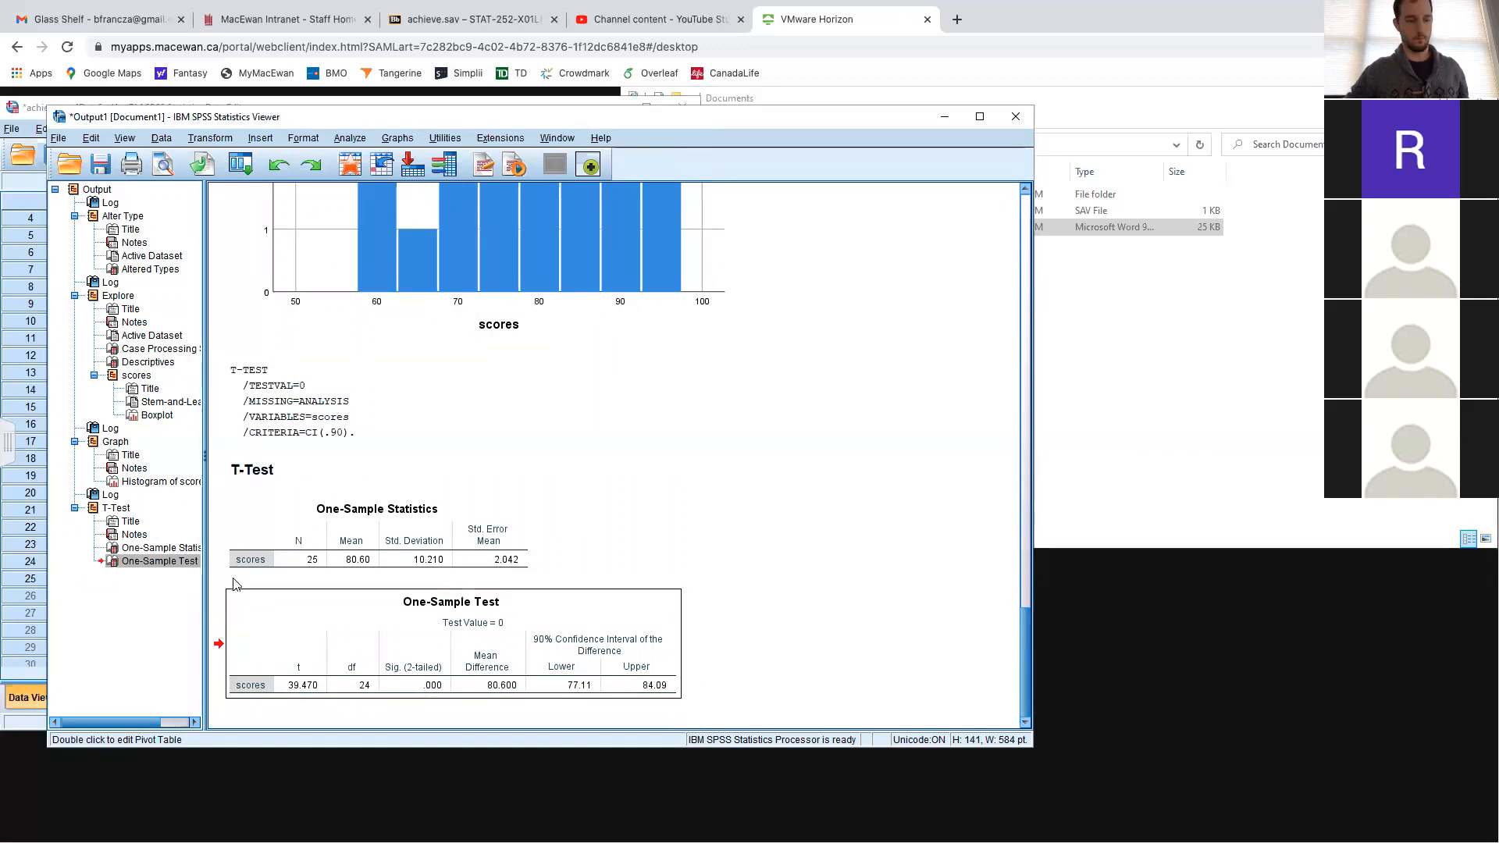
drag(225, 587, 675, 698)
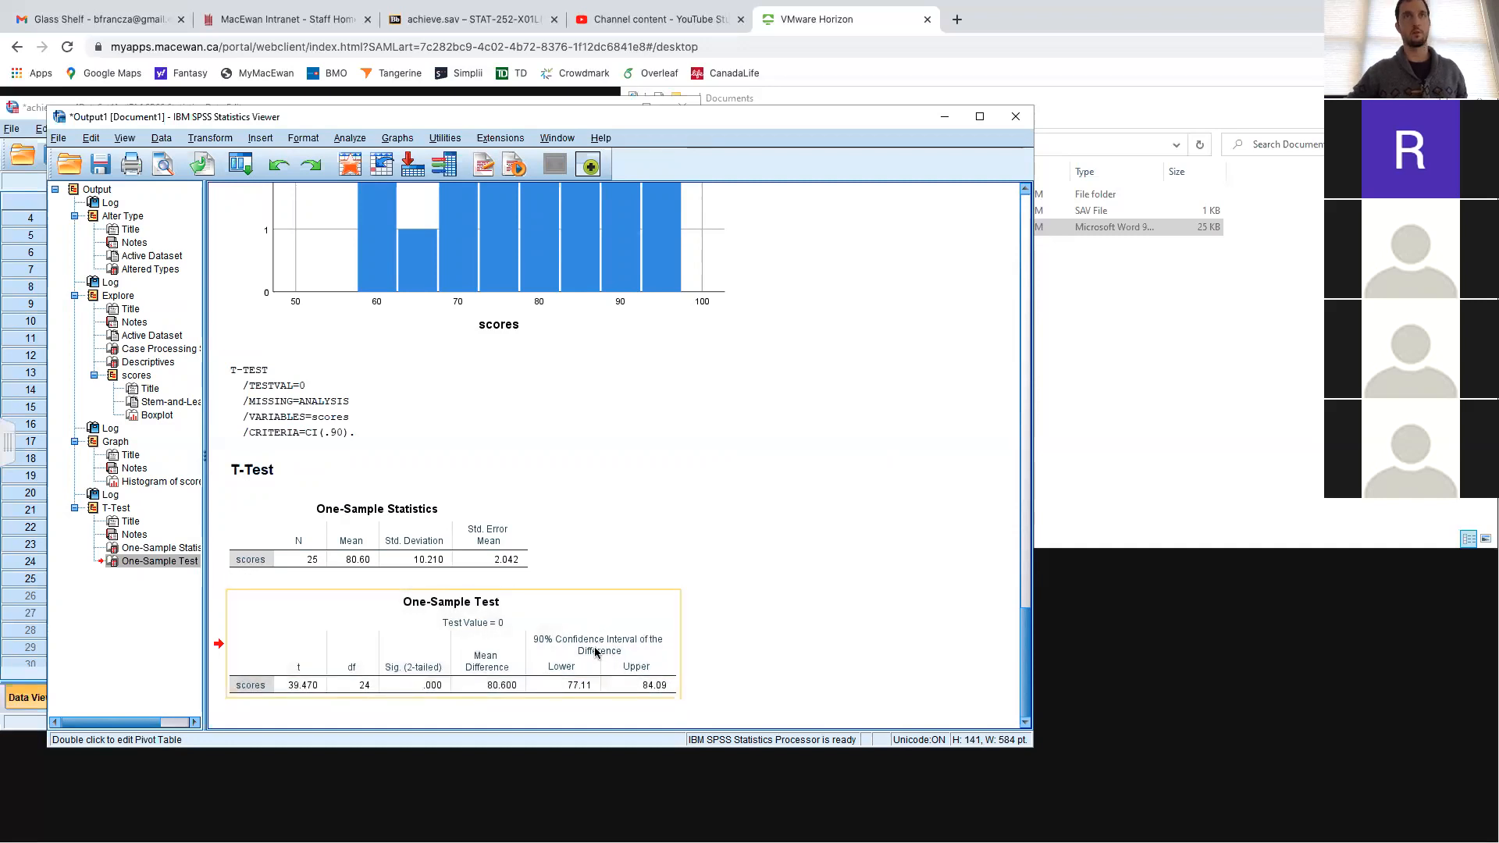
Switch to Word and insert the captured One-Sample Test image under question 4
key(ctrl+Right)
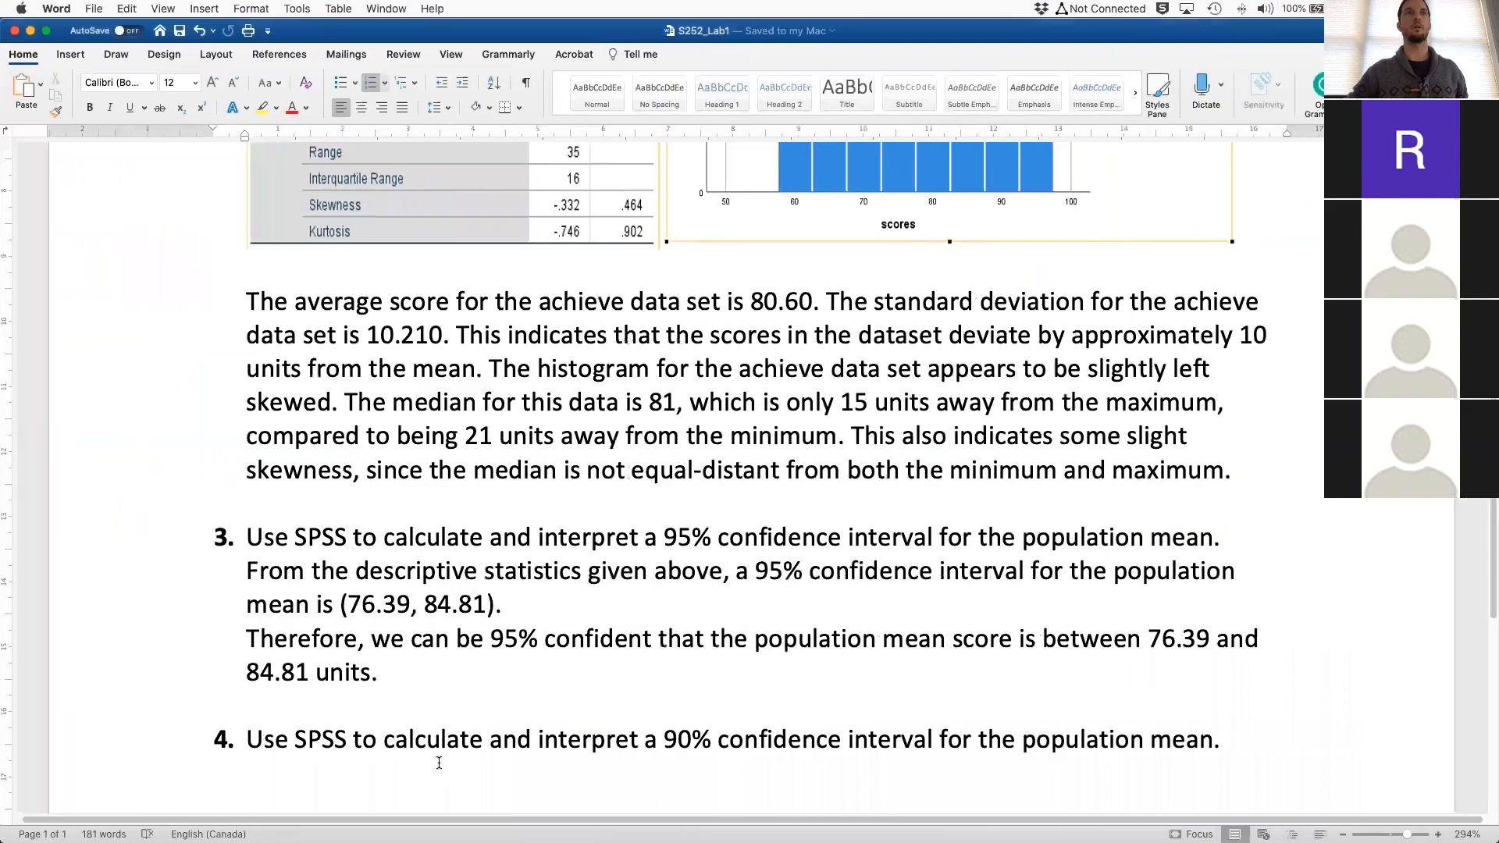
scroll(1114, 689, down, 2)
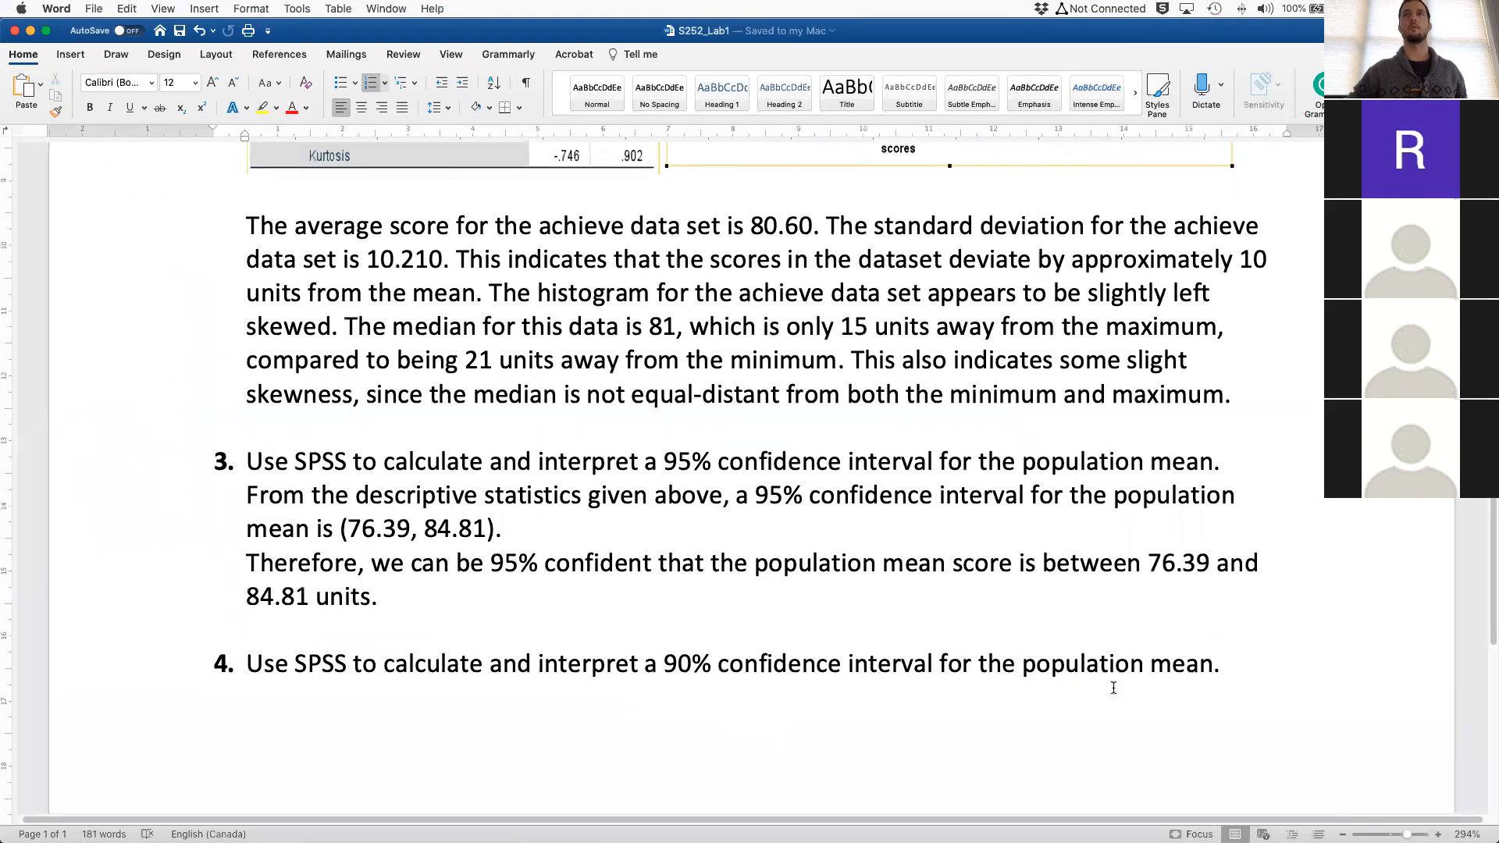
click(82, 56)
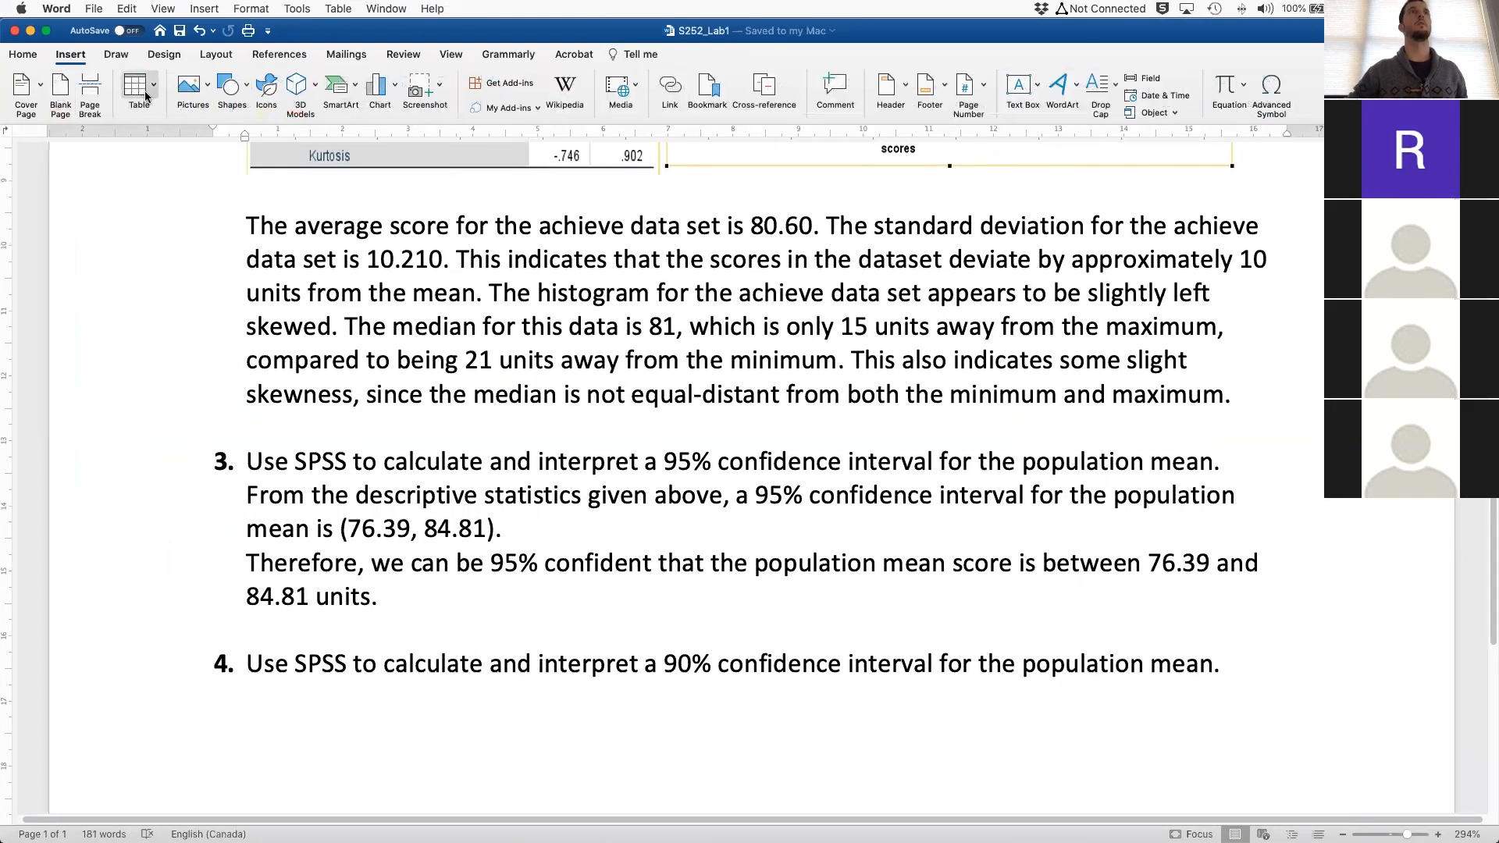
click(192, 84)
click(234, 129)
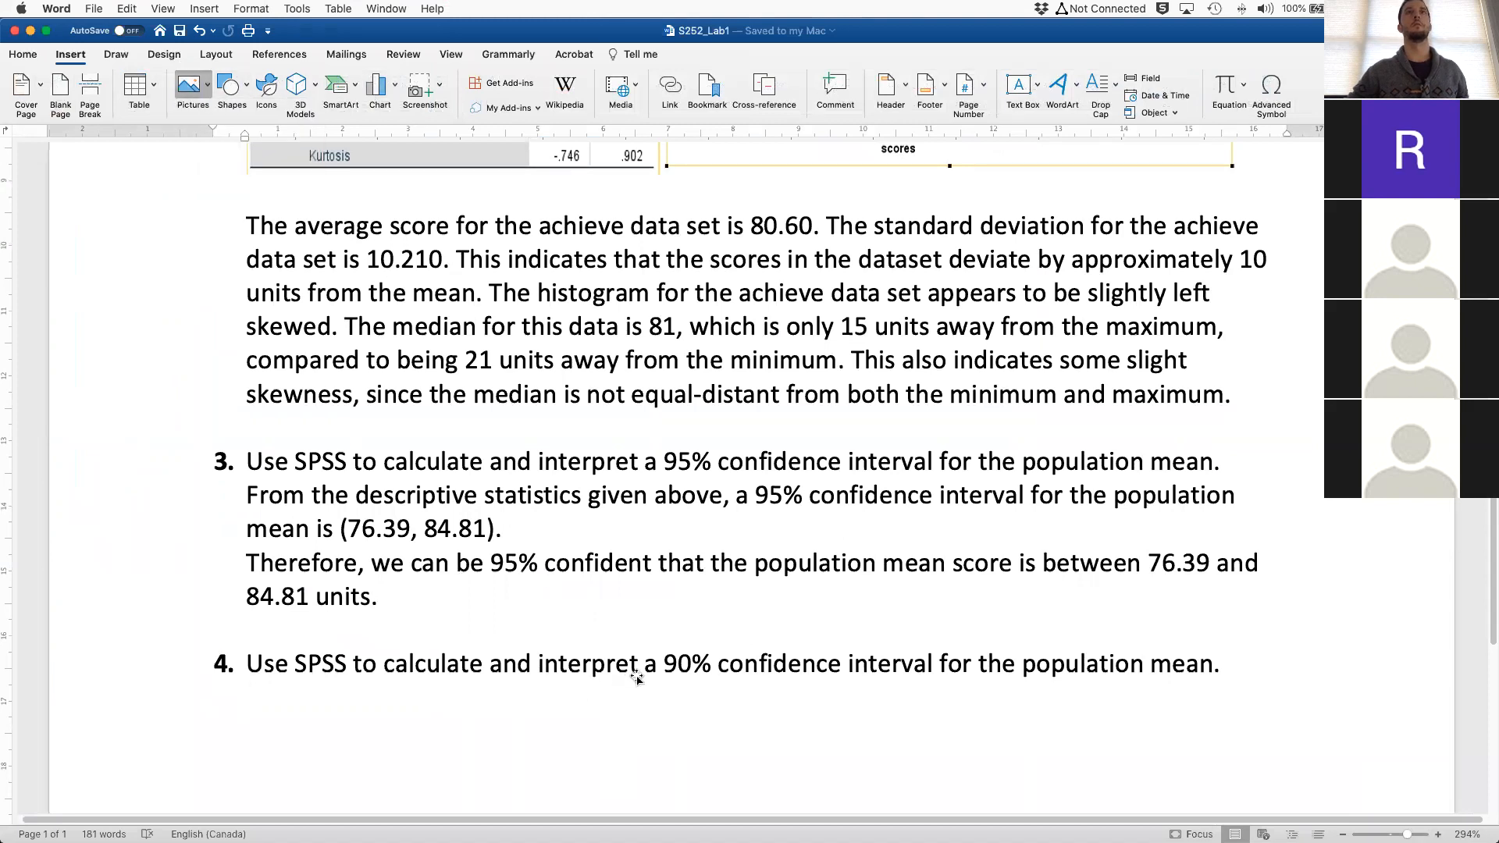
click(556, 417)
double_click(556, 417)
scroll(652, 442, down, 2)
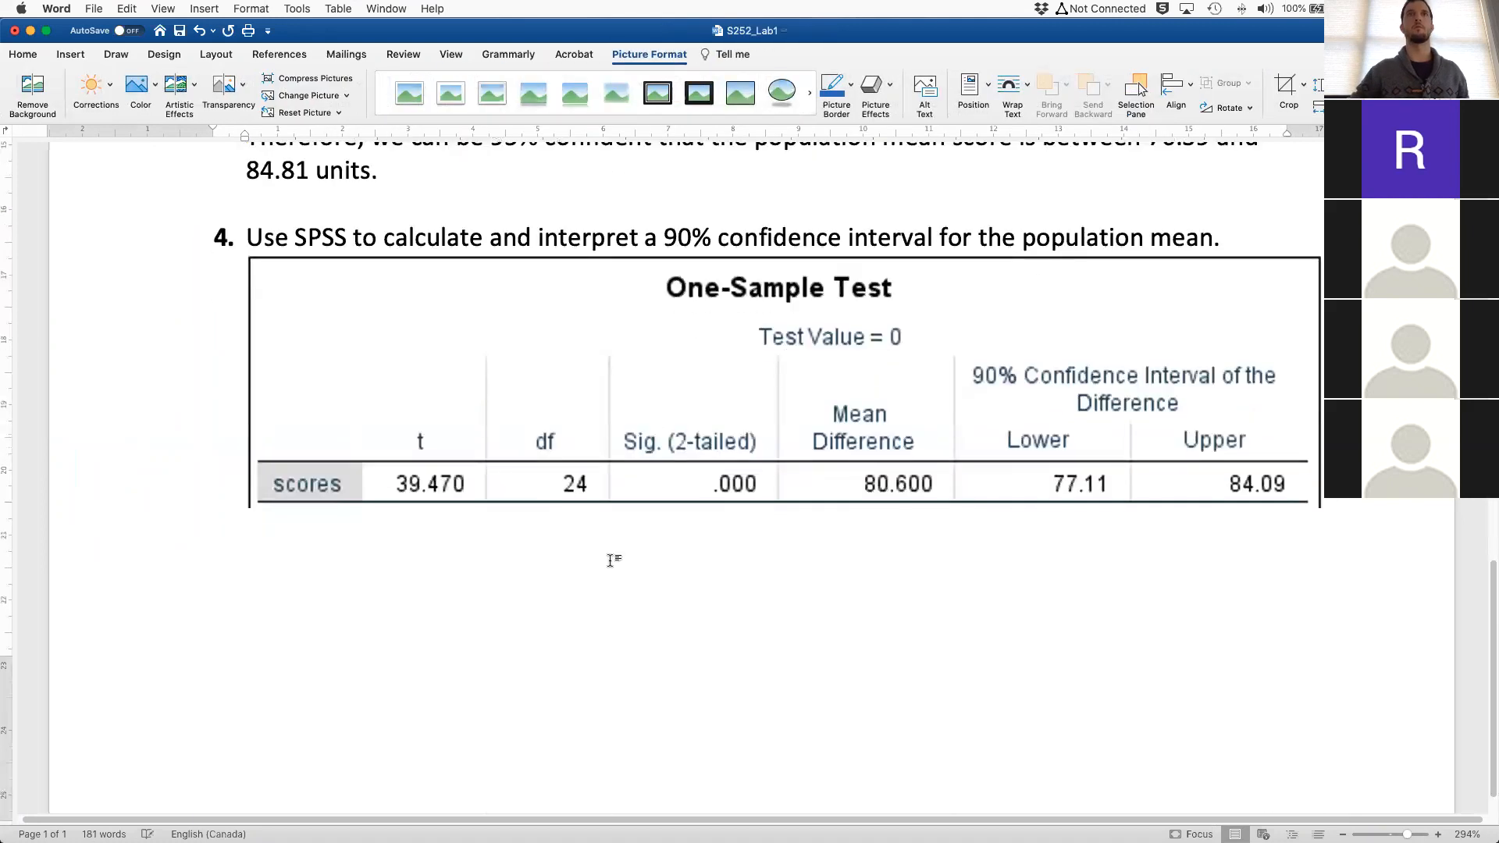
Shrink the One-Sample Test image under question 4 to about 8 cm wide
click(575, 601)
click(1369, 505)
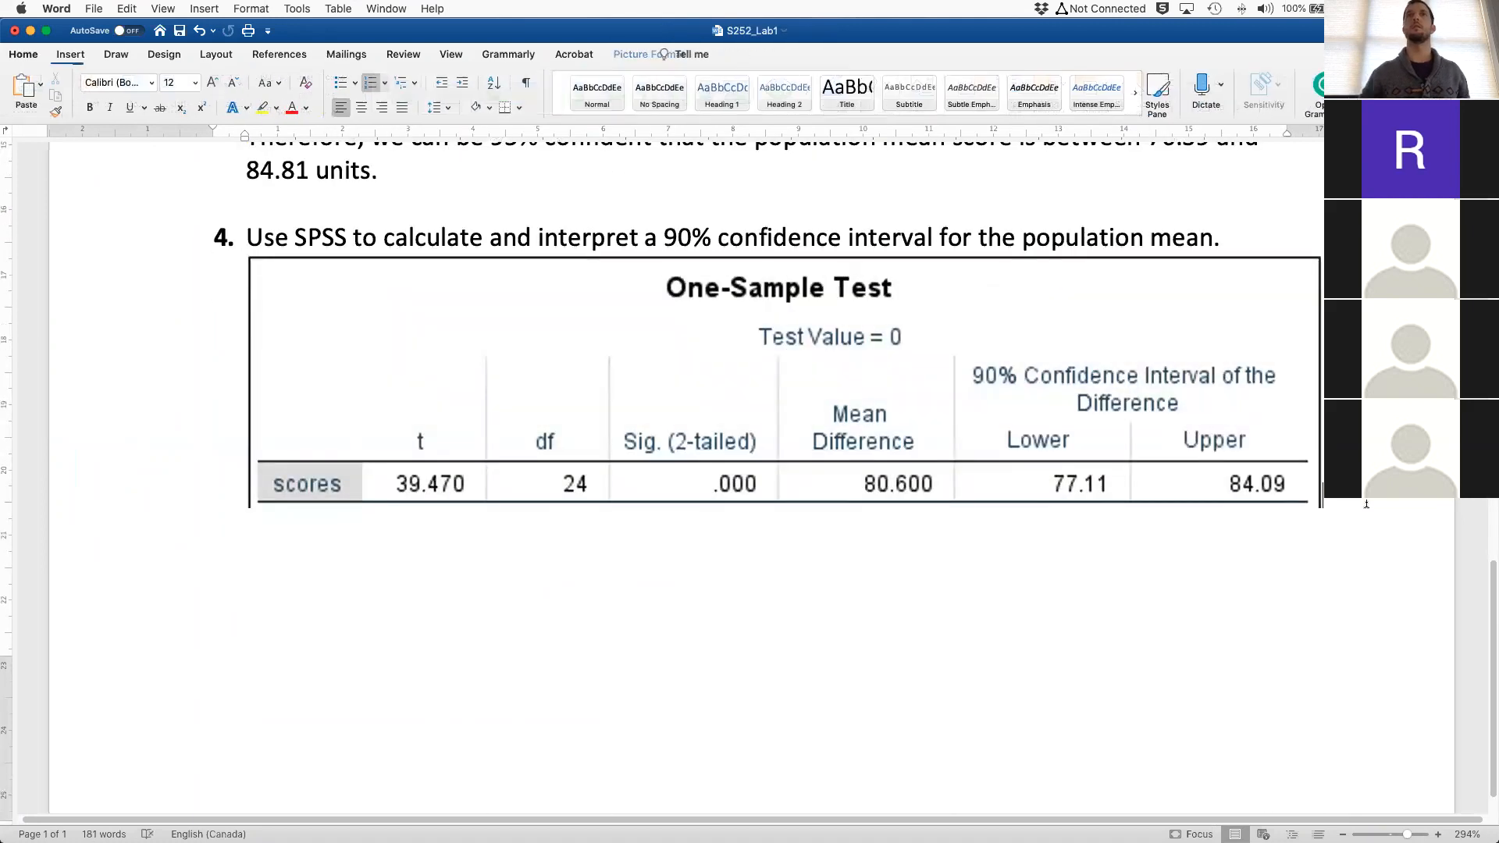
click(1322, 506)
drag(1323, 505, 772, 376)
click(518, 425)
Begin the answer below the table with "The 90% confidence interval for the population mean is between 77.11 and"
scroll(686, 445, up, 3)
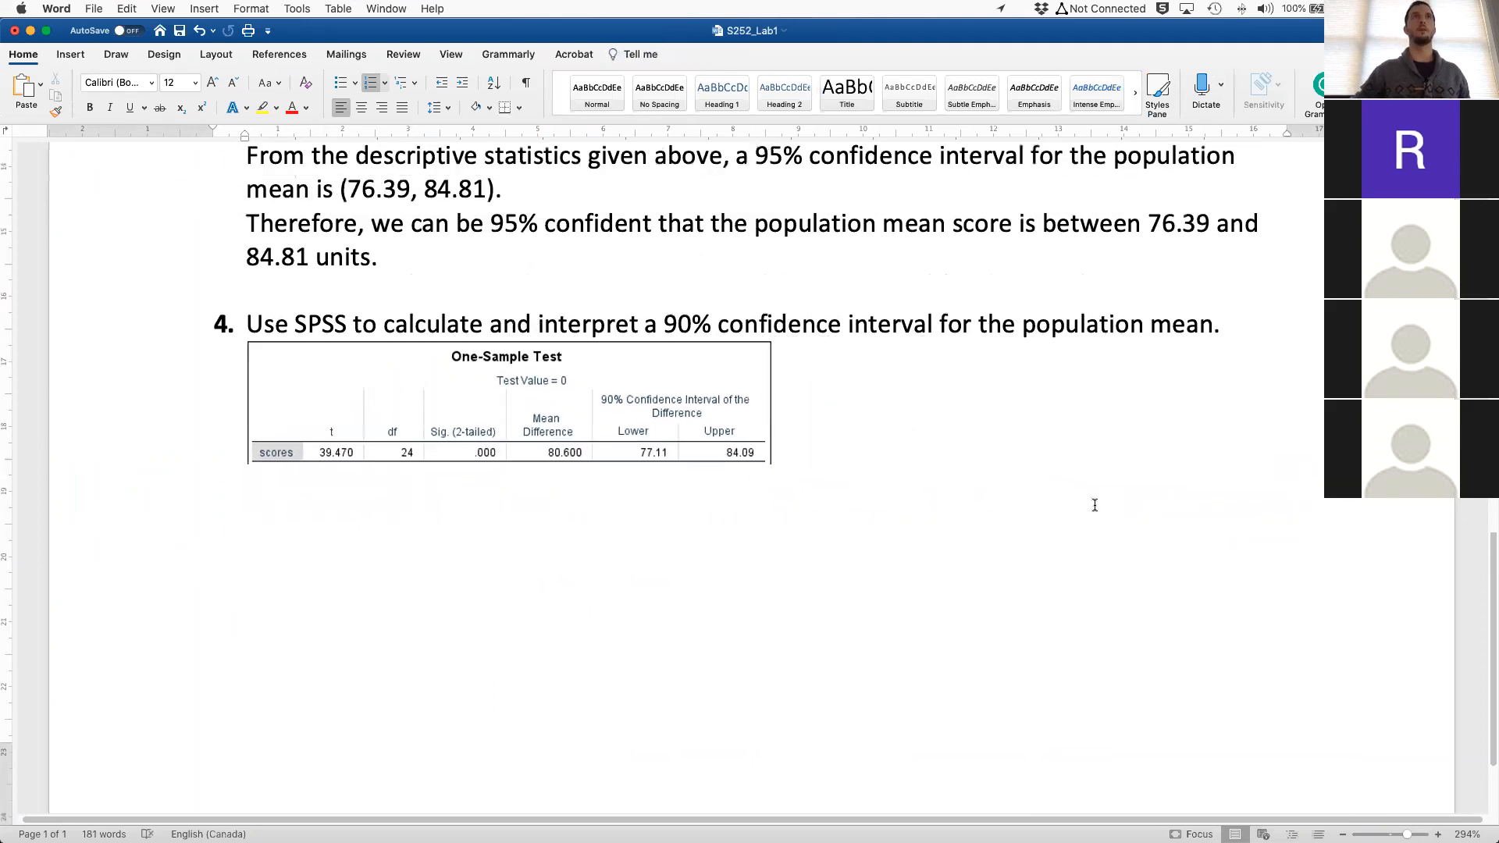
scroll(1094, 506, up, 2)
text(We)
key(BackSpace)
key(BackSpace)
key(BackSpace)
text(The 90% )
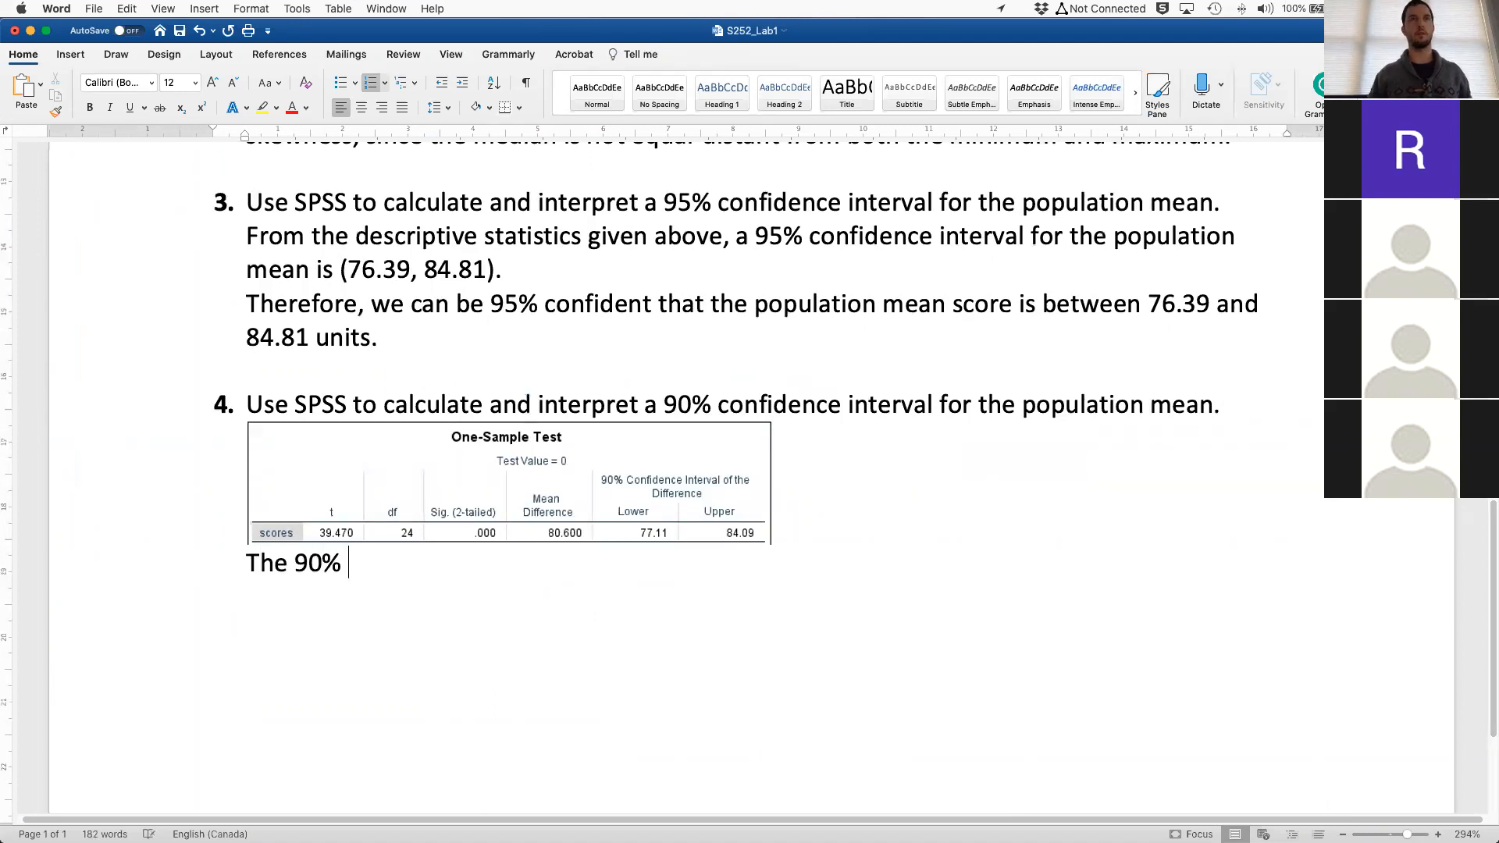
text(confide)
text(nce interval f)
key(BackSpace)
text(inte)
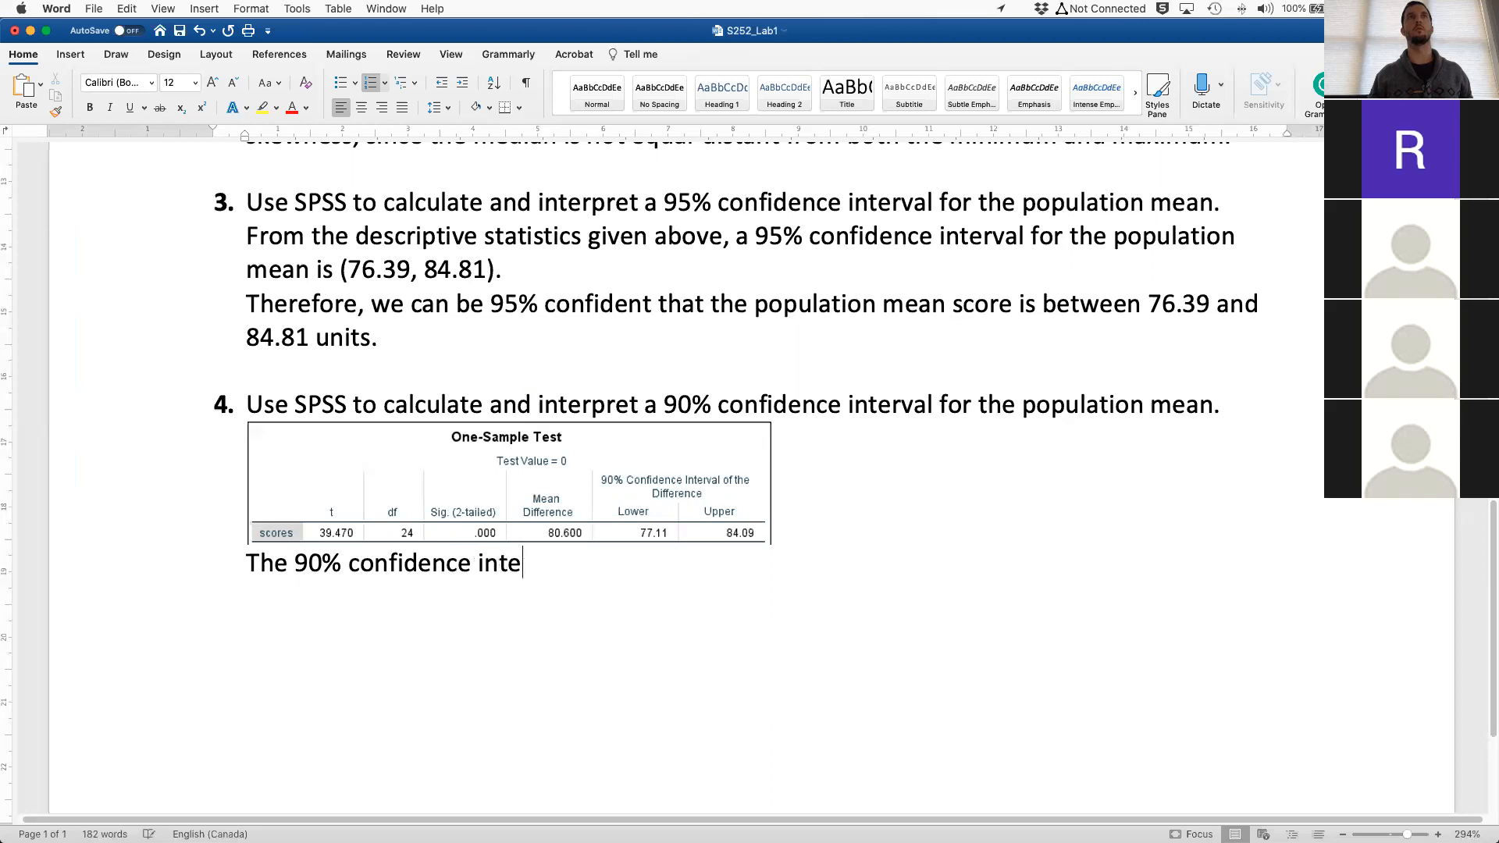
text(rval for the population mena is)
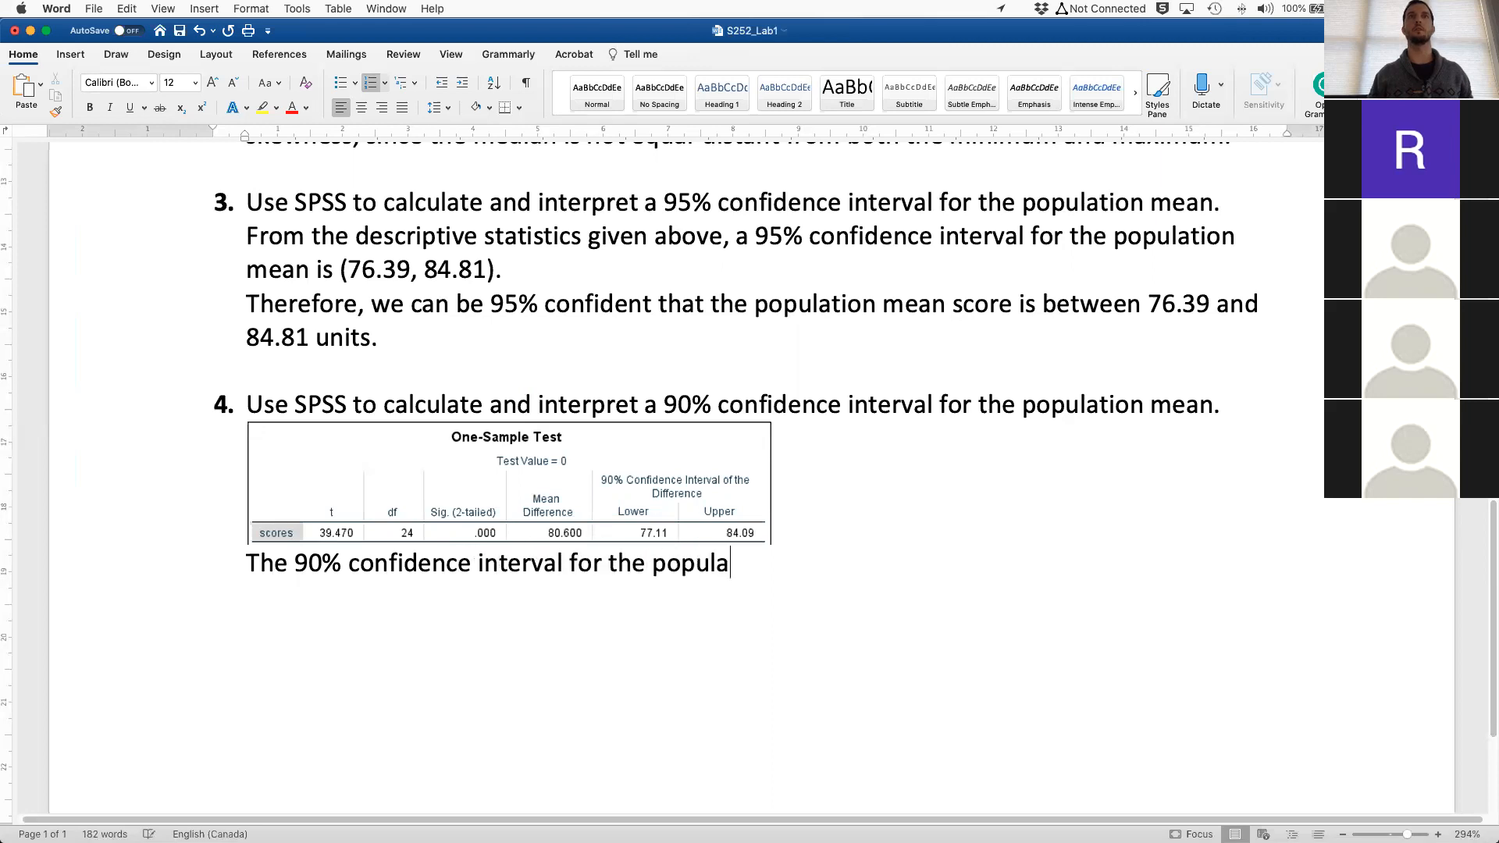
key(BackSpace)
key(BackSpace)
key(BackSpace)
key(BackSpace)
text(an is between)
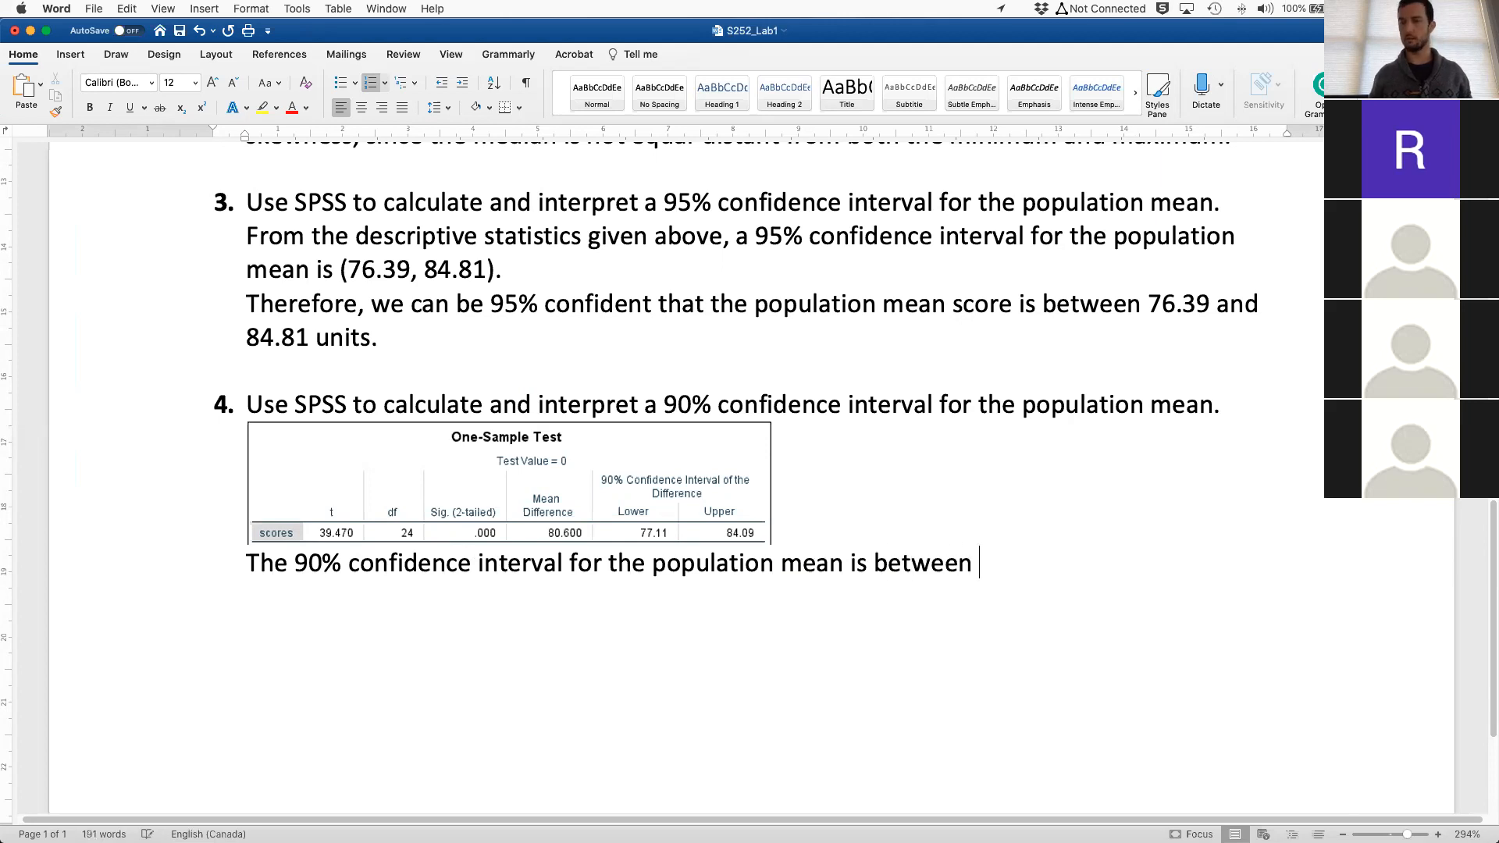
text( 77.11 and)
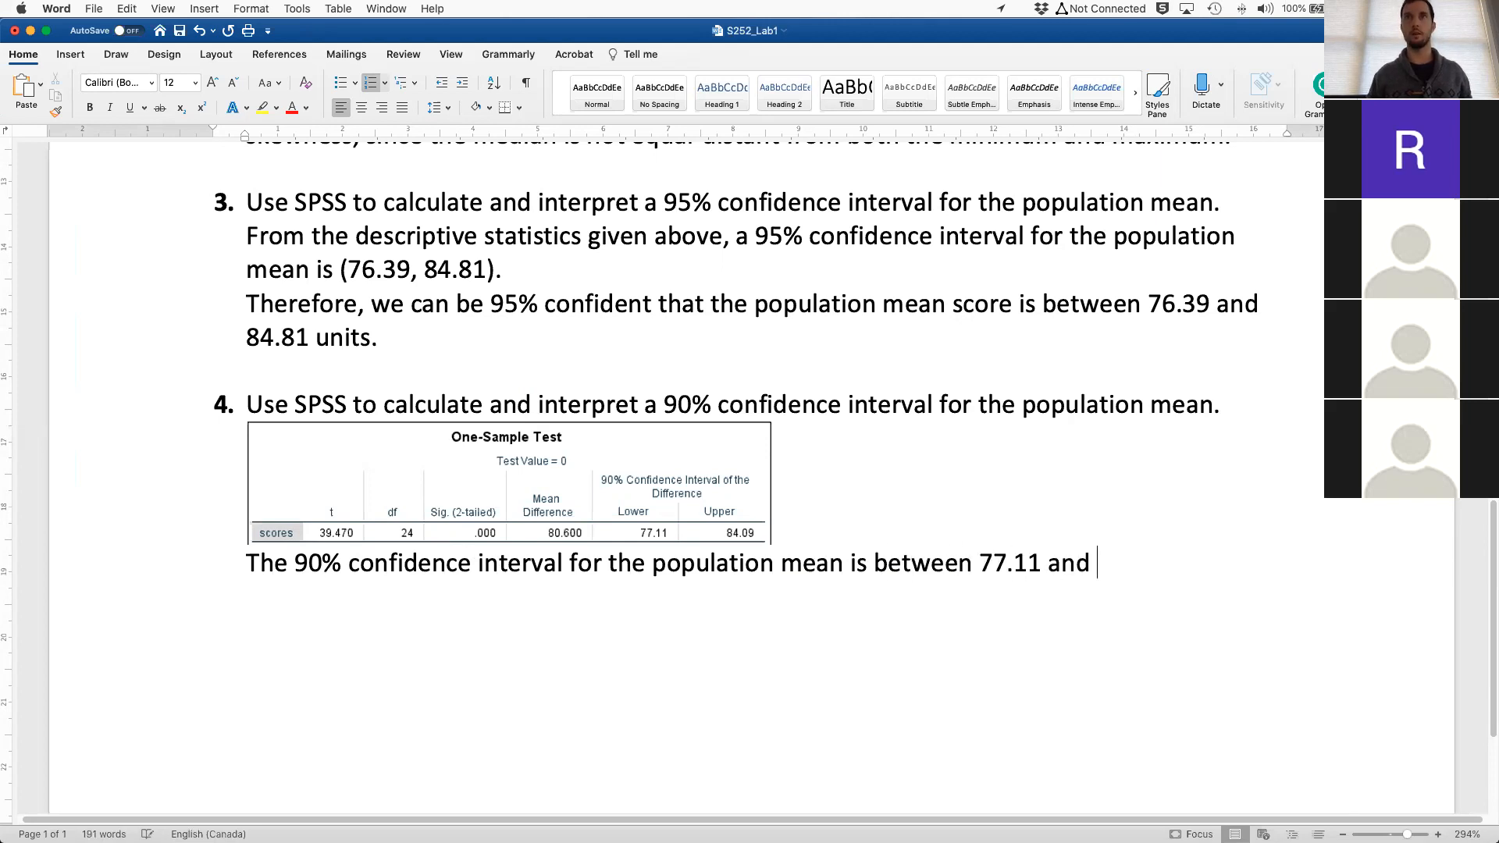
End the sentence with 84.09, add "Therefore, we can be 90% confident that the population mean score is between 77.11 and 84.09.", and save
text( 84.09. Therefore, we can be 90% con)
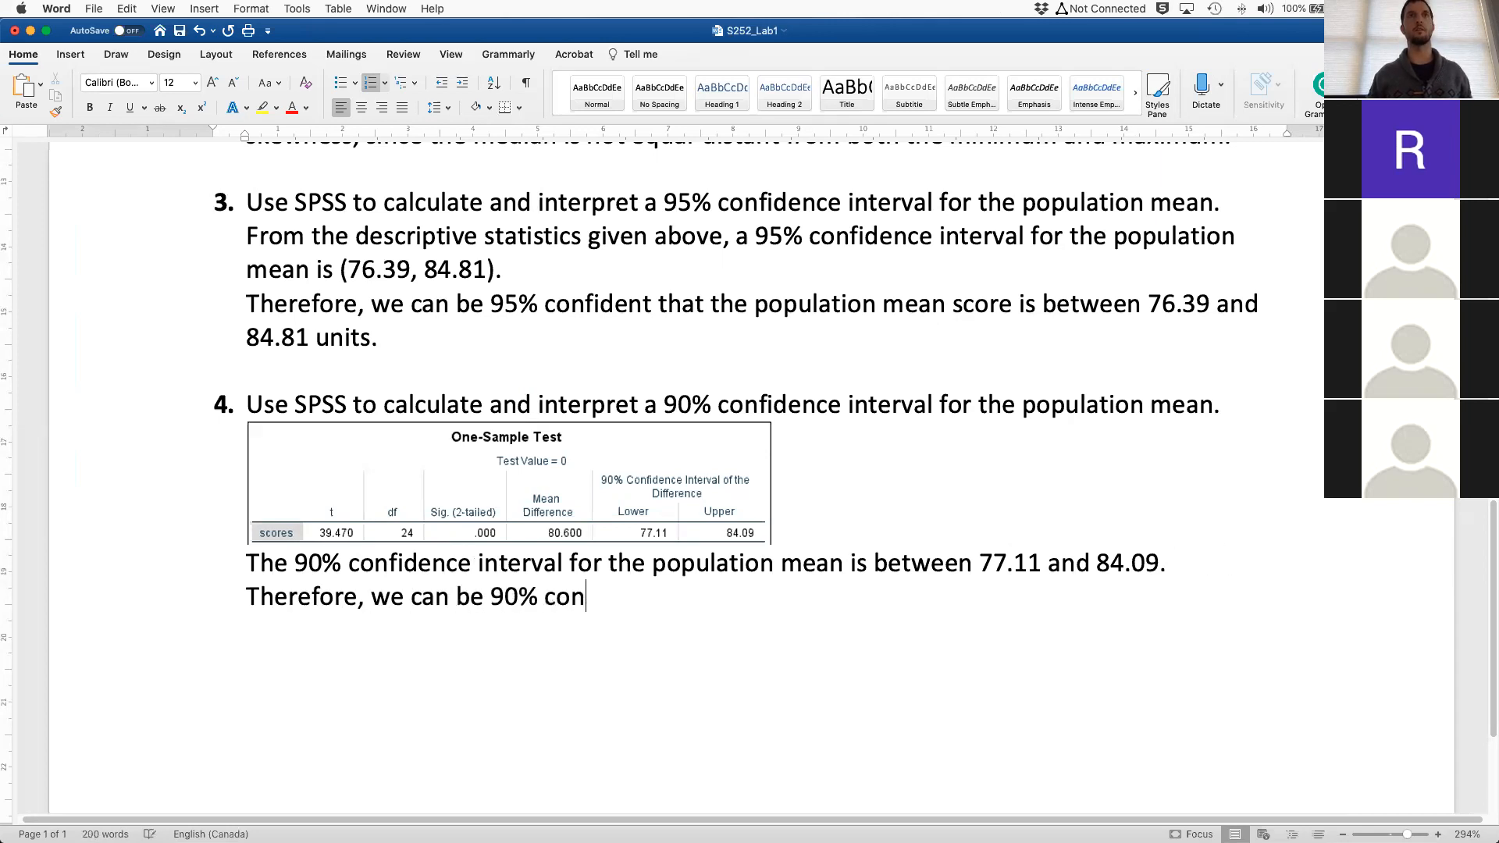
text(fident that the)
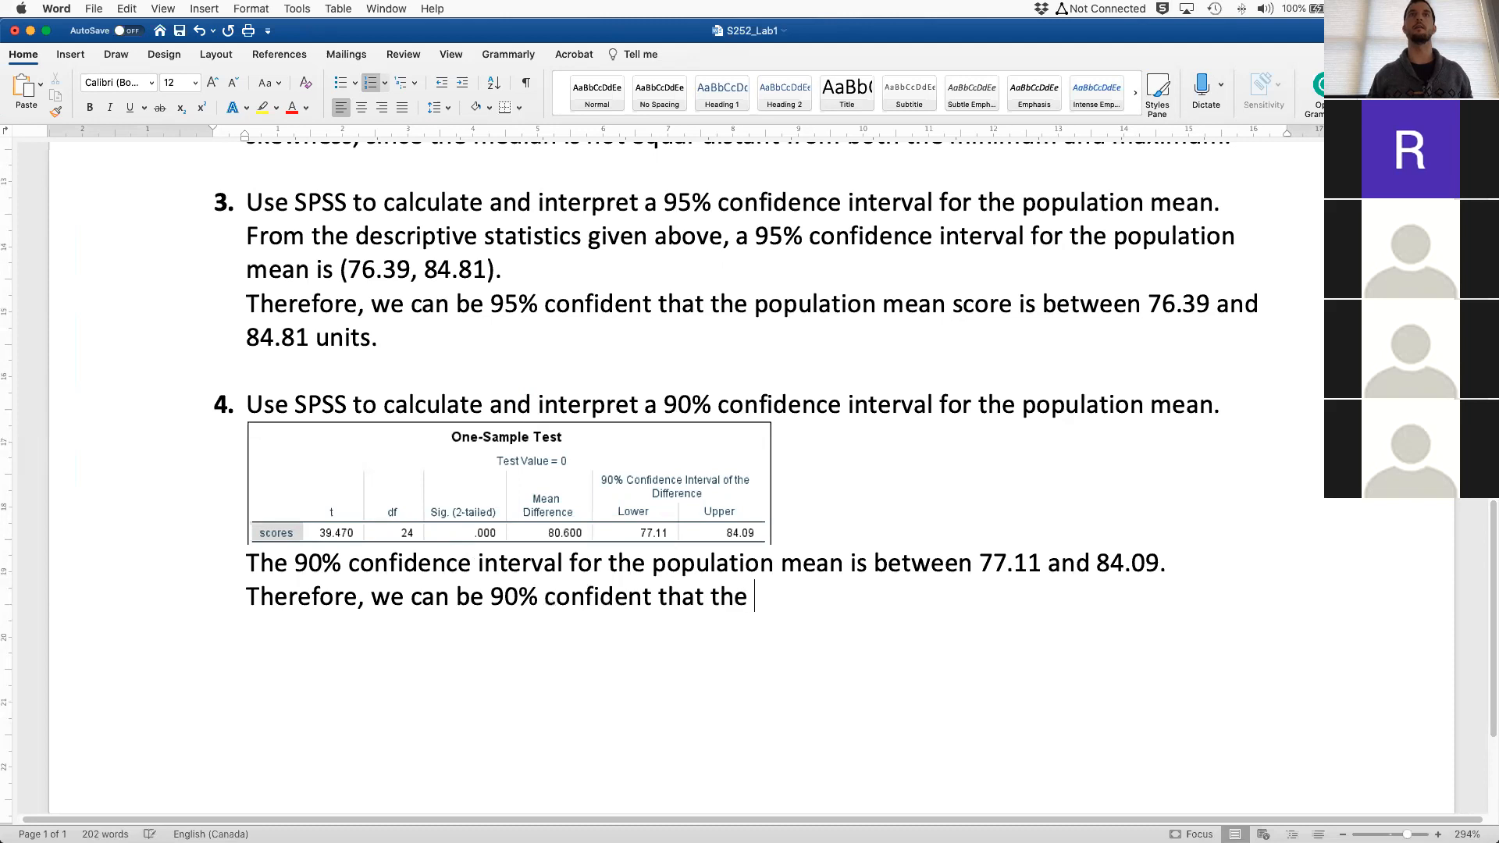
text( popul)
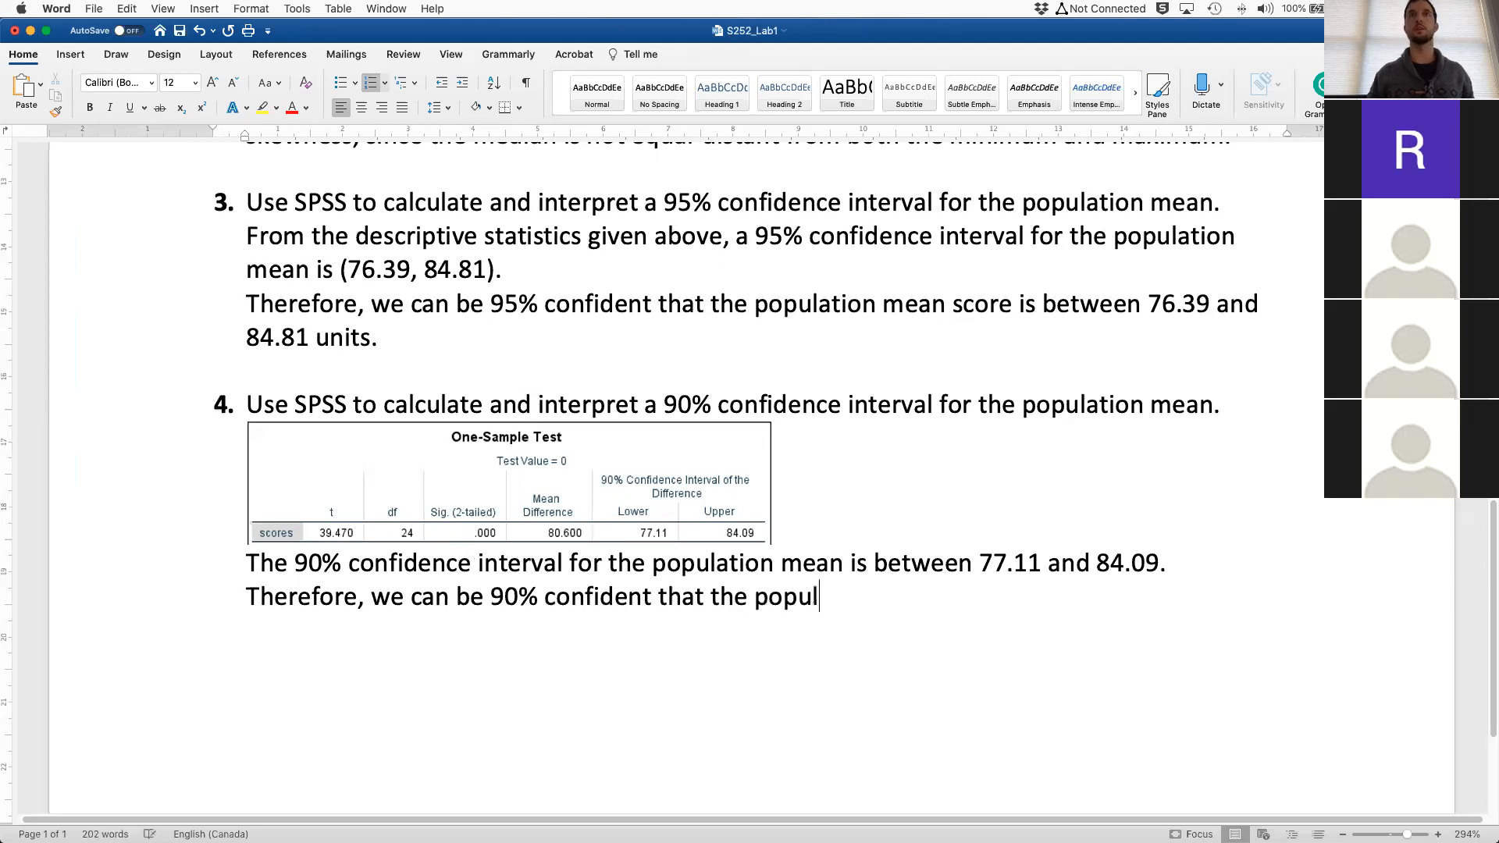
text(ation mean score is between 77.11 and 84.09.)
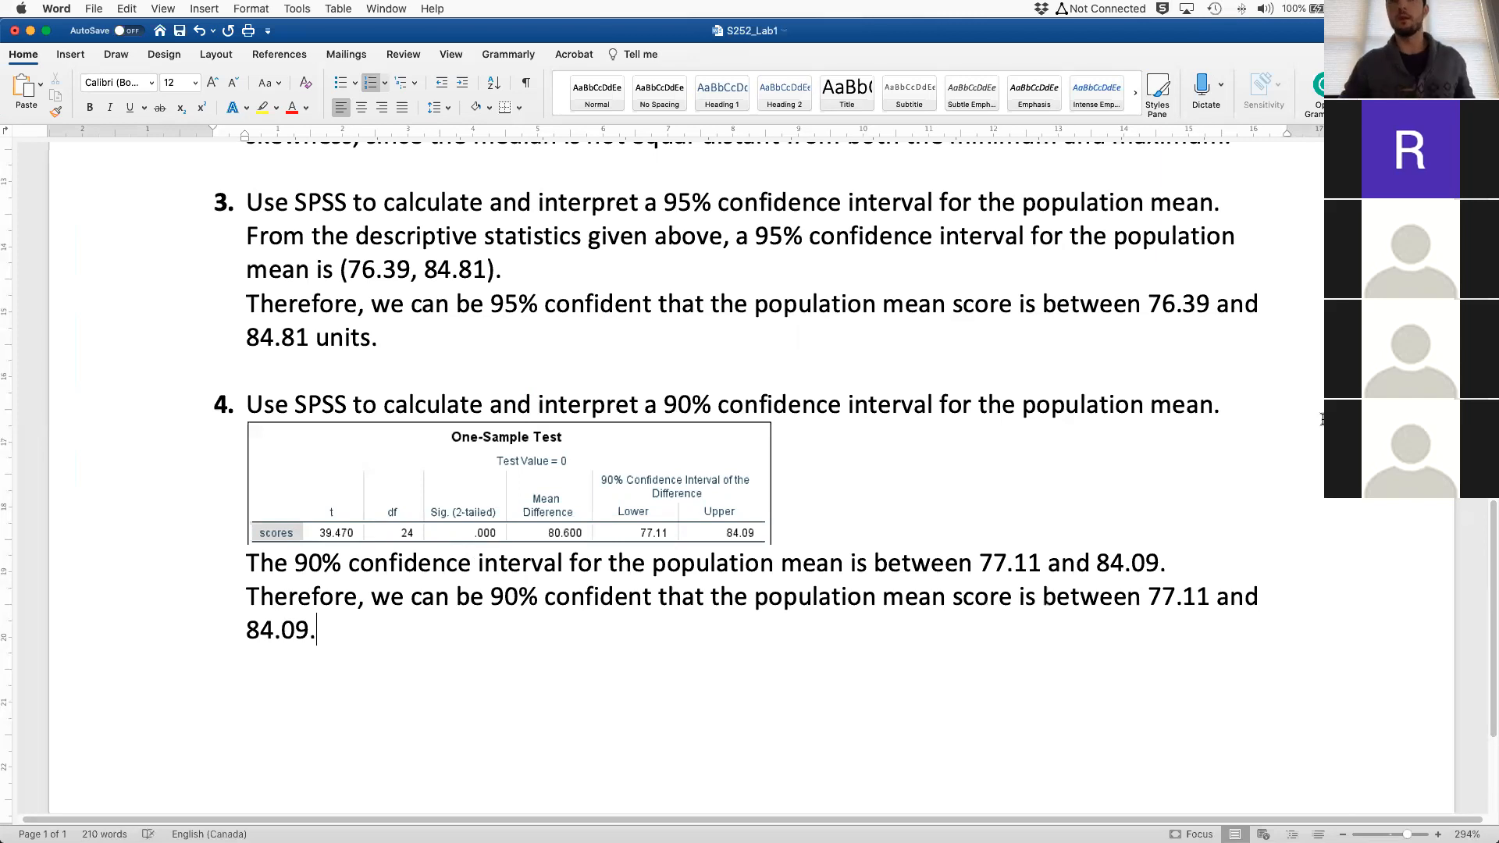
key(super+s)
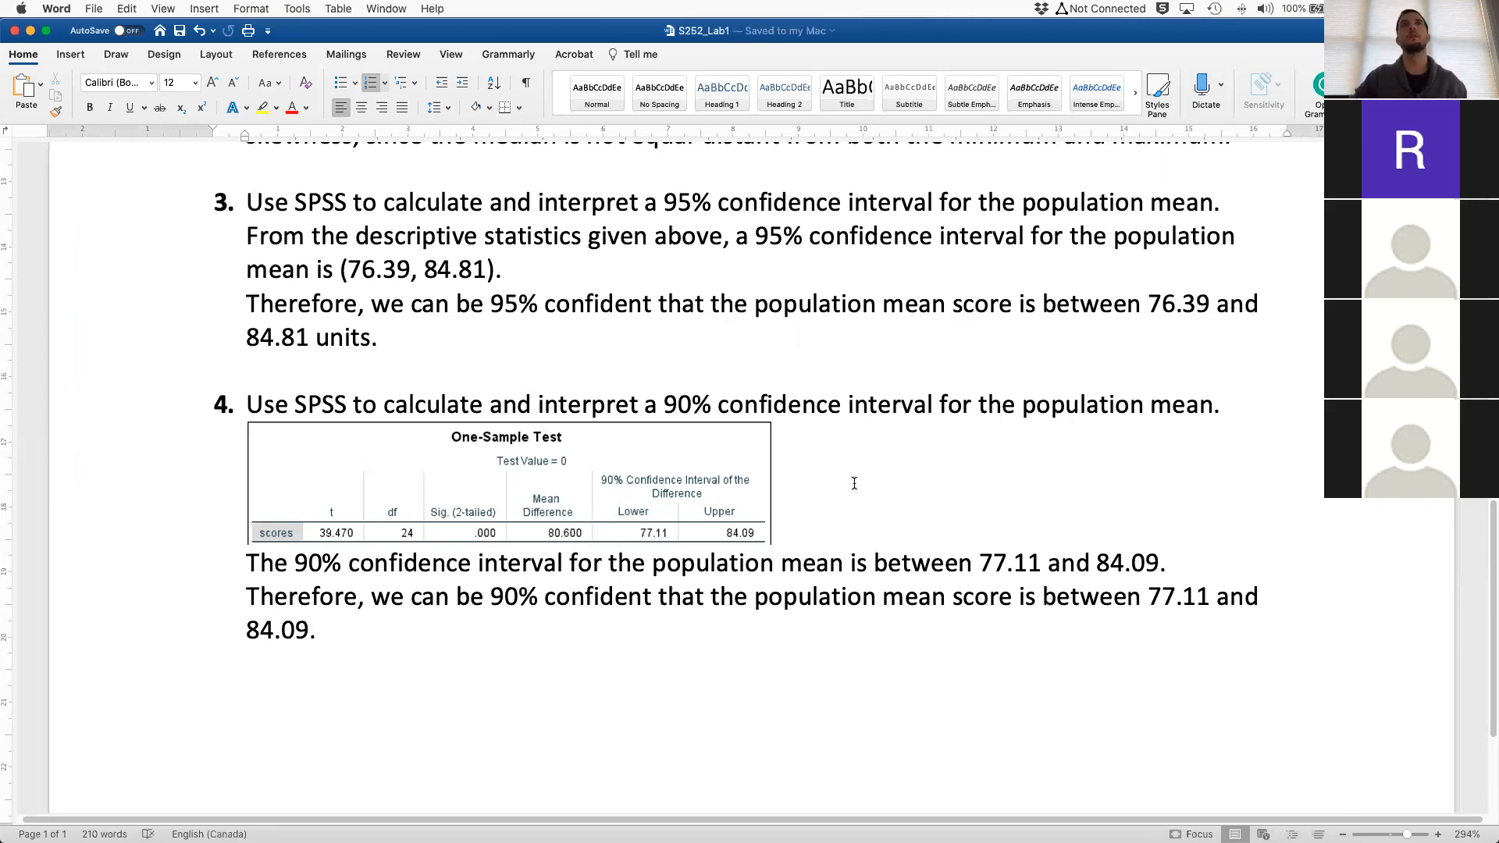
Add a new numbered item 5 below the question 4 answer, separated by a blank line
scroll(855, 480, down, 1)
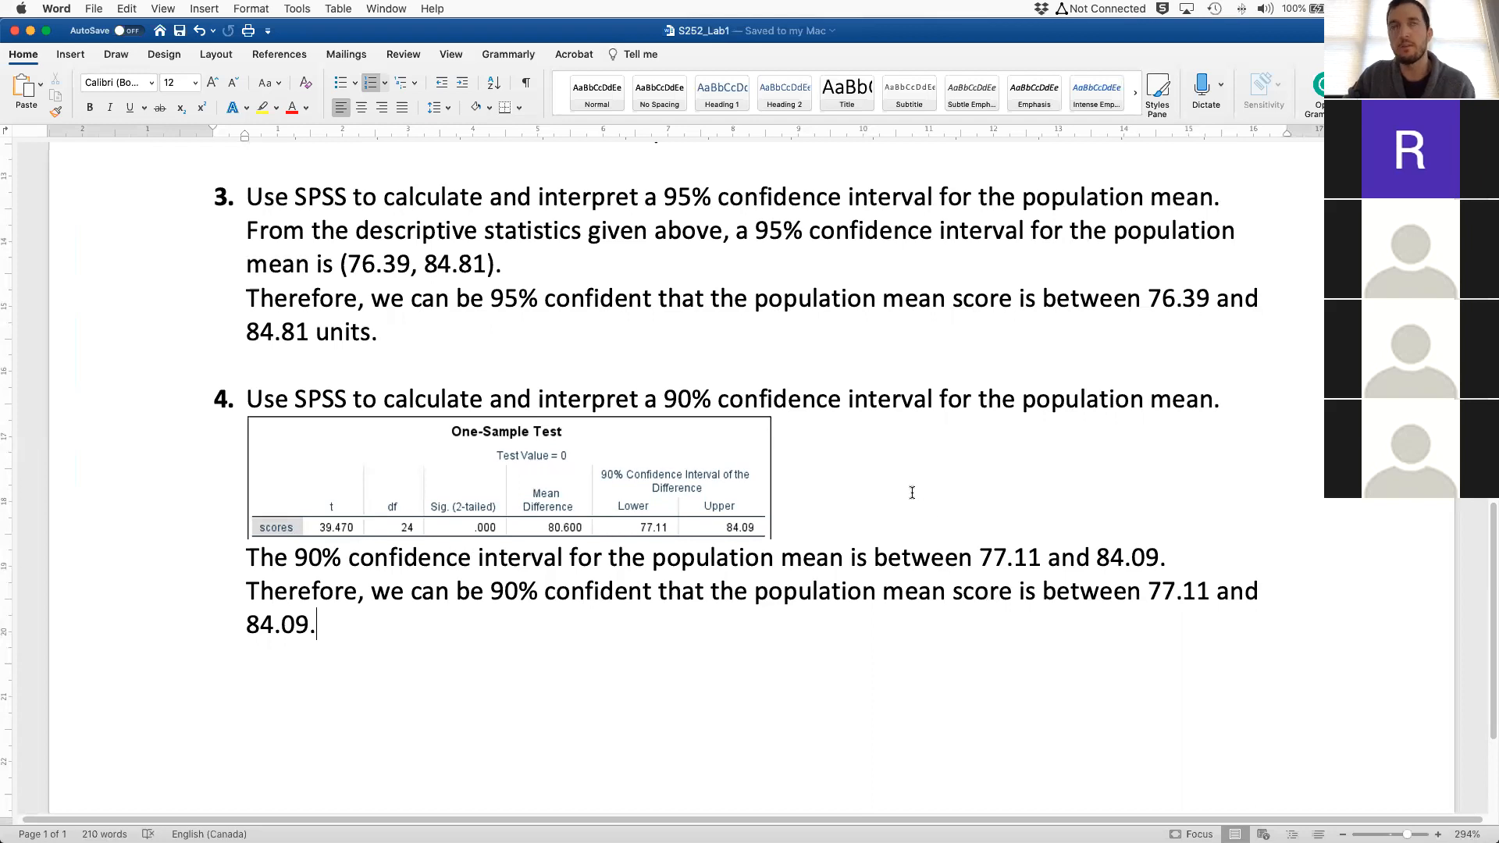
scroll(531, 644, down, 2)
key(Return)
key(Left)
key(Left)
key(shift+Return)
text(Very)
key(BackSpace)
text(ify)
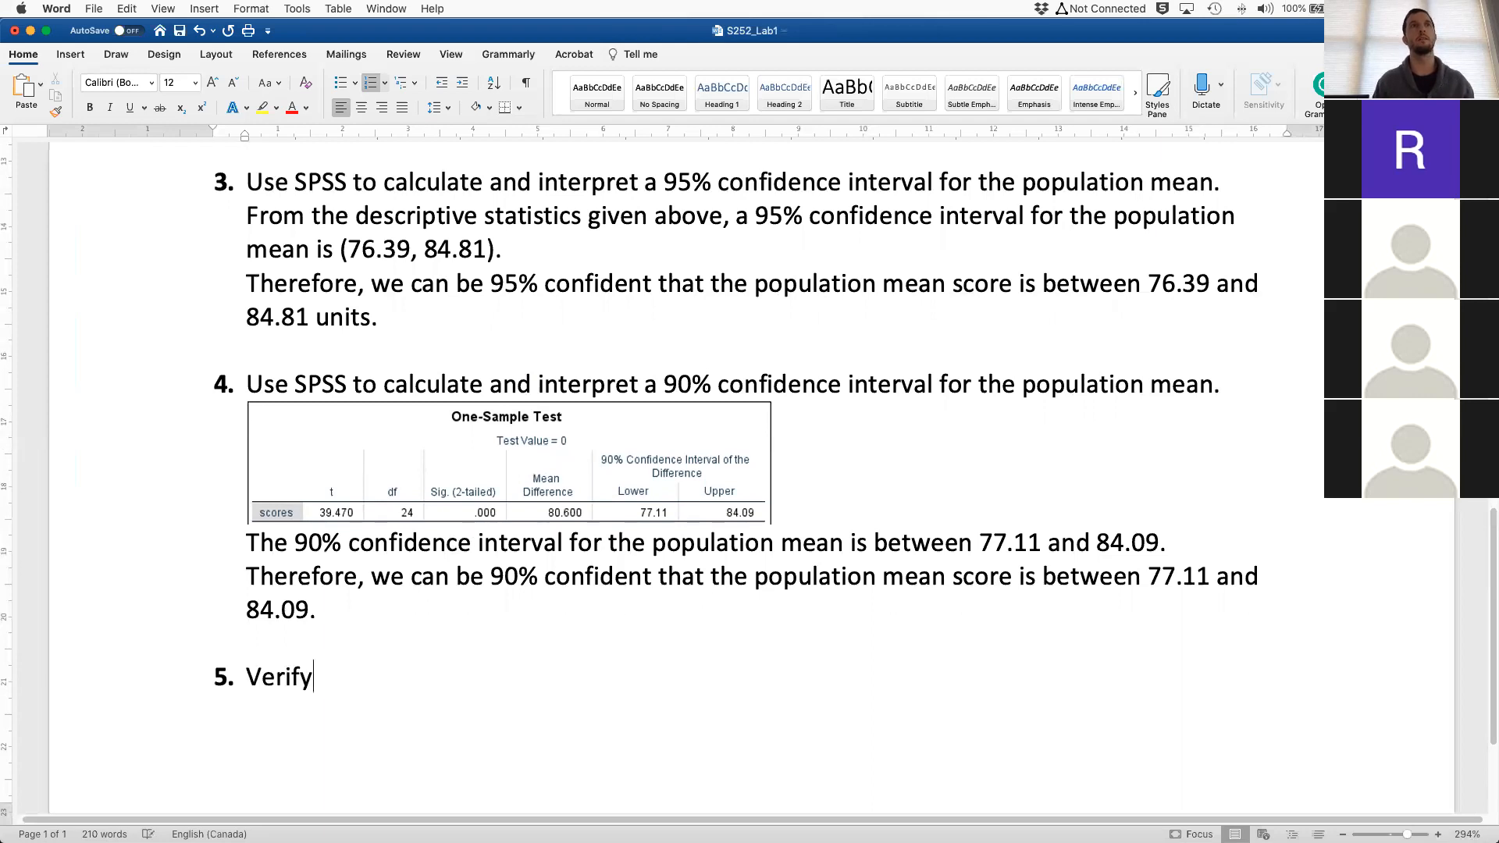
text( the assumptions of)
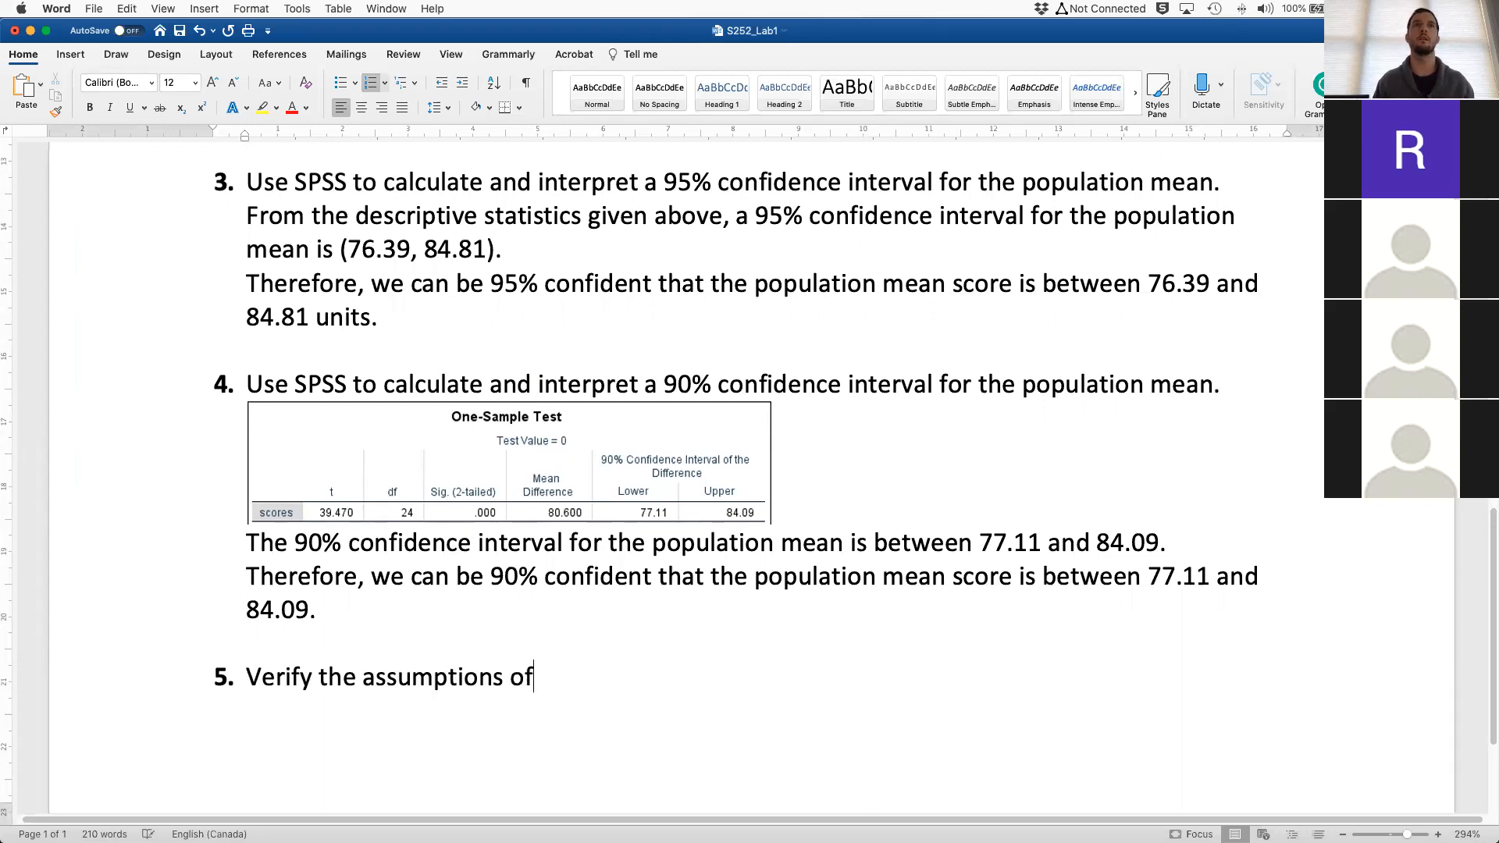
text(, anth)
key(BackSpace)
key(BackSpace)
key(BackSpace)
key(BackSpace)
key(BackSpace)
key(BackSpace)
key(BackSpace)
key(BackSpace)
key(BackSpace)
key(BackSpace)
key(BackSpace)
key(BackSpace)
key(BackSpace)
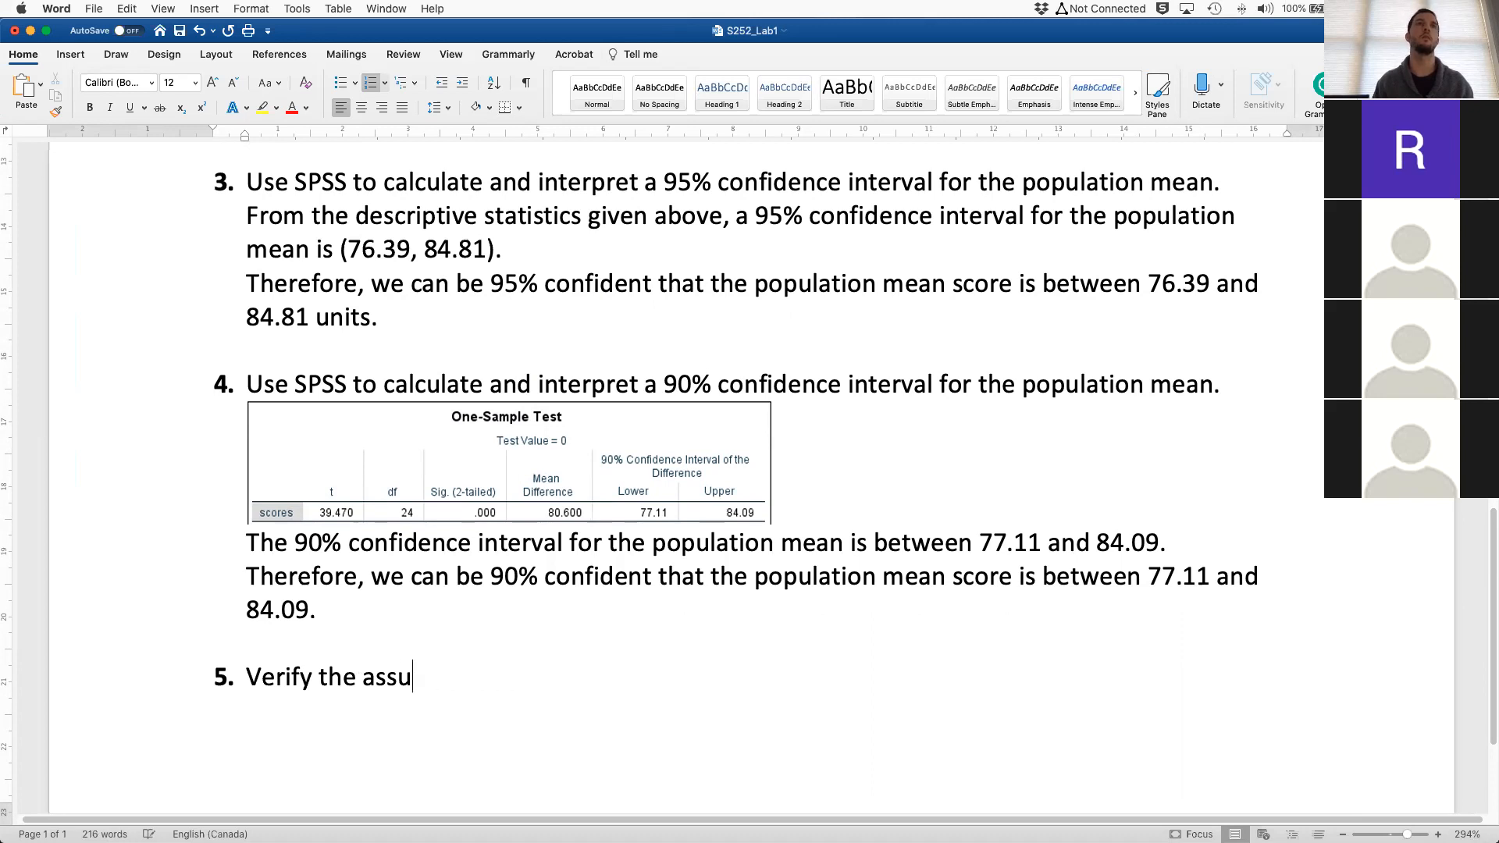
key(BackSpace)
key(BackSpace)
key(BackSpace)
key(BackSpace)
key(BackSpace)
key(BackSpace)
key(BackSpace)
key(BackSpace)
key(BackSpace)
key(BackSpace)
key(BackSpace)
key(BackSpace)
key(BackSpace)
key(BackSpace)
key(BackSpace)
text(Contru)
key(BackSpace)
key(BackSpace)
key(BackSpace)
text(st)
key(BackSpace)
key(BackSpace)
key(BackSpace)
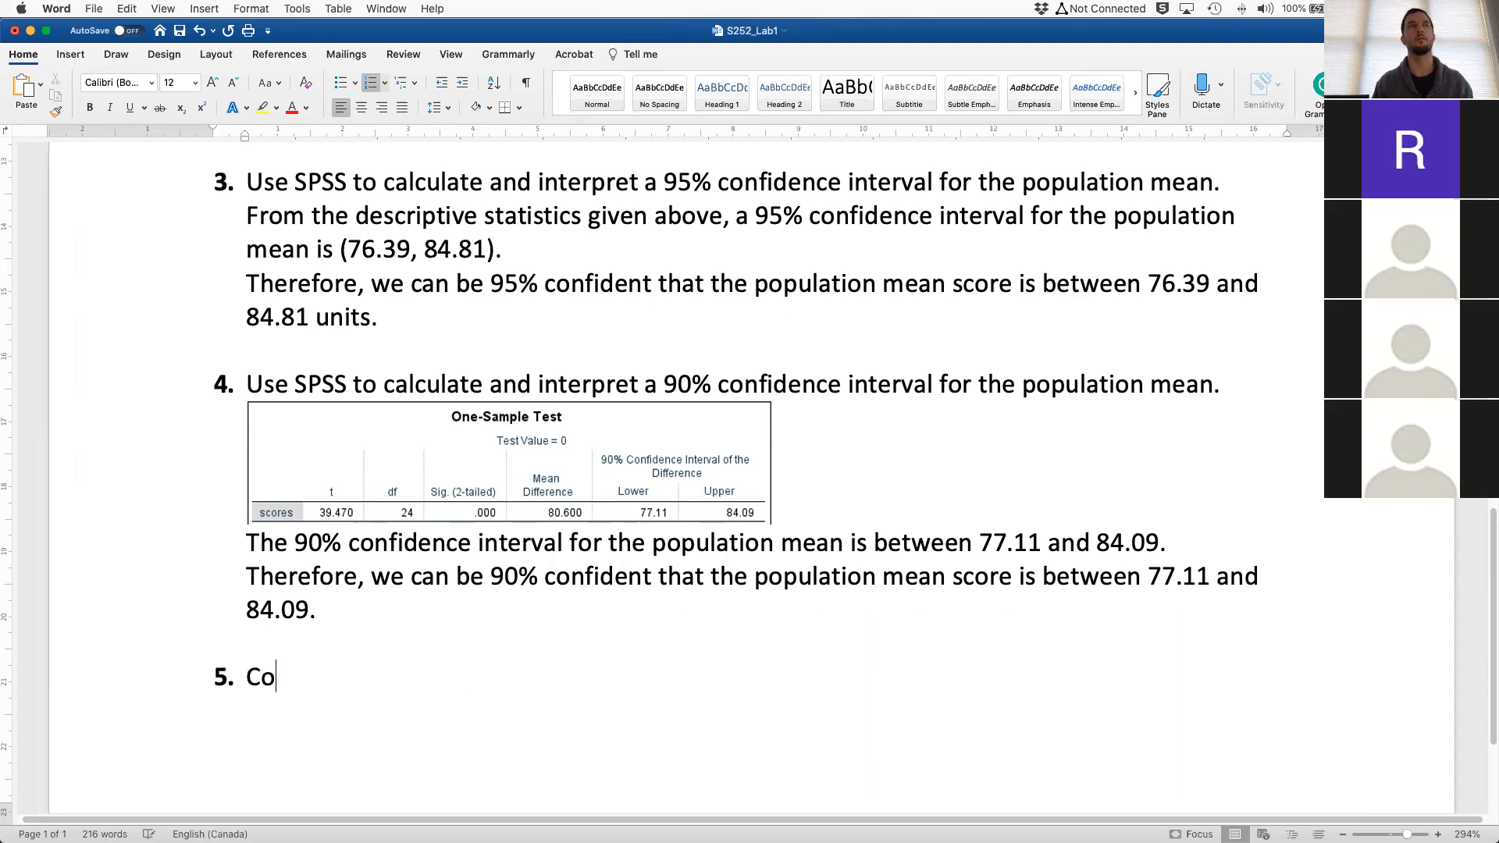
Write question 5 as "Perform a one-sample t-test to determine if there is evidence that the population mean score is greater than 75"
text(Perofr)
key(BackSpace)
key(BackSpace)
key(BackSpace)
text(form a one-sample t)
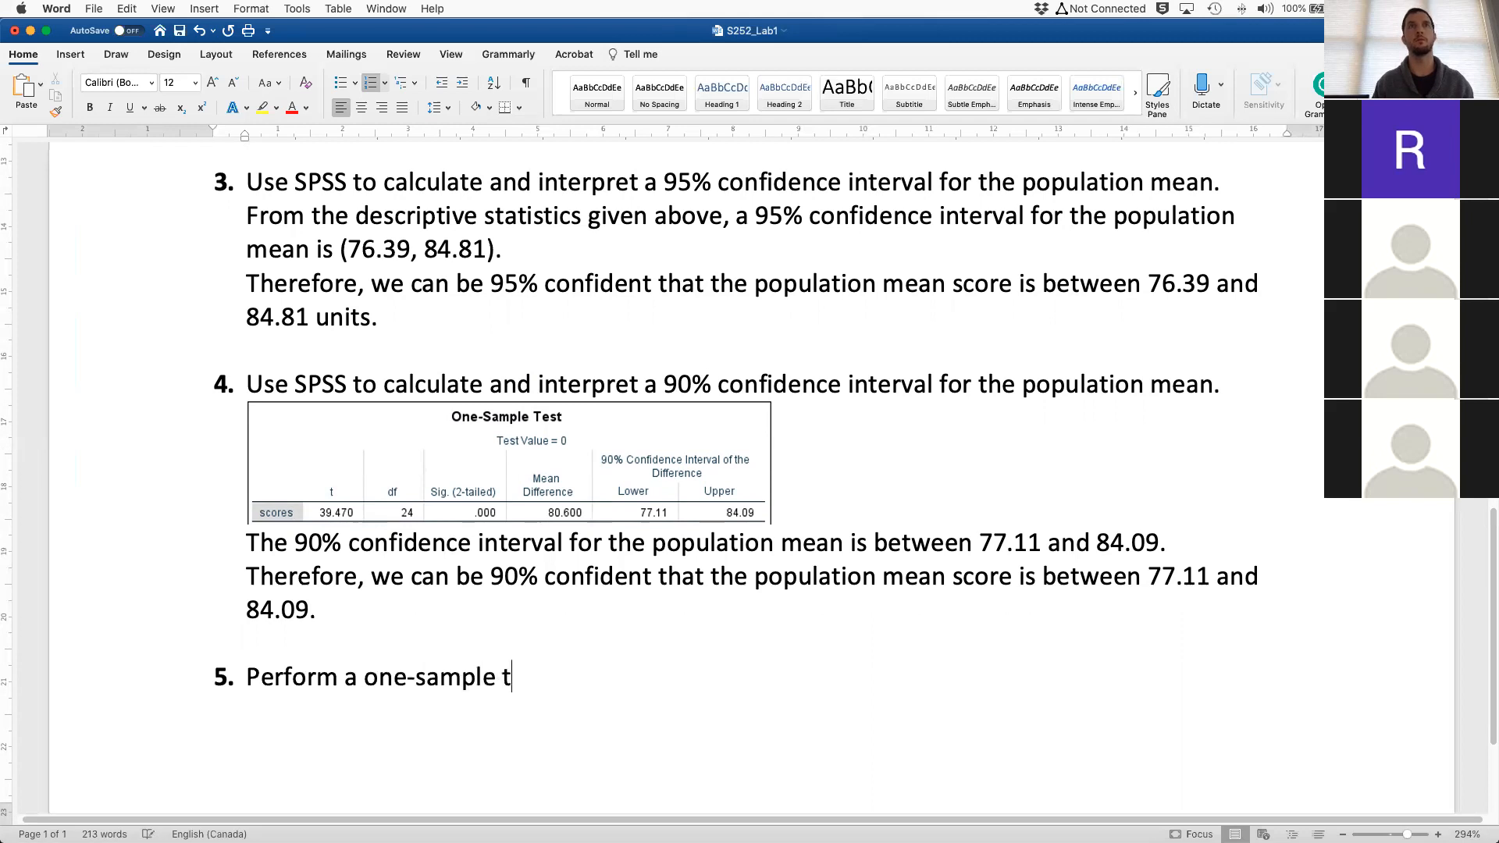
text(-test to determine)
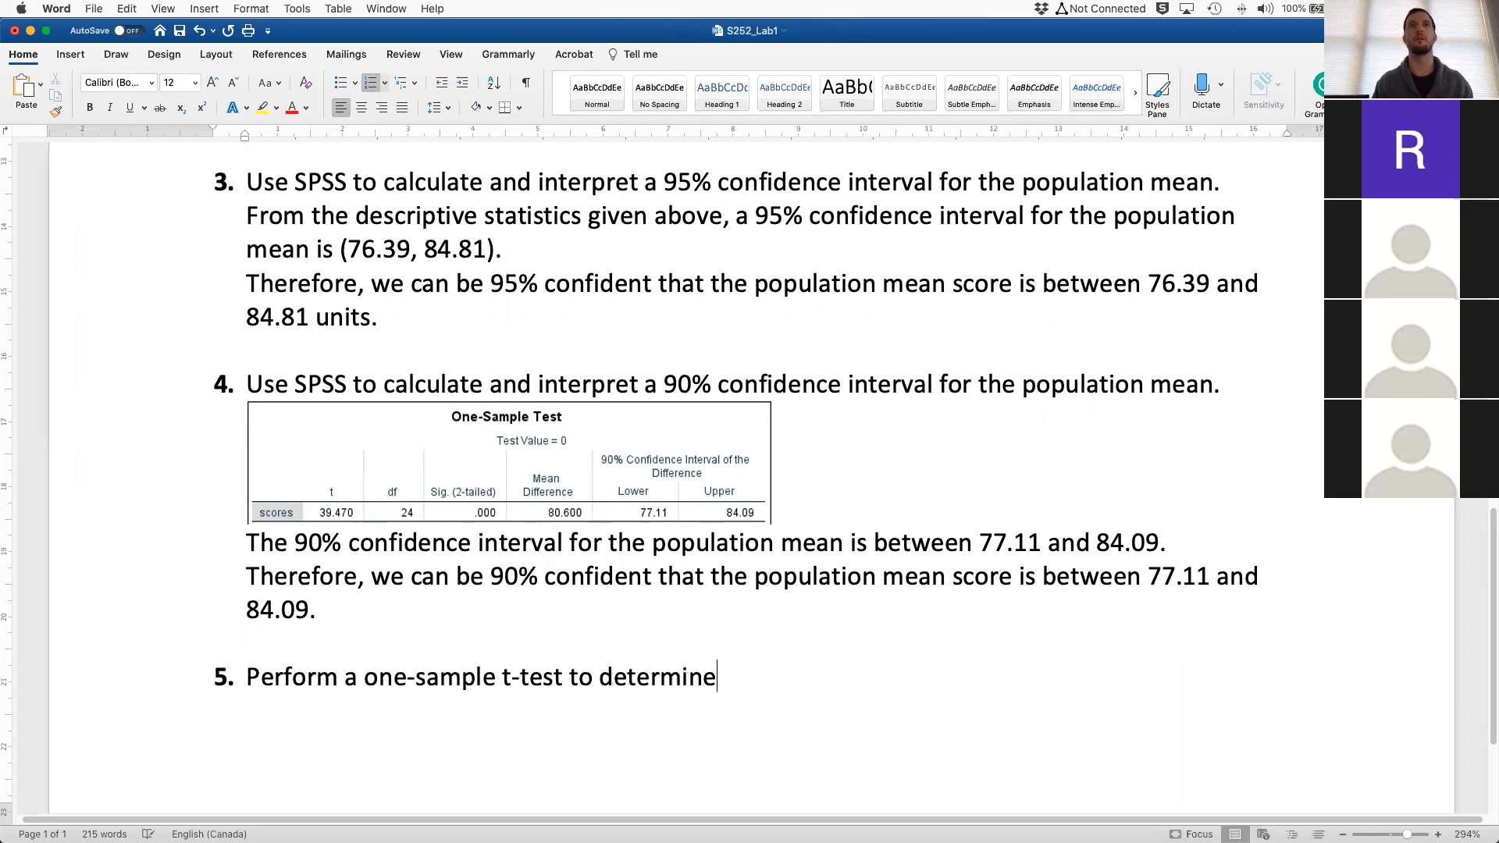
text( if there is evide)
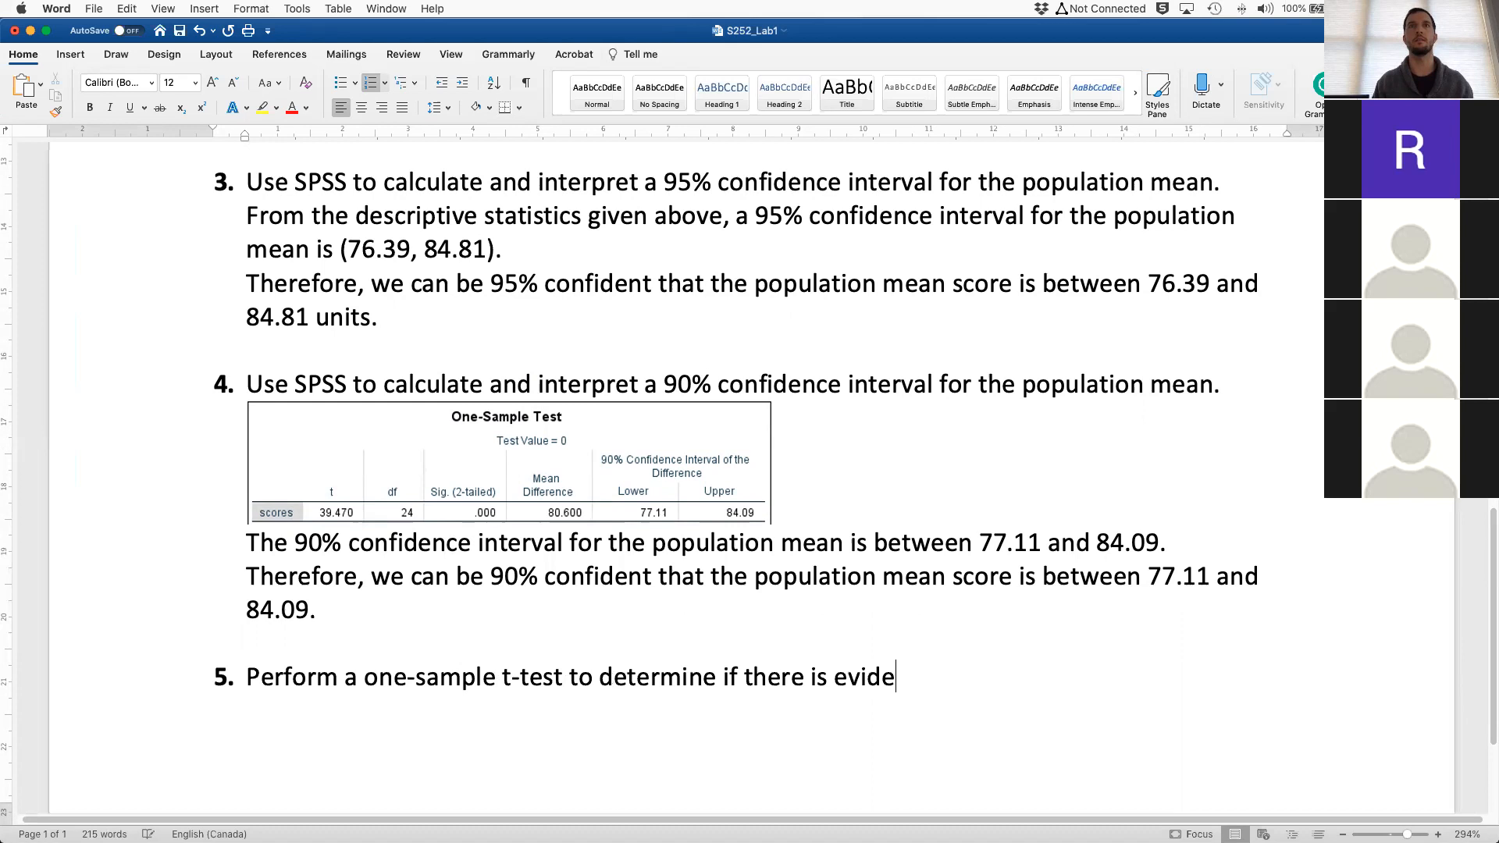
text(nce that the population mean s)
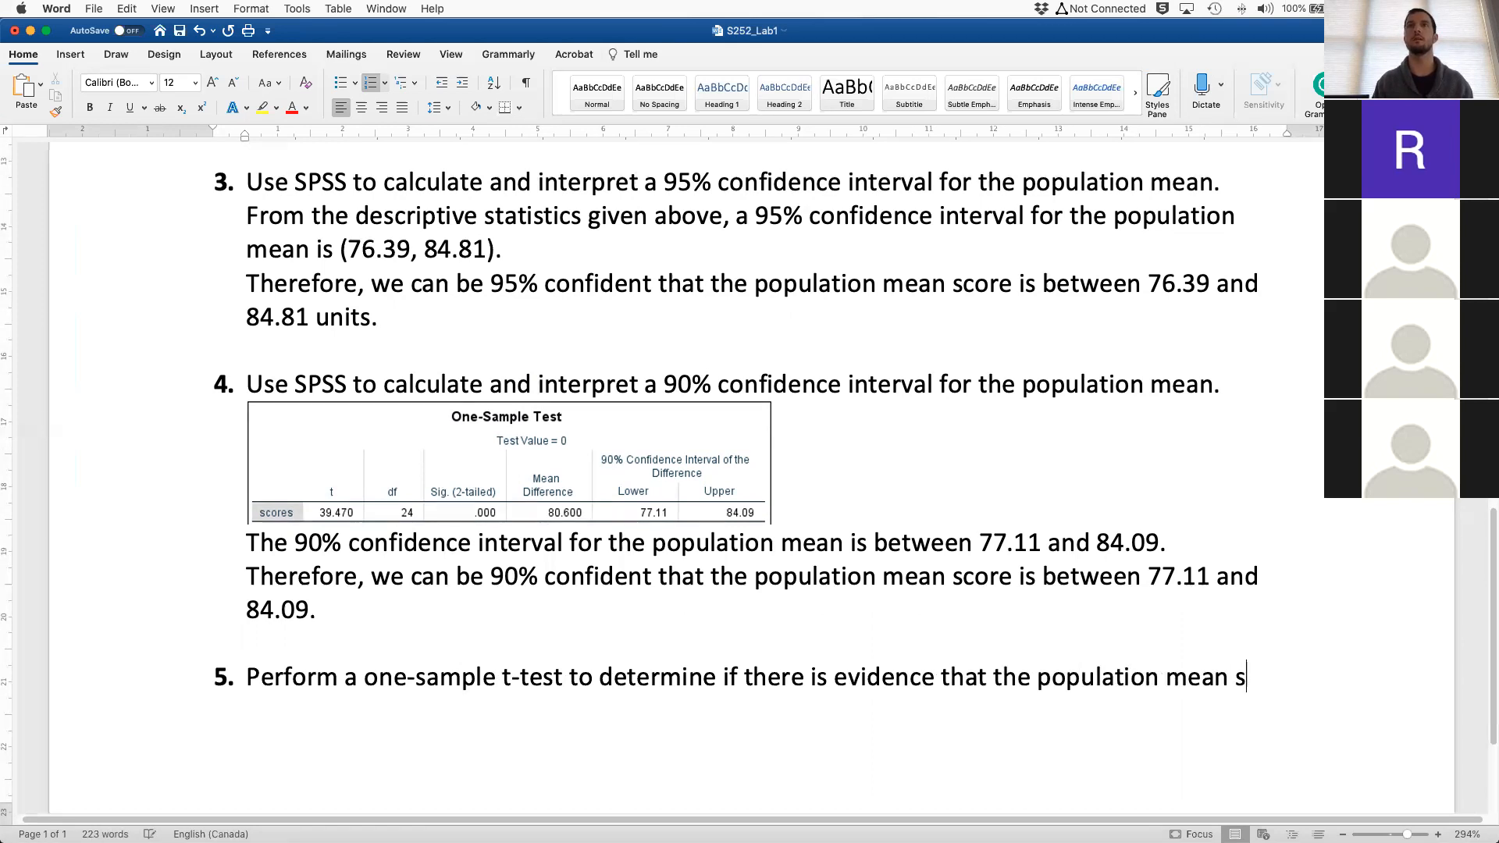
text(core is greater than 75)
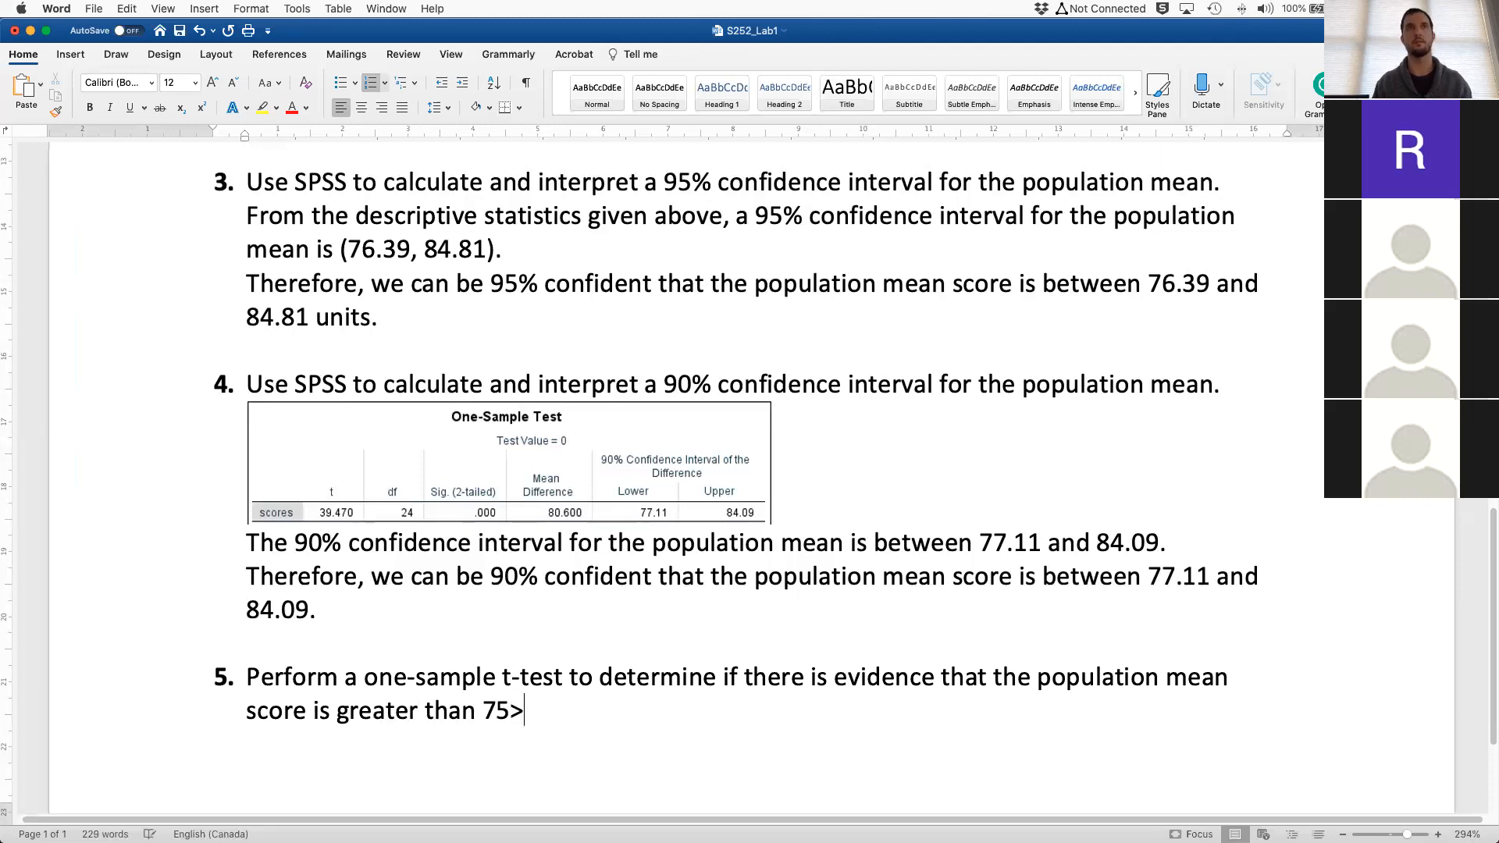
End question 5's first sentence with a period and add "Check and verify each assumption of the test."
text(. Check and verify each Assumption of the)
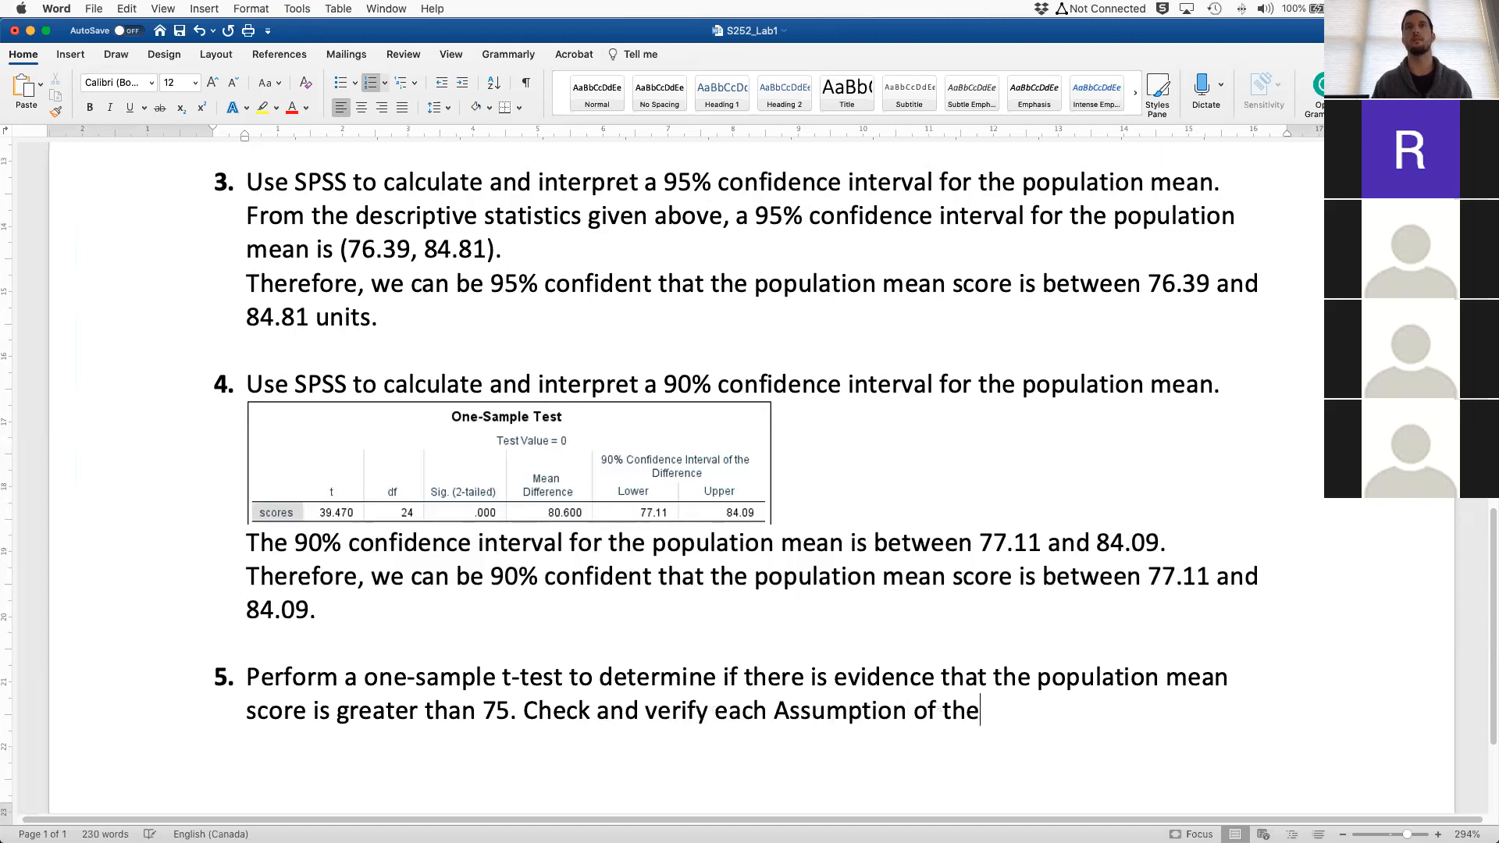
text( test.)
key(BackSpace)
text(a)
key(Left)
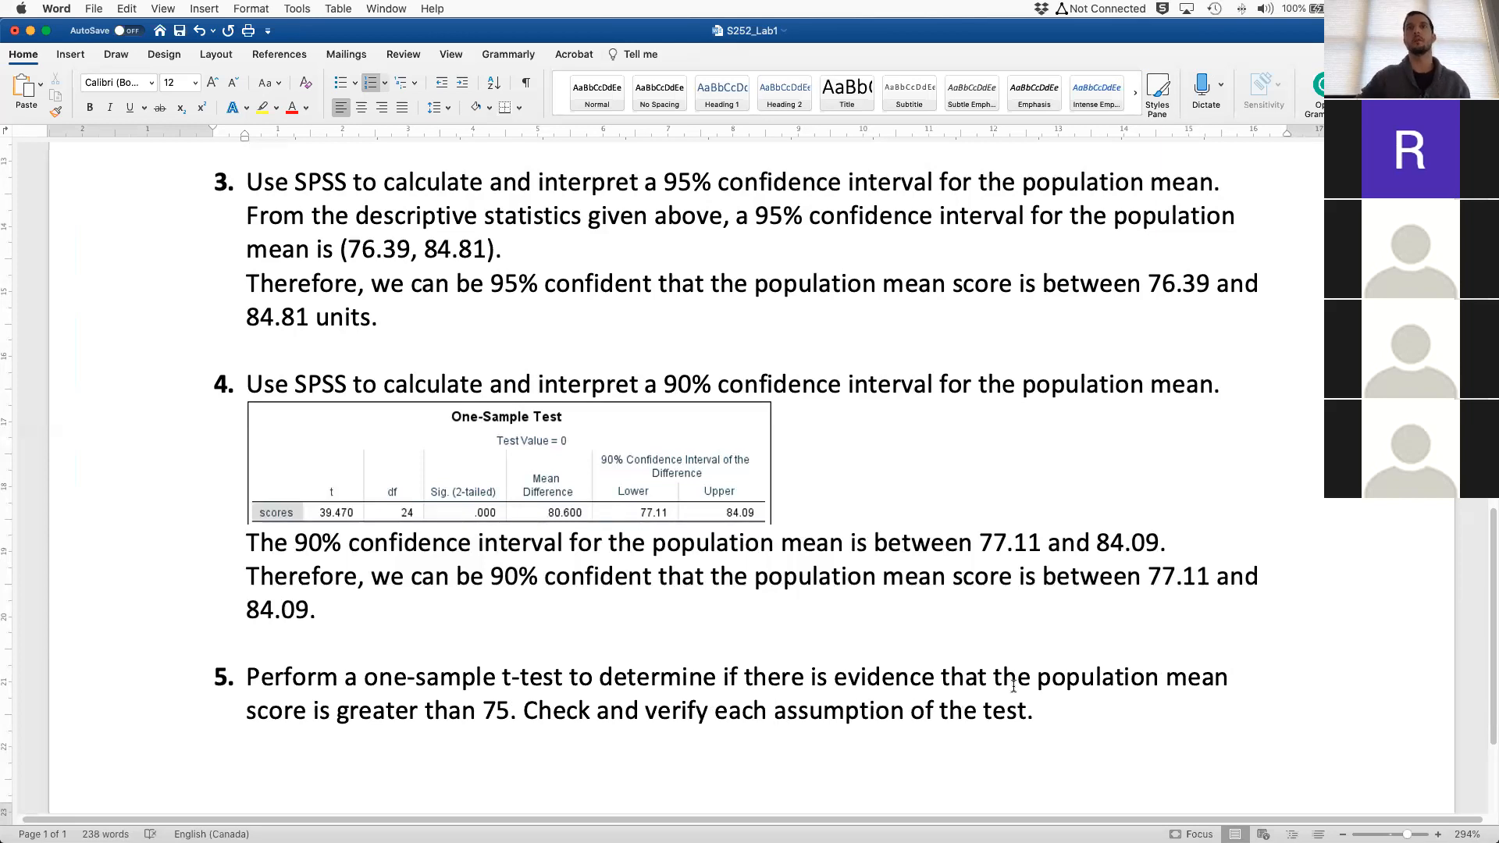
scroll(1038, 687, down, 2)
click(1038, 669)
scroll(1047, 672, down, 3)
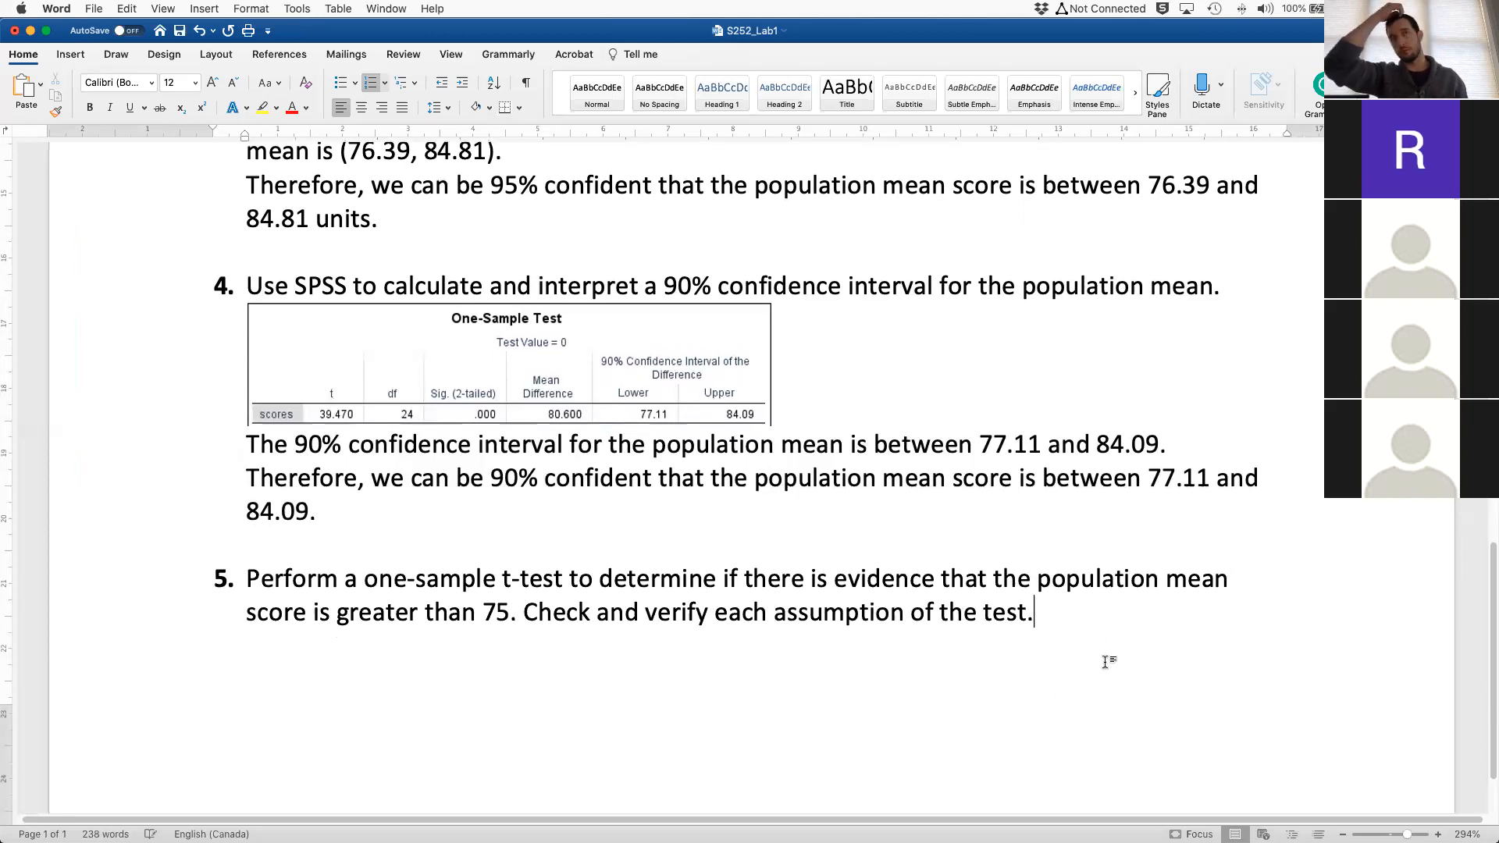
scroll(1112, 664, down, 1)
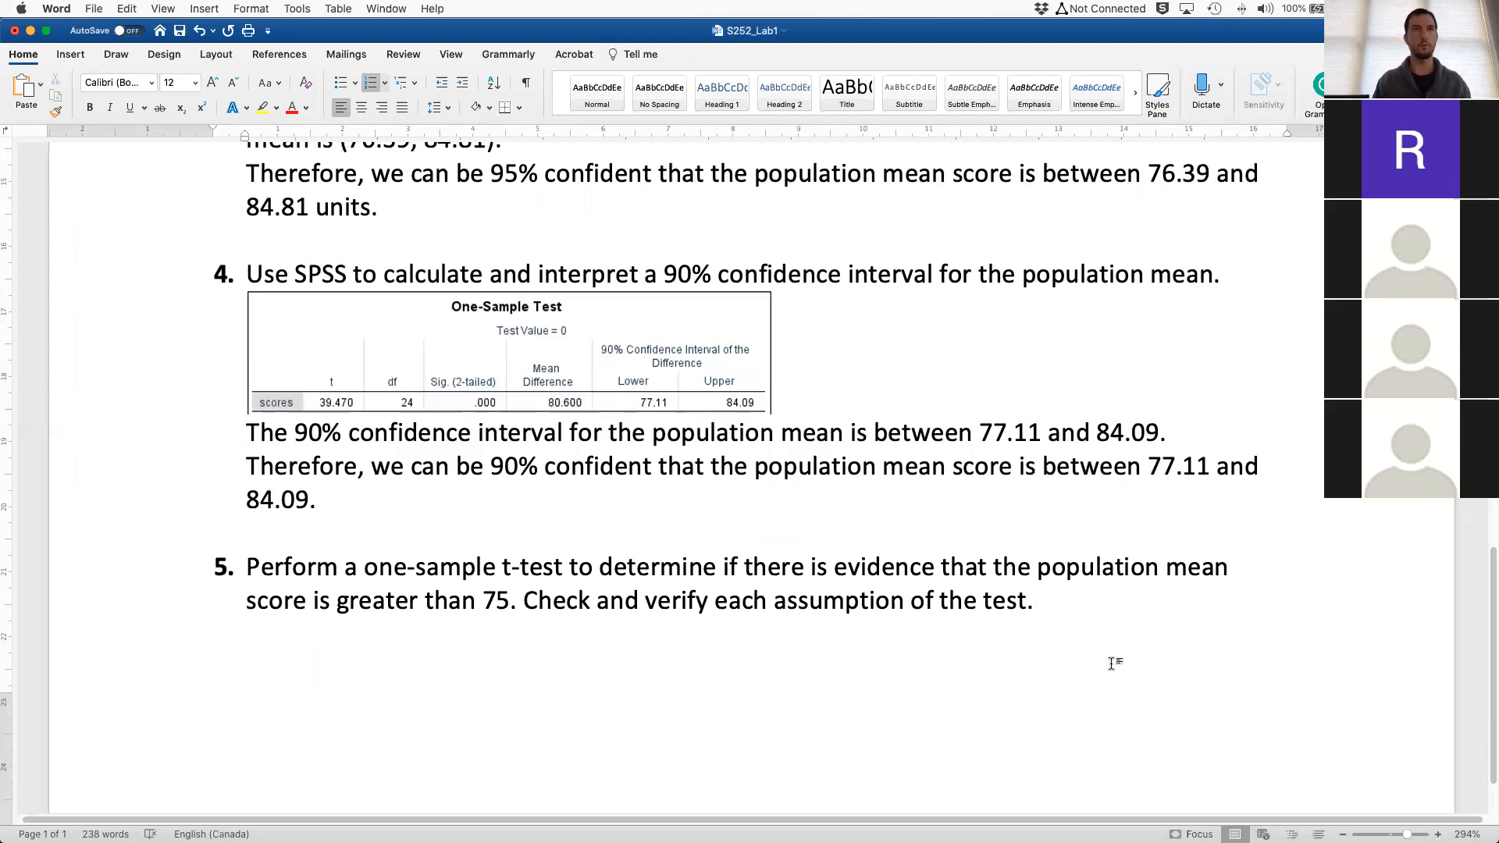
Add the heading "Assumptions:" on a new line under question 5, with the word in bold and the colon in regular weight
key(shift+Return)
key(super+b)
text(ASsum)
key(BackSpace)
key(BackSpace)
key(BackSpace)
key(BackSpace)
text(ssum)
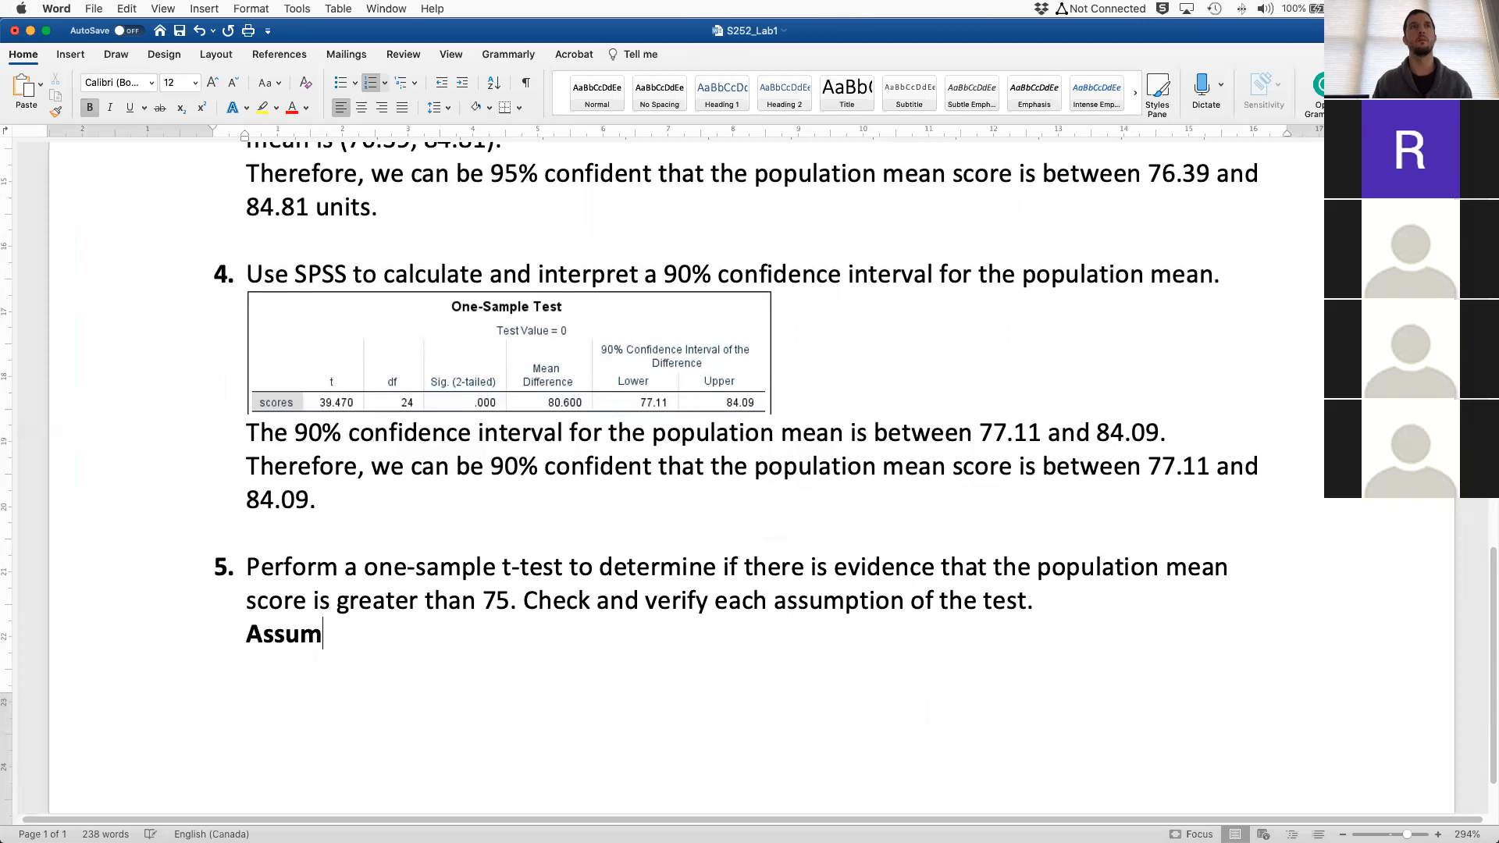
text(ptions)
key(super+b)
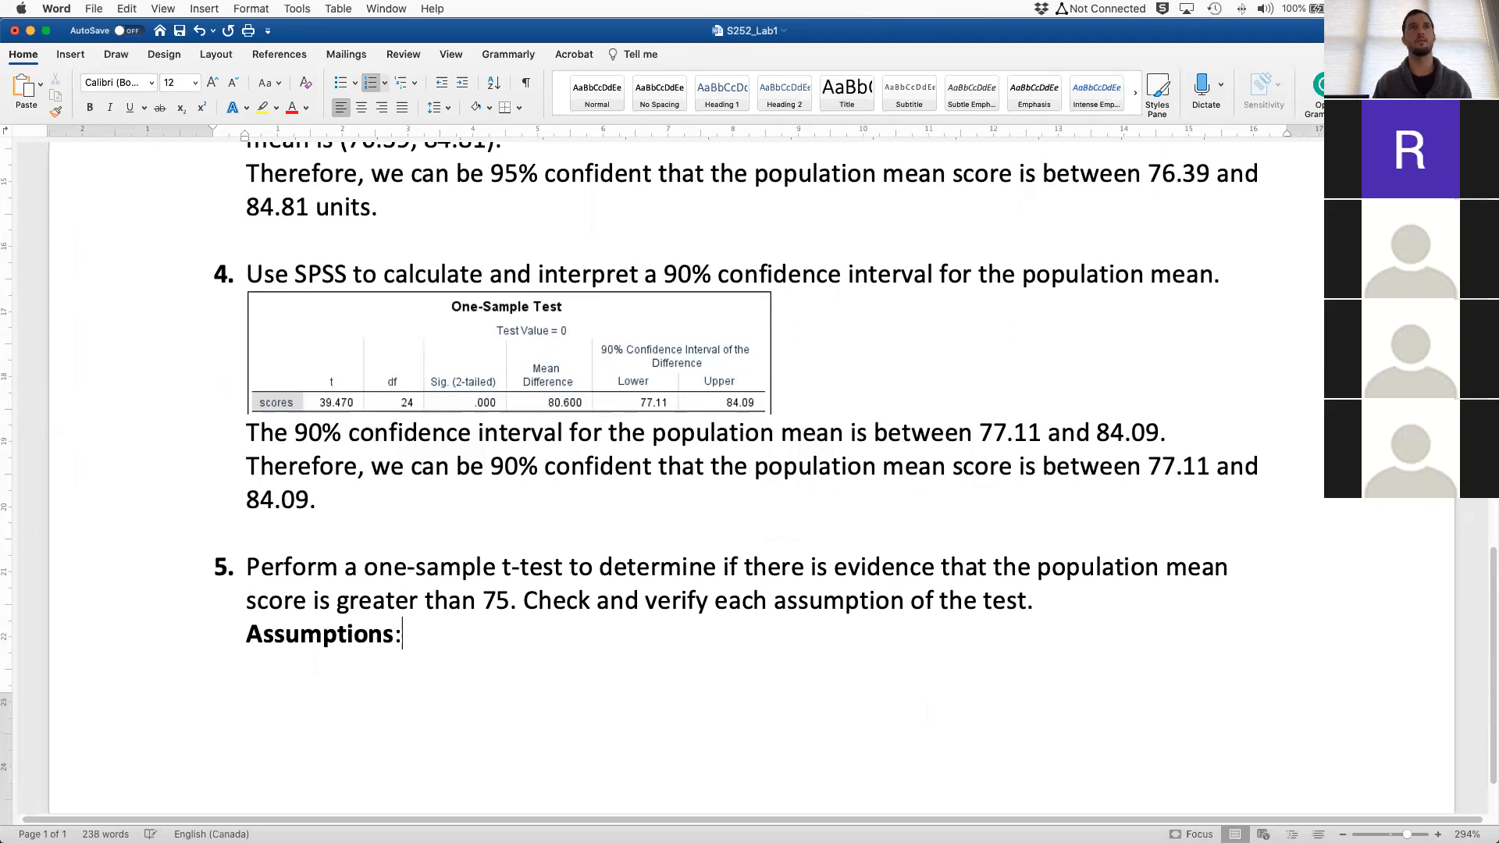
List the first assumption, "1) A simple random sample was collected", below the Assumptions heading and begin another line
text(1) A s)
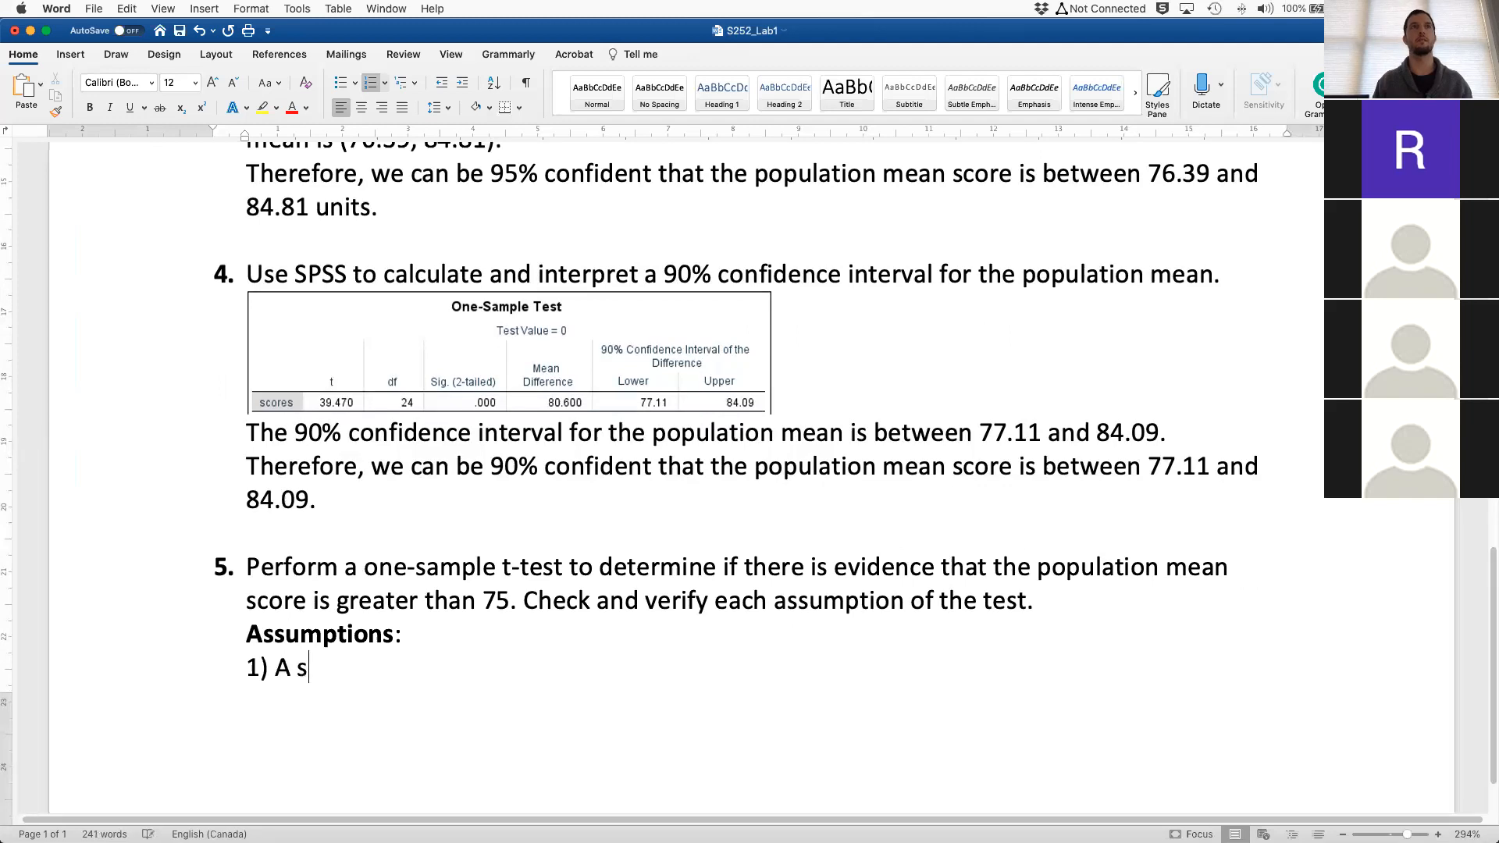
text(imple random sample was collec)
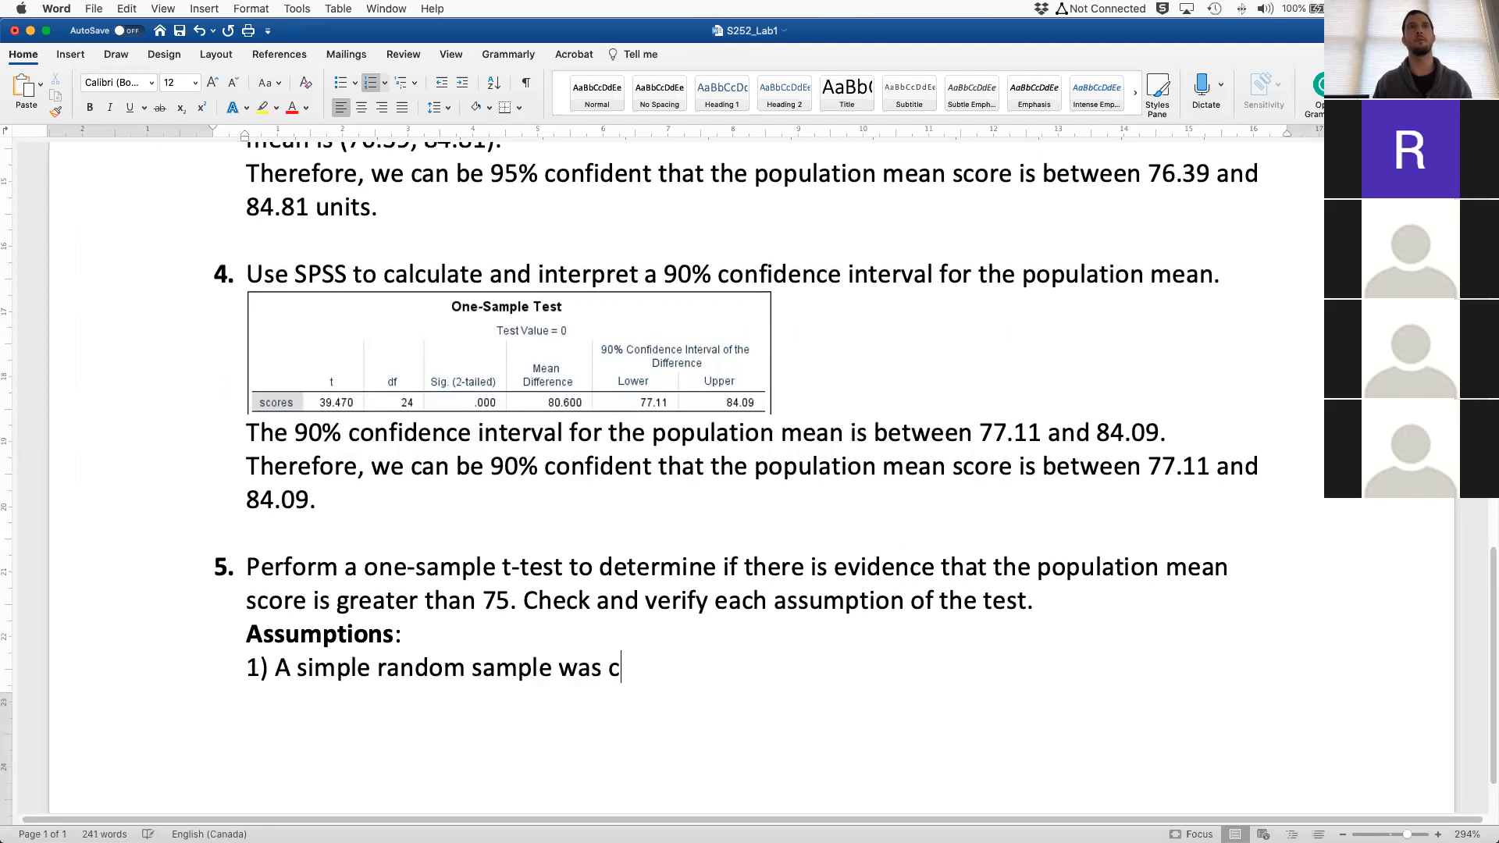
key(BackSpace)
text(ed)
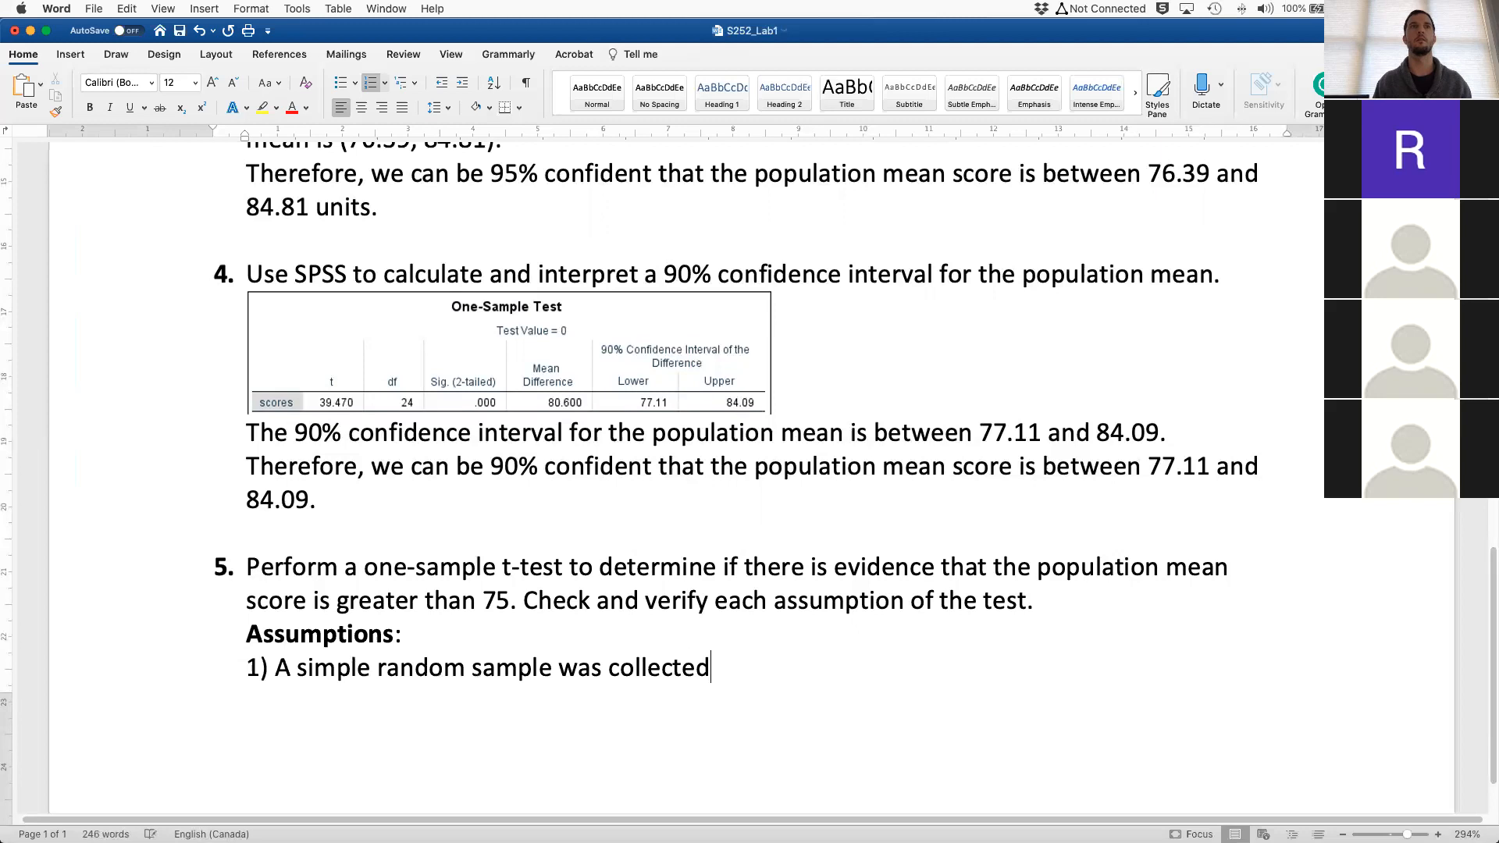
key(super+Return)
key(BackSpace)
key(BackSpace)
key(BackSpace)
key(shift+Return)
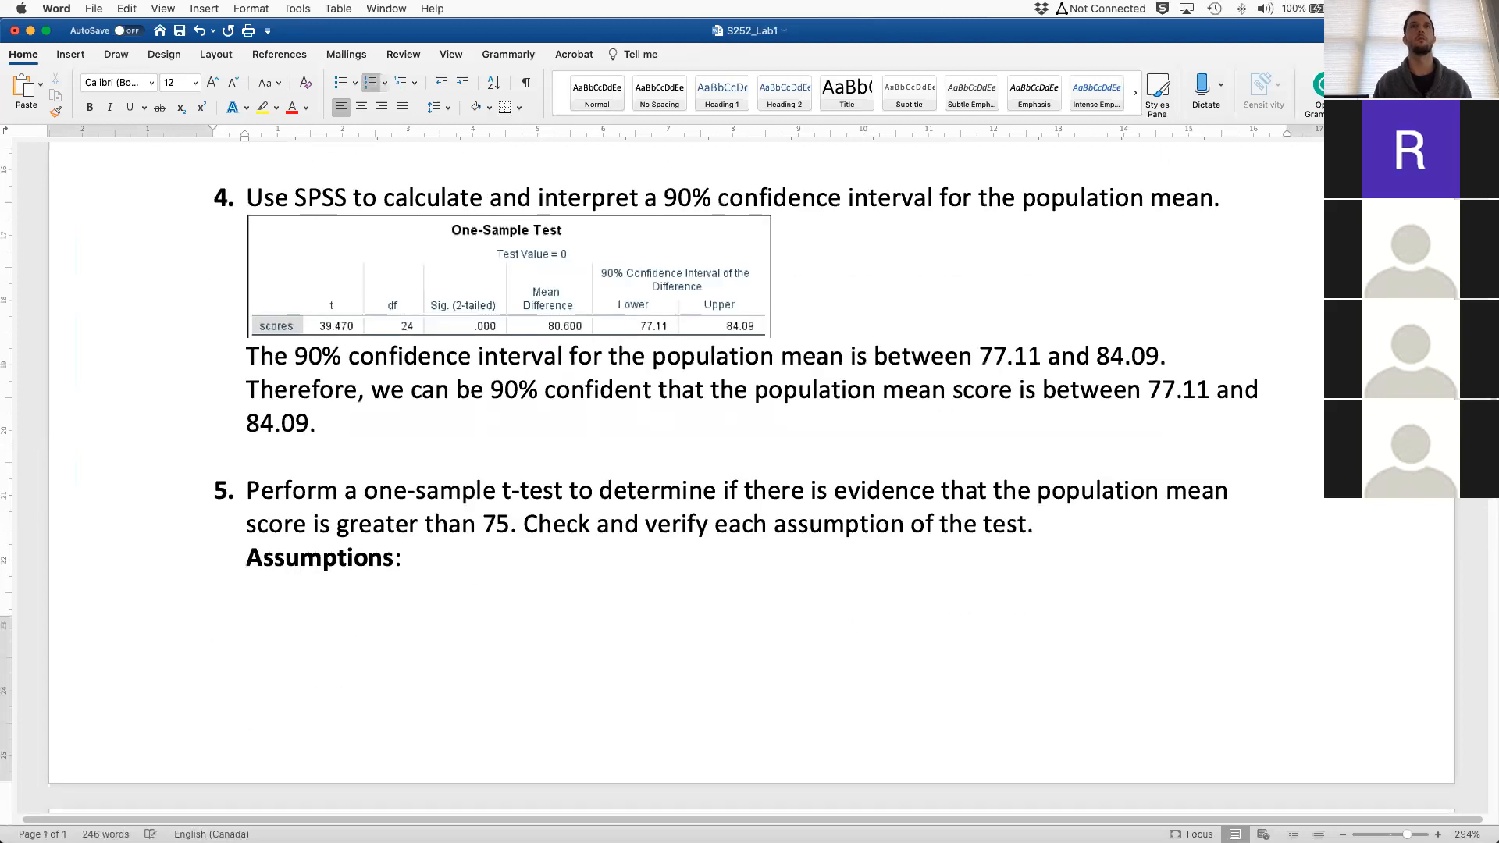
List the second assumption, "2) The variable of interest is normally distributed", below the first
text(2)W)
key(BackSpace)
text(The )
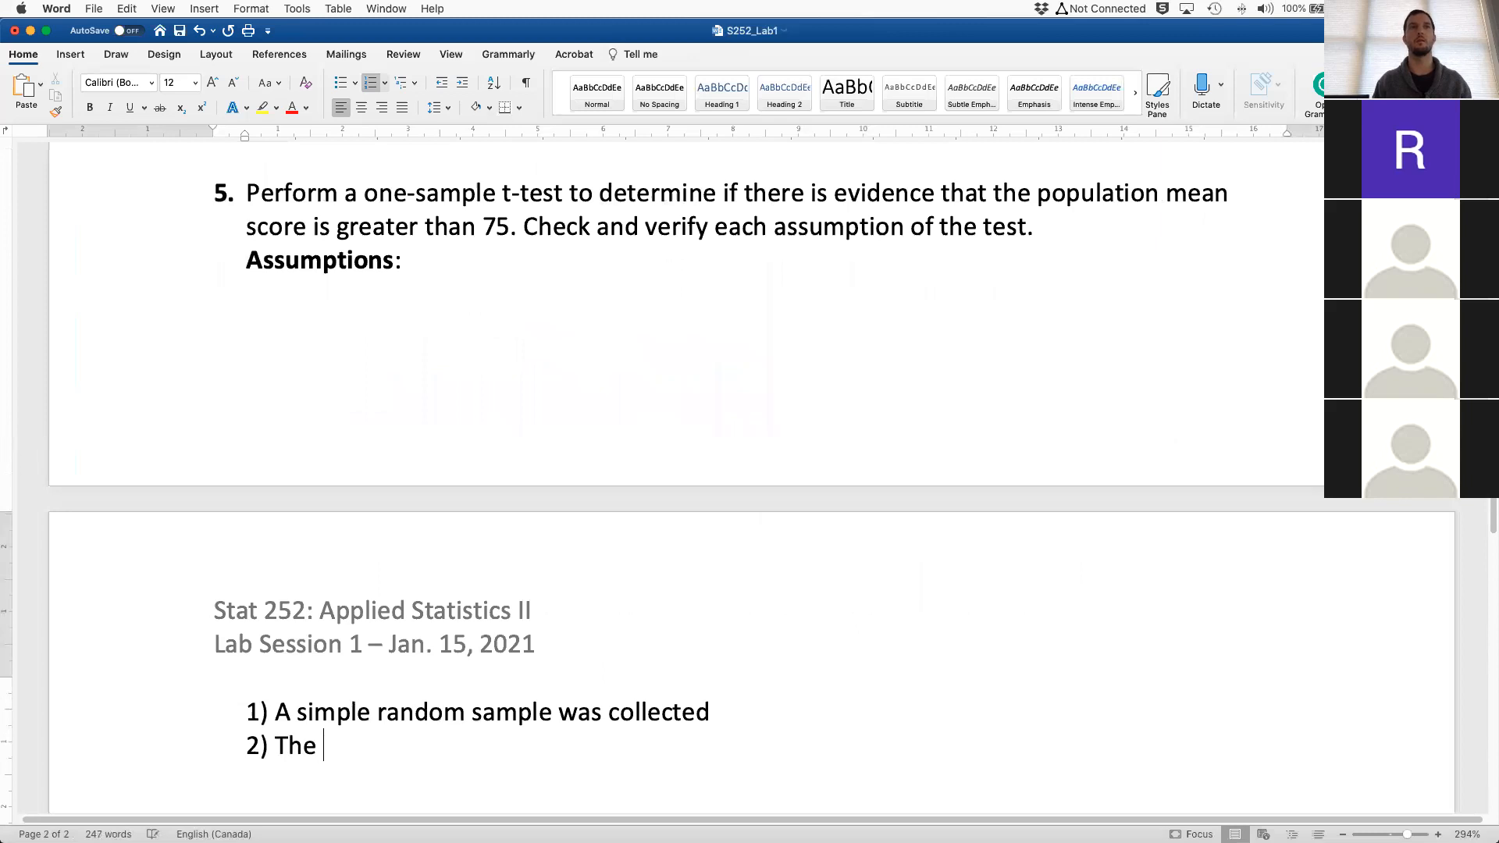
text(variable of inter)
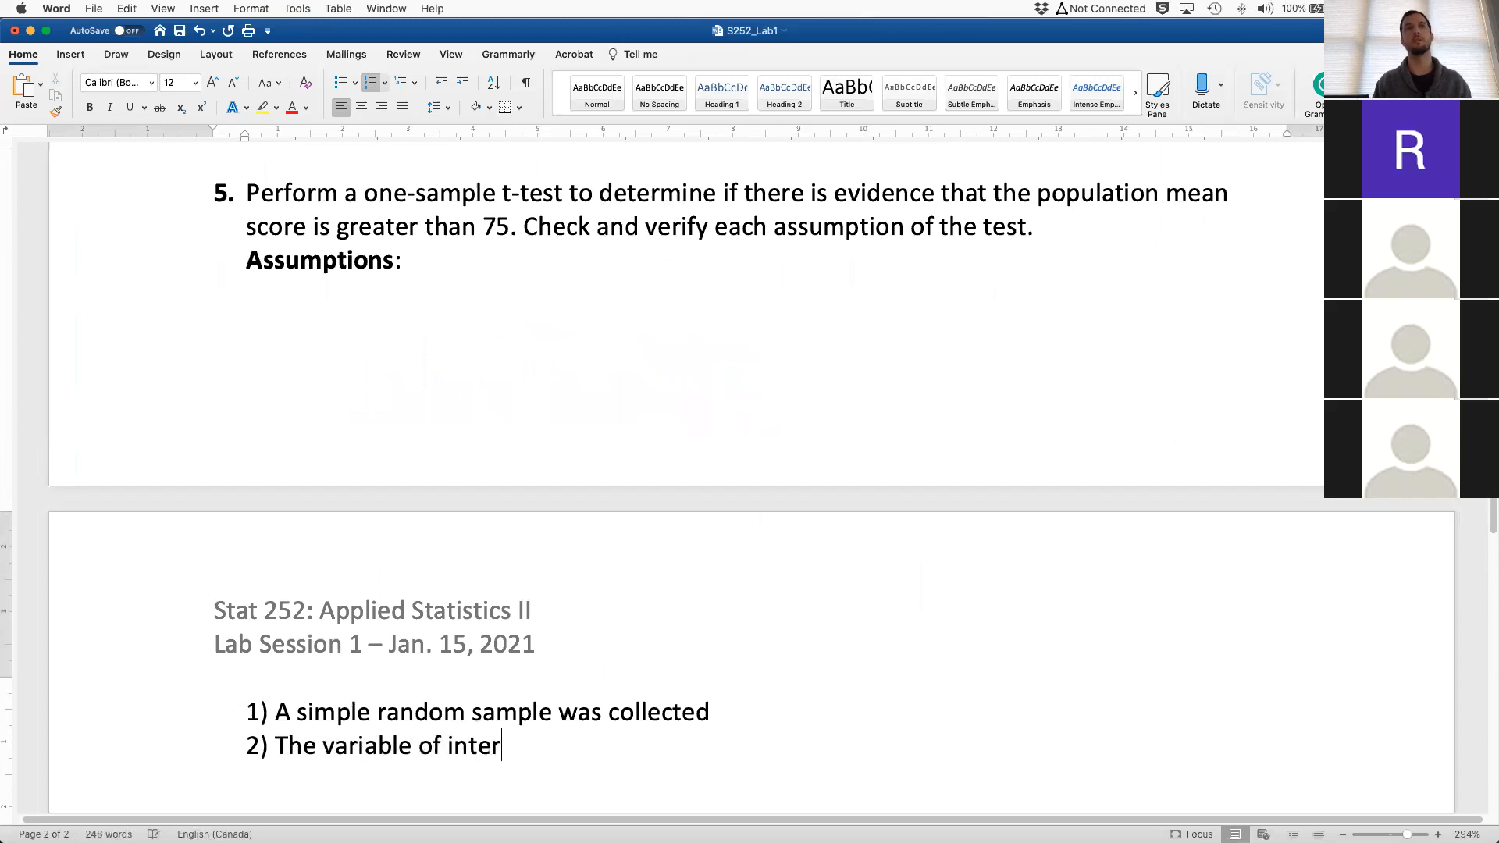
text(est is normally distrib)
key(BackSpace)
text(ibuted )
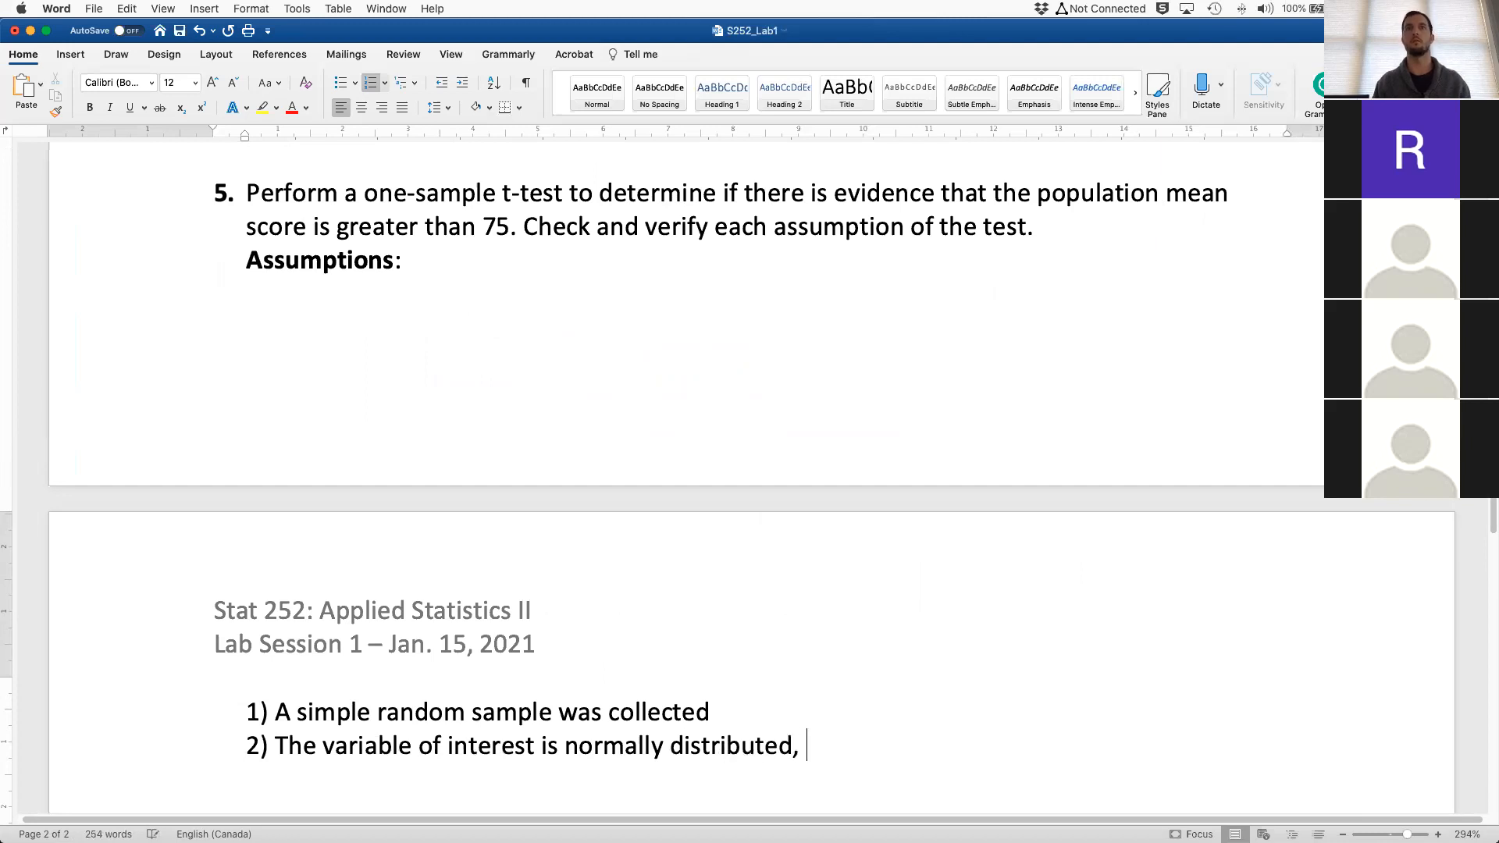
text( or the sample size)
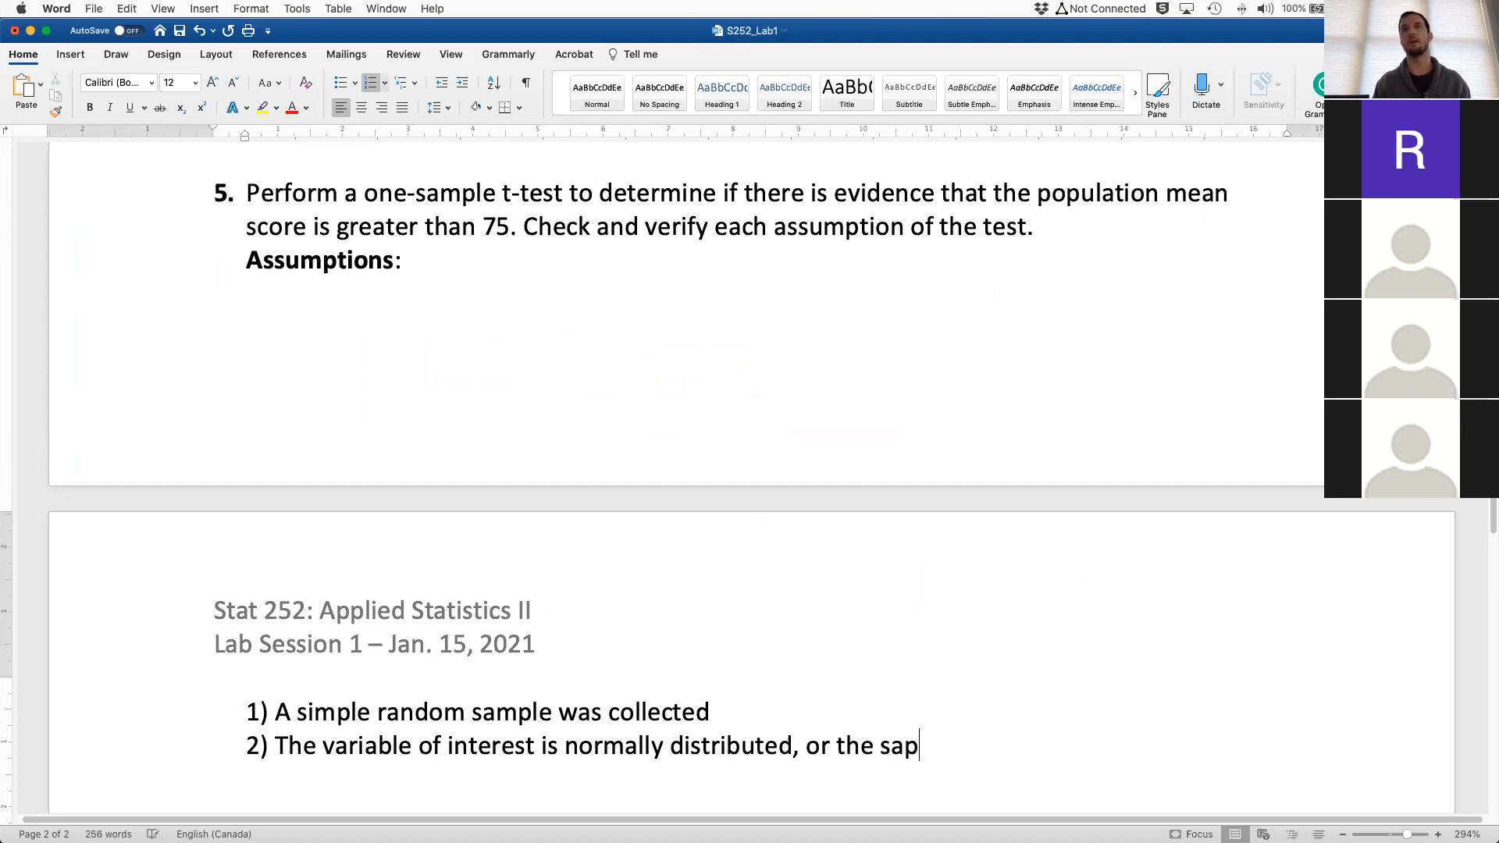
key(BackSpace)
key(BackSpace)
key(BackSpace)
key(BackSpace)
key(BackSpace)
key(BackSpace)
key(BackSpace)
key(BackSpace)
key(BackSpace)
key(BackSpace)
key(BackSpace)
key(BackSpace)
key(BackSpace)
key(BackSpace)
key(BackSpace)
key(BackSpace)
key(BackSpace)
key(BackSpace)
key(BackSpace)
key(BackSpace)
key(BackSpace)
key(BackSpace)
Start a new line after the second assumption and insert blank lines above question 5 to push it onto page 2
key(shift+Return)
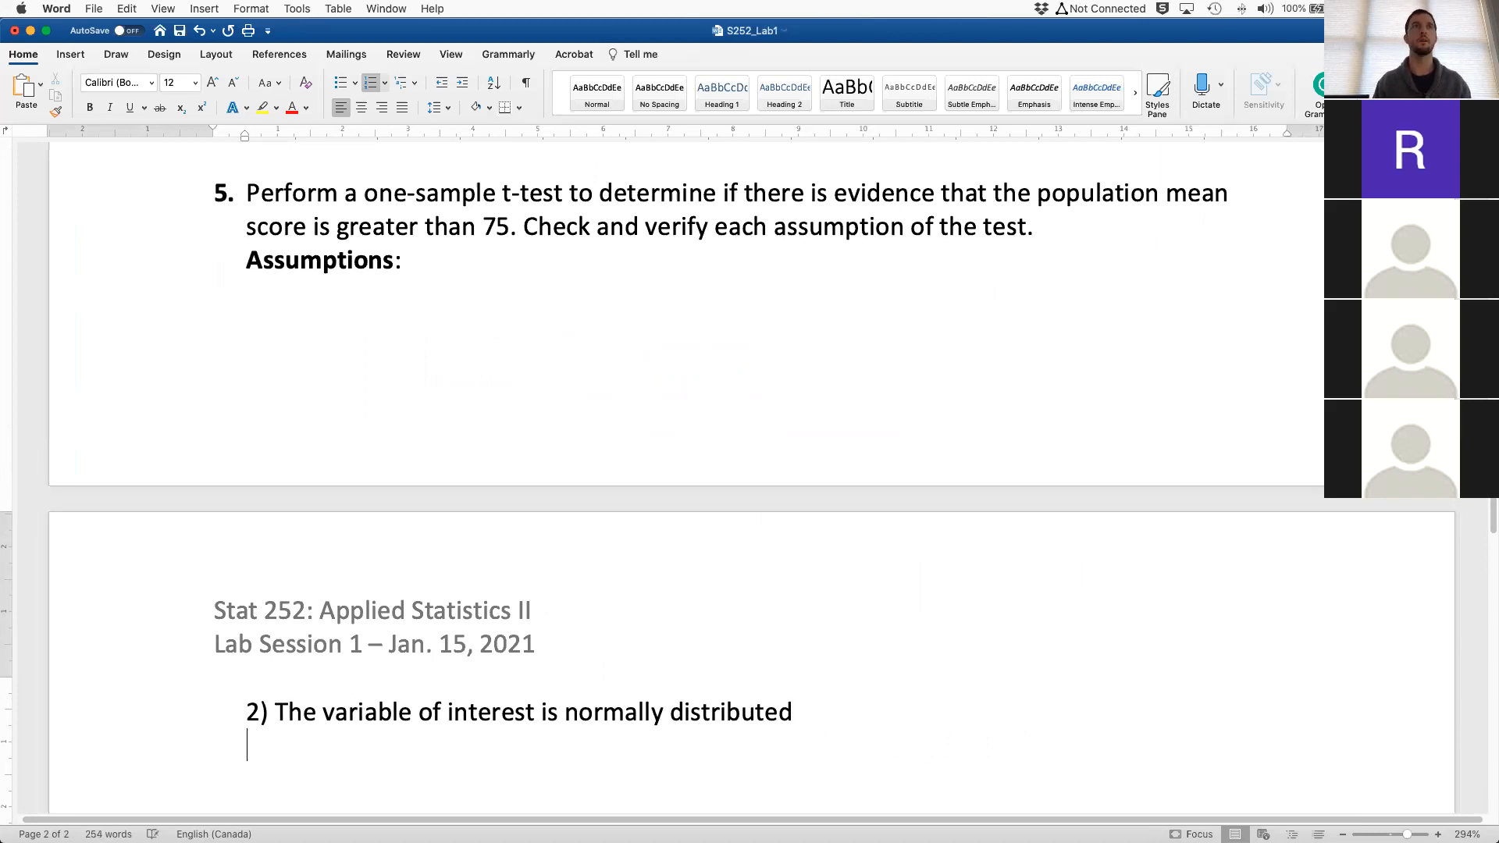
scroll(1021, 557, up, 3)
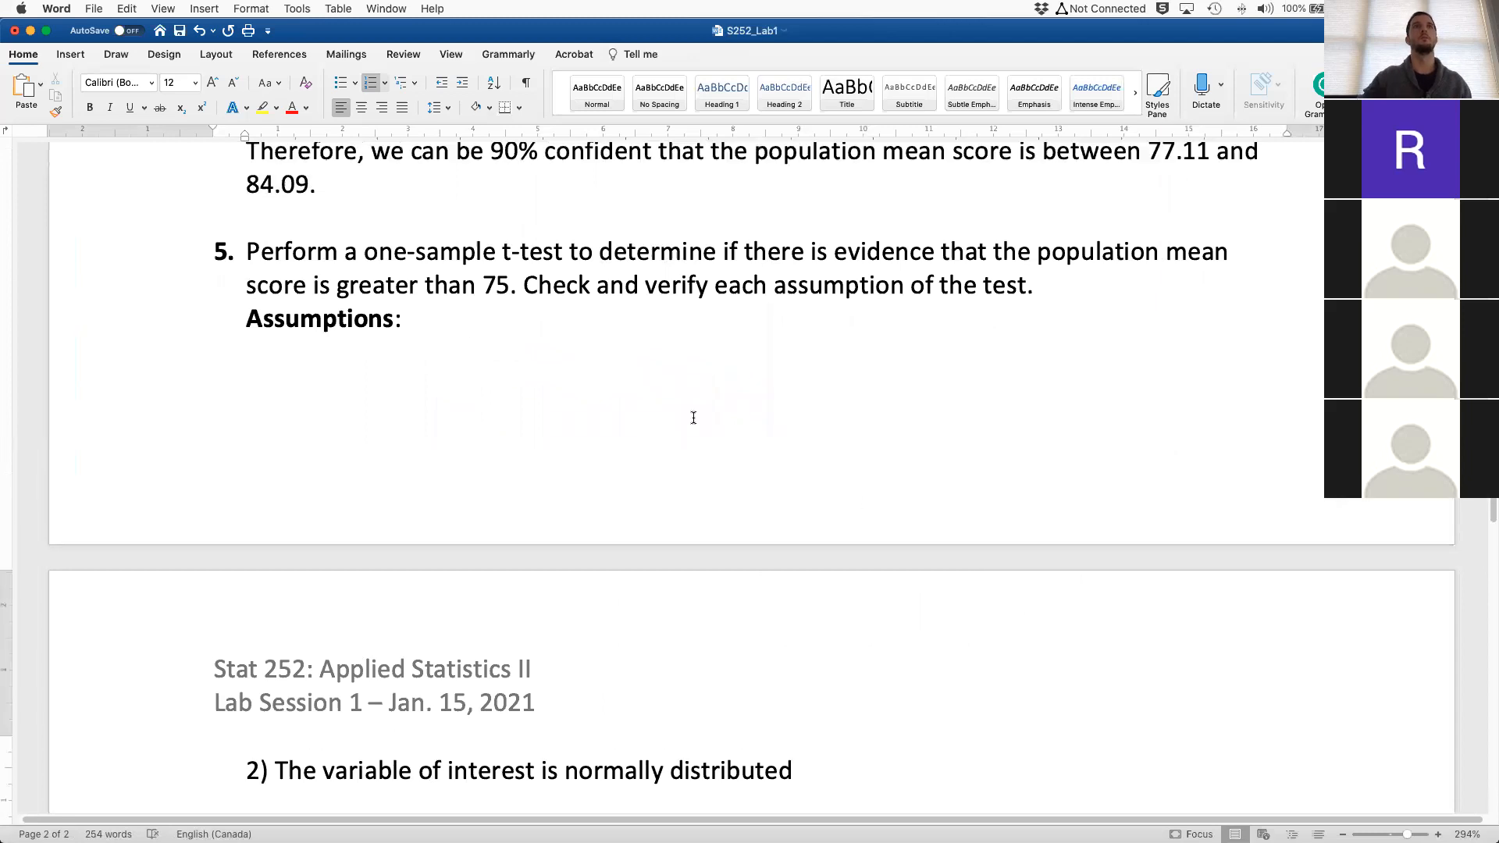
click(369, 244)
key(Return)
key(Return)
key(Return)
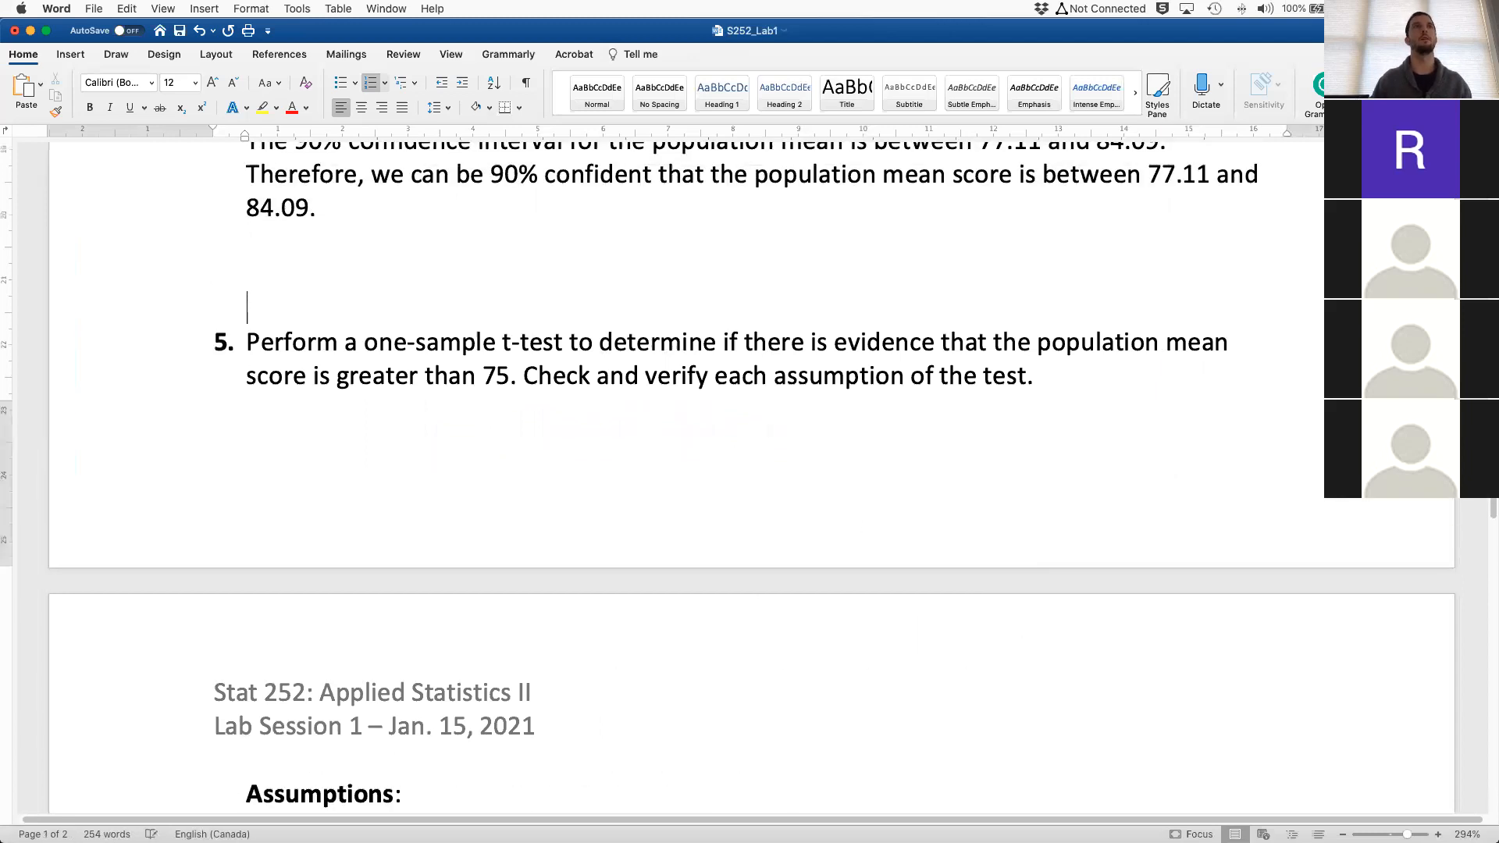
scroll(373, 351, down, 5)
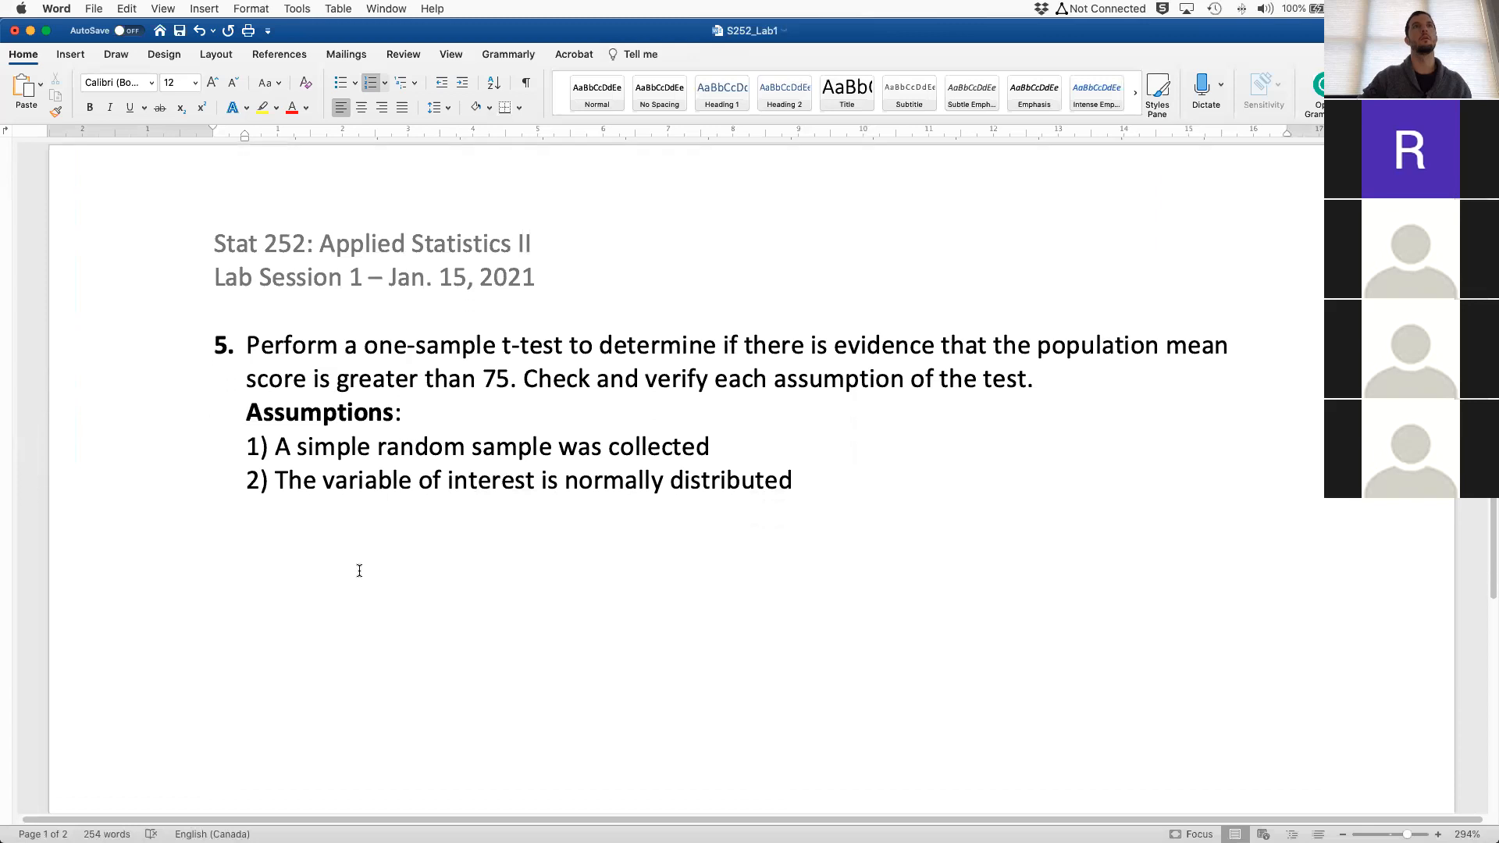
click(547, 552)
scroll(810, 508, up, 2)
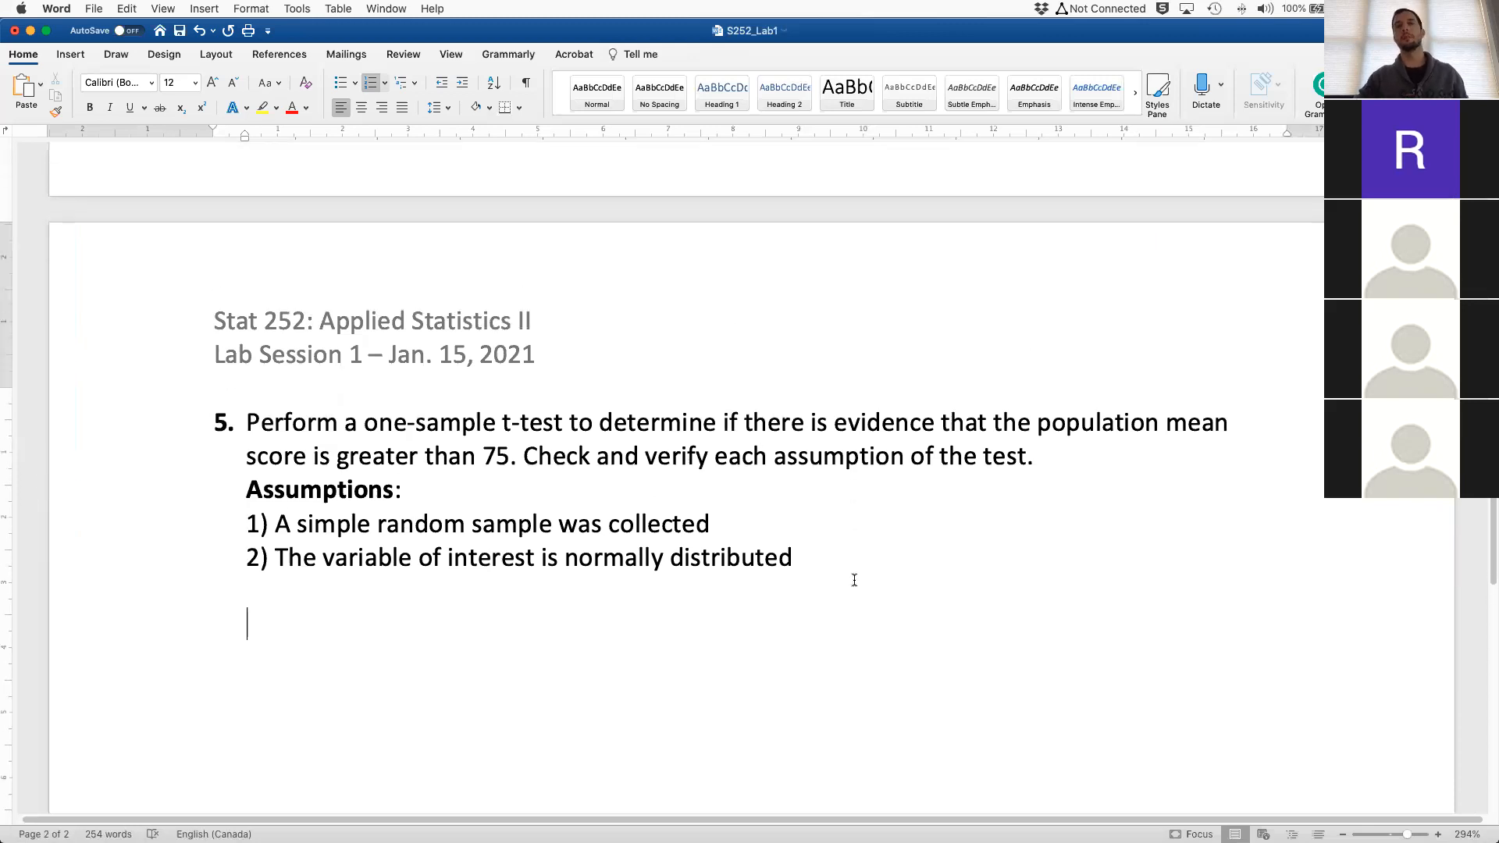
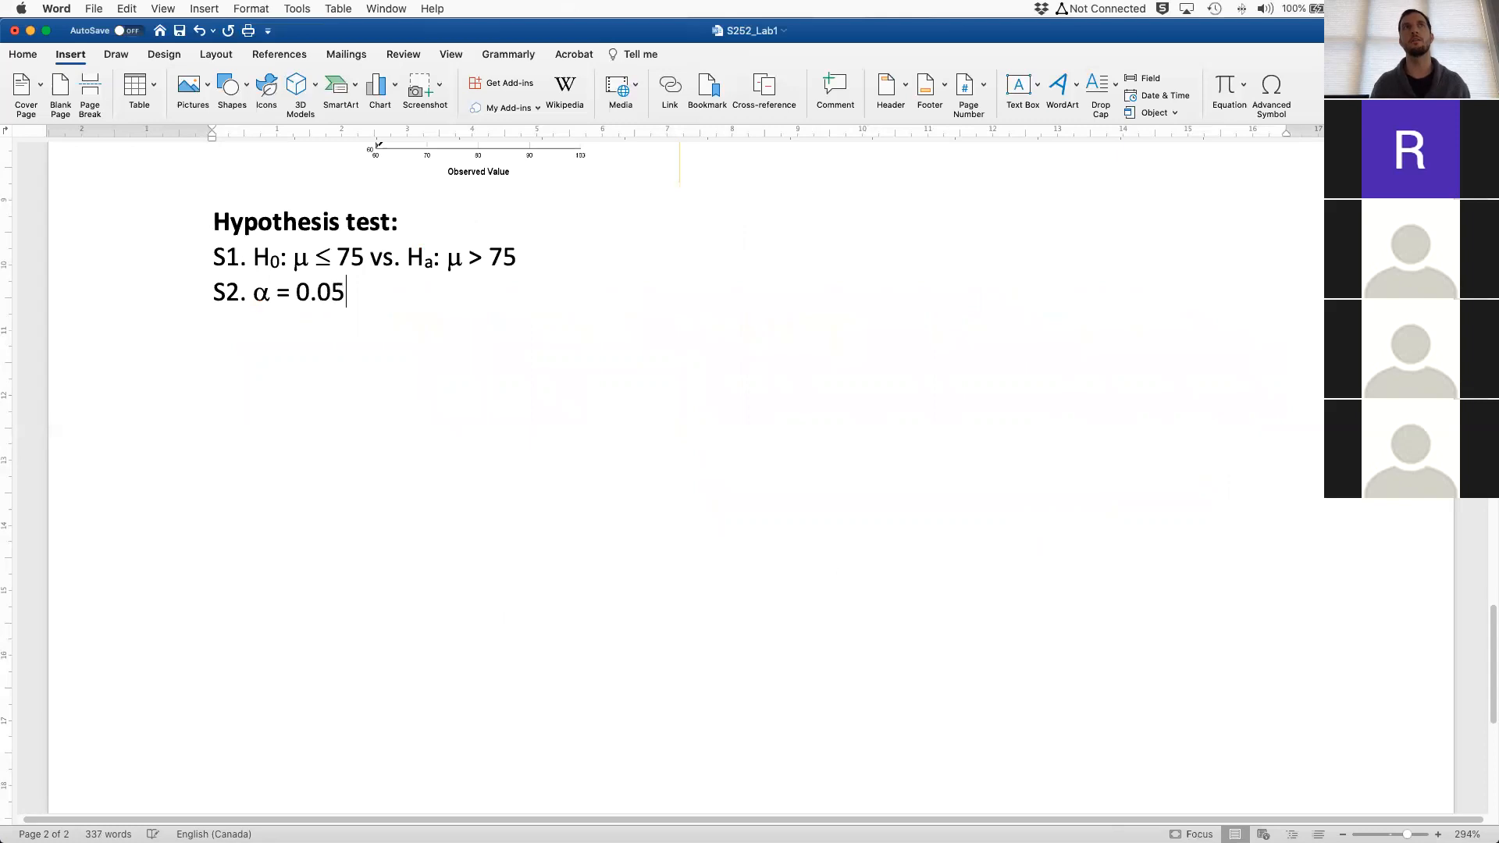
Add the line "S3. Compute the test statistic." below S2 in the Hypothesis test section
text(S3)
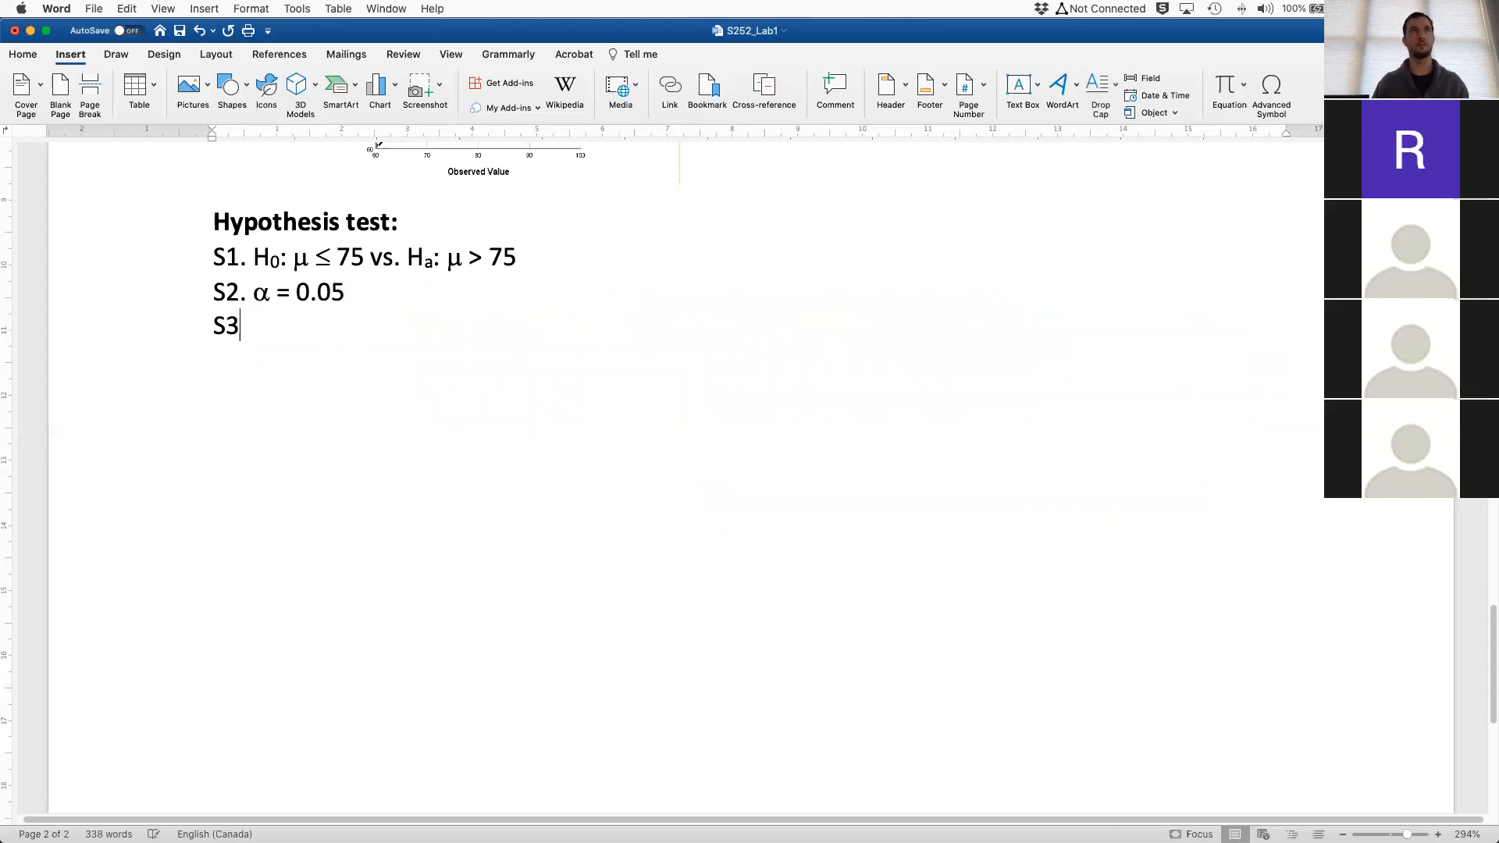
text(. Comput)
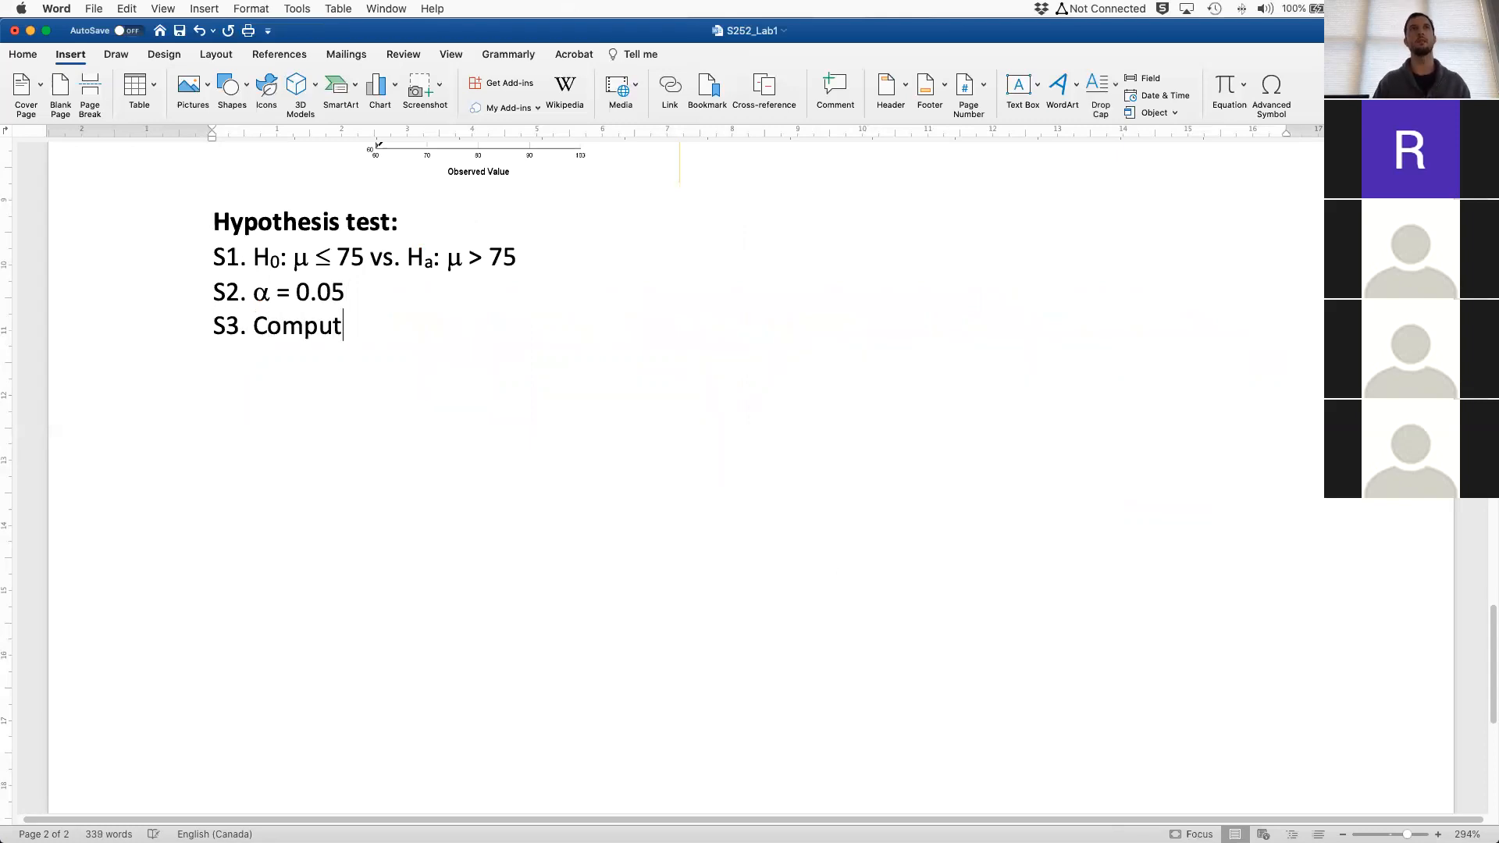
text(e the test statistic.)
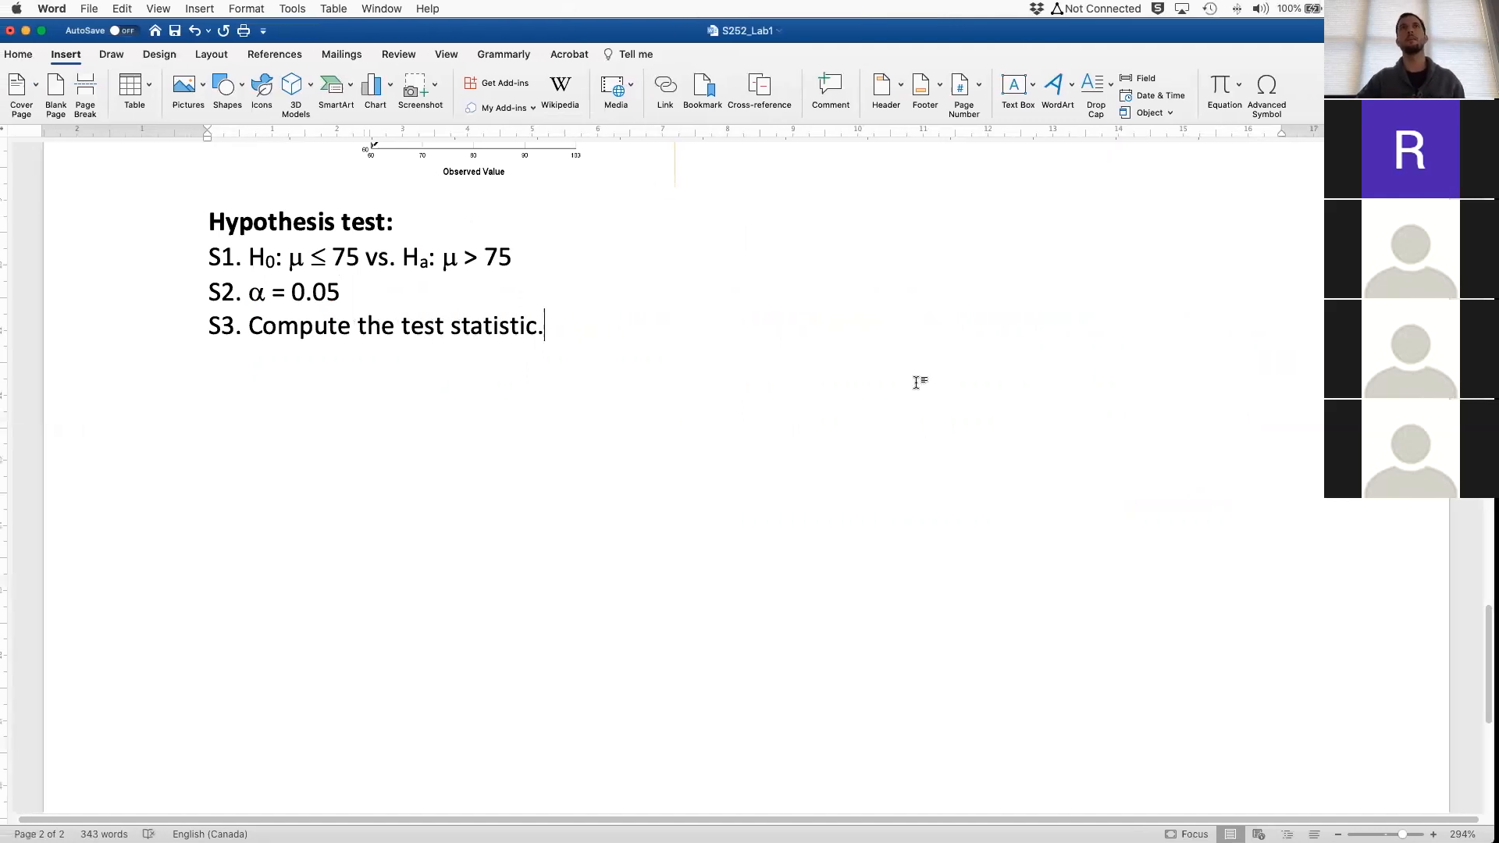
Switch to Chrome, close the Google image search page, and move the SPSS output viewer aside to uncover the data editor
key(ctrl+Left)
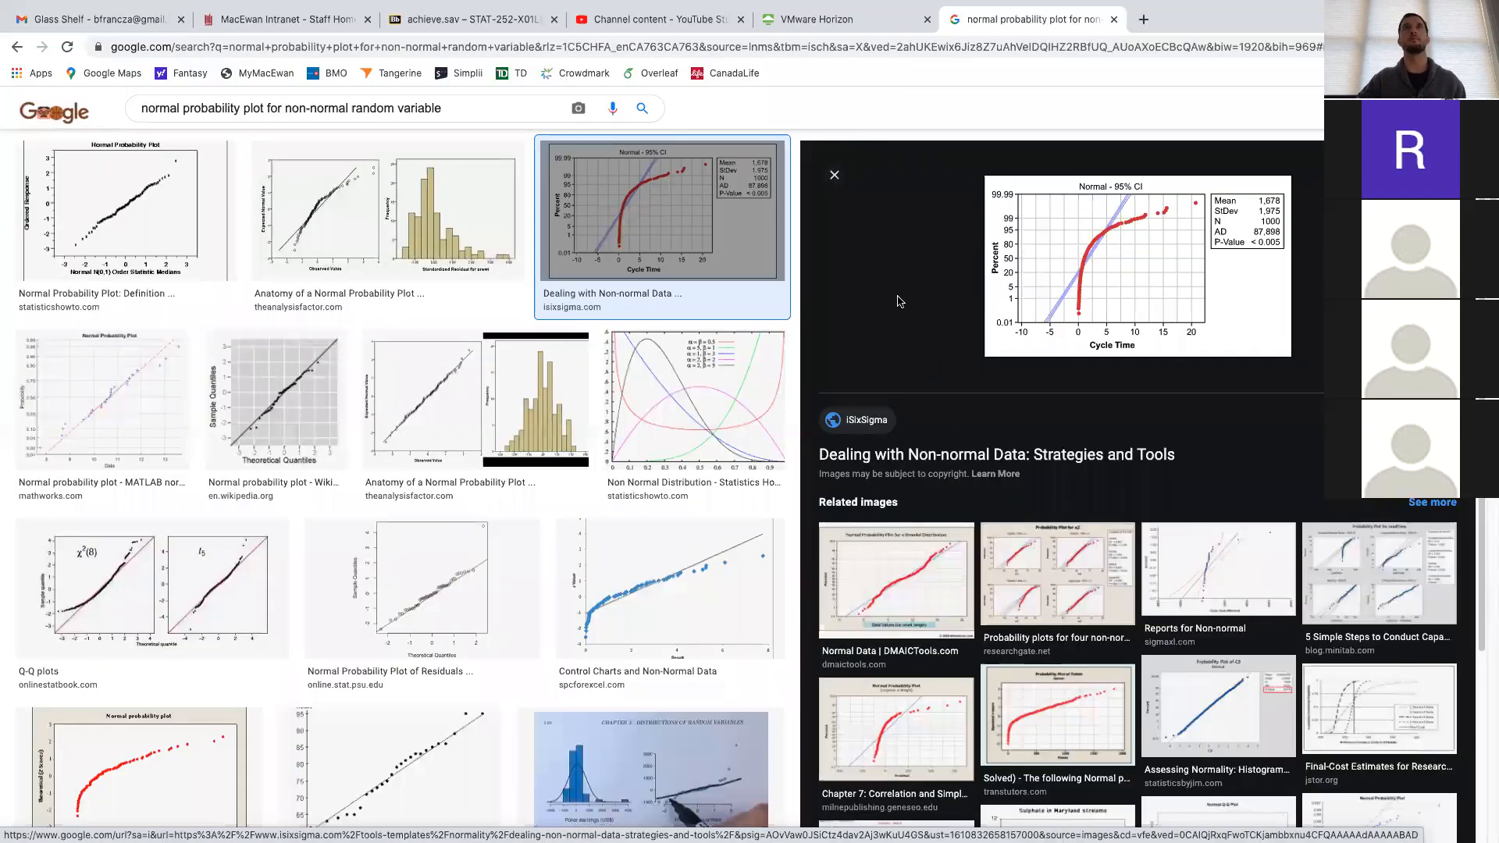
click(1114, 19)
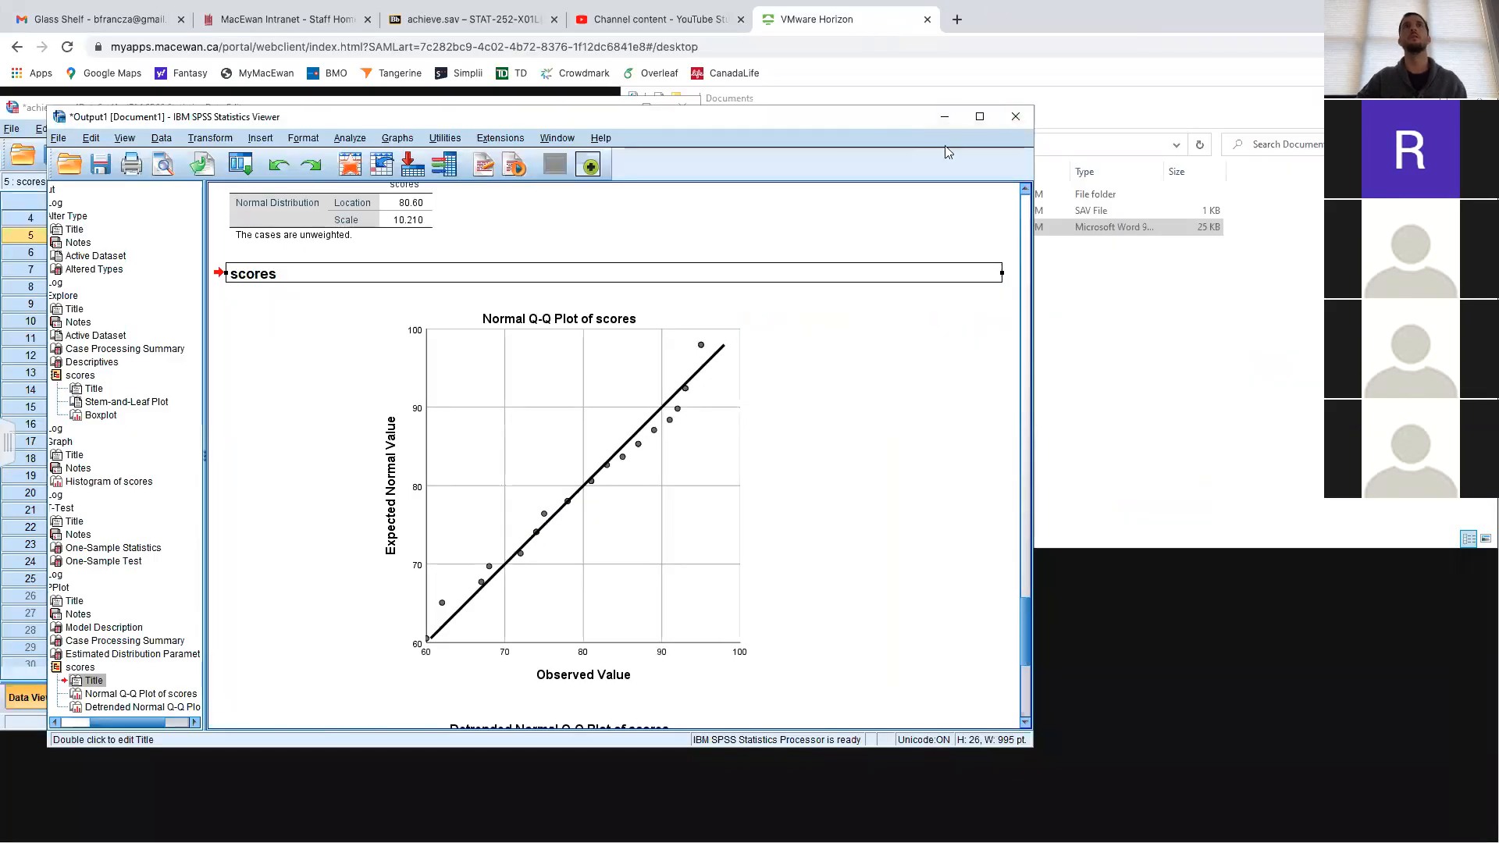
drag(870, 120, 949, 146)
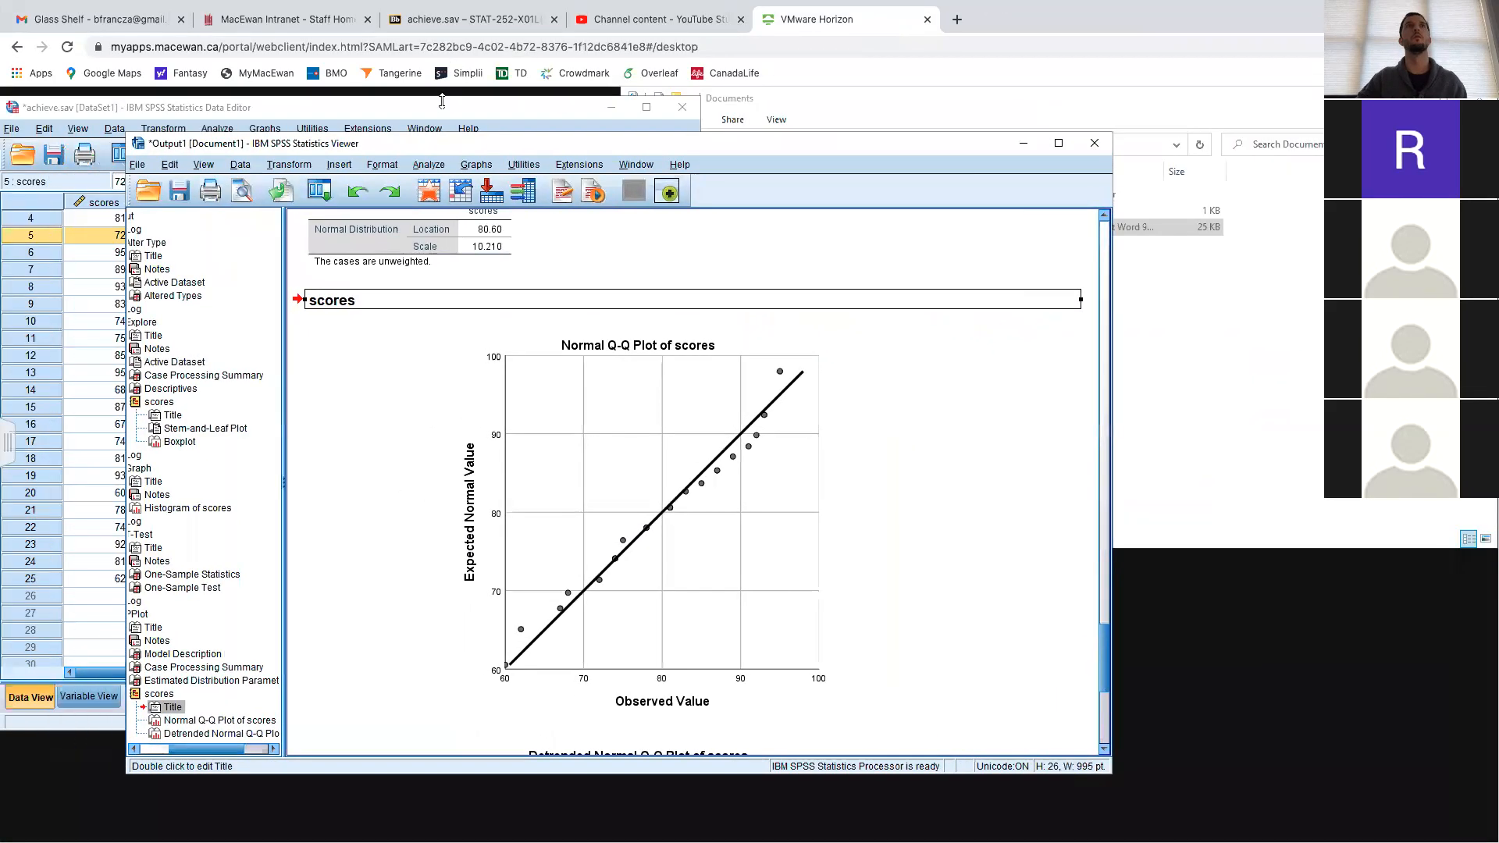
Run a one-sample t-test on scores with a test value of 75
click(377, 110)
click(213, 128)
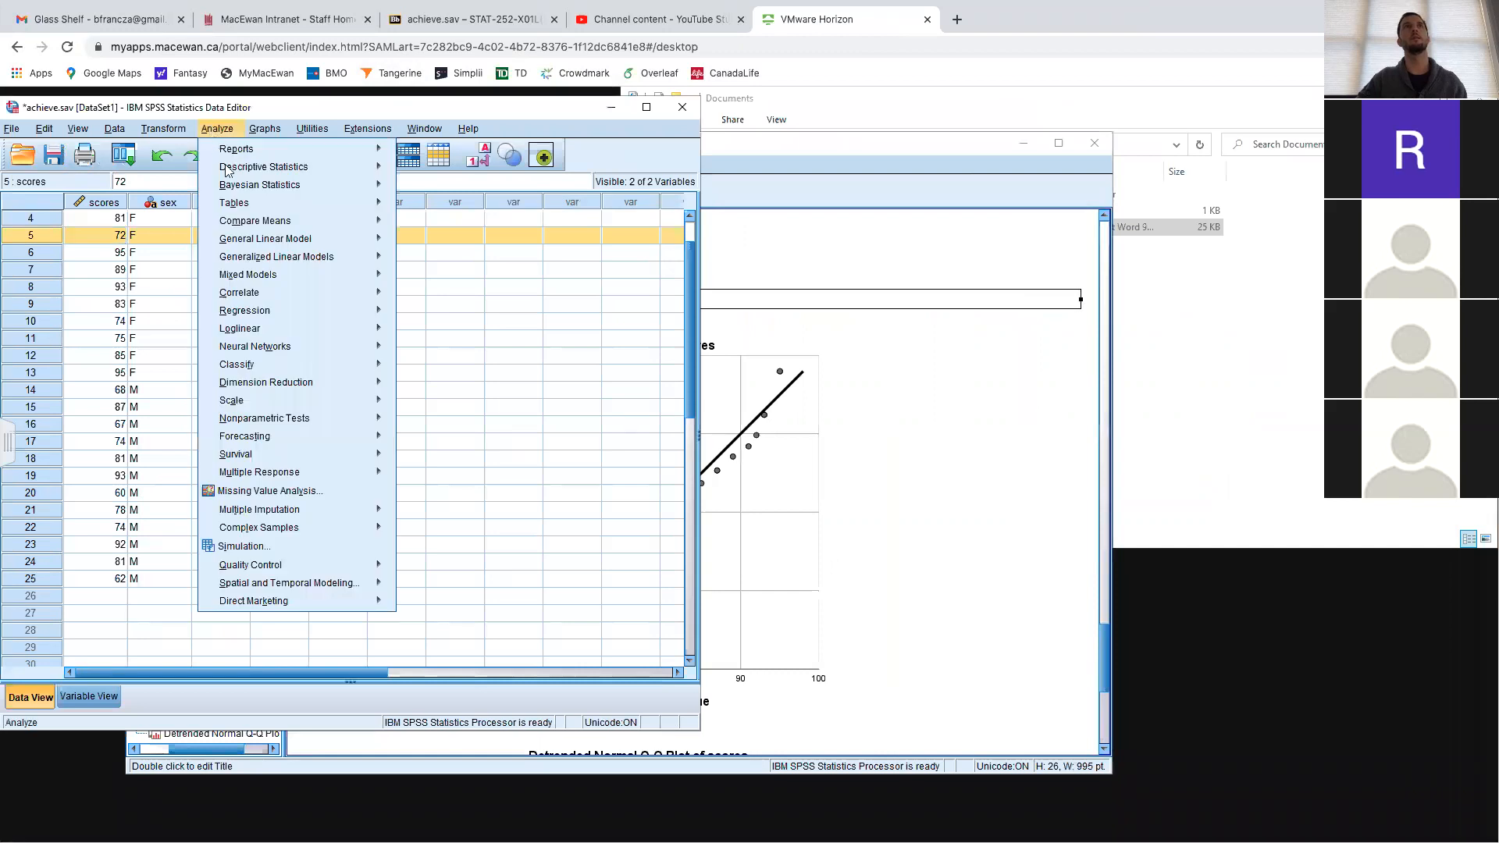
mouse_move(294, 228)
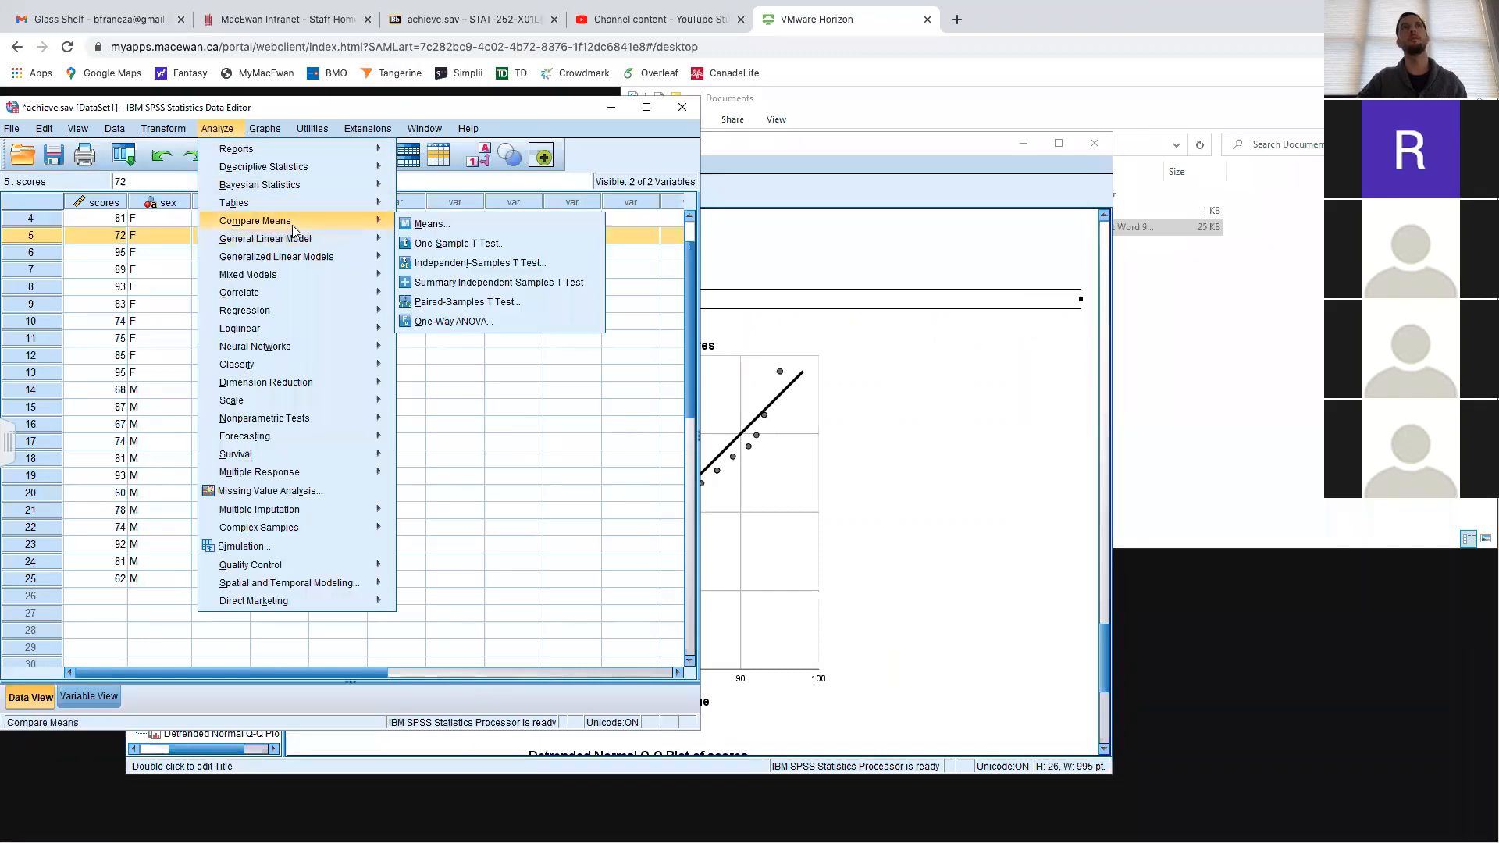
click(469, 243)
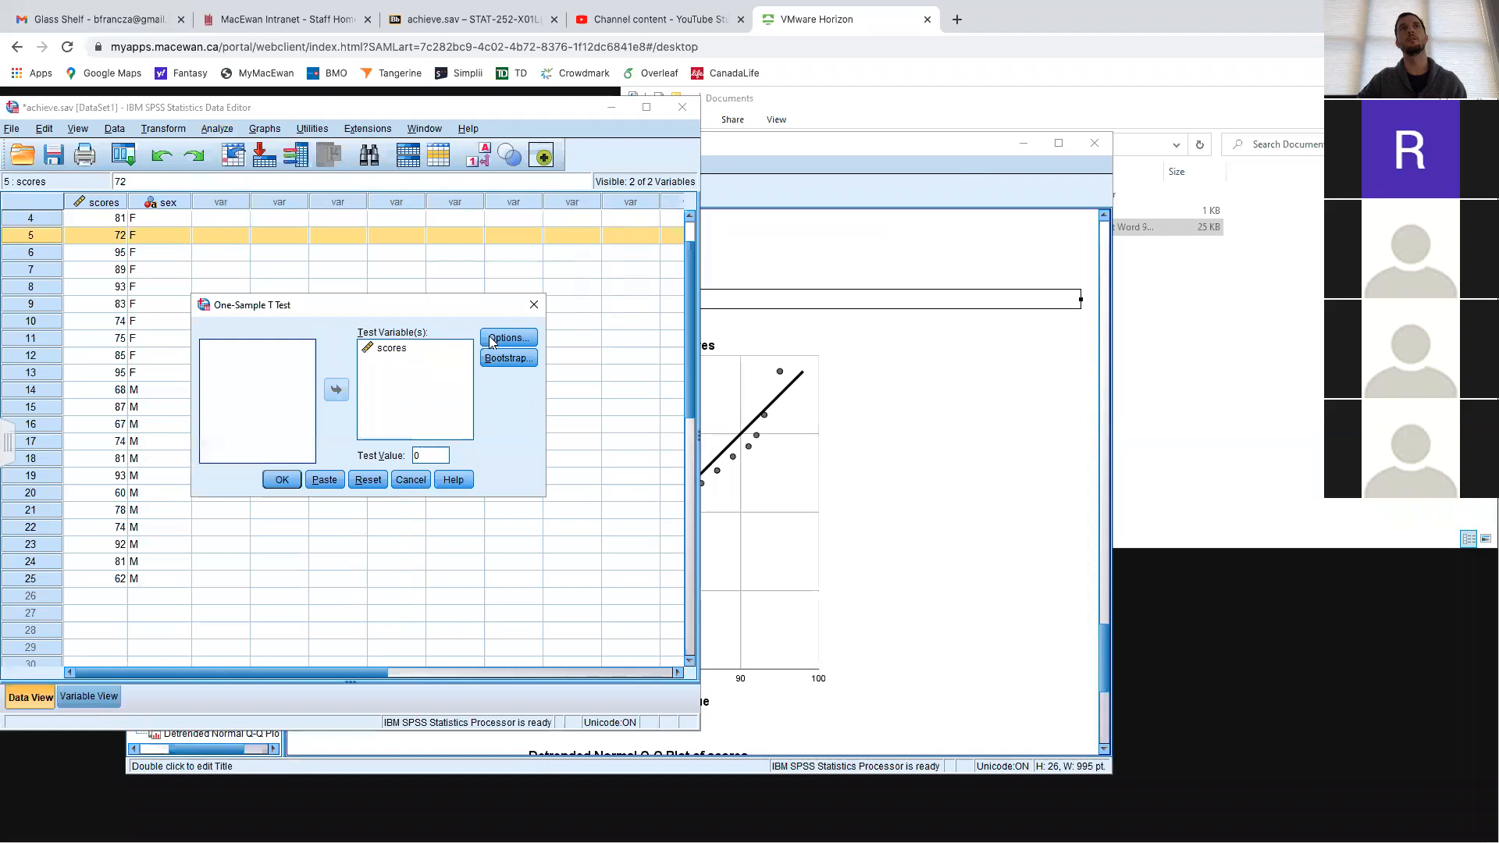
click(412, 455)
key(Delete)
text(75)
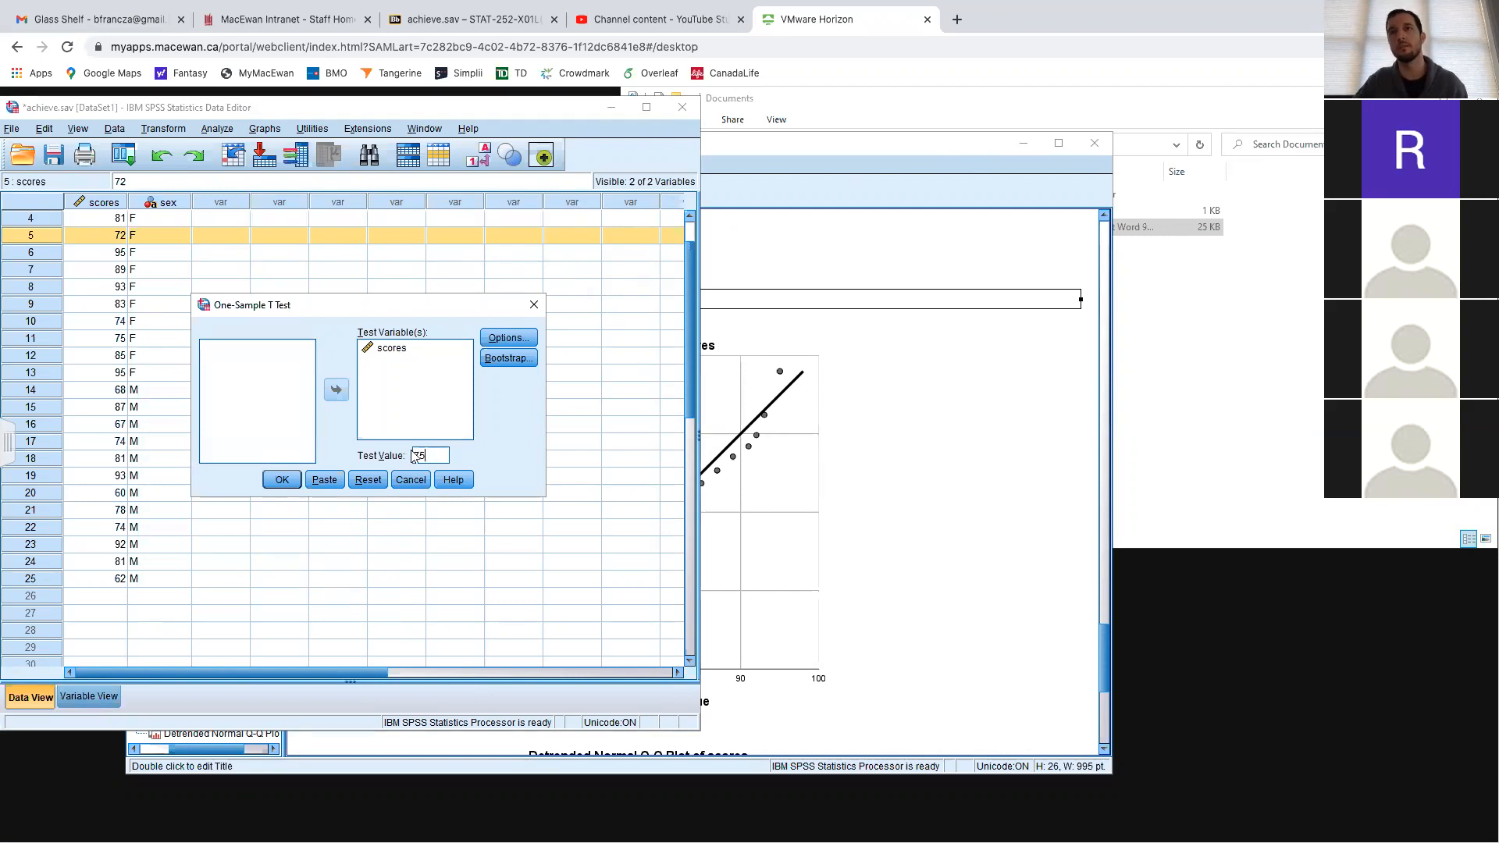
click(282, 479)
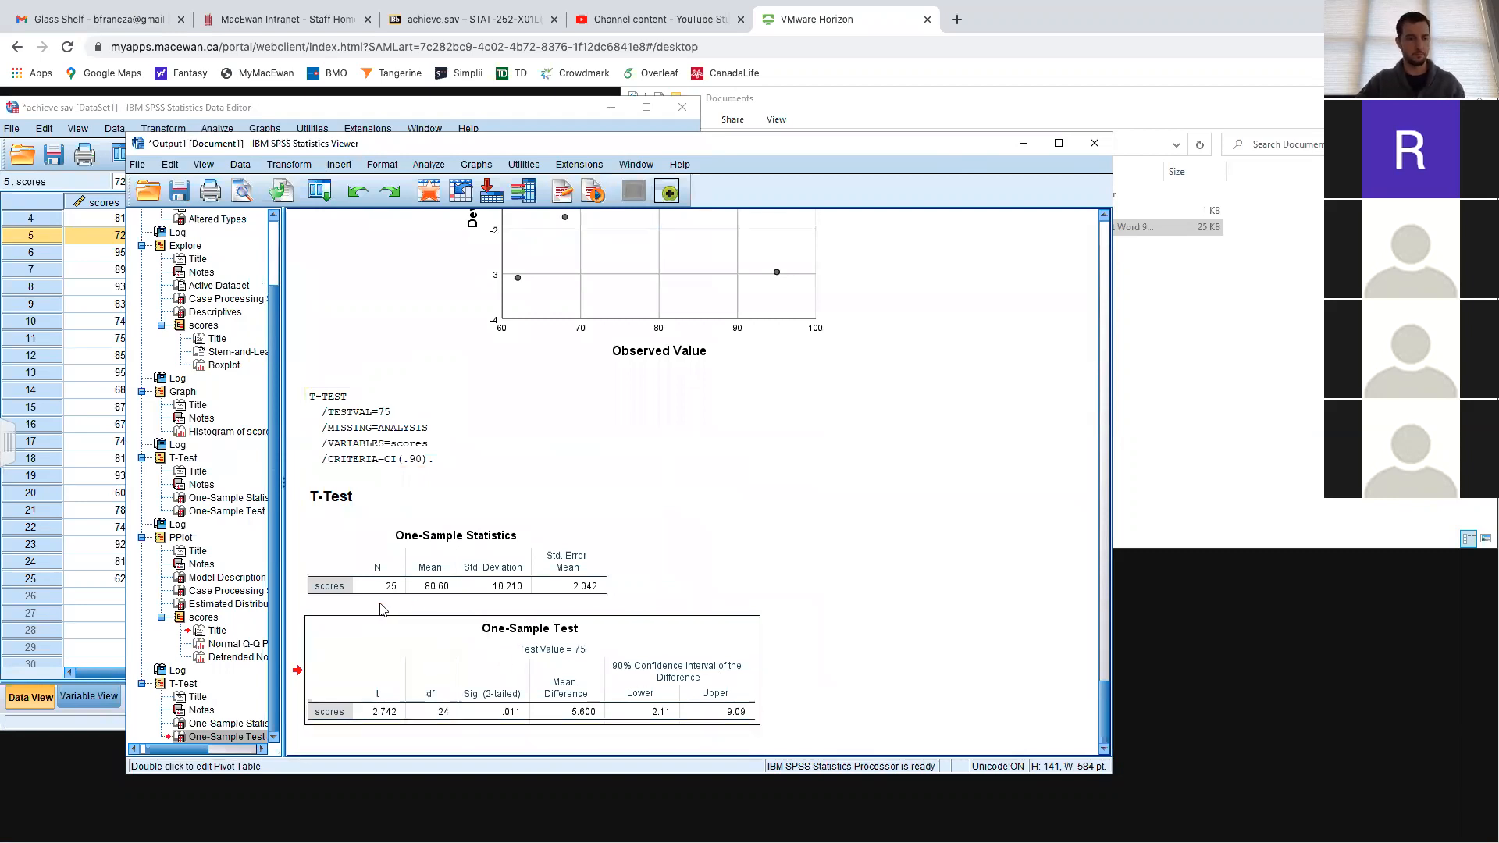
Capture a screenshot of the new One-Sample Test table, switch to Word and insert the image on a new line below S3
drag(306, 609, 789, 682)
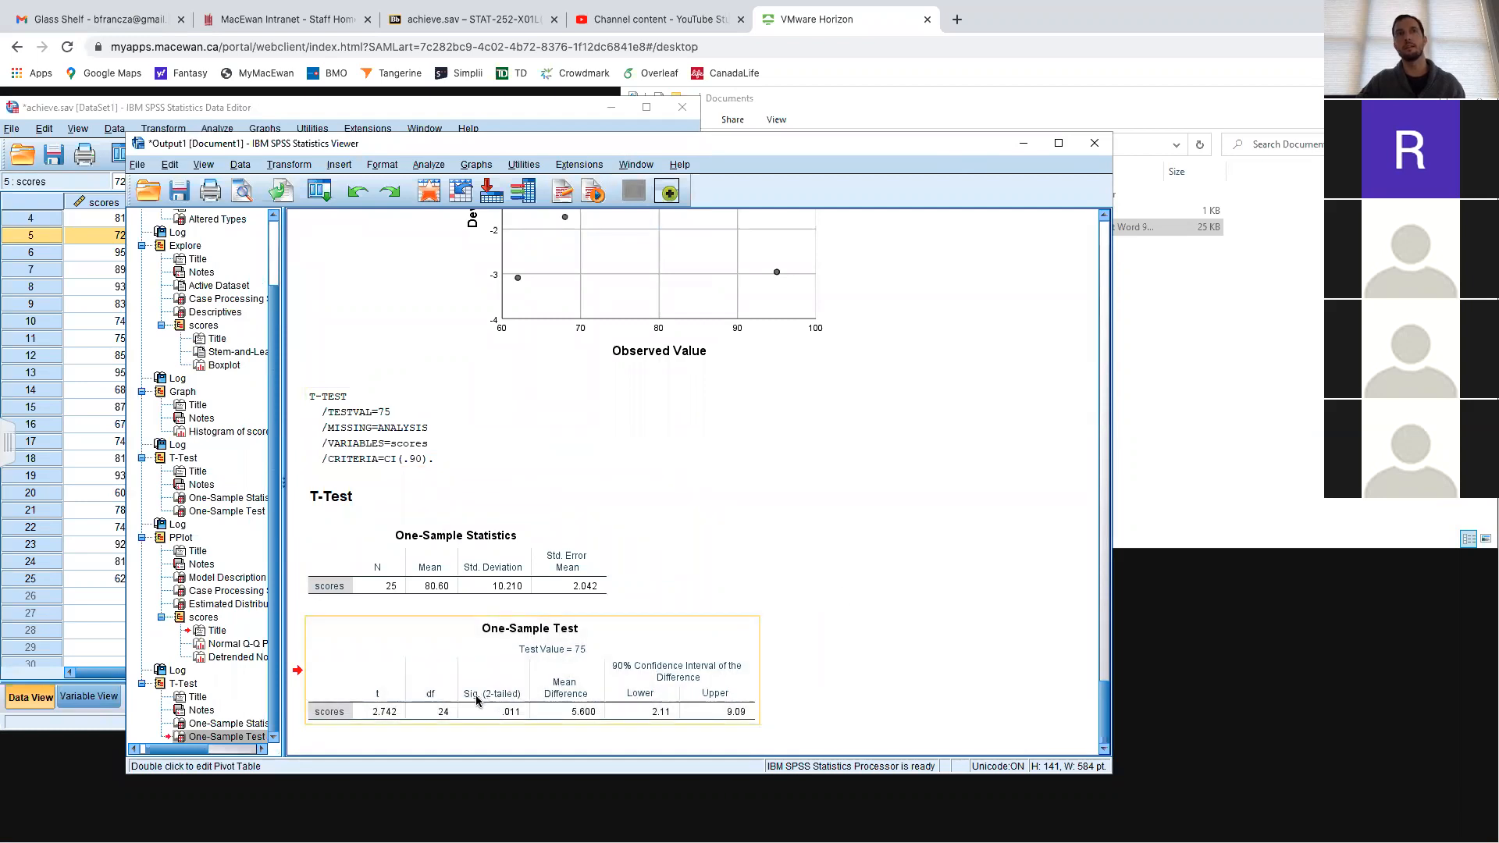
key(ctrl+Right)
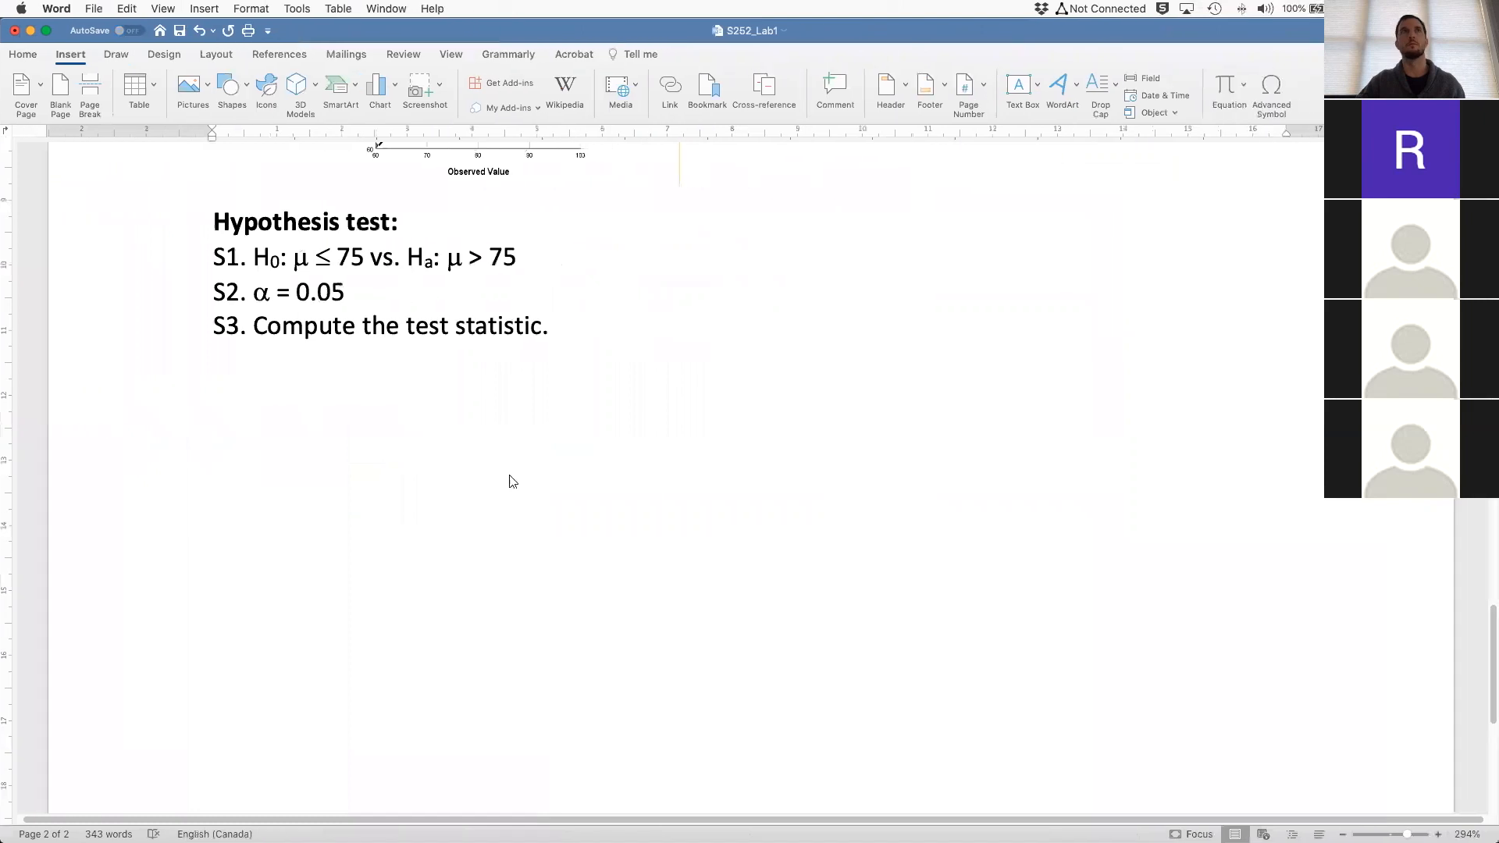
key(Return)
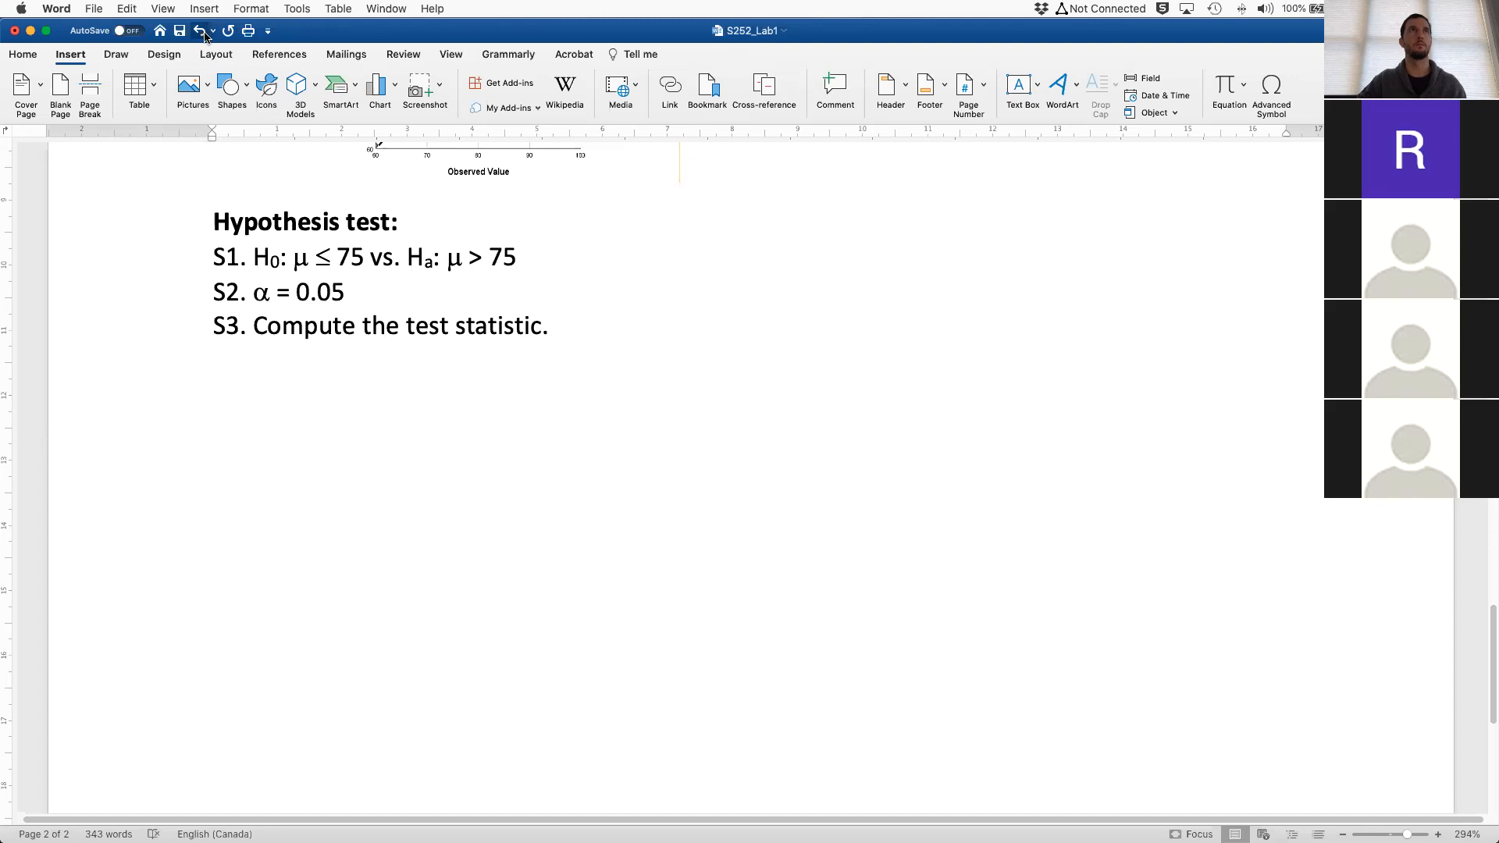
click(200, 87)
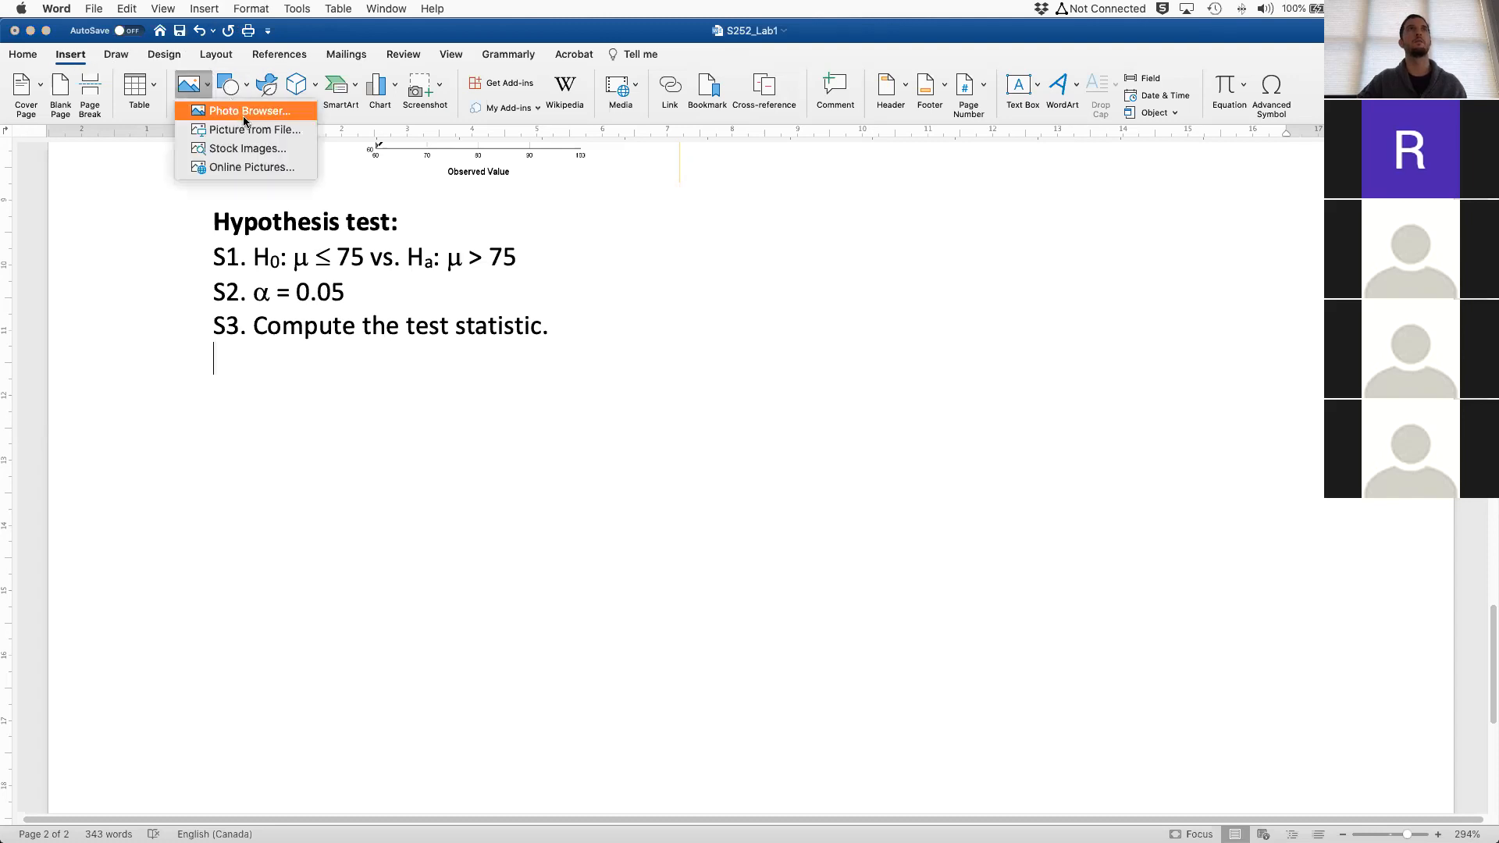
click(263, 134)
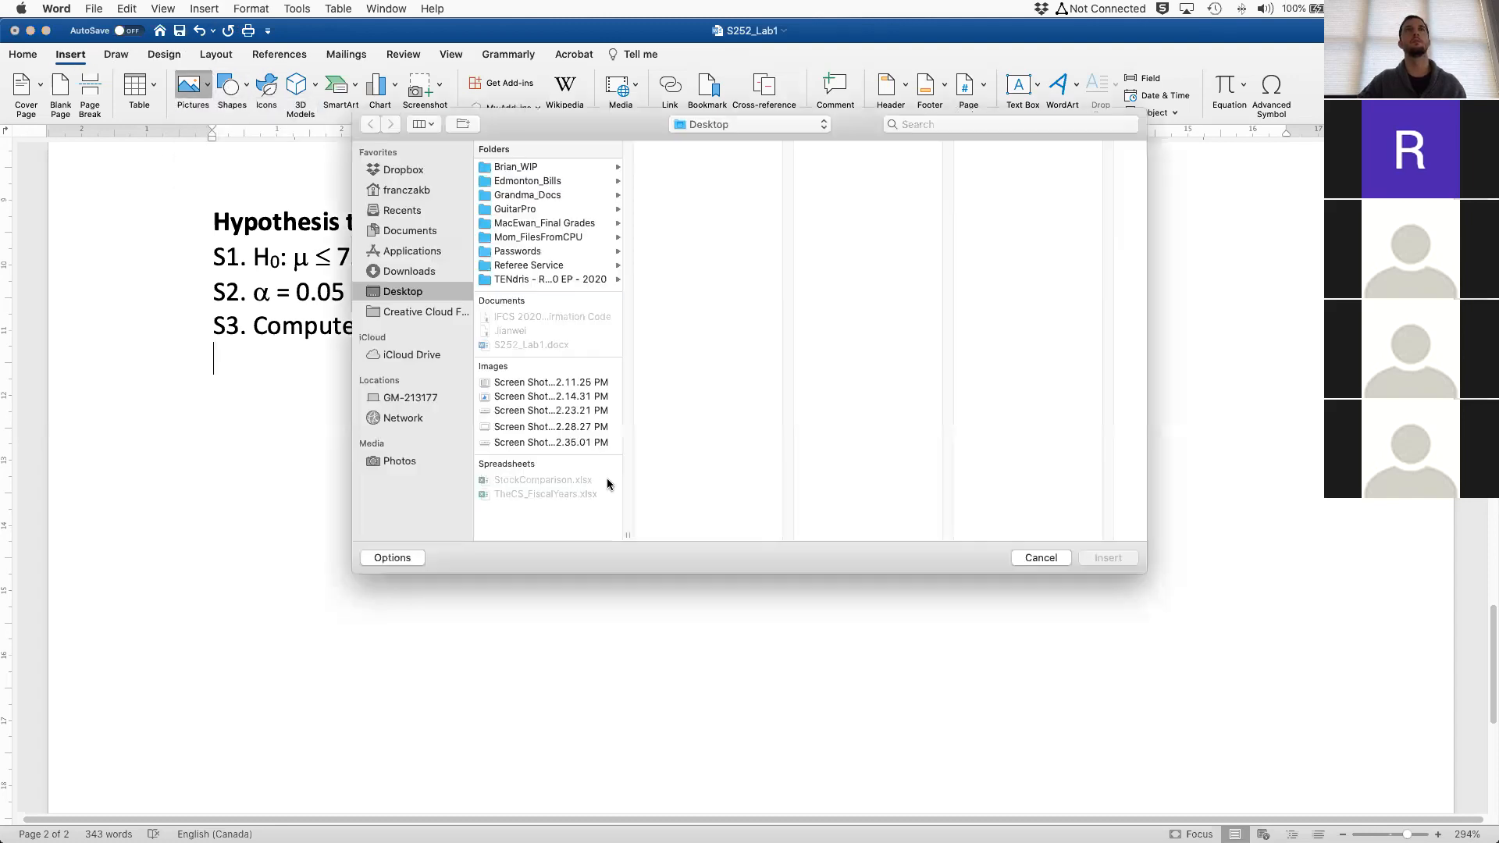
click(542, 443)
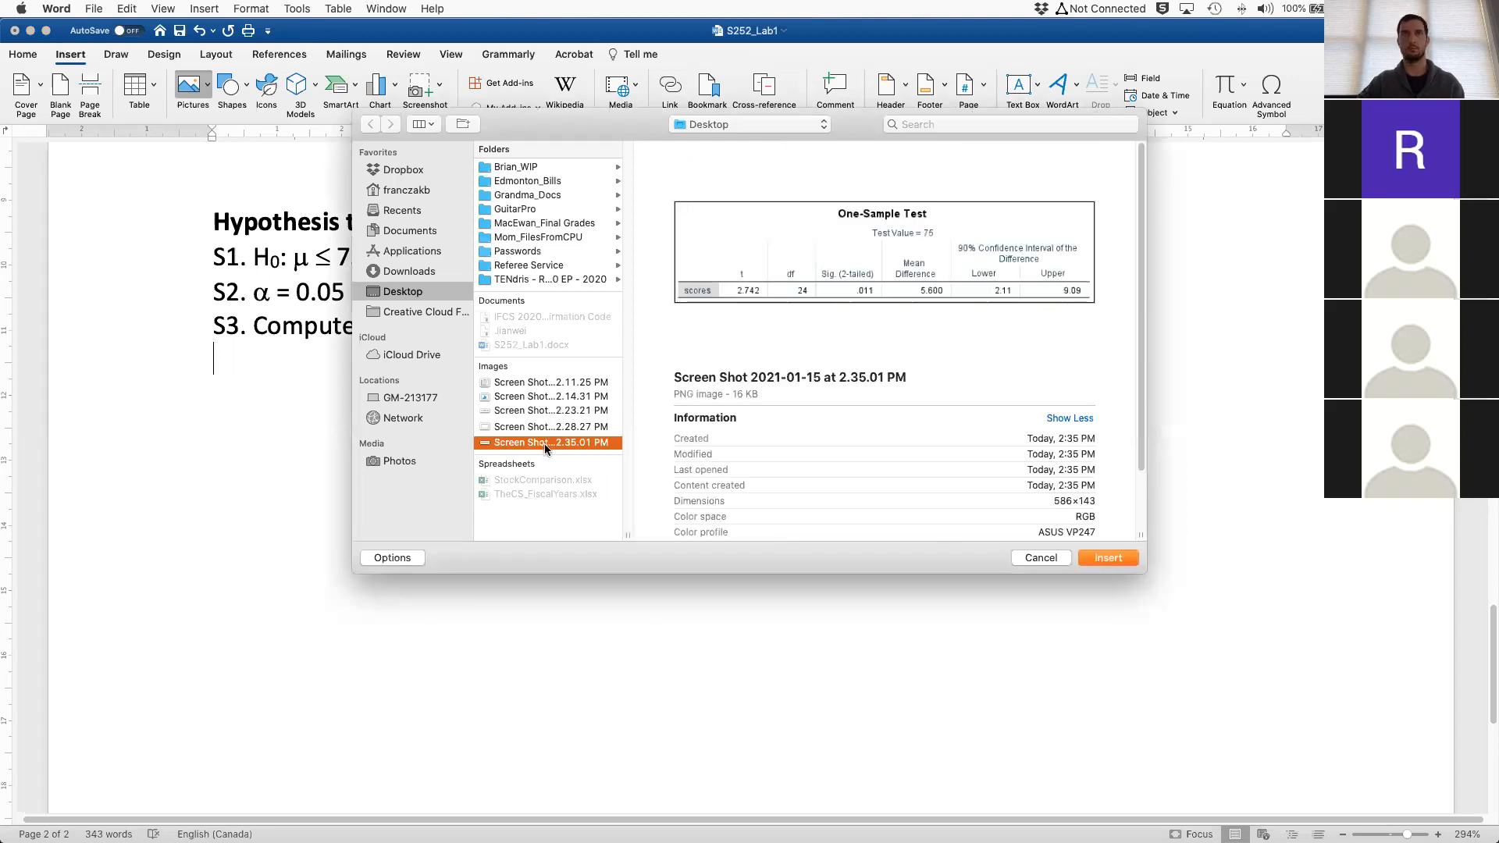
double_click(545, 443)
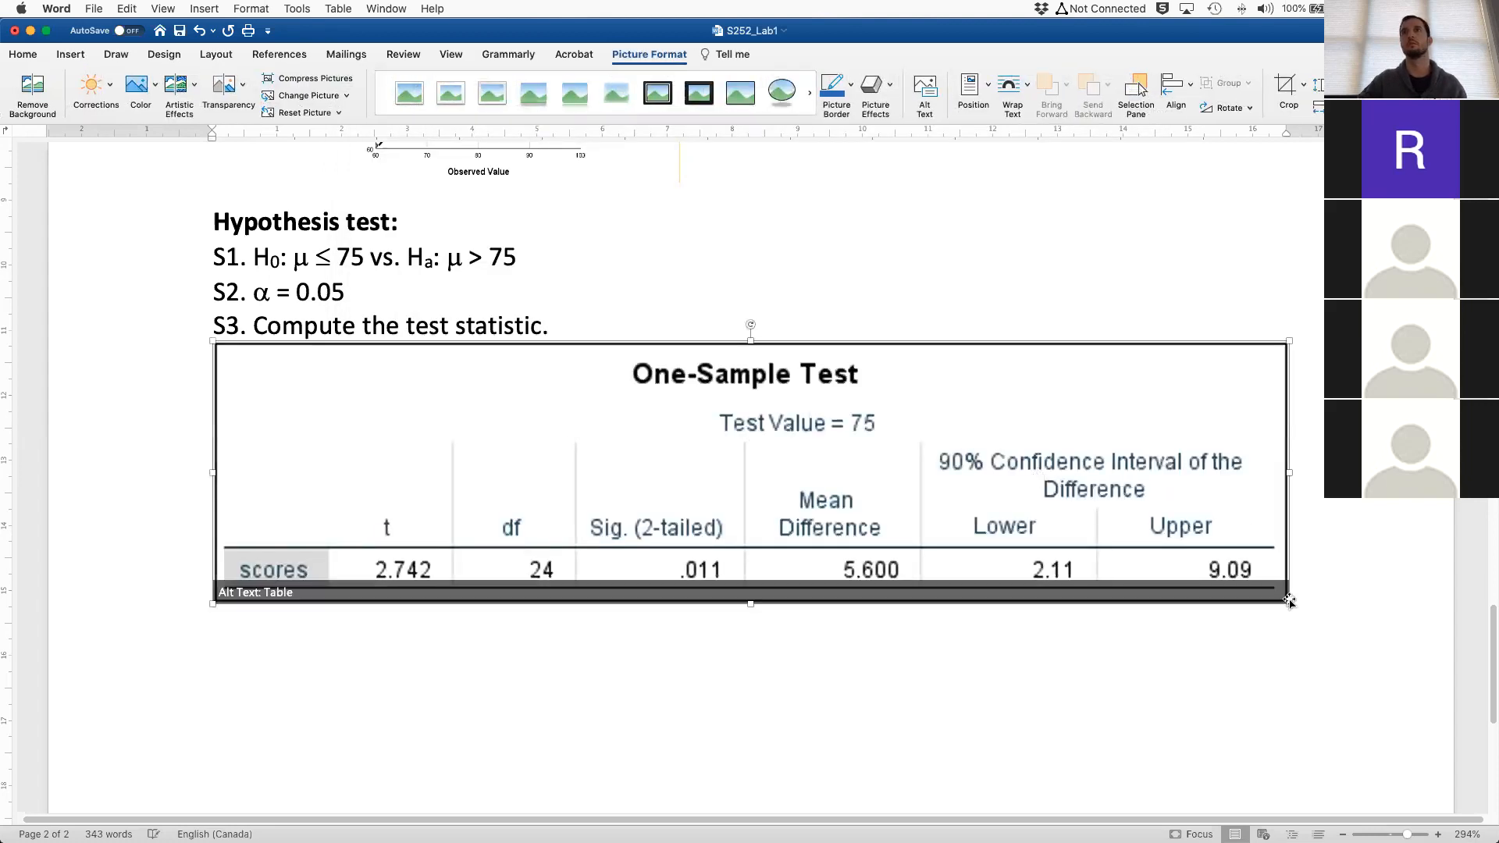
Shrink the One-Sample Test picture to about 6 cm wide and add the line "t = 2.742" below it
drag(1290, 603, 600, 436)
click(667, 408)
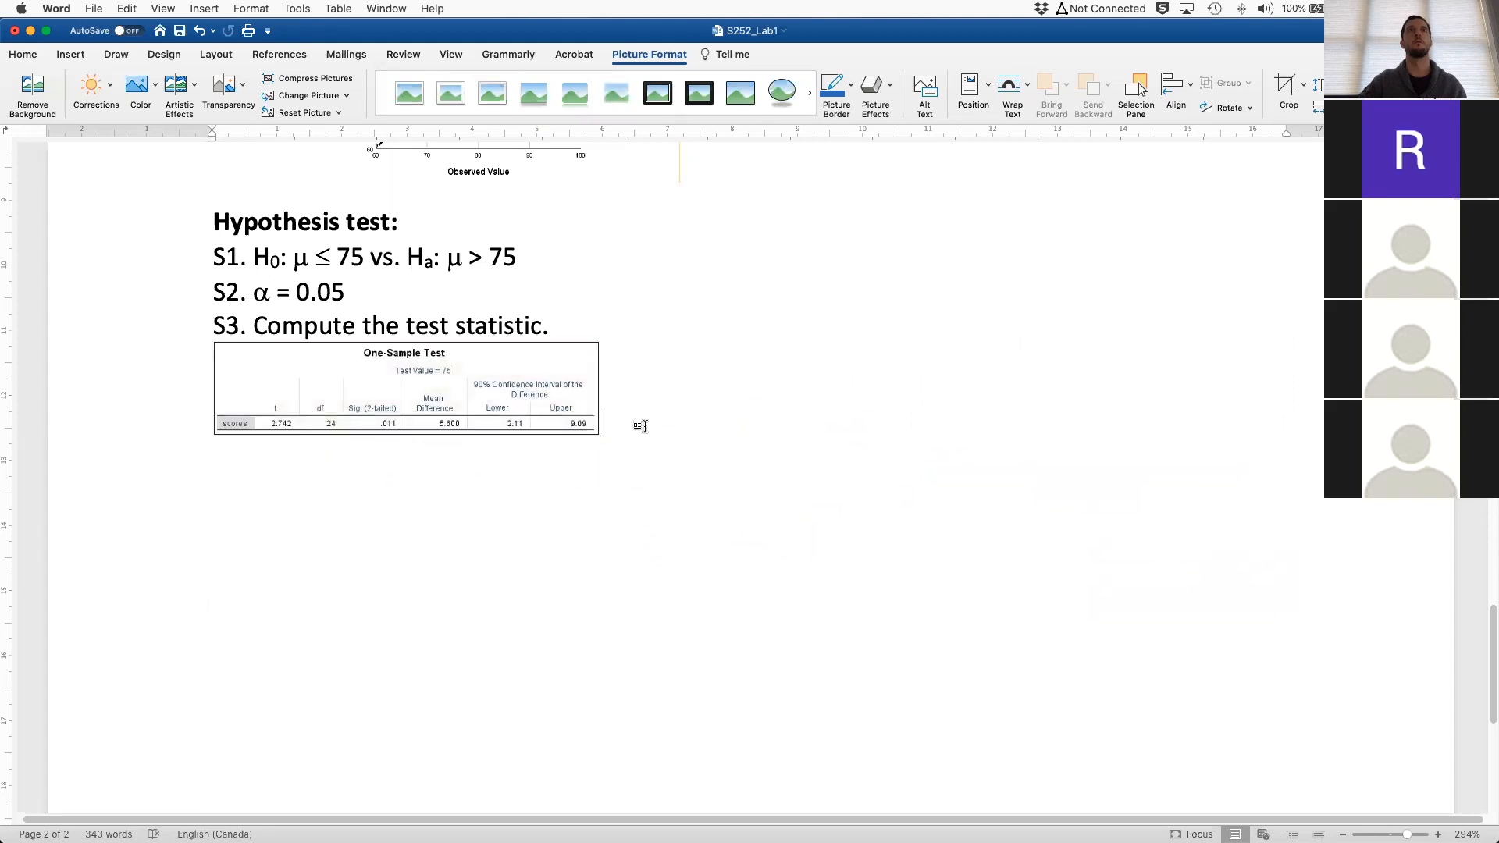
text(t = )
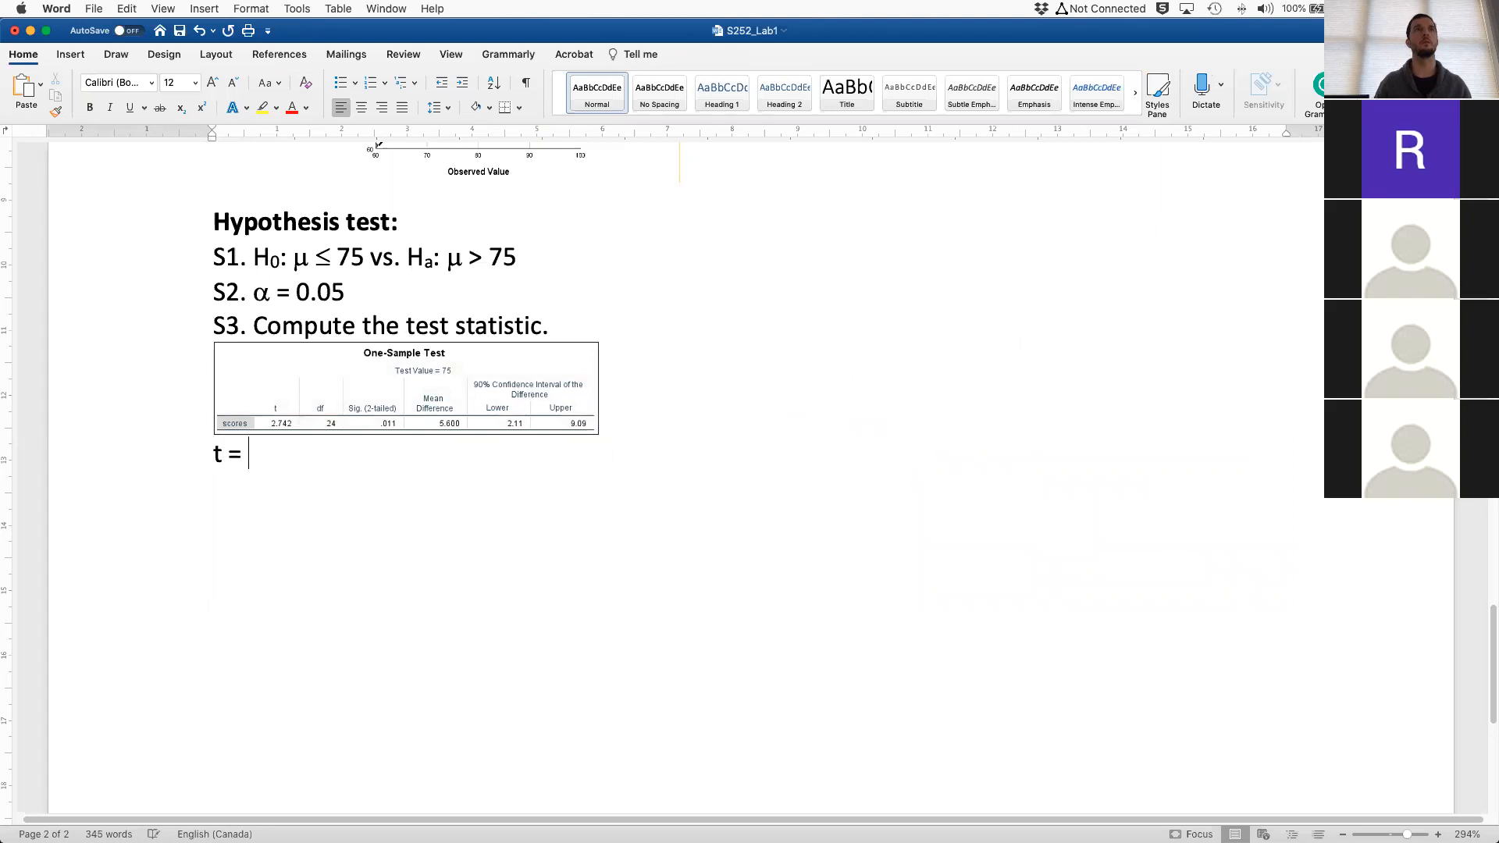
text(2.742)
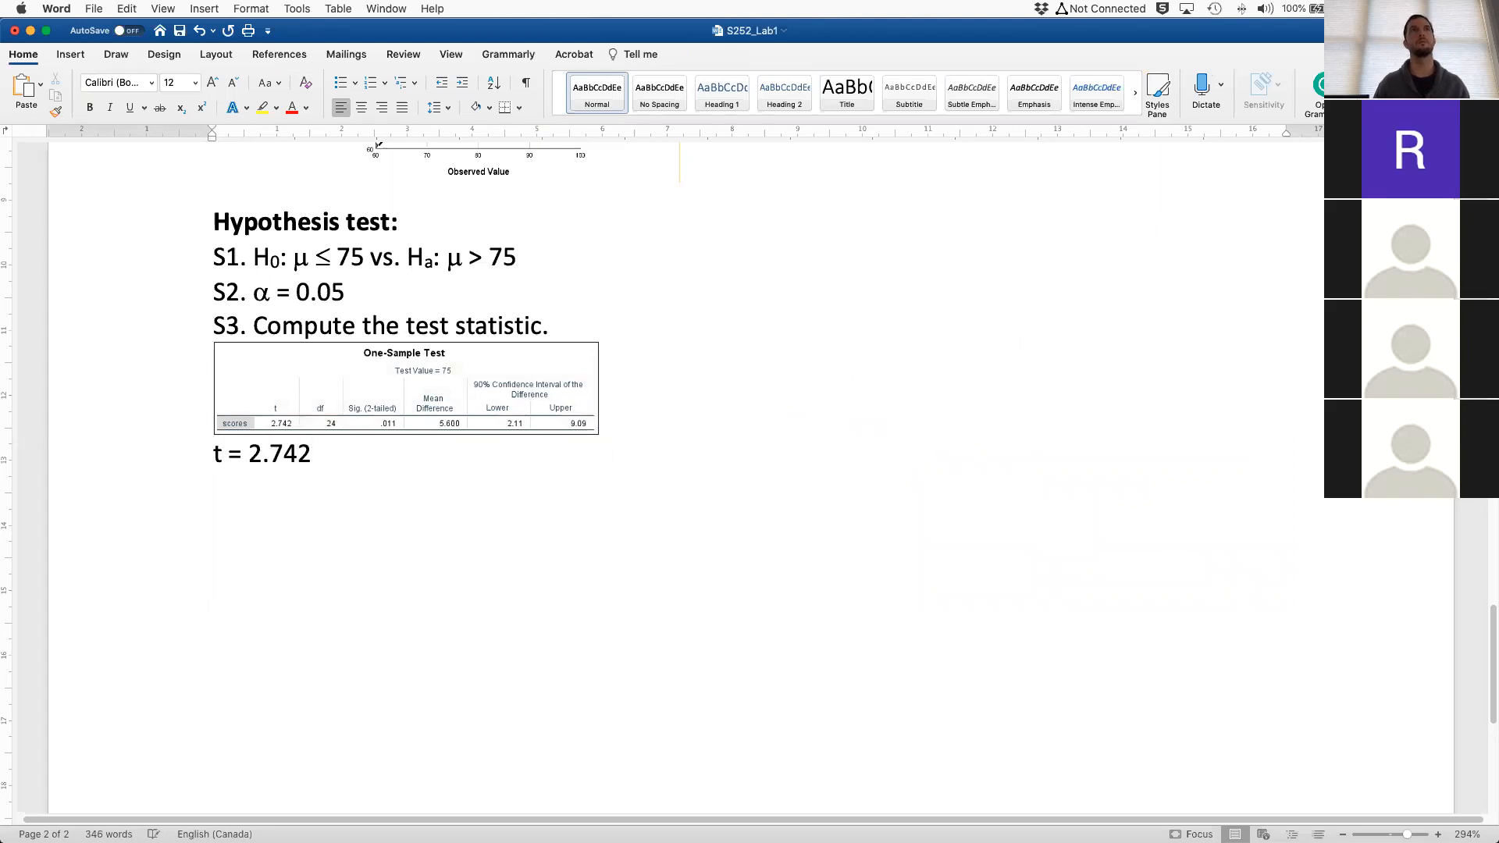
Add the line "S4. P-value = 0.011/2 = 0.0055" below the t statistic
key(ctrl+Up)
key(ctrl+Up)
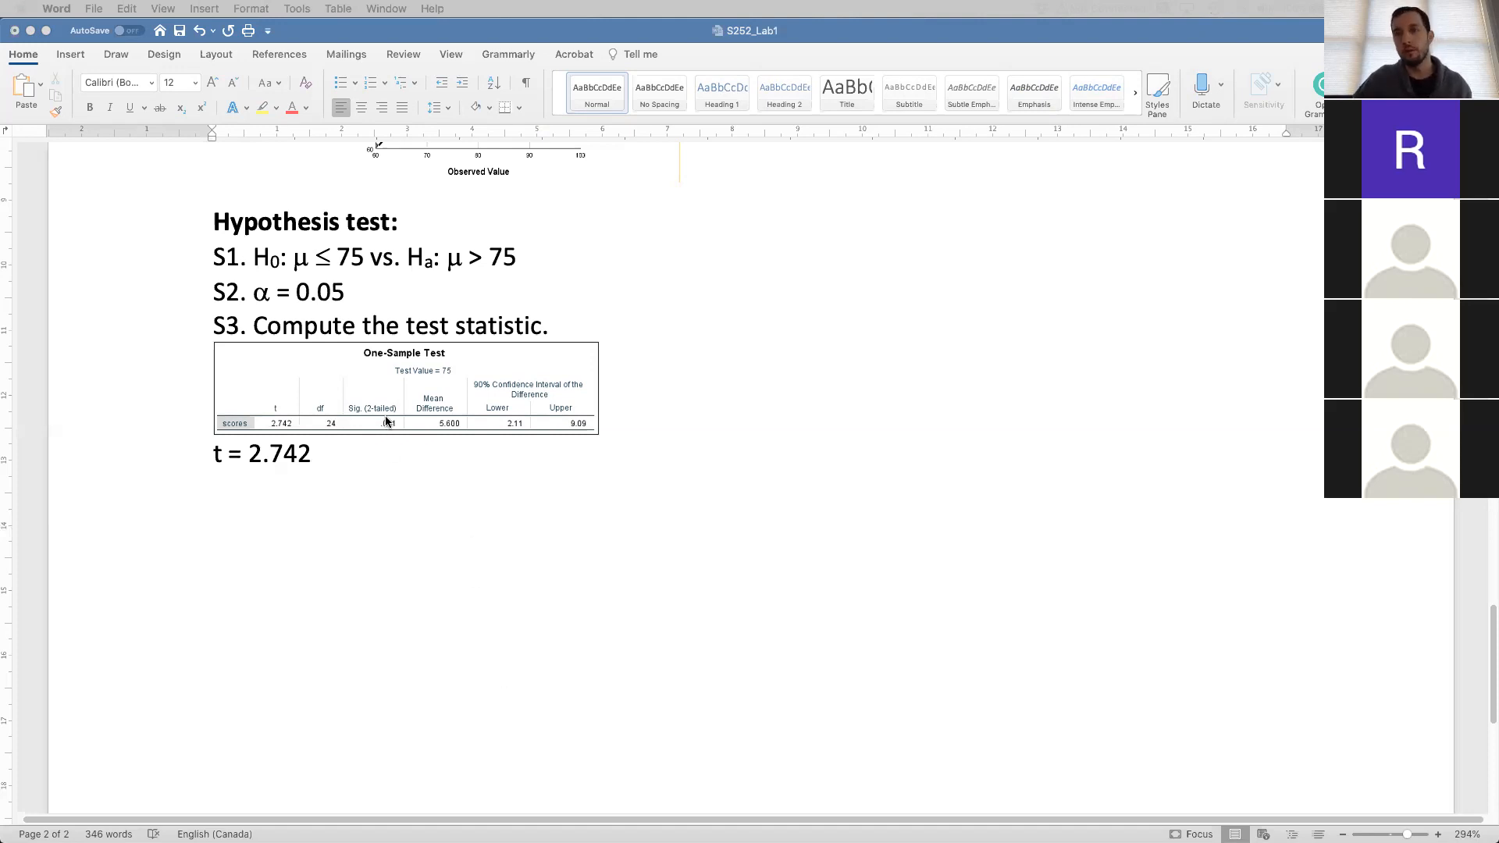
click(378, 495)
text(S)
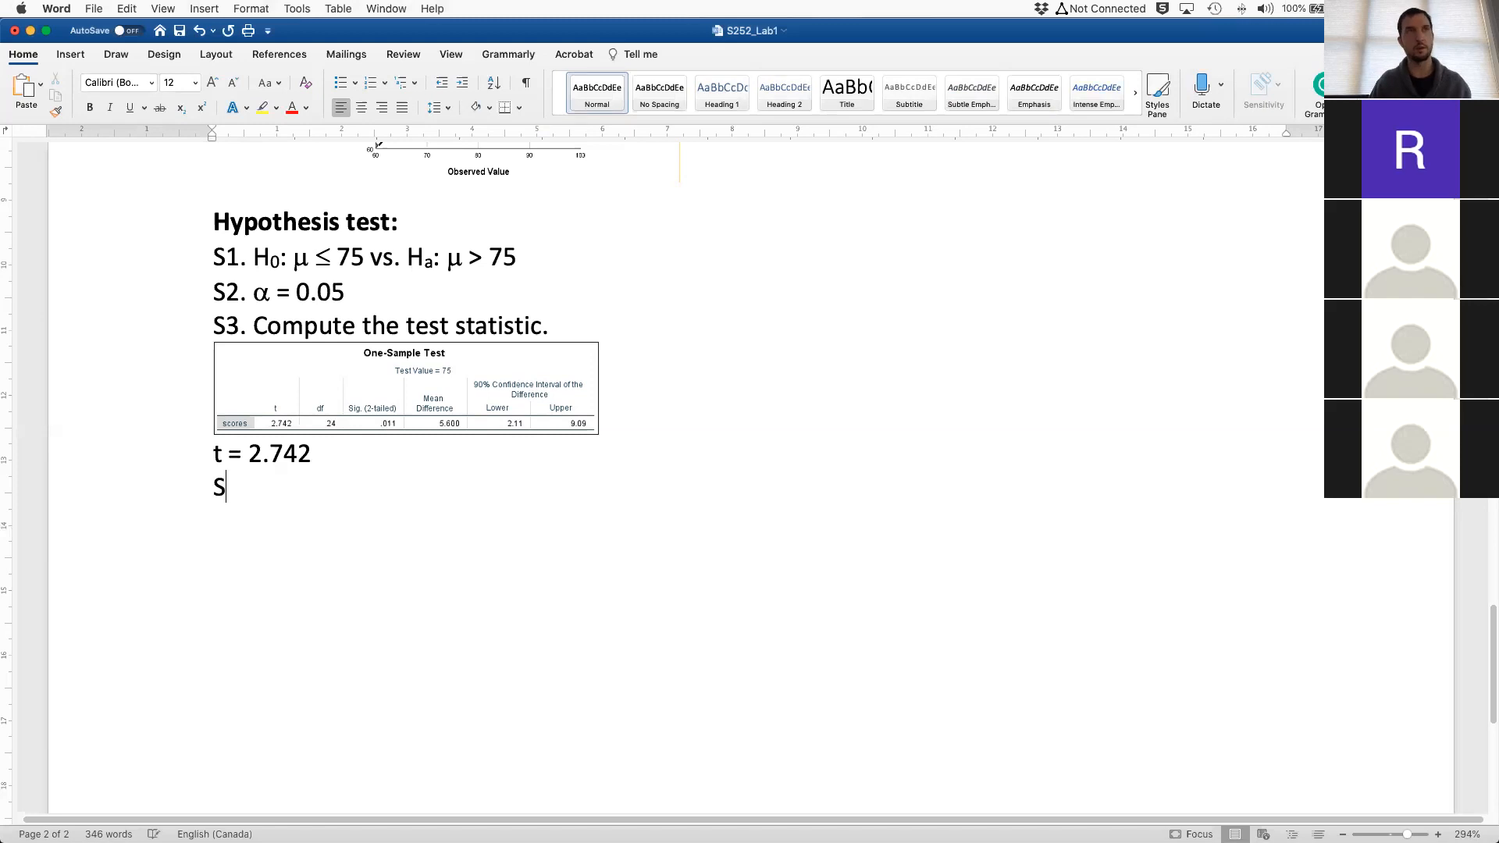
text(4. P-)
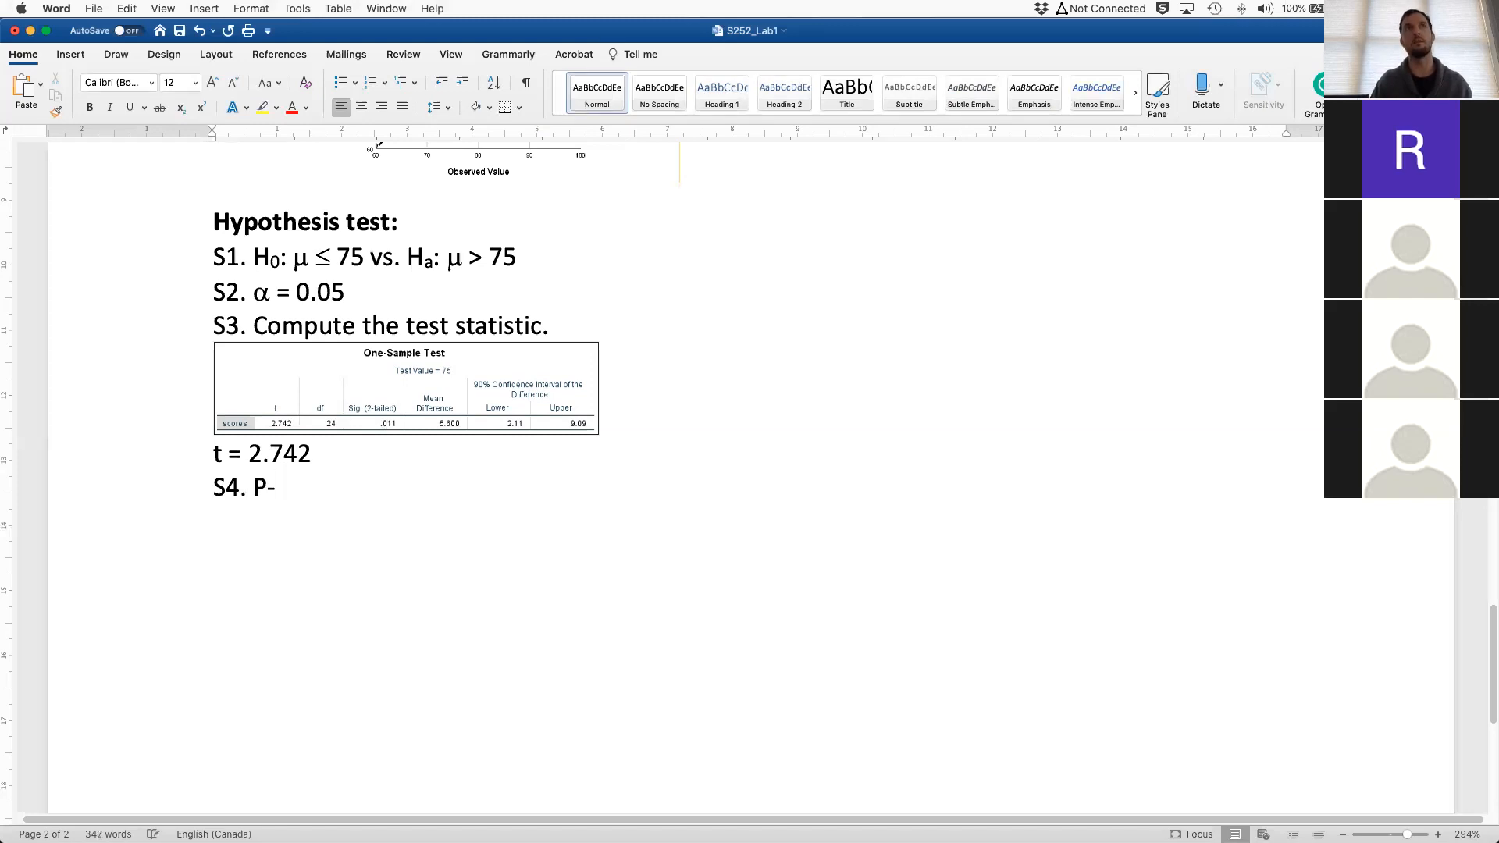
text(value = 0.011/2 = )
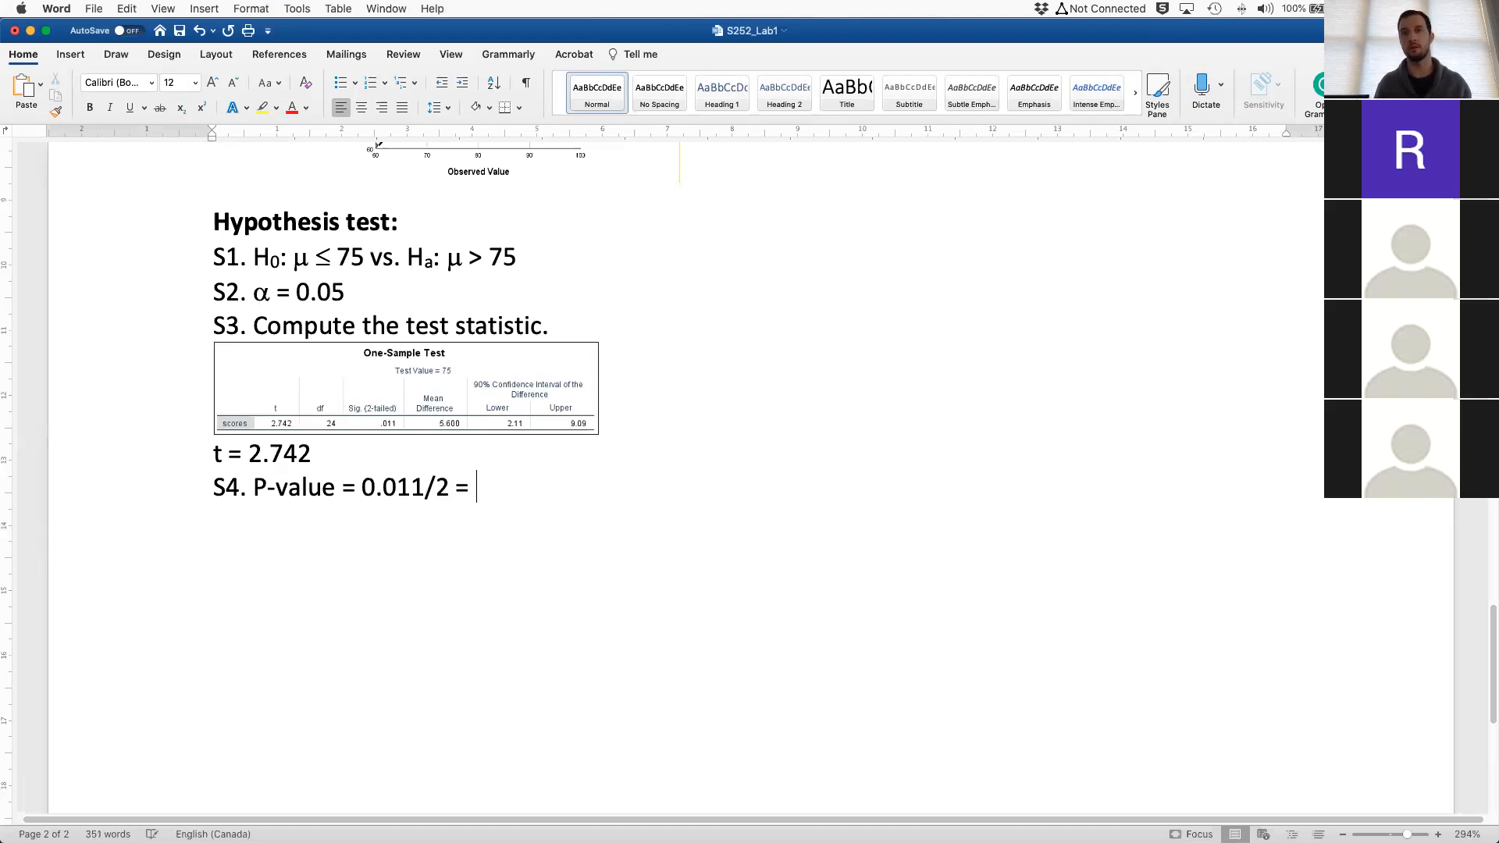
text(0.0055)
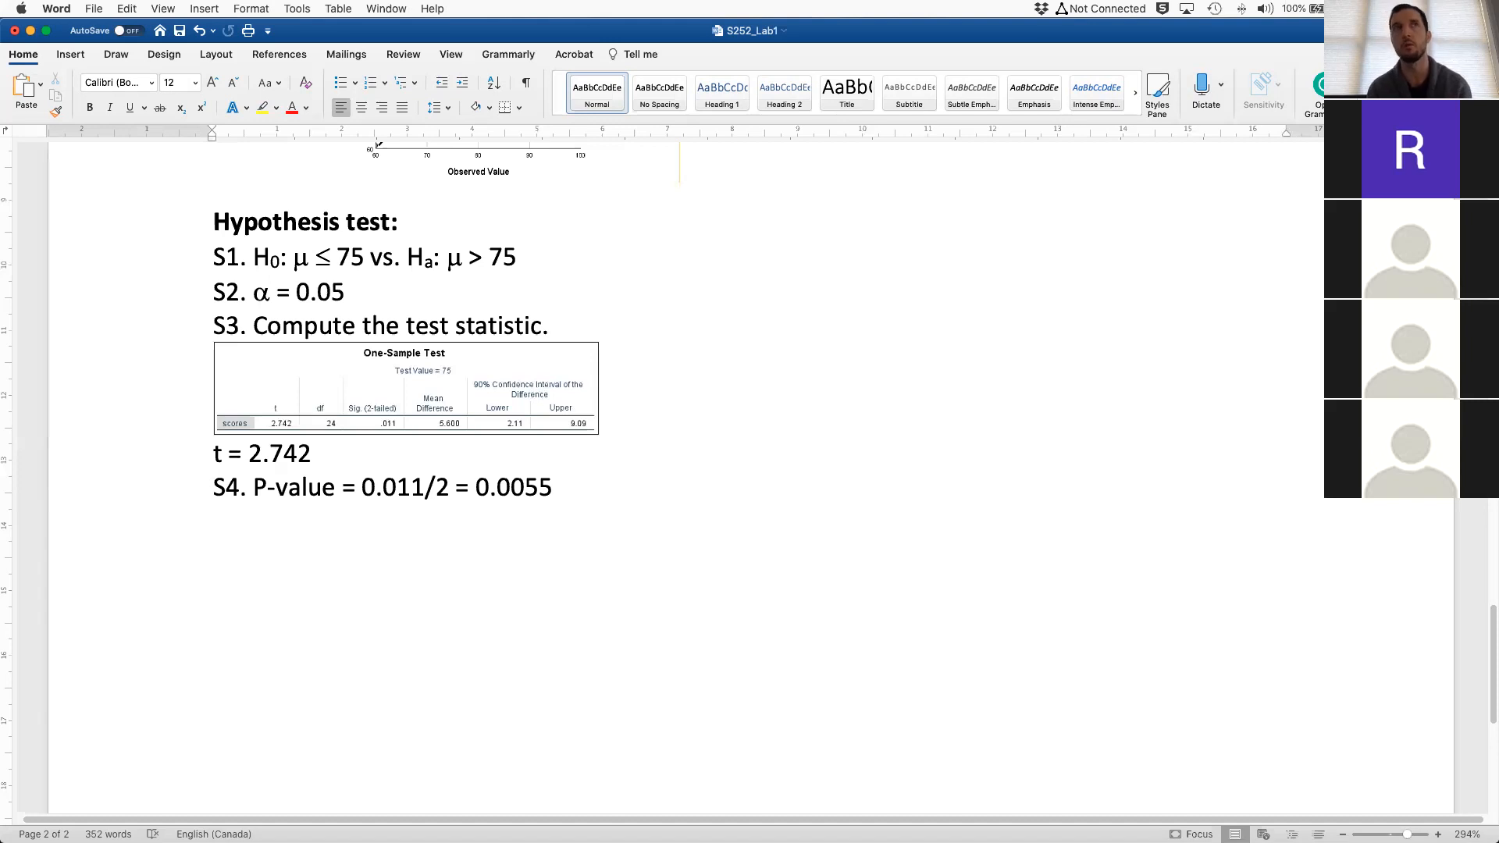
Add the line "S5. Reject H0 since P-value < α", with the 0 as a subscript and the α copied from S2
text(S5. )
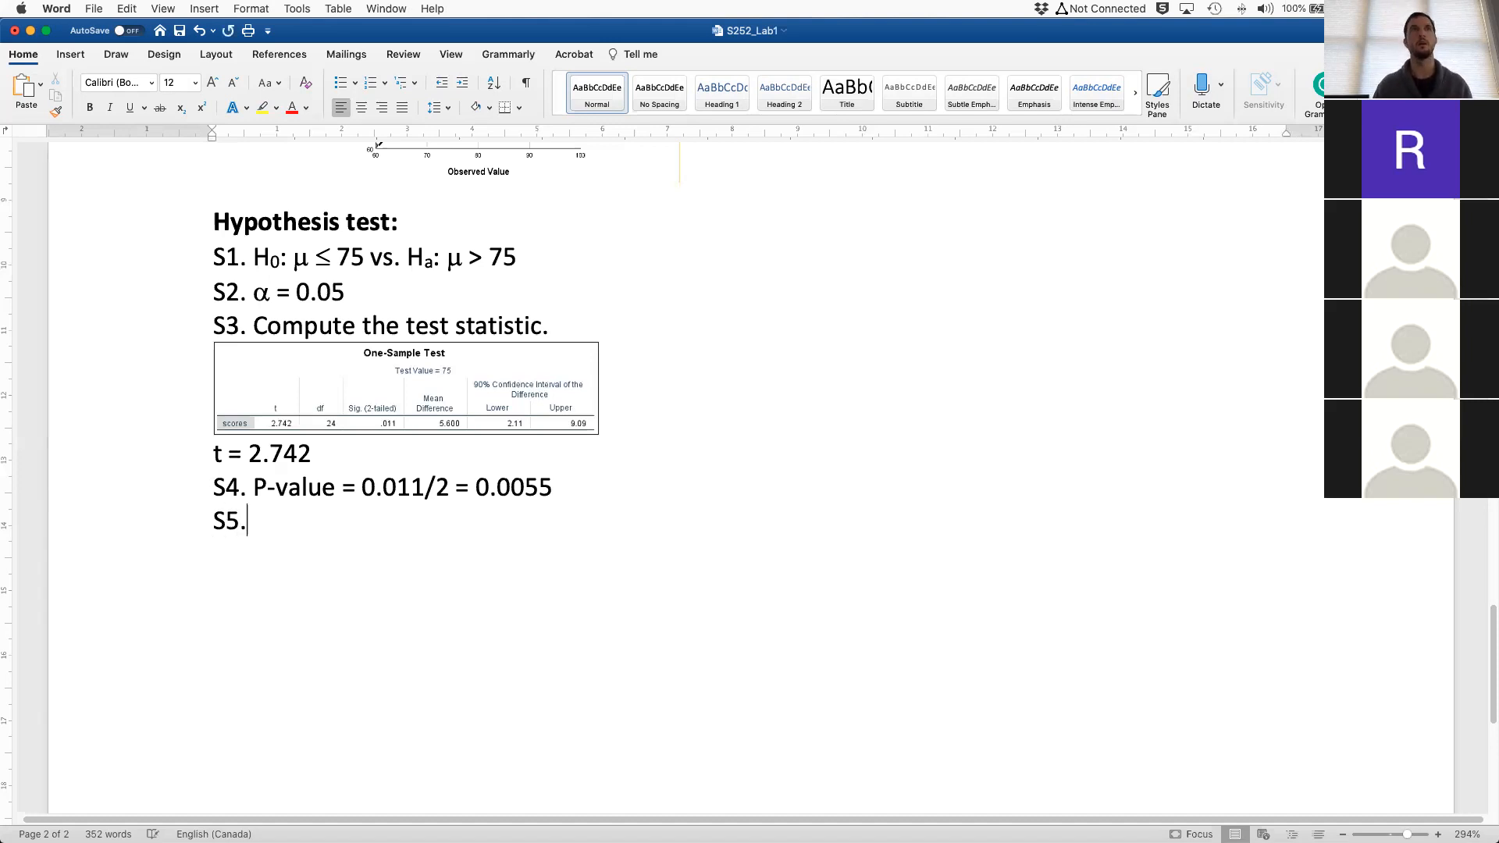
text(Reject H)
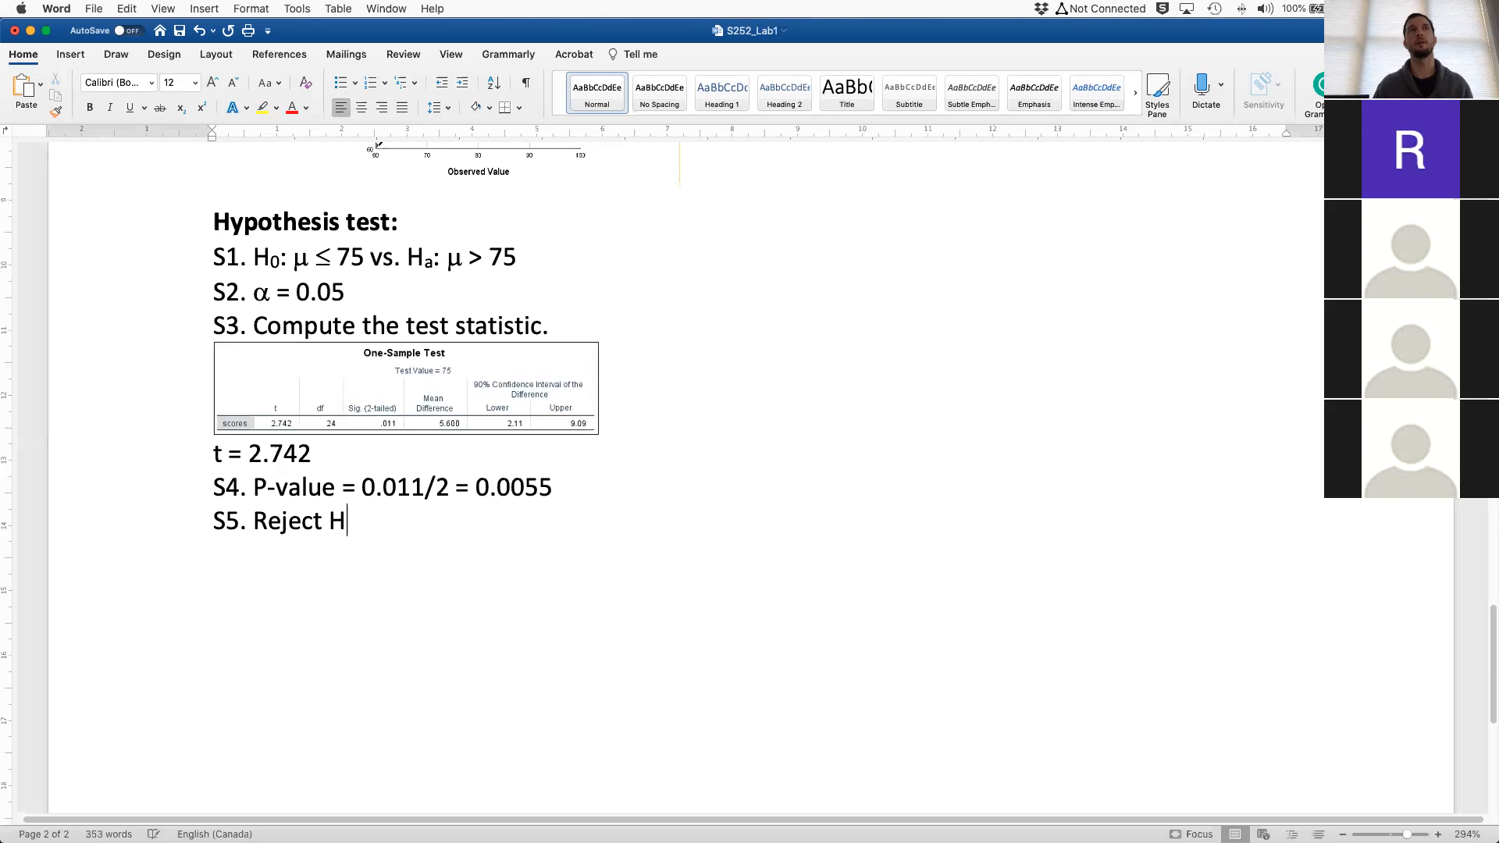
click(177, 110)
text(0)
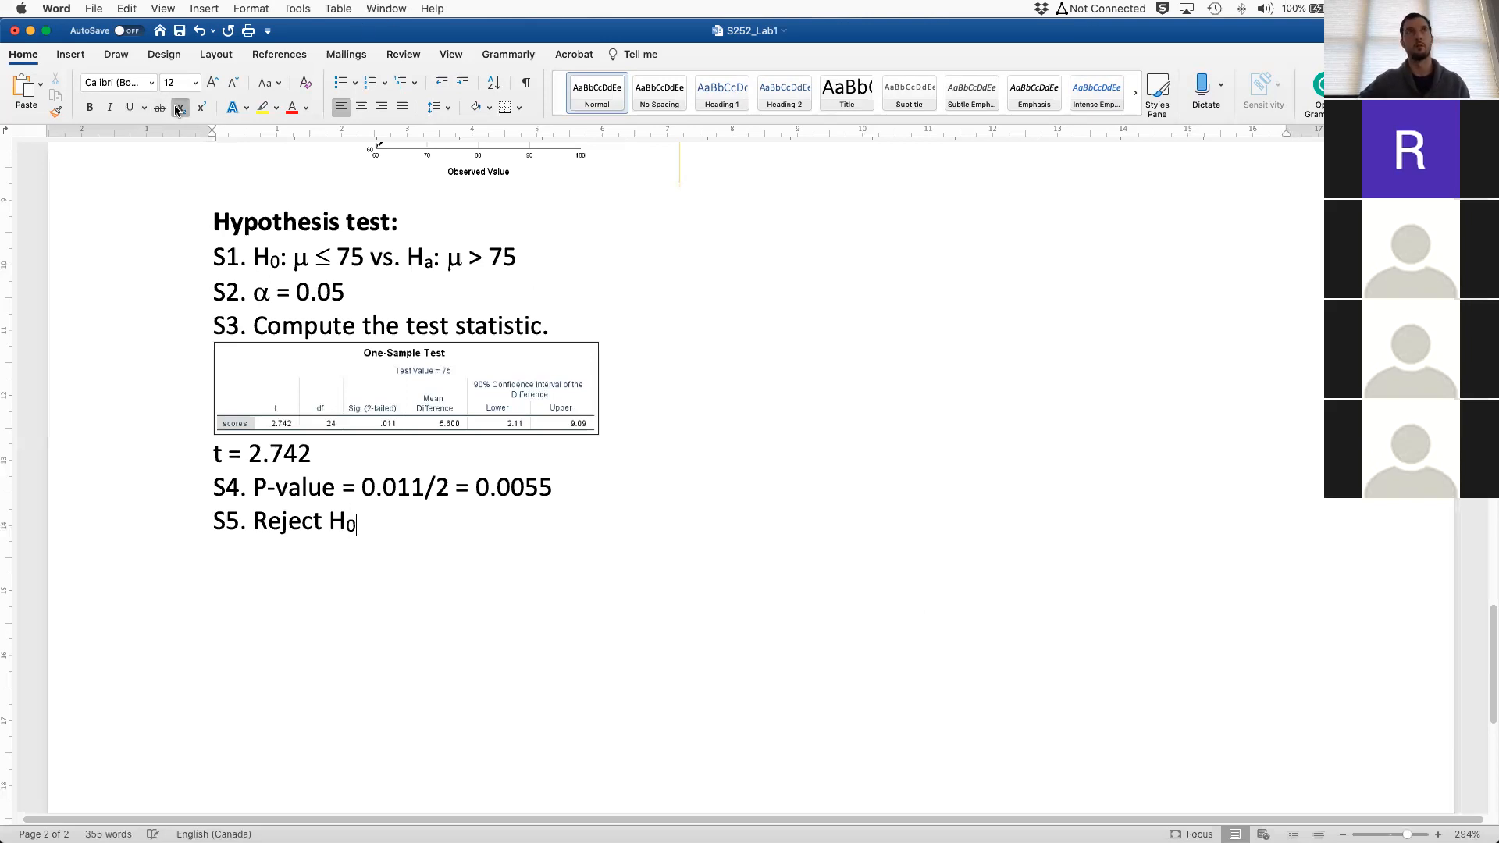
text( s)
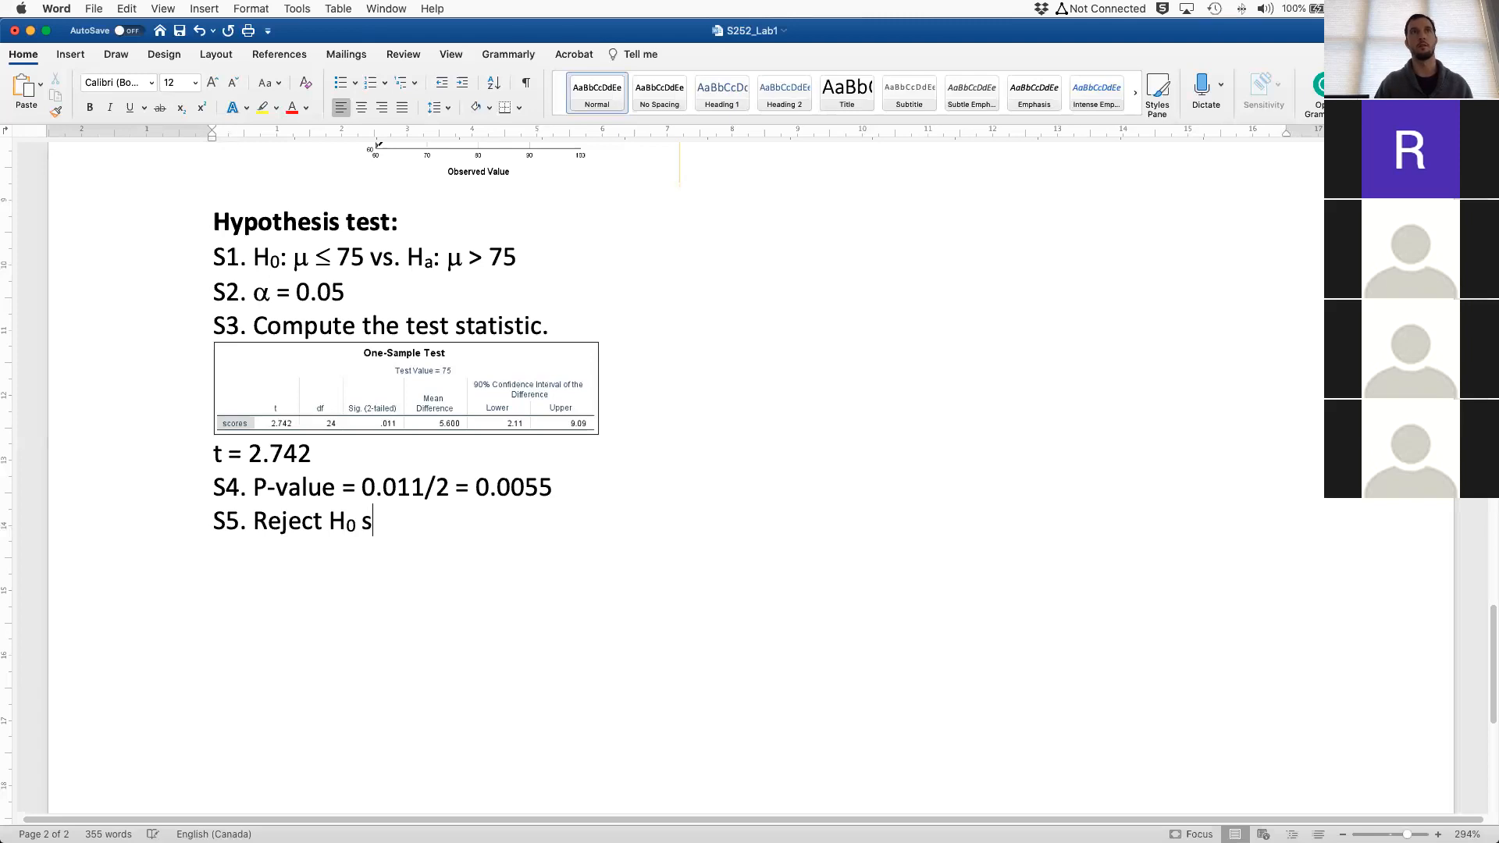
text(ince P-value < a)
key(BackSpace)
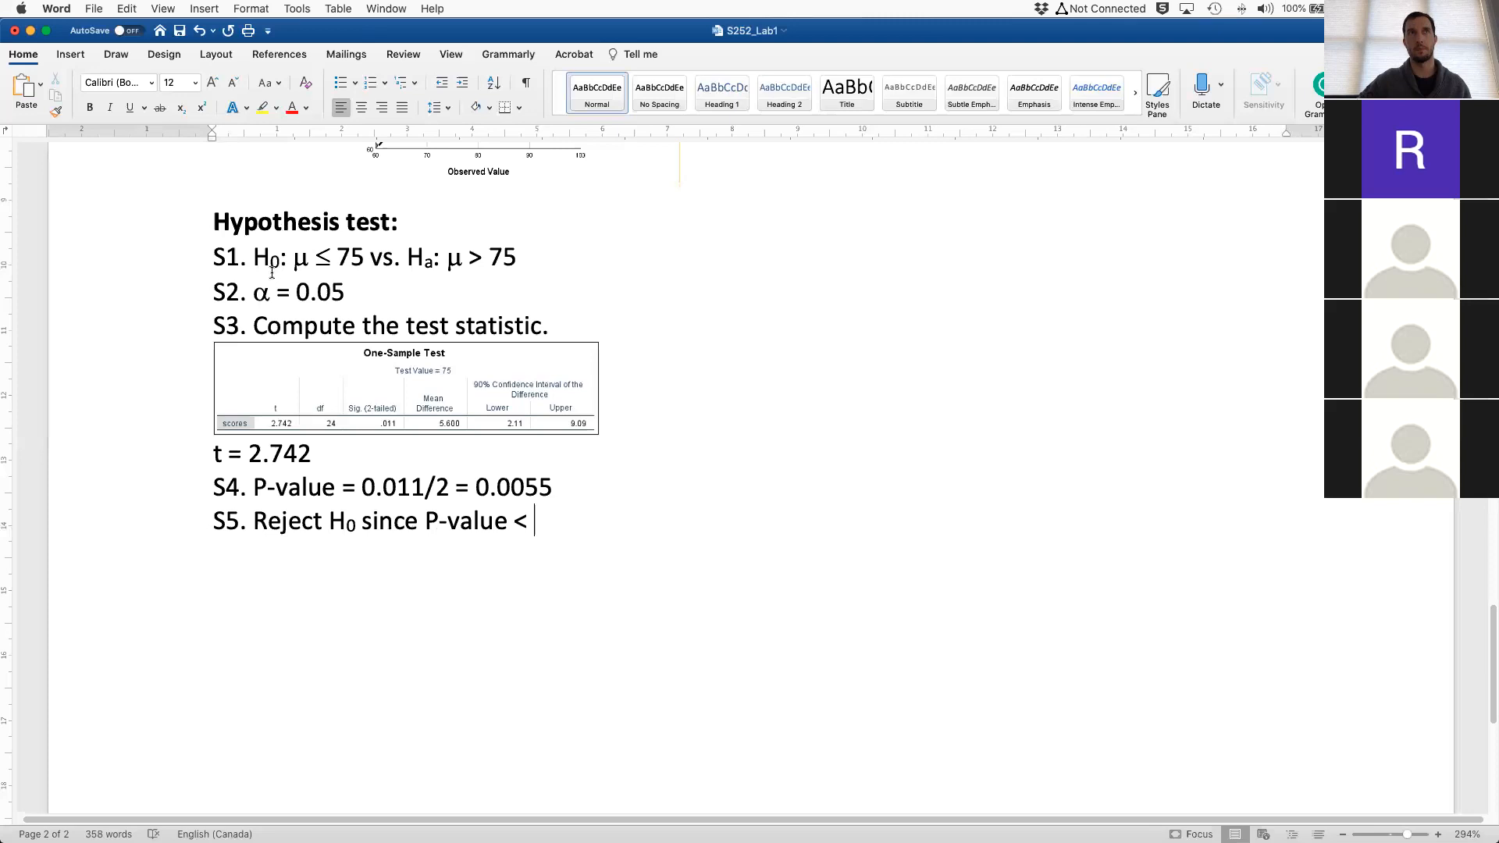
double_click(263, 291)
key(super+c)
click(559, 521)
key(super+v)
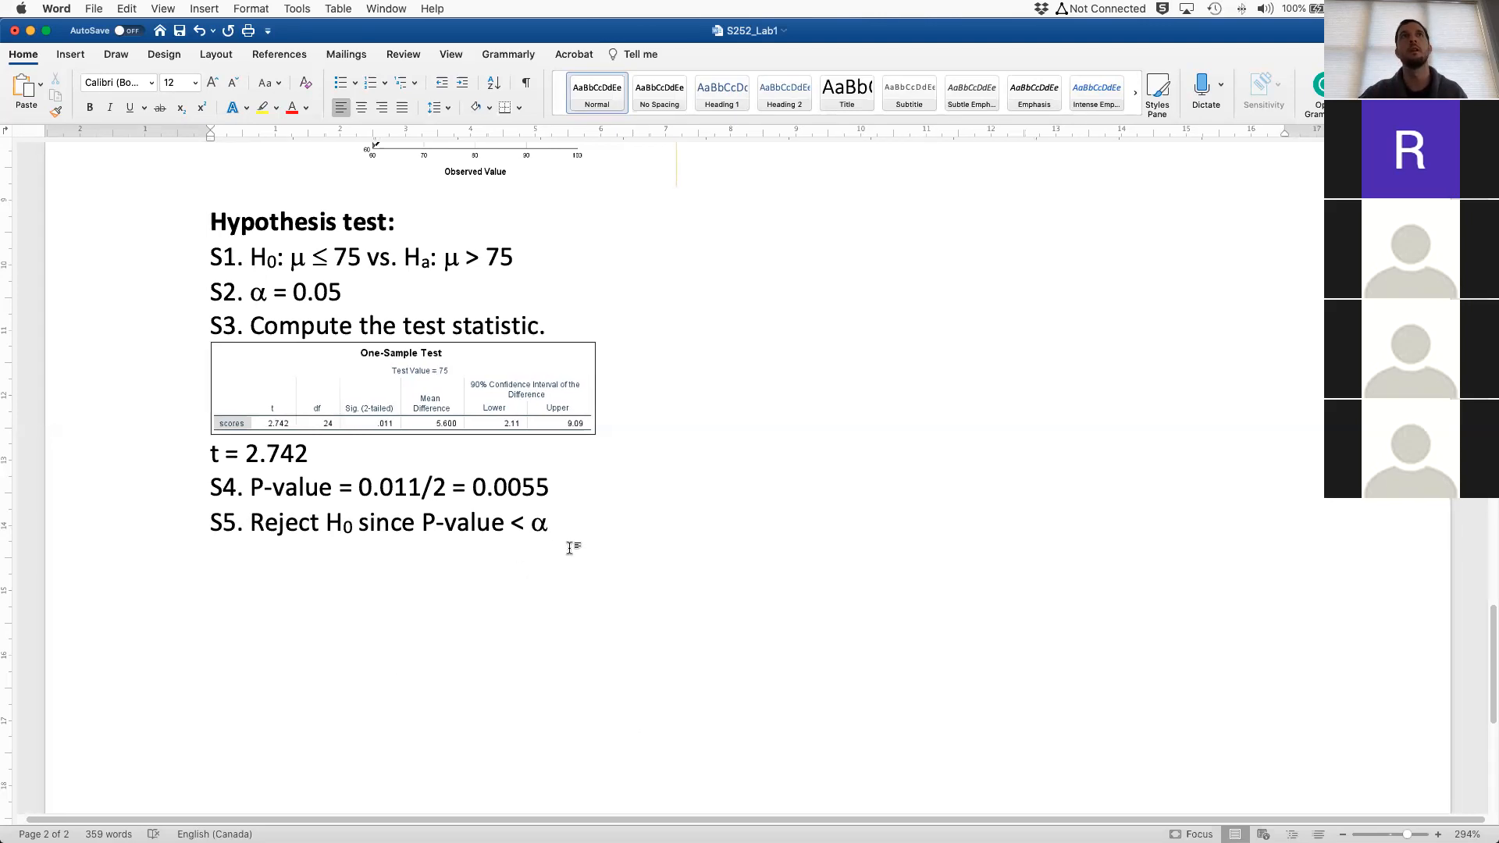
Switch to SPSS and rerun the one-sample t-test of scores against 75 with the confidence interval percentage set to 95
key(ctrl+Left)
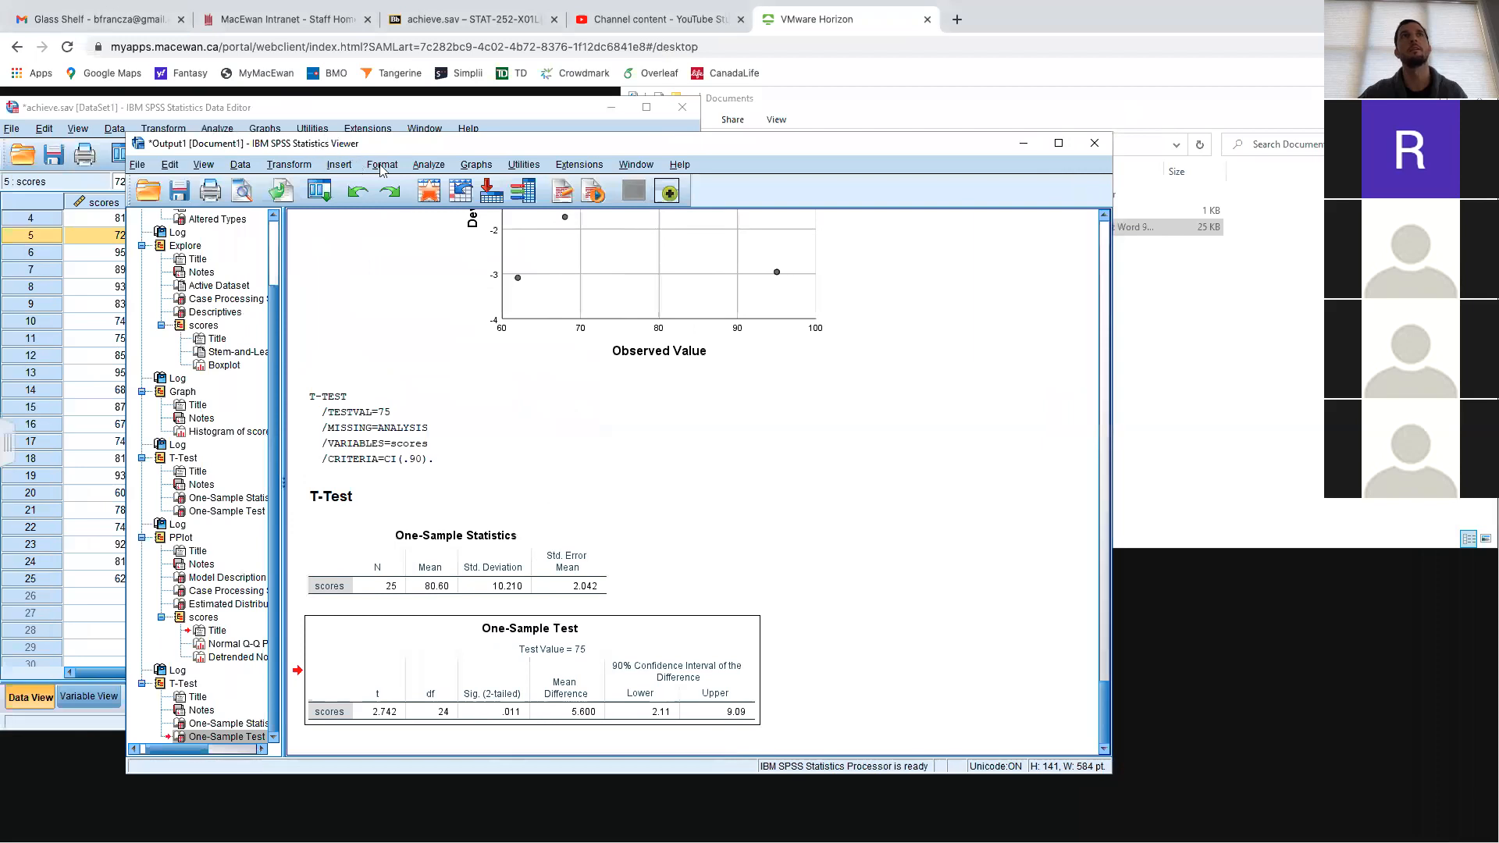
click(429, 164)
mouse_move(510, 258)
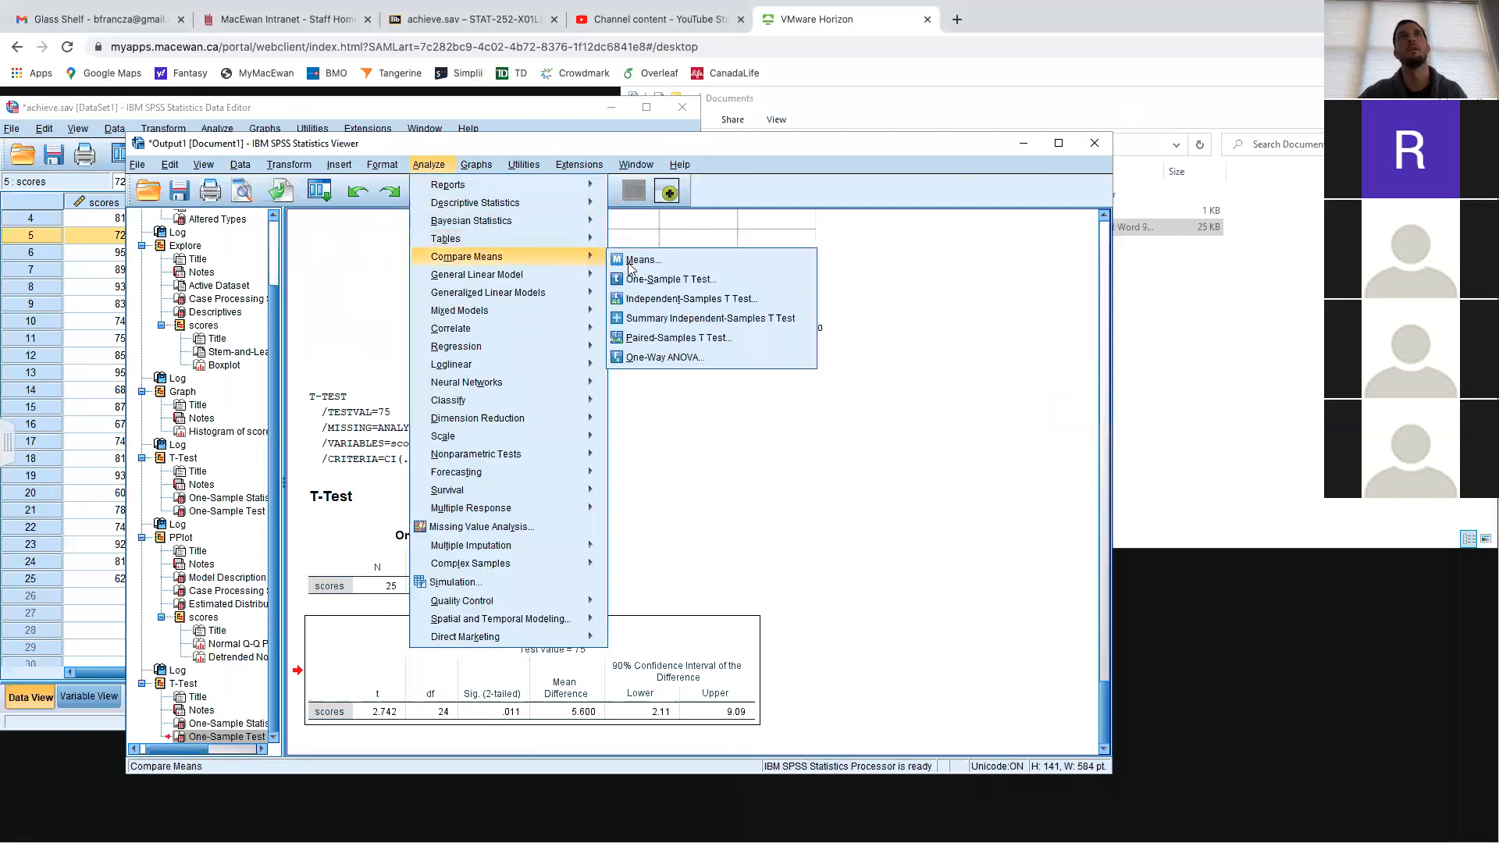
click(634, 278)
double_click(420, 455)
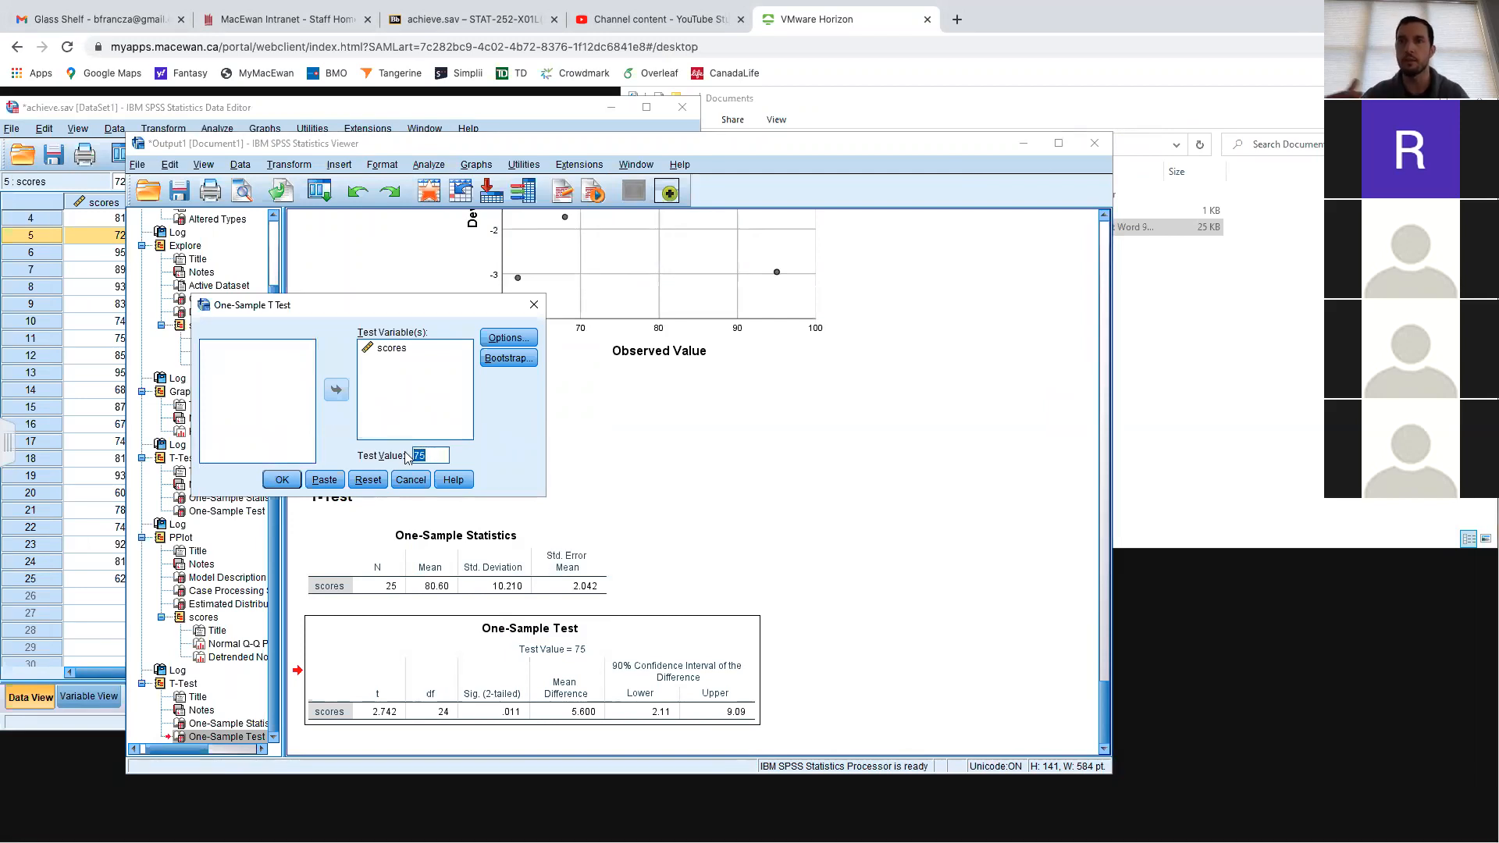
click(522, 342)
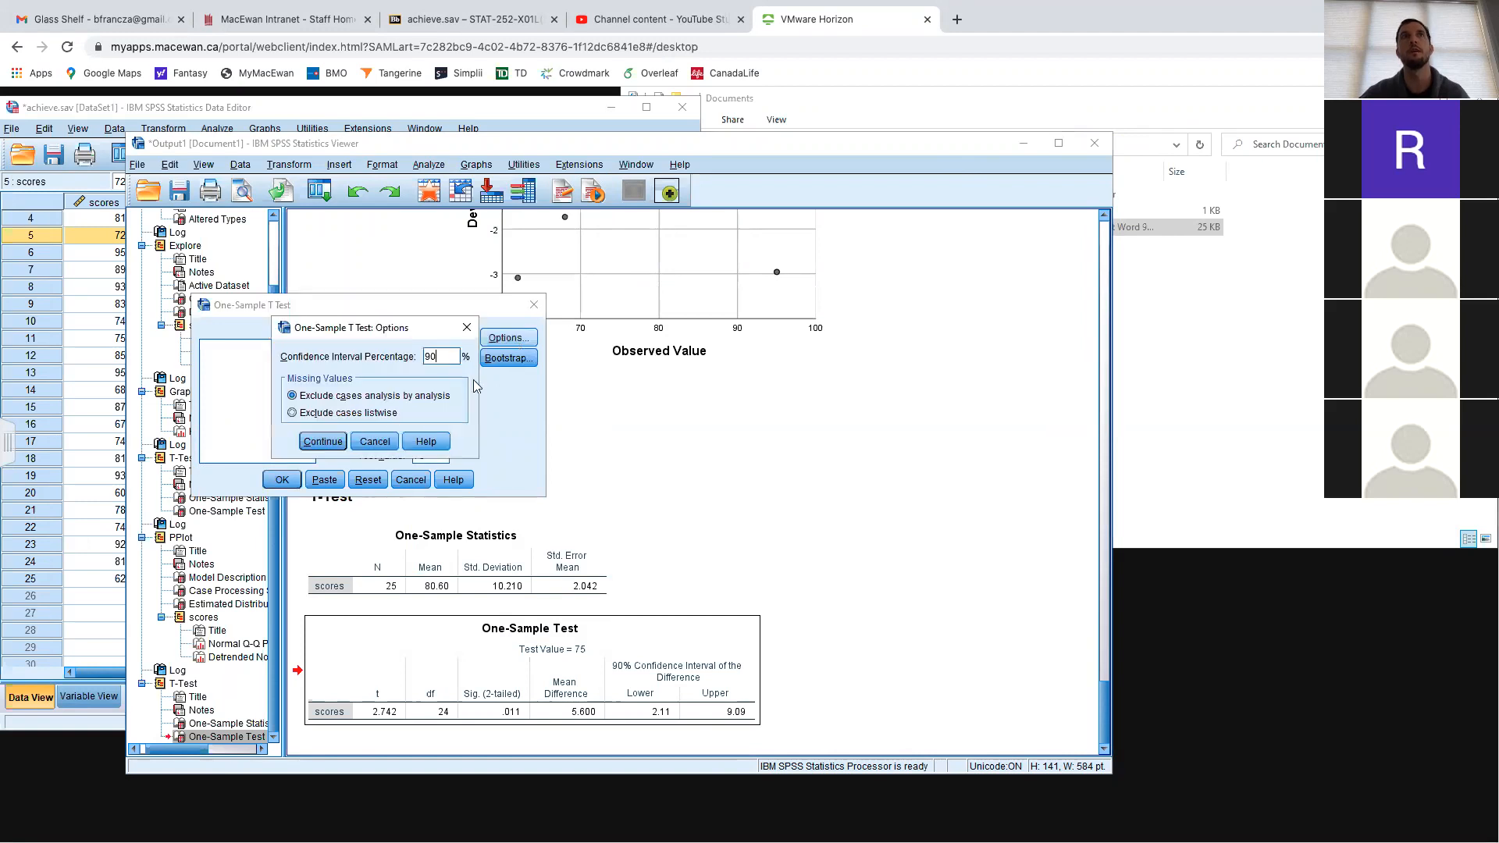
key(BackSpace)
text(5)
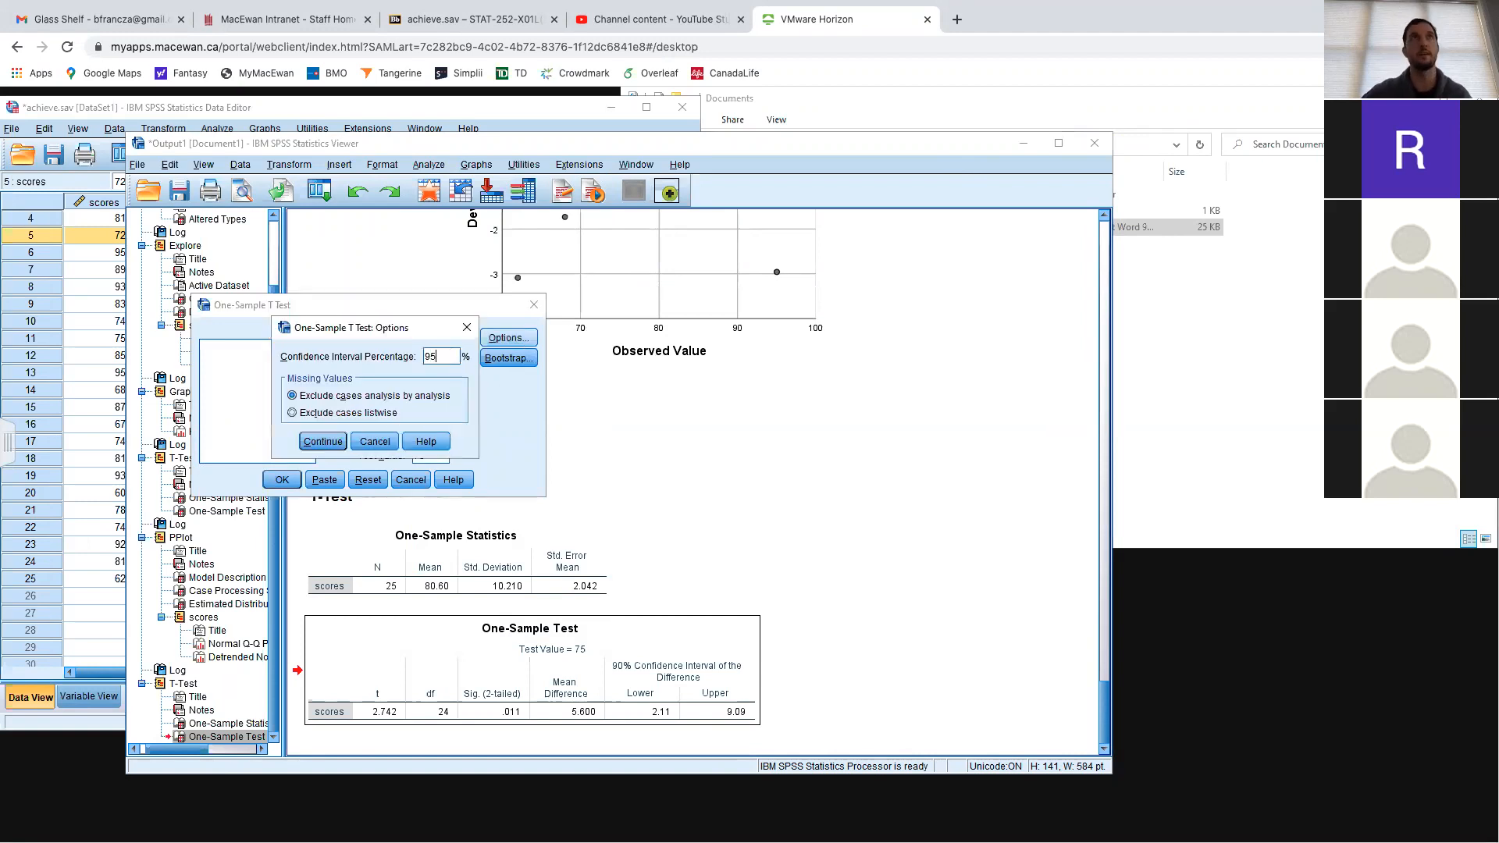
click(323, 441)
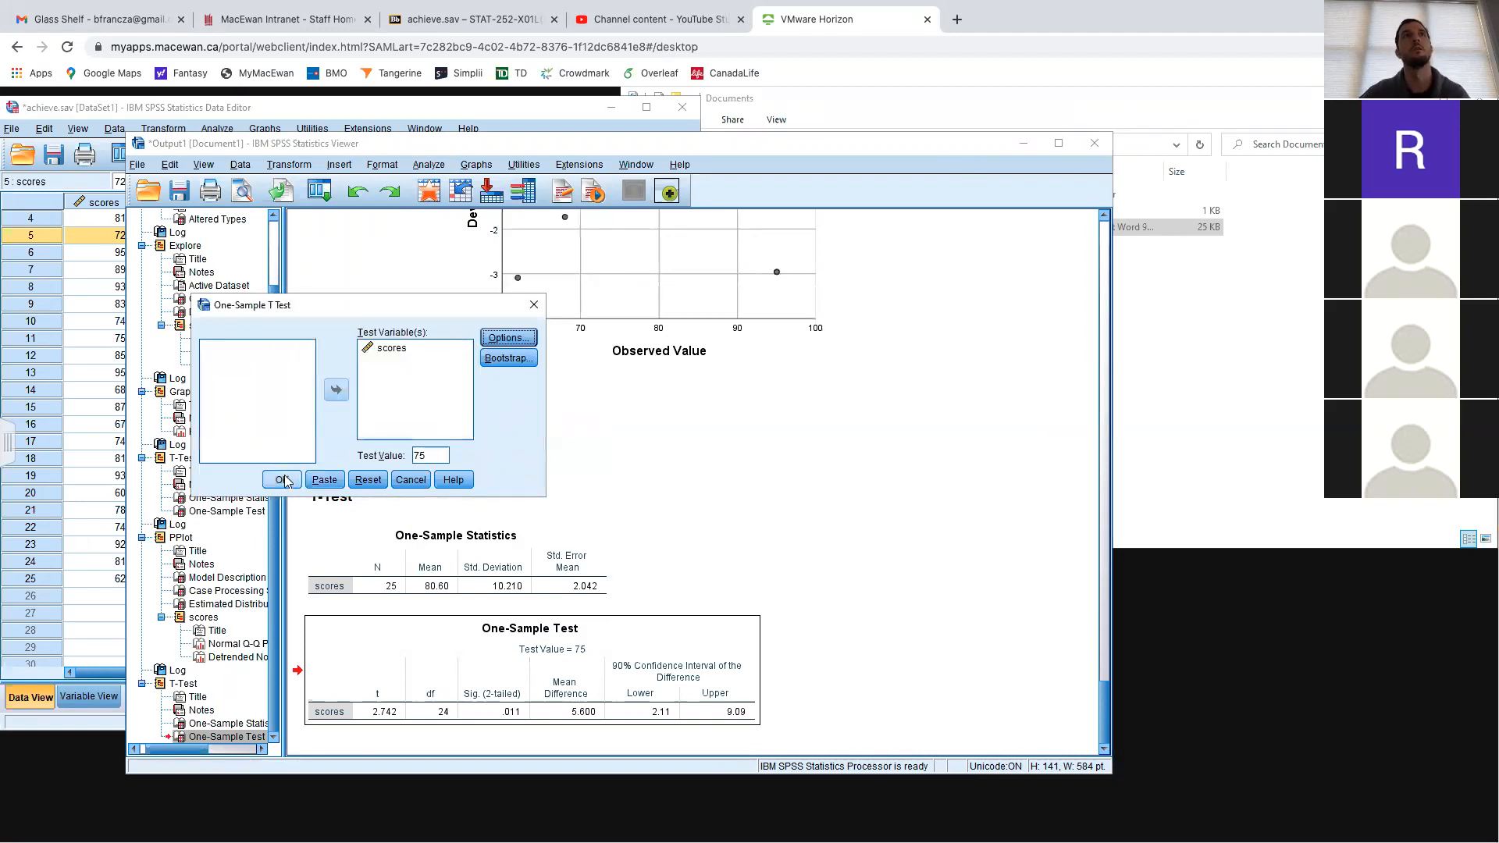
click(282, 480)
click(507, 720)
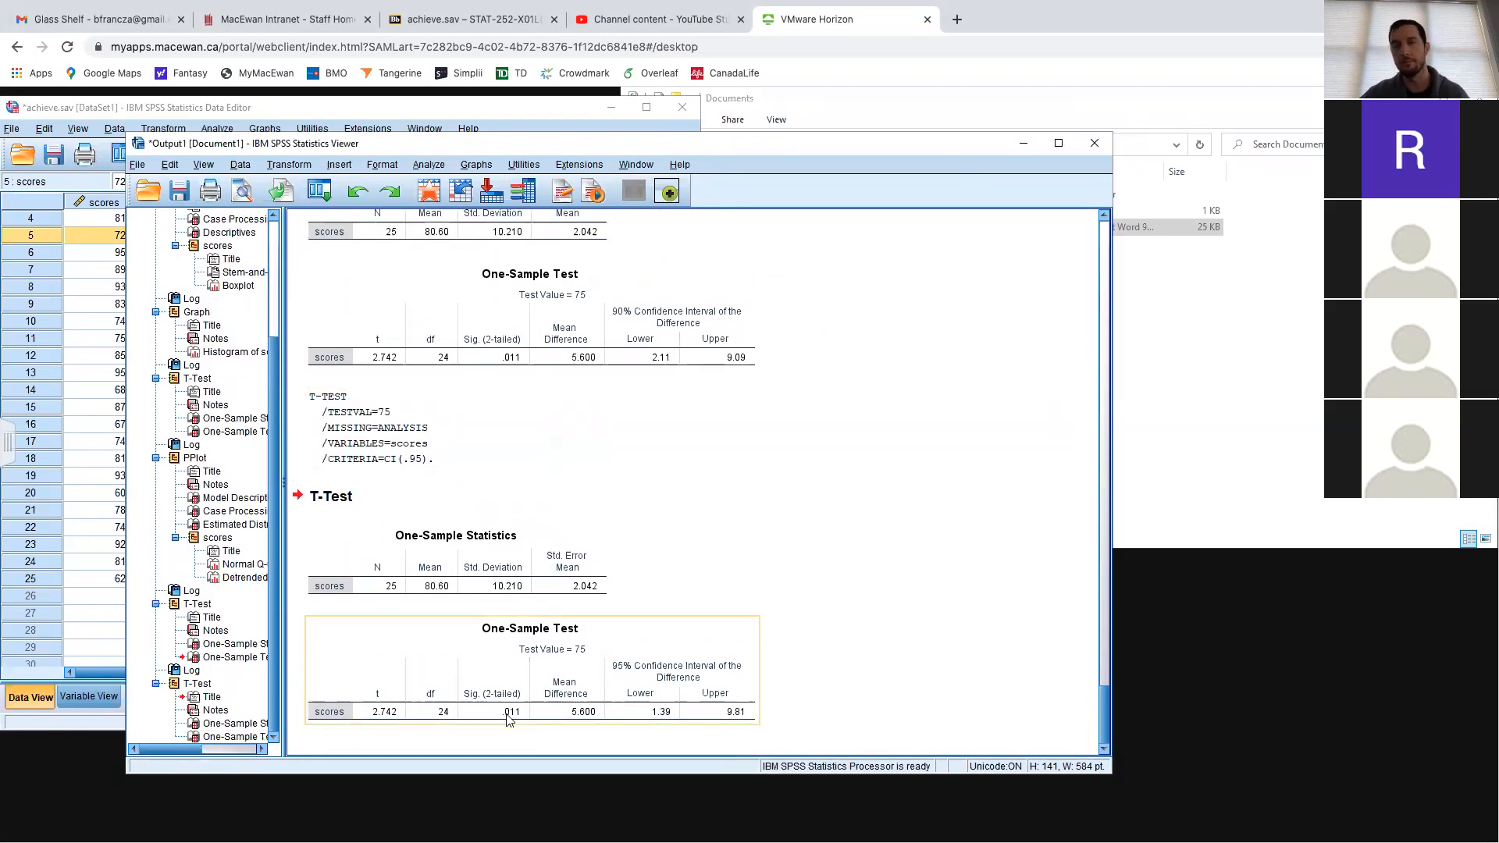
Switch to Word and start a new line: "S6. At the 5% significance level, the data provide sufficient evidence to suggest that the"
key(ctrl+Right)
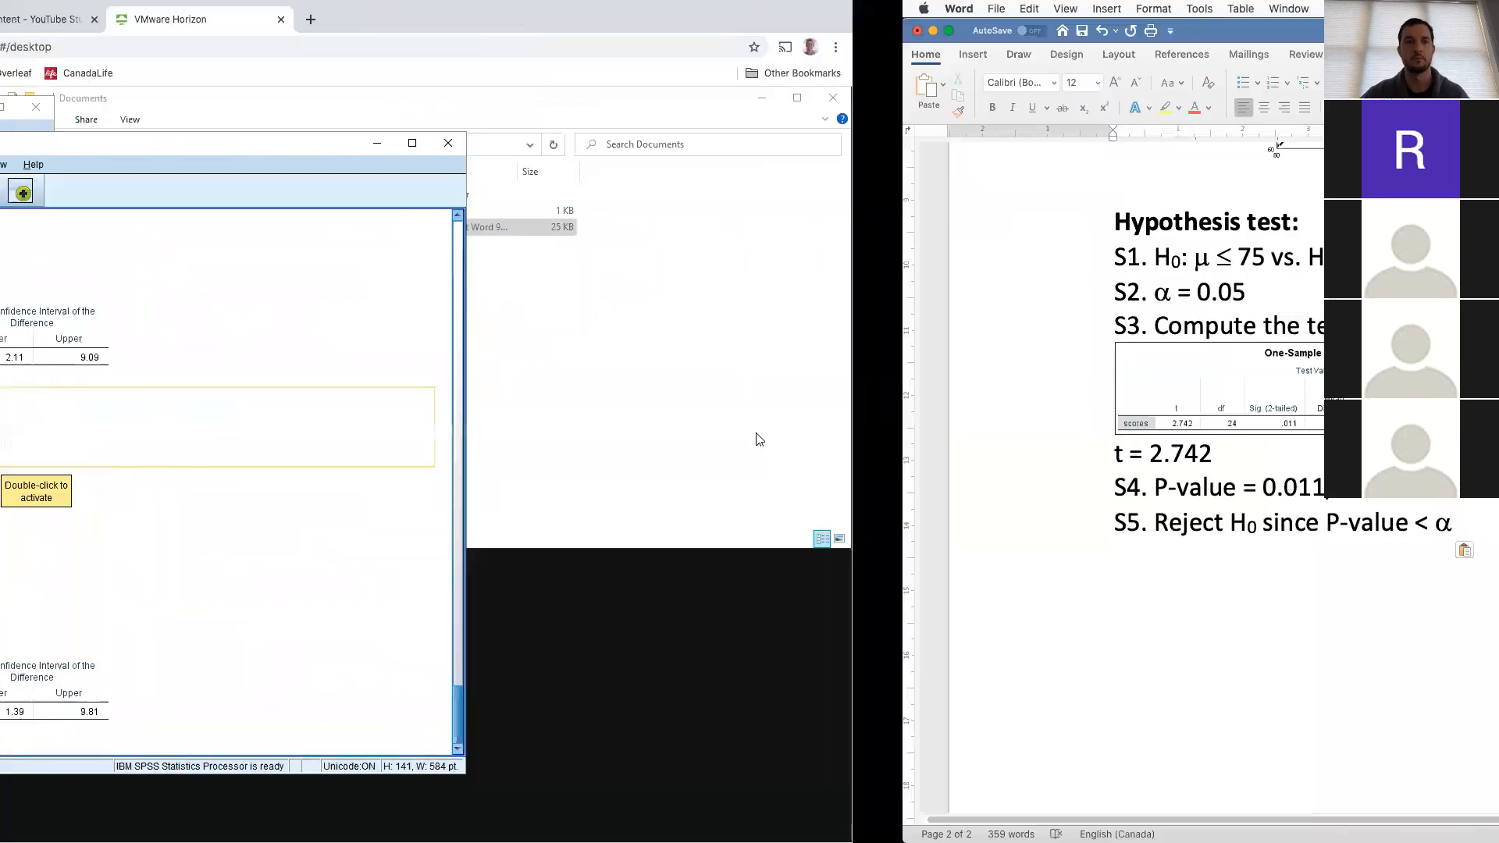
key(Return)
text(S6. At the )
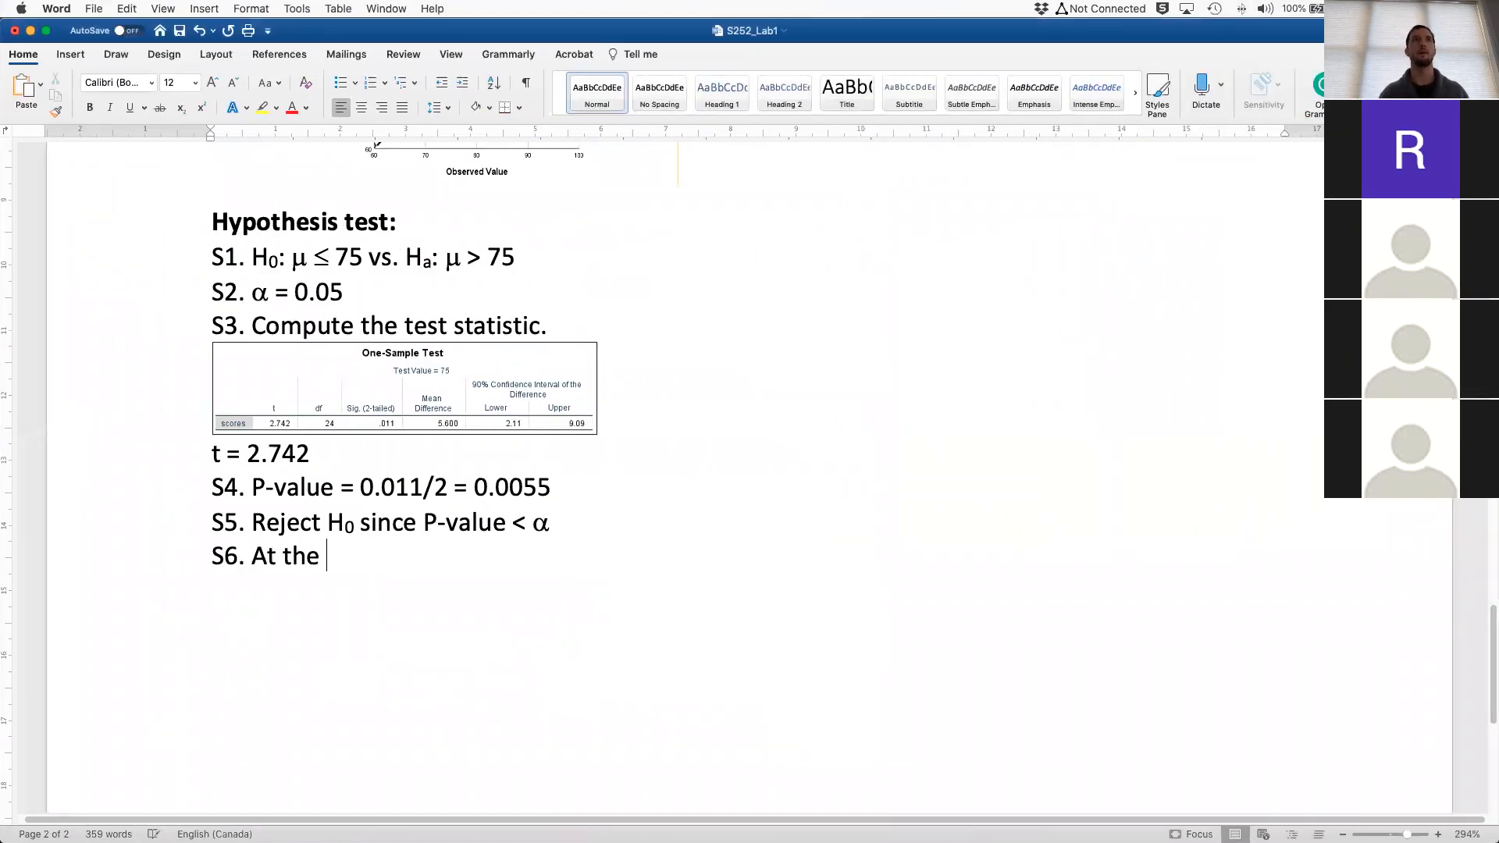
text(5% significance l)
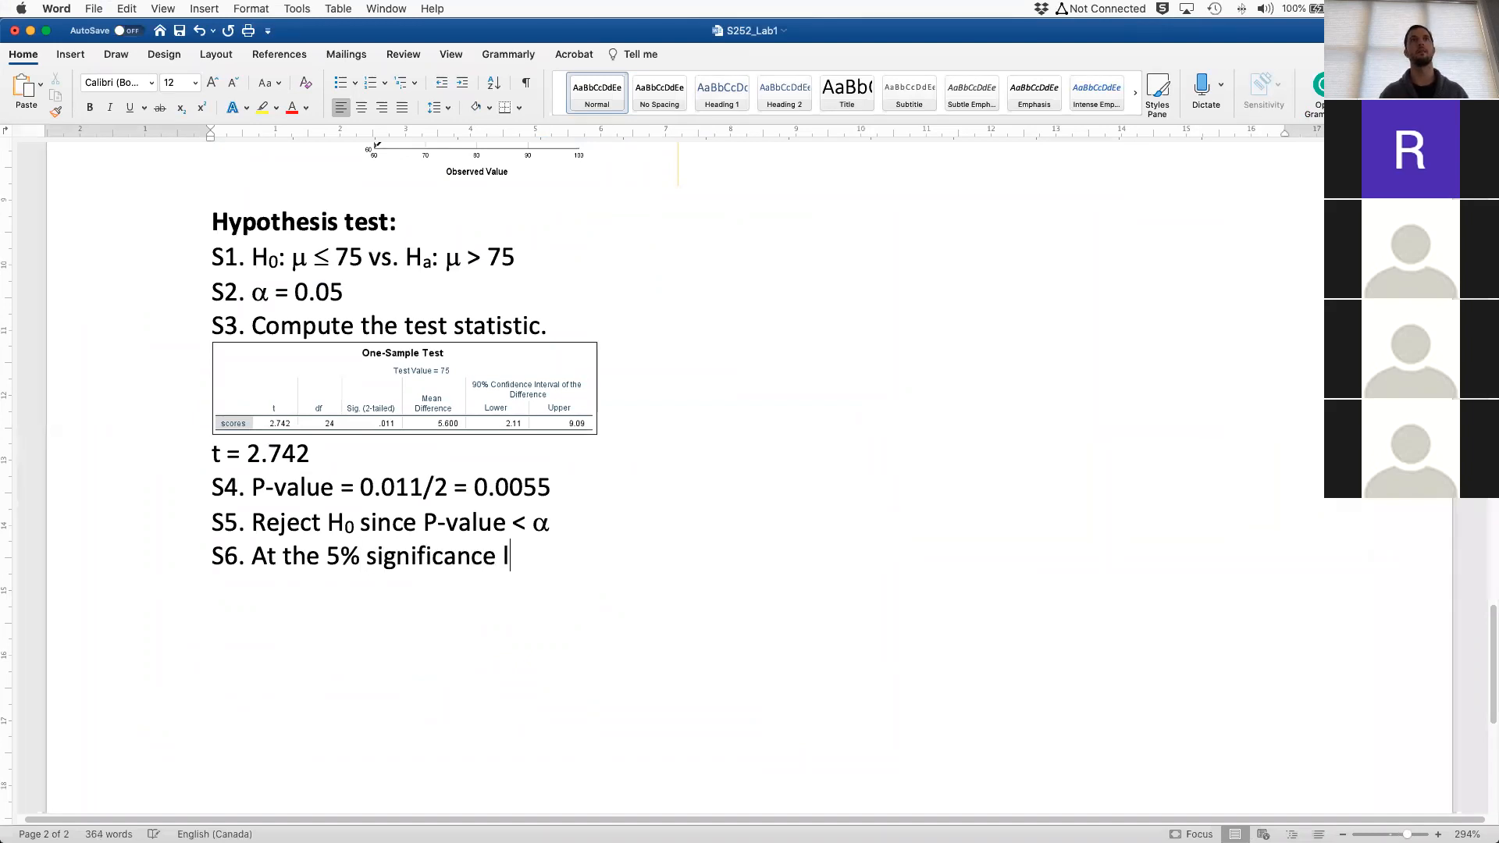
text(evel, the data provide suffice)
key(BackSpace)
text(ient evidence to sugg)
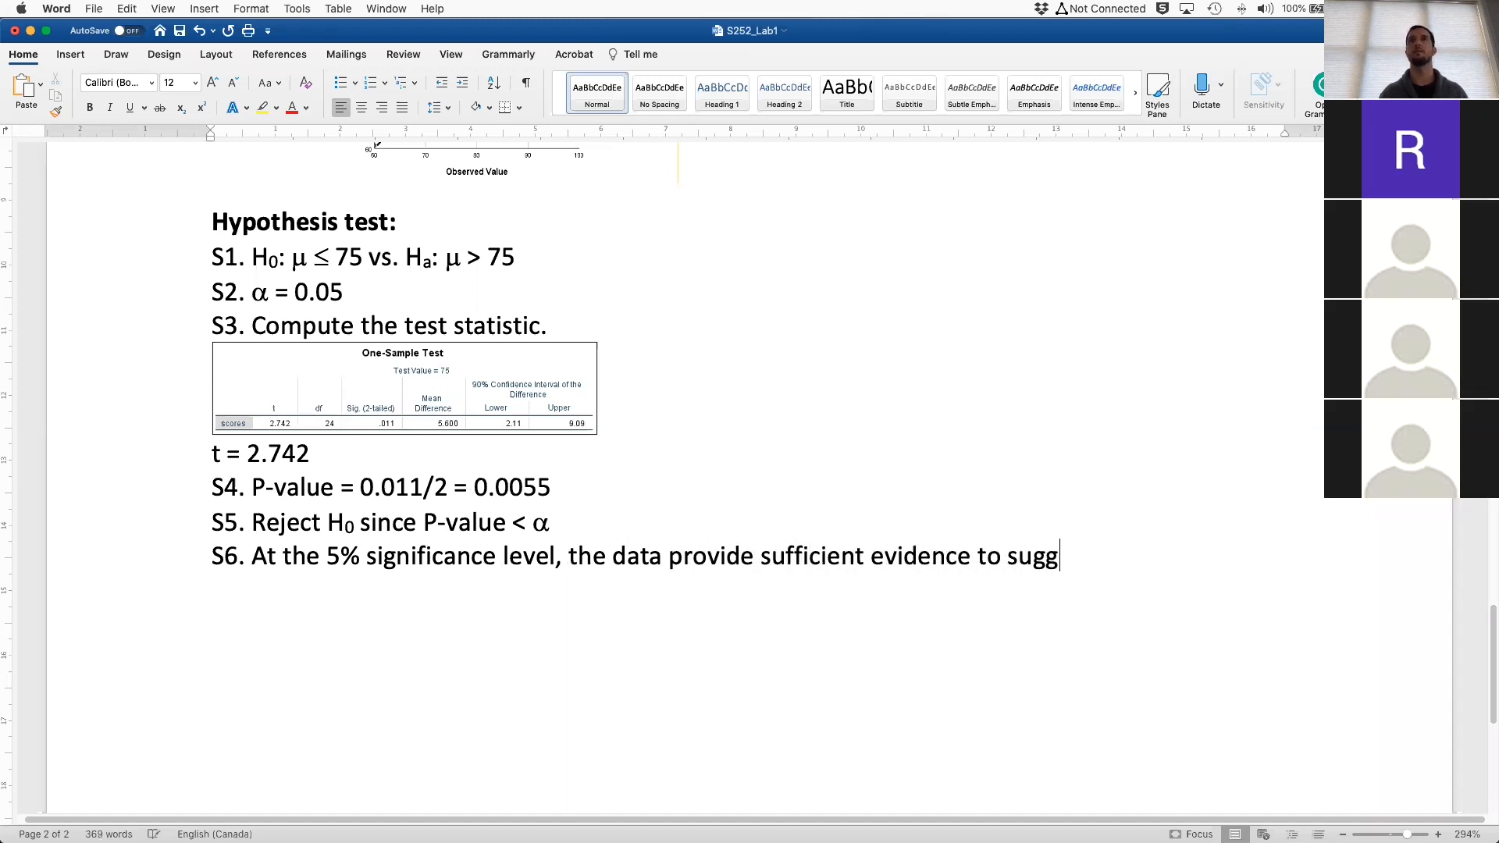
text(est that the true )
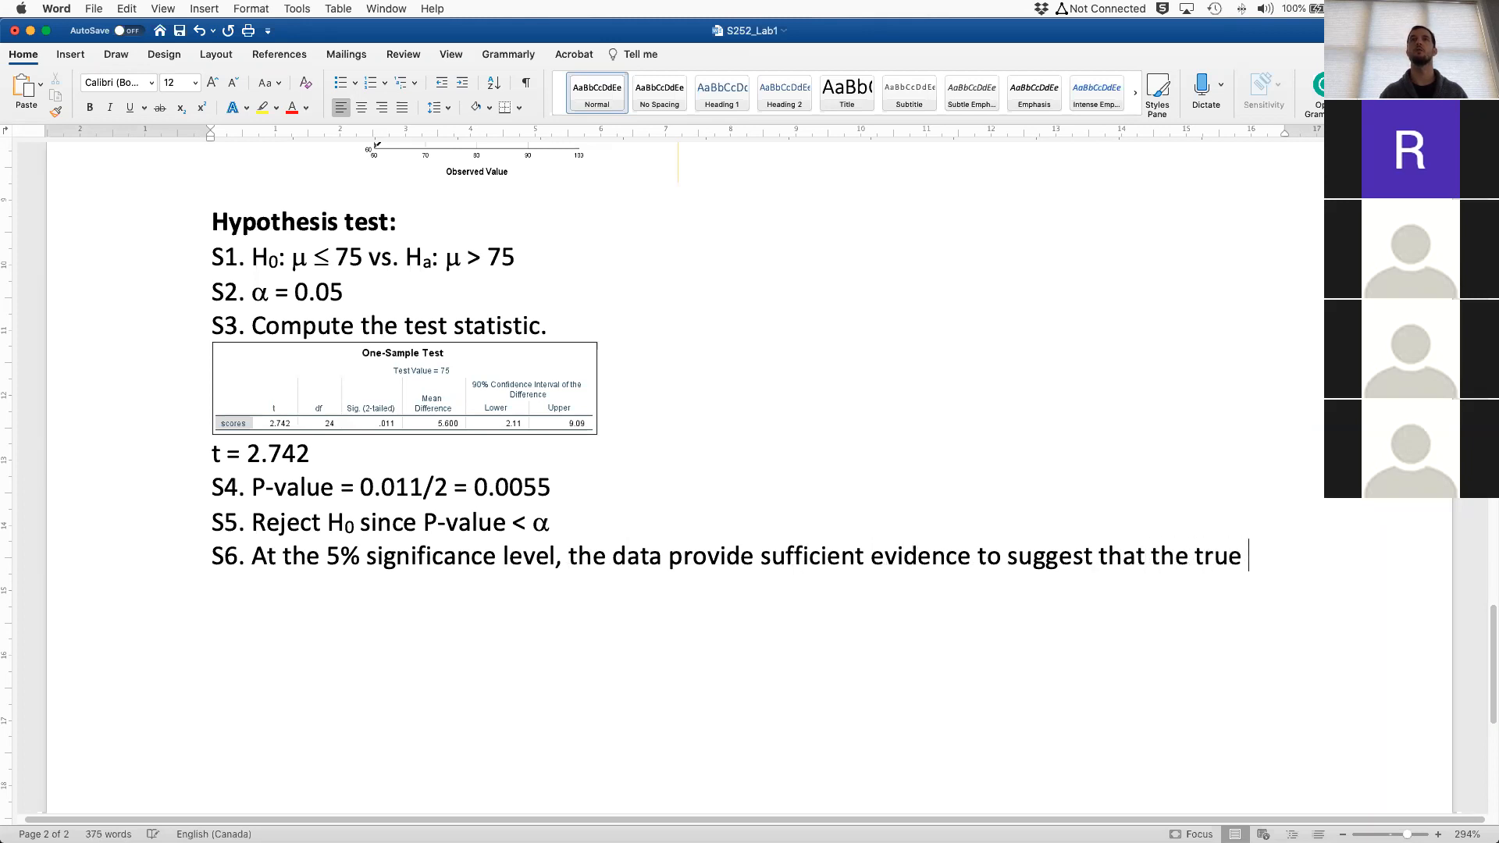
key(BackSpace)
key(BackSpace)
key(BackSpace)
key(BackSpace)
key(BackSpace)
Complete the S6 sentence with "population mean score is greater than 75 units." and save the document
text(population mean)
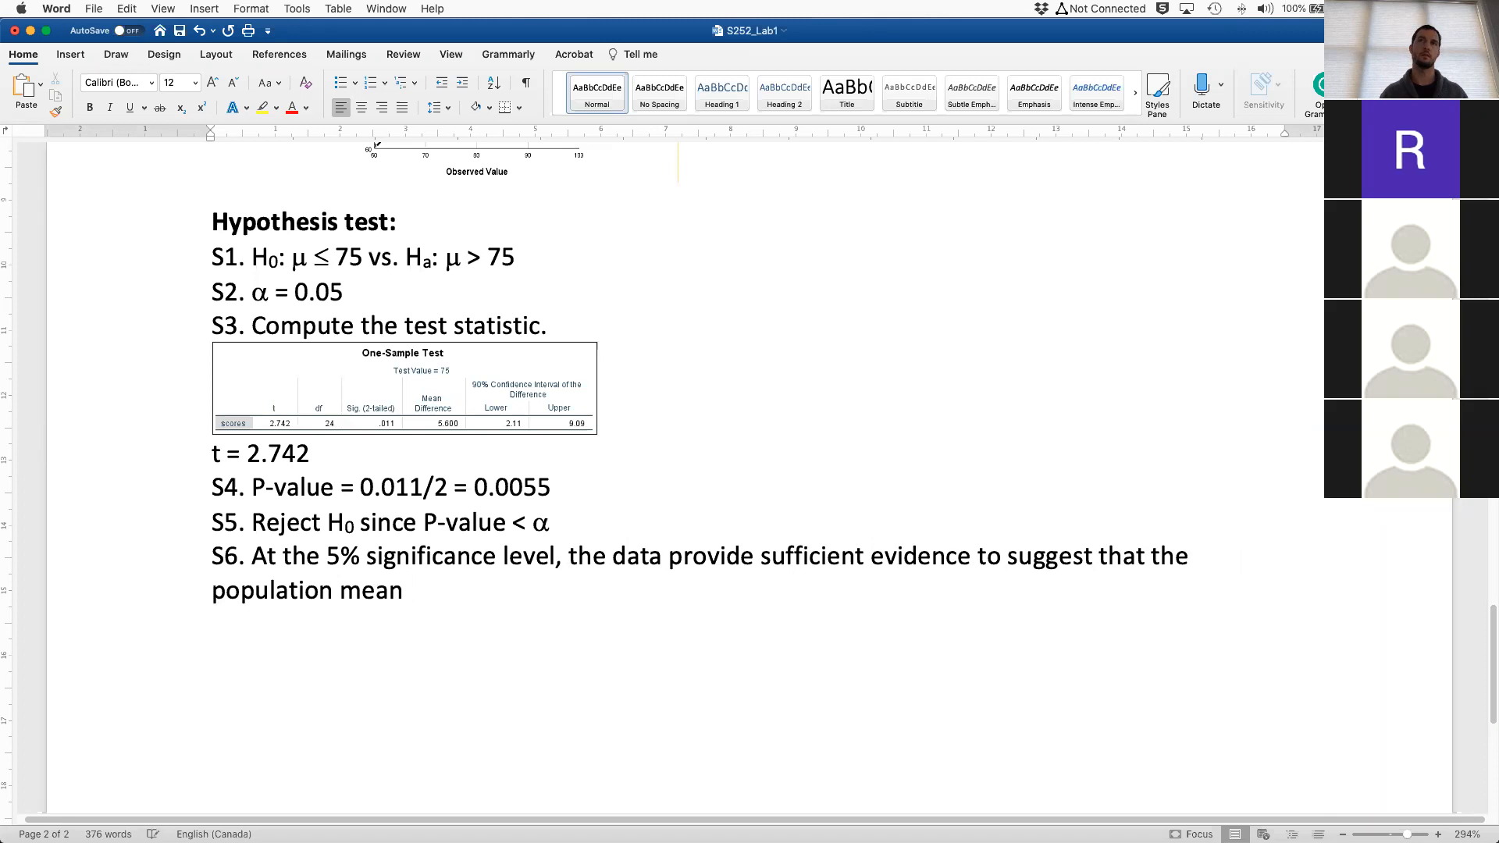
text( score is g)
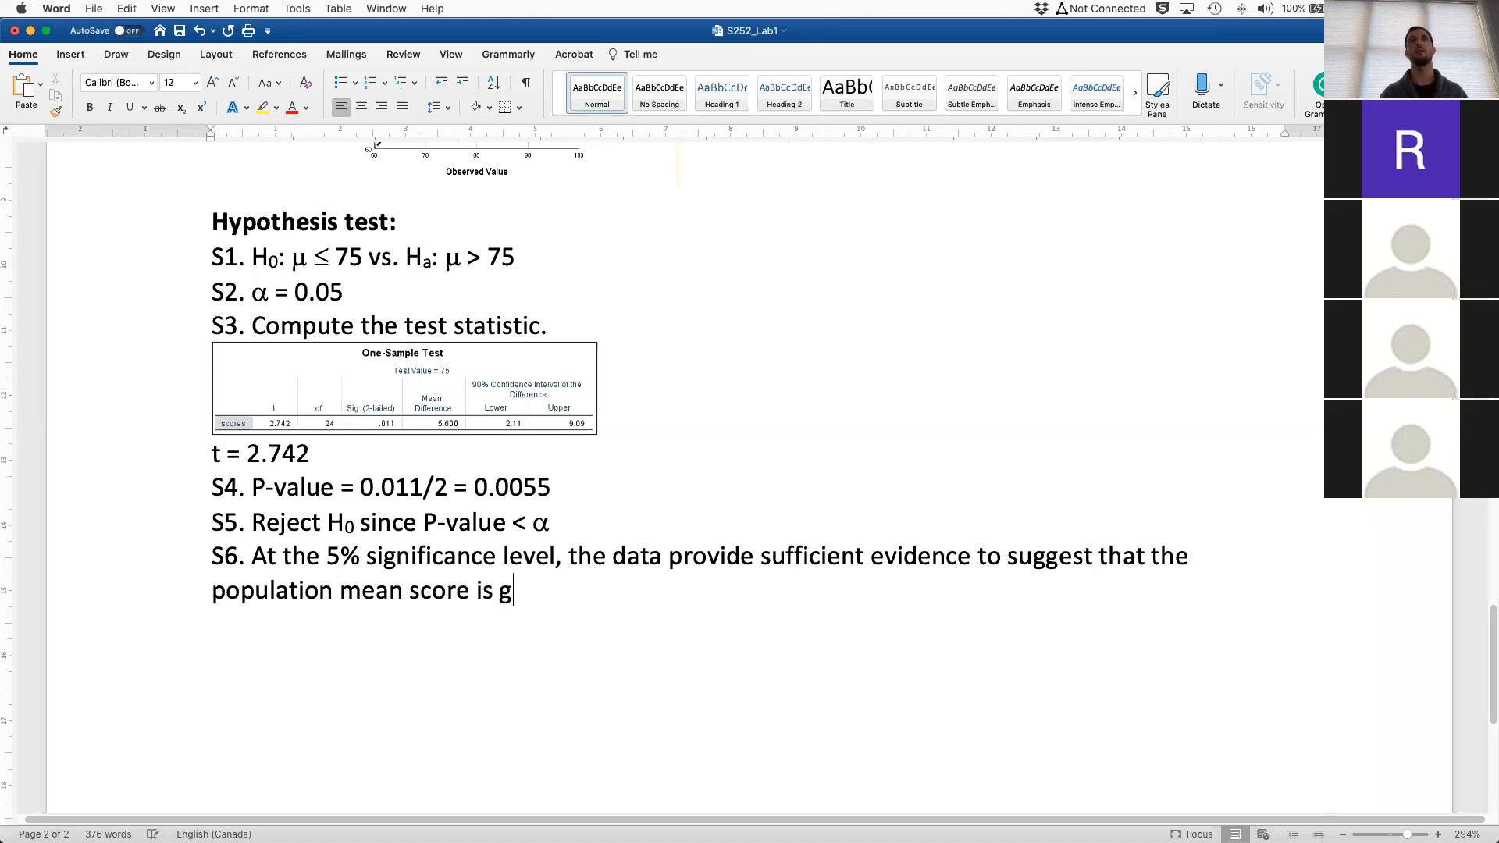
text(reater than 75 units.)
key(super+s)
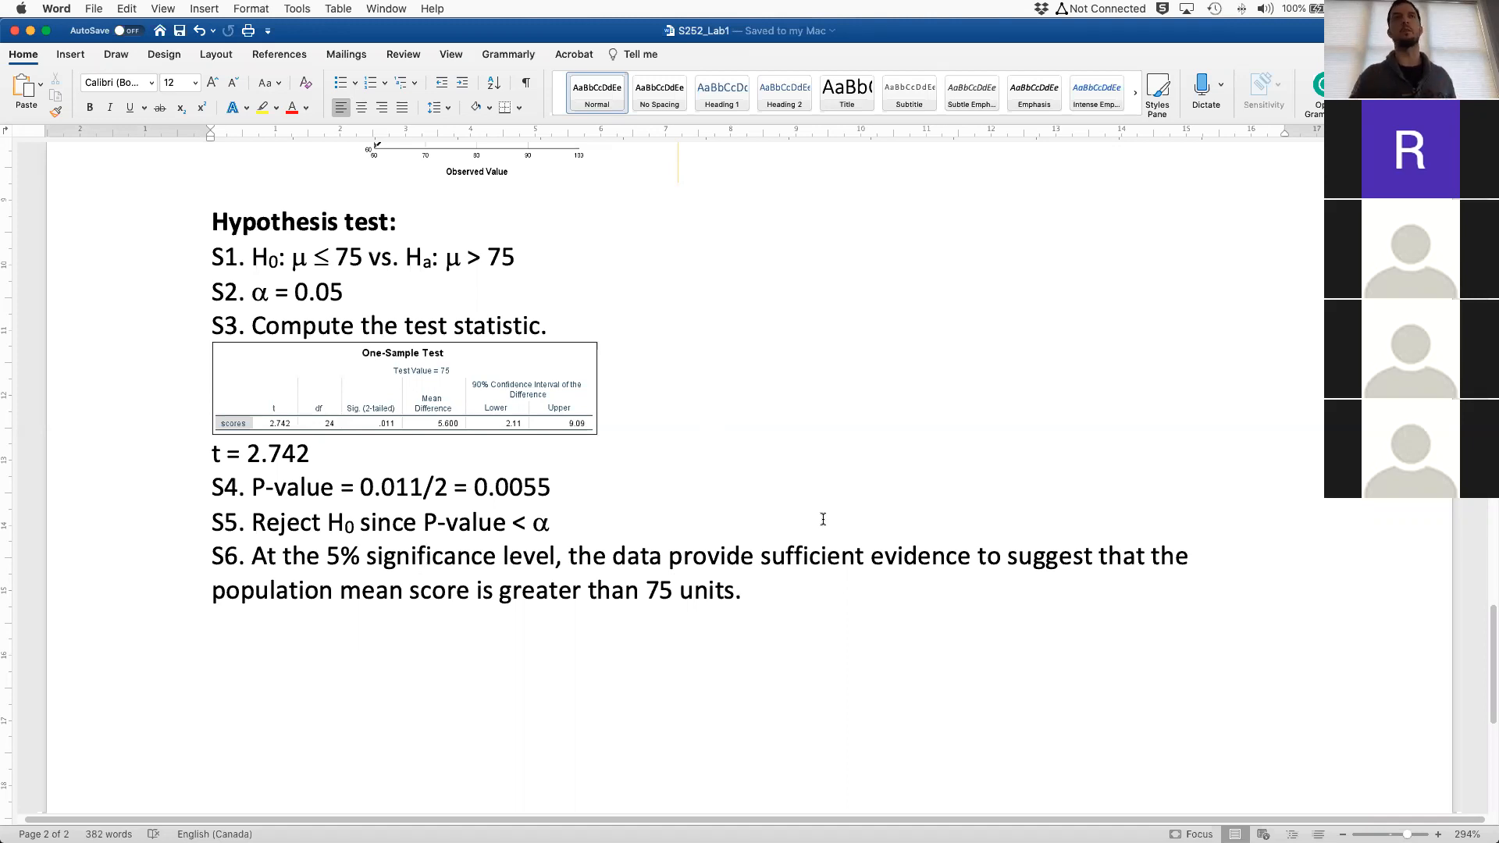
scroll(837, 508, up, 2)
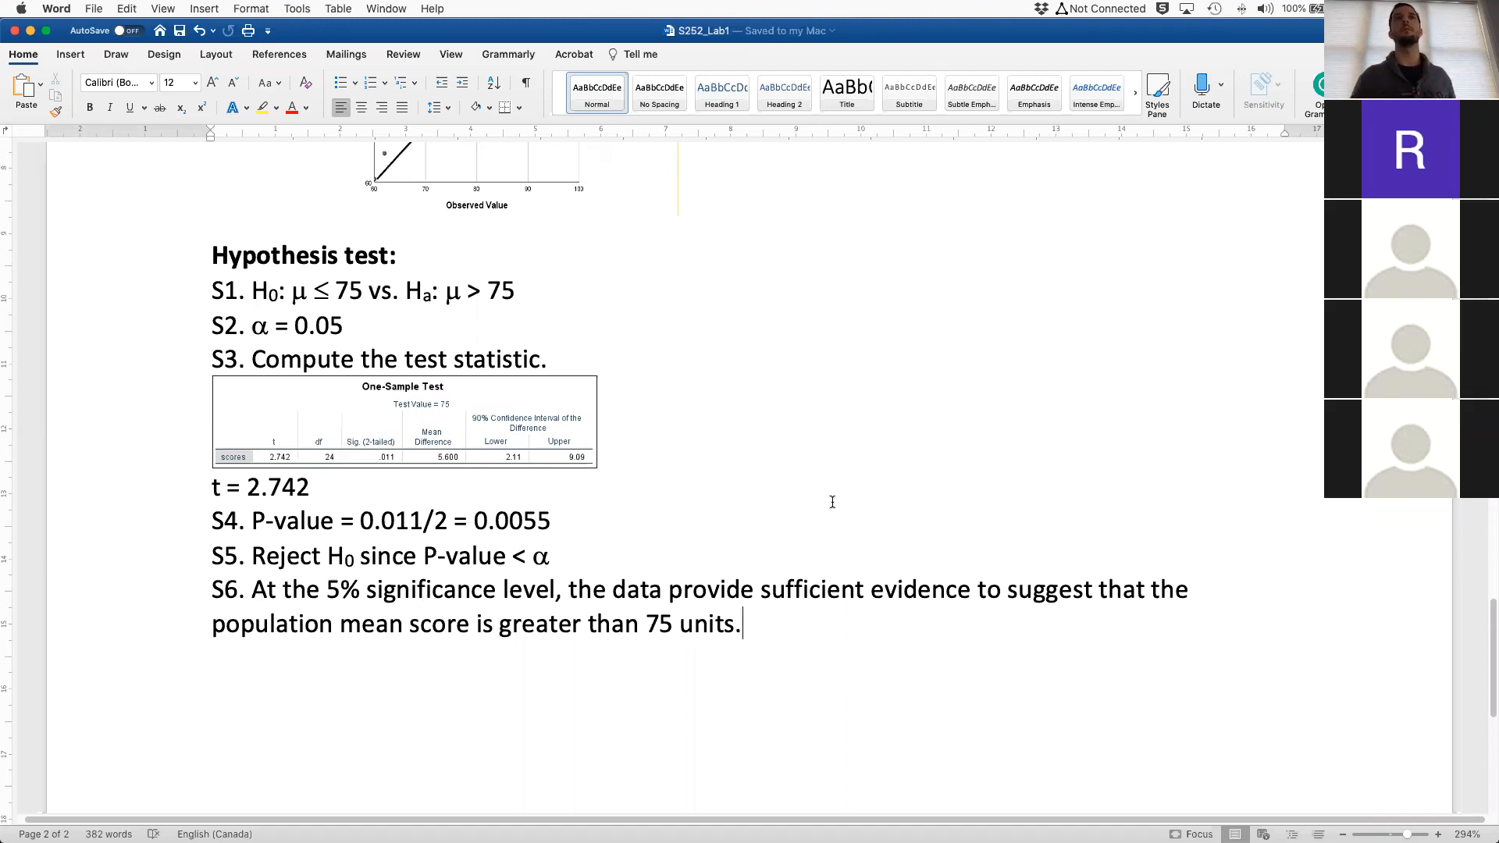
scroll(809, 520, up, 10)
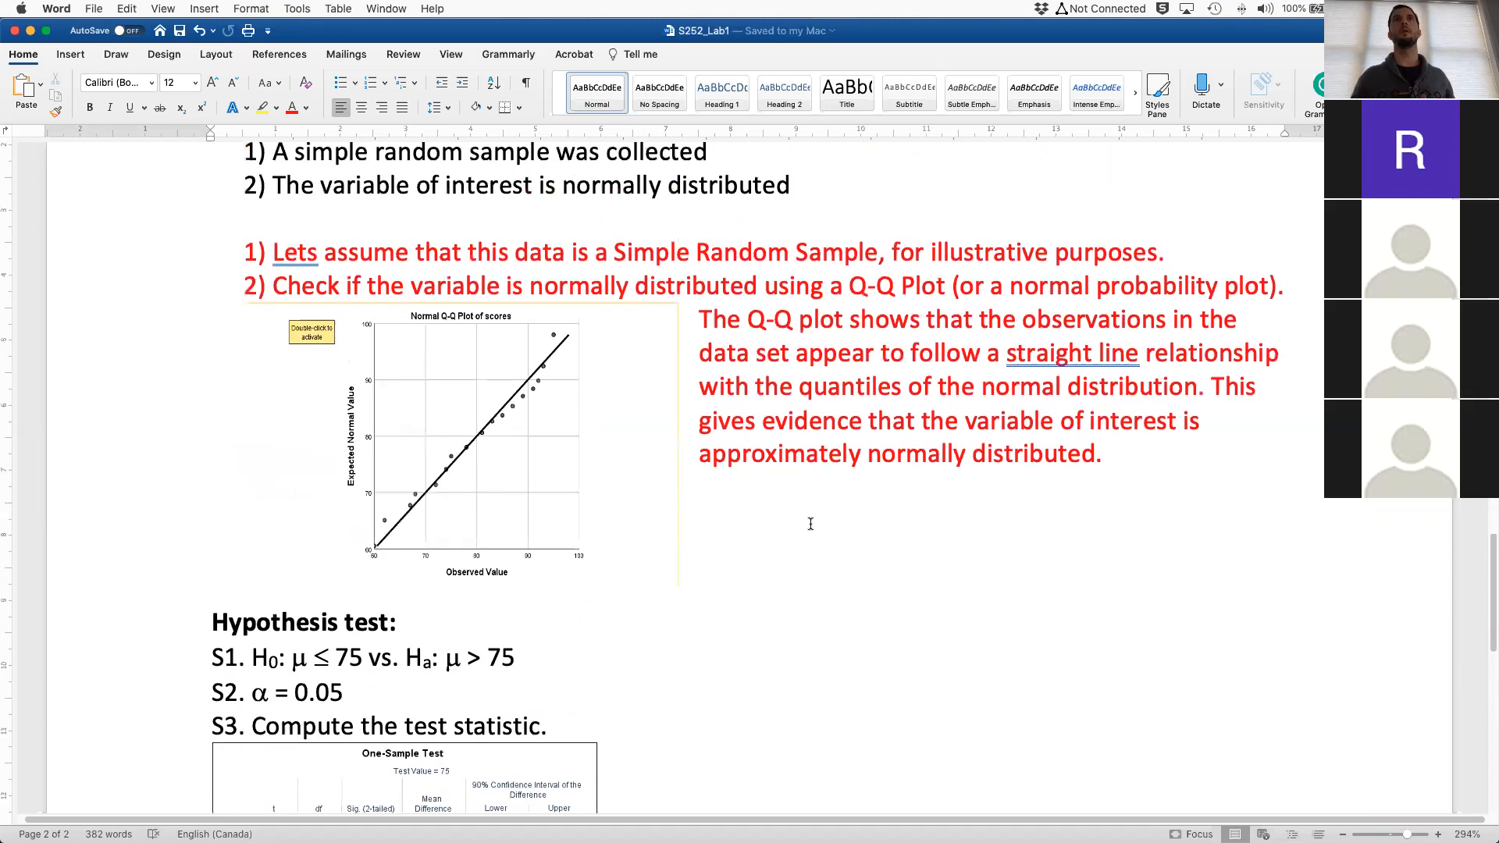
scroll(810, 525, up, 4)
scroll(810, 525, down, 12)
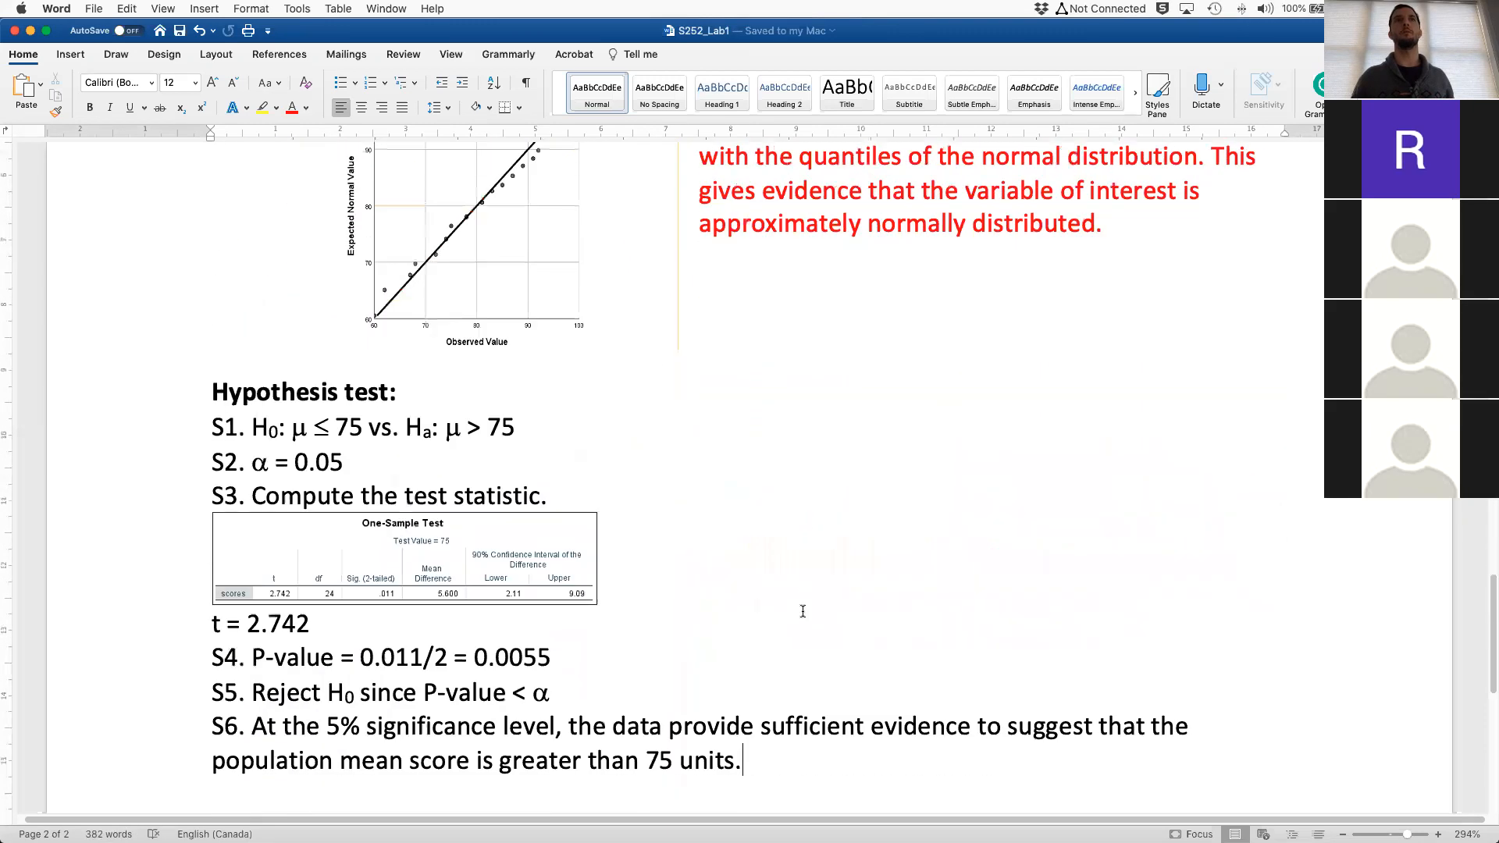
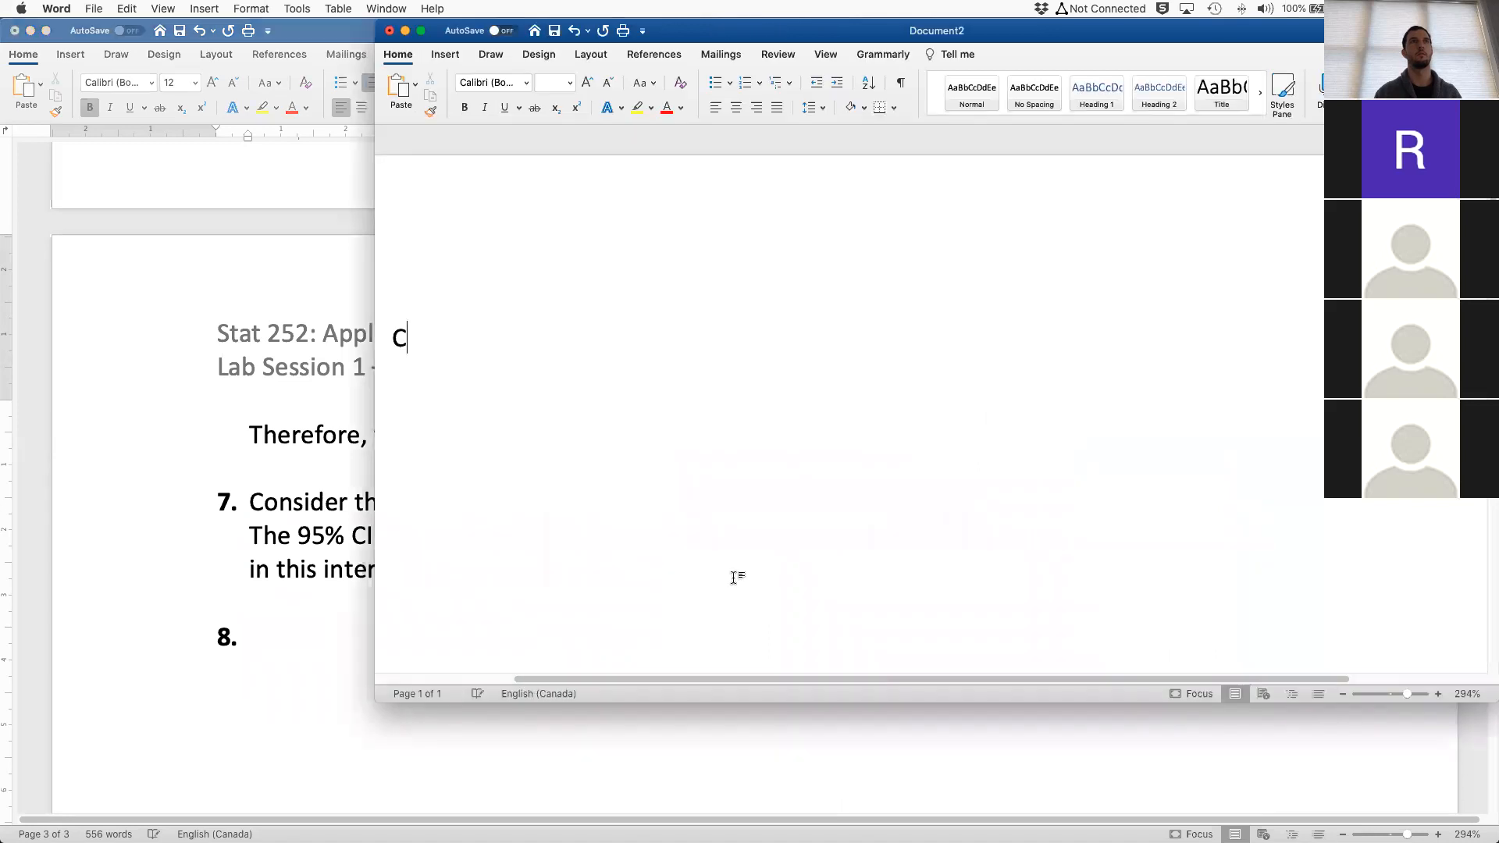
Close Document2 and write item 8 as "Calculate descriptive statistics using the explore option." in regular weight, with an unnumbered line below it
click(389, 31)
click(715, 209)
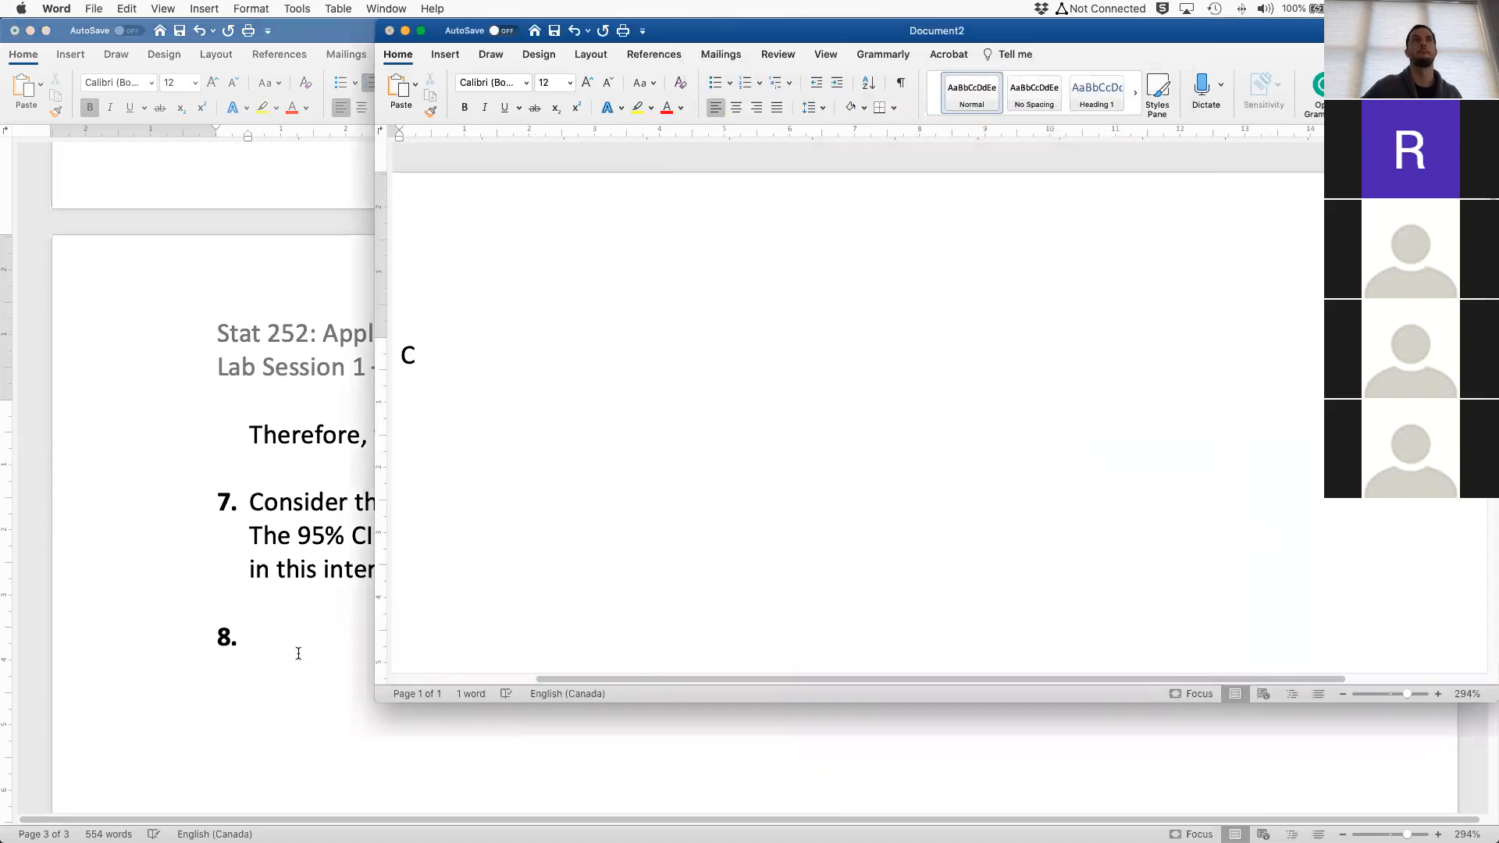
text(C)
key(BackSpace)
key(super+b)
text(Cal)
key(BackSpace)
text(alculate Desci)
key(BackSpace)
key(BackSpace)
key(BackSpace)
key(BackSpace)
key(BackSpace)
text(descriptive statistics using the explore option.)
key(shift+Return)
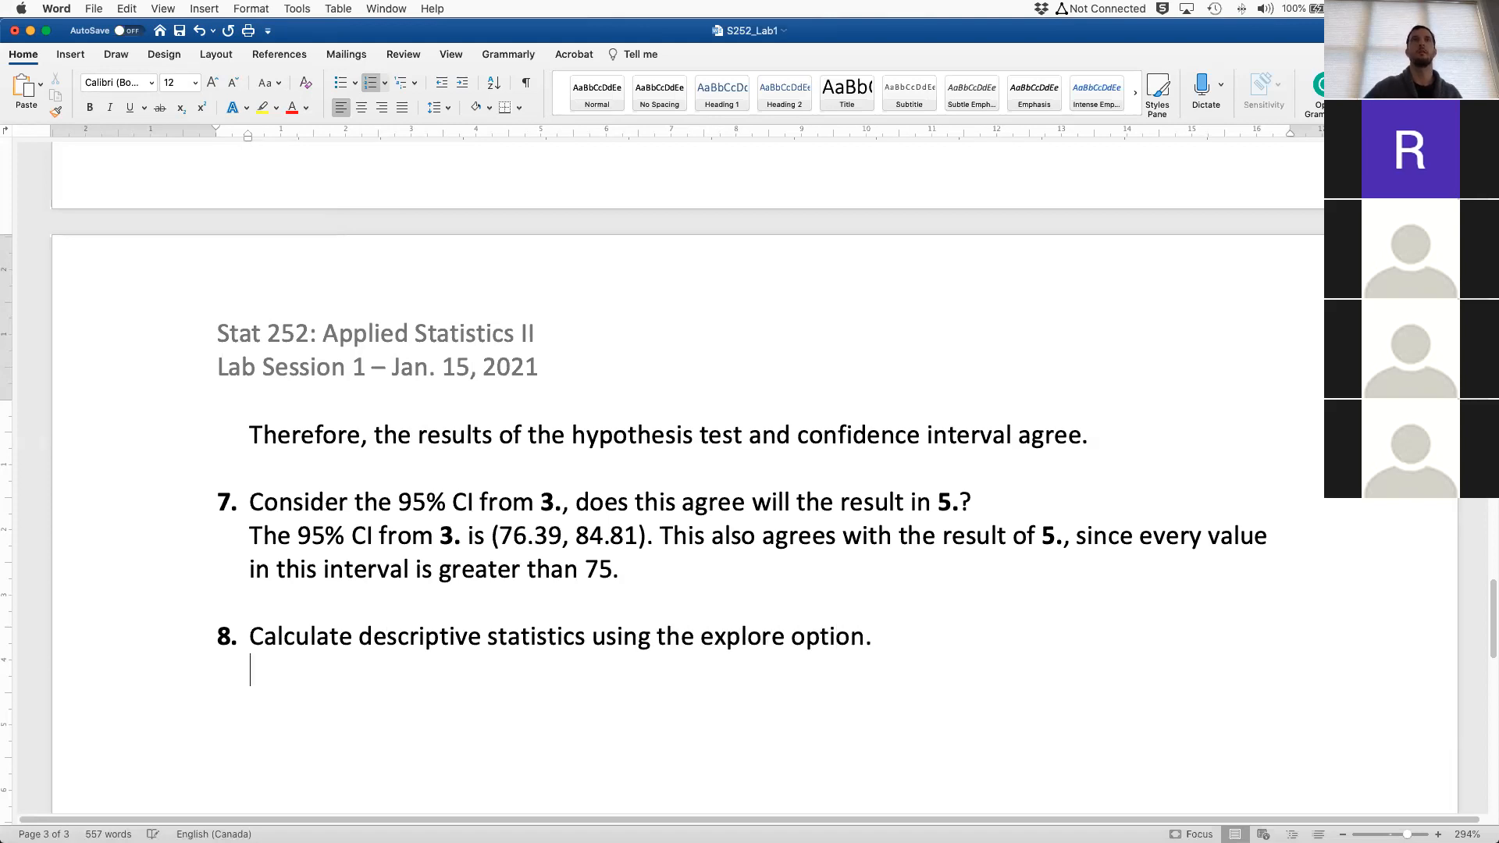
Switch to SPSS and bring the achieve.sav Data Editor to the front
key(super+Tab)
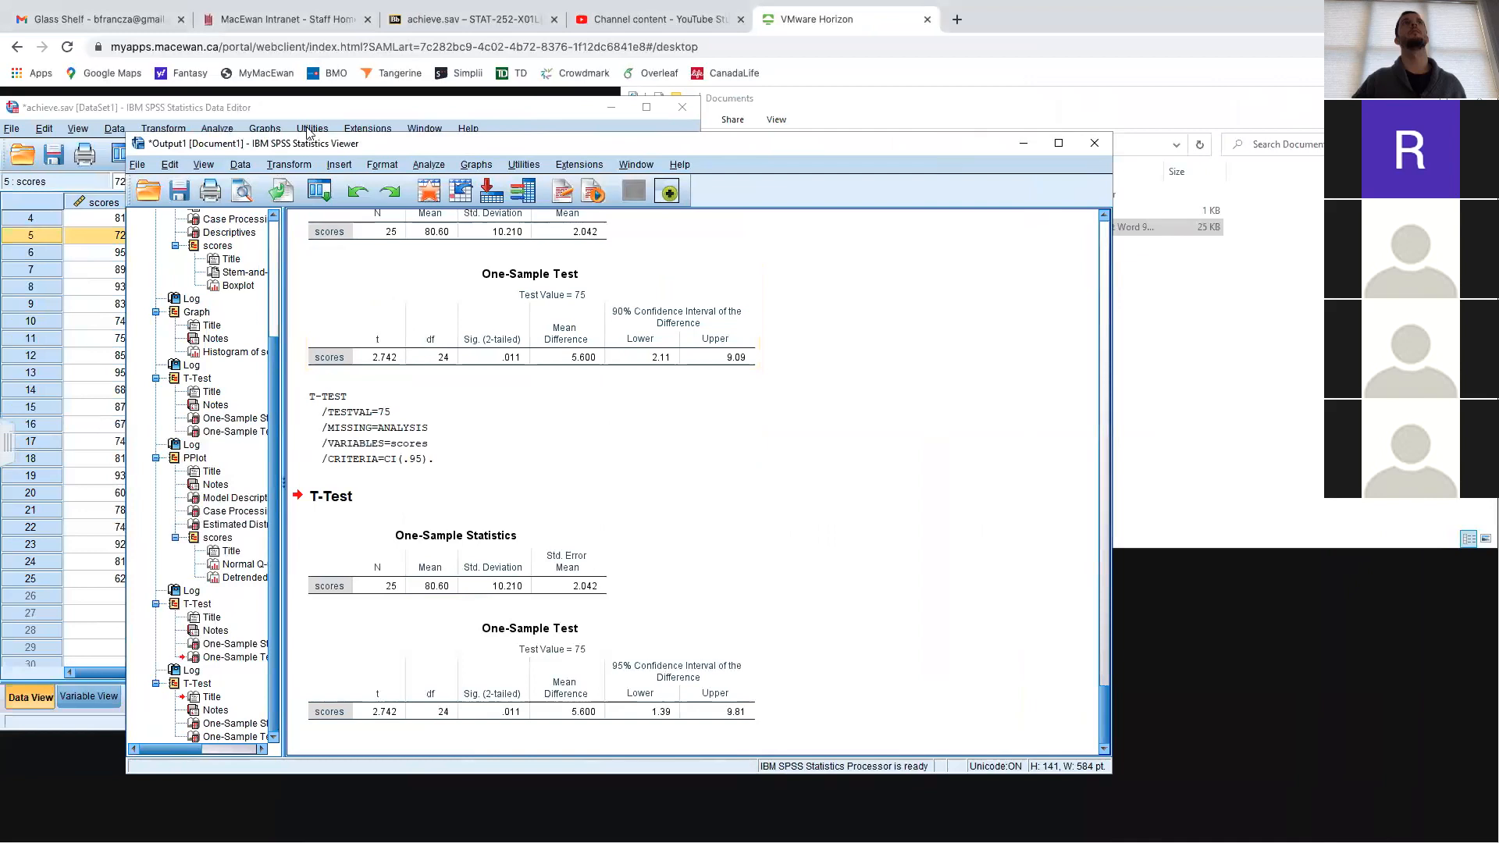
click(327, 112)
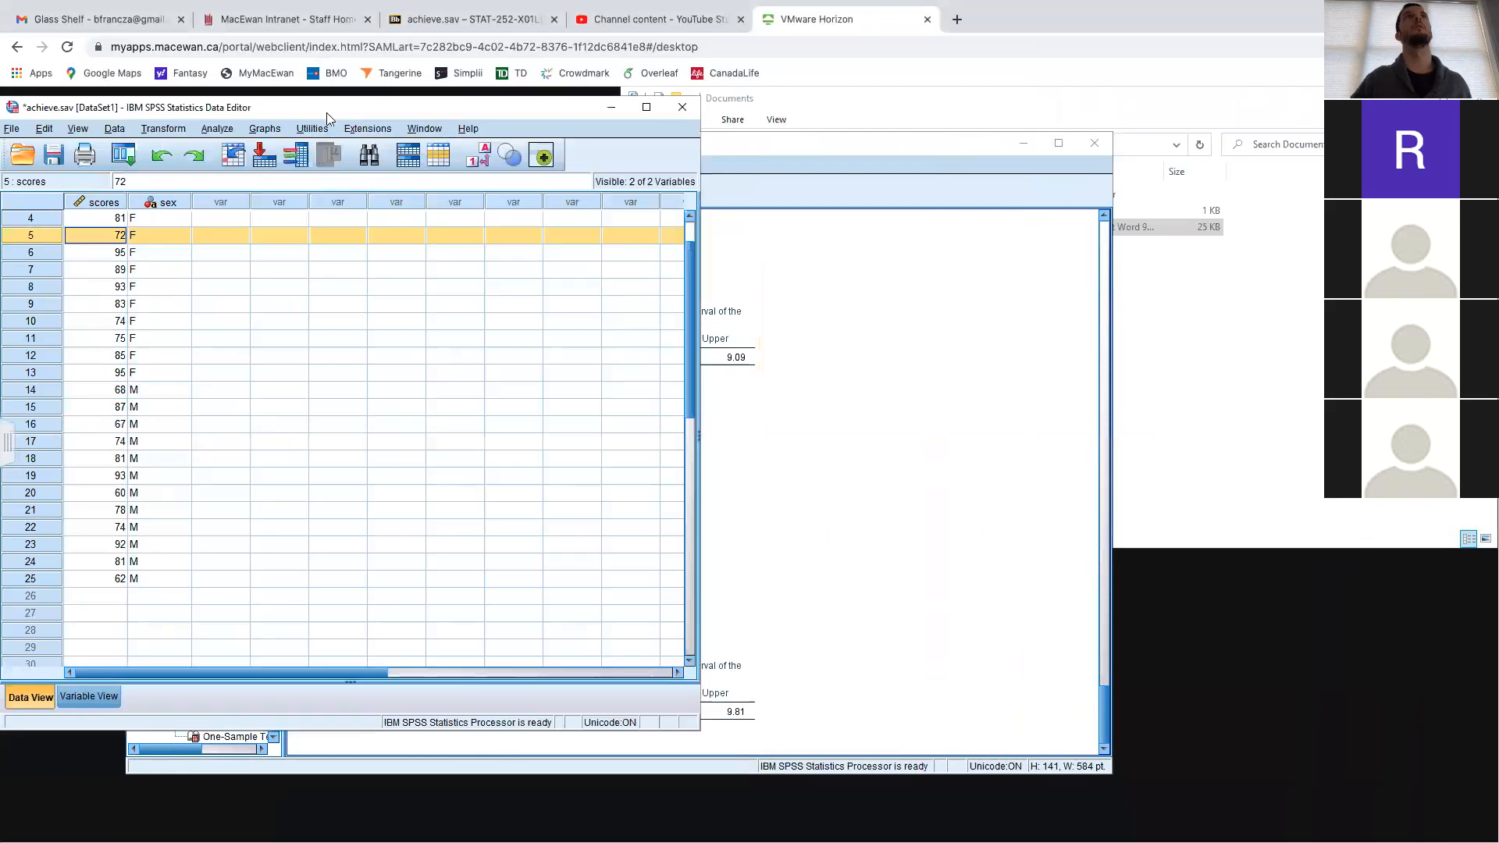
click(225, 129)
mouse_move(320, 169)
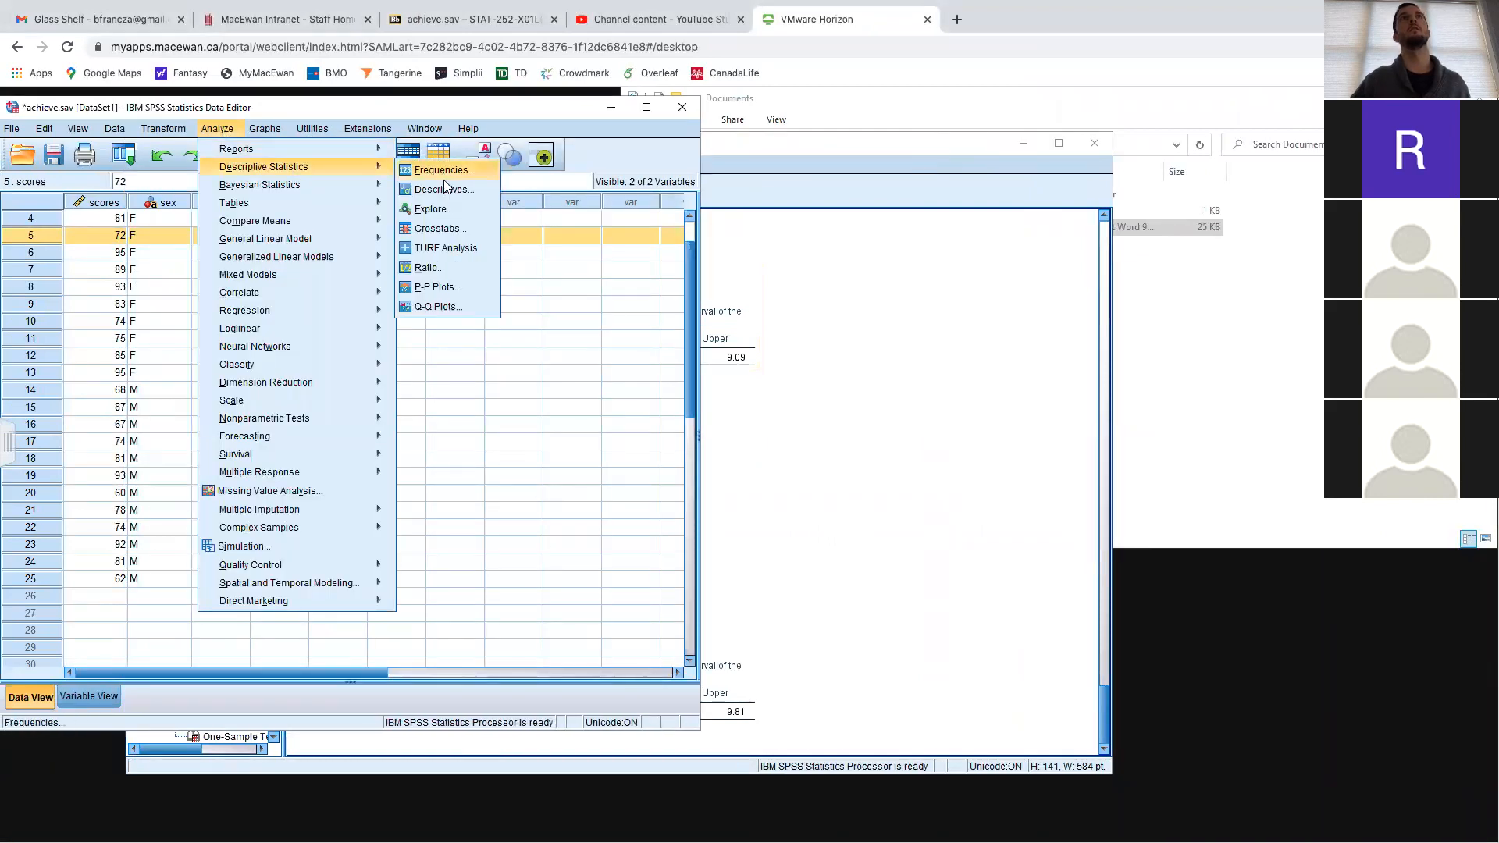
click(447, 210)
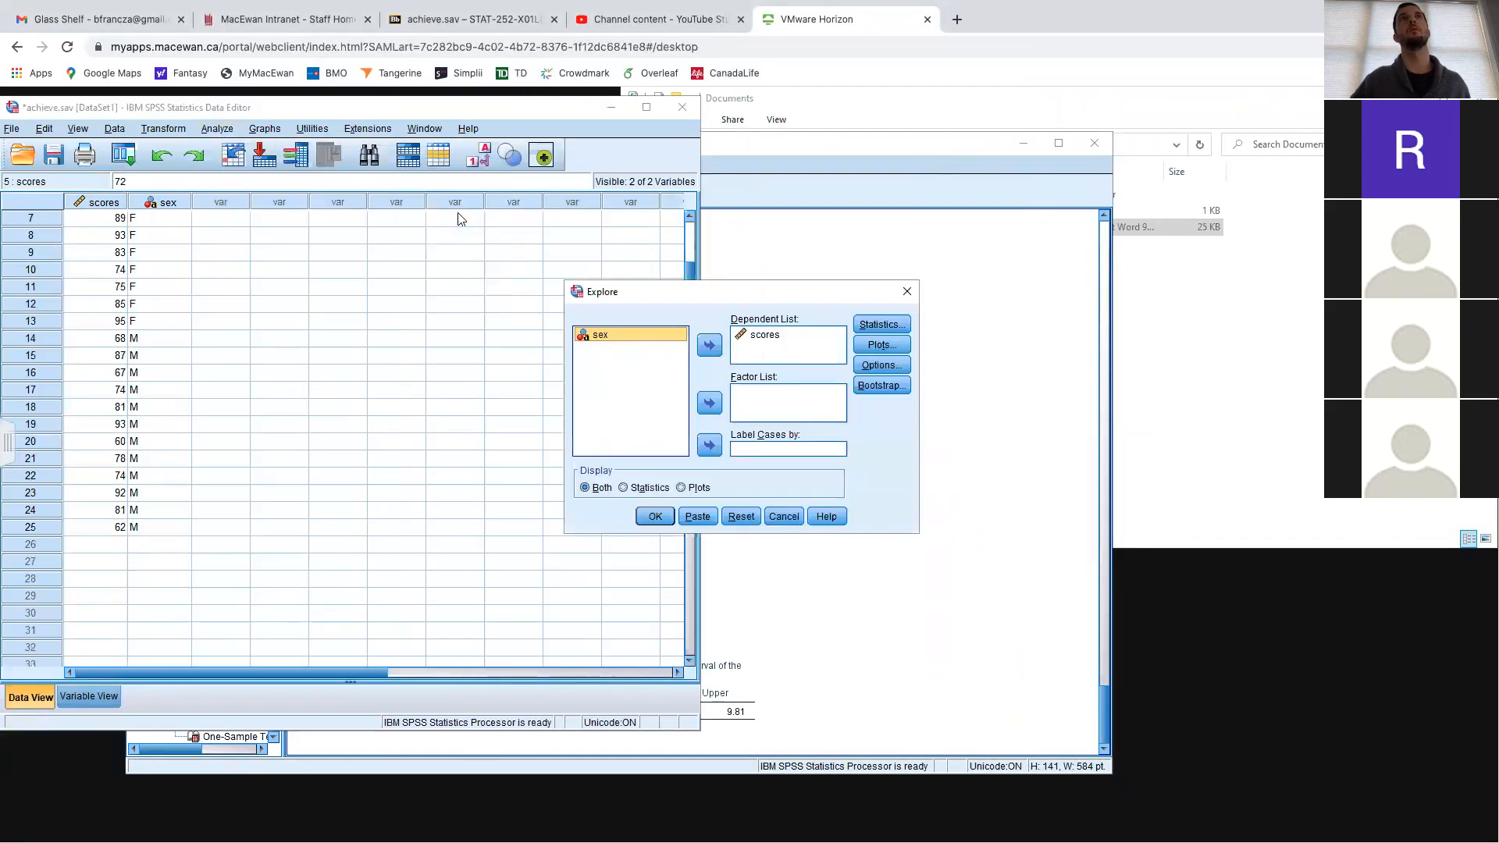
click(766, 335)
click(709, 345)
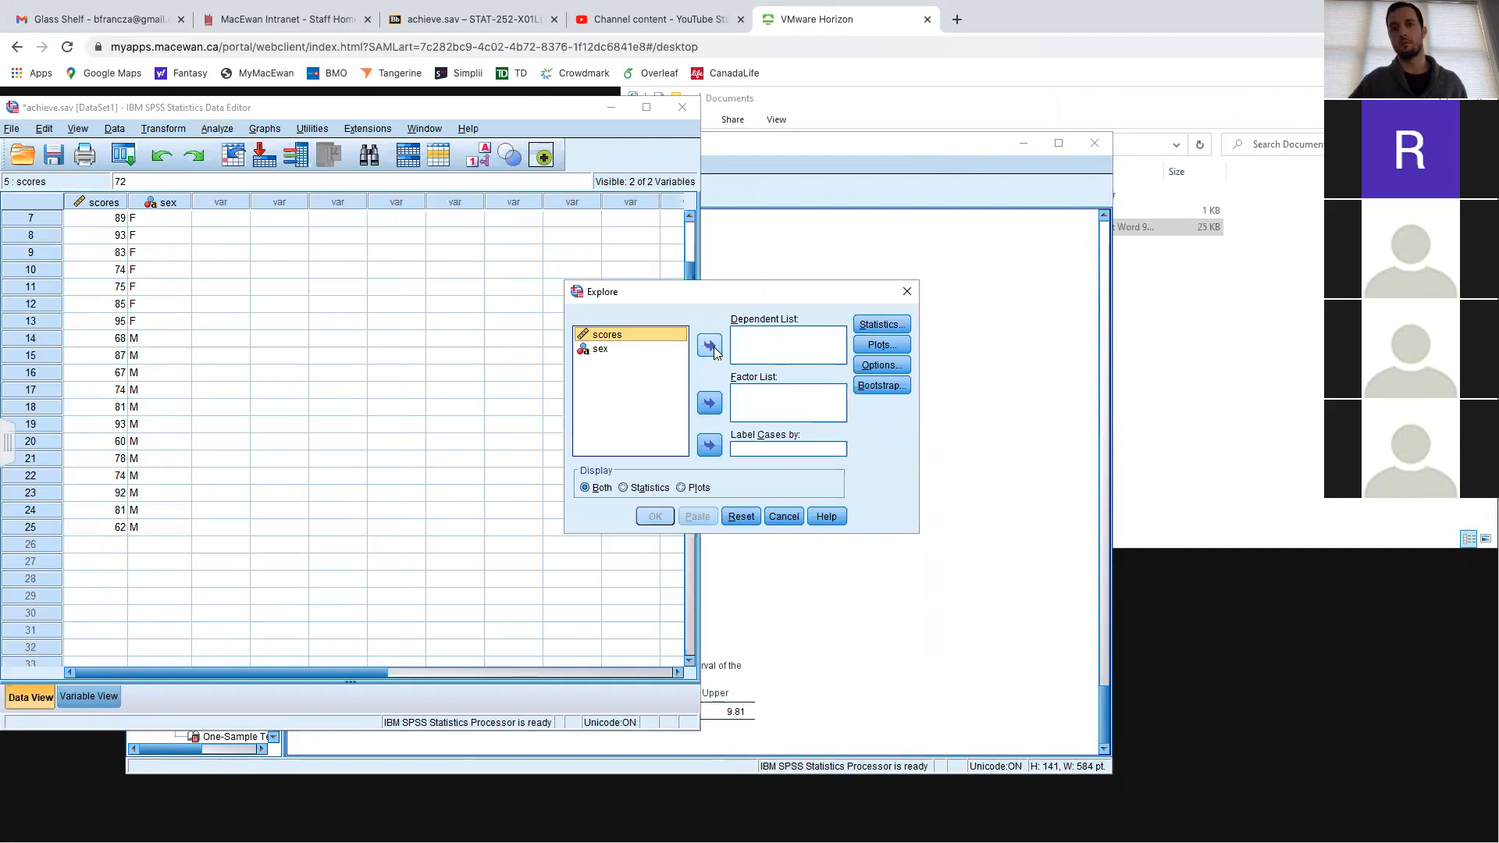
click(907, 291)
click(224, 133)
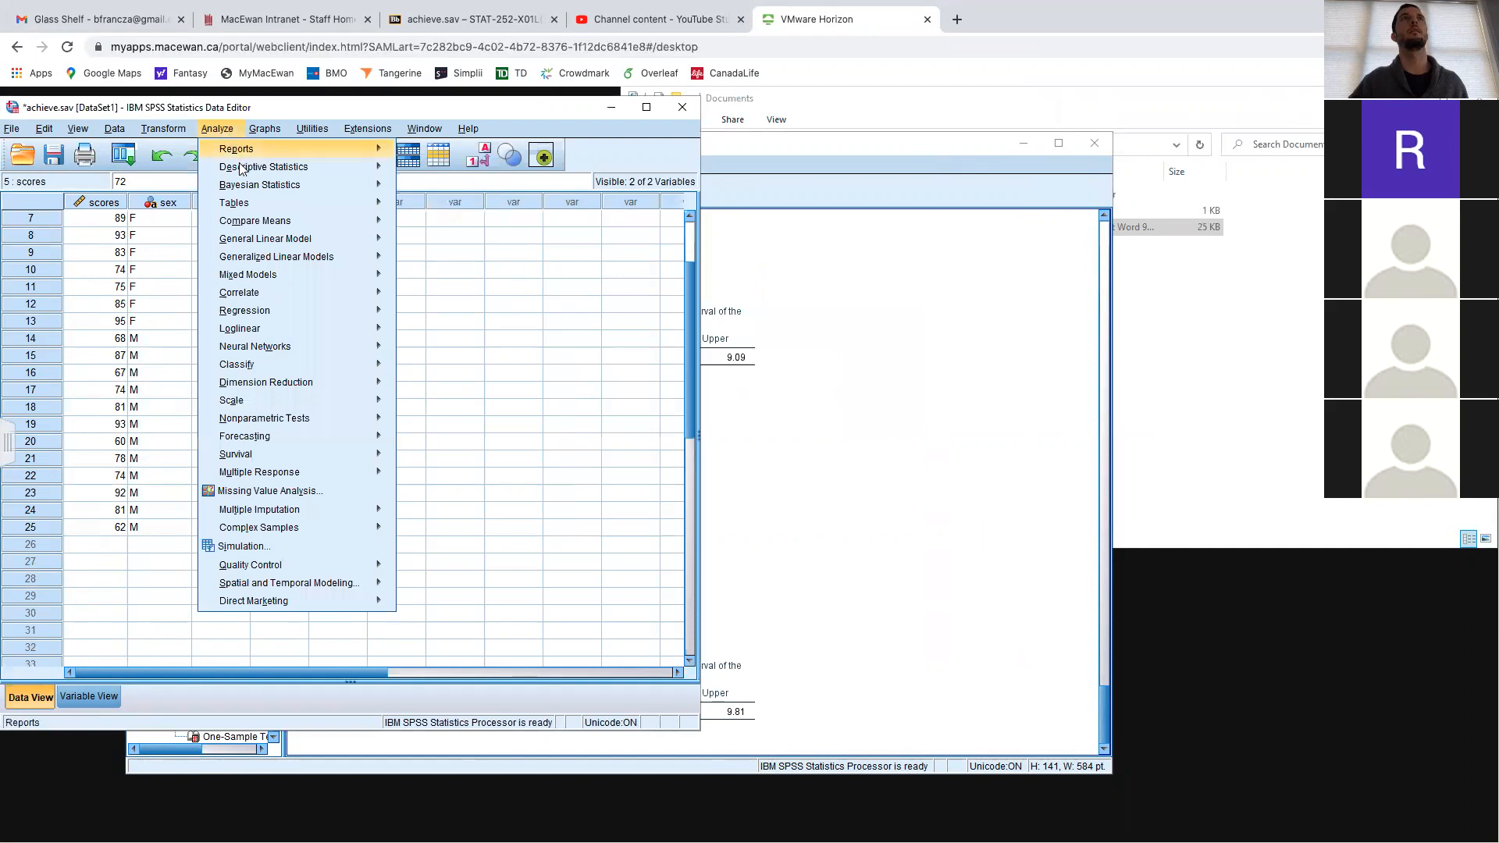
click(227, 134)
double_click(223, 110)
click(226, 114)
click(226, 113)
click(227, 114)
click(227, 116)
click(226, 116)
click(226, 115)
click(226, 115)
mouse_move(296, 160)
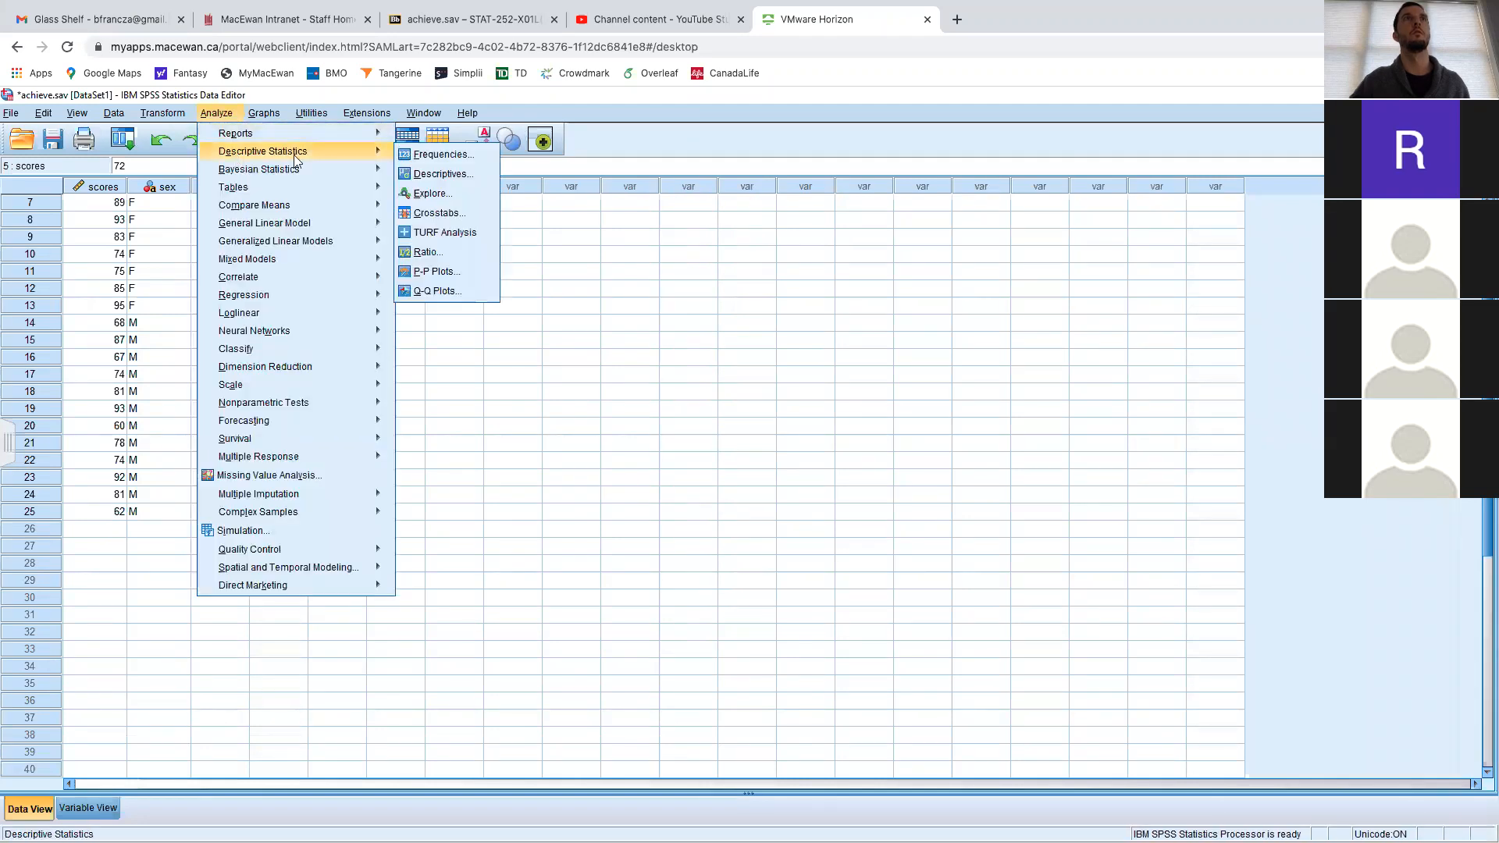
click(430, 158)
click(220, 115)
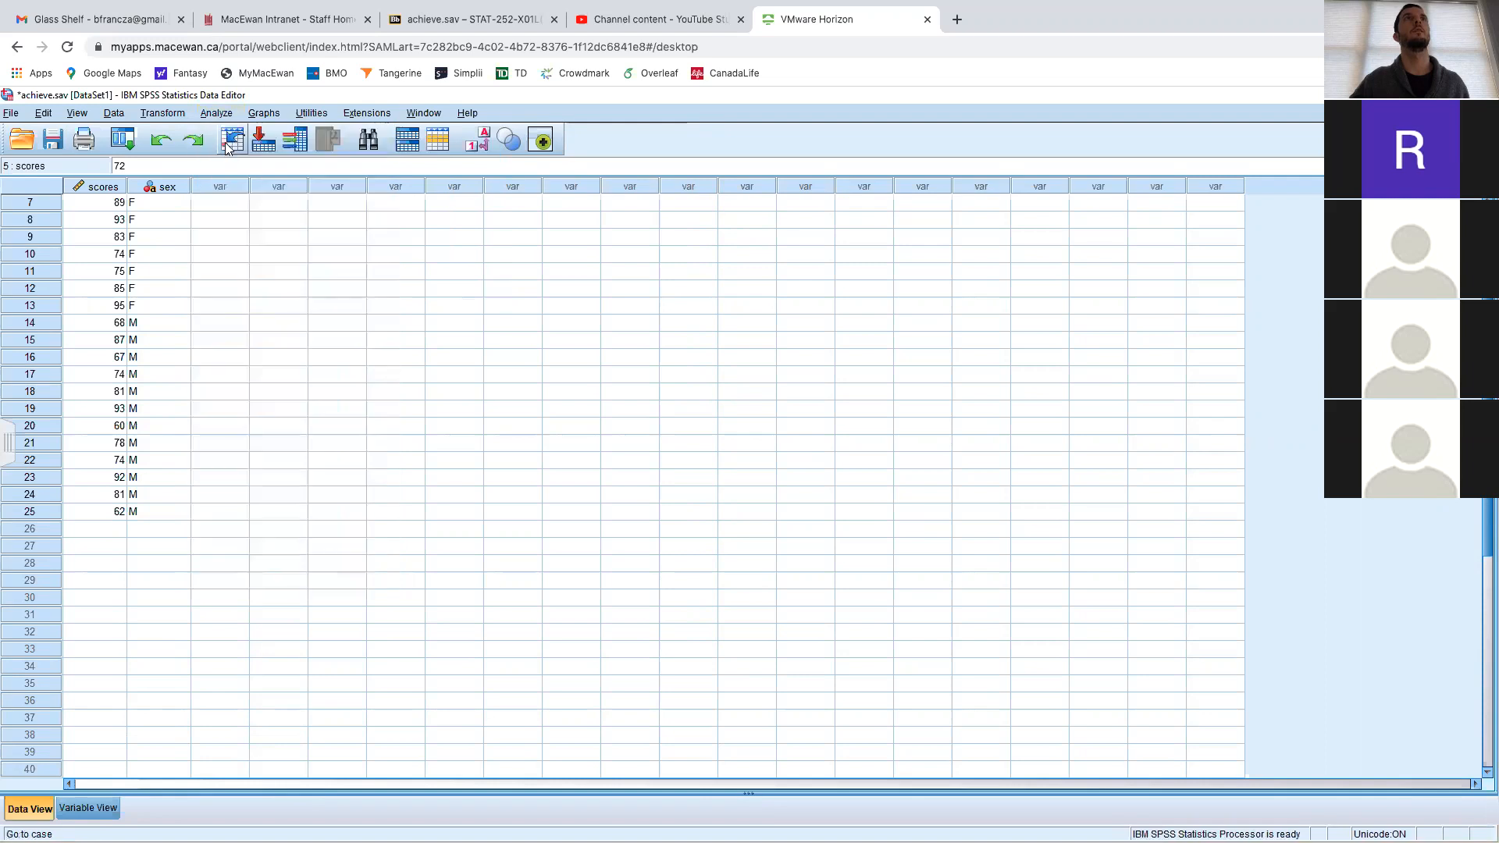
click(221, 109)
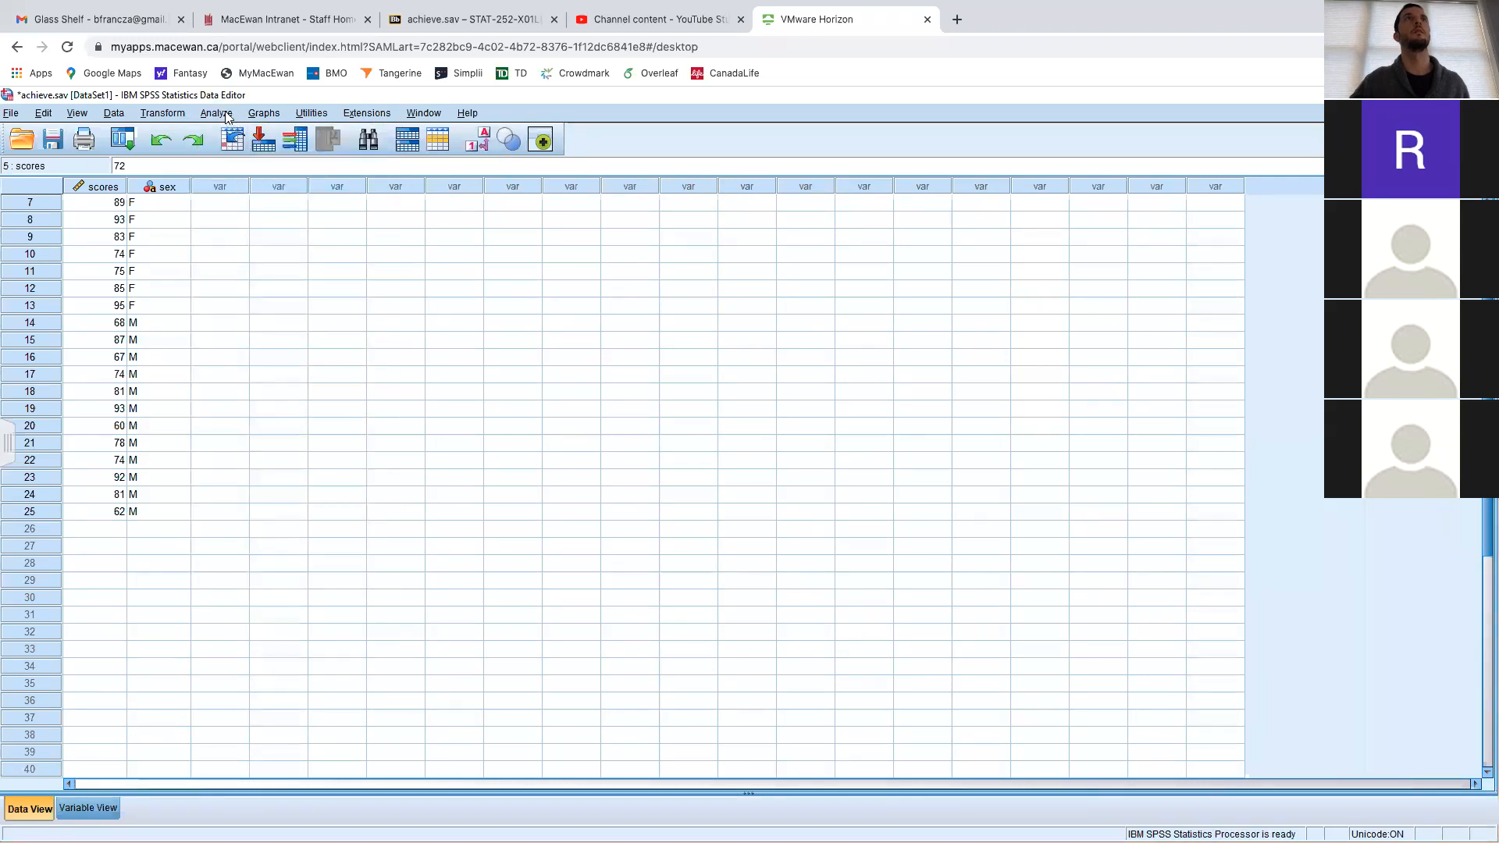
click(1444, 95)
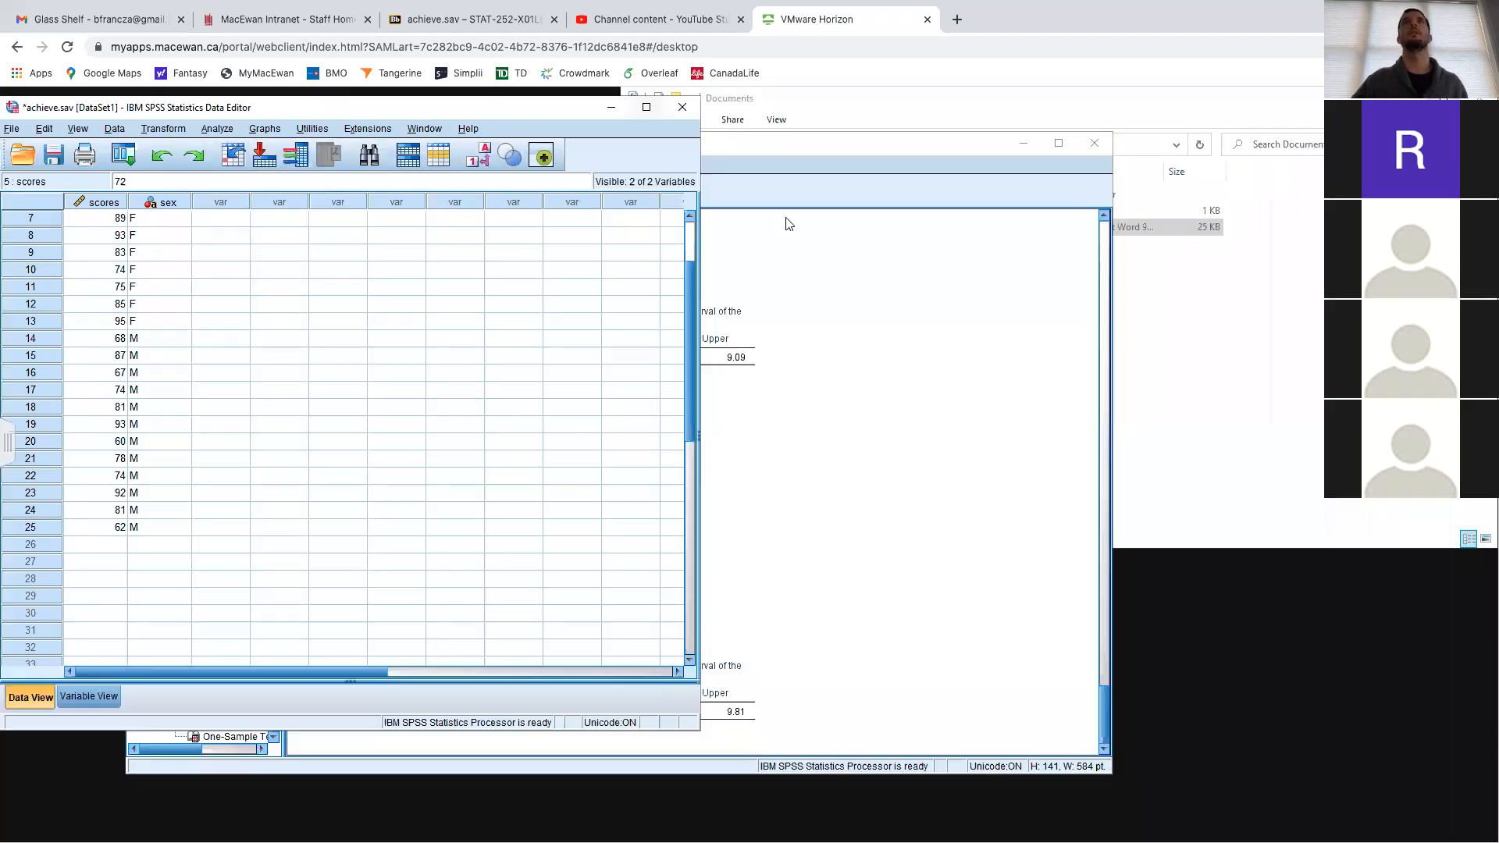
Run Descriptives on scores with the range added to the mean, standard deviation, minimum and maximum
click(217, 129)
mouse_move(296, 169)
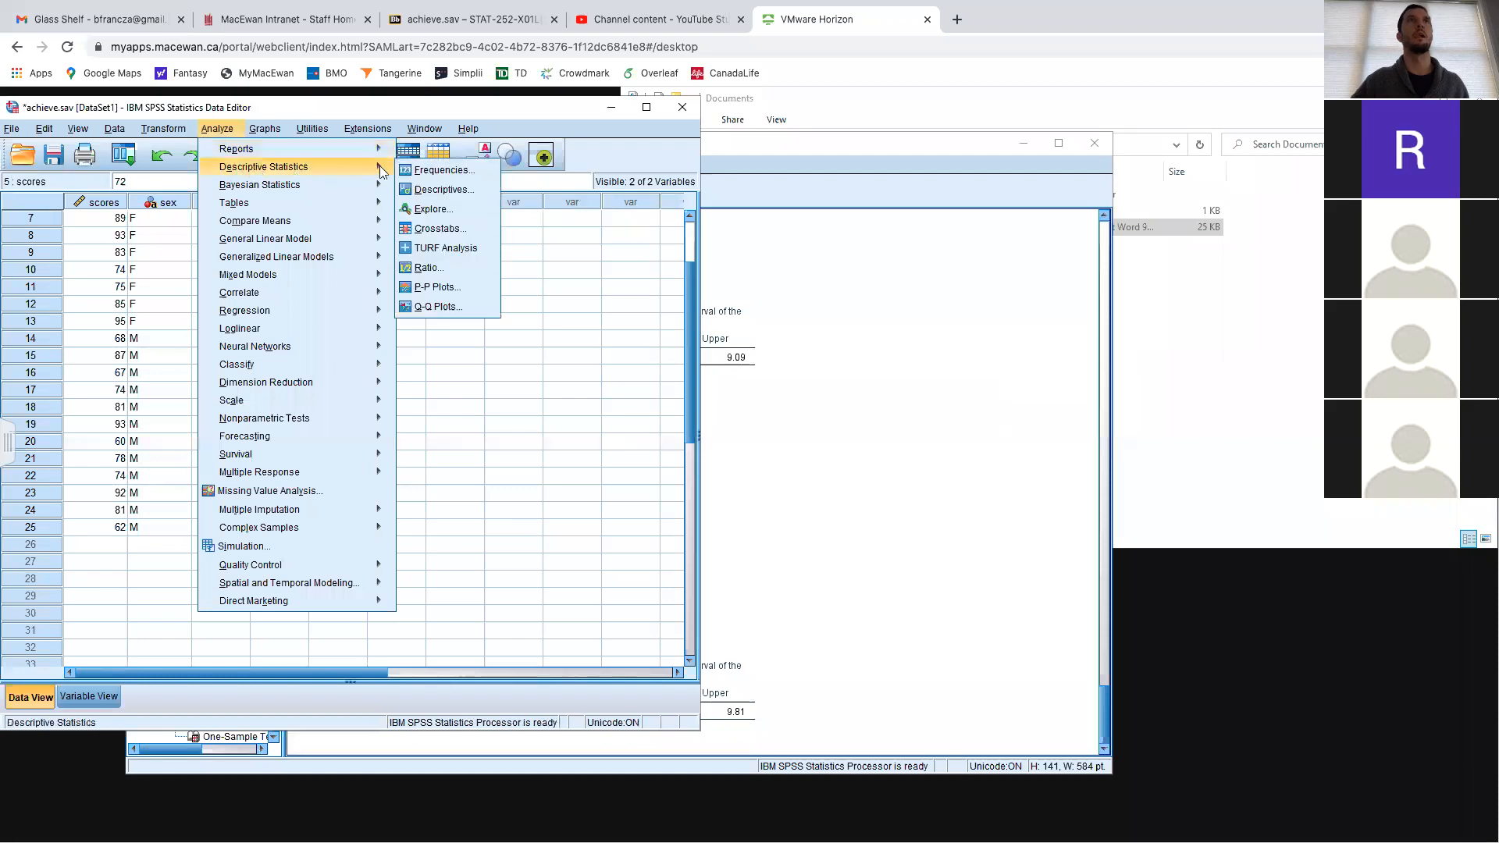
click(437, 190)
drag(406, 312, 680, 294)
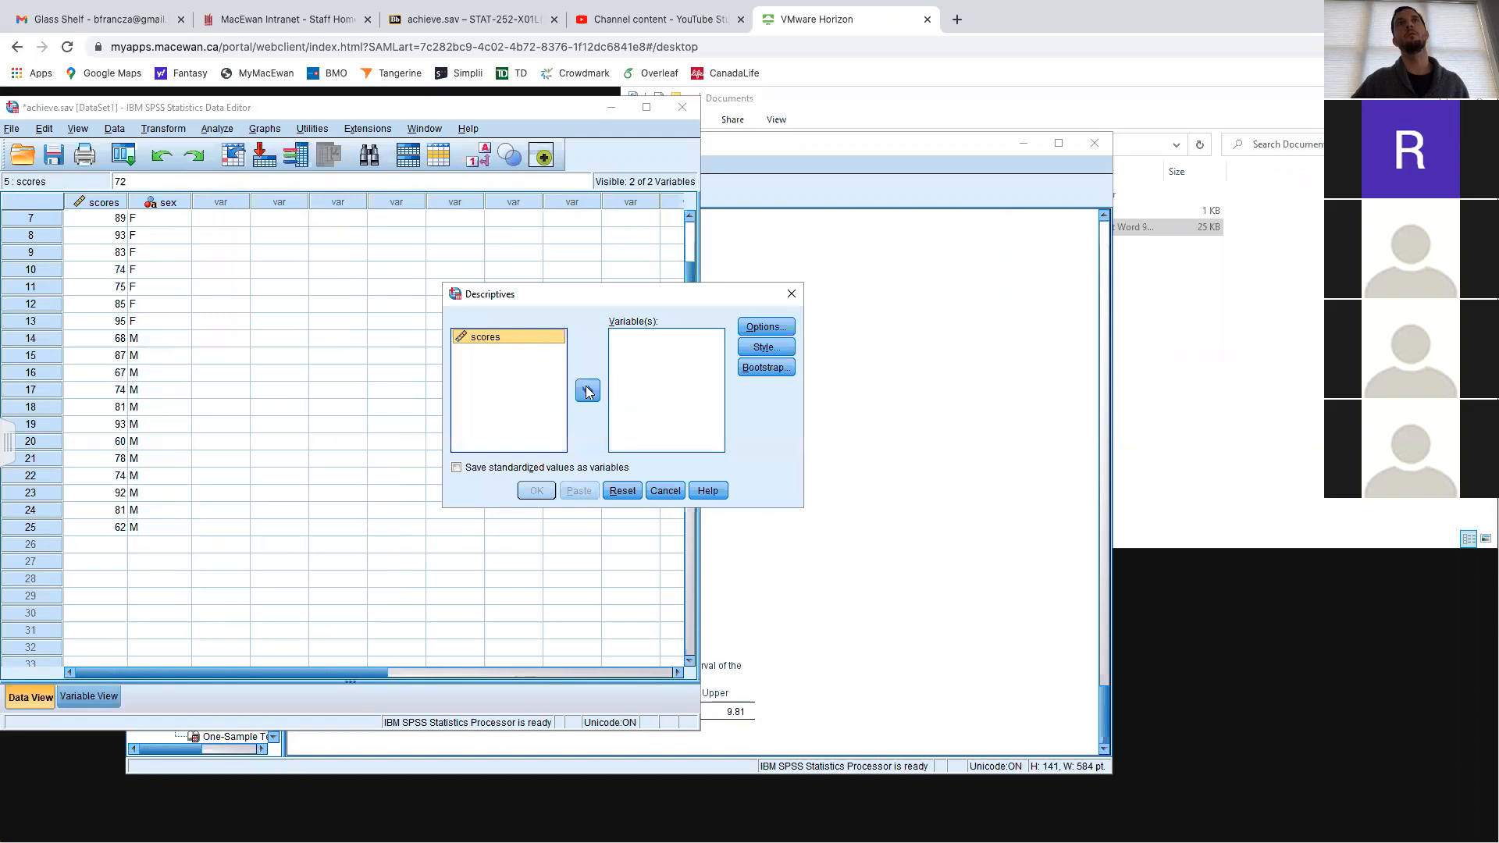
click(588, 390)
click(773, 326)
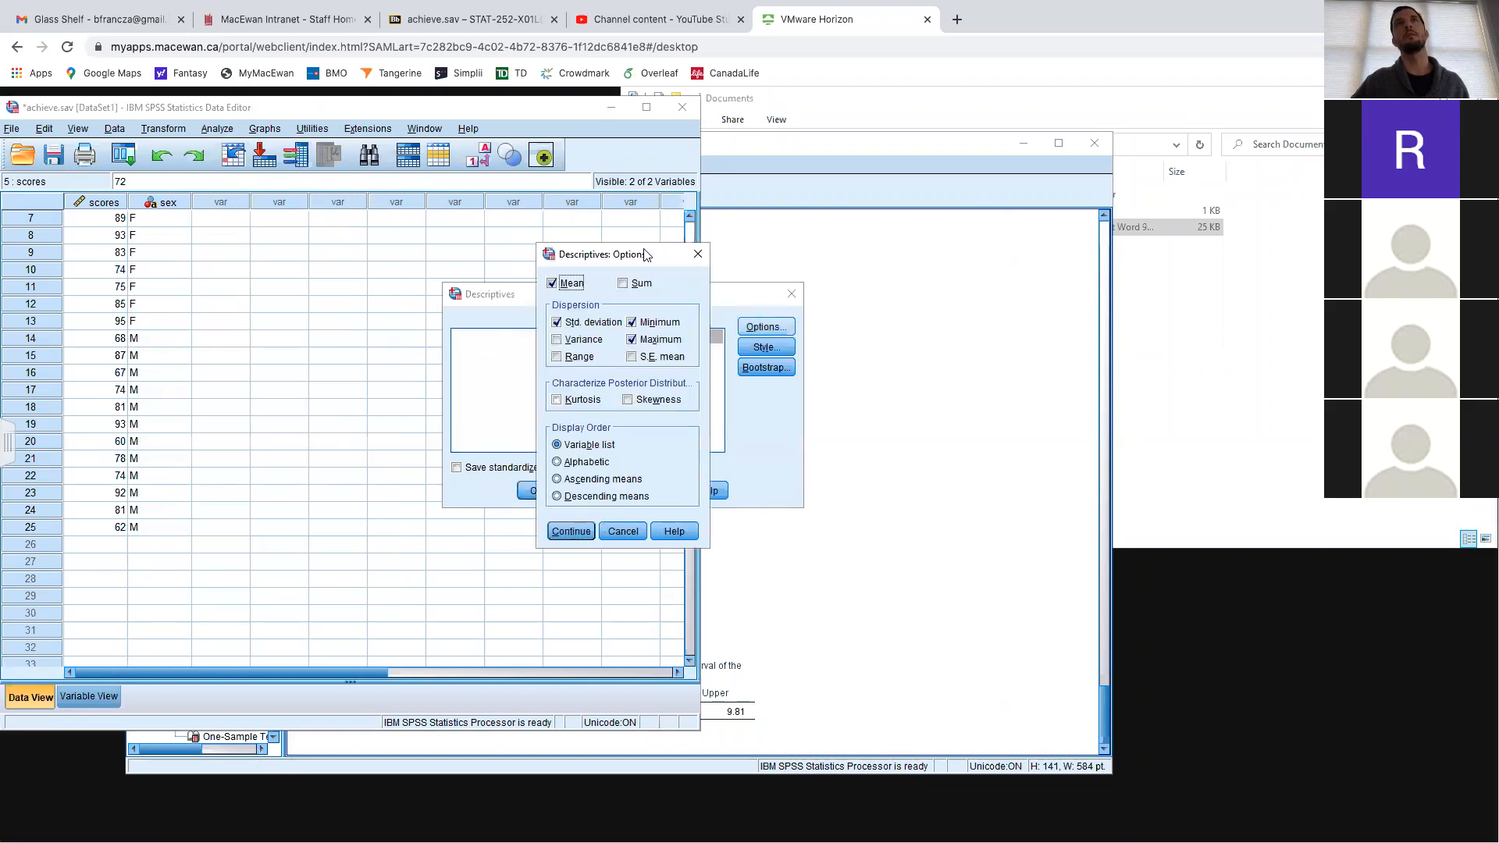
drag(646, 255, 514, 301)
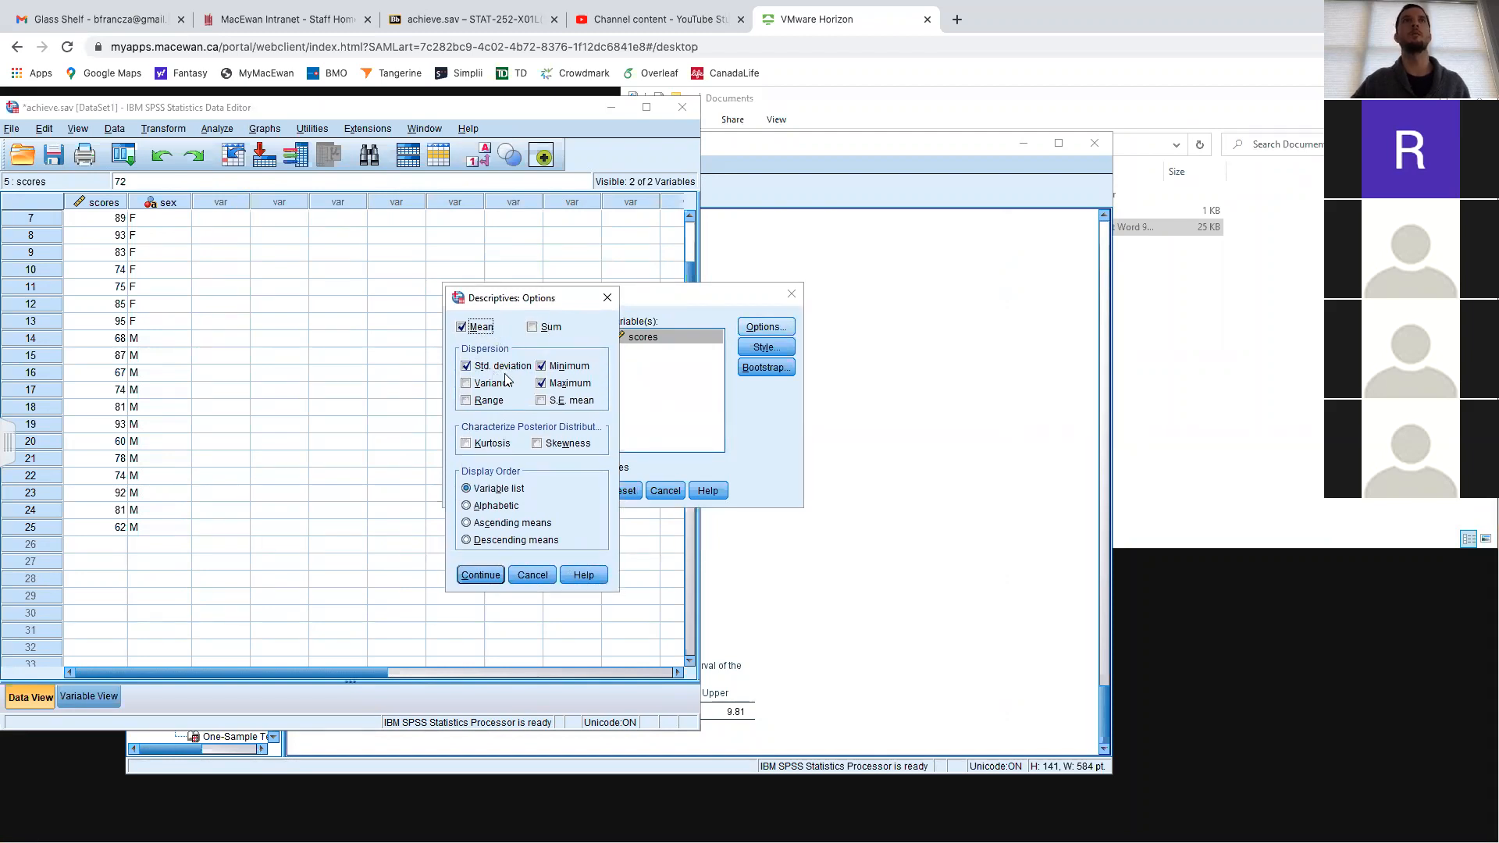
click(483, 401)
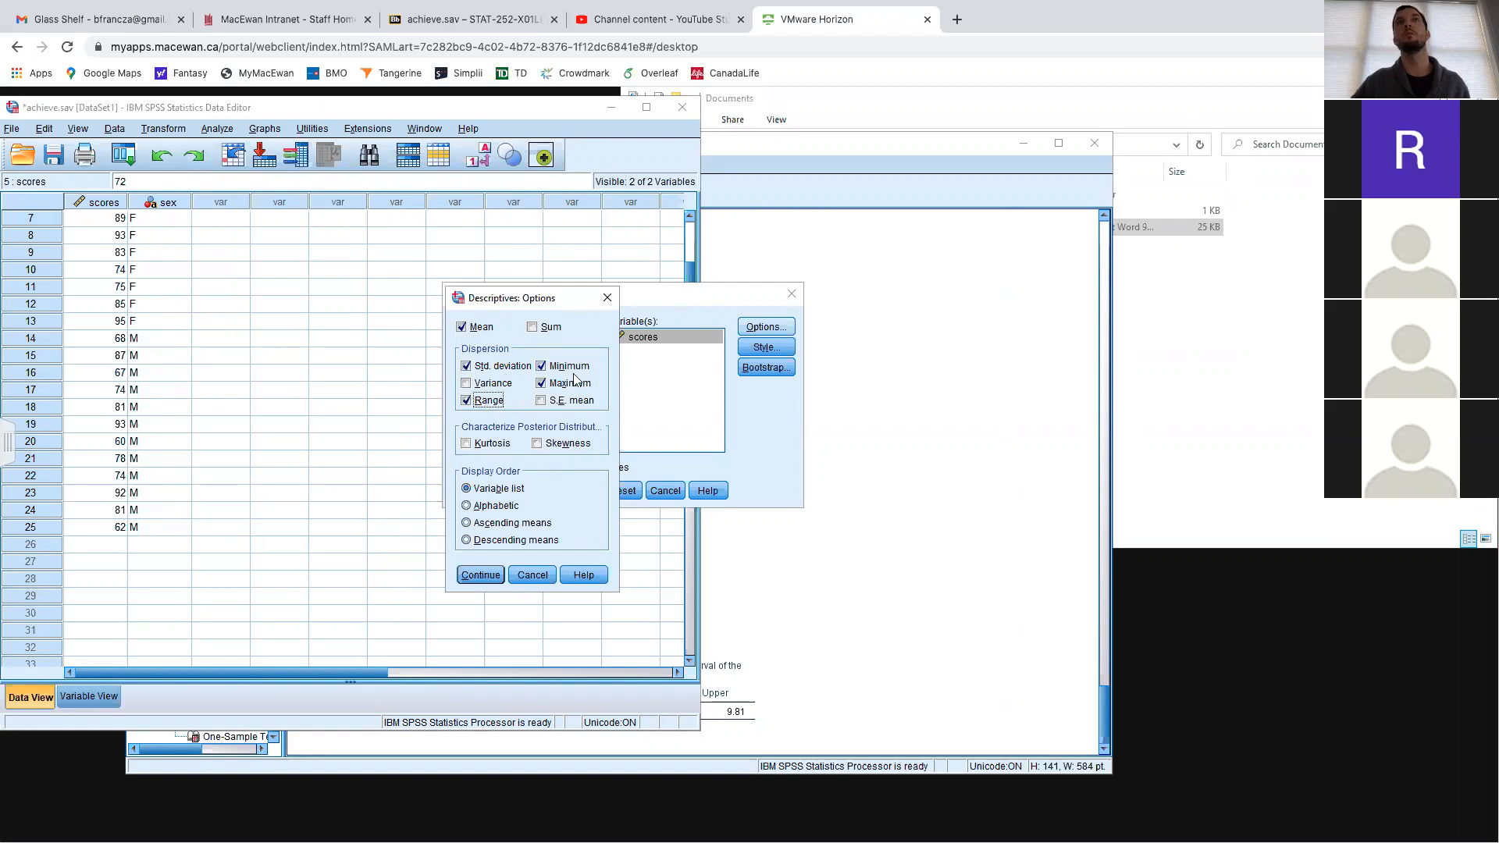
click(532, 577)
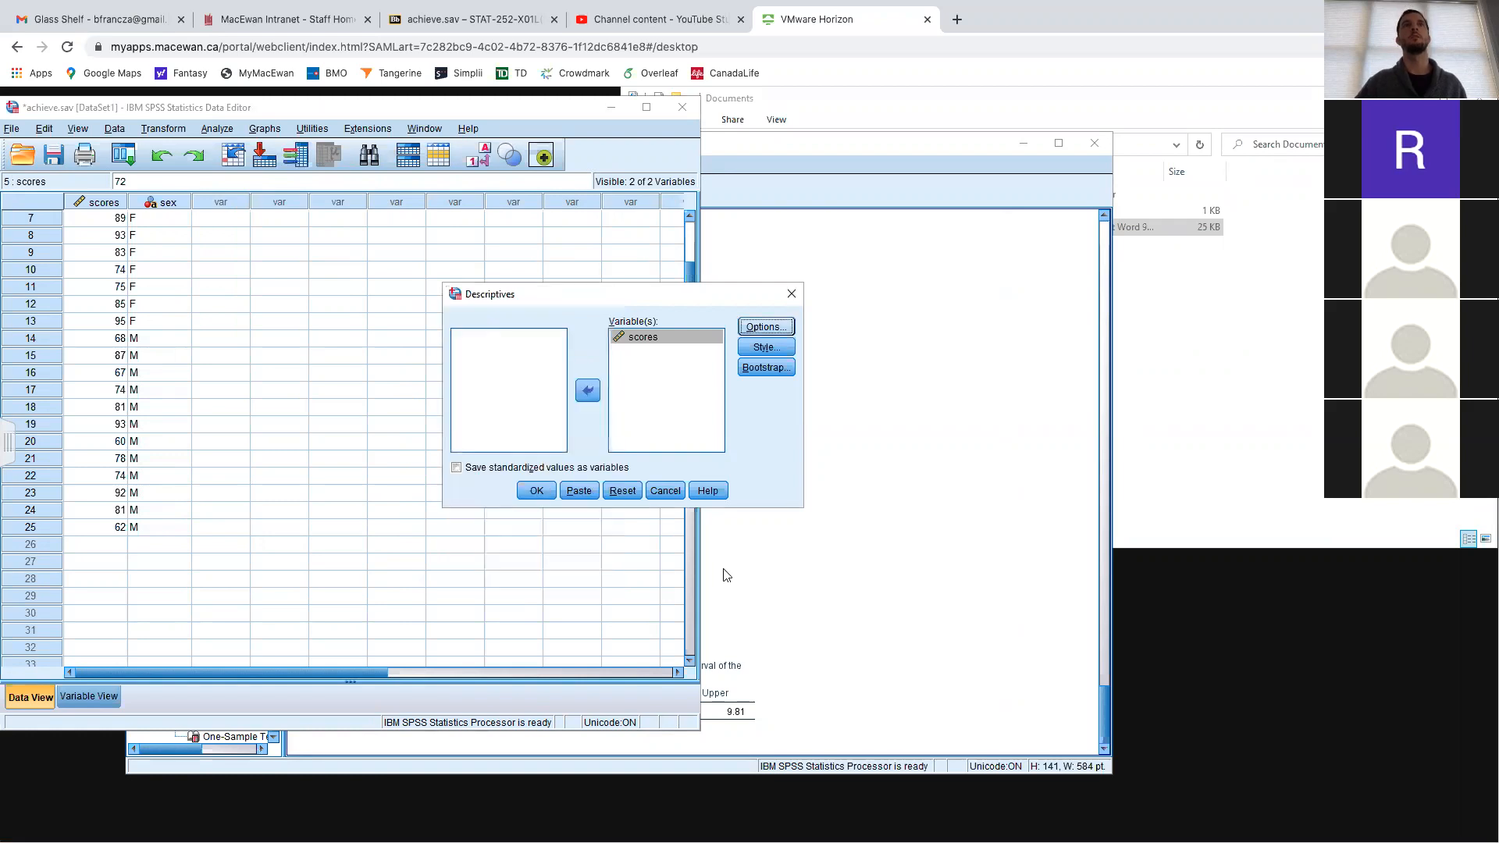
click(536, 491)
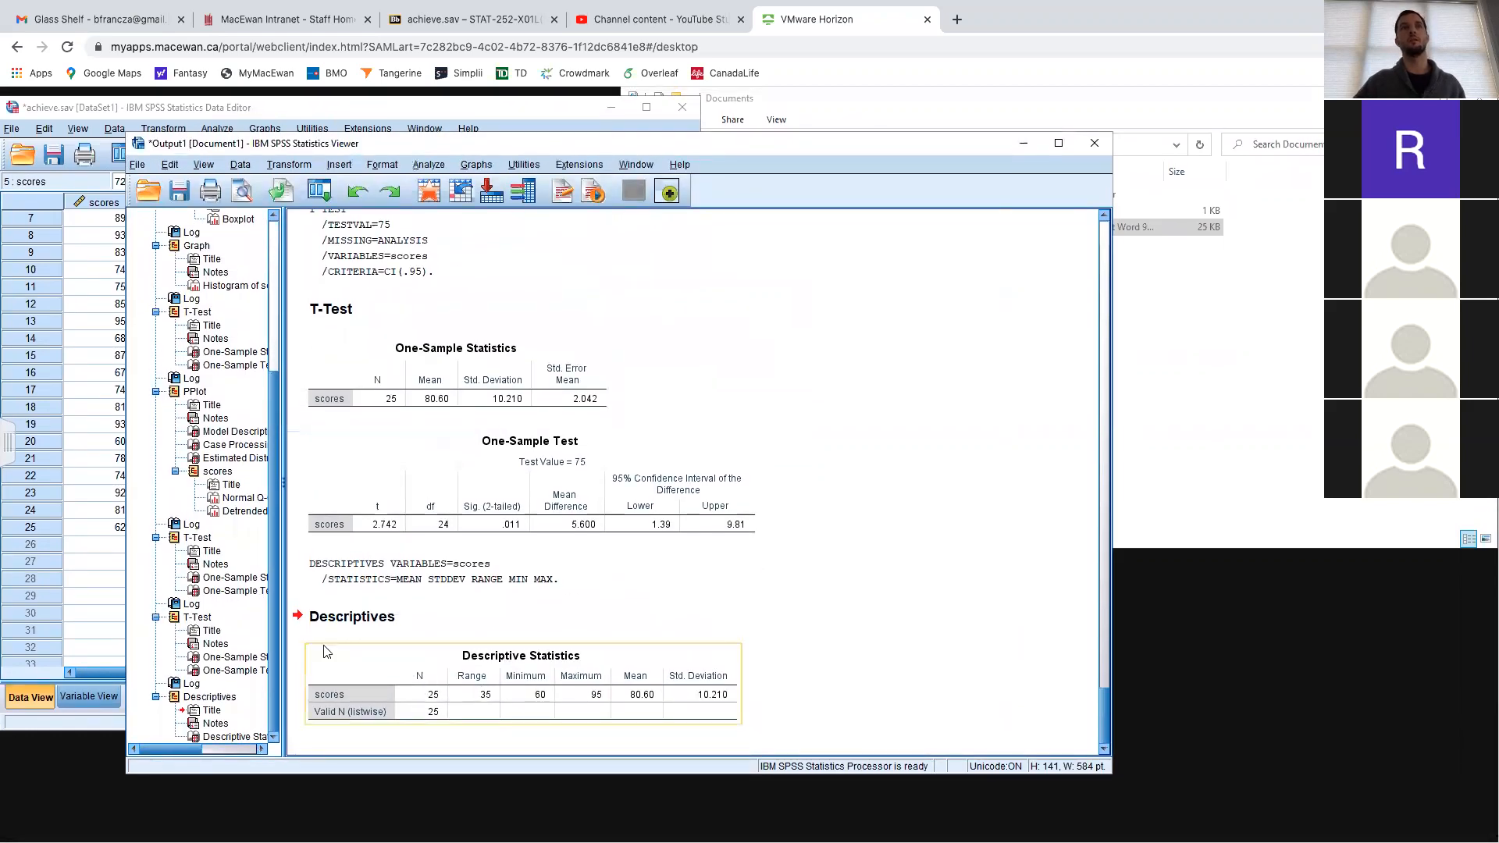
Capture a screenshot of the Descriptive Statistics table in the SPSS output and insert it as a picture under item 8 in Word
key(super+shift+4)
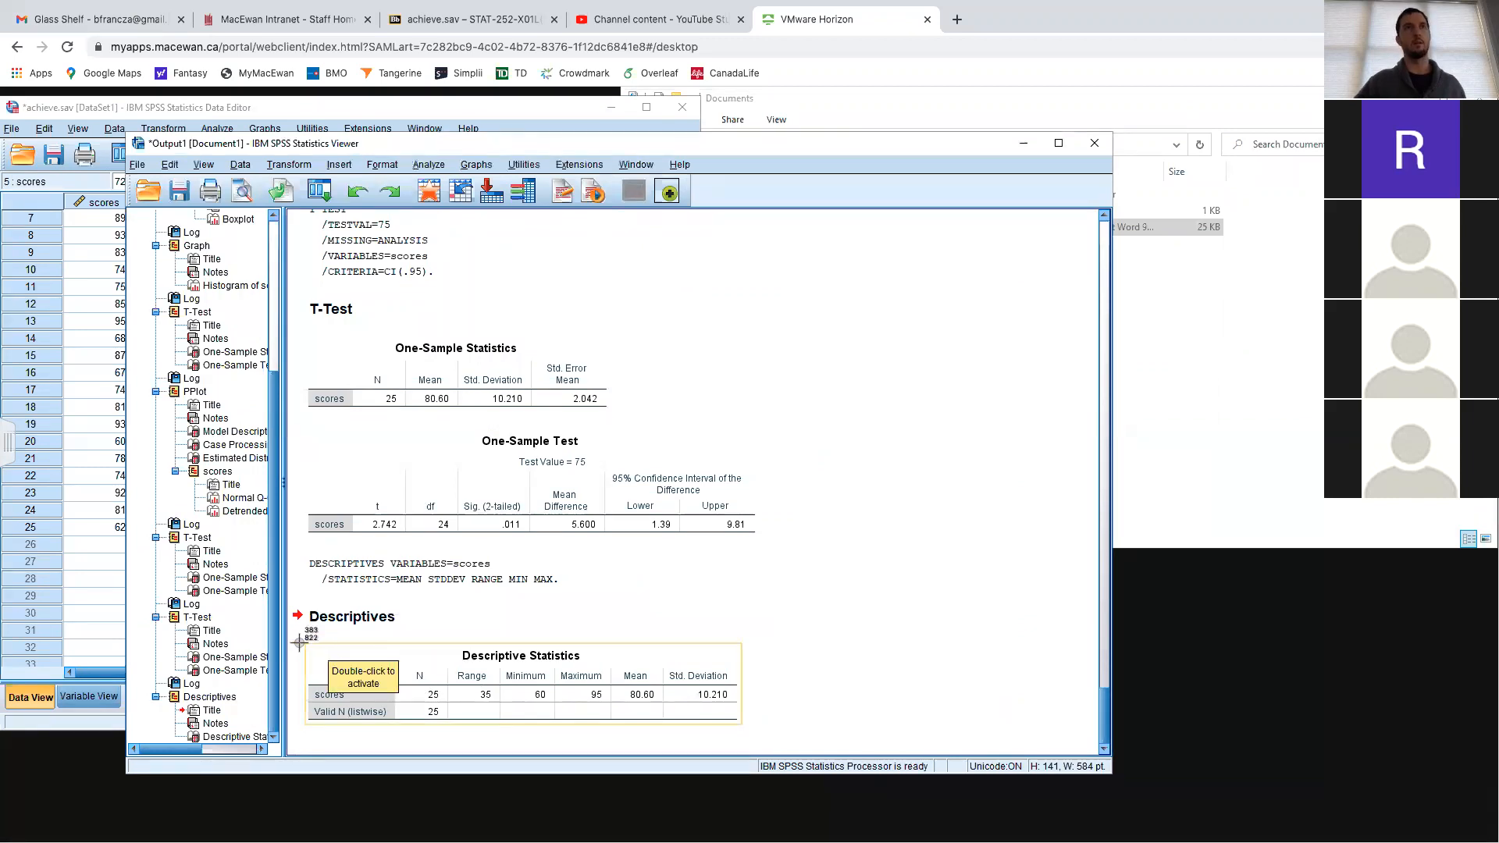
drag(304, 642, 751, 726)
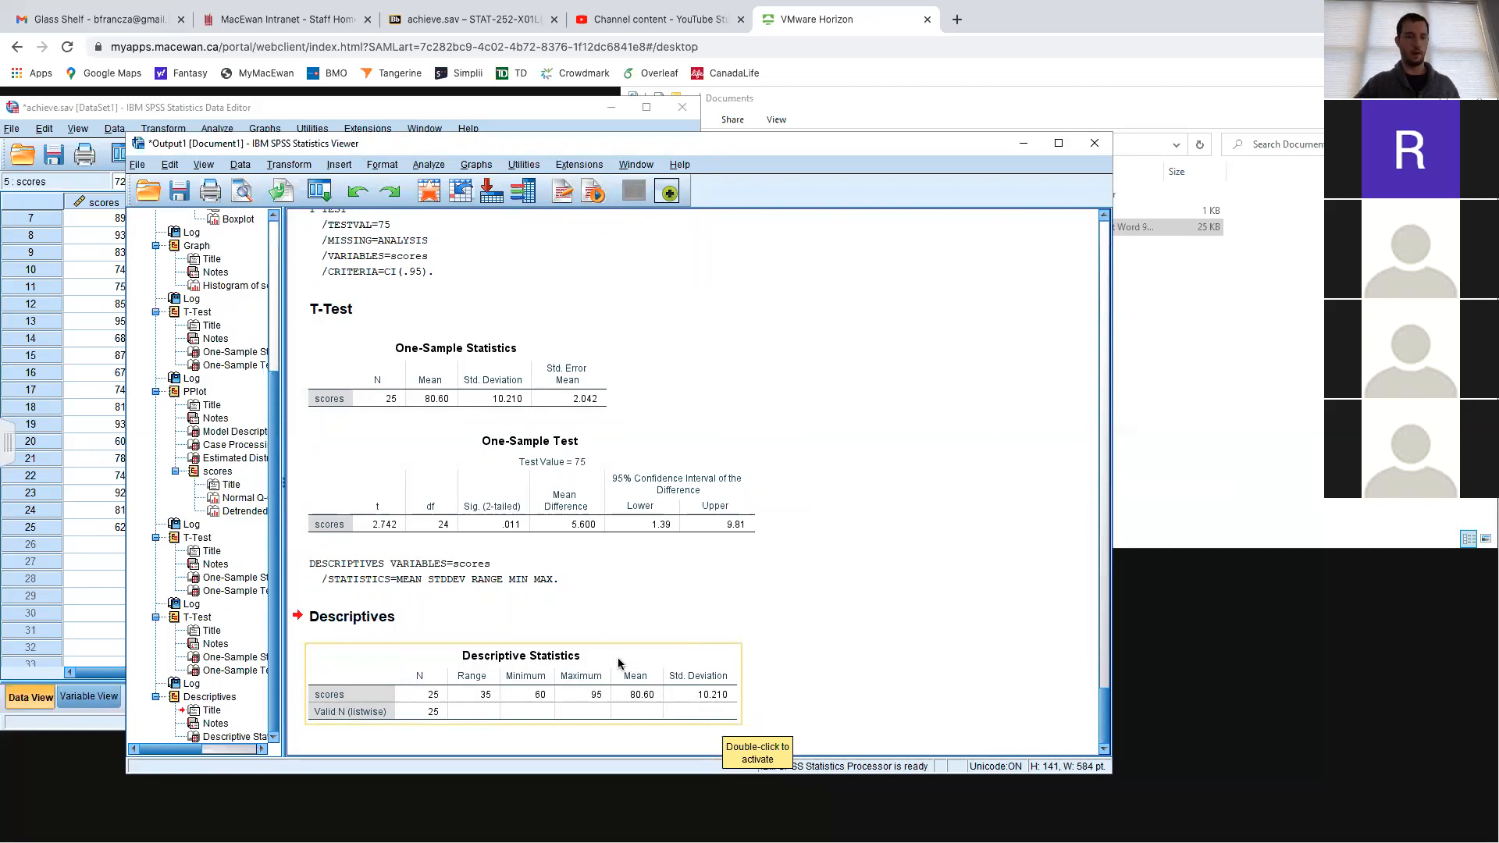
key(super+Tab)
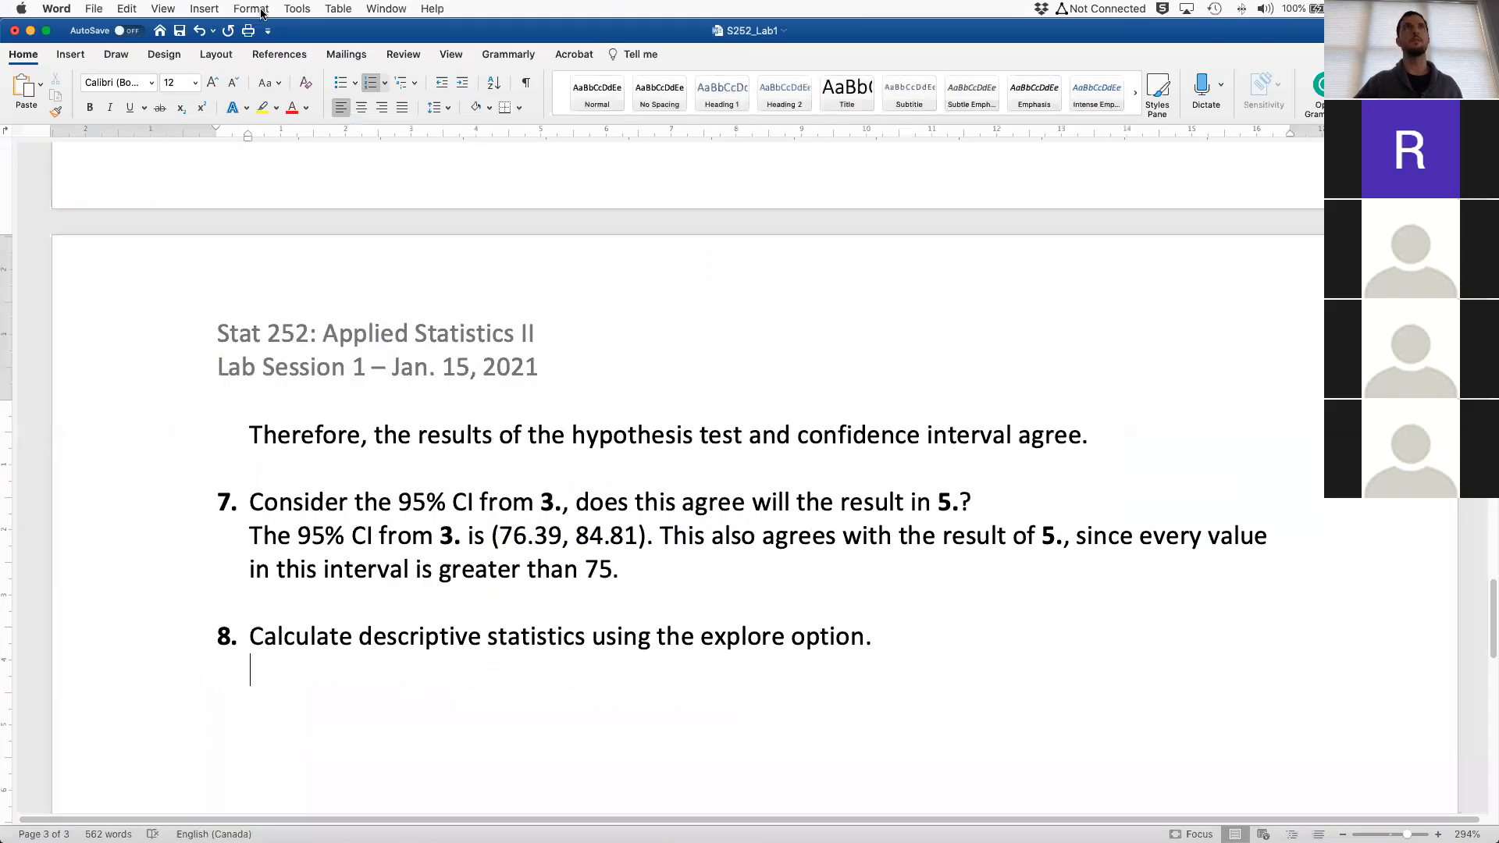
click(74, 55)
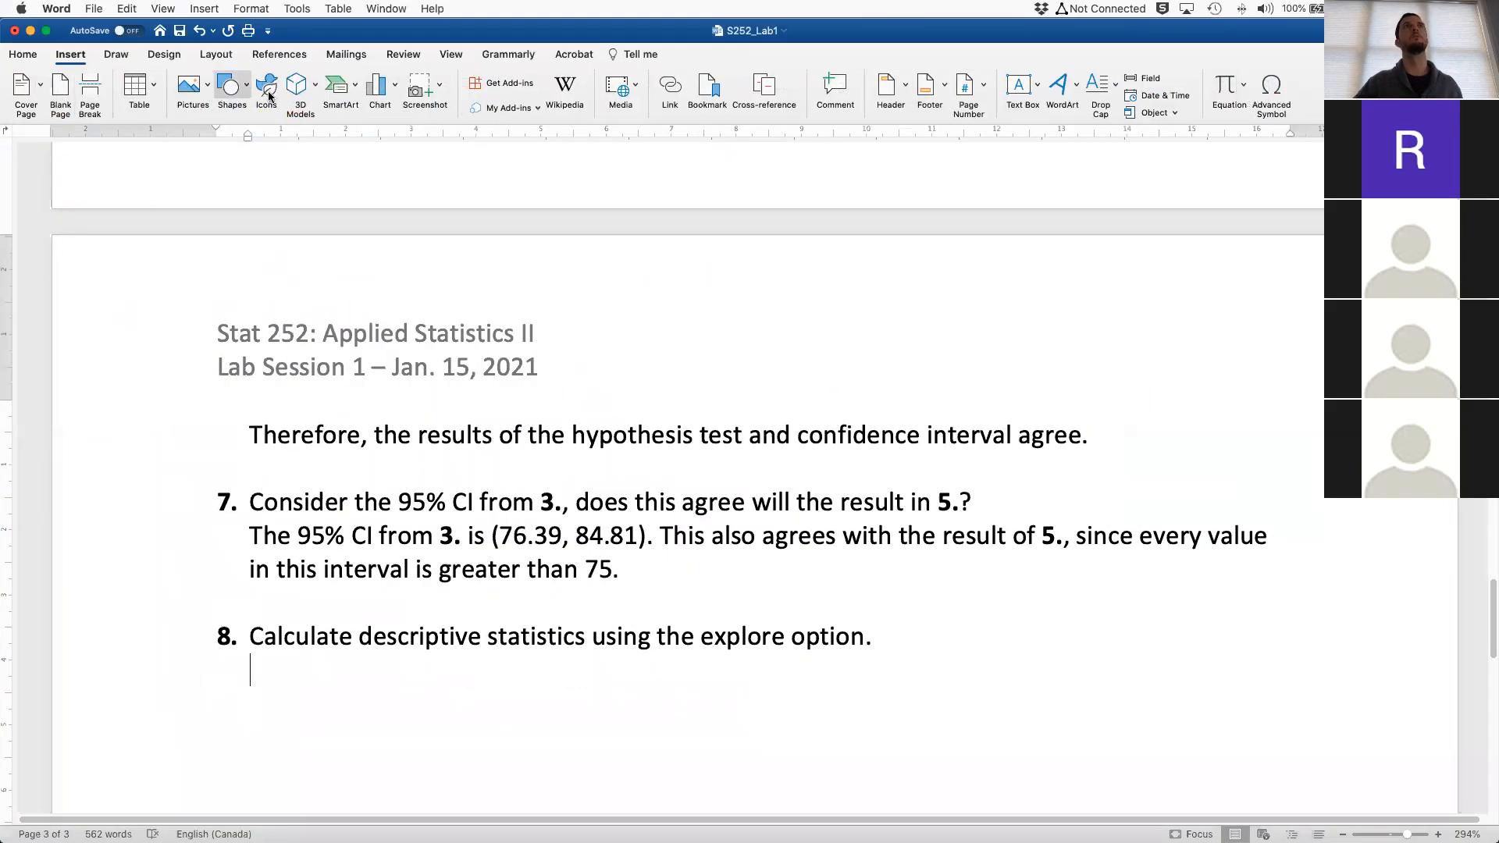
click(193, 86)
click(228, 131)
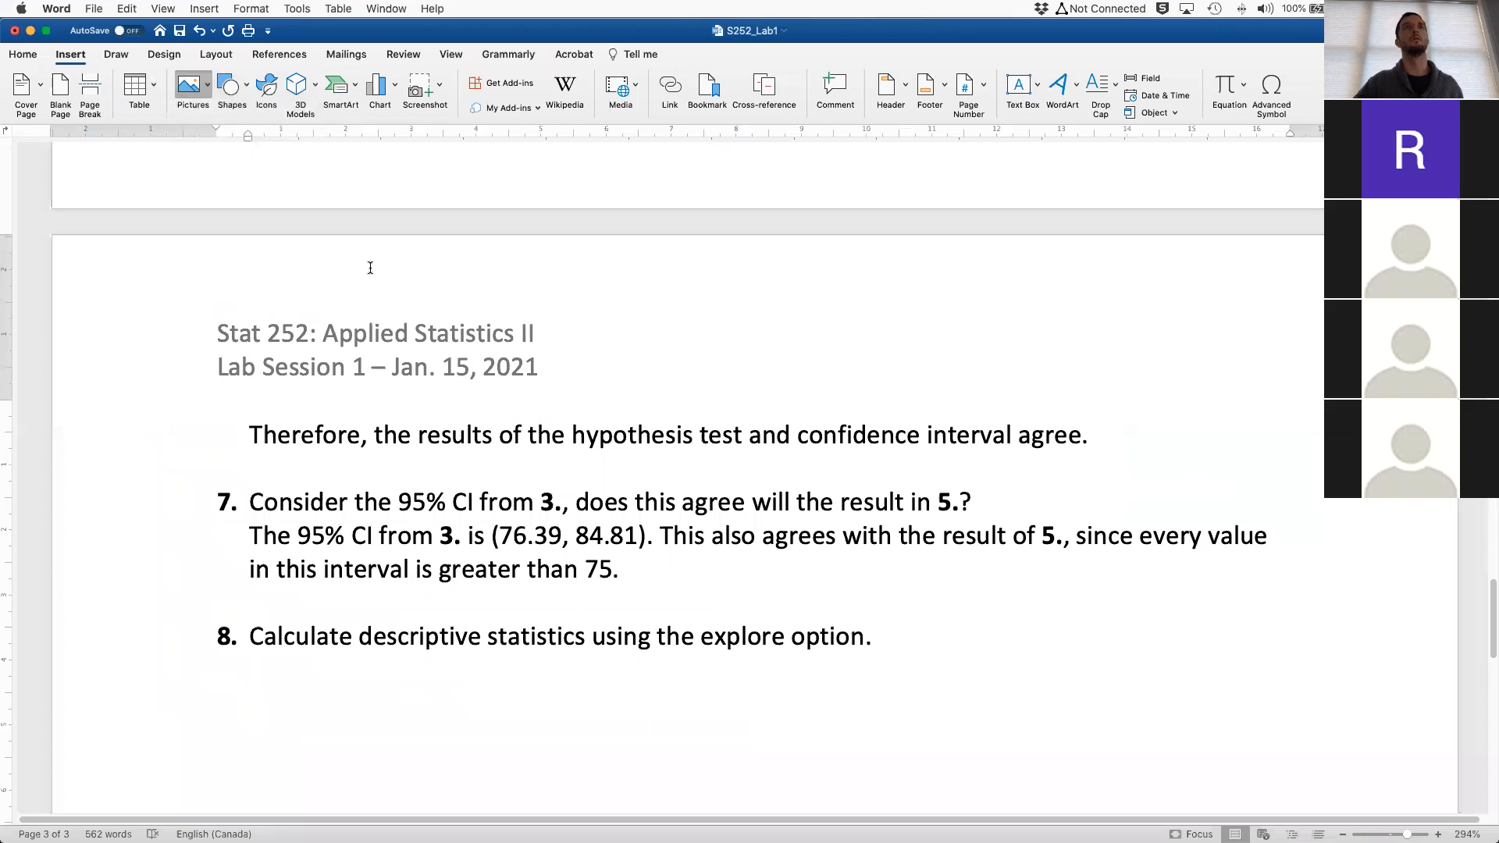
click(578, 456)
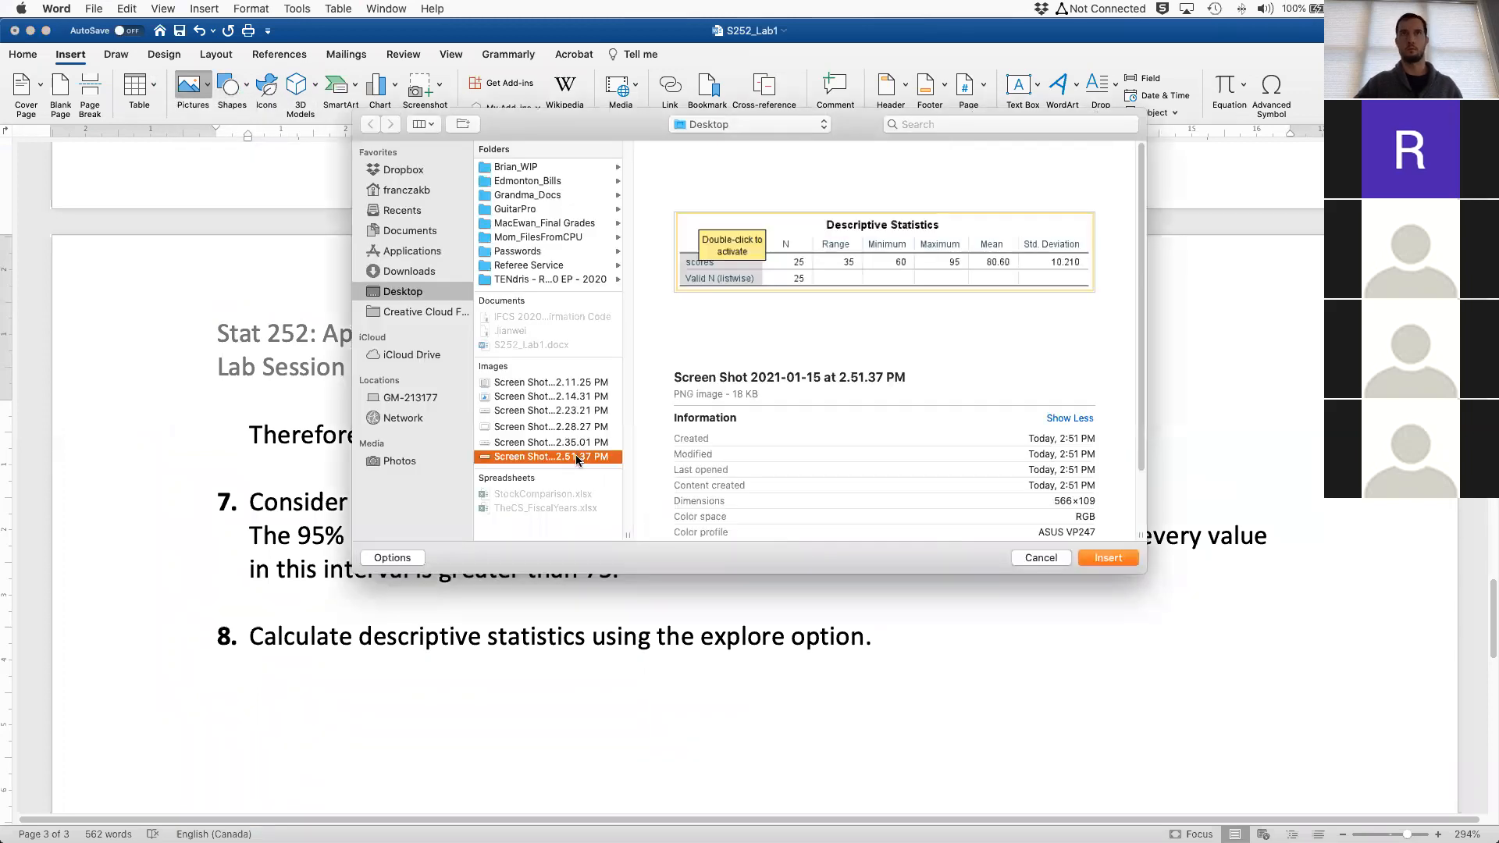
double_click(578, 456)
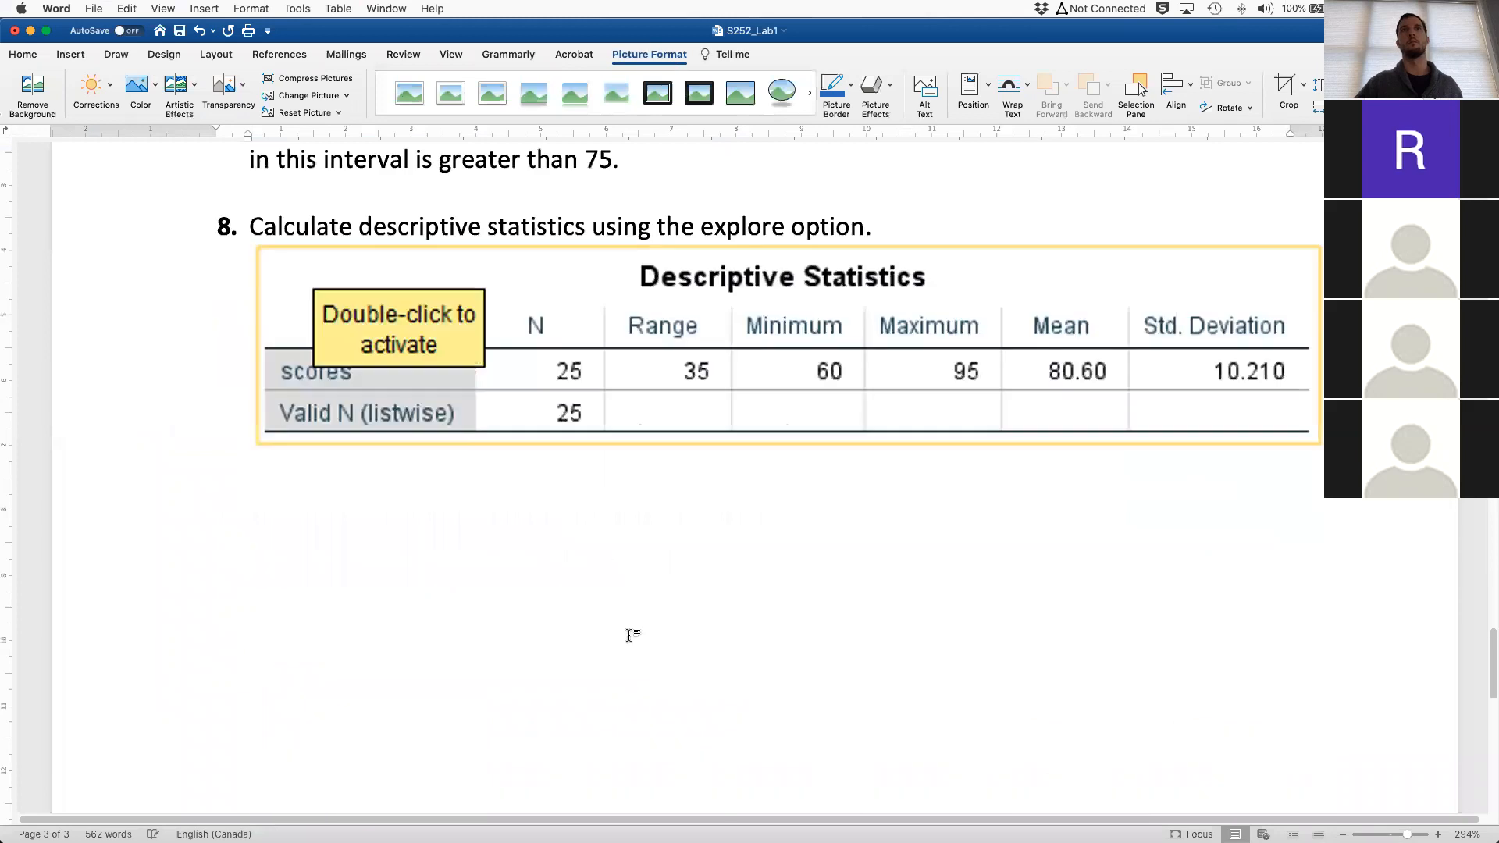
Shrink the Descriptive Statistics picture under item 8 to about 10 cm wide and save the document
scroll(872, 355, up, 2)
drag(1327, 503, 722, 461)
scroll(802, 492, up, 1)
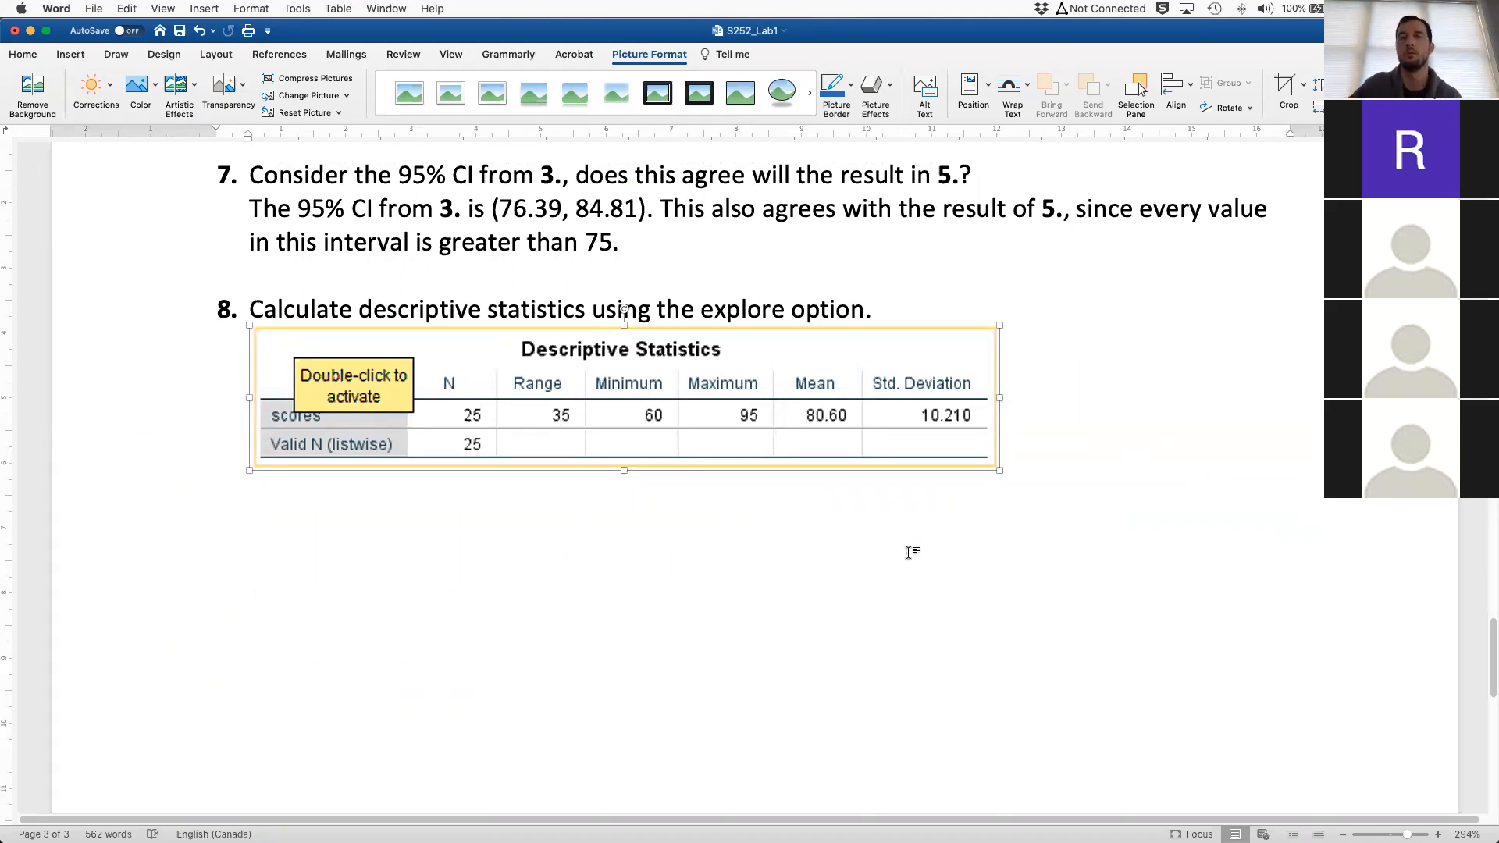
drag(1001, 471, 901, 443)
scroll(890, 484, up, 4)
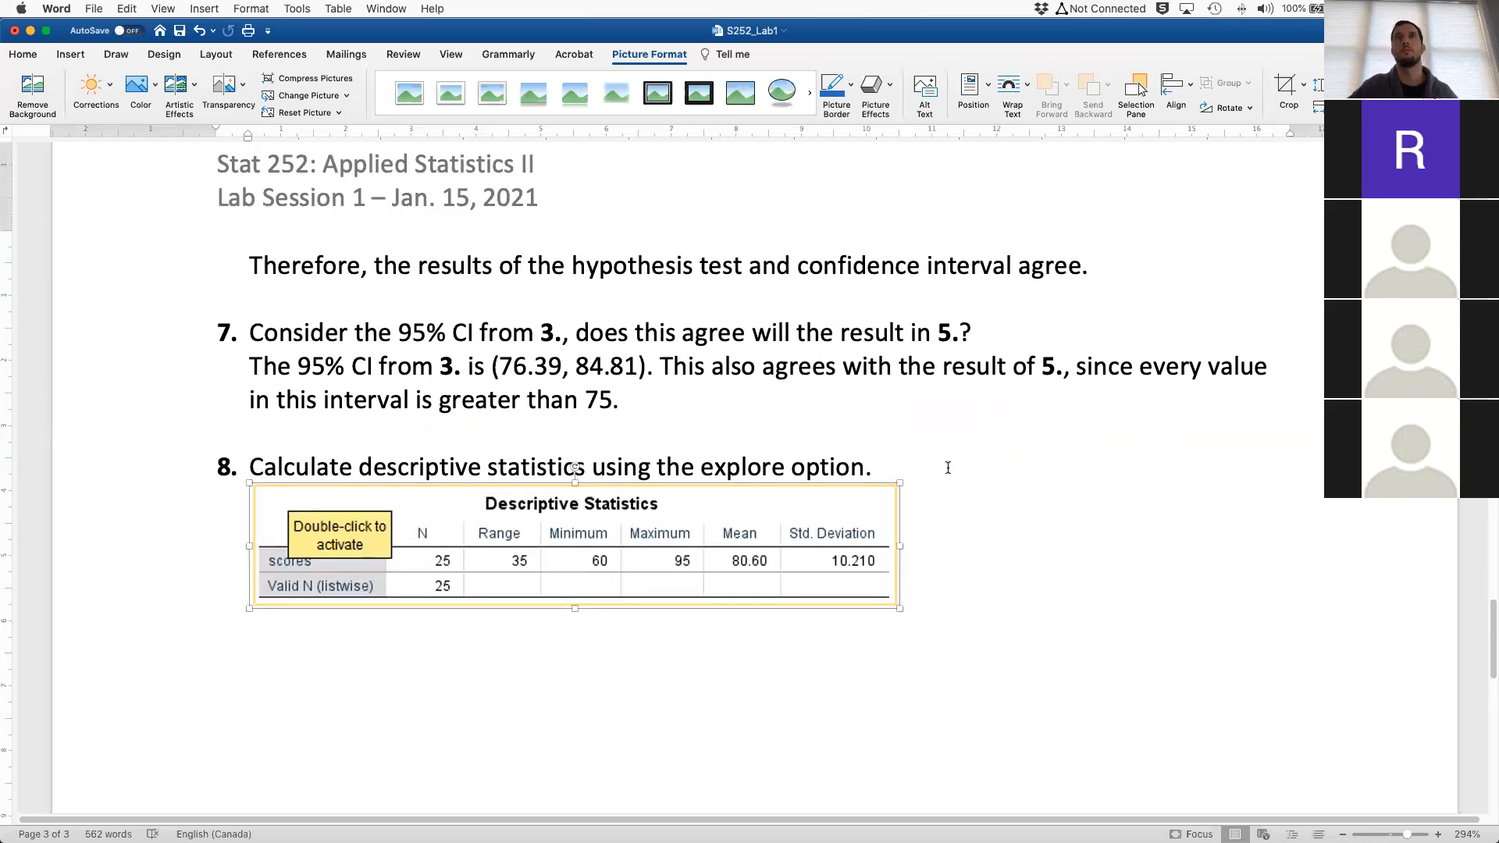
click(948, 467)
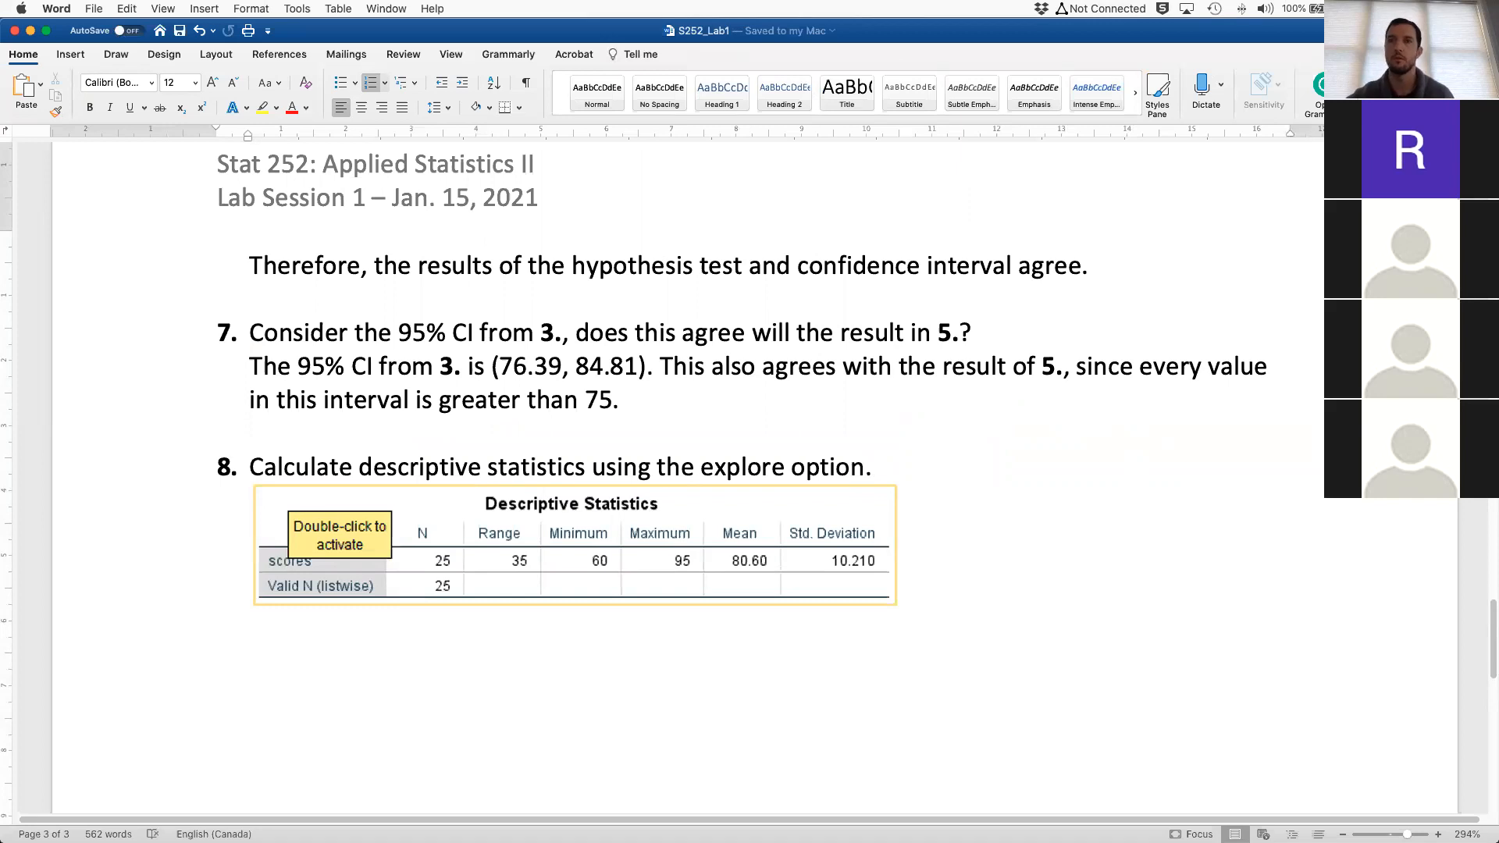
Add a blank line below the Descriptive Statistics picture and start an empty numbered item 9
scroll(781, 351, up, 1)
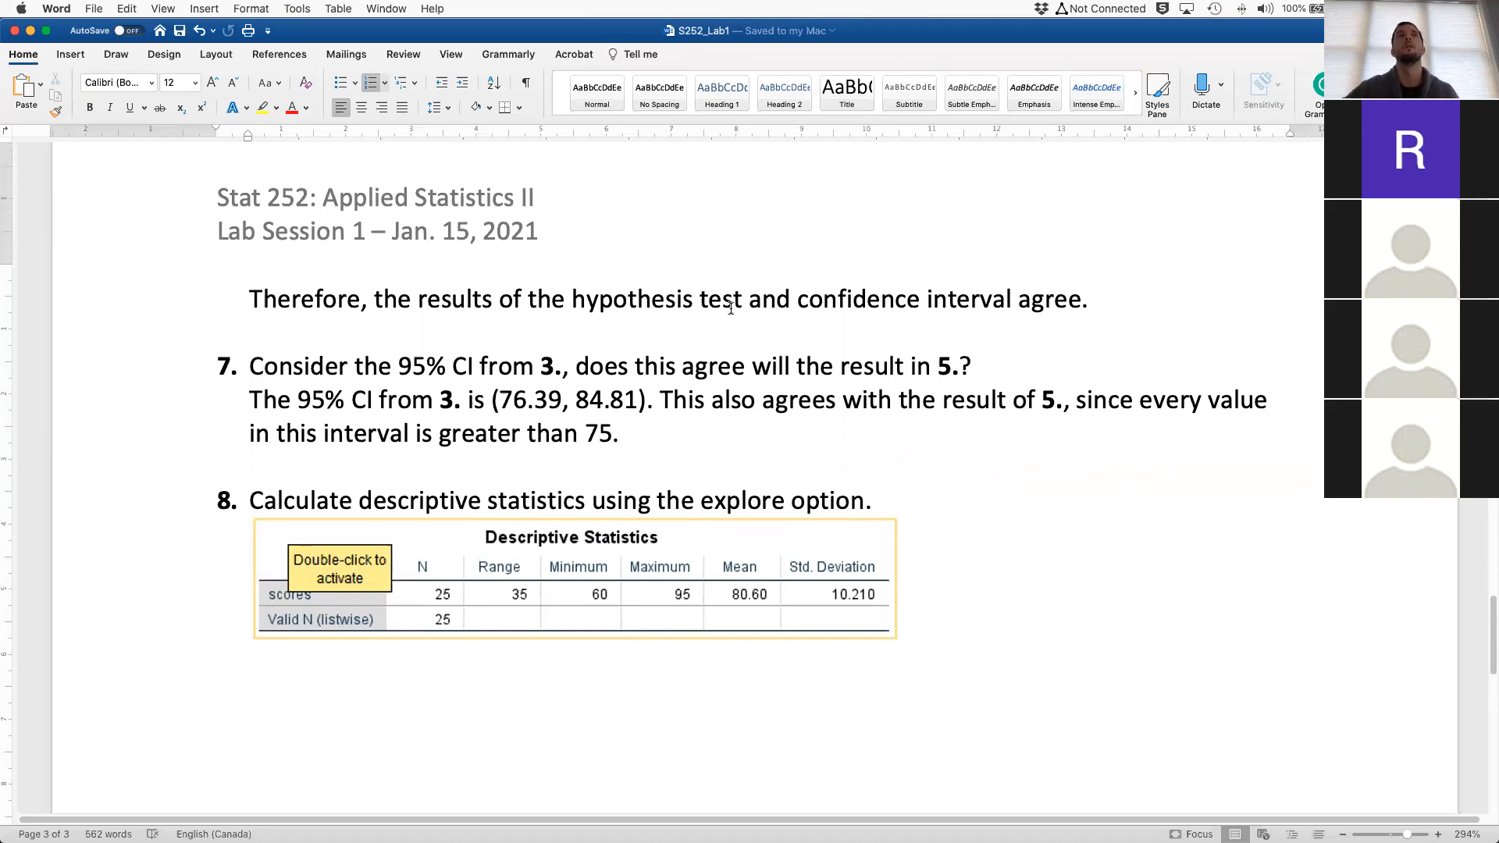
click(693, 478)
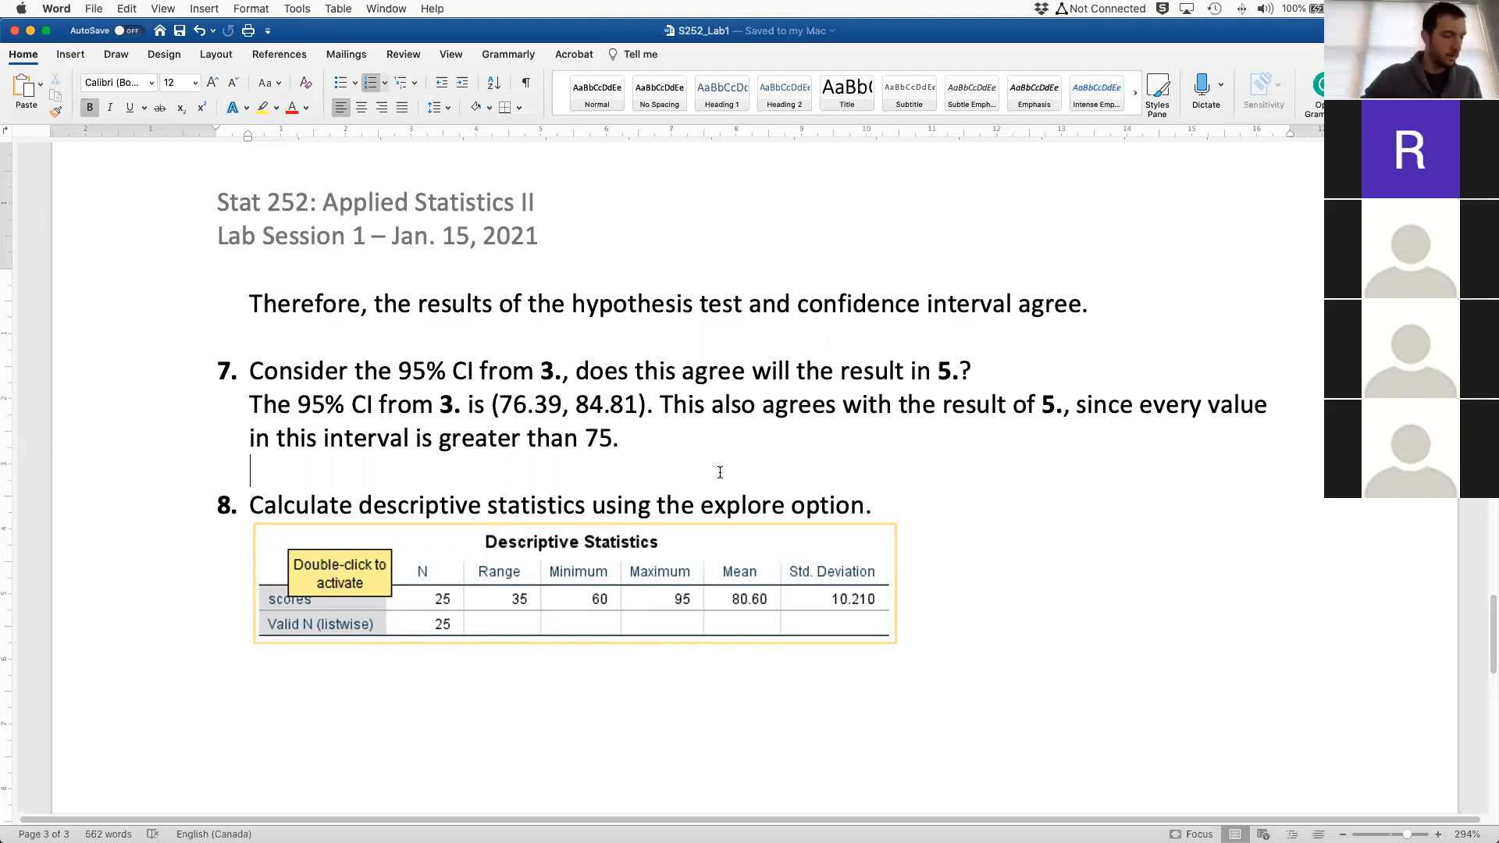
click(992, 630)
key(Return)
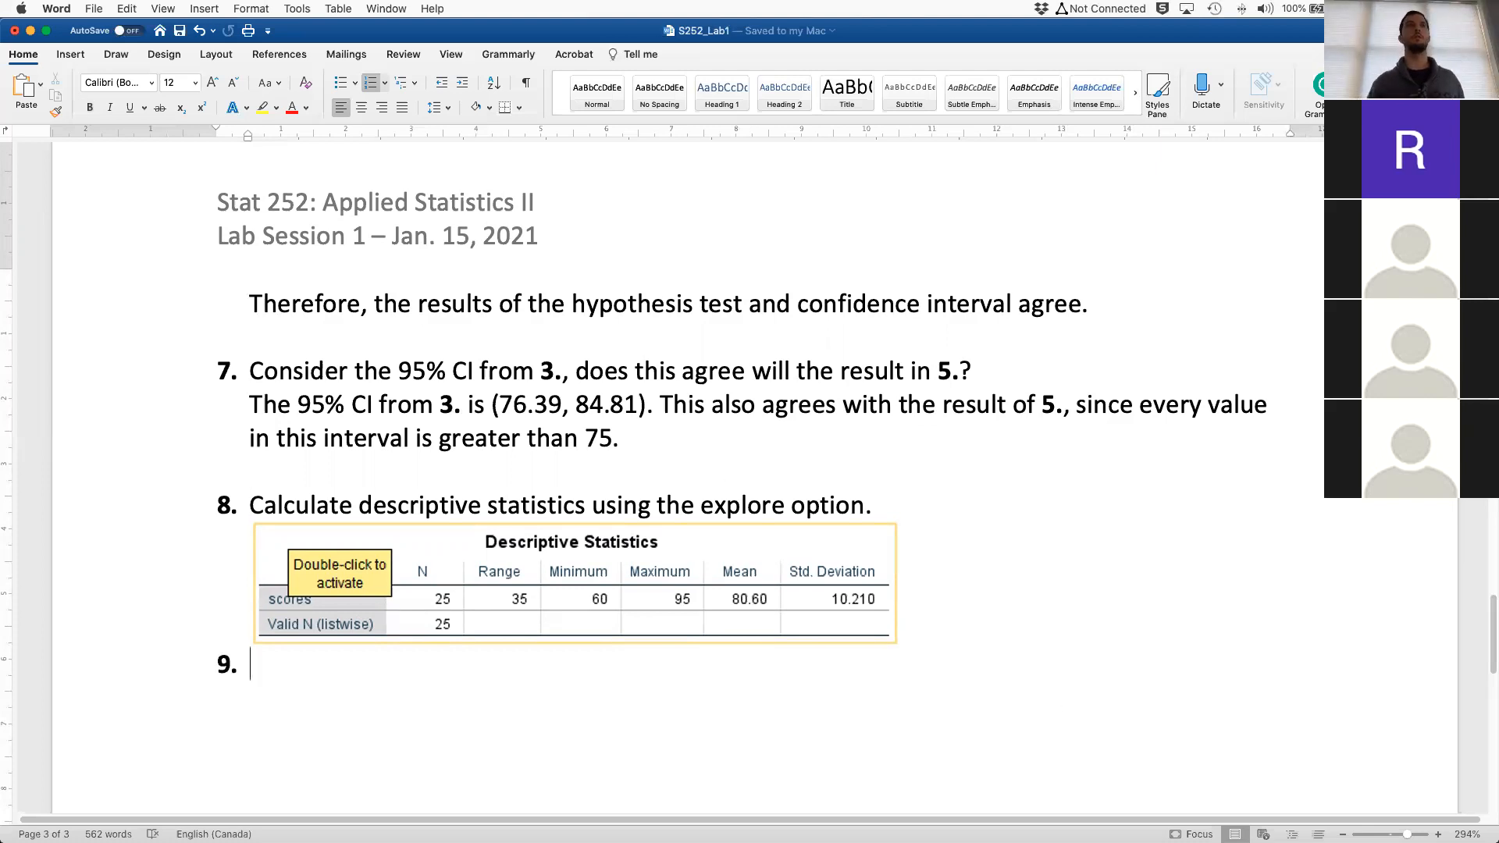
key(Return)
key(Down)
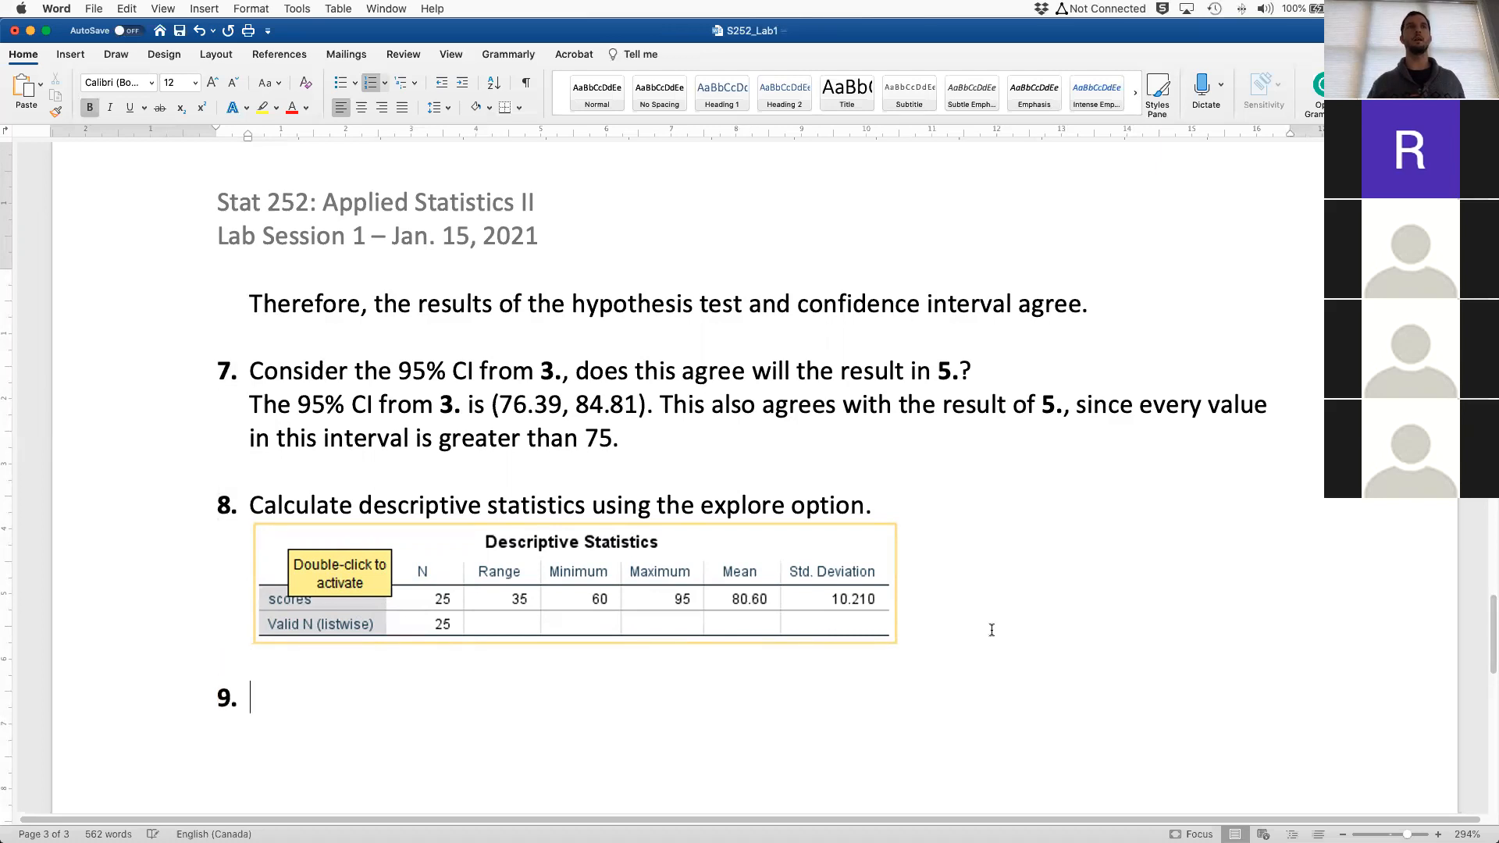
scroll(980, 621, down, 2)
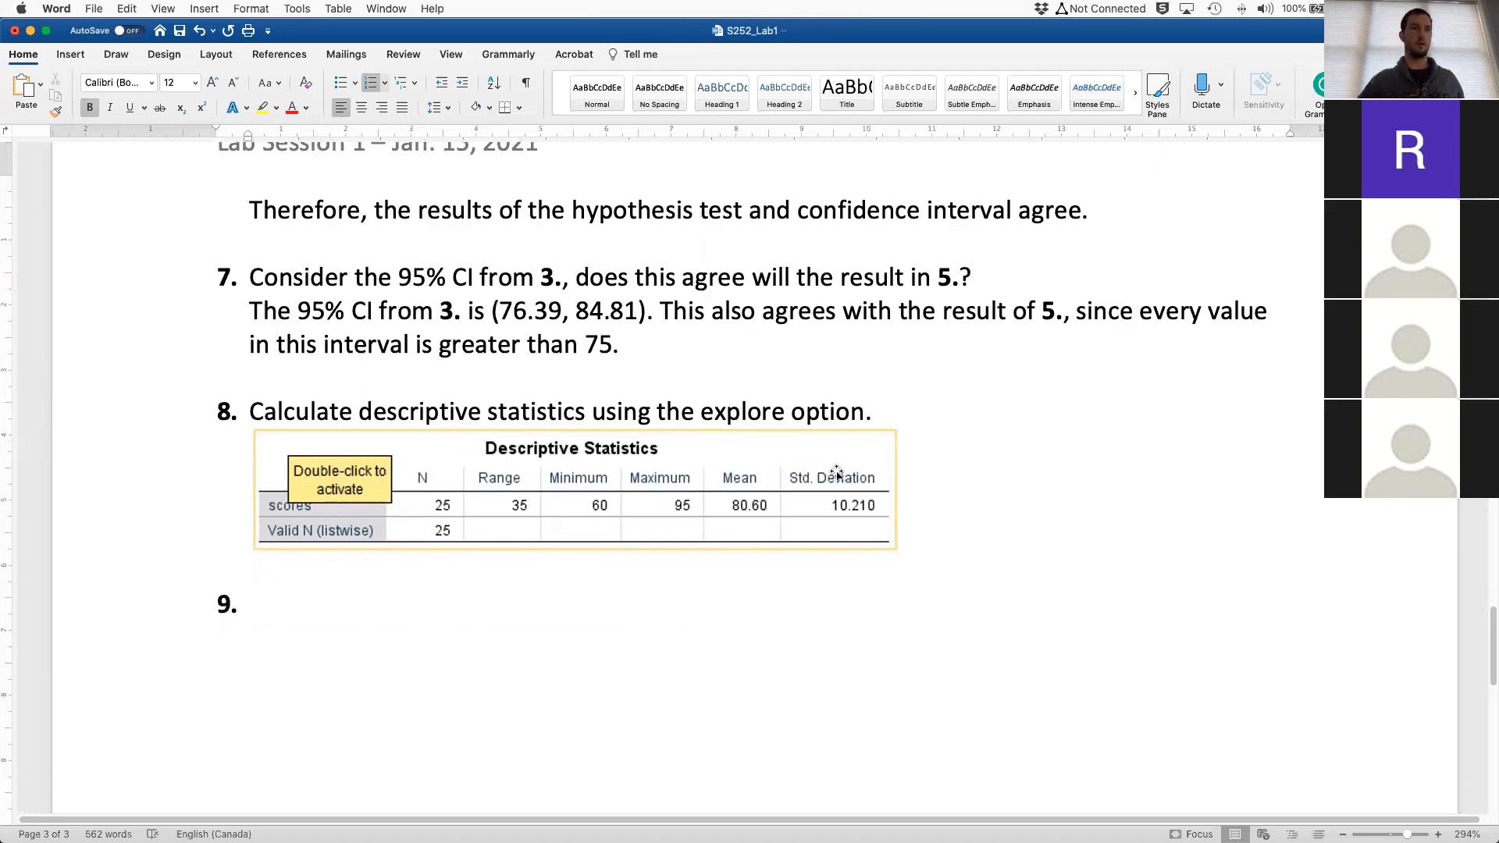
key(ctrl+Left)
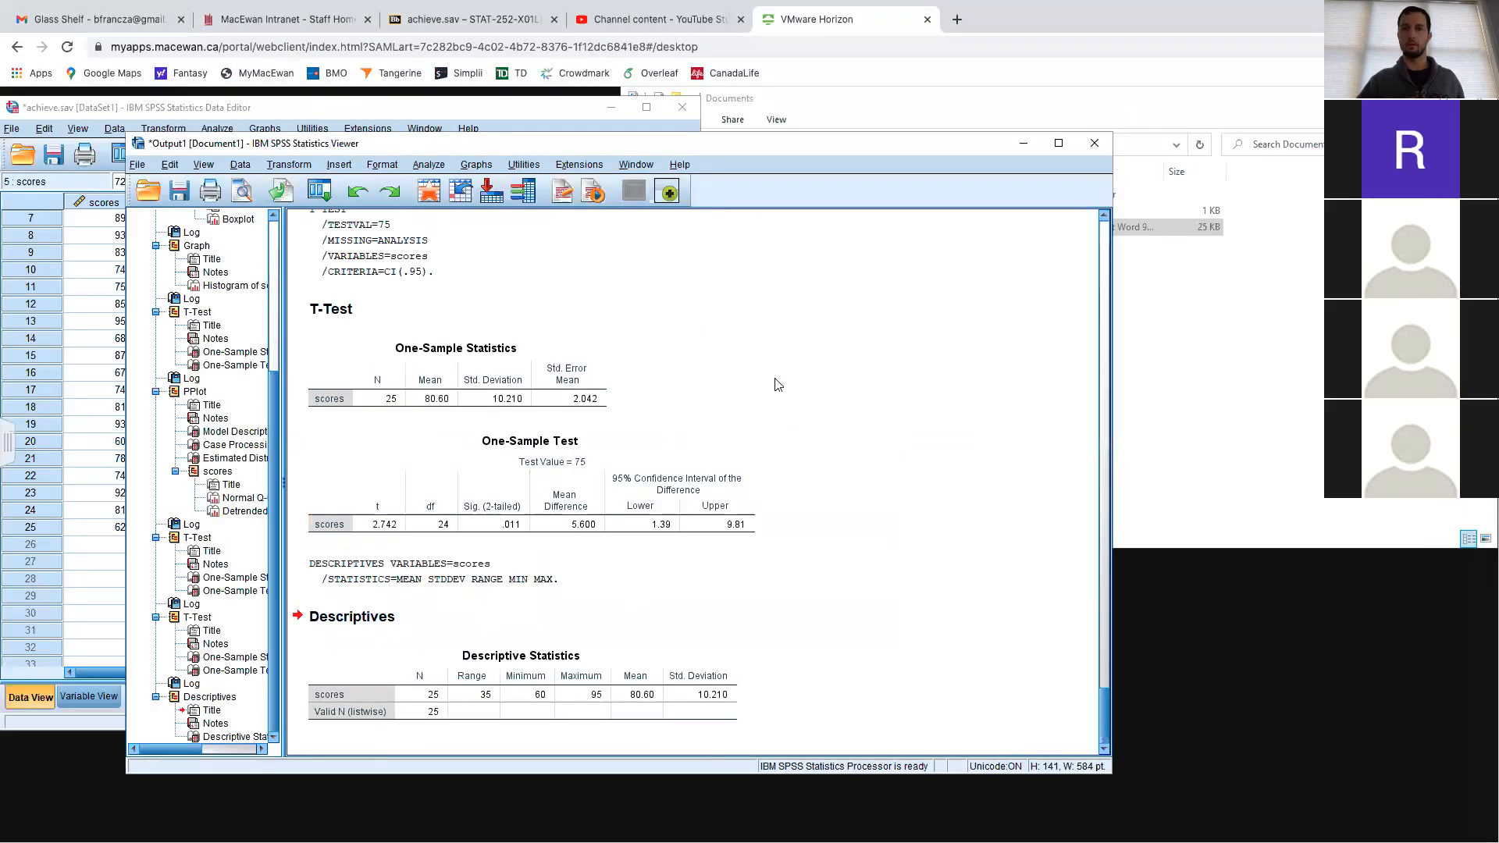
key(ctrl+Right)
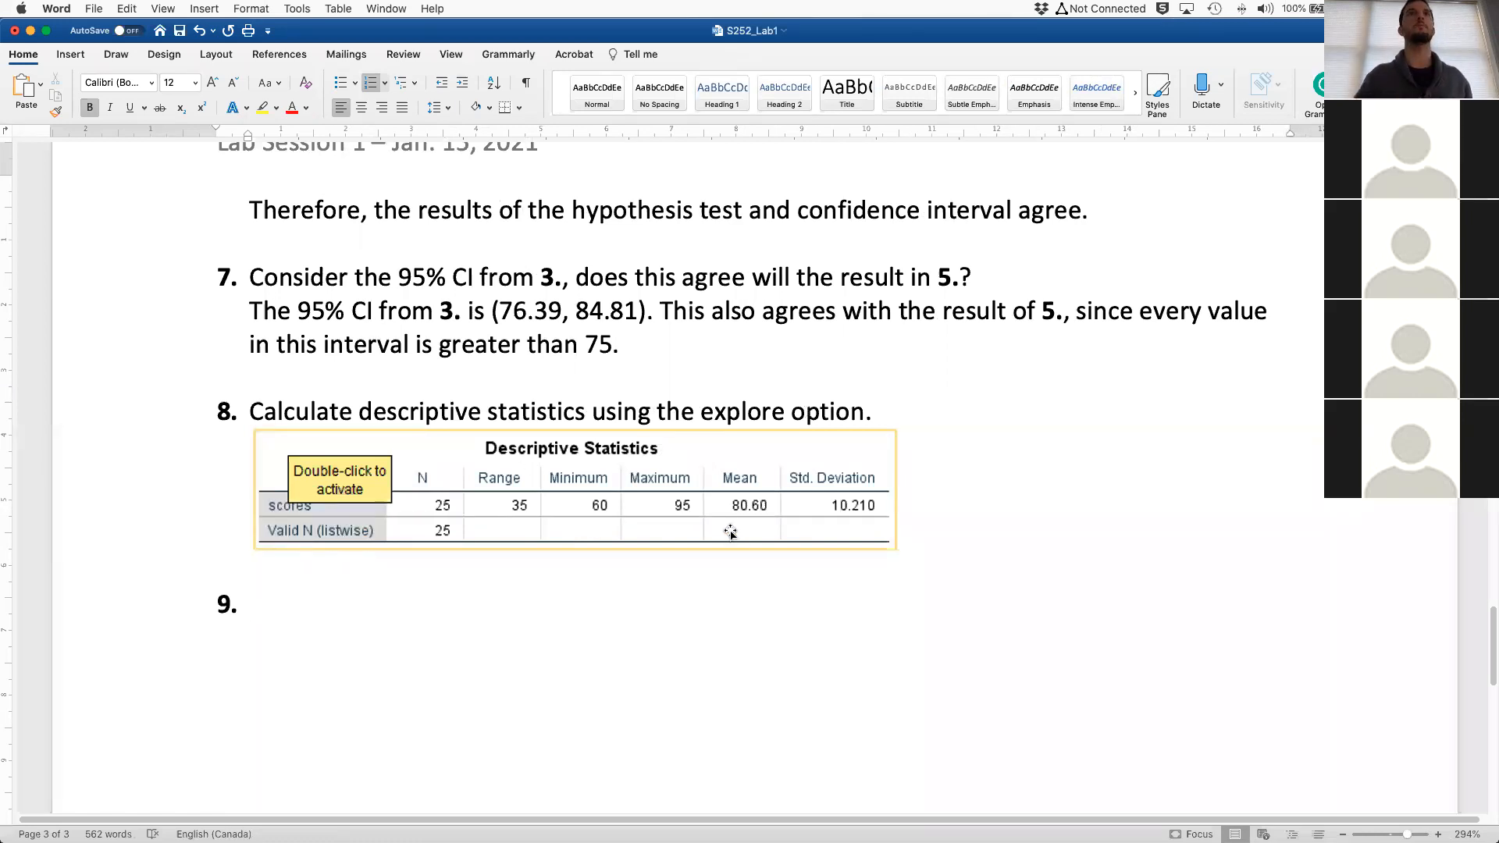
key(ctrl+Left)
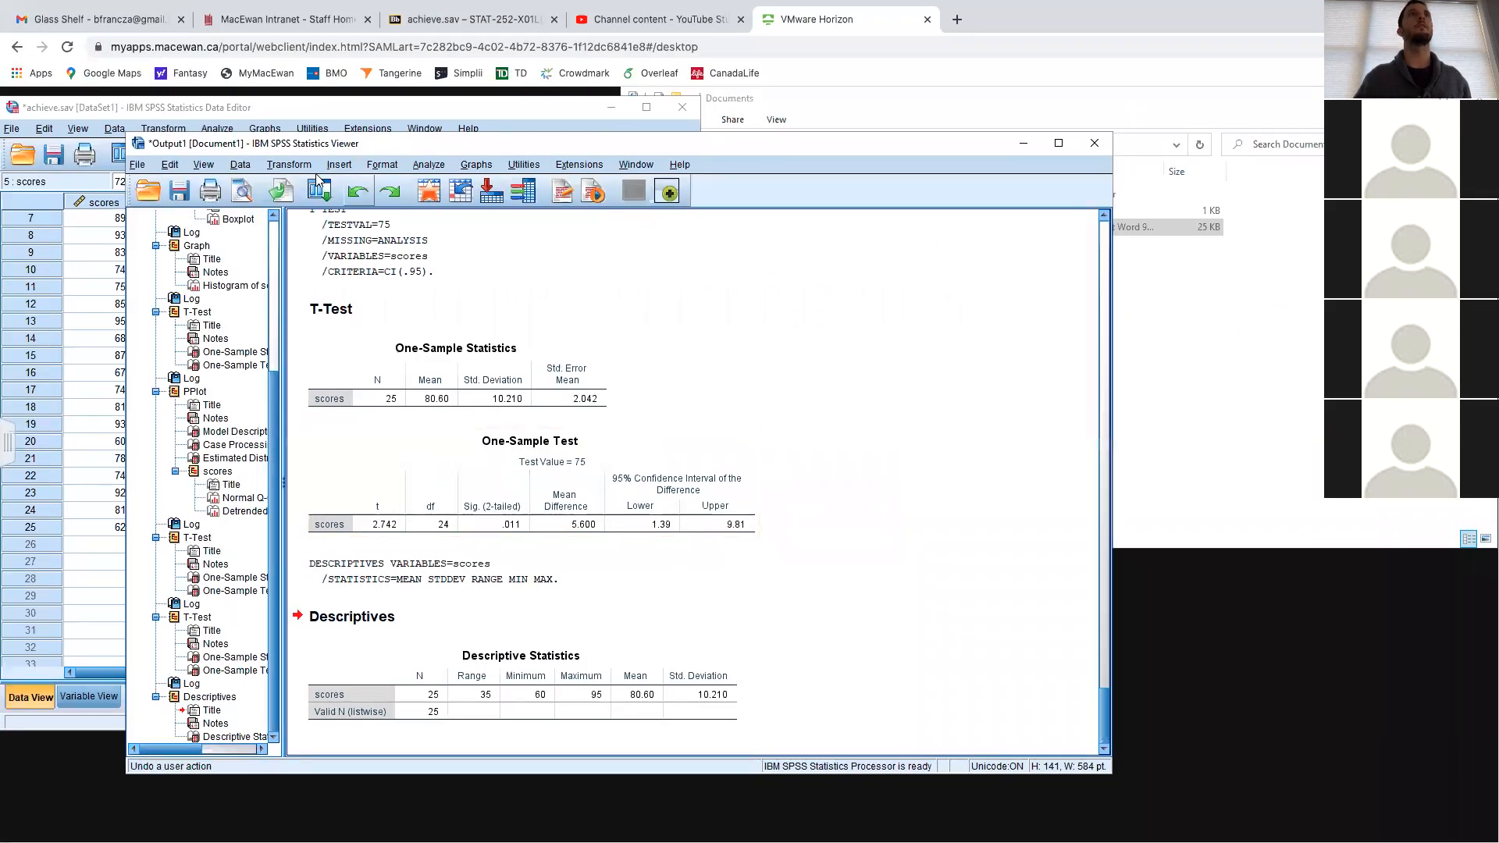
click(307, 110)
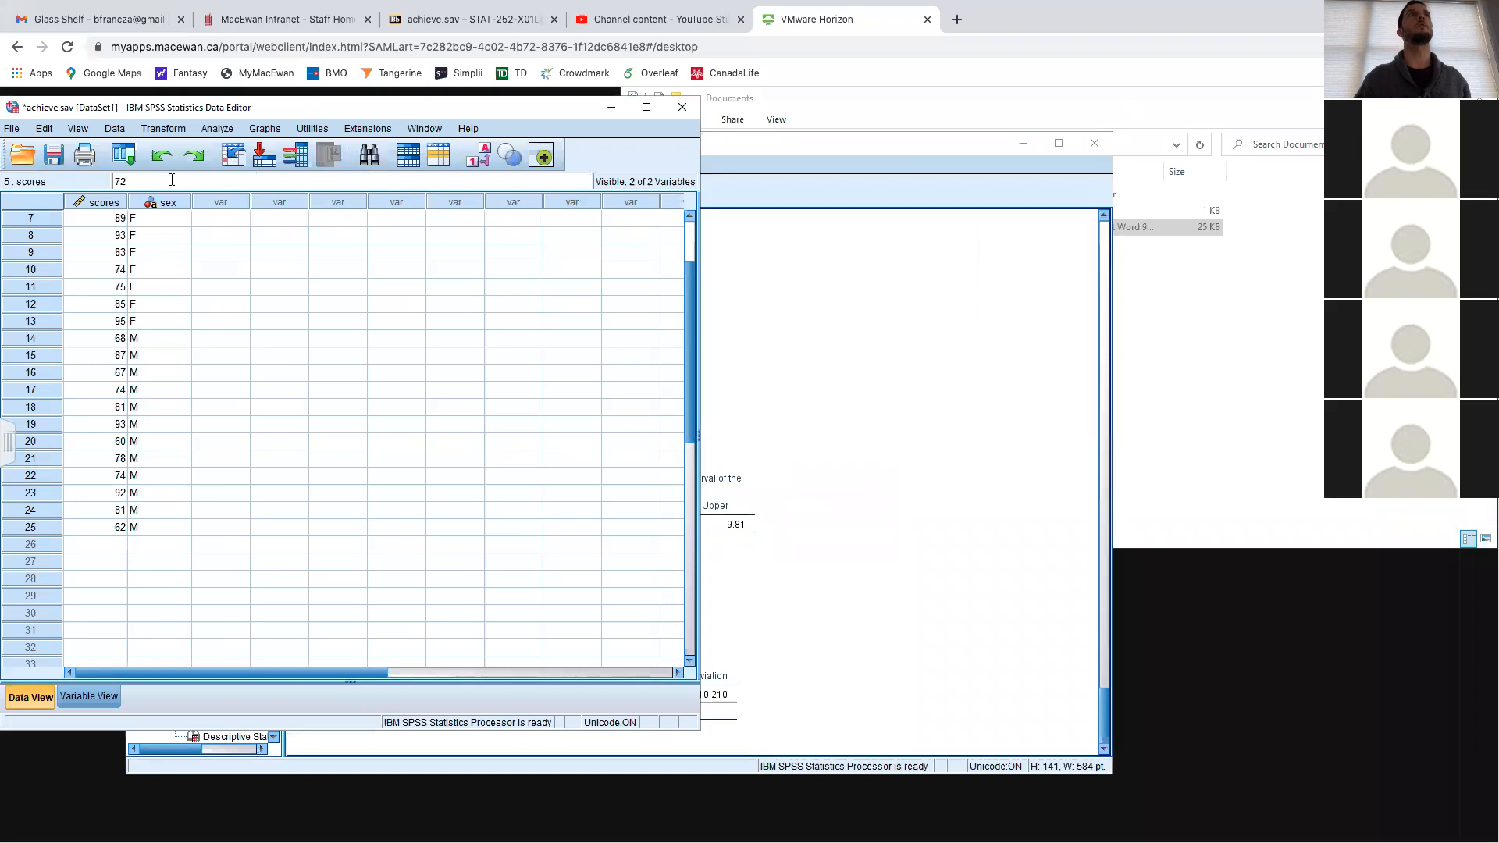
click(11, 130)
click(11, 129)
click(11, 129)
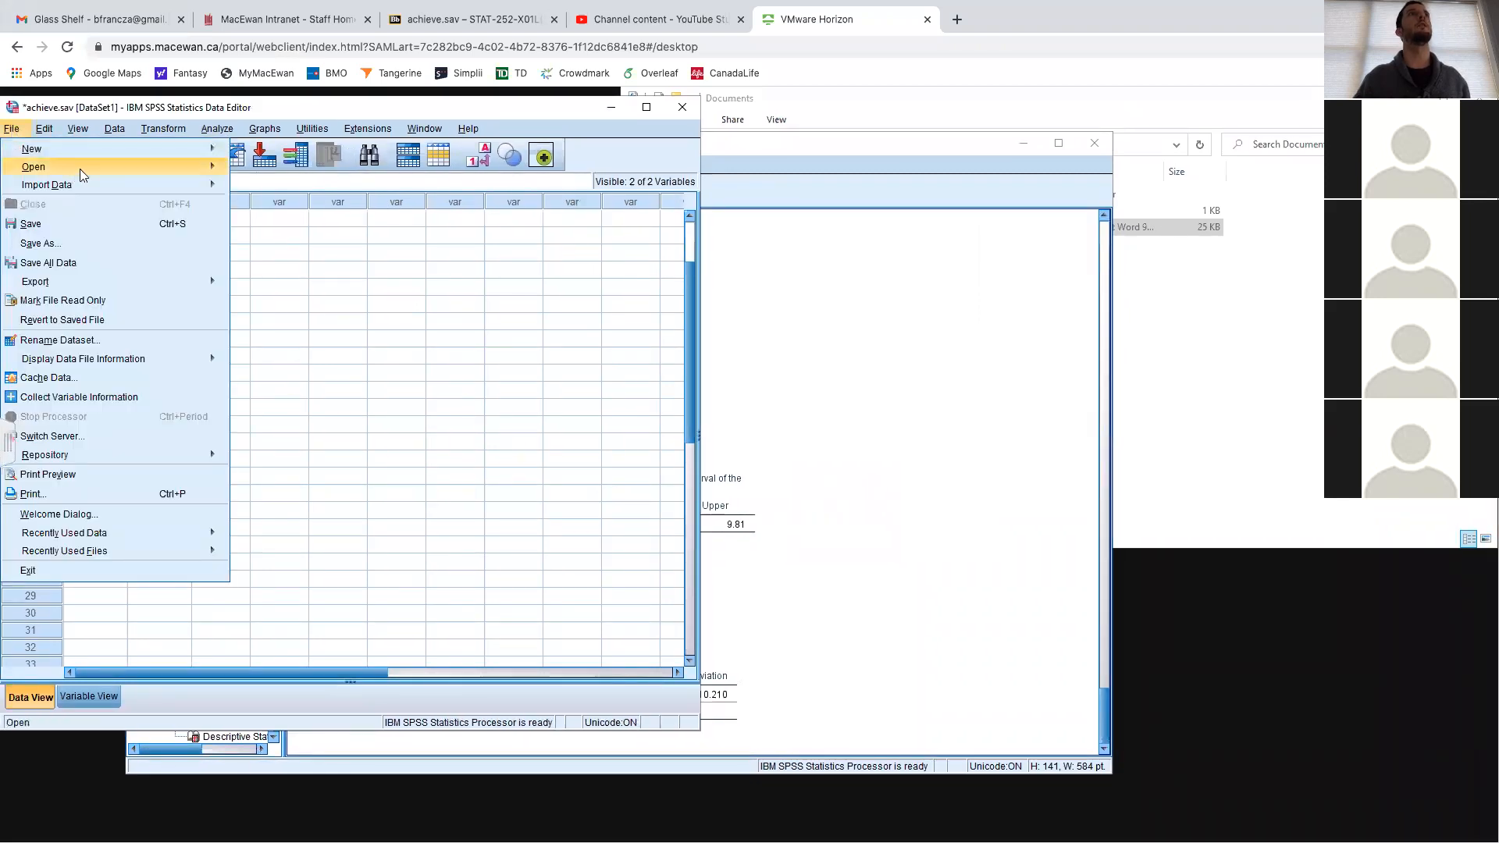
click(936, 274)
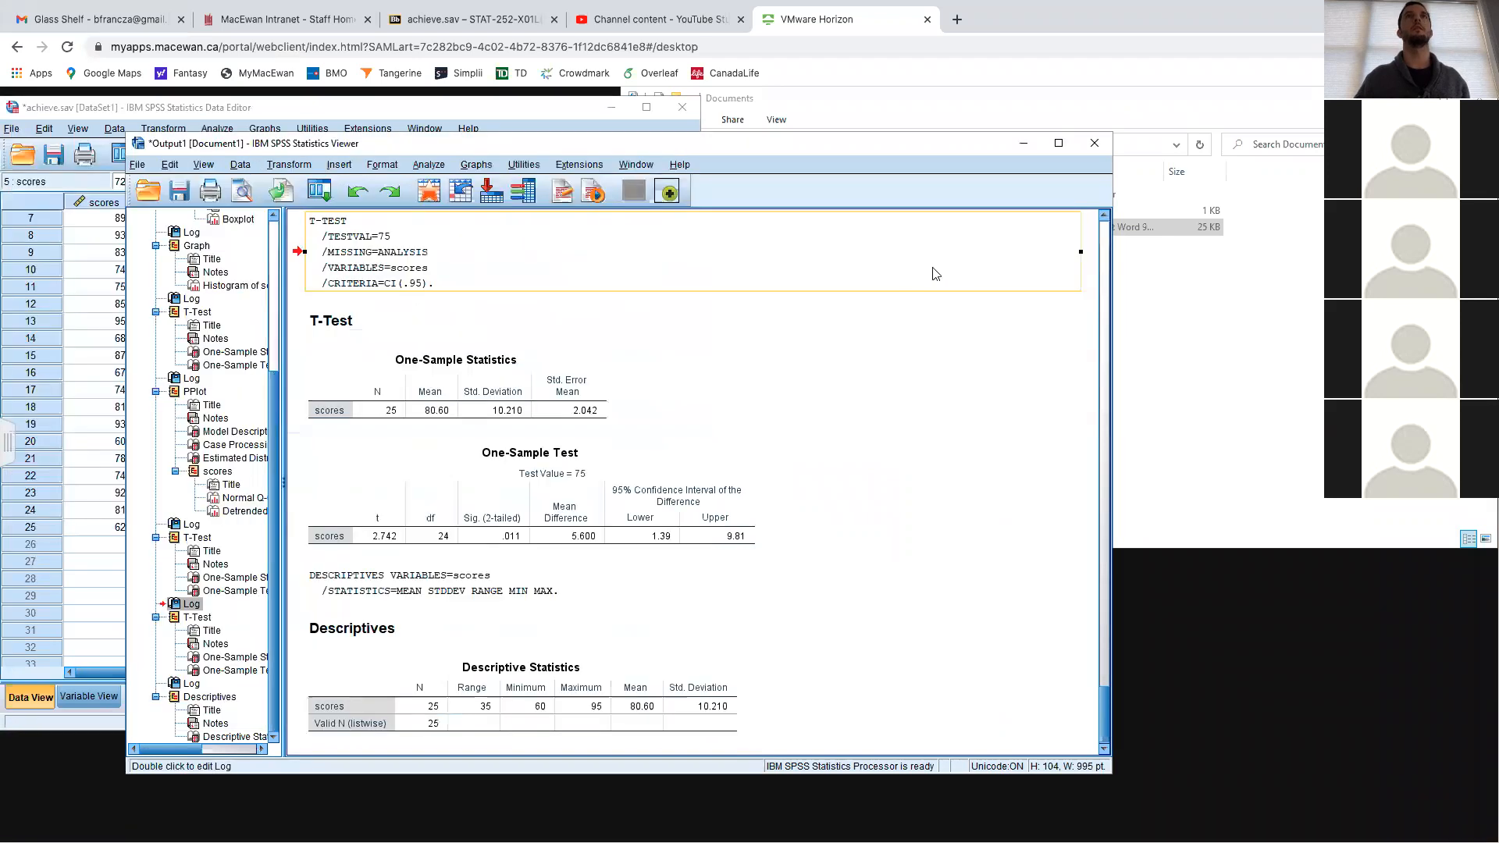
Switch to the course's Blackboard page and download program.sav from Lab Data into the Downloads folder
click(11, 443)
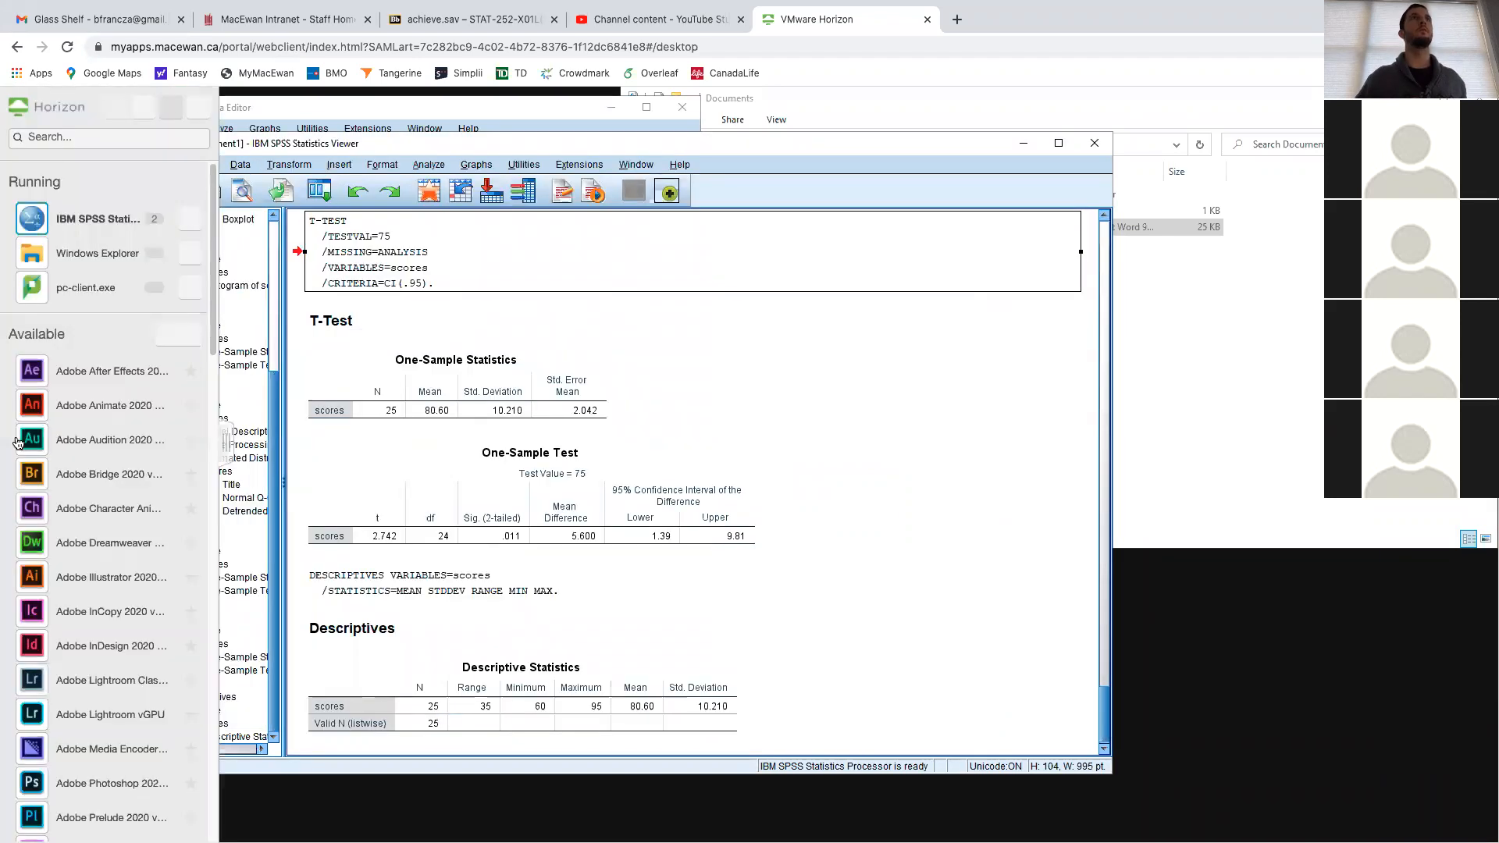
click(435, 20)
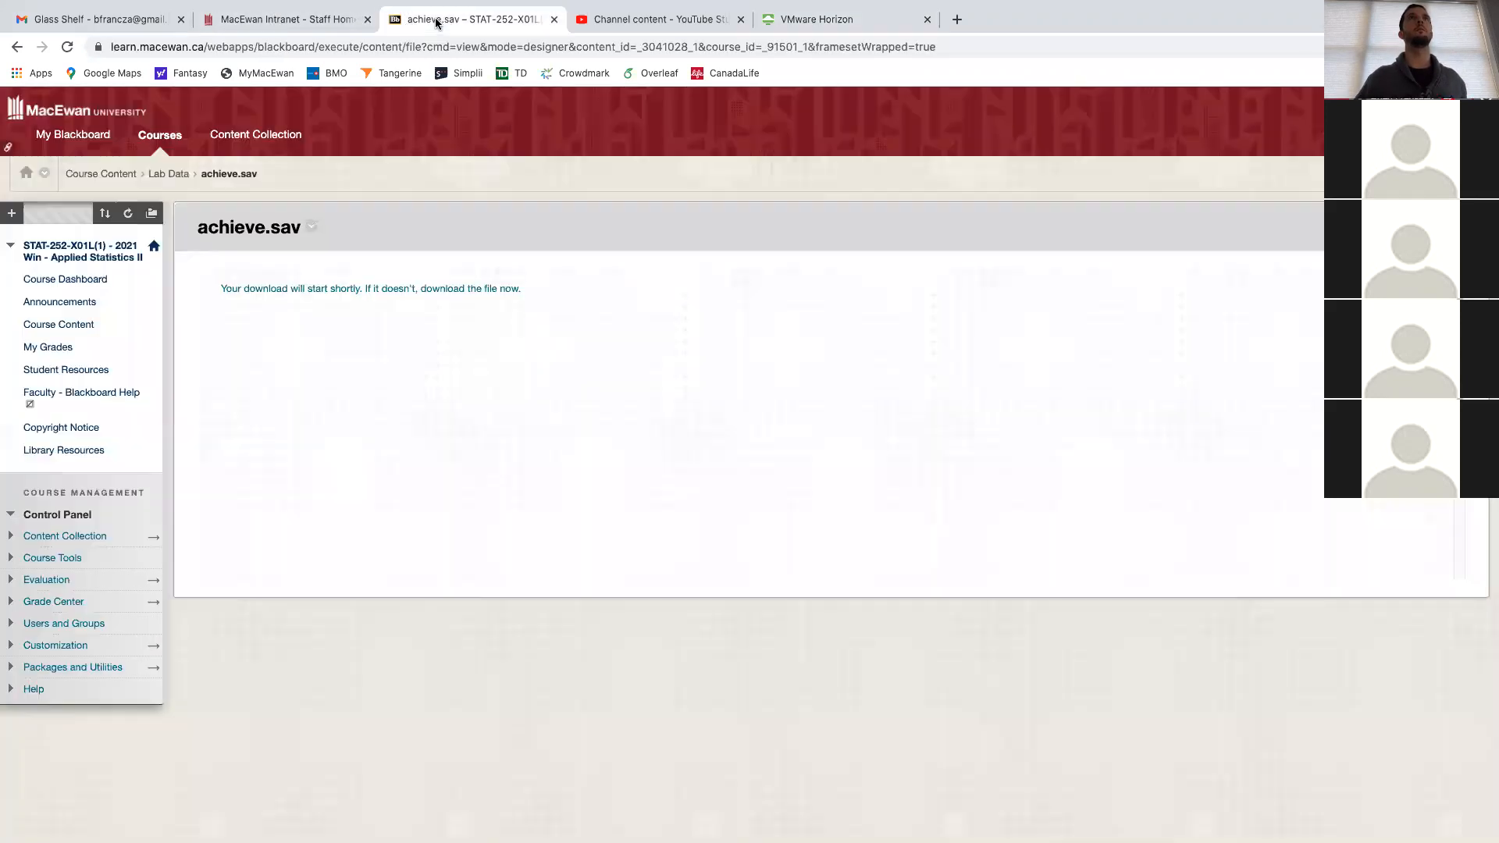
click(181, 175)
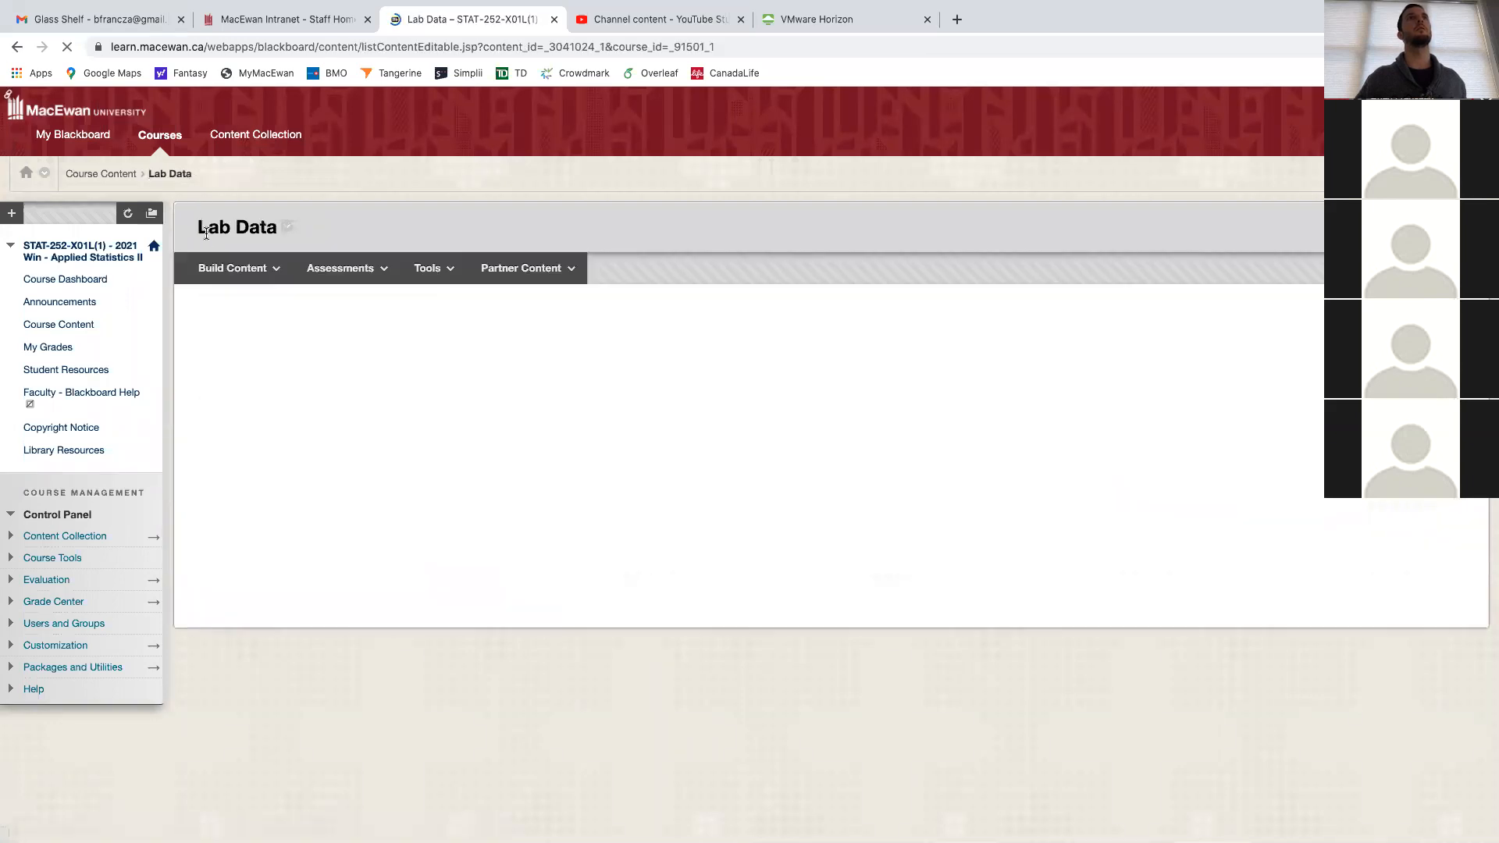
click(288, 388)
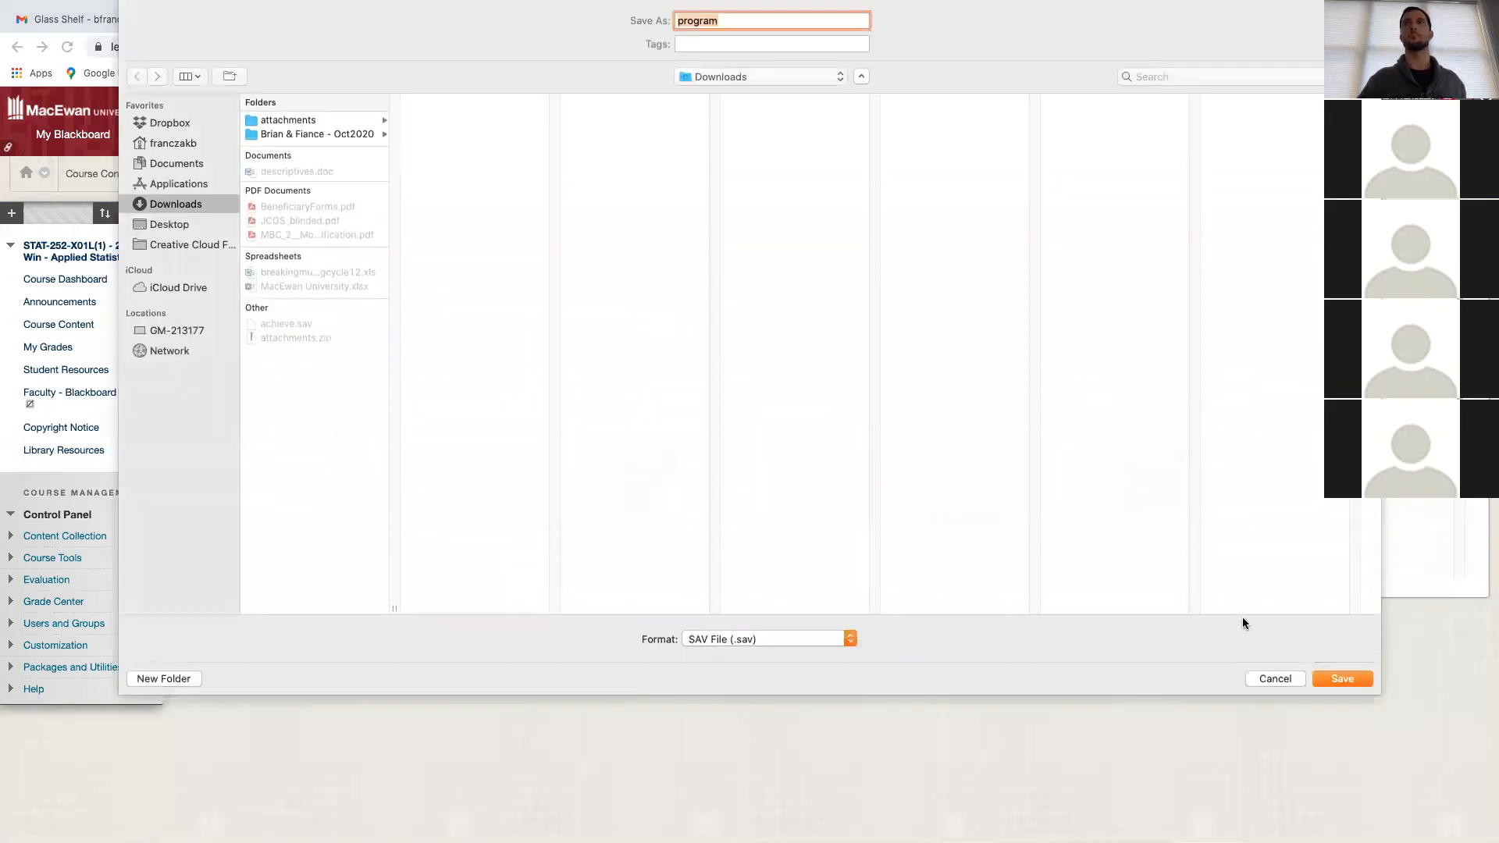
click(1343, 679)
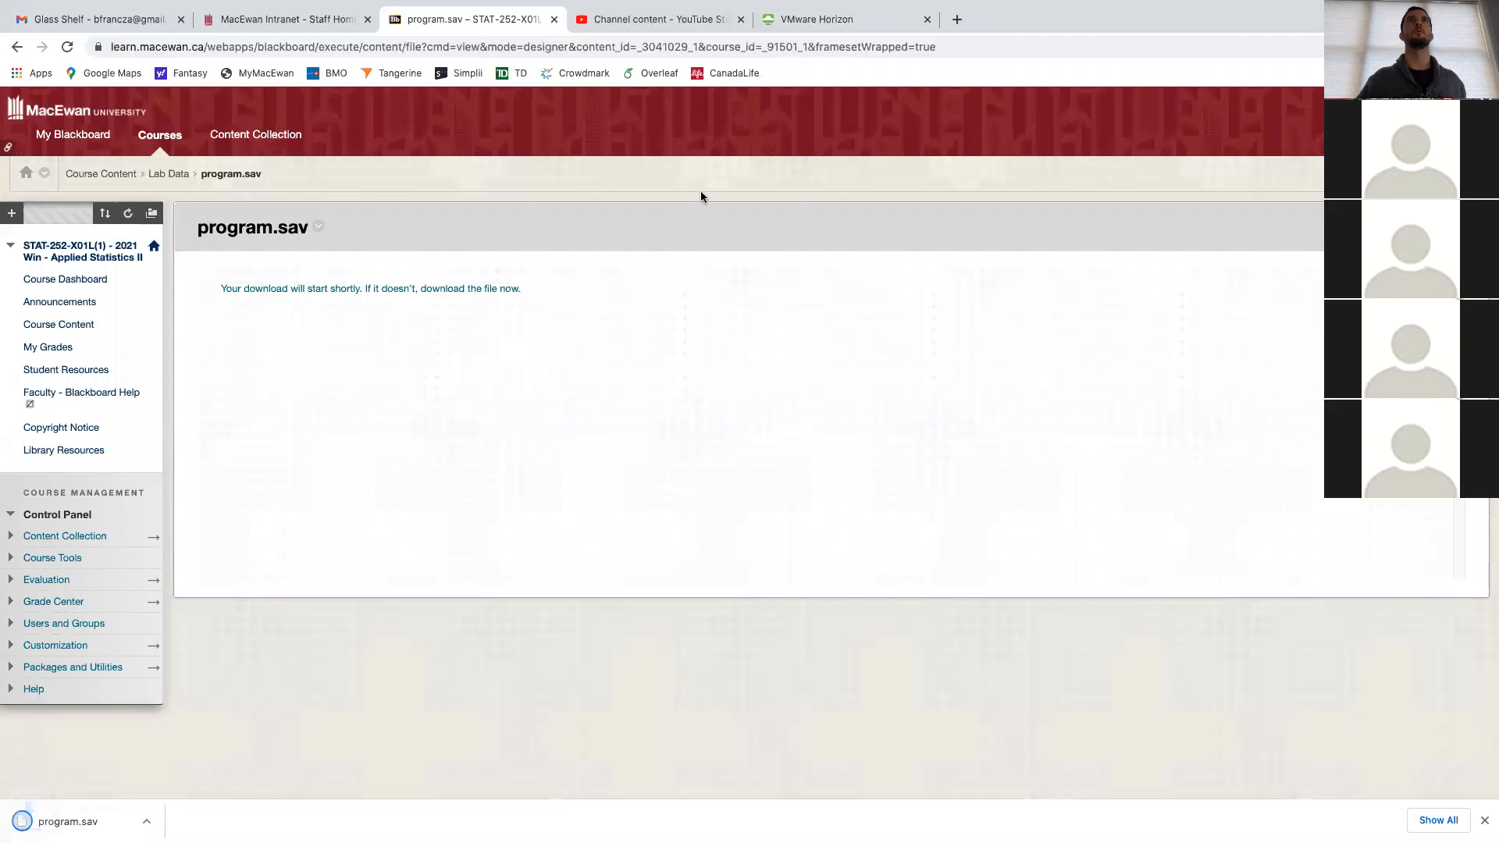
Switch to VMware Horizon, upload program.sav from Downloads to the remote session and bring the achieve.sav Data Editor to the front
click(833, 22)
scroll(456, 489, up, 2)
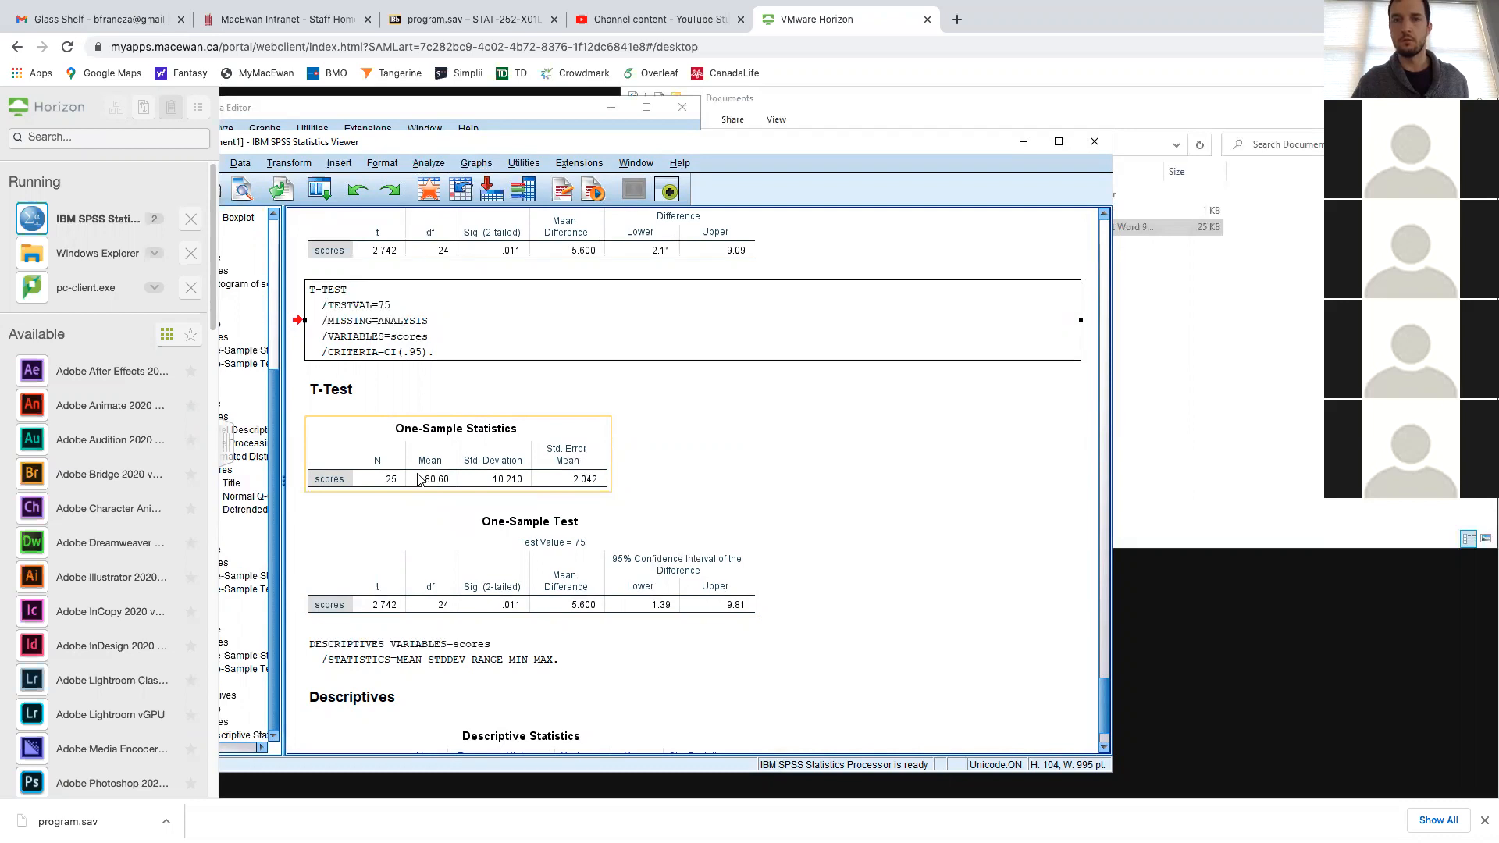
click(406, 320)
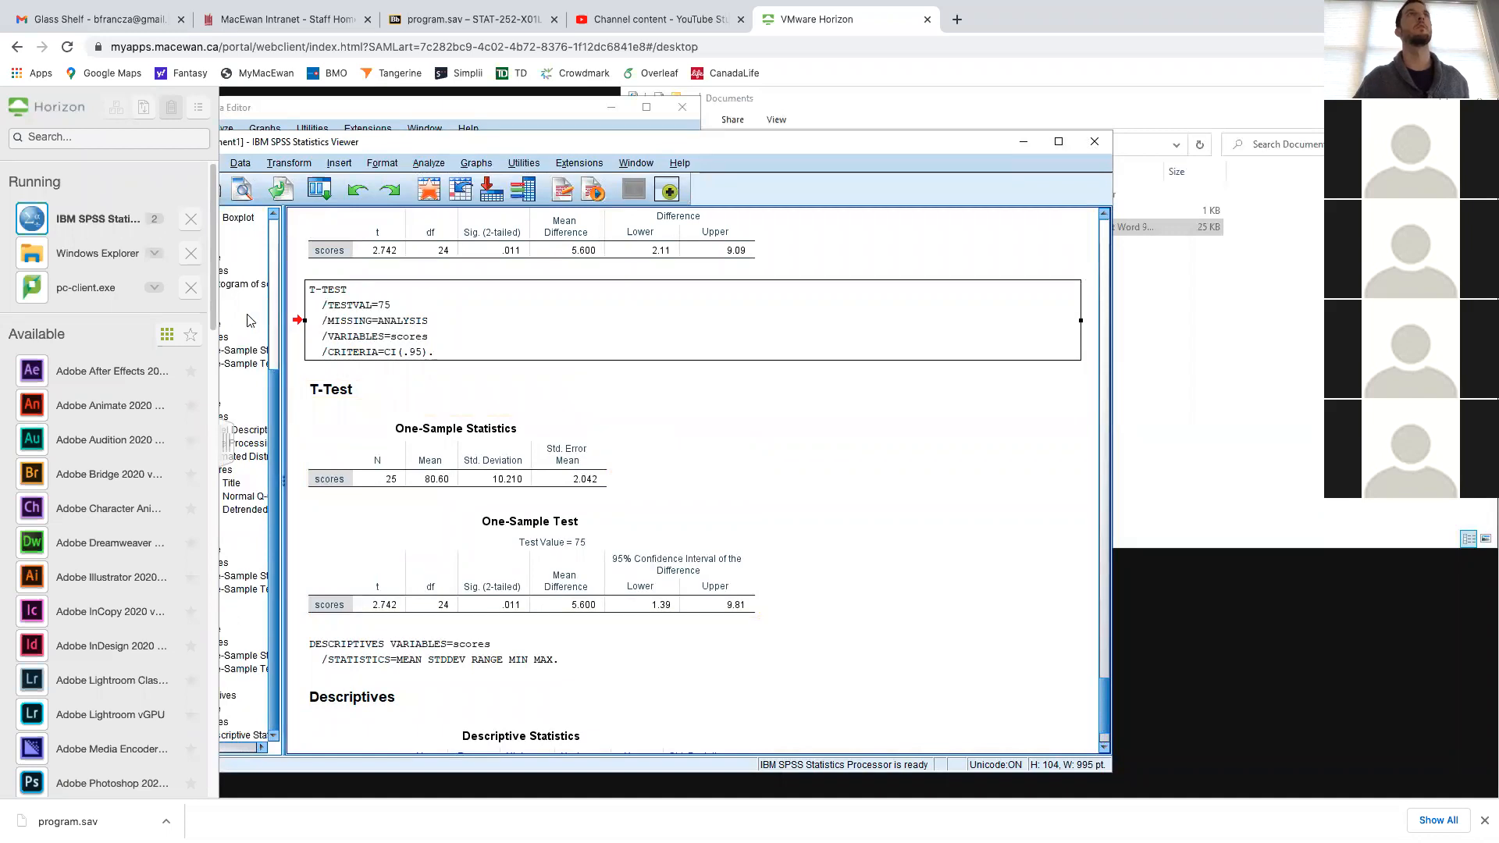
click(146, 111)
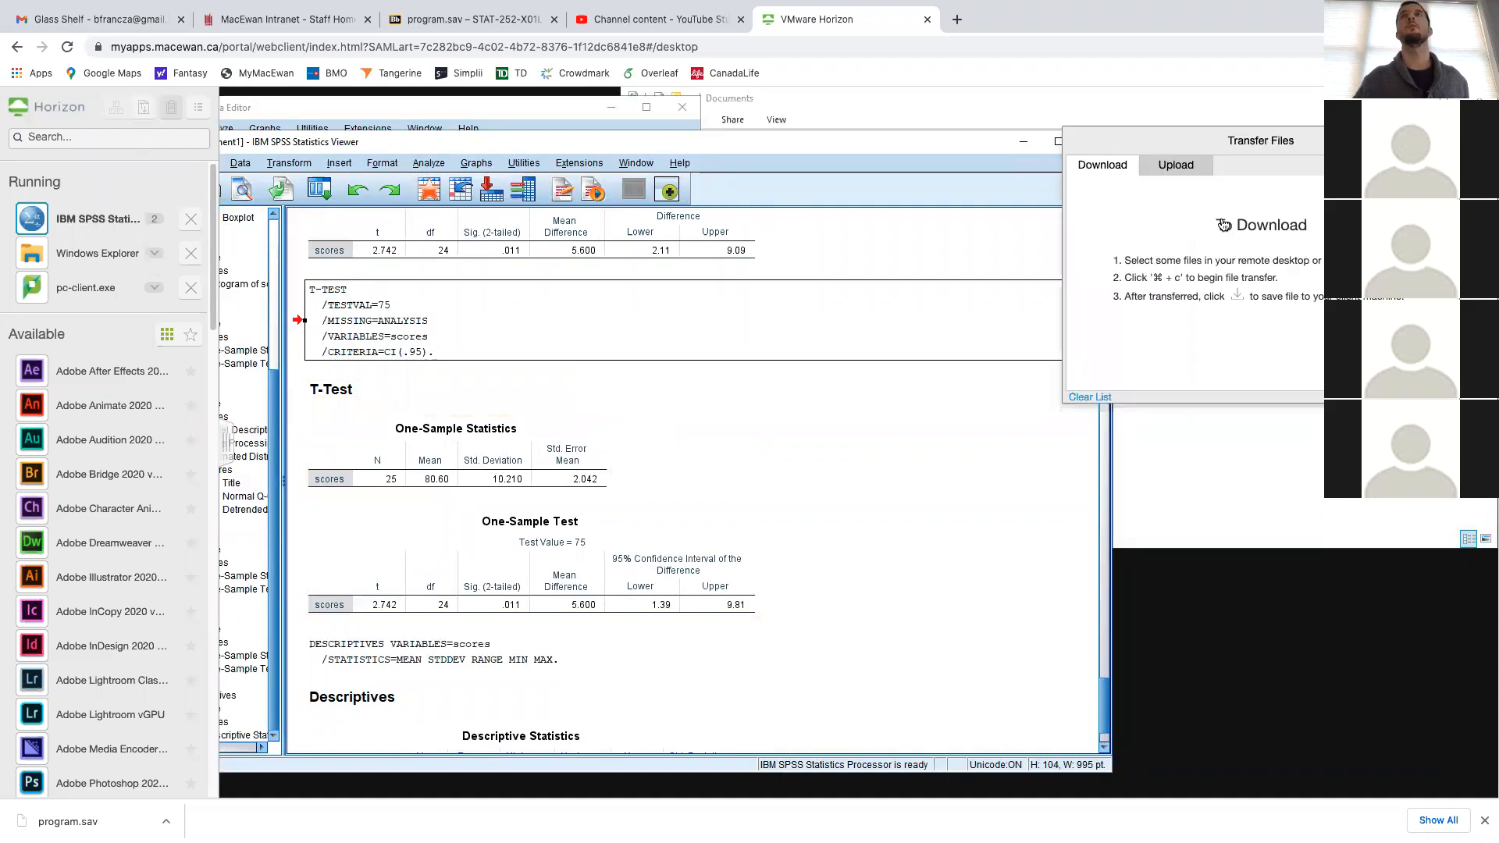
click(1193, 168)
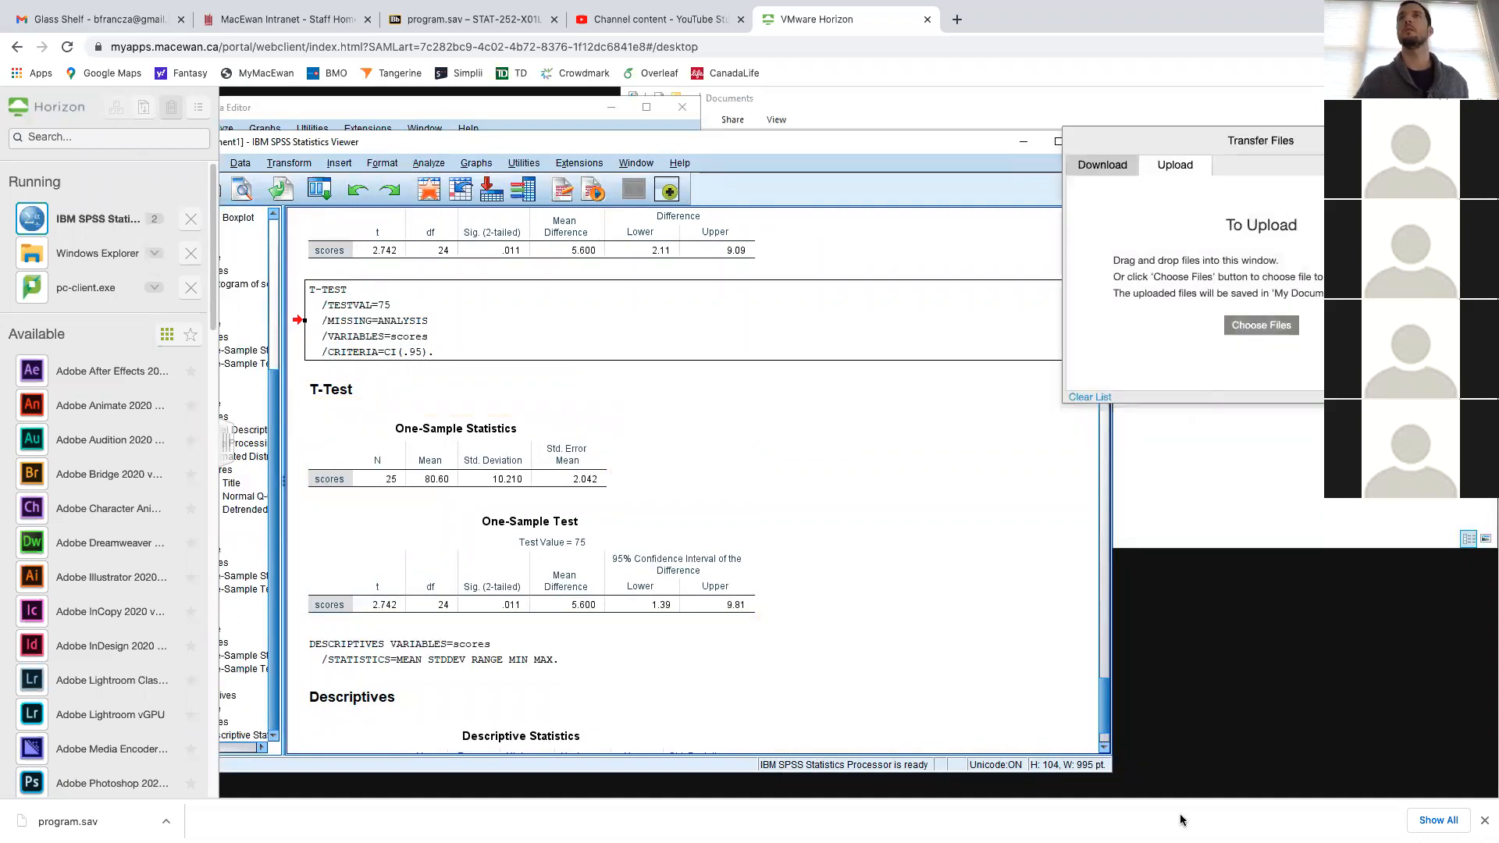
click(1262, 326)
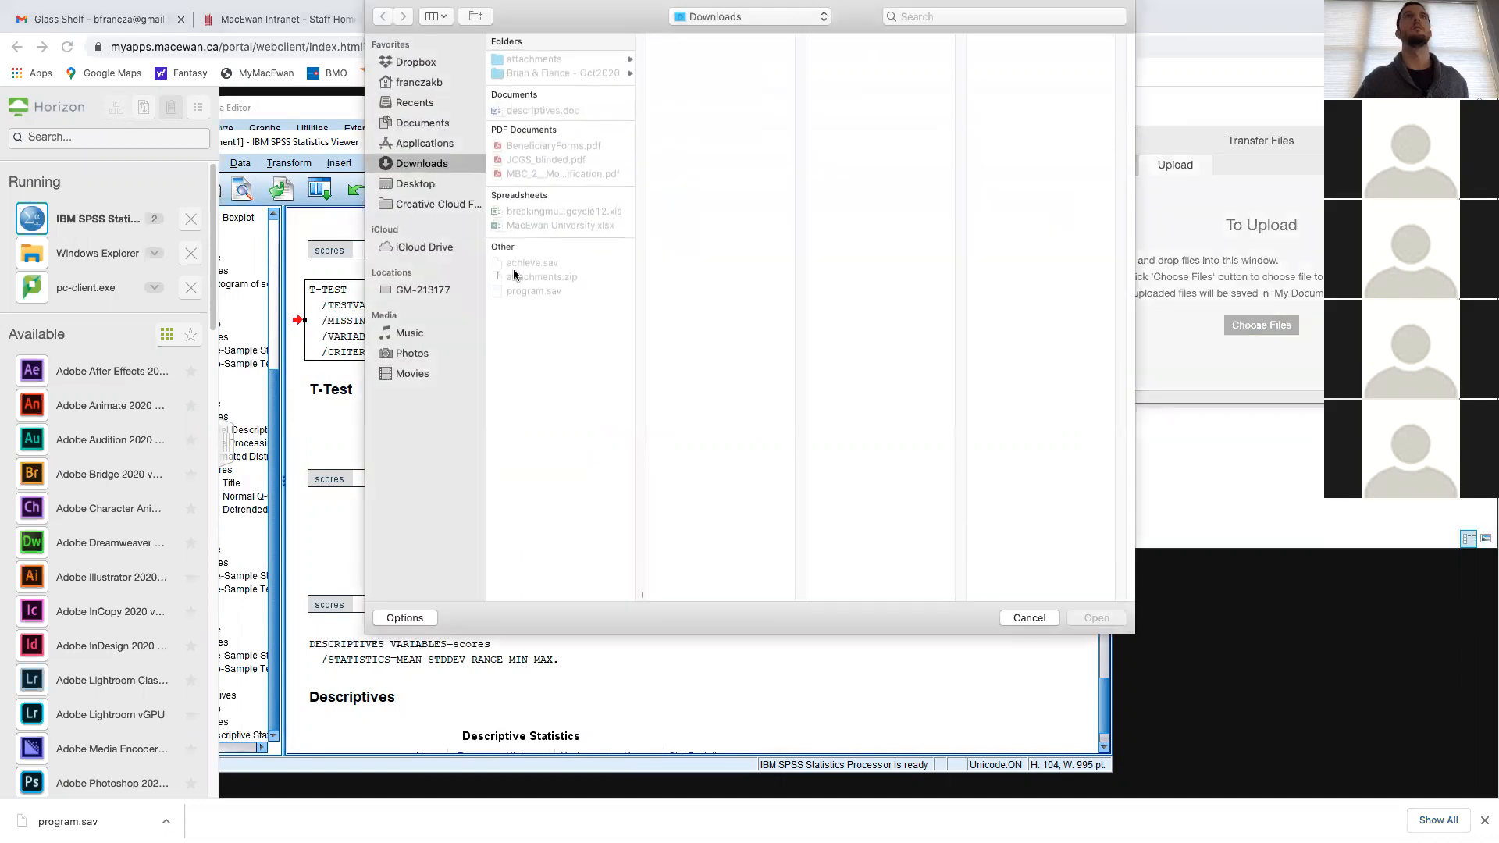
click(536, 290)
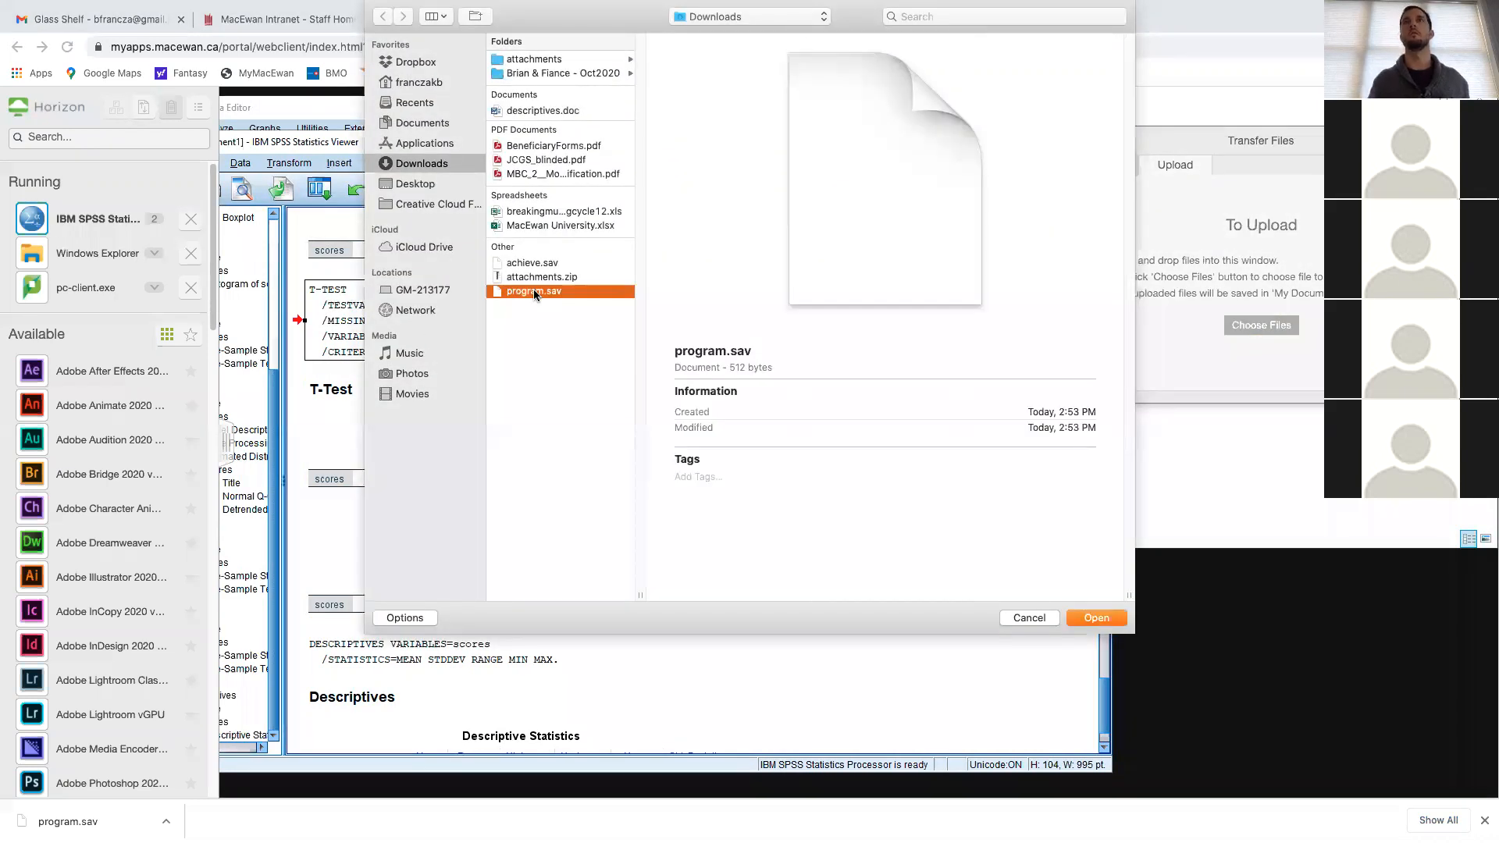
double_click(536, 290)
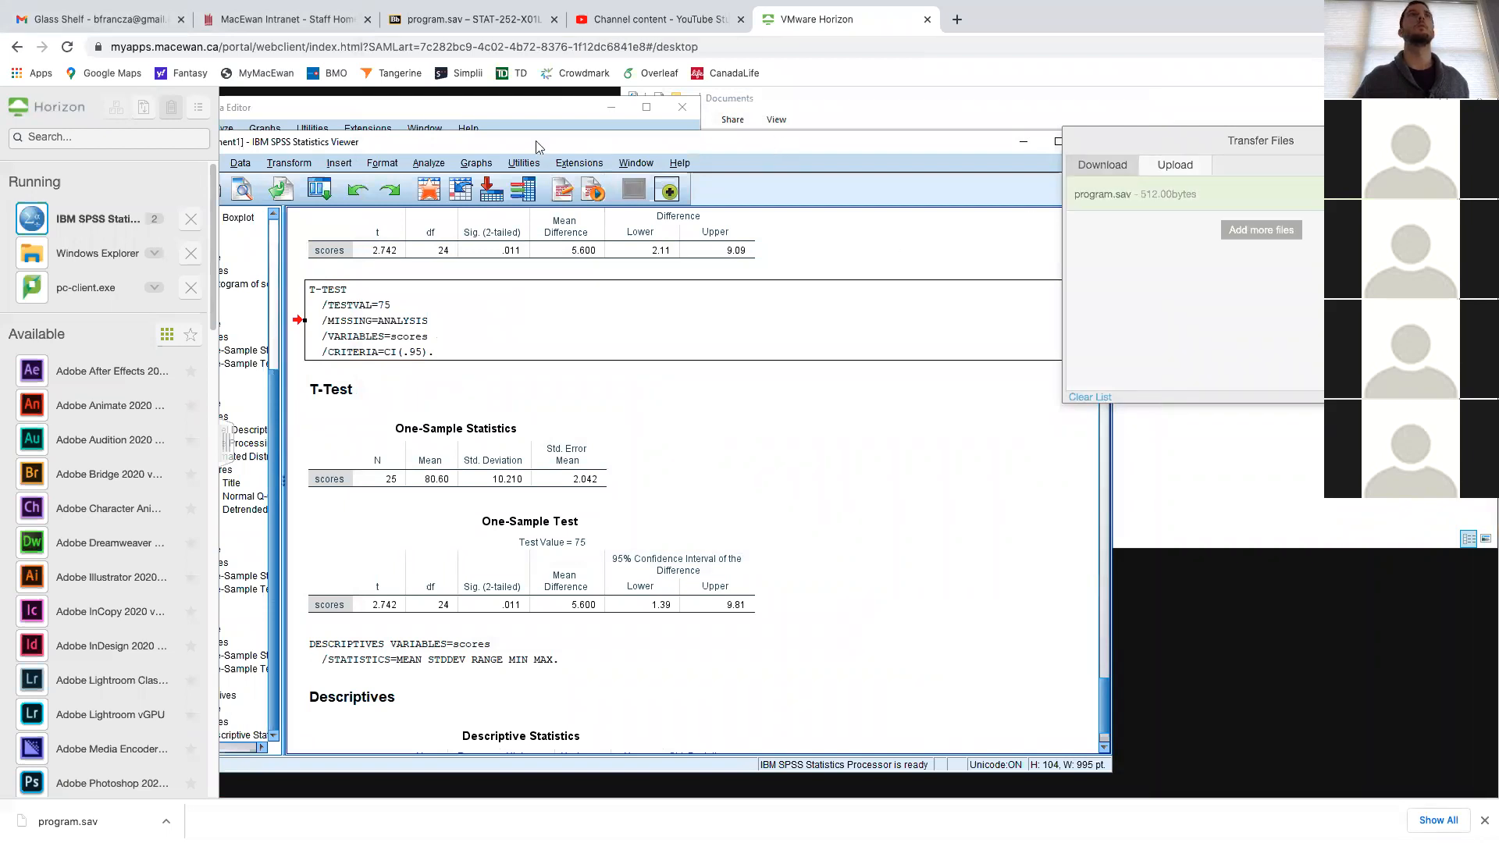
click(427, 115)
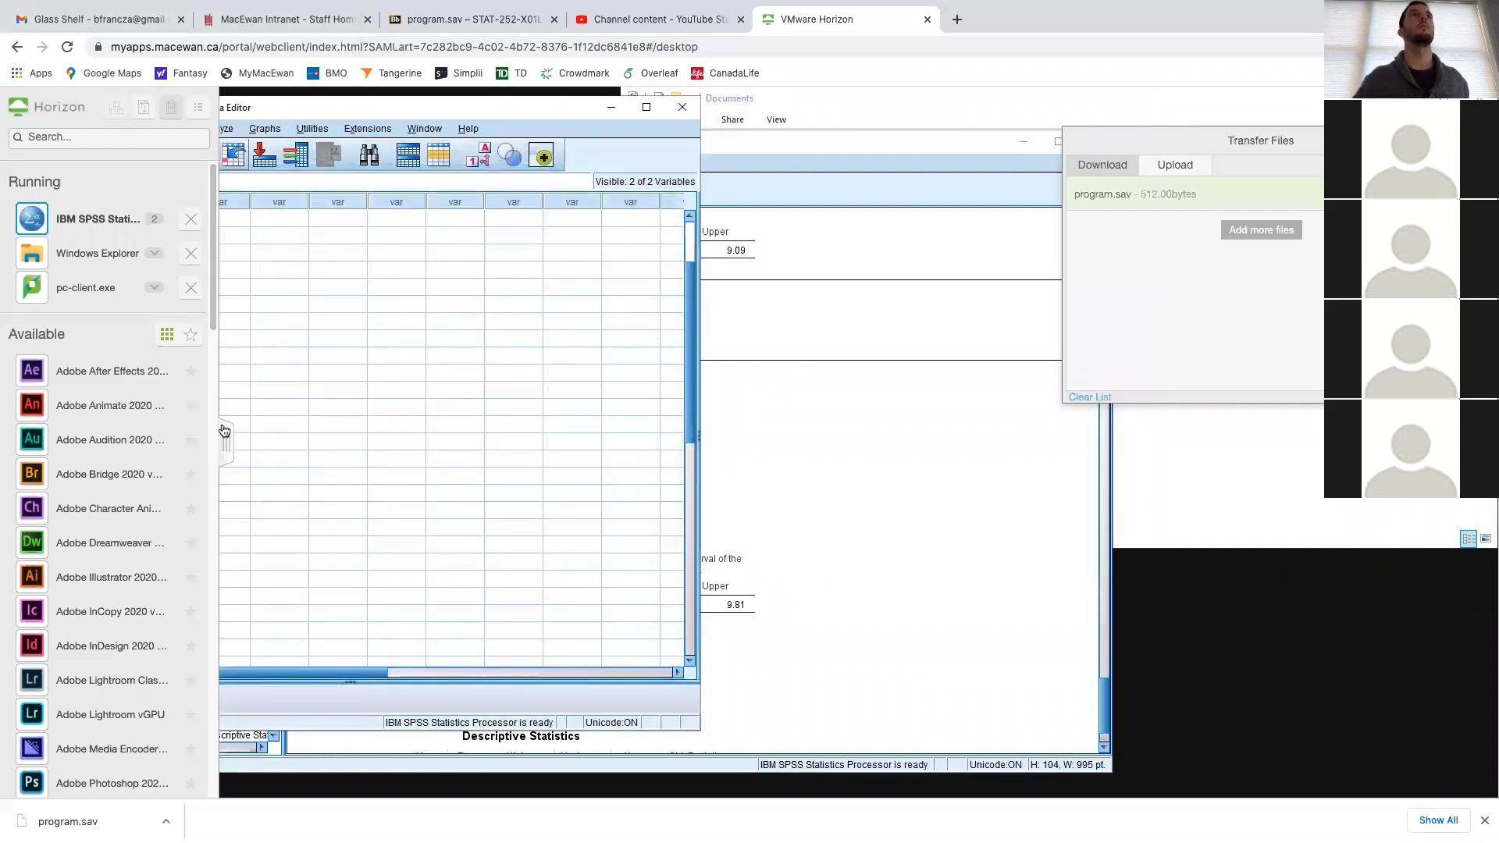
click(225, 442)
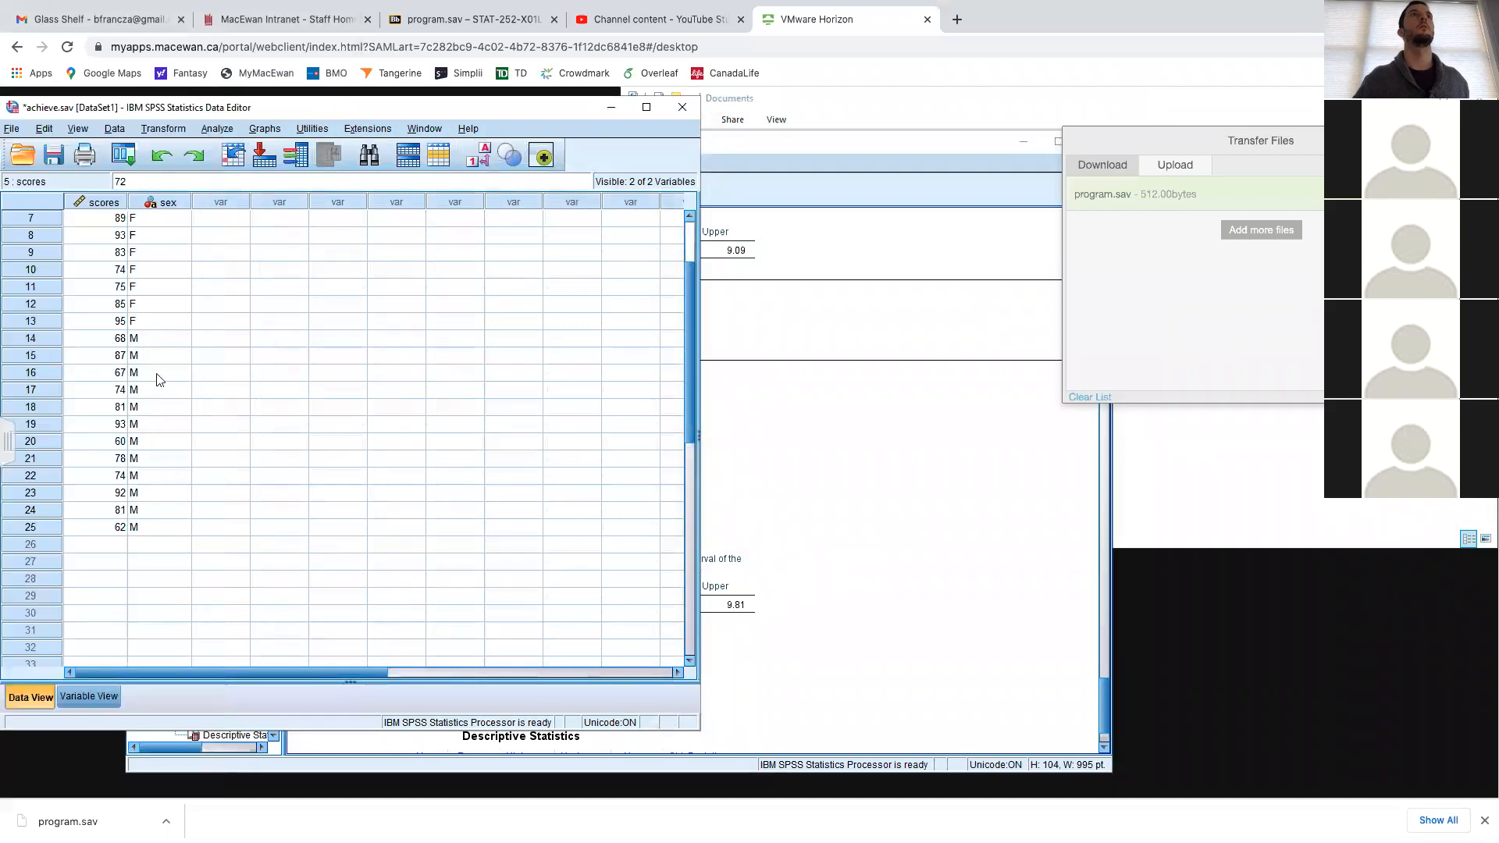
Open program.sav from the remote Documents folder as a new SPSS dataset
click(31, 156)
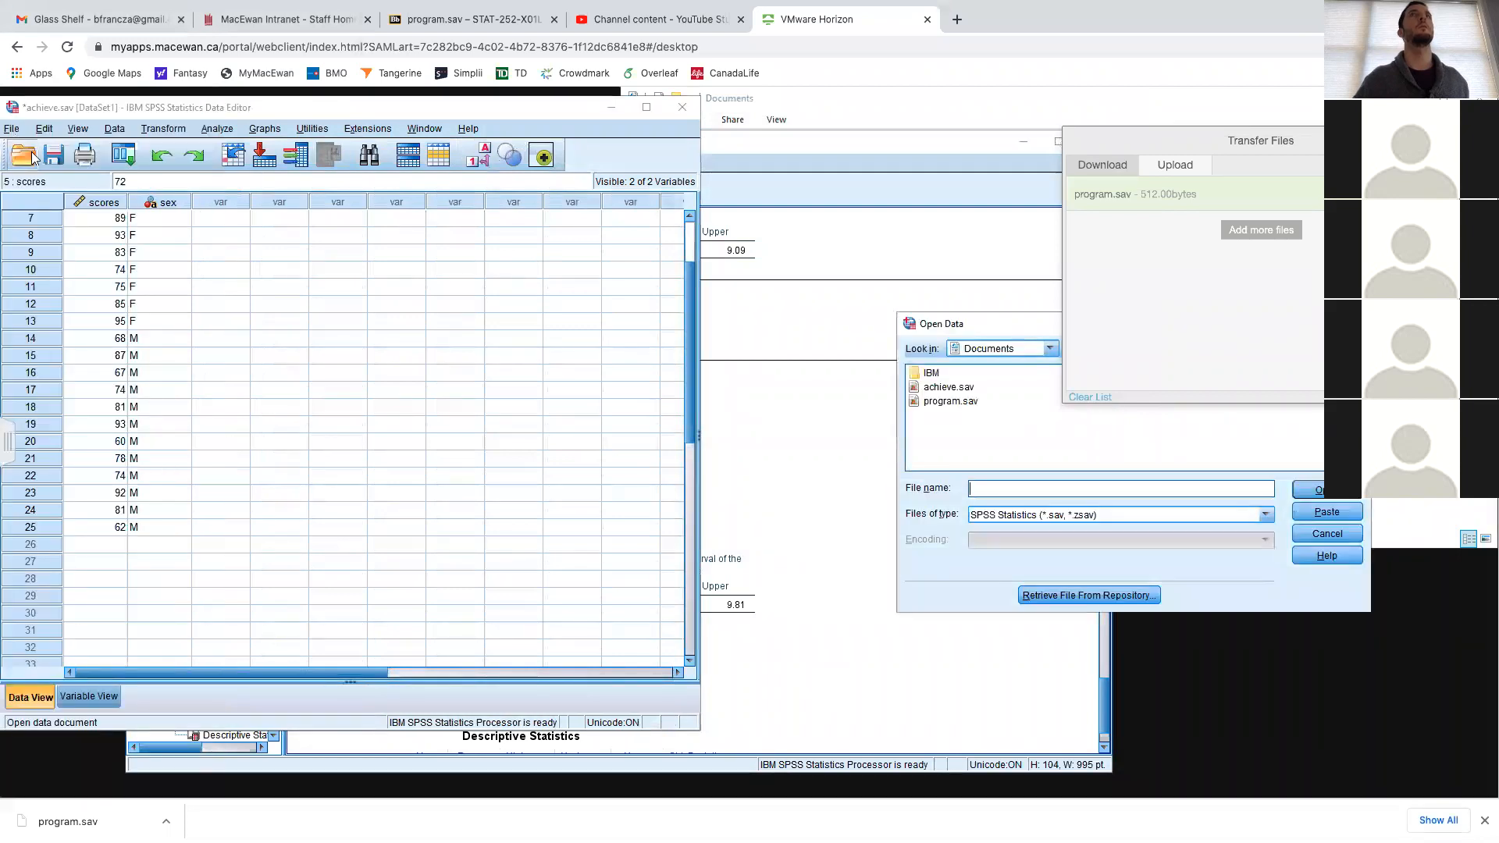
click(972, 400)
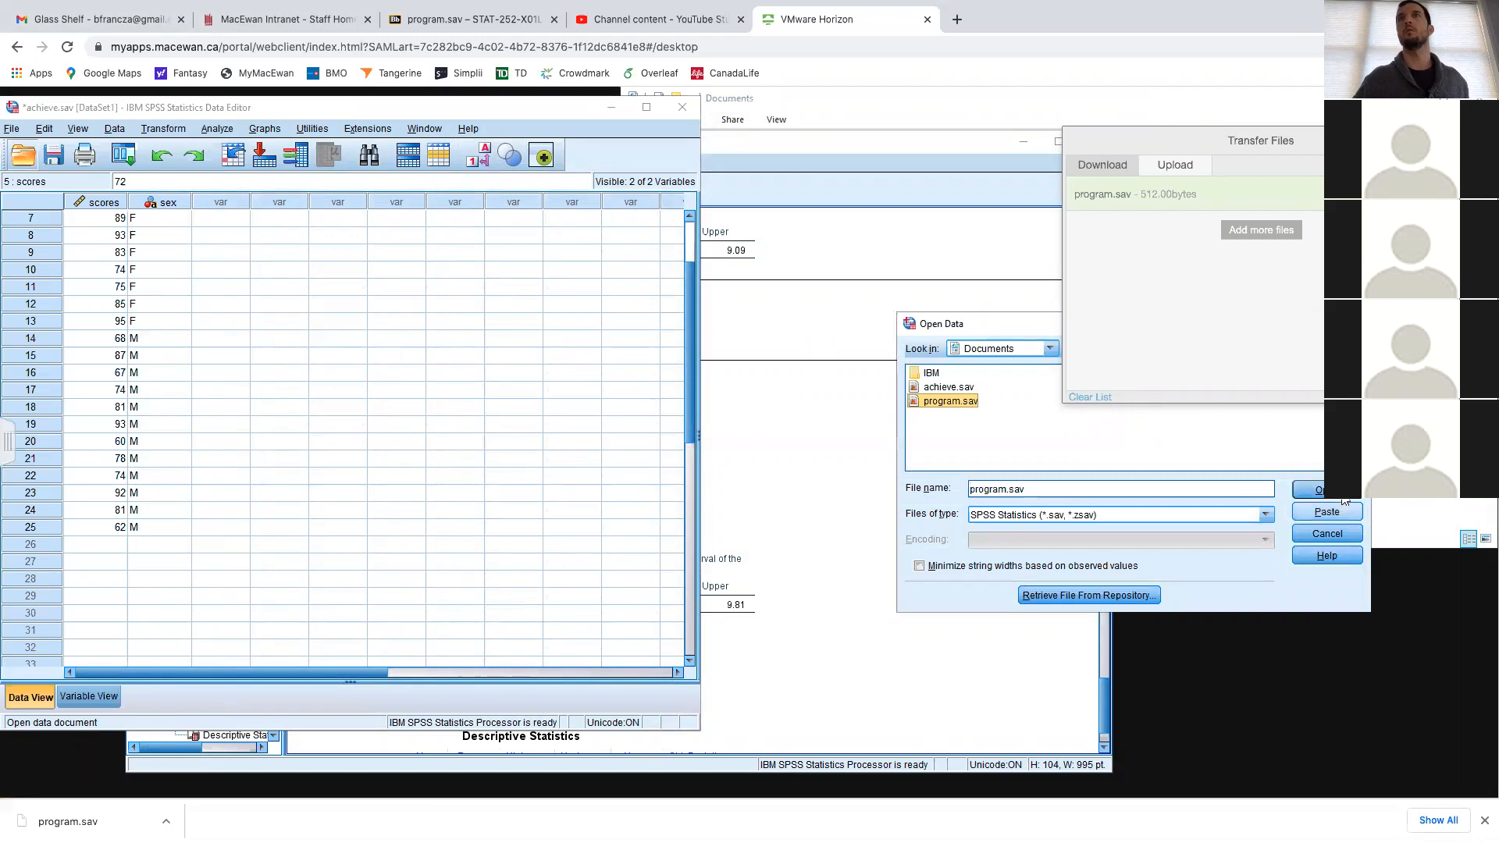
click(1318, 490)
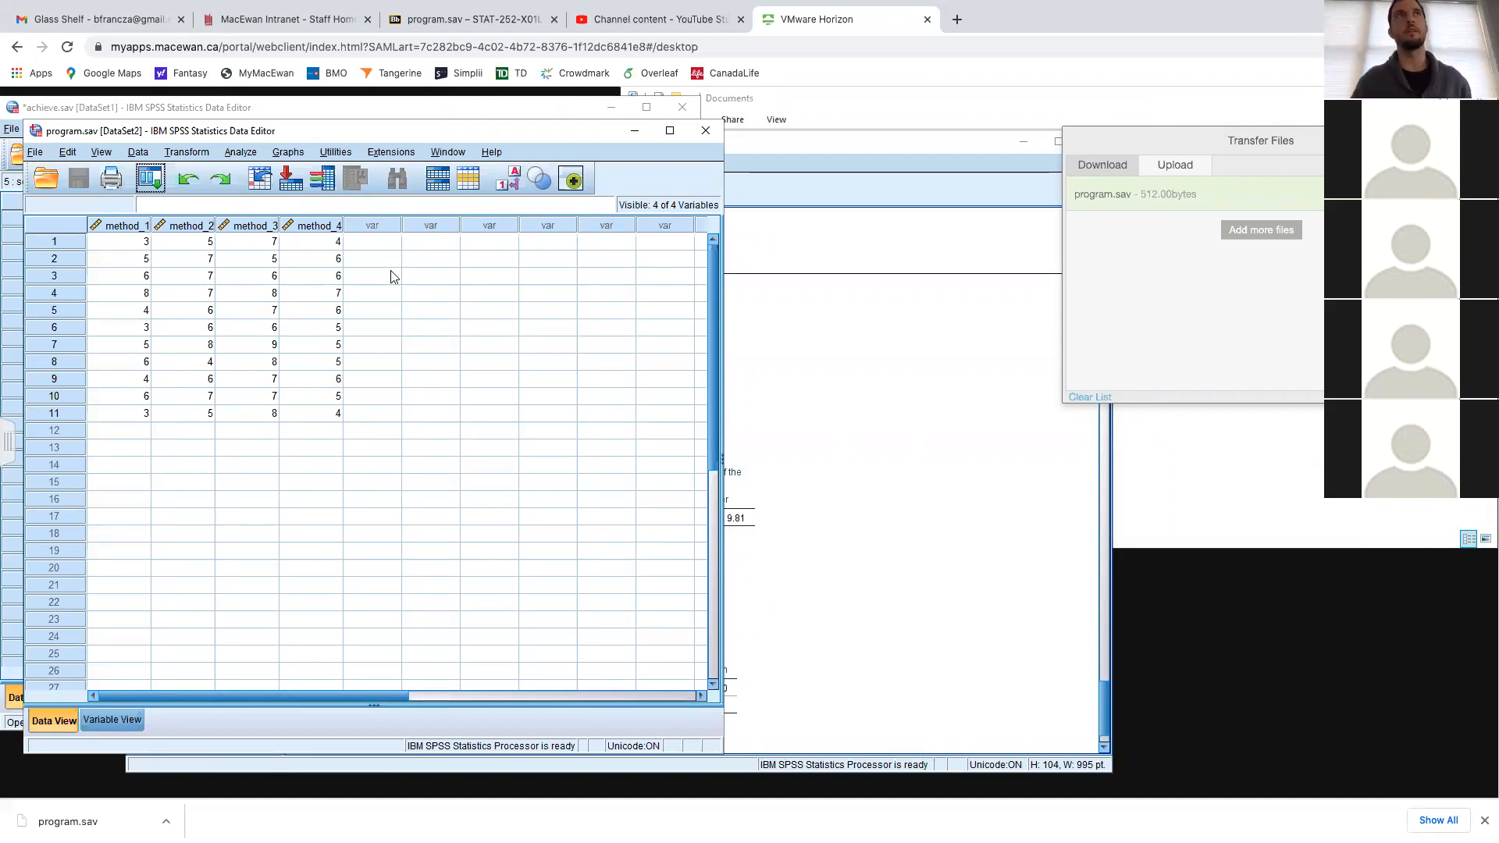
scroll(278, 234, down, 1)
scroll(249, 223, up, 1)
Start a One-Sample T Test on the program.sav data with method_1 as the test variable
click(241, 152)
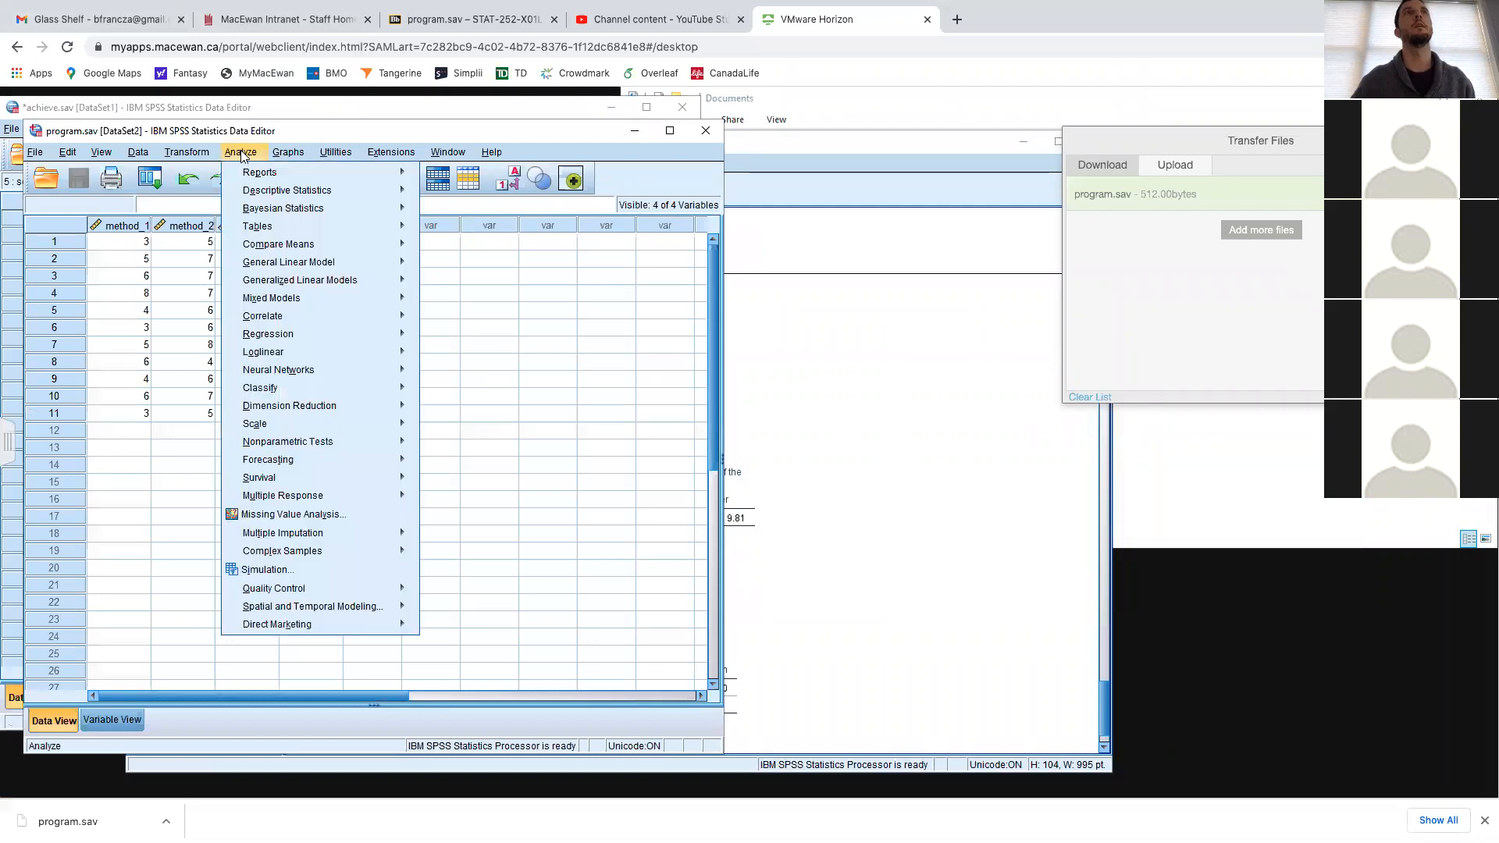
mouse_move(305, 247)
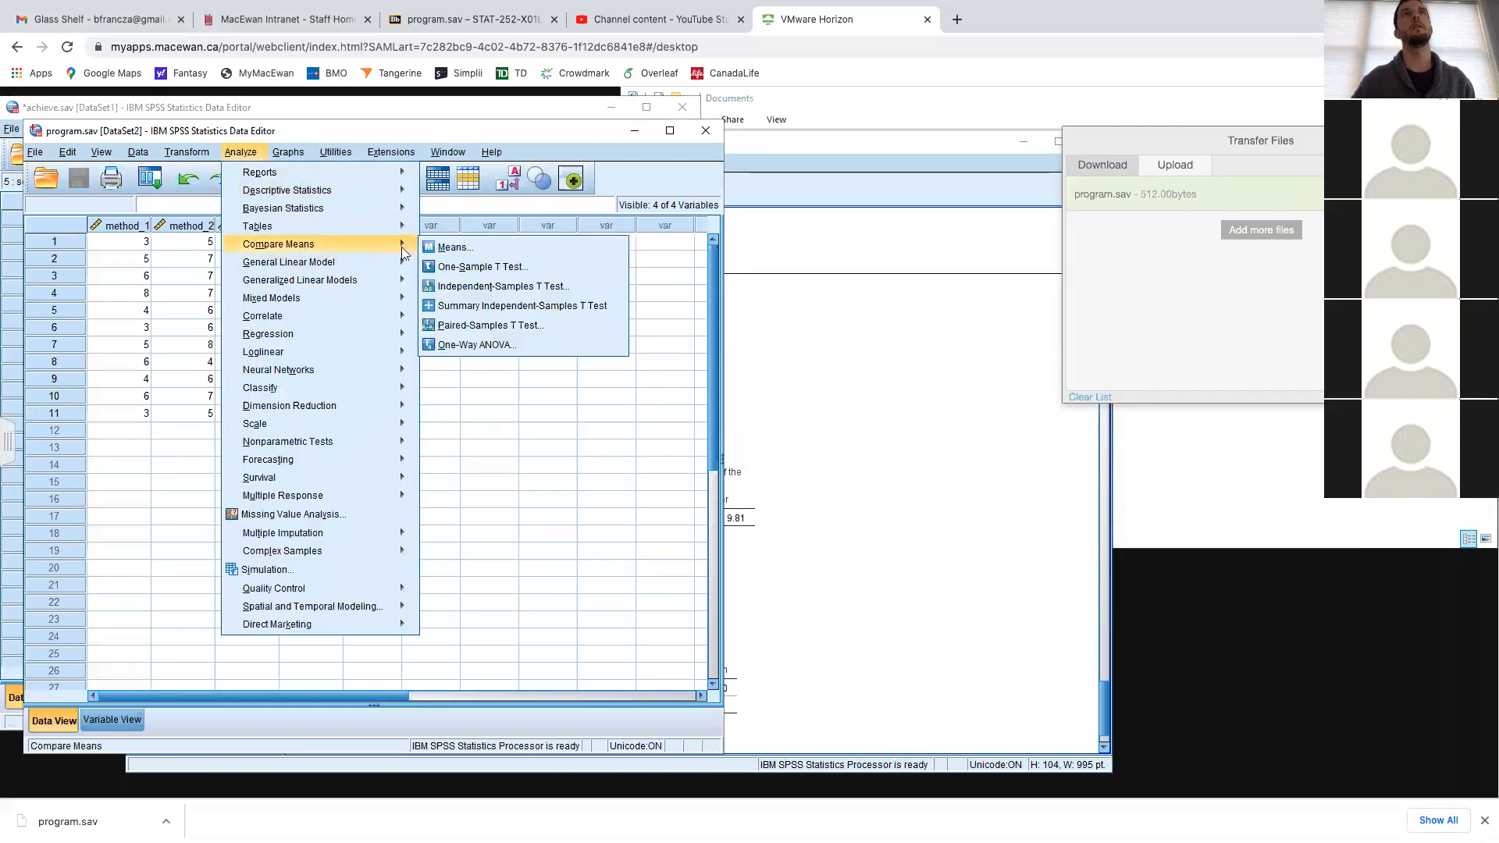
click(453, 271)
drag(438, 309, 728, 292)
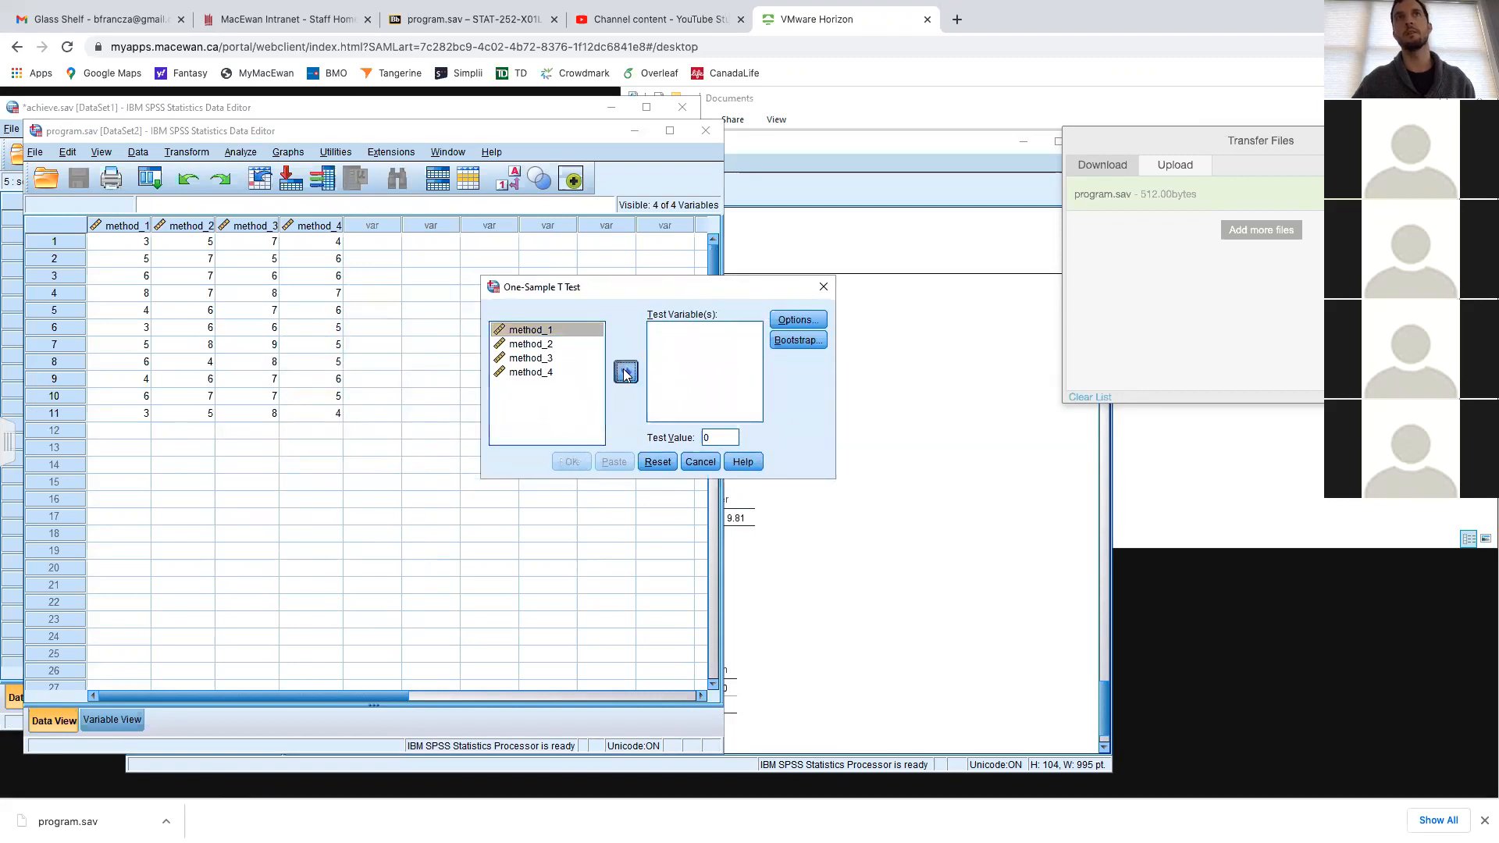
click(626, 372)
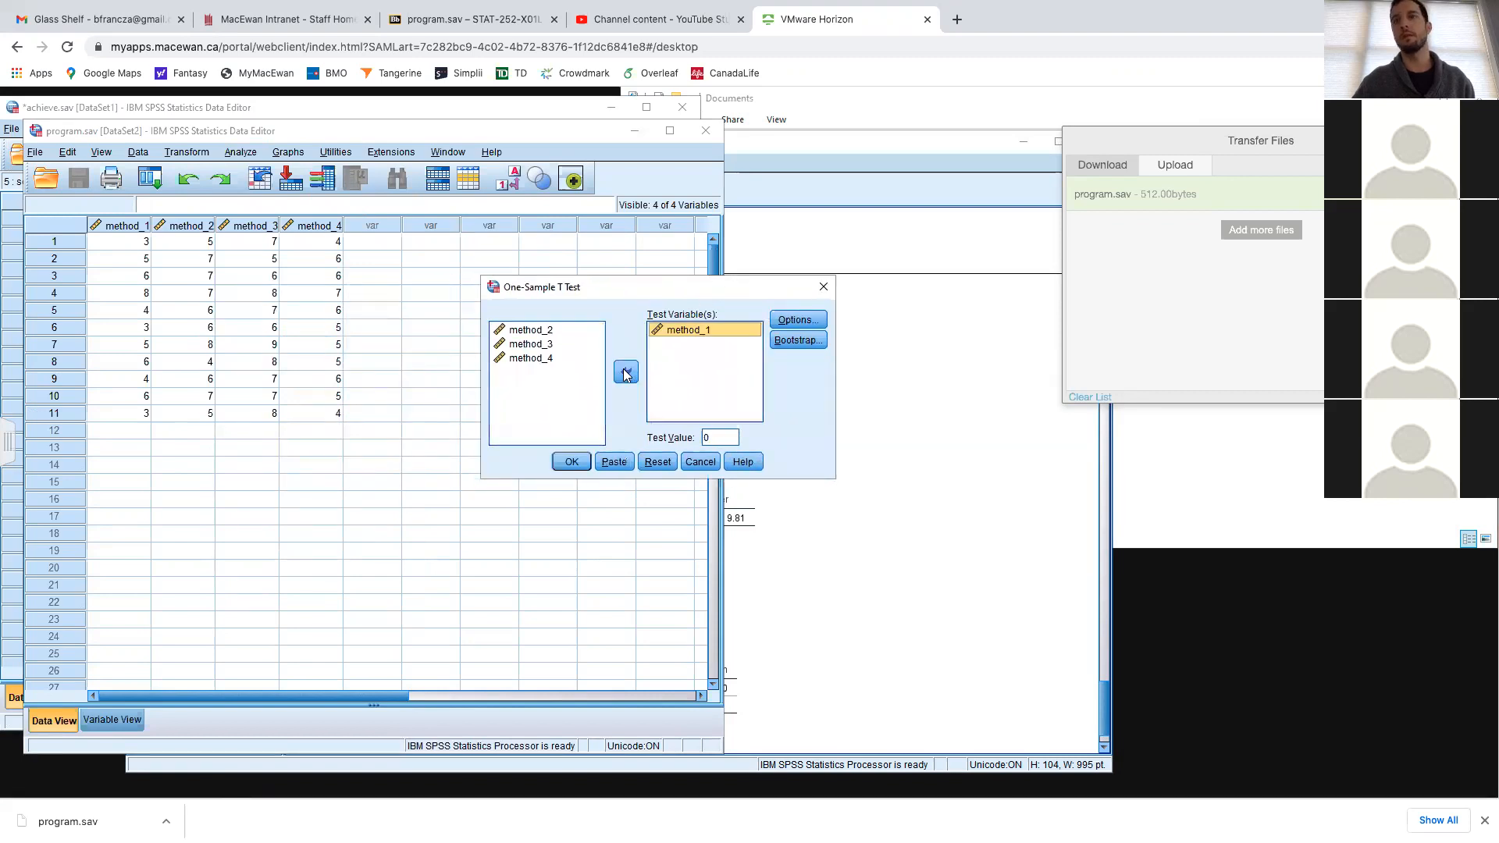
Set the confidence interval percentage to 99, run the t test and capture the resulting One-Sample Test table for method_1
click(798, 319)
click(454, 357)
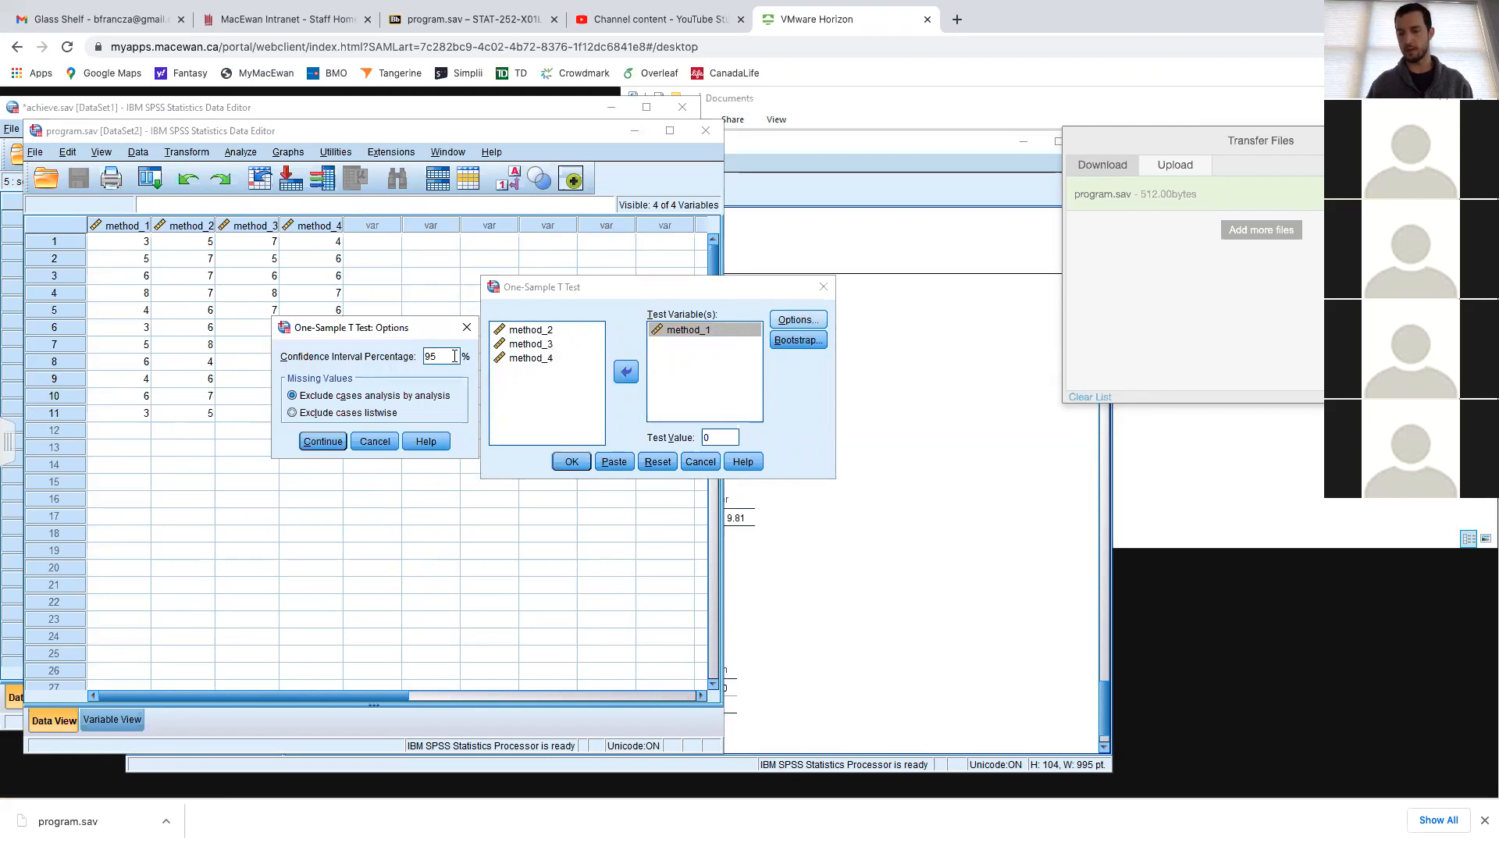
text(9)
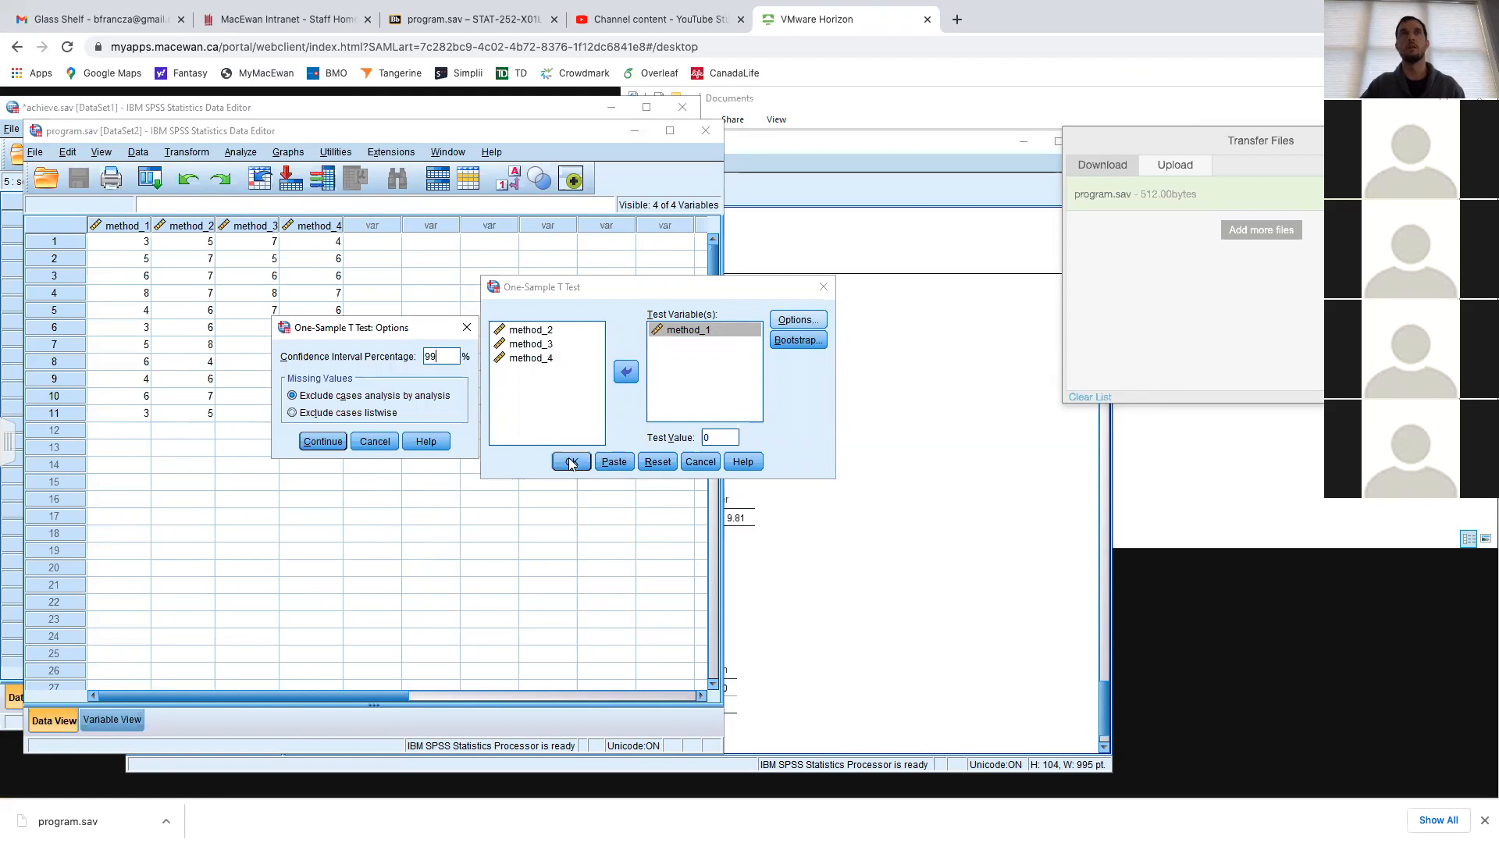
click(322, 442)
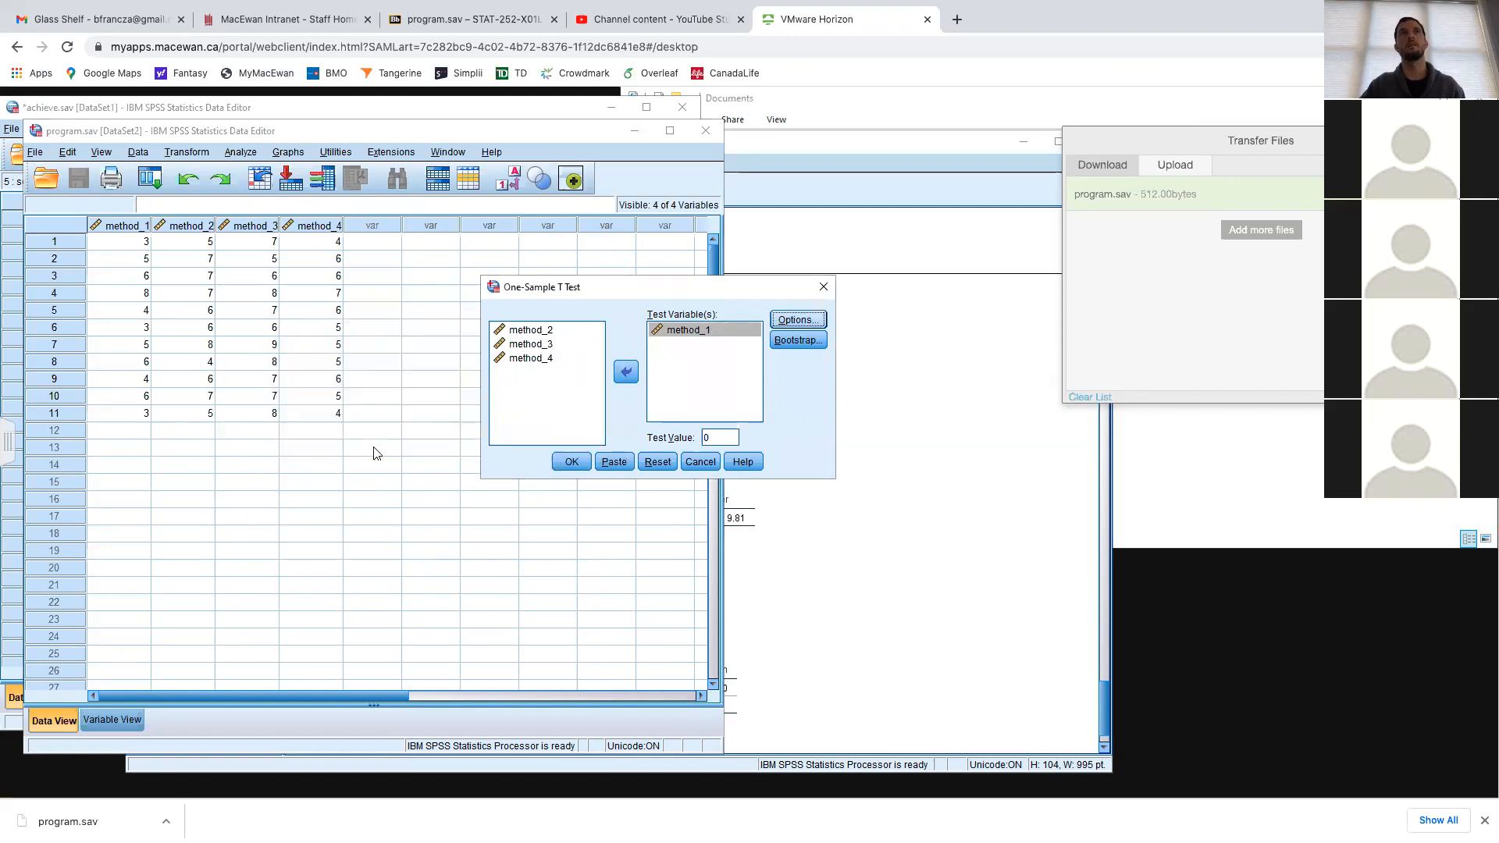
click(570, 461)
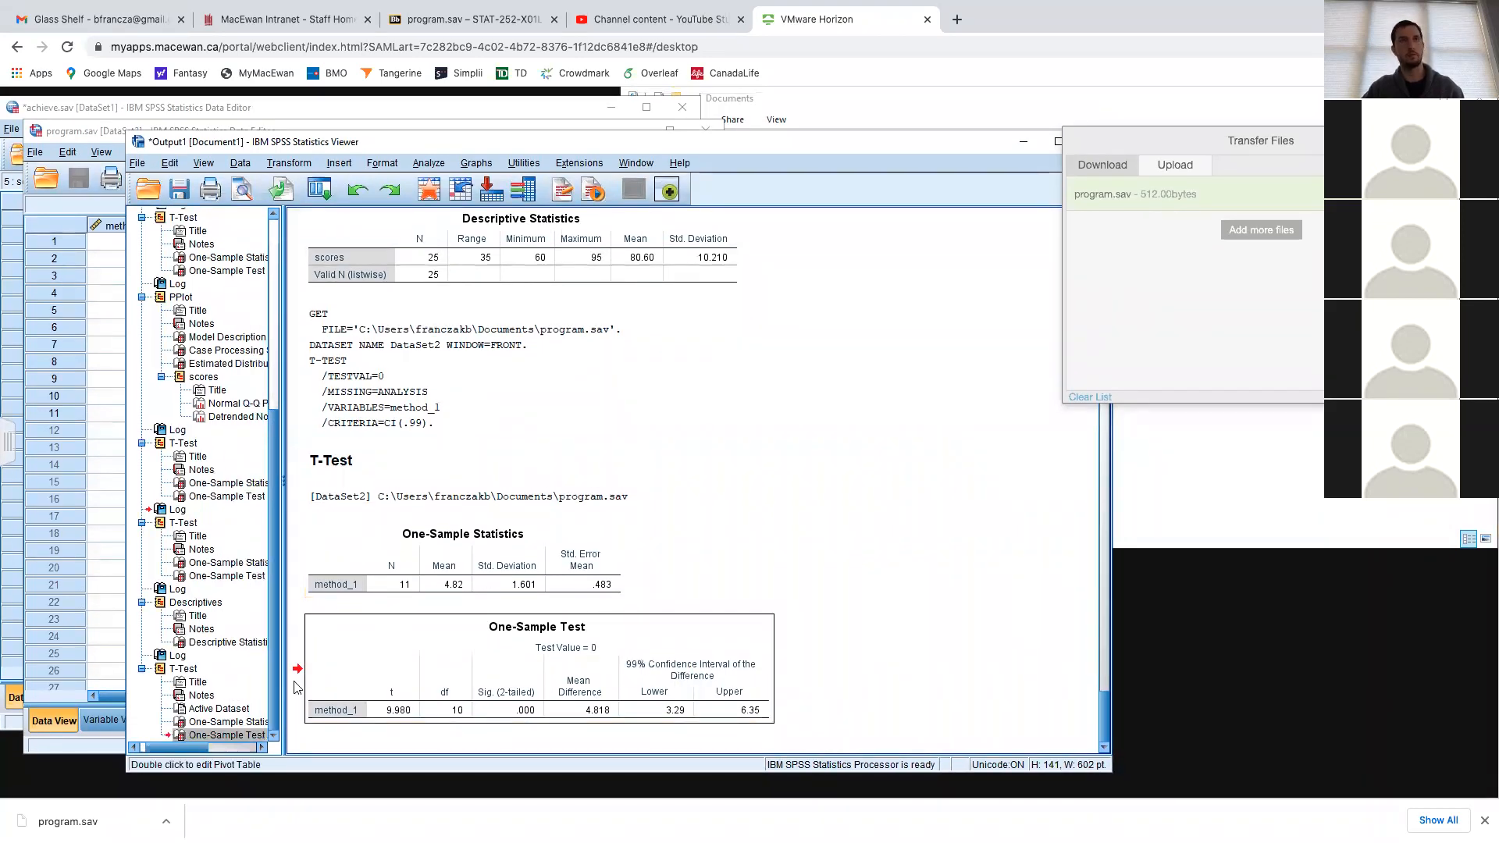
drag(305, 614, 770, 725)
Switch to Word and write item 9 in regular weight: "For method 1 from the program.sav data, build a 99% confidence interval."
key(ctrl+Right)
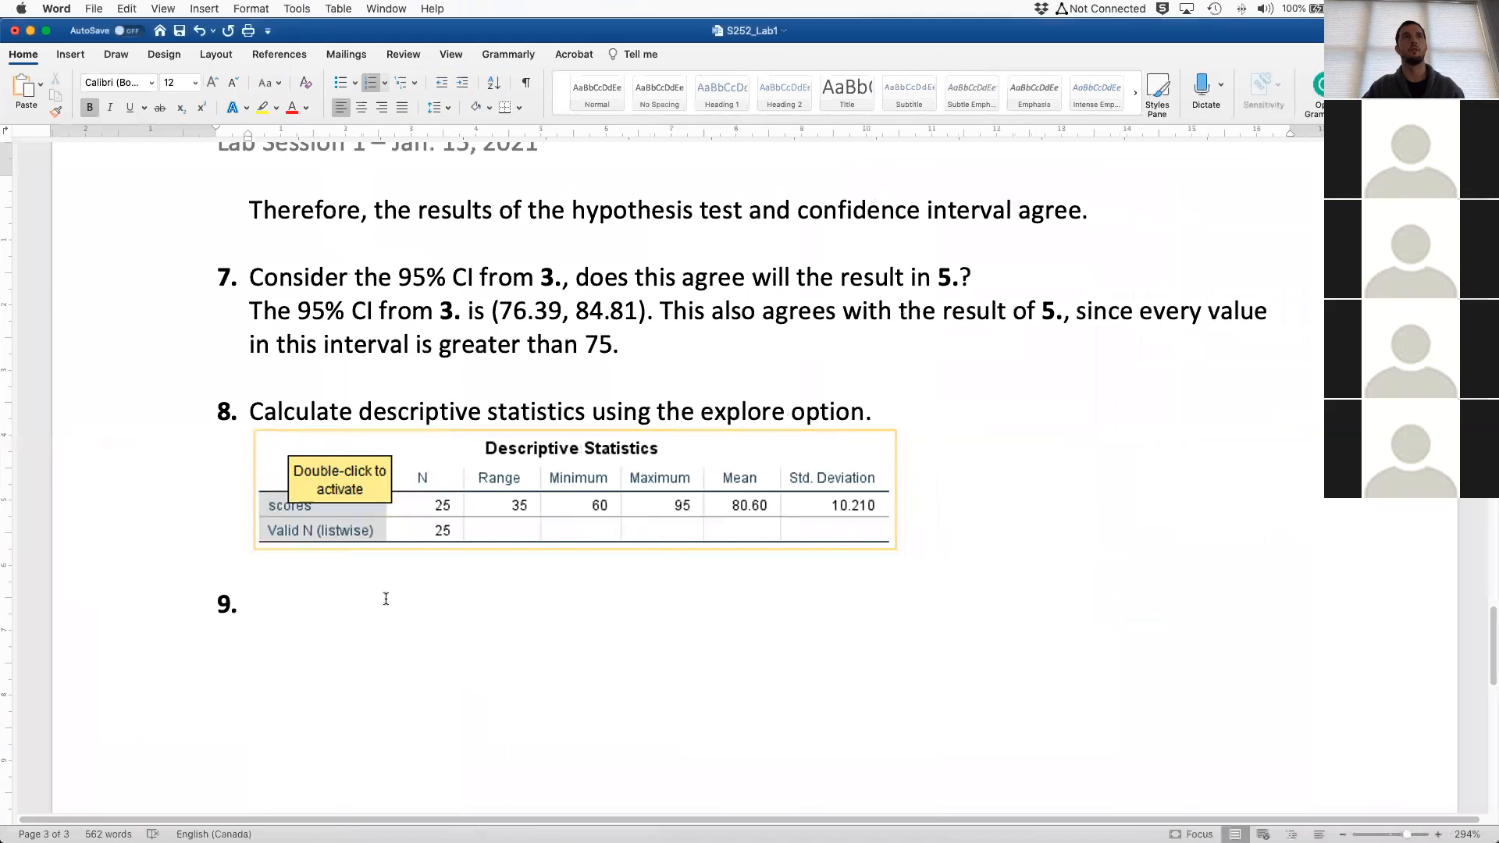
click(387, 599)
text(For)
key(BackSpace)
key(BackSpace)
key(BackSpace)
key(super+b)
text(For method 1)
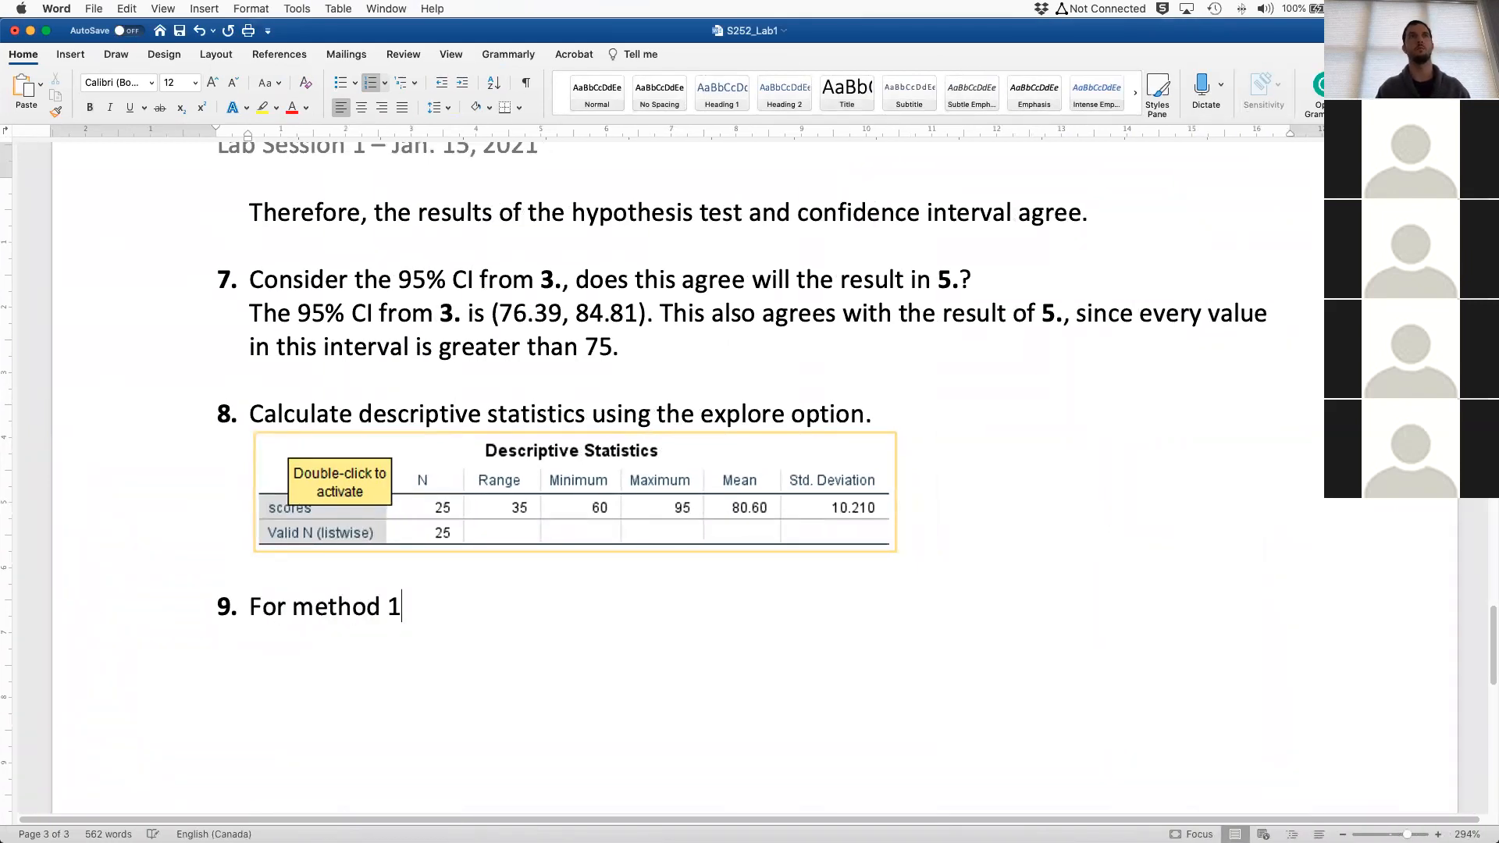
text( from the program.xa)
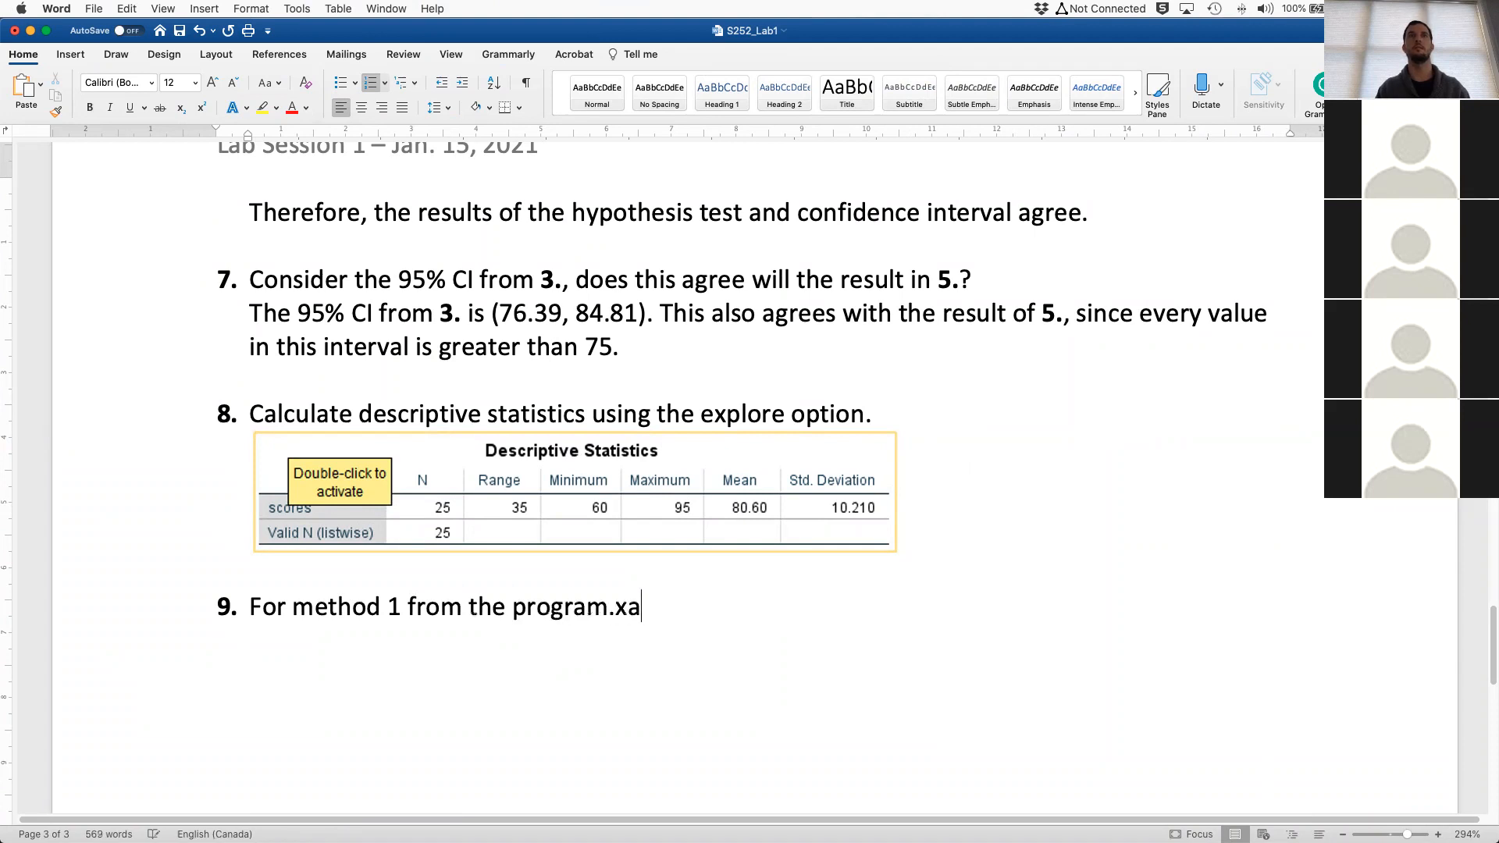
key(BackSpace)
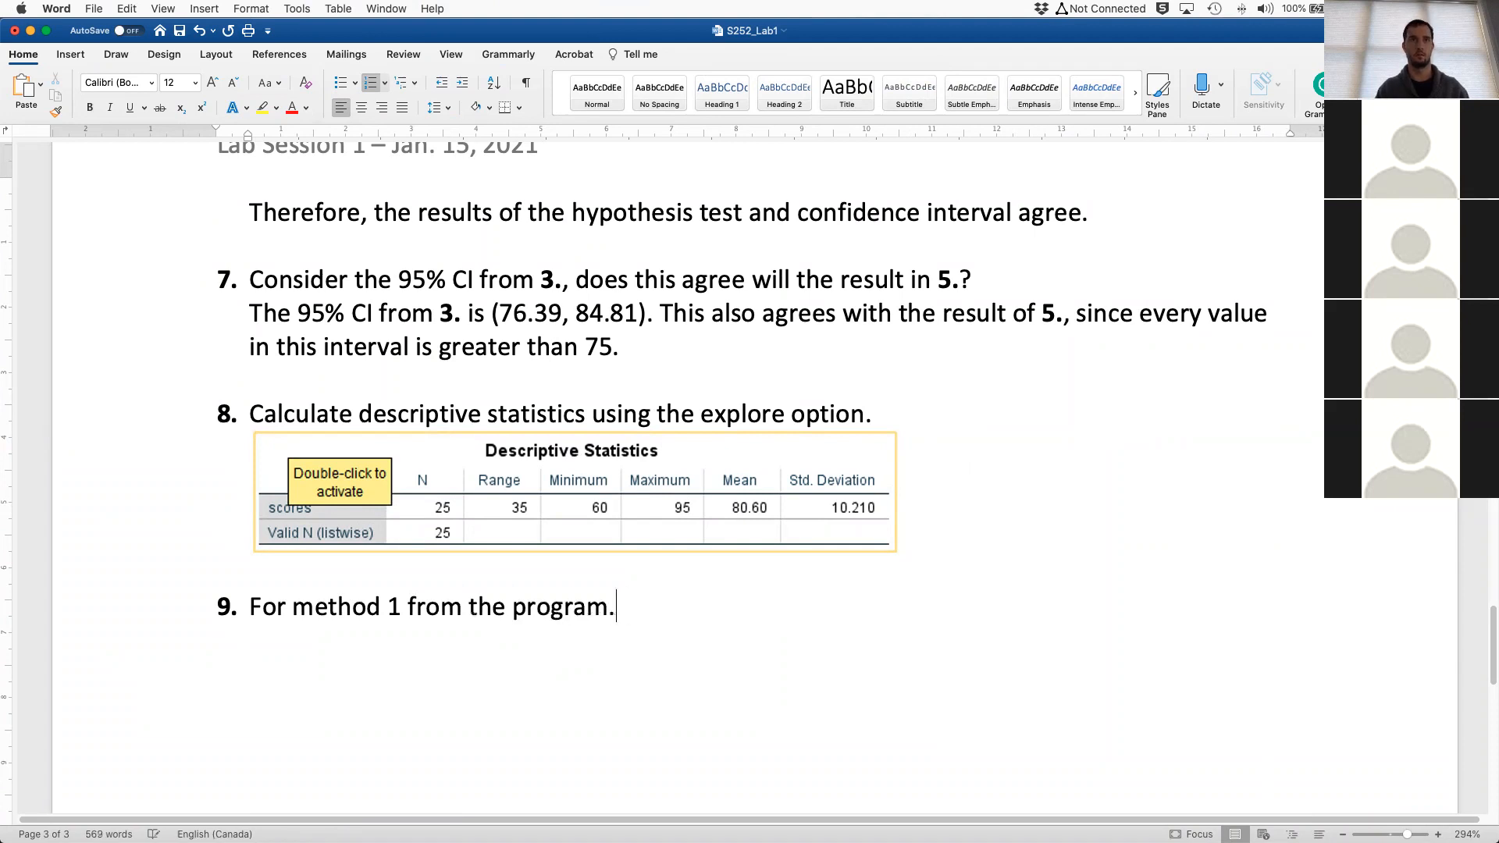
text(xa)
key(BackSpace)
key(BackSpace)
text(sav )
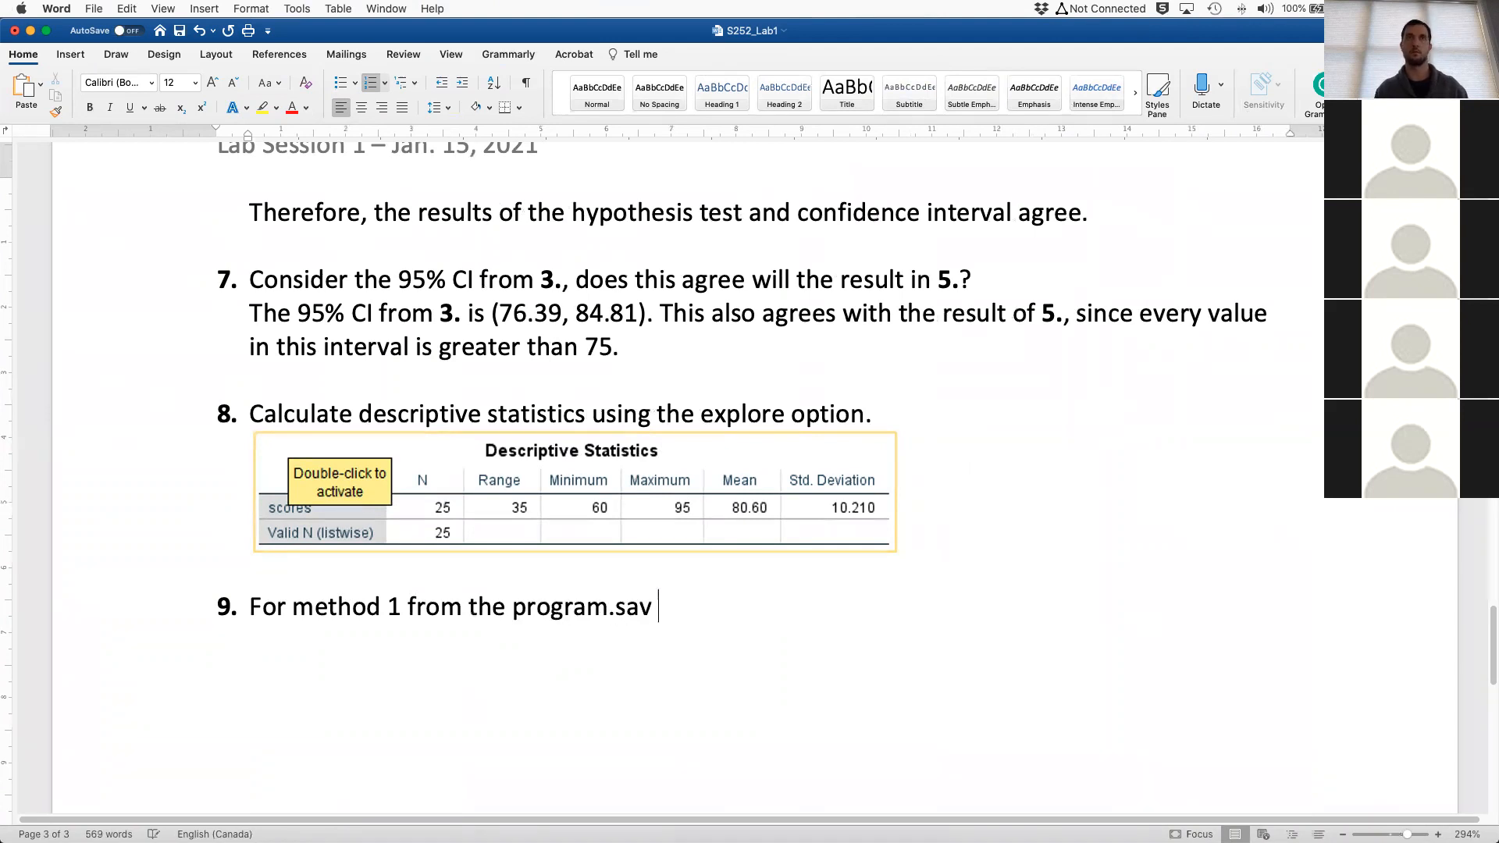
text(data, build a )
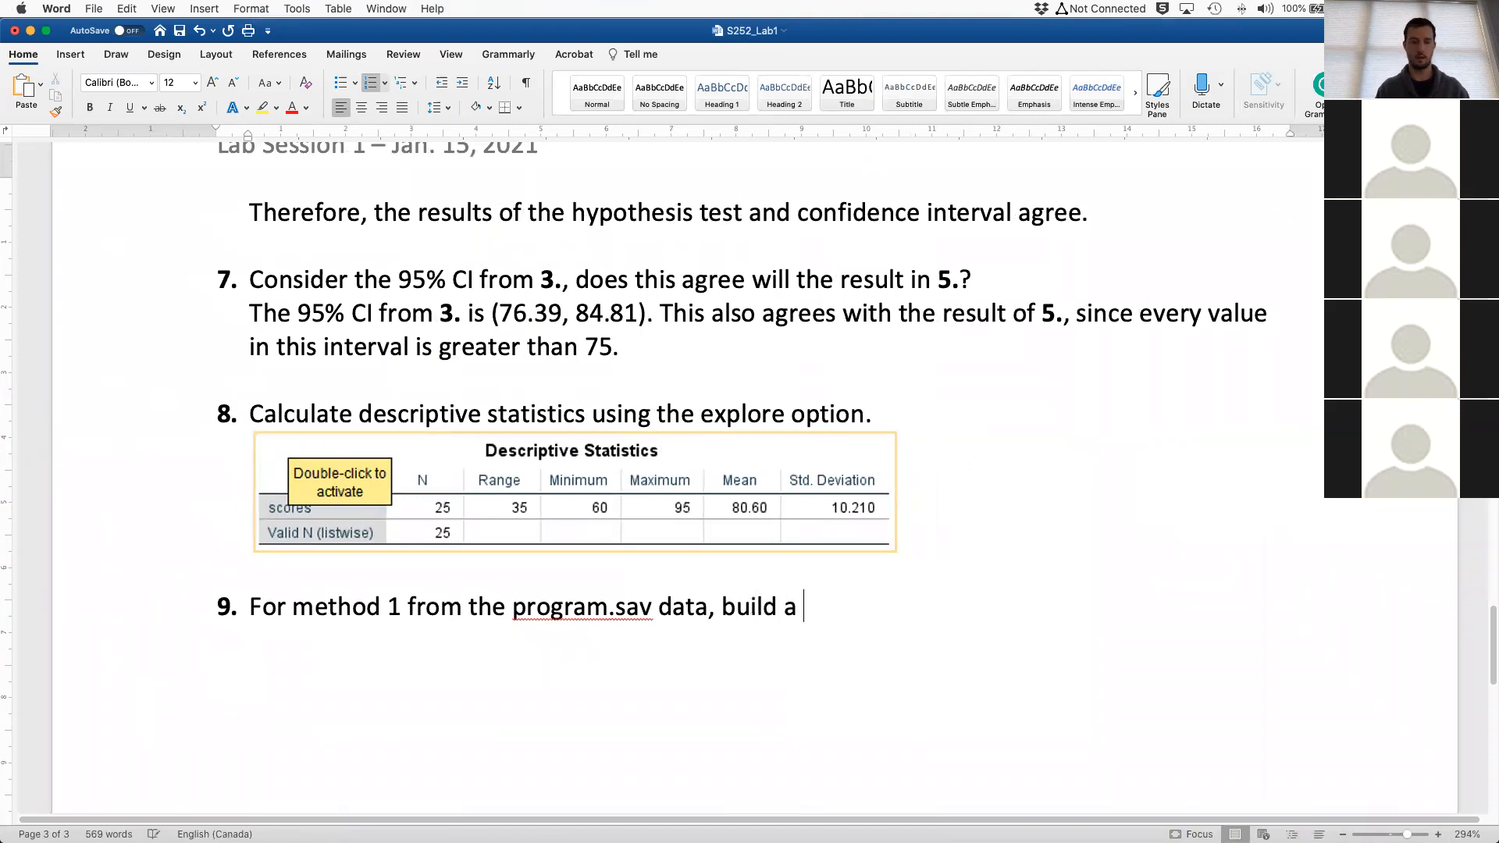
text(99% confidence )
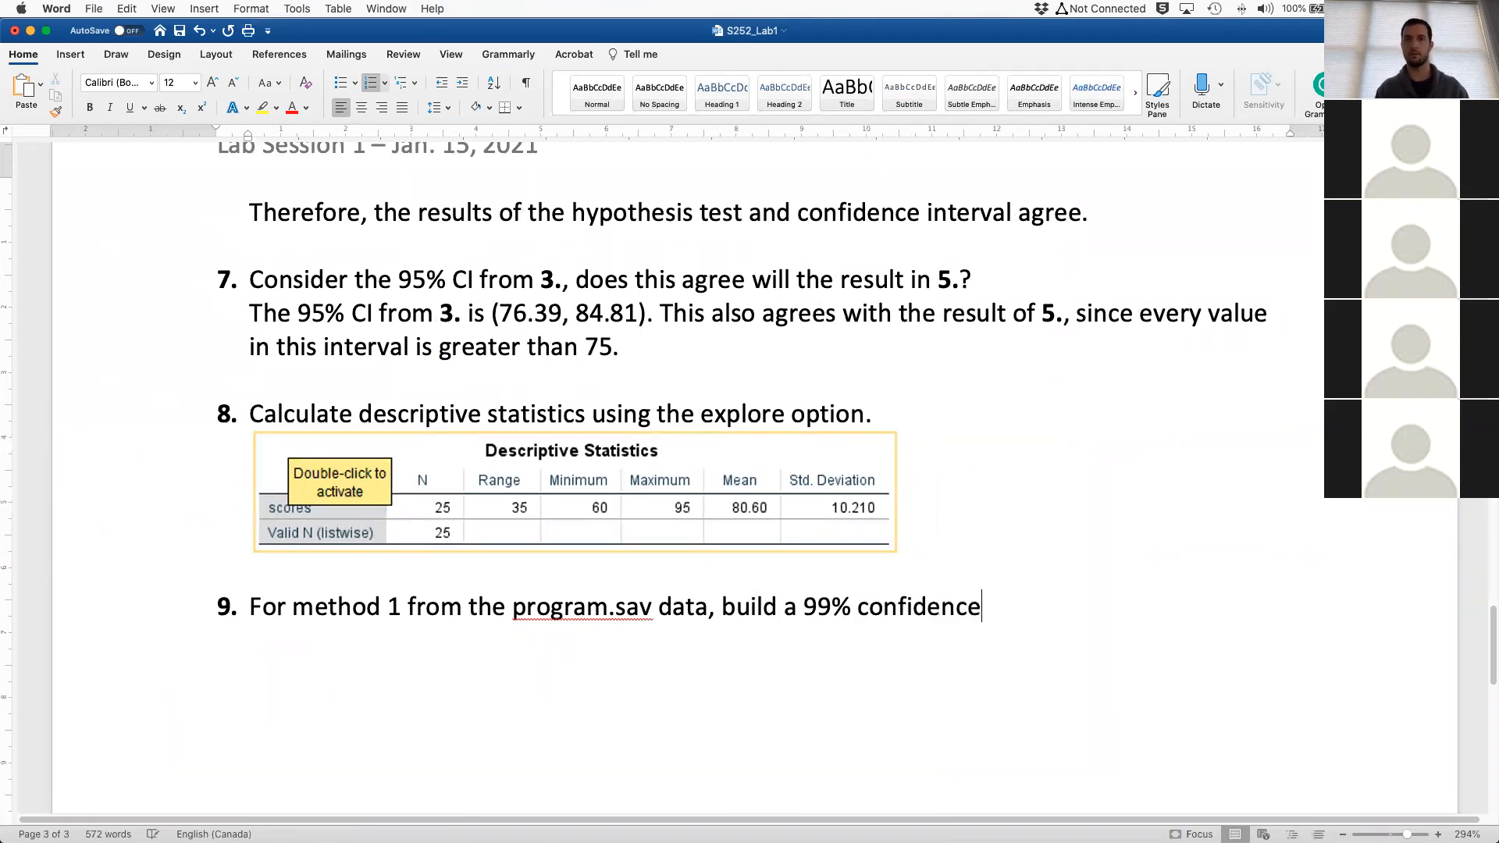
text(interval.)
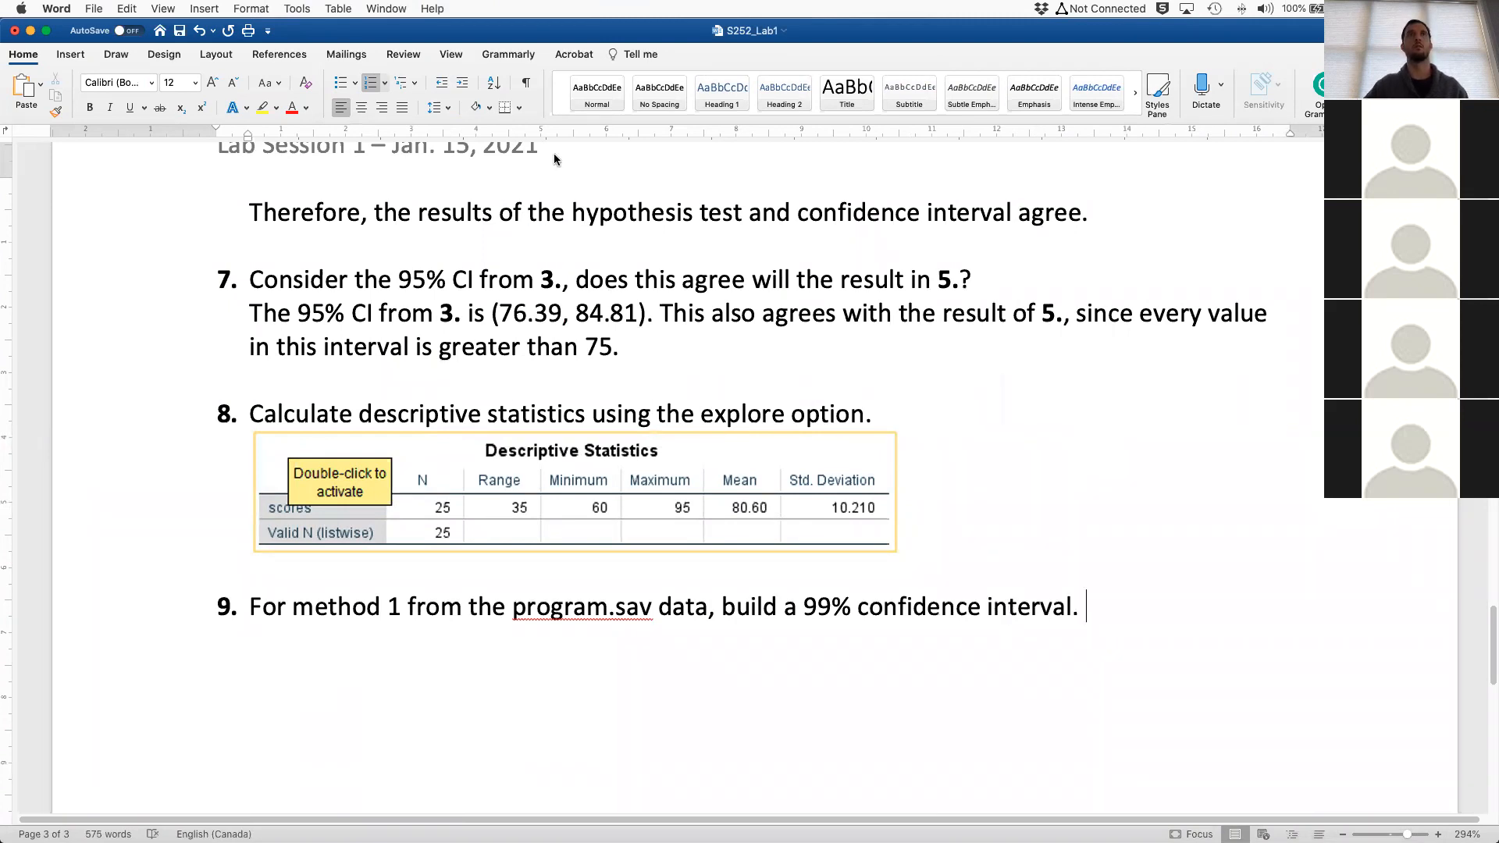
Switch to the course's Blackboard page, view the Assignment 1 PDF in Assignments and return to the assignment list
key(ctrl+Left)
click(431, 19)
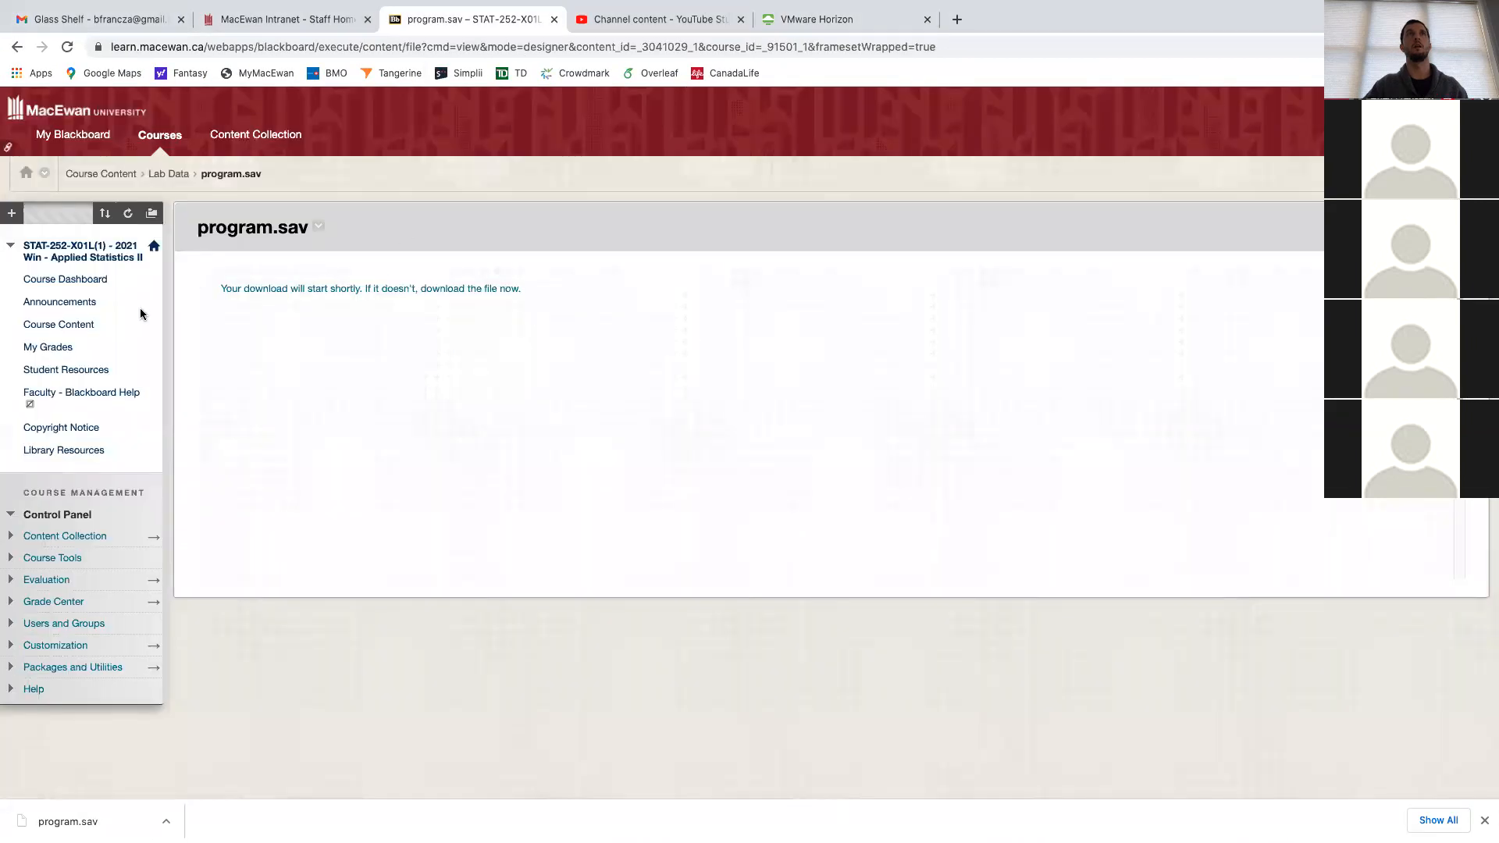
click(81, 324)
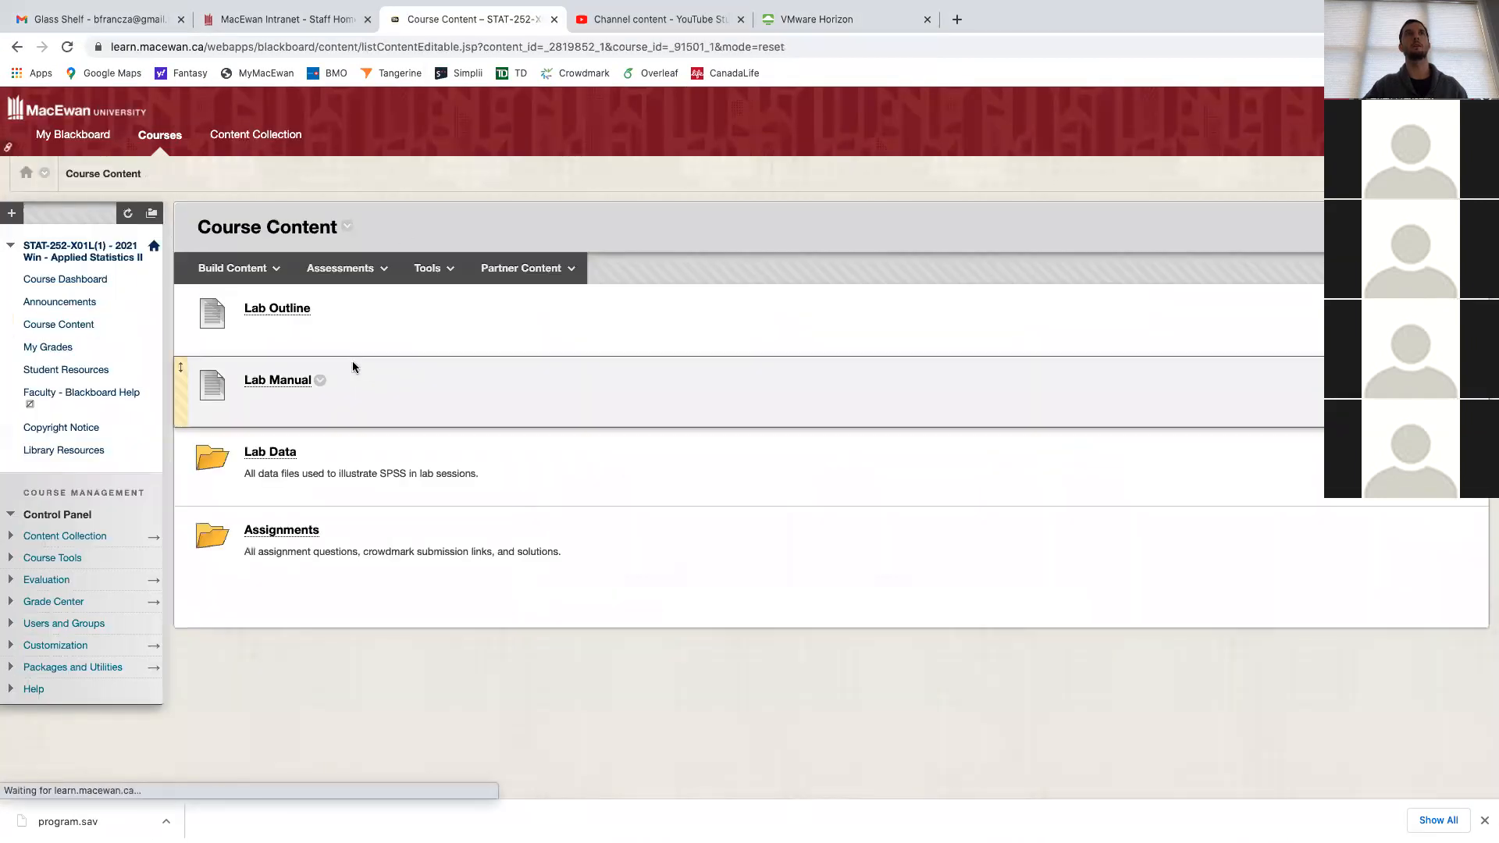
click(280, 531)
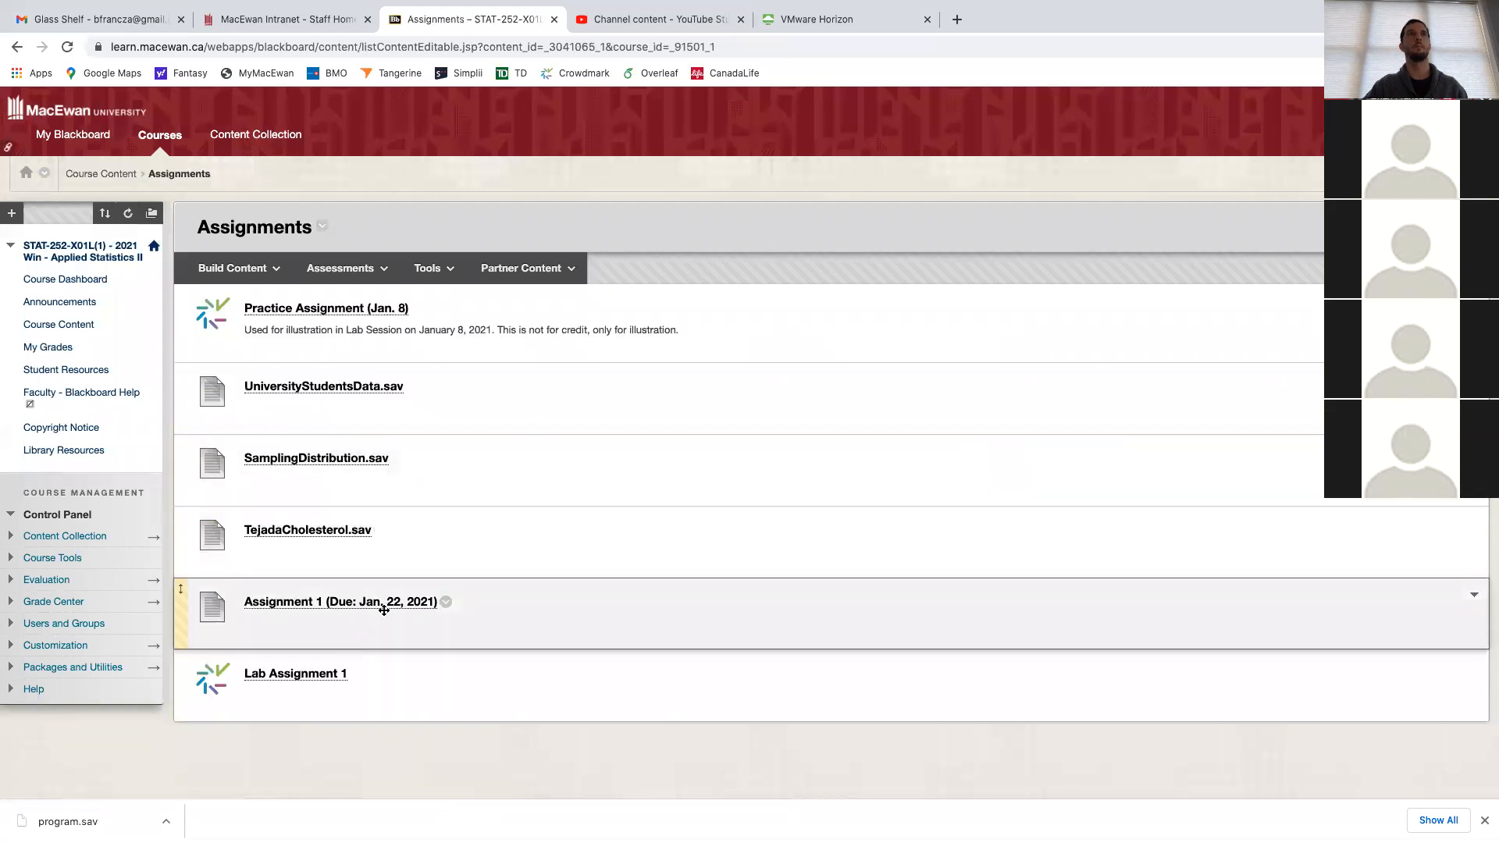
click(393, 606)
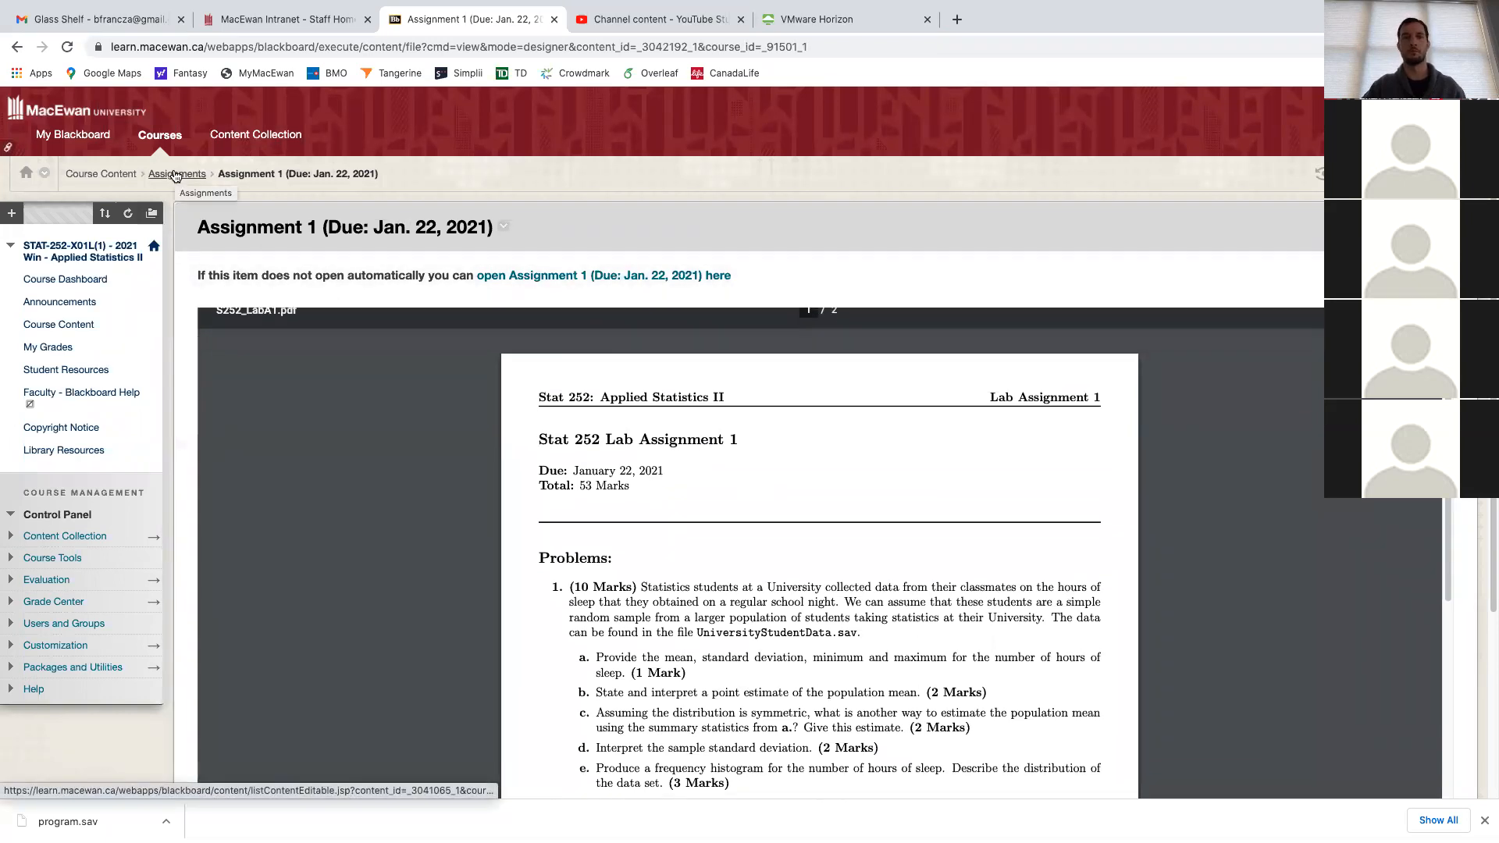
click(176, 174)
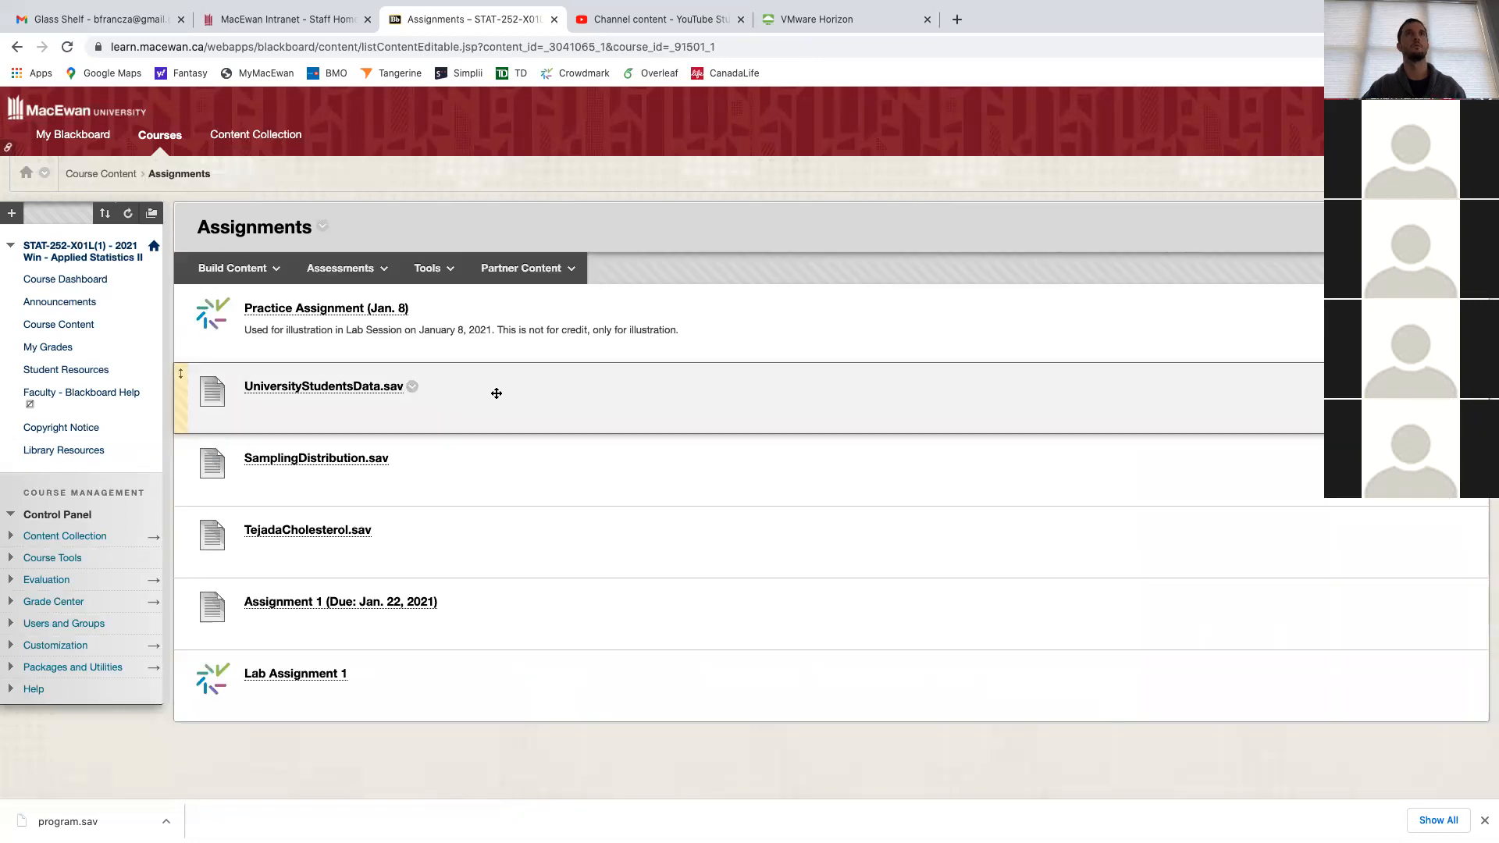
Open the Lab Outline from Course Content and examine the table of lab assignment due dates
key(ctrl+Right)
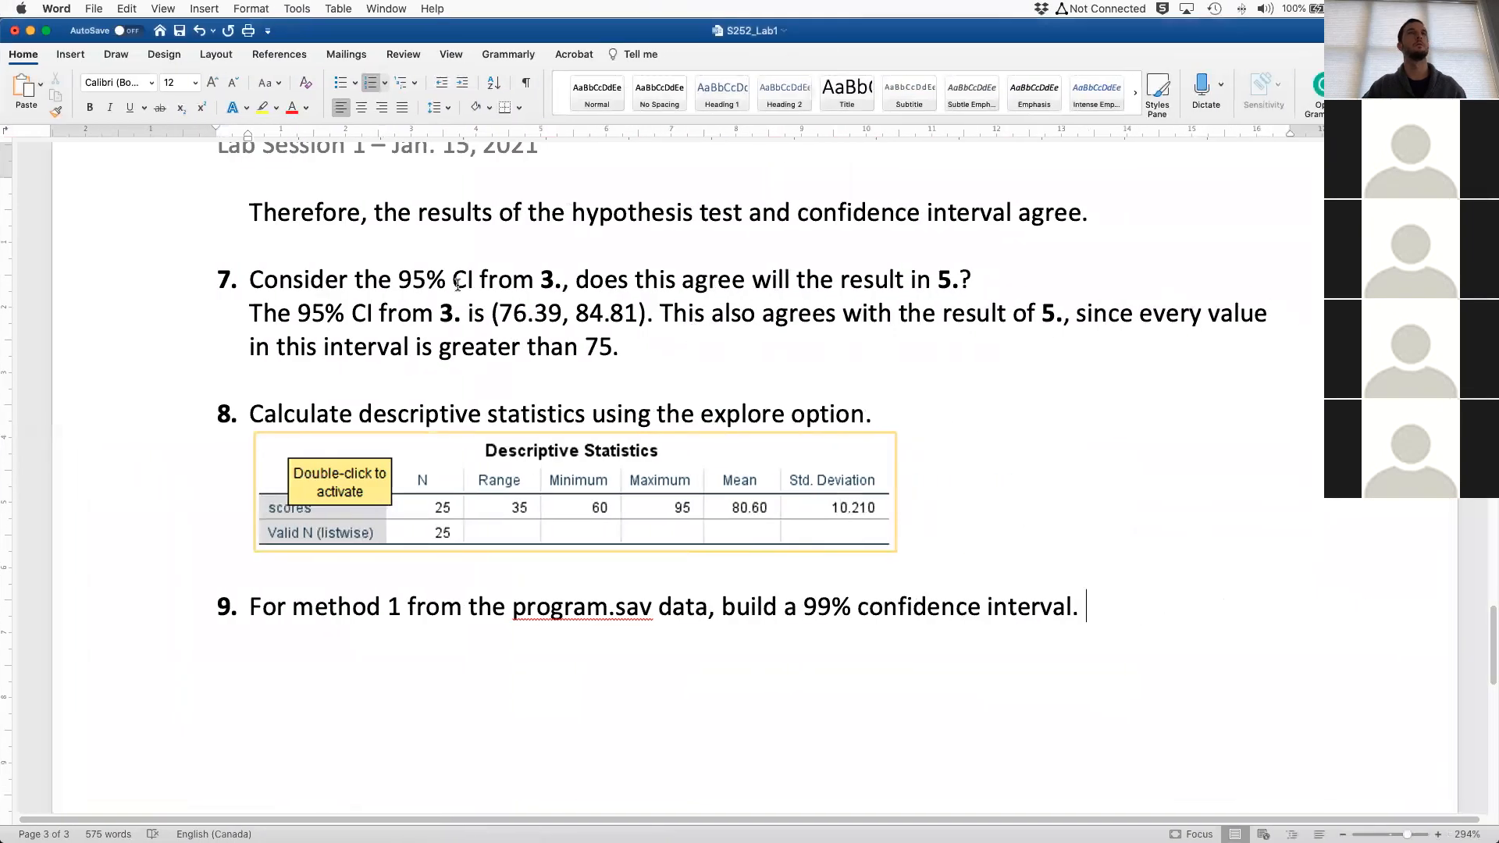
key(ctrl+Left)
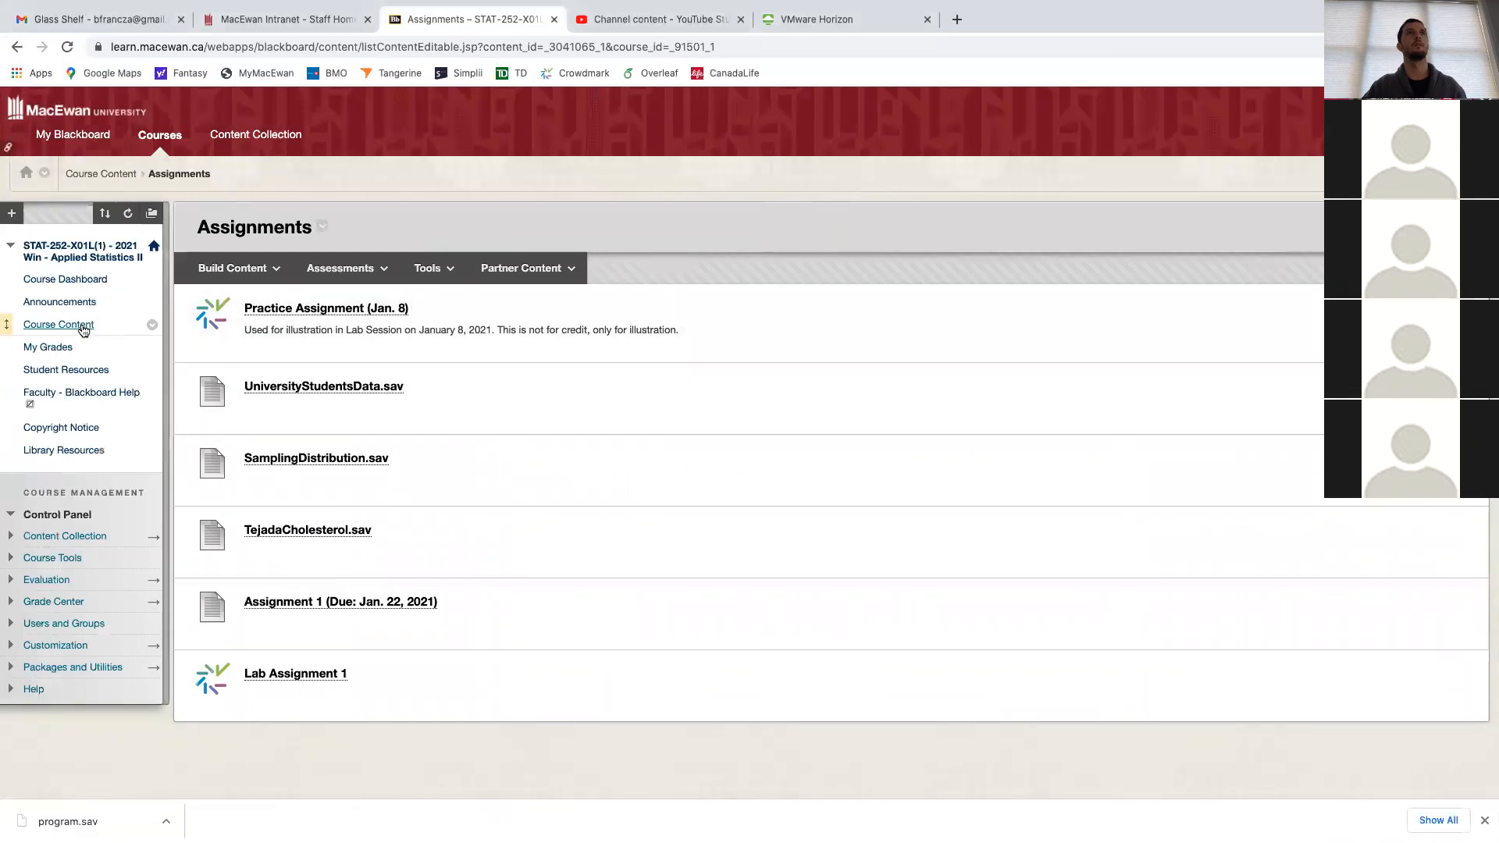
click(83, 326)
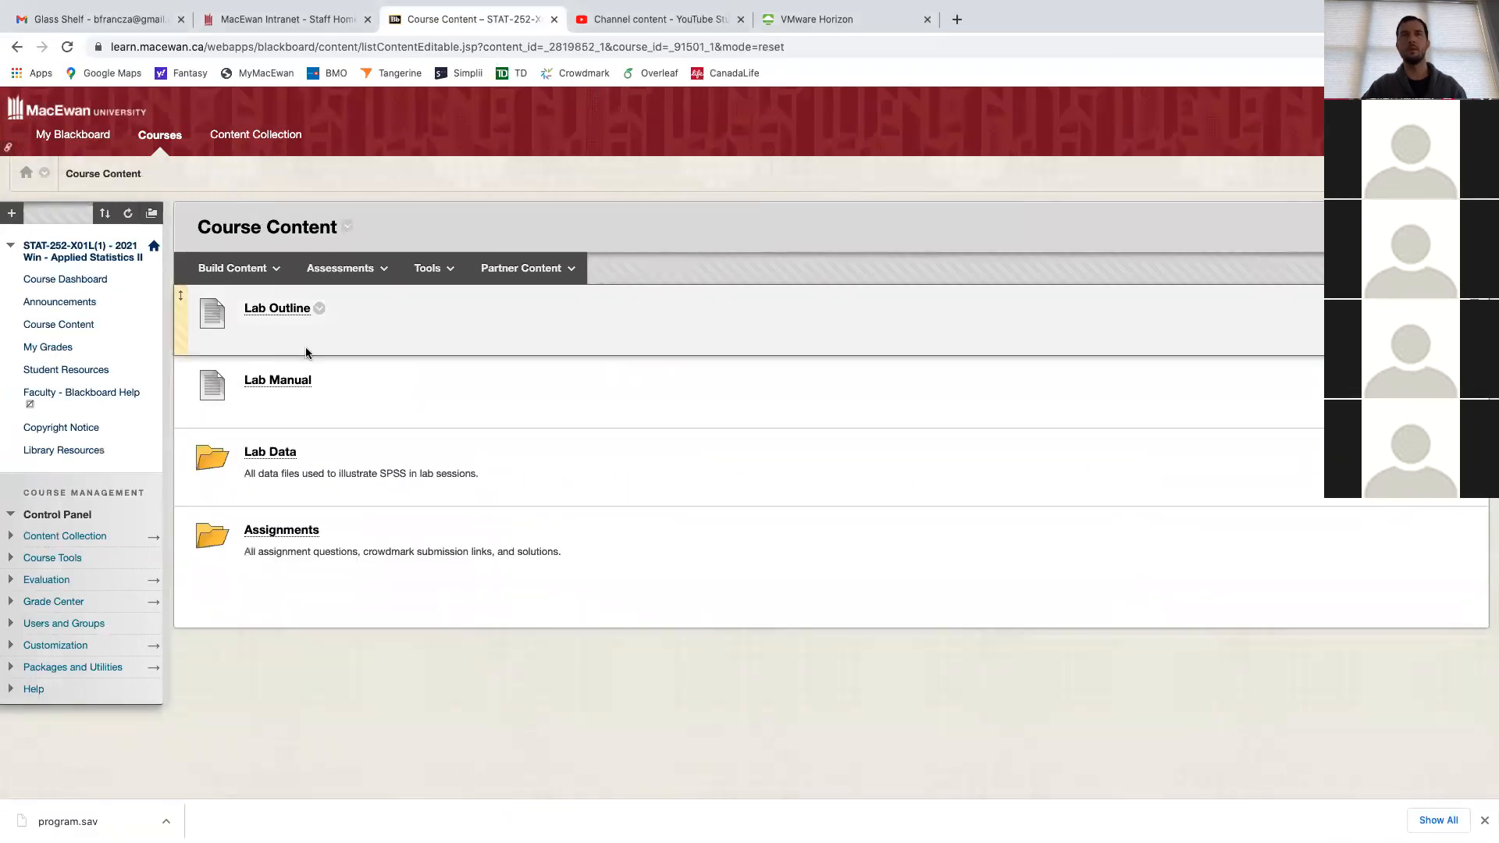
click(278, 309)
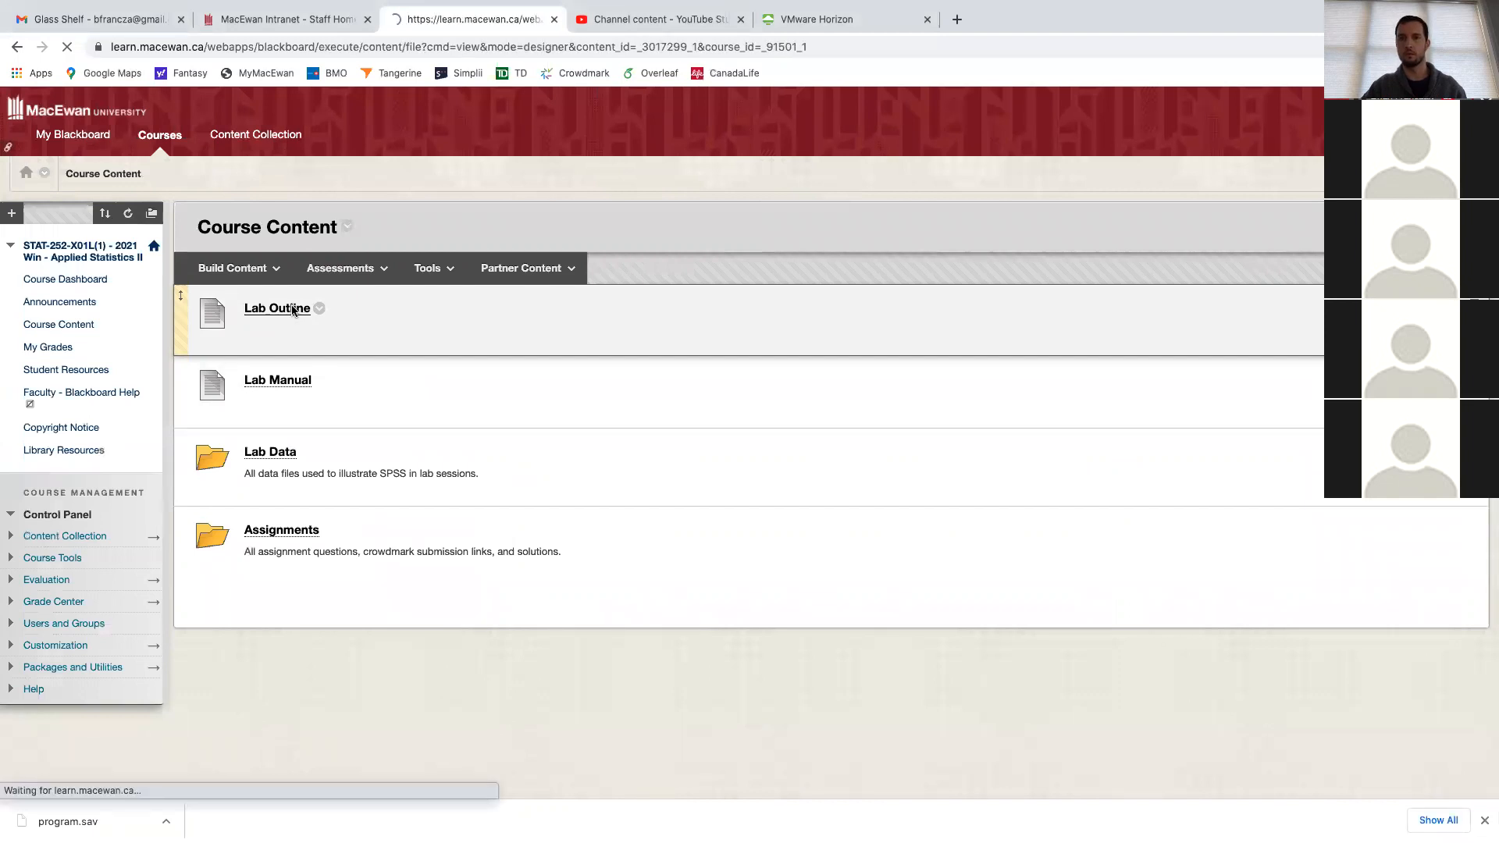
scroll(922, 489, down, 6)
scroll(922, 490, down, 6)
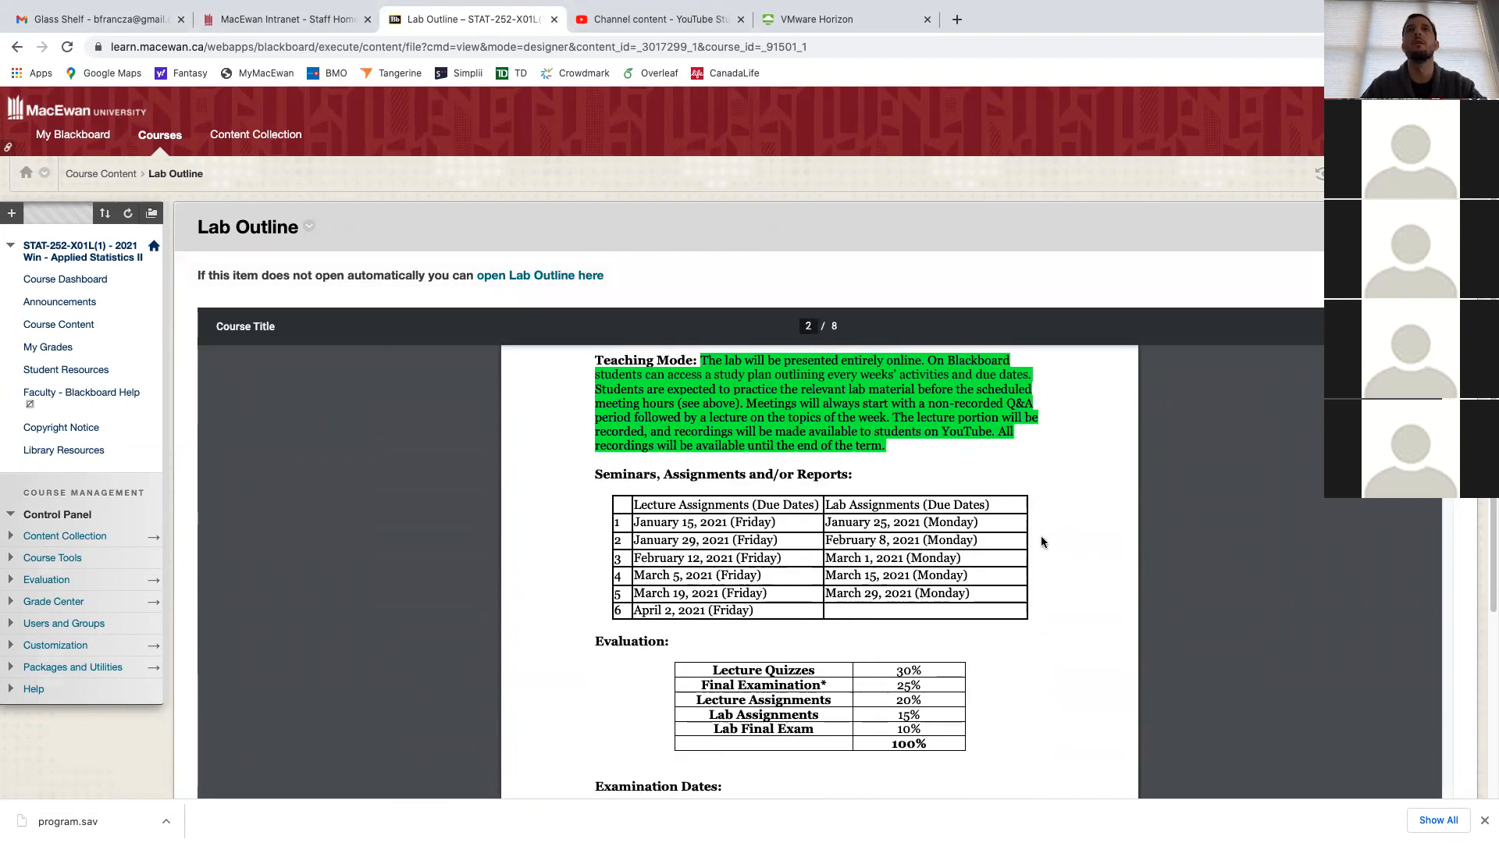
drag(981, 524, 826, 524)
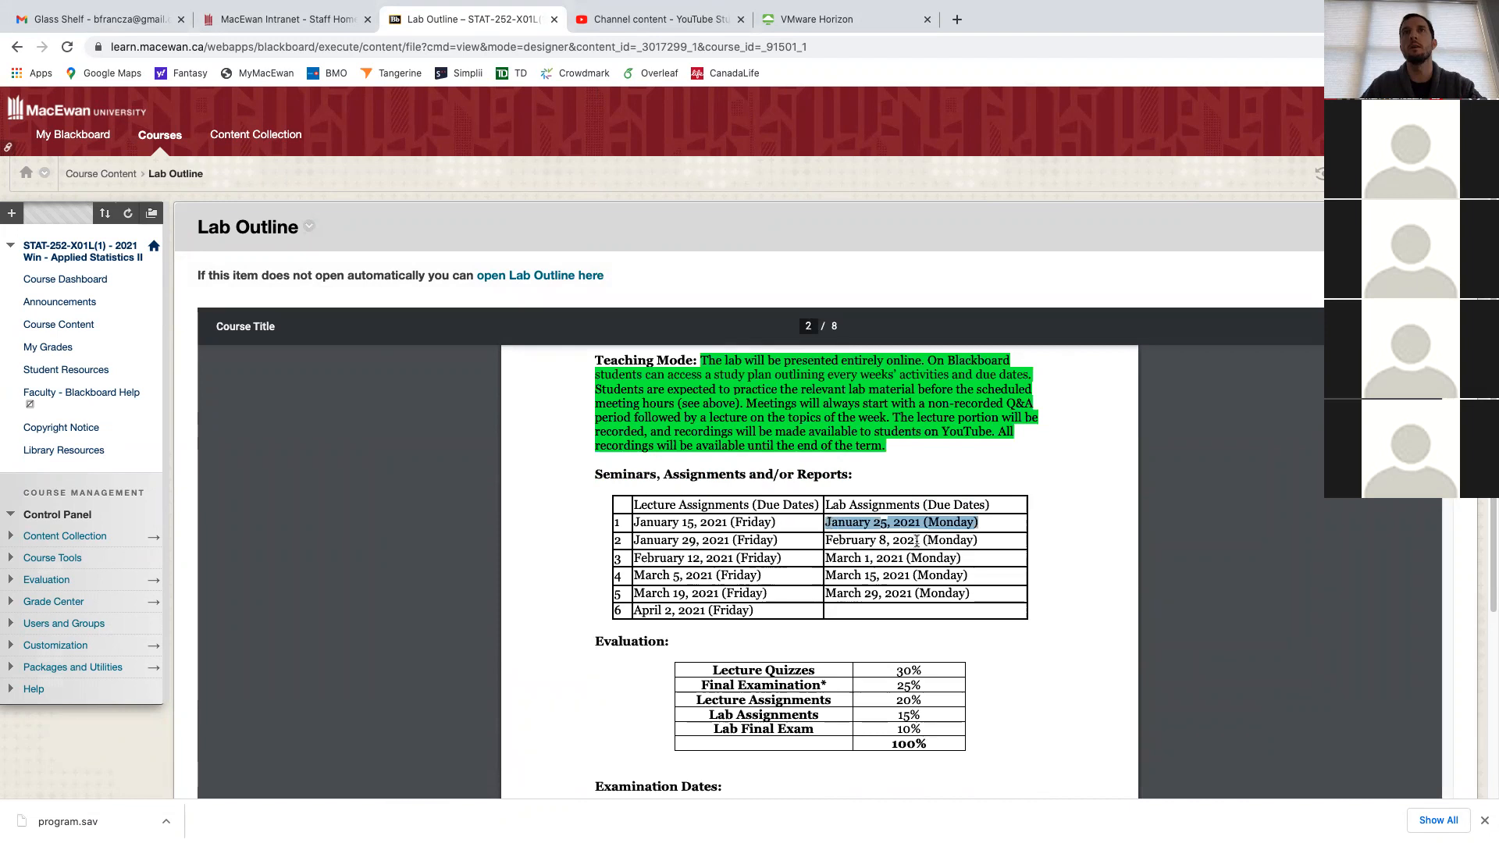
click(976, 545)
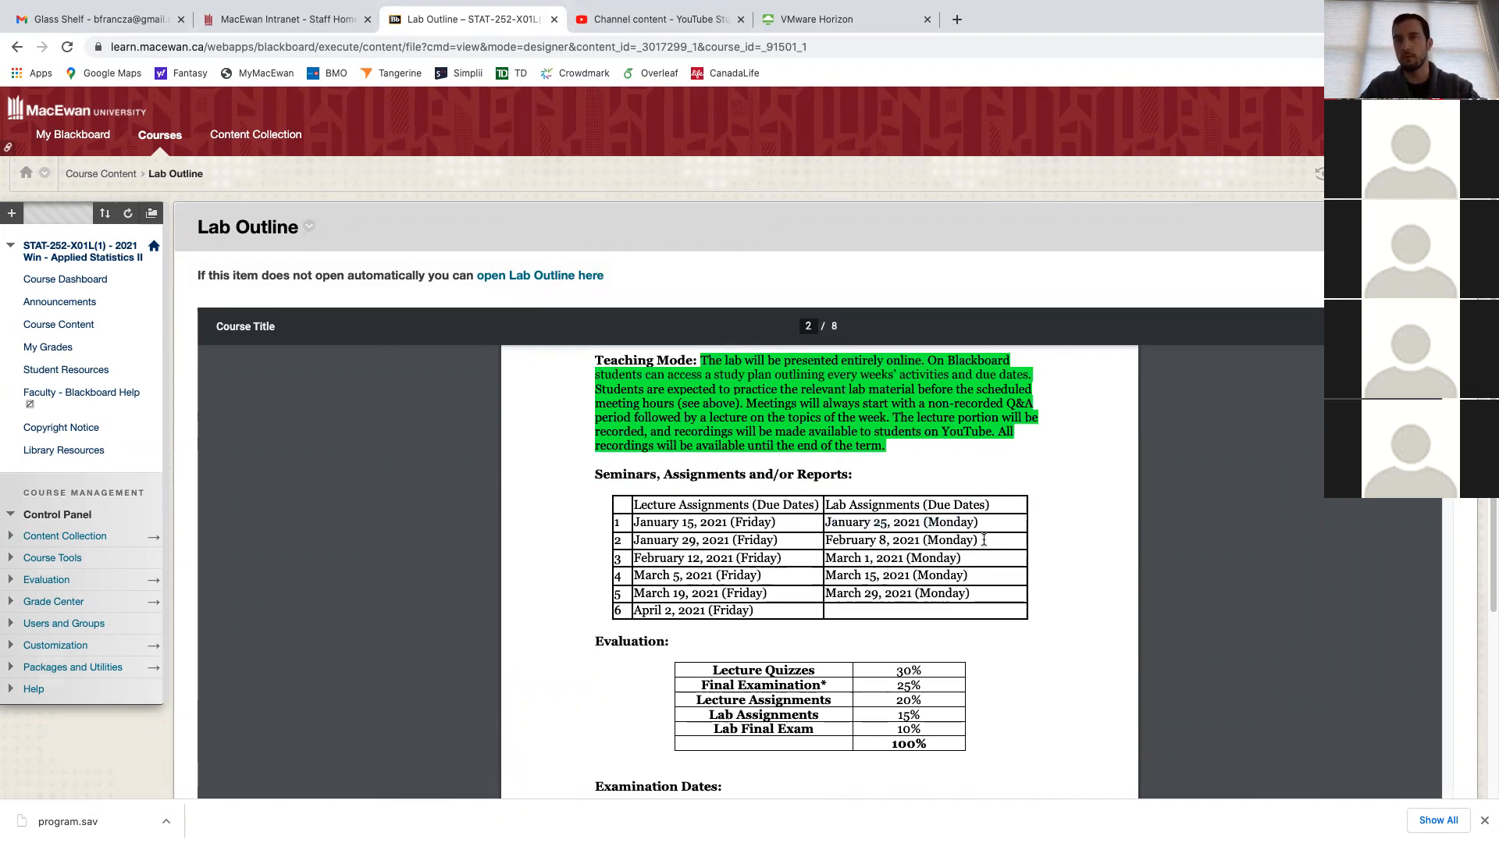
scroll(986, 543, up, 1)
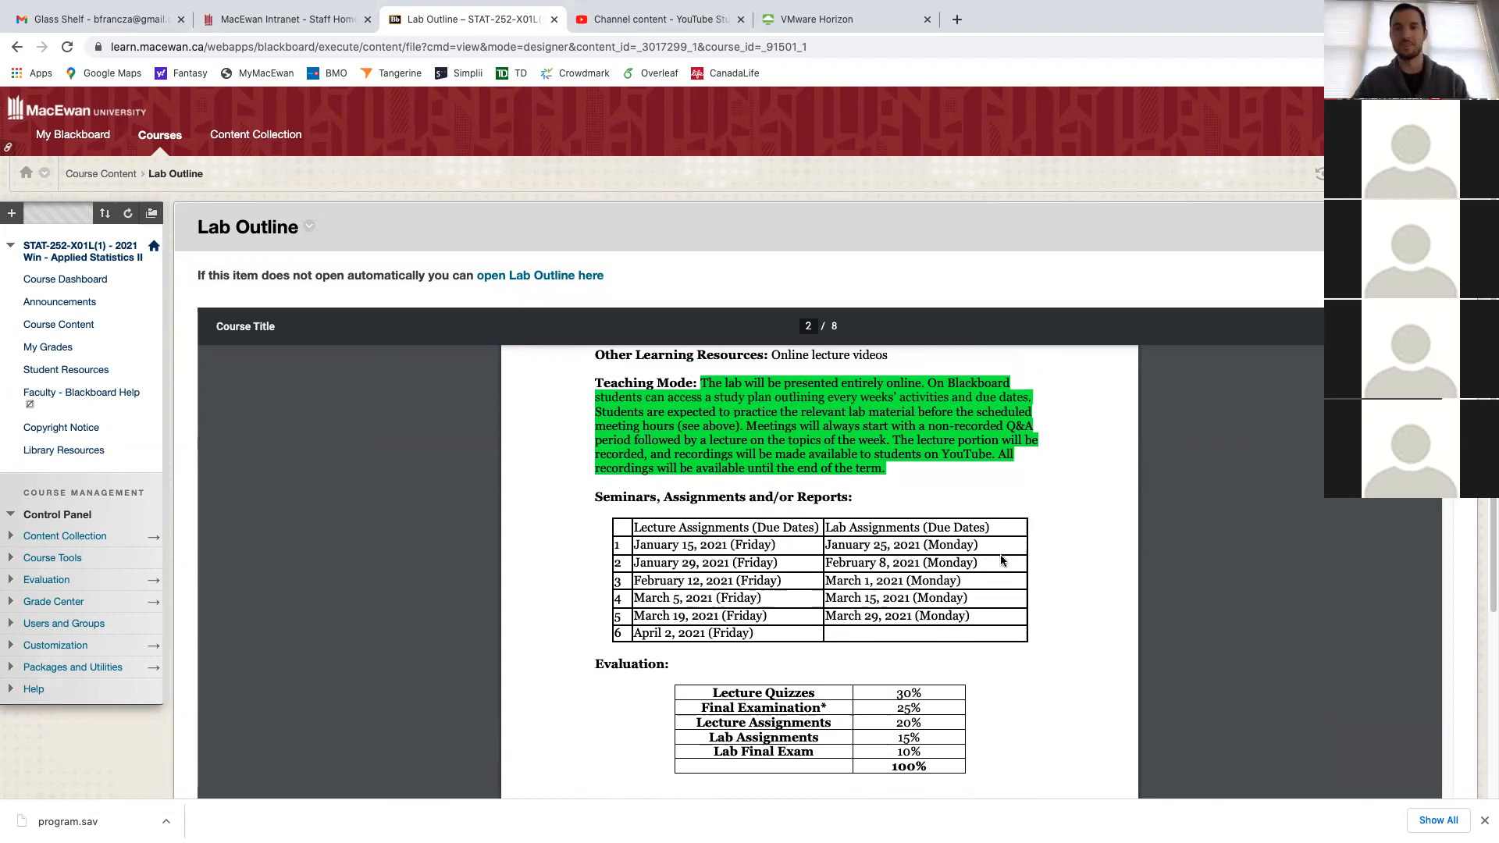
scroll(596, 422, up, 1)
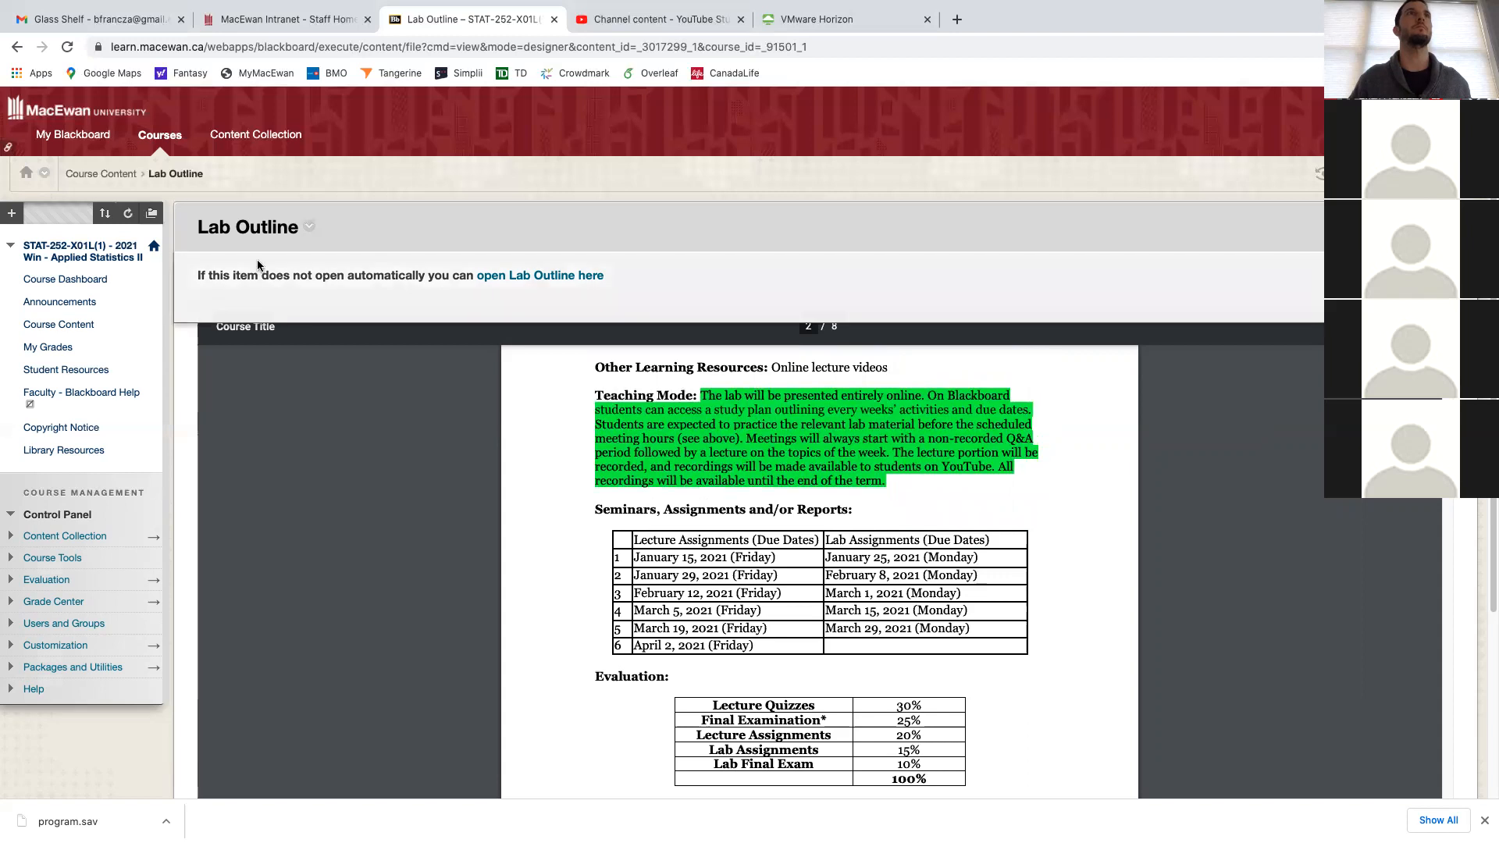
Return to Assignments in Course Content and rename the Assignment 1 item to "Assignment 1 (Due: Jan. 25, 2021)"
click(82, 325)
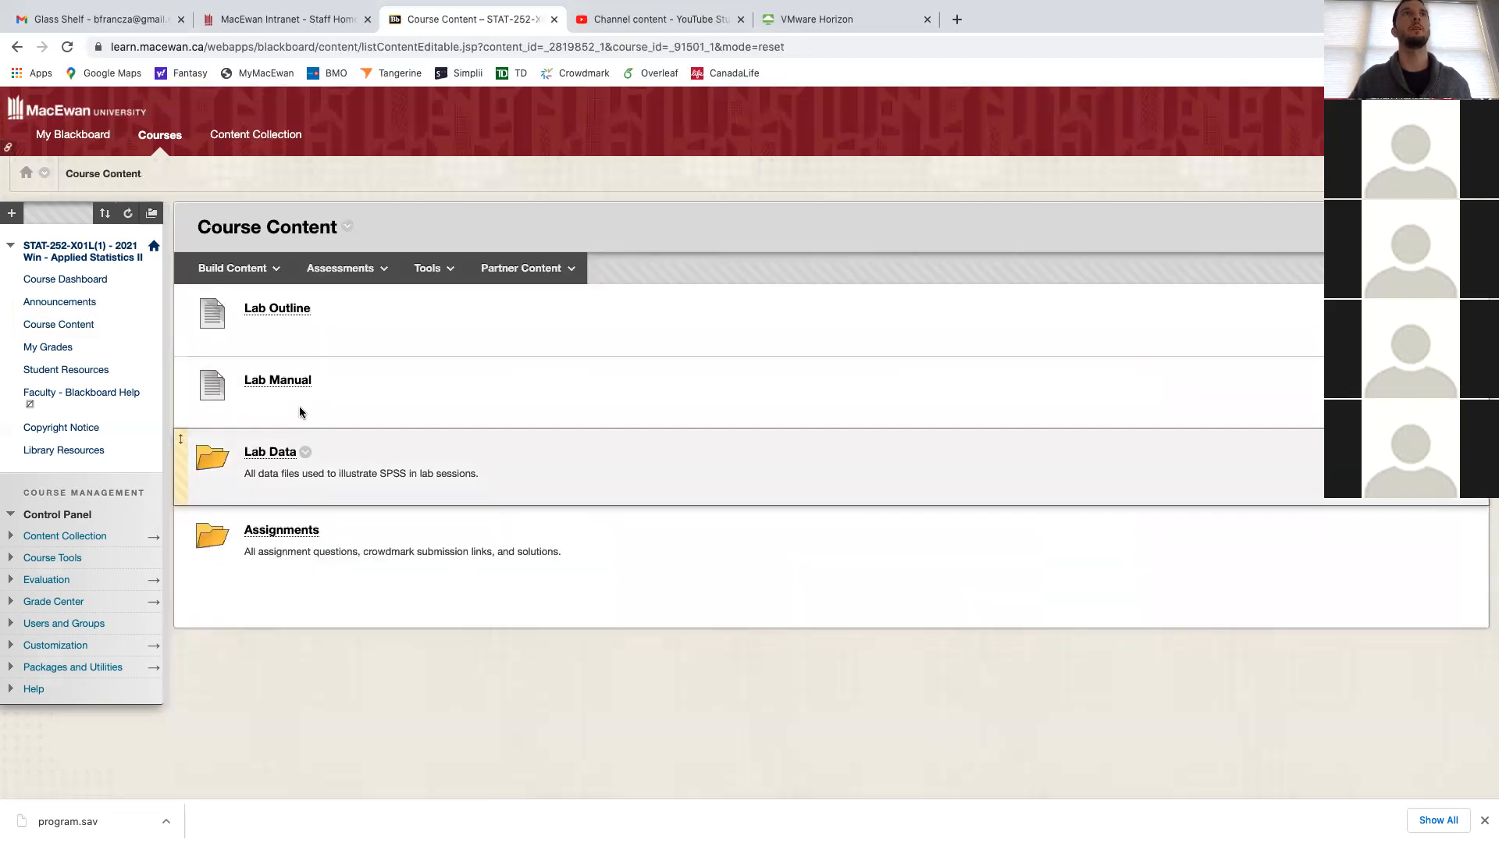
click(282, 530)
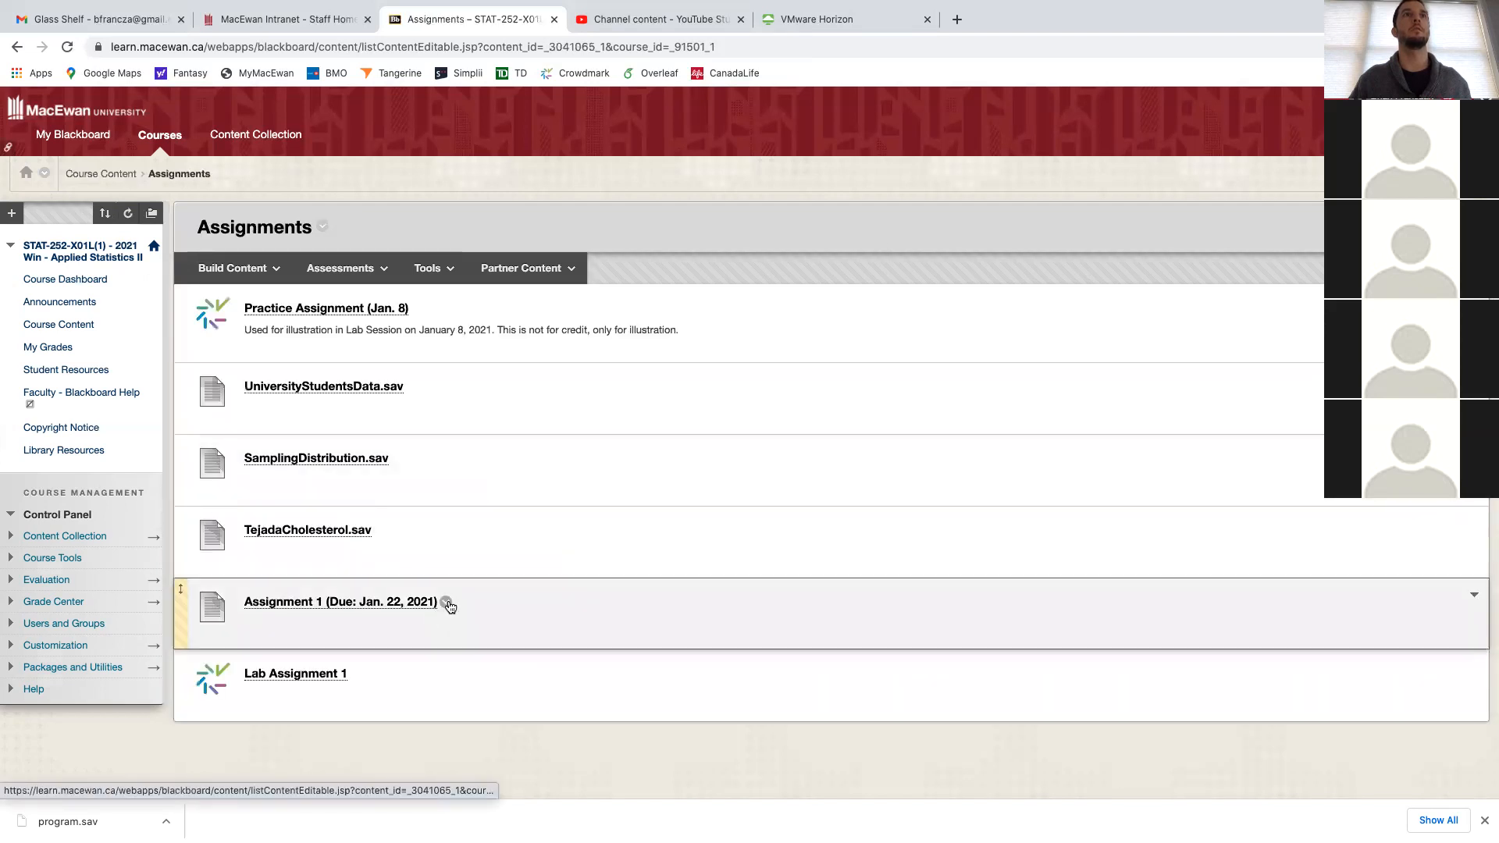
click(447, 603)
click(482, 371)
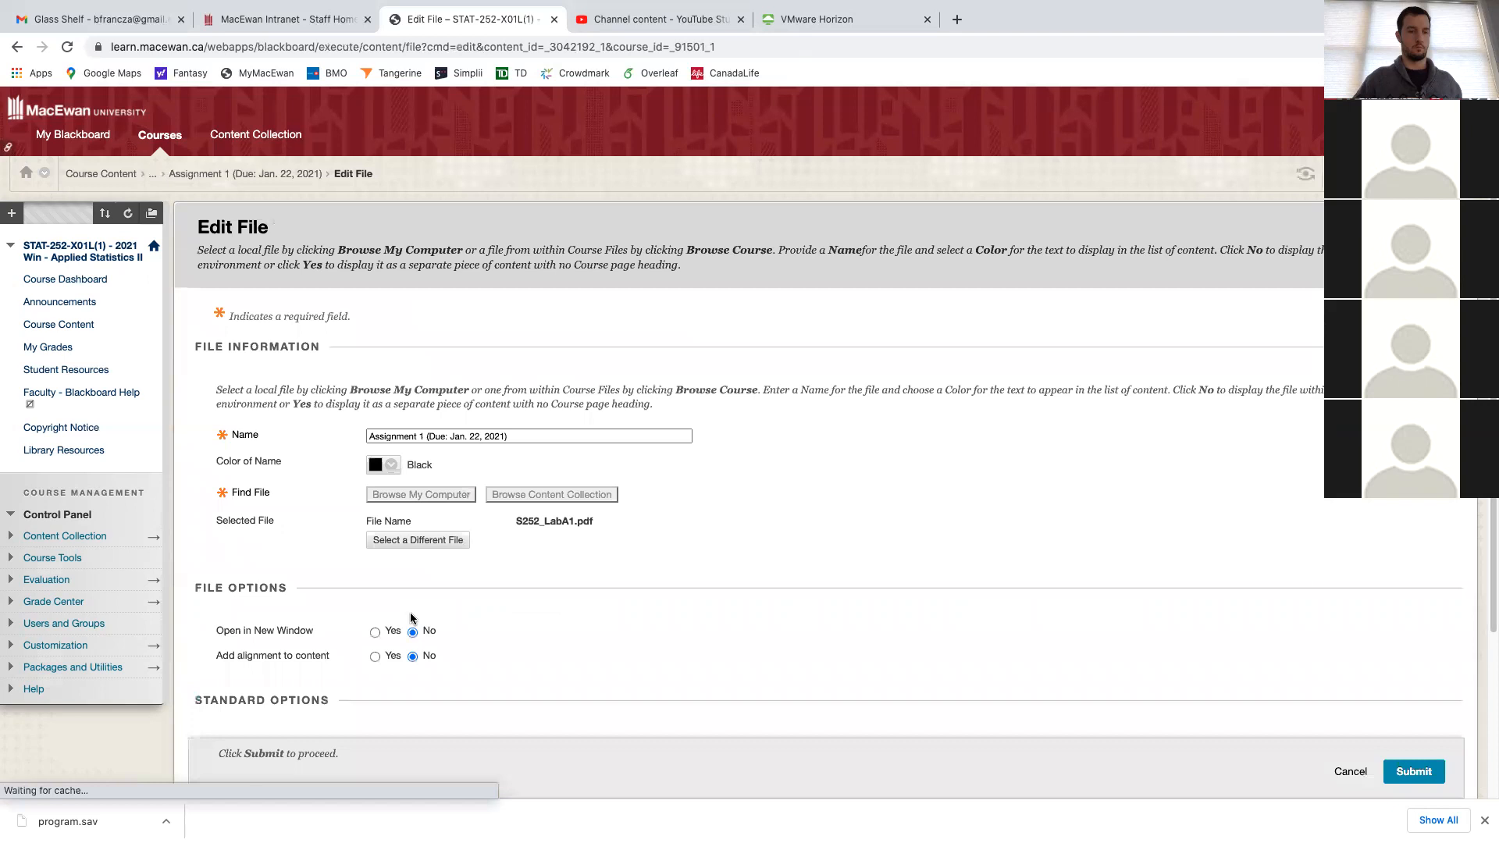
click(477, 435)
key(BackSpace)
text(5)
click(1414, 771)
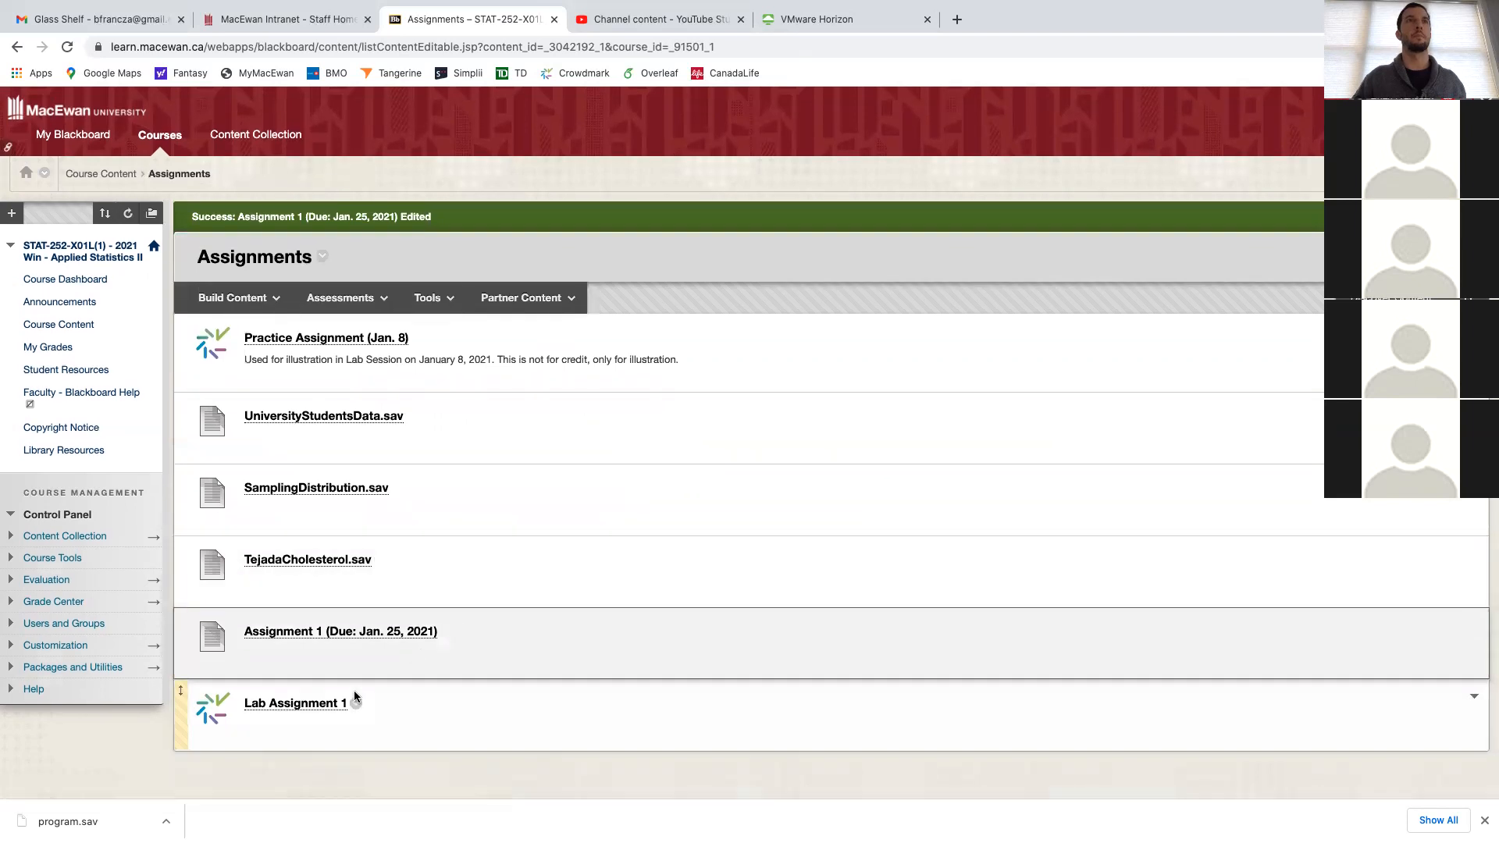
Switch to Word and begin an answer line below item 9 with "S1.", removing the miscapitalised letters of "COmpute"
key(ctrl+Right)
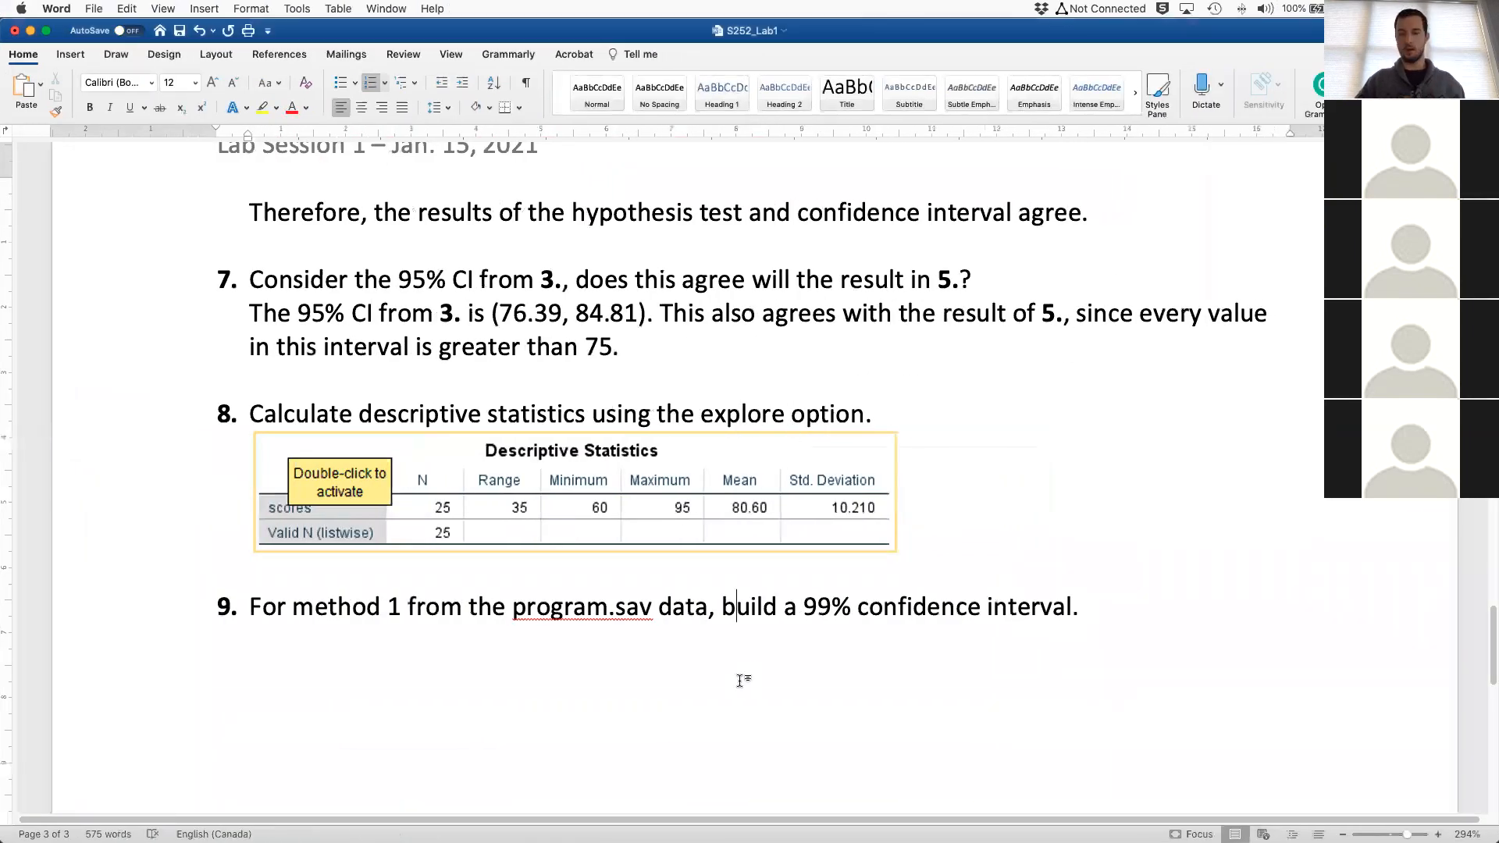
key(Return)
key(BackSpace)
key(BackSpace)
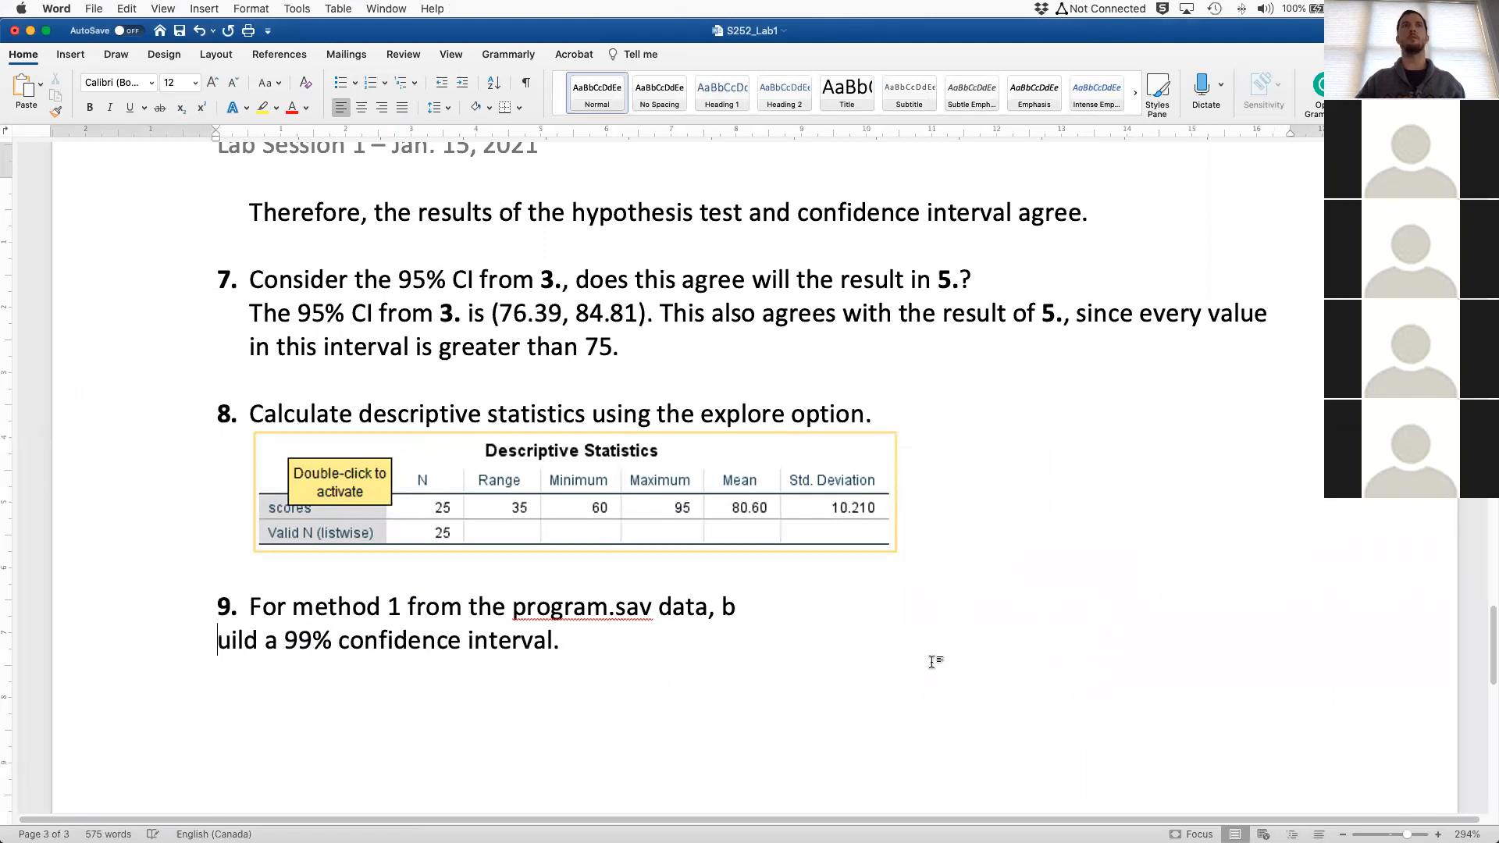
key(BackSpace)
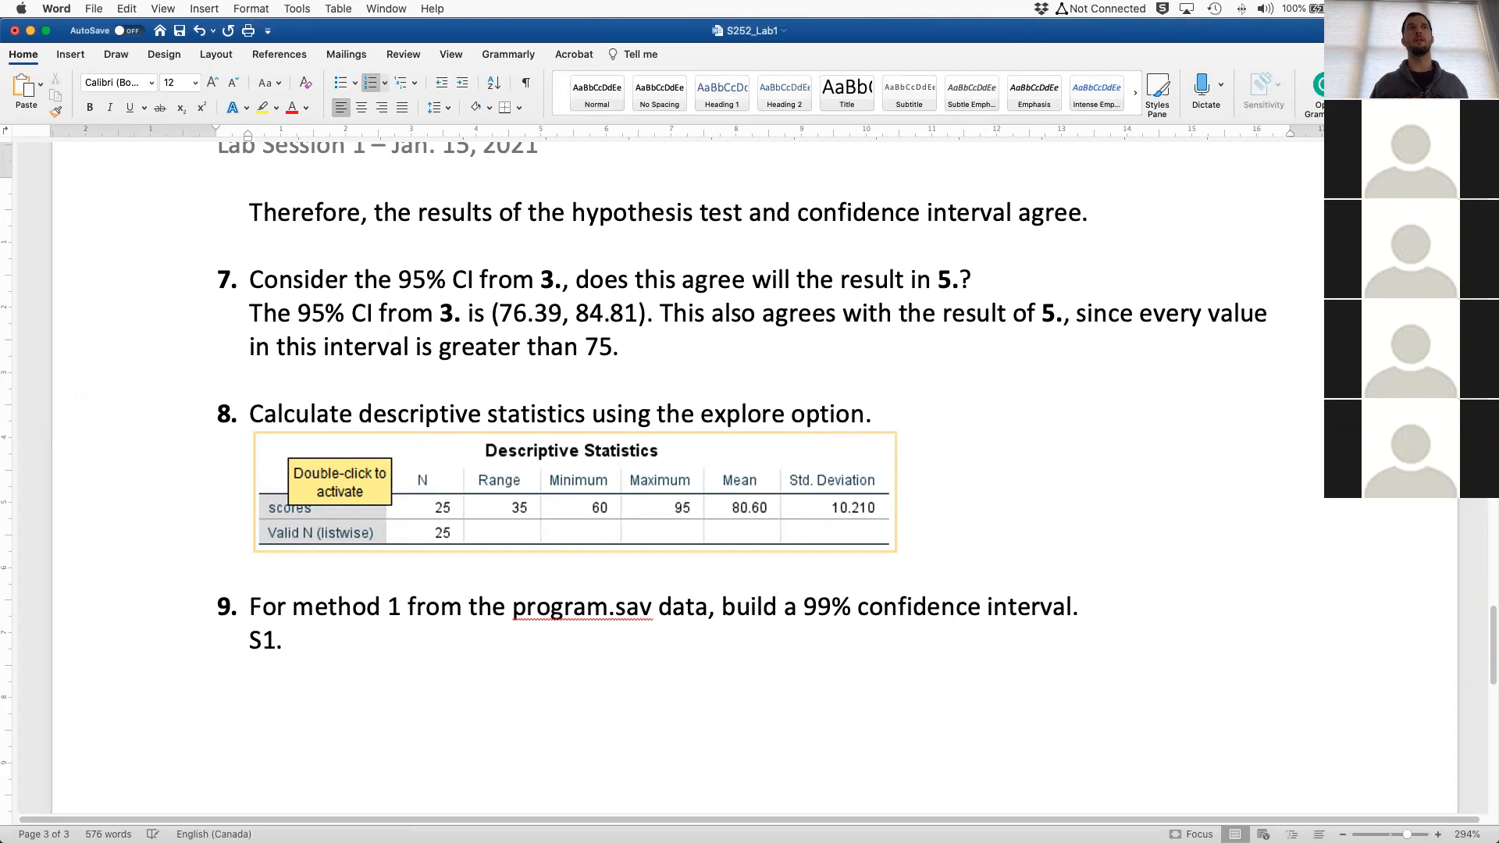
text(COmpute)
key(BackSpace)
key(BackSpace)
key(BackSpace)
key(BackSpace)
key(BackSpace)
key(BackSpace)
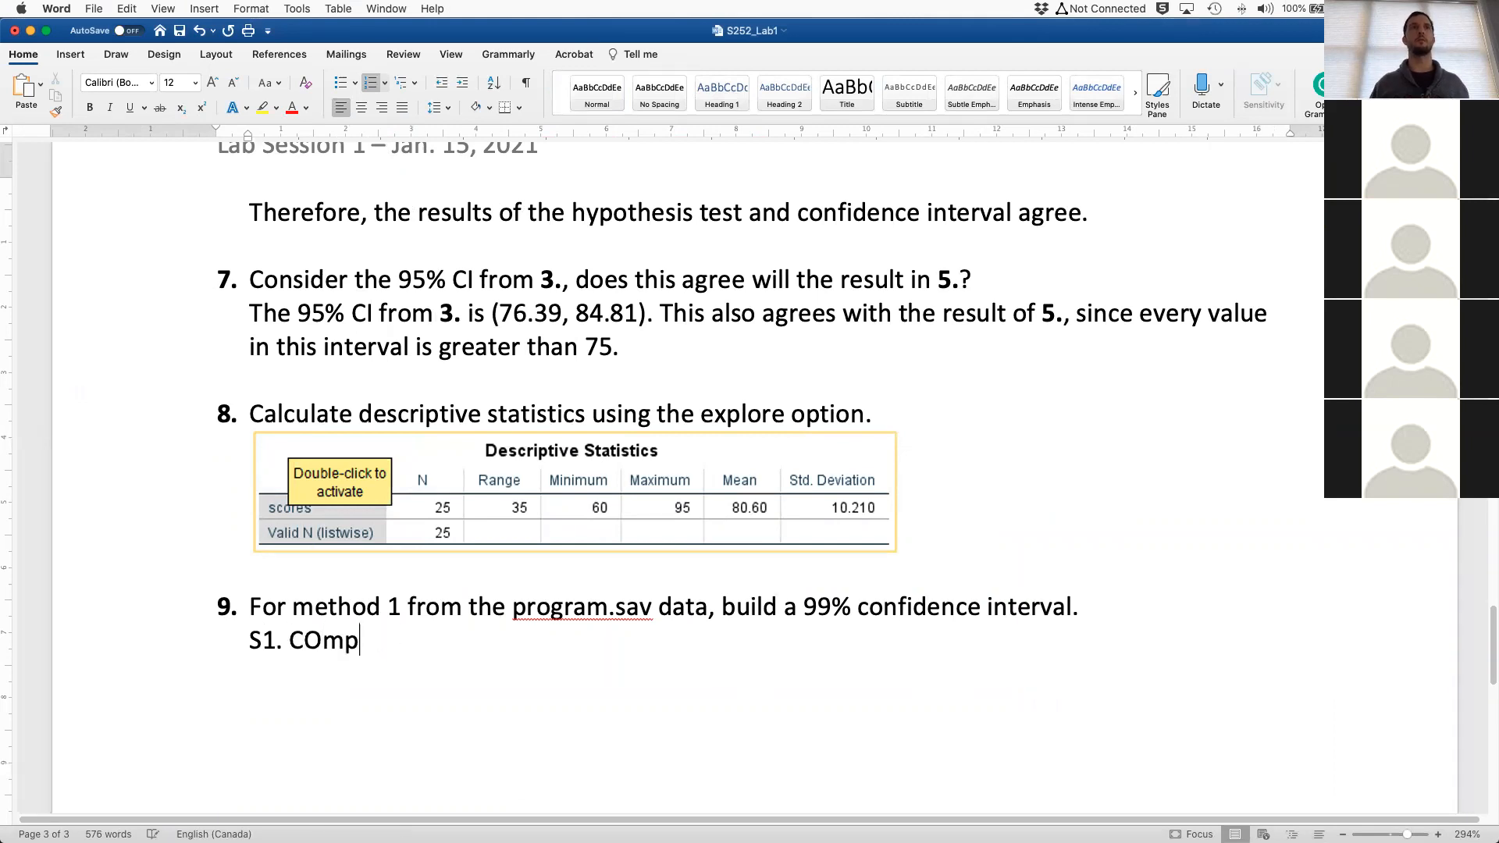